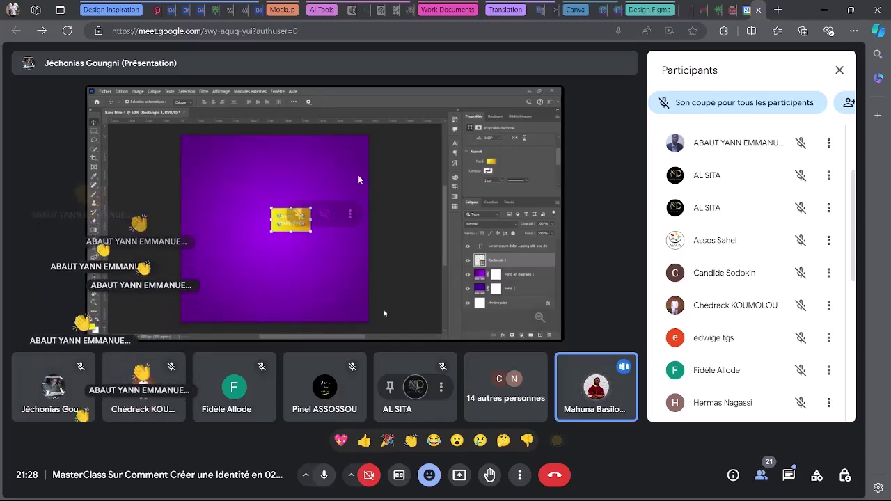
Take over as presenter in the Google Meet call by sharing the entire screen, and hide the sharing notice
click(458, 472)
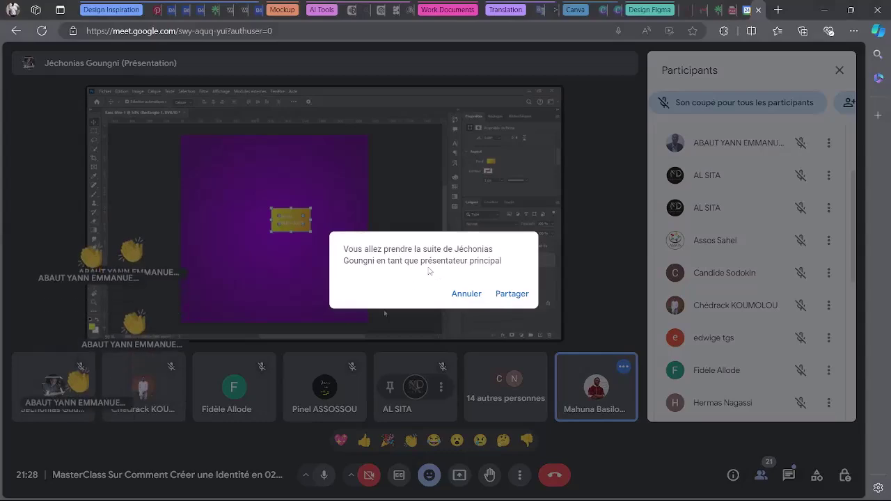
click(513, 294)
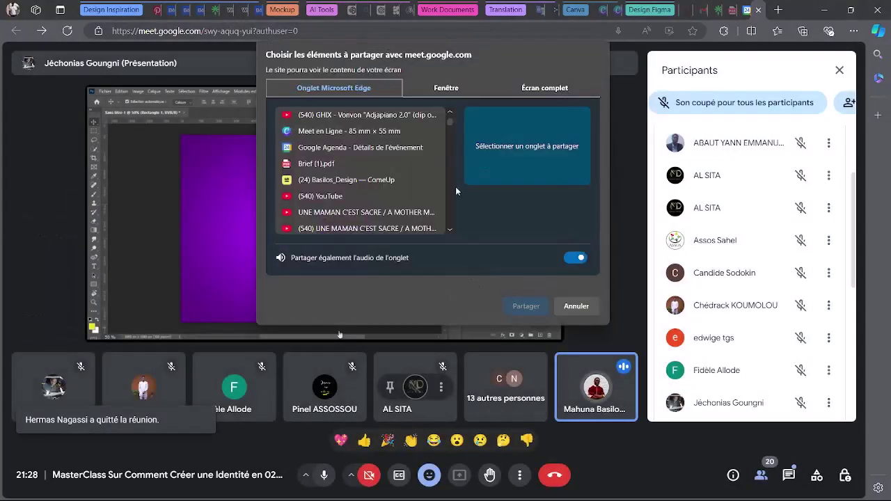
click(504, 91)
click(524, 307)
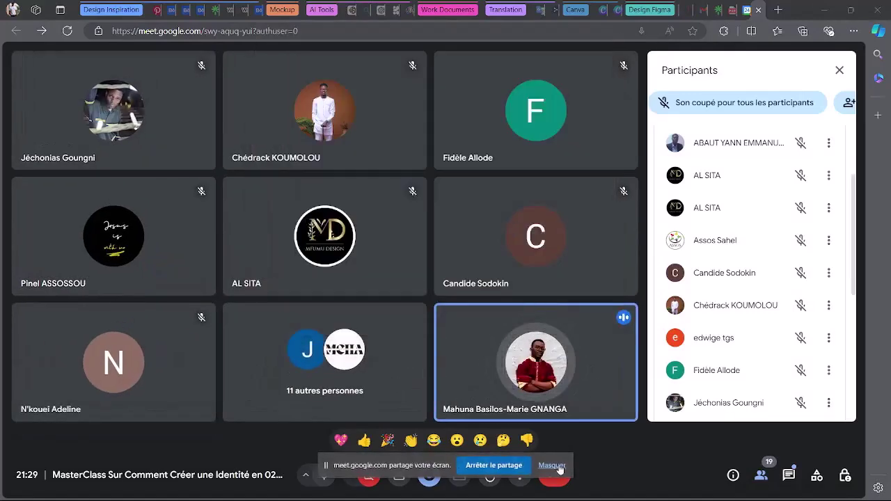
click(560, 466)
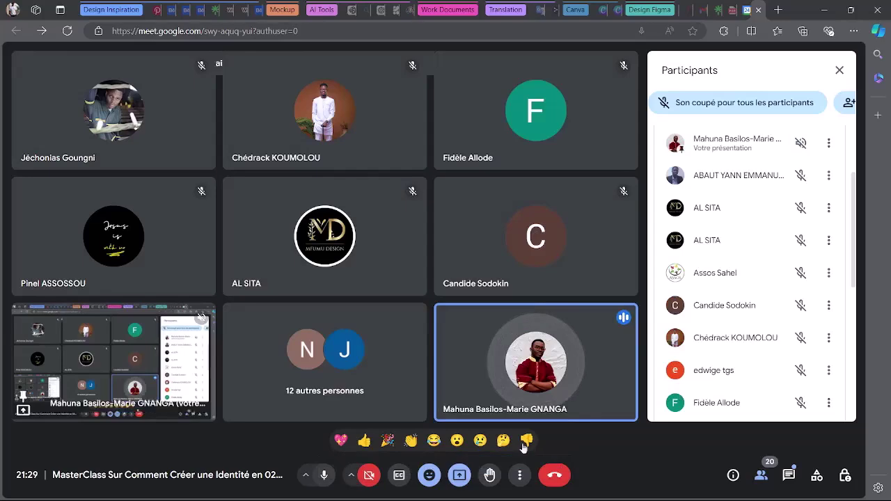
Switch to Pinterest, look through the branding chocolate packaging pins, and clear that search
click(157, 9)
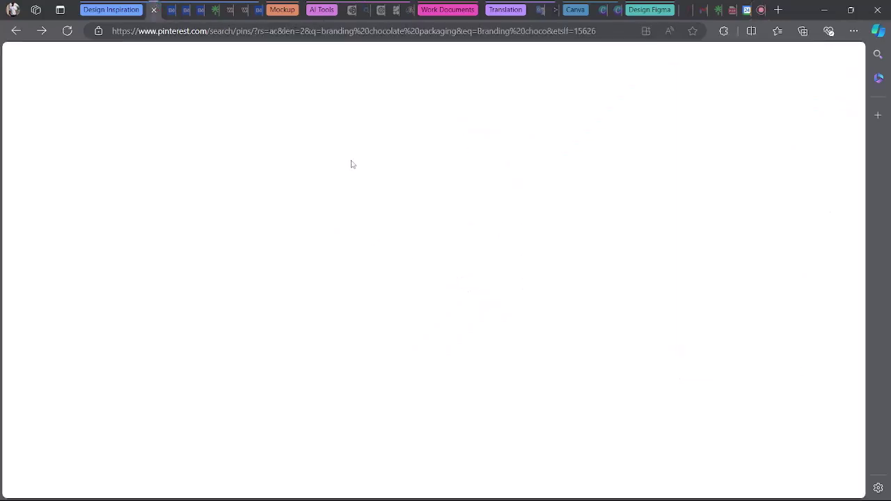
scroll(772, 259, up, 5)
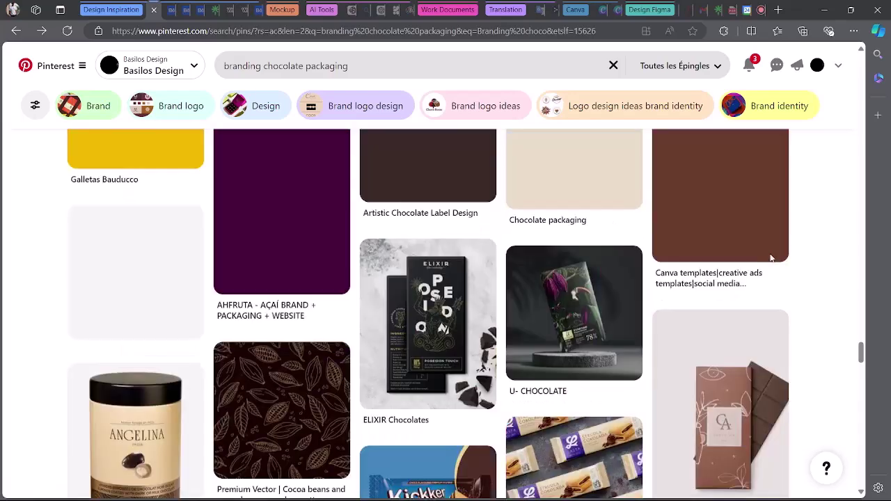
scroll(772, 259, up, 3)
scroll(772, 258, down, 3)
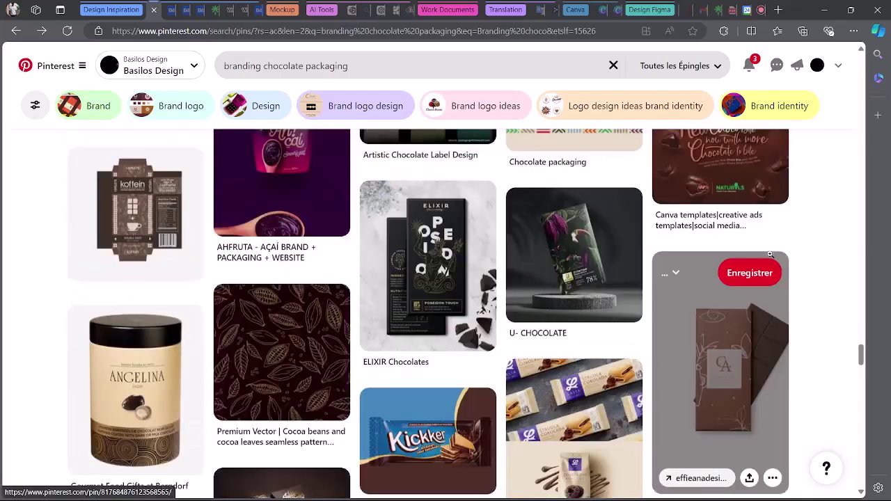
scroll(313, 293, up, 5)
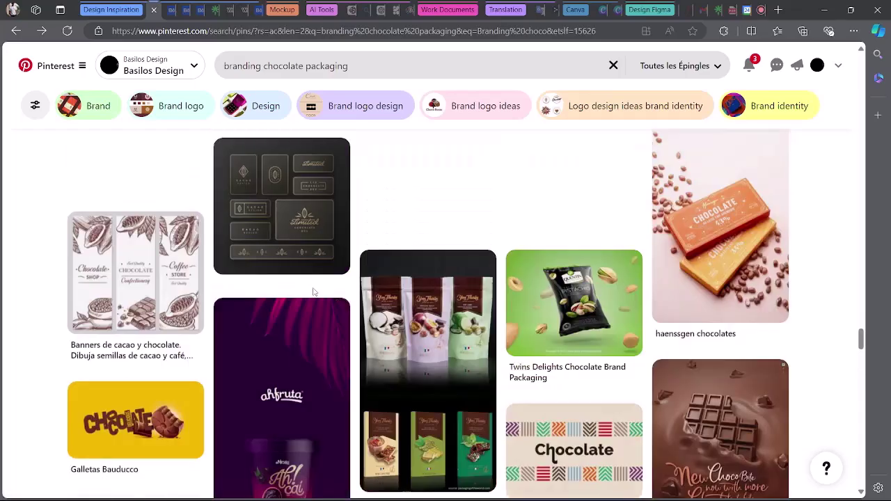
scroll(313, 293, up, 7)
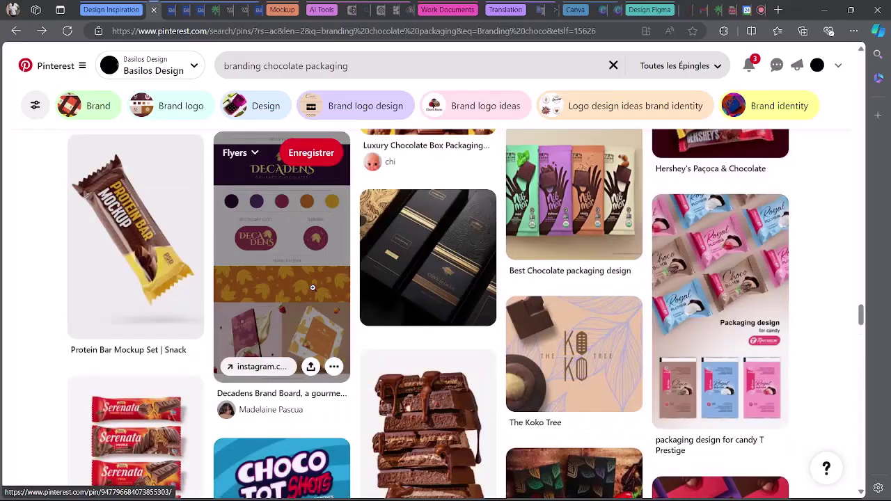
scroll(313, 288, up, 10)
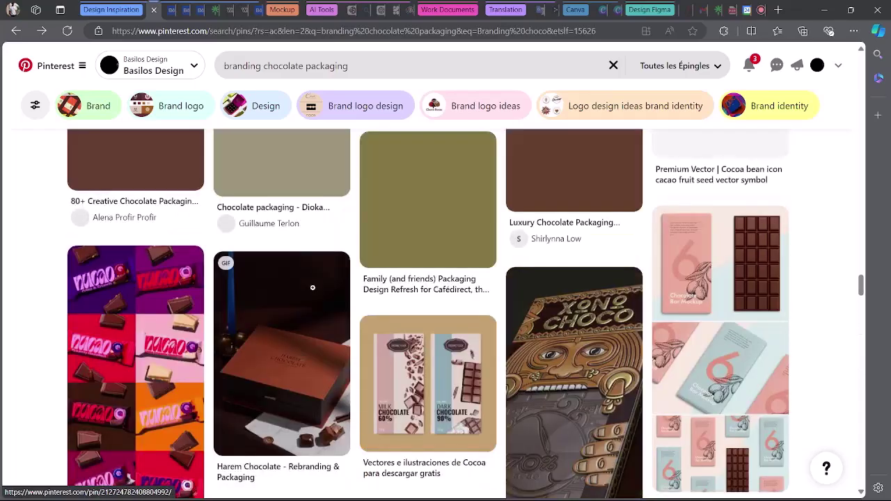
scroll(157, 241, up, 3)
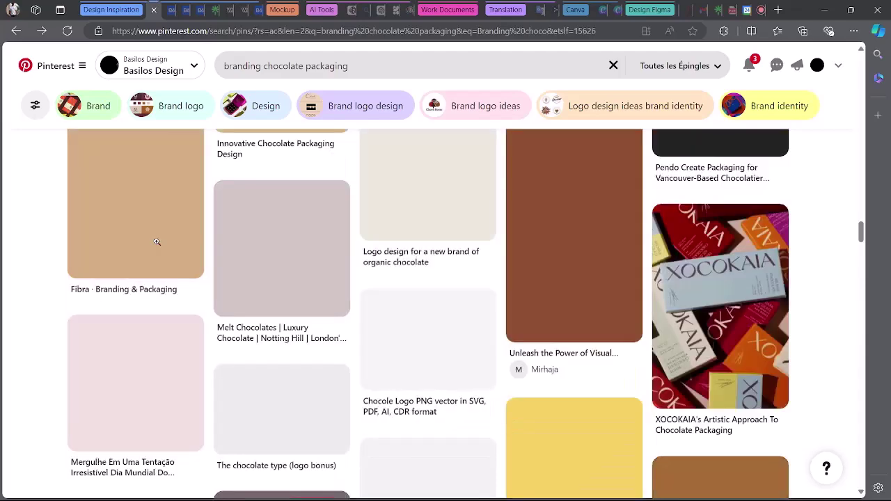
scroll(157, 241, up, 10)
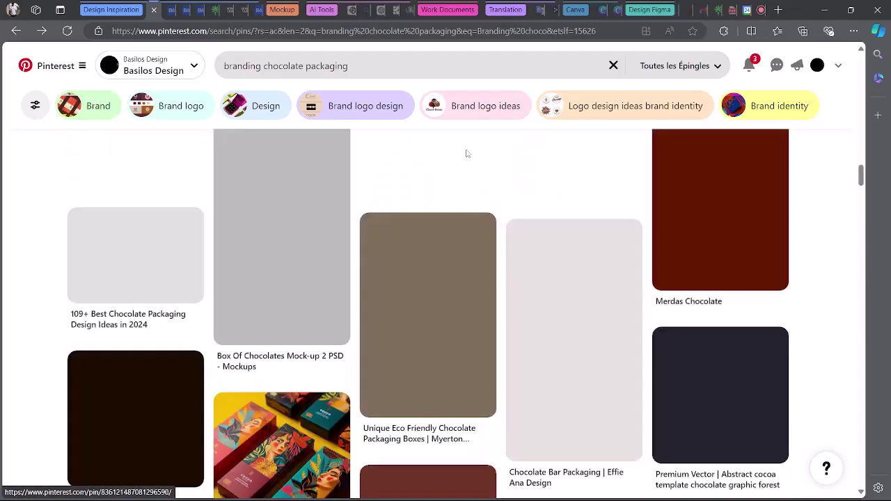
click(604, 67)
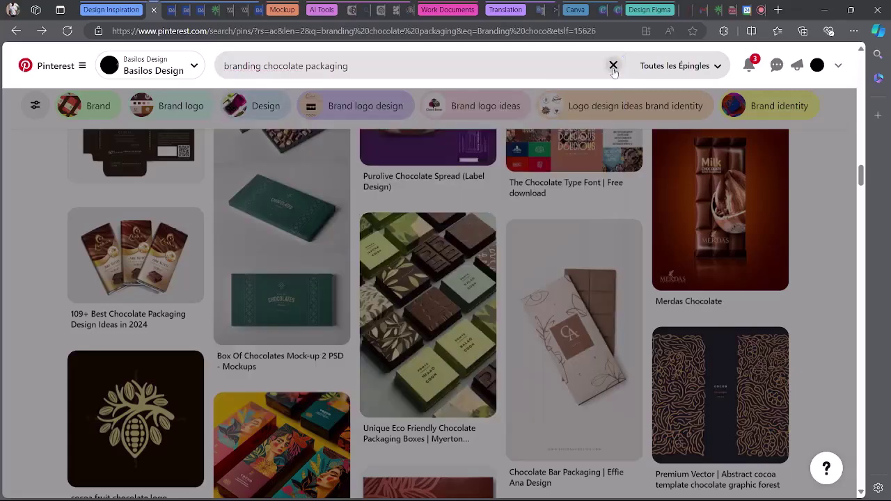
click(614, 68)
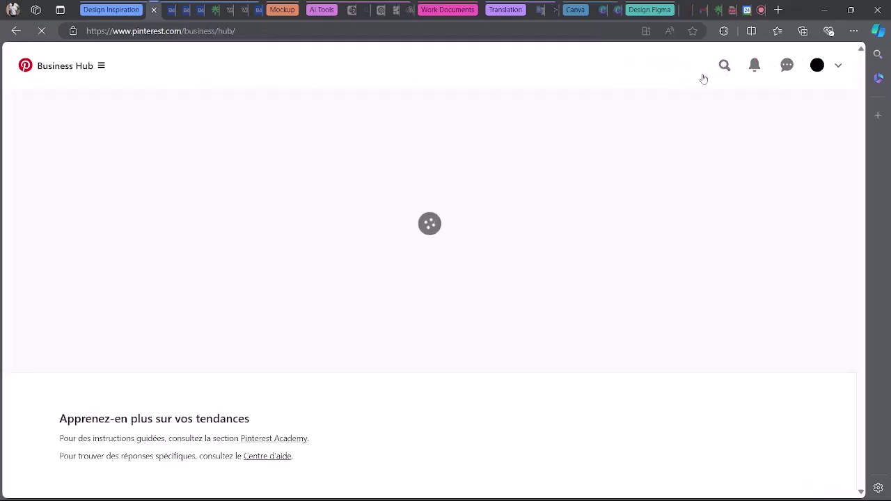
Switch to ChatGPT, check the recording status in OBS, and look over the 1-click prompts
click(359, 7)
click(381, 9)
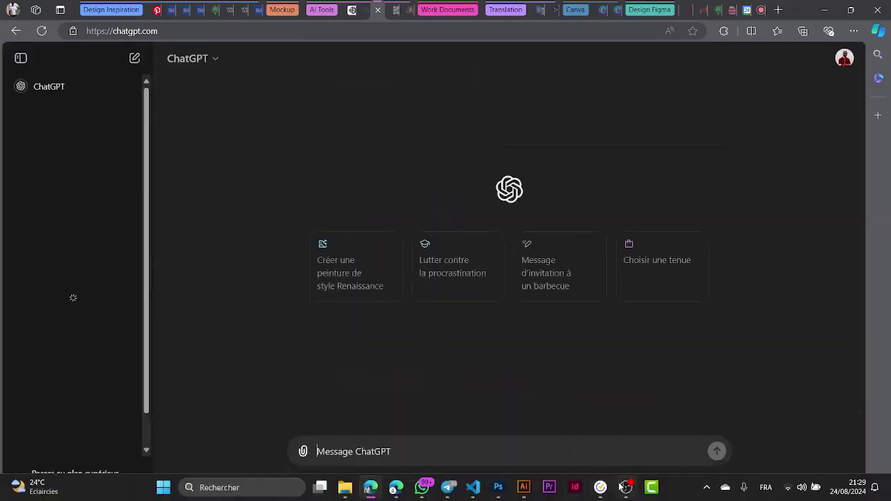
click(626, 488)
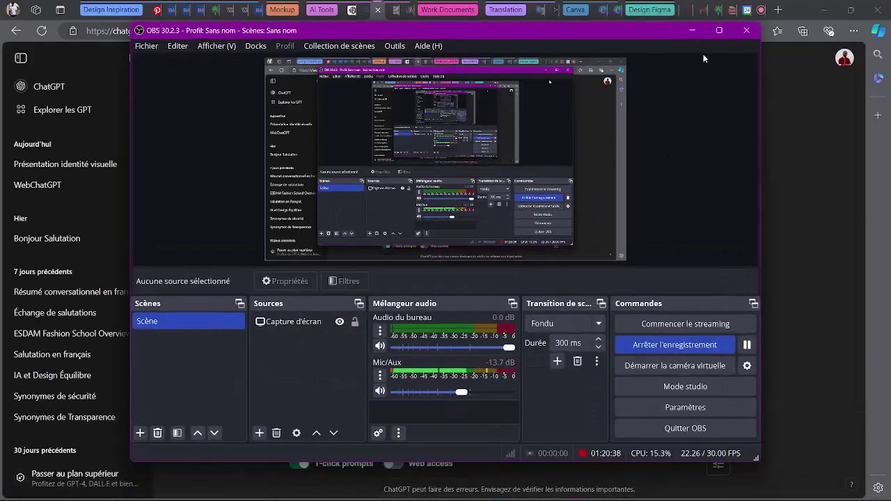
click(692, 30)
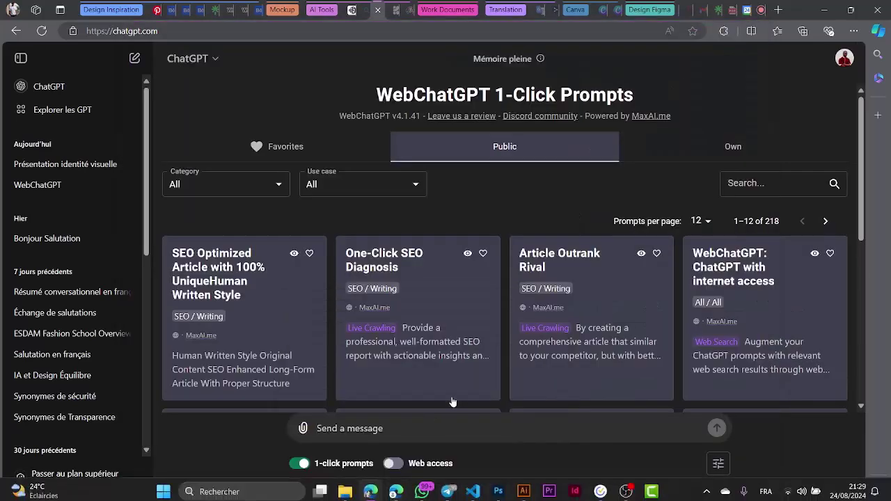
scroll(434, 404, down, 5)
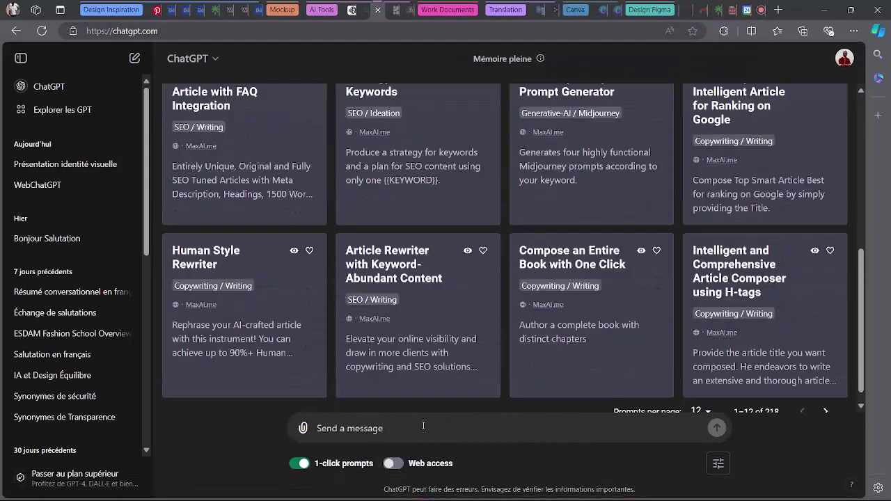
click(152, 6)
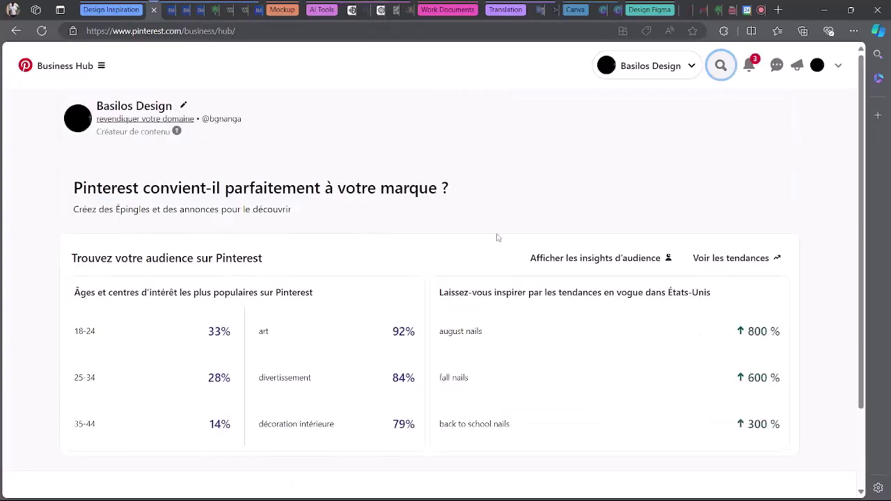
scroll(521, 229, down, 1)
scroll(522, 224, up, 1)
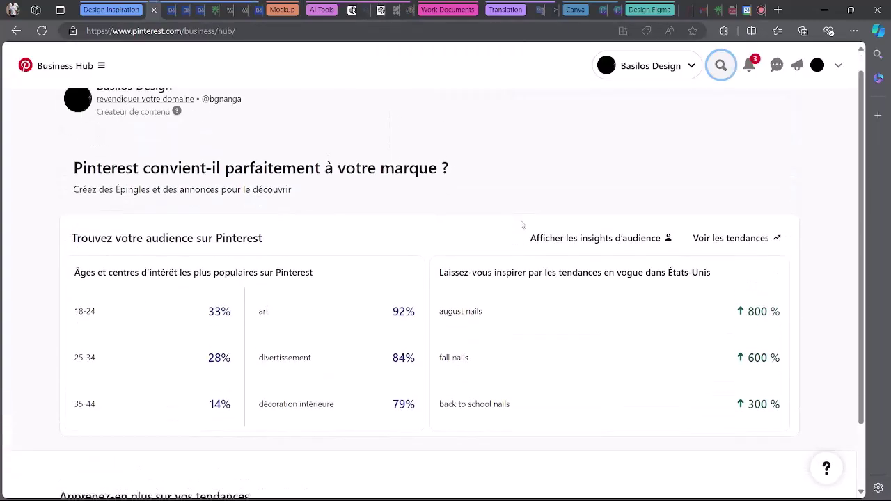
Switch back to the Google Meet call and open its chat messages
click(747, 10)
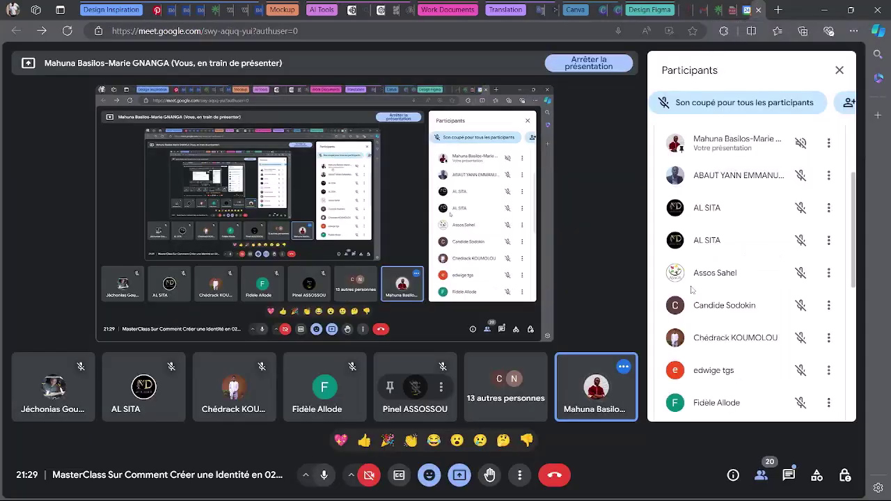
click(789, 475)
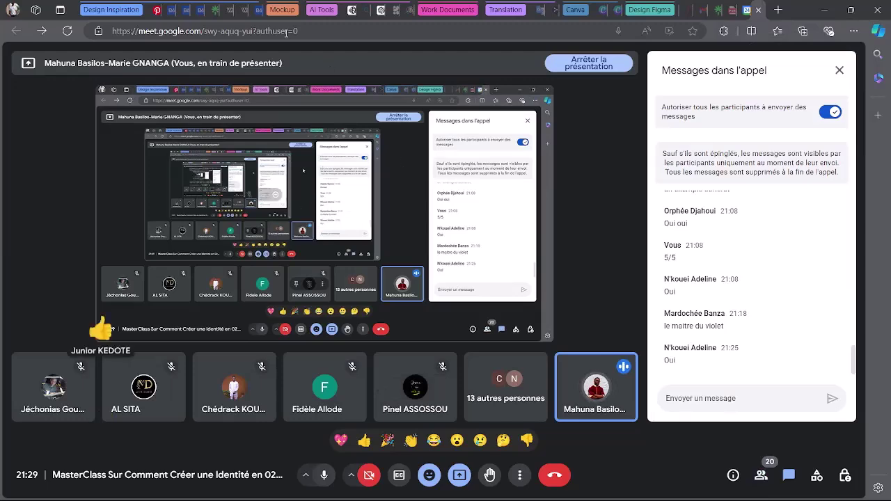
Return to Pinterest and search for "flyers design"
click(155, 10)
click(722, 66)
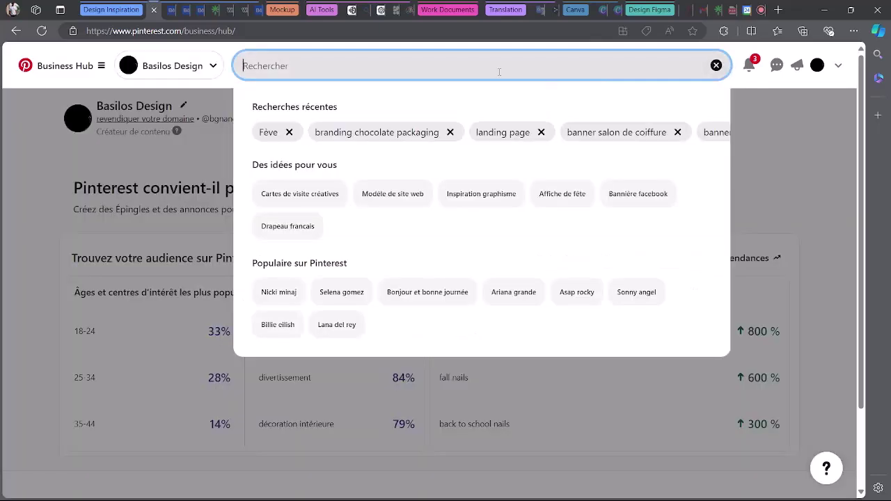
text(fly)
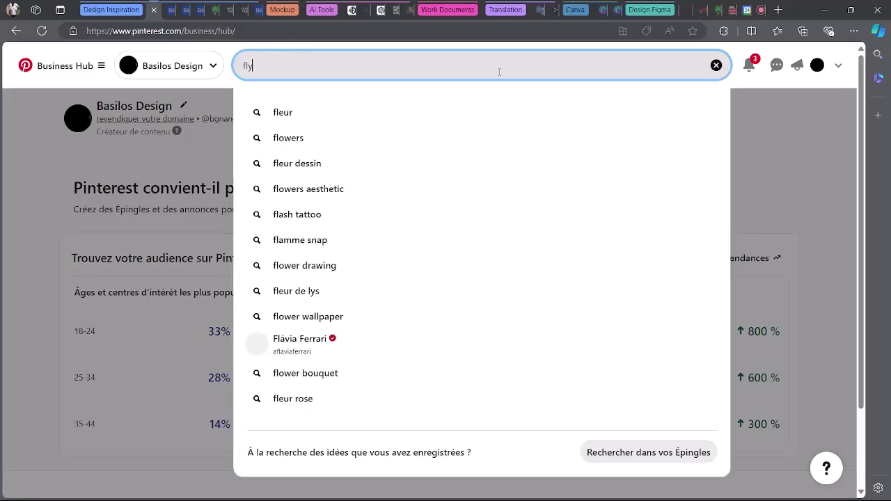
text(ers desi)
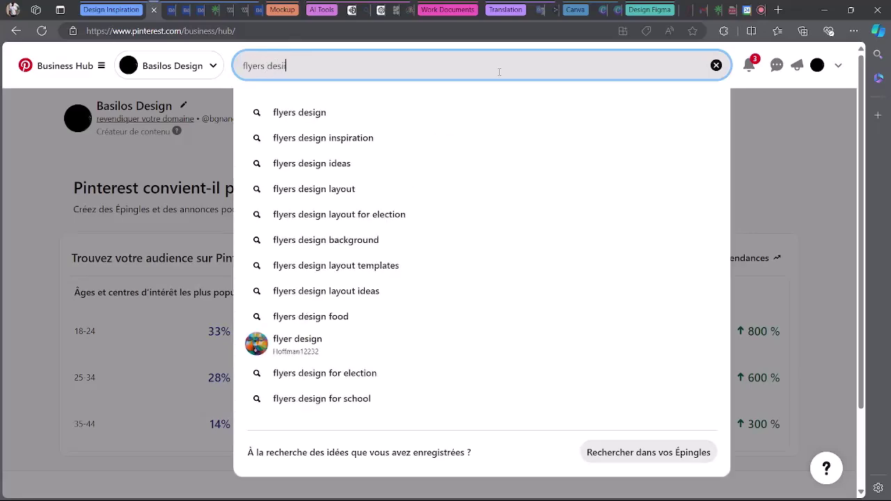
text(gn)
key(BackSpace)
key(BackSpace)
text(gn)
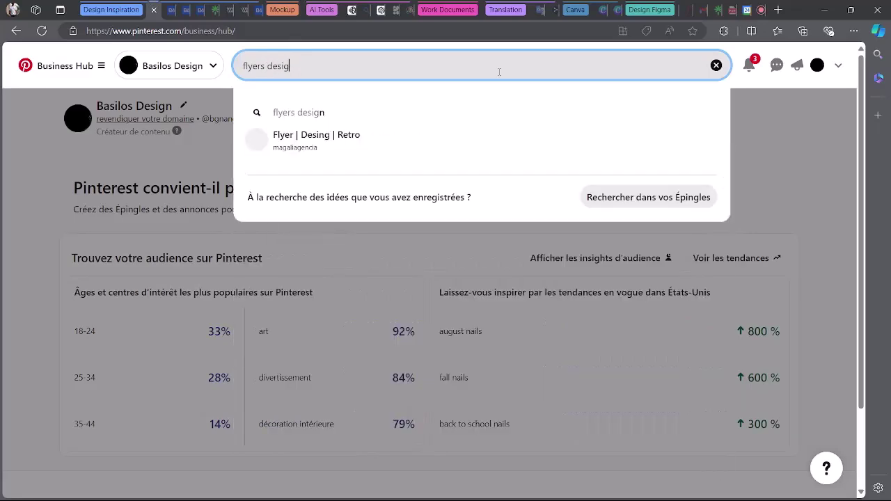
key(Return)
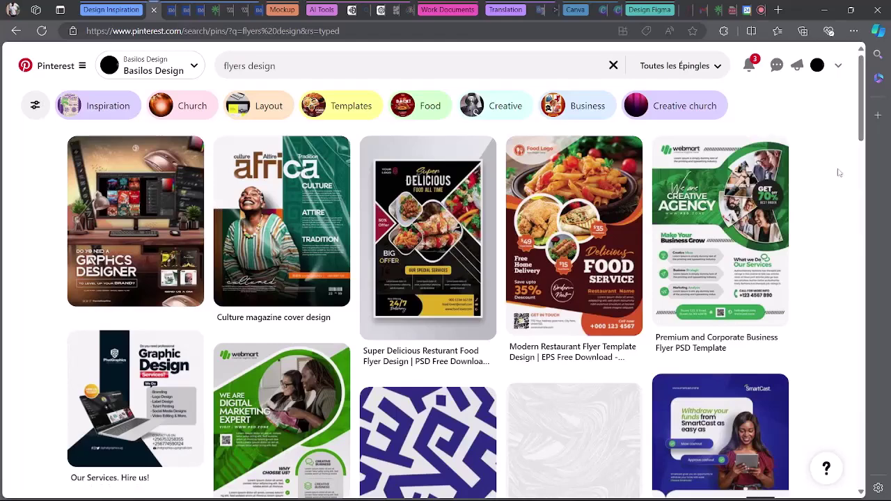
Browse the flyer design pins and open the red and white "Get Your Design at Affordable Price" flyer
scroll(830, 196, down, 2)
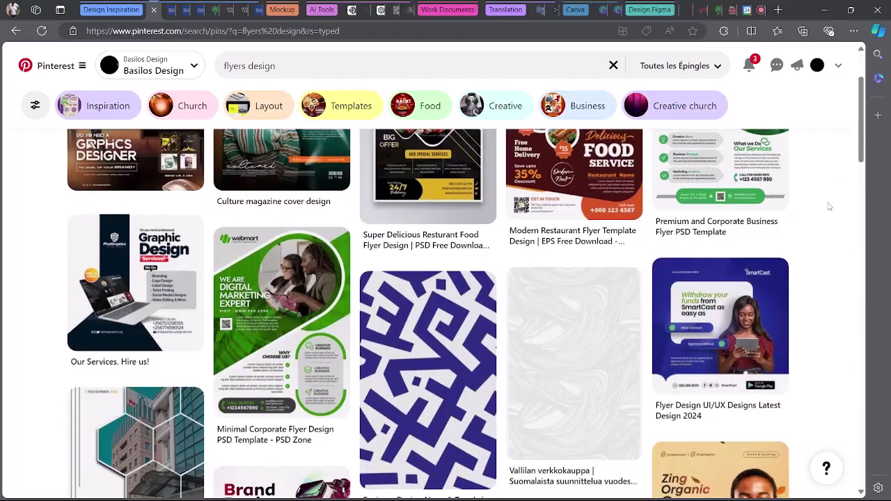
scroll(829, 206, down, 5)
scroll(827, 212, down, 2)
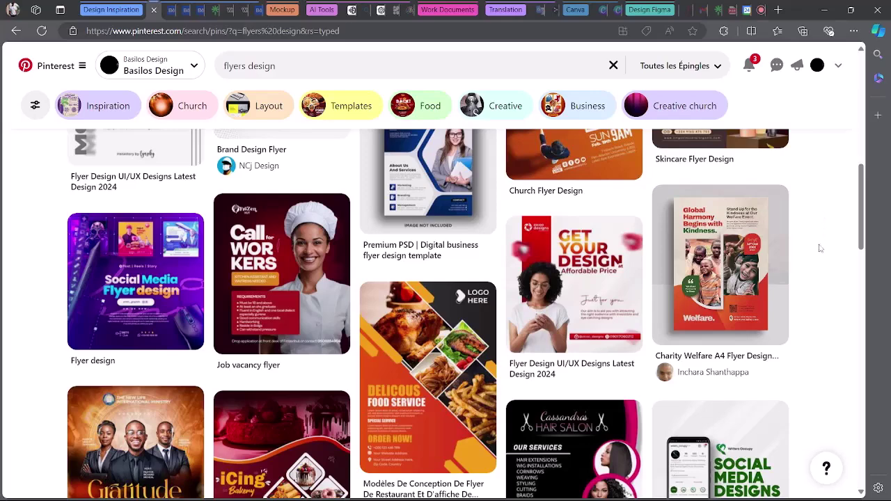
drag(856, 226, 854, 379)
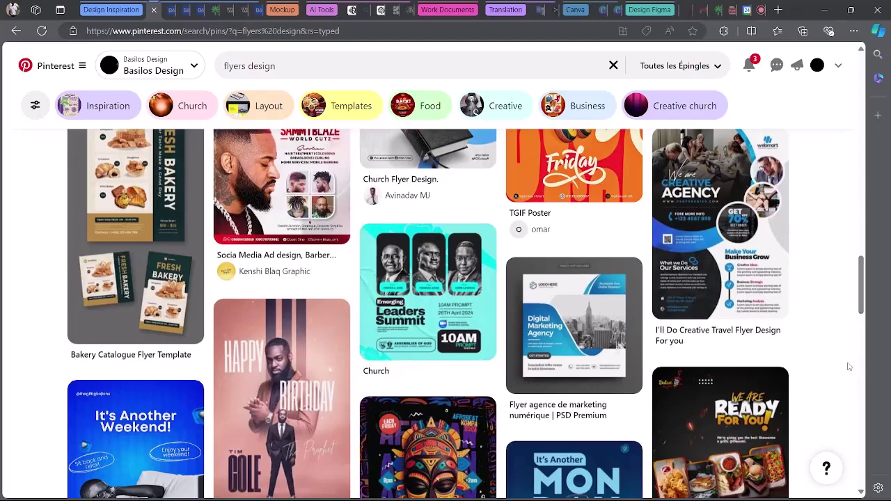
drag(859, 314, 873, 166)
scroll(872, 166, up, 2)
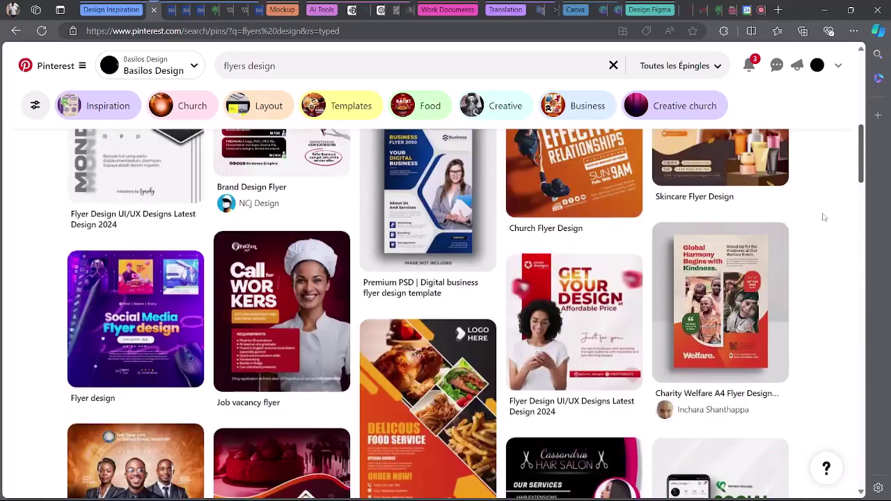
click(583, 307)
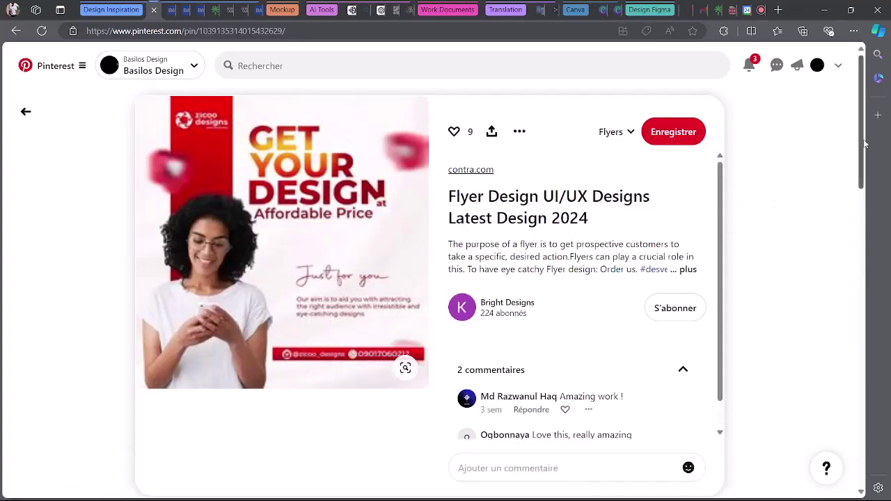
Look through the related flyer pins below the opened design and return to its image
scroll(840, 155, down, 1)
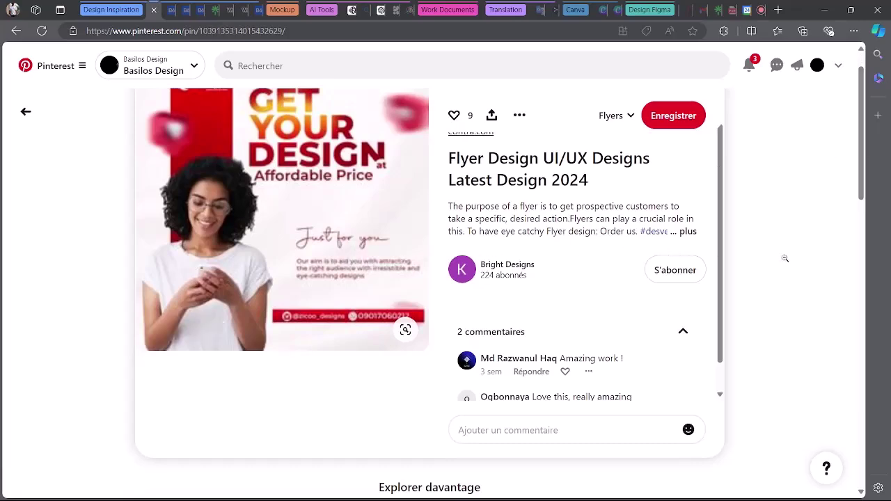
scroll(785, 258, down, 6)
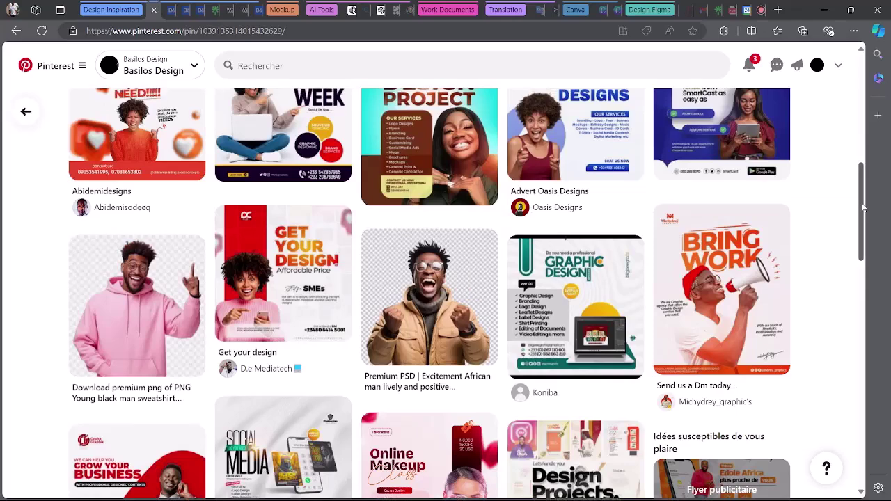
drag(862, 206, 862, 113)
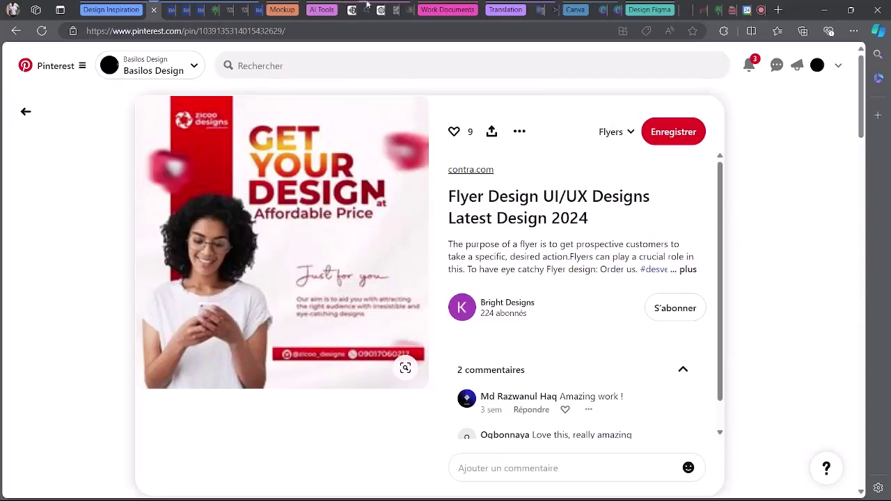
Switch to ChatGPT and send the greeting "salut ! comment tu vas très bien"
mouse_move(379, 7)
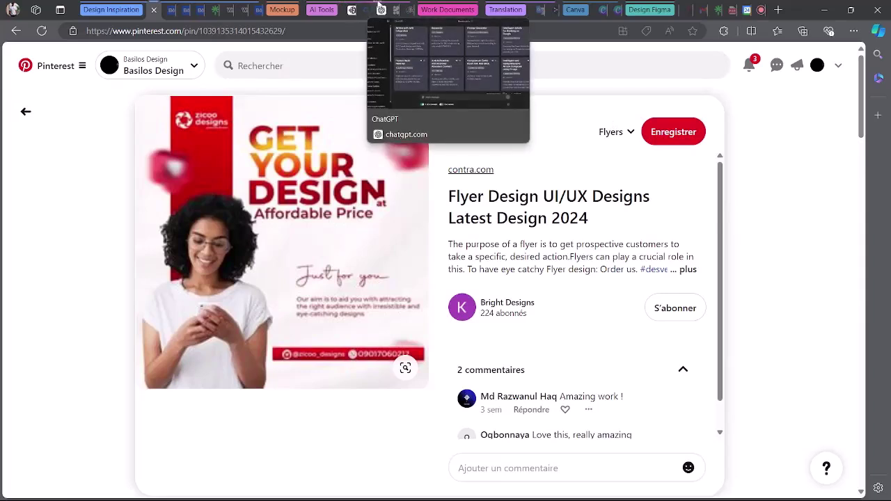
click(380, 7)
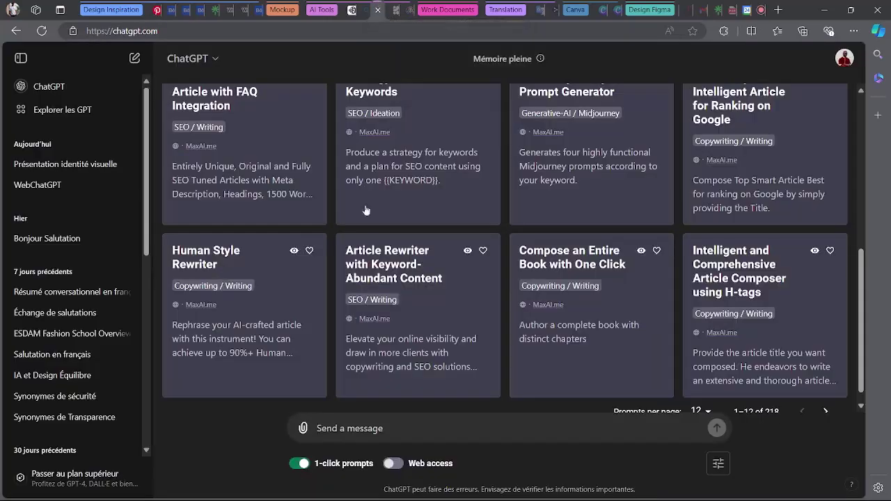
scroll(454, 376, down, 1)
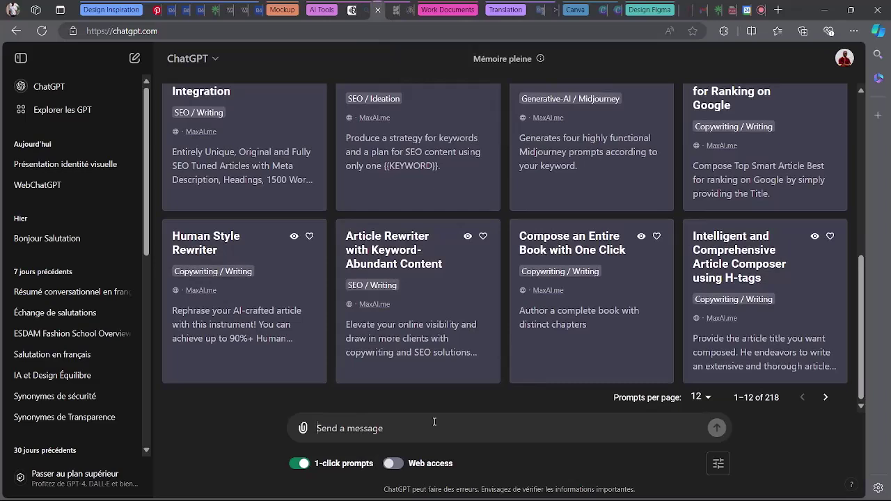
text(salut ! commr)
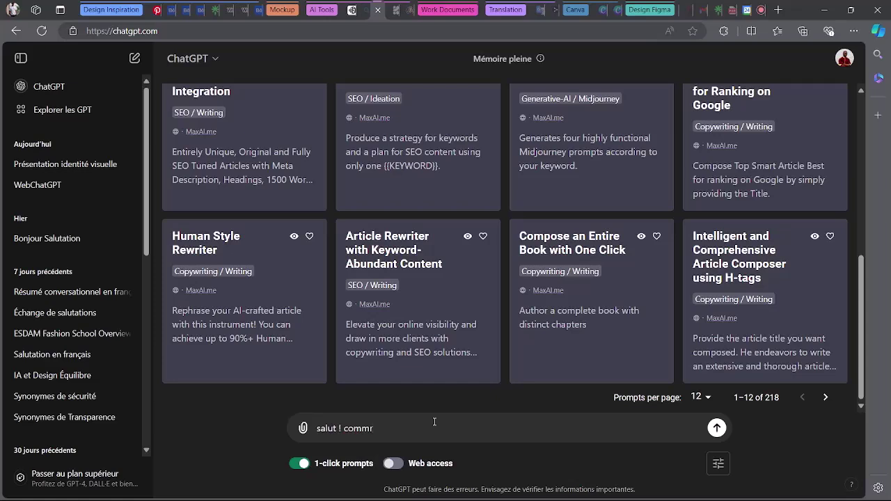
text(ent)
key(BackSpace)
key(BackSpace)
key(BackSpace)
key(BackSpace)
text(ent tu vas bien ?)
key(Return)
Ask ChatGPT for a simple visual idea with "je veux faire un visuel simple et je veux que tu me donne un eidée"
text(je v)
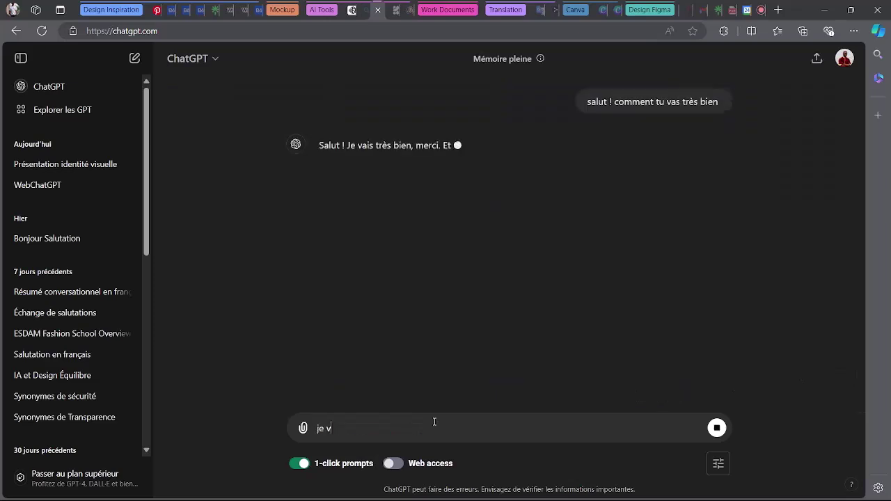
text(eux fa)
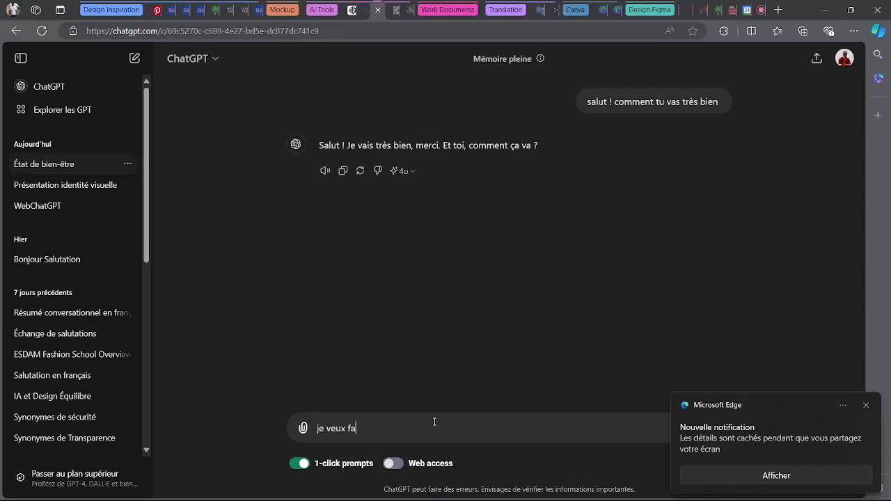
text(ire un visuel simple)
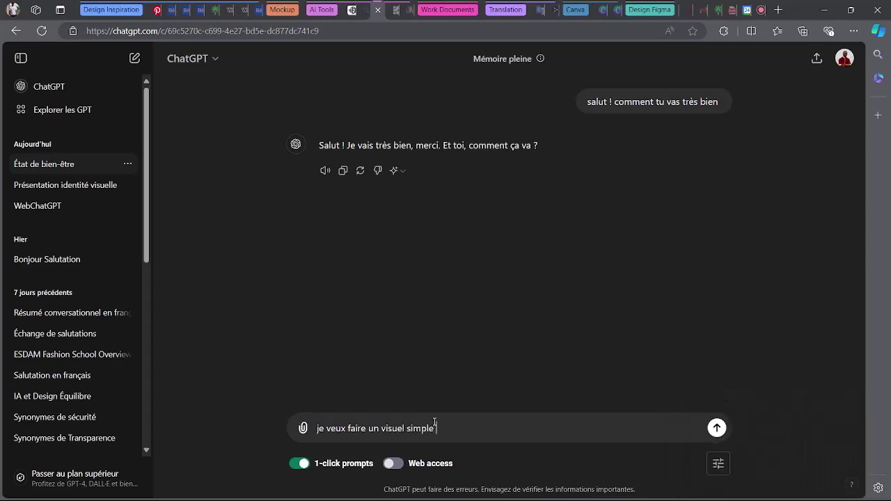
text( et je veux que tu m)
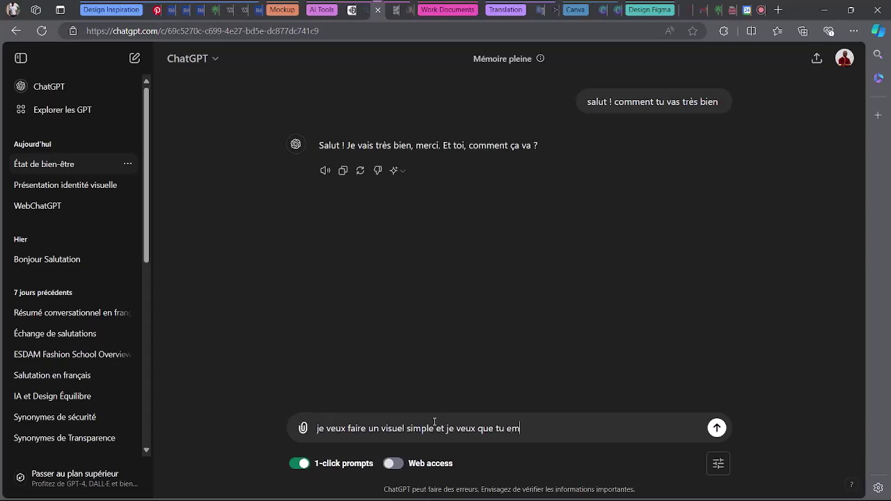
text(e donne un eidée)
key(Return)
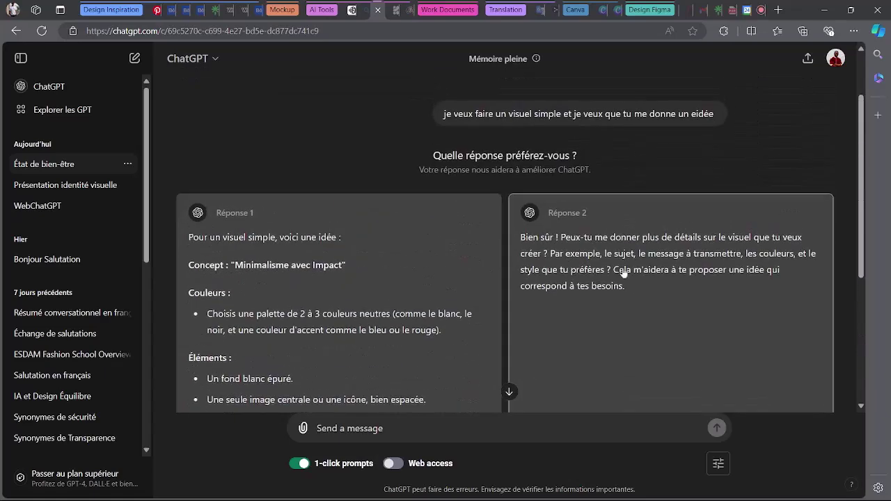
Choose Réponse 1, the "Minimalisme avec Impact" concept, and read through it
click(484, 305)
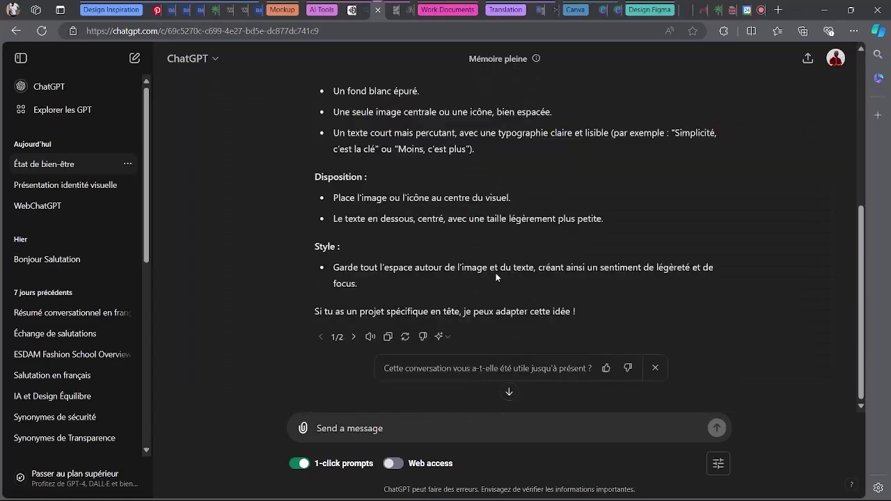
scroll(496, 277, up, 3)
scroll(530, 289, down, 3)
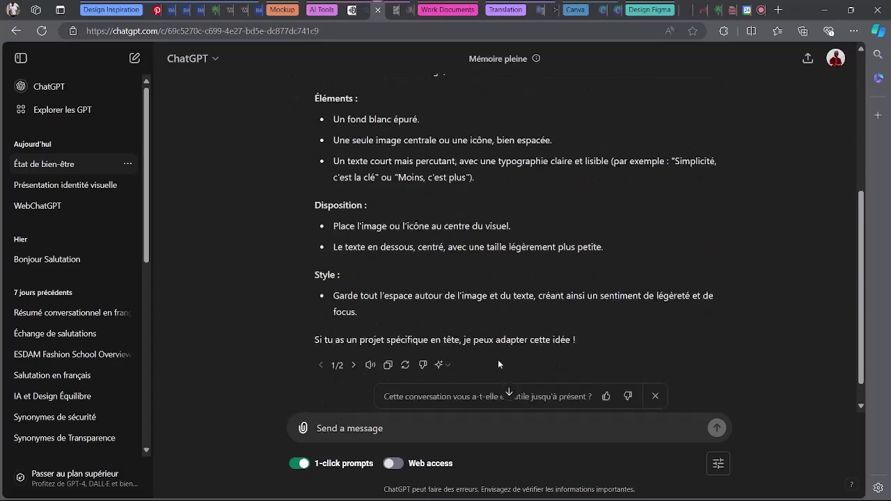
Send ChatGPT the follow-up message "libre cours à ta créativité"
text(Il)
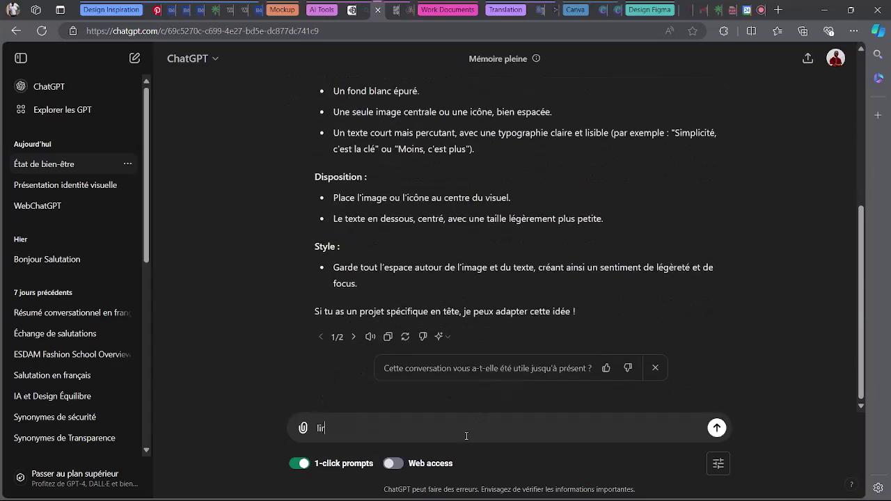
key(BackSpace)
text(r)
text(re cocurs)
text(à ta créatio)
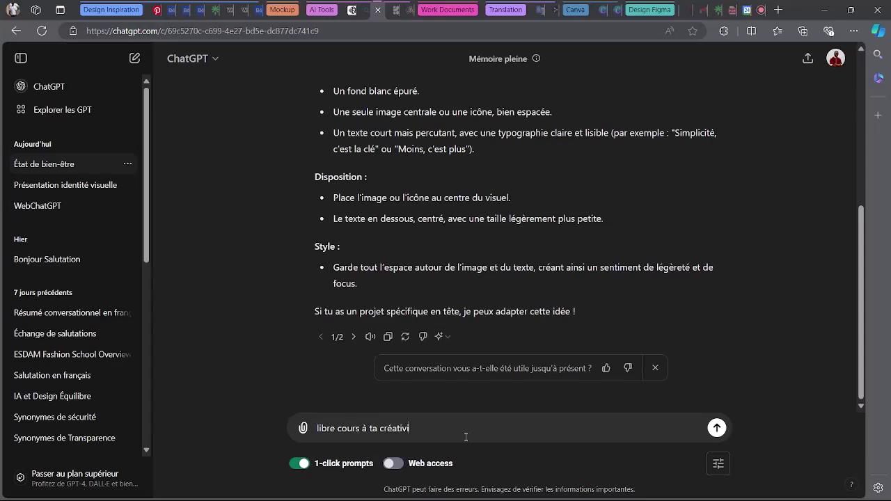
key(Return)
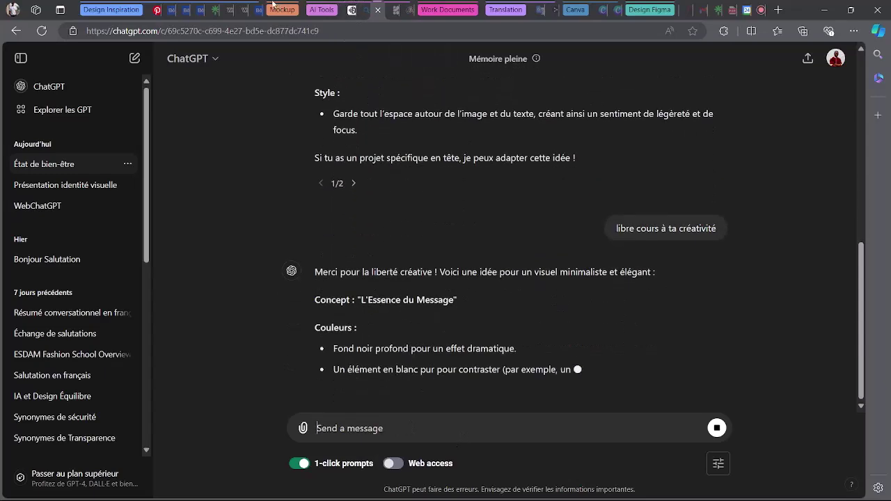
Open the PicWish background remover page and check the Google Meet call while it loads
click(317, 6)
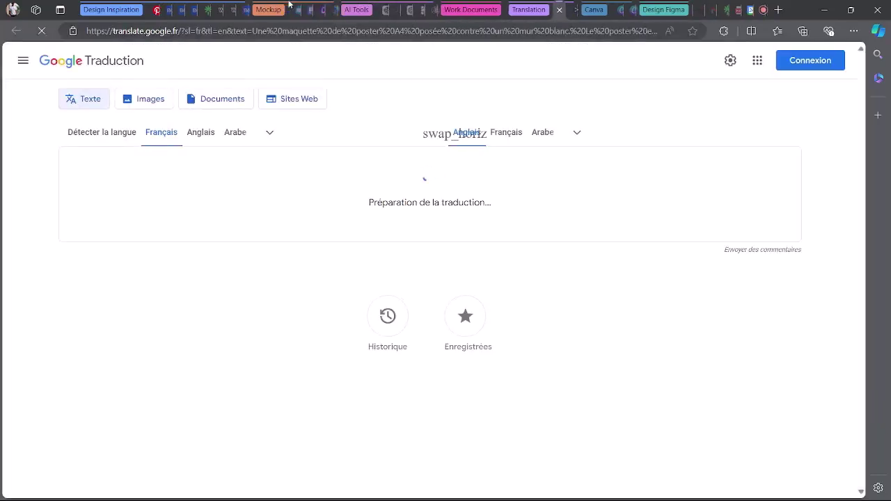
click(324, 10)
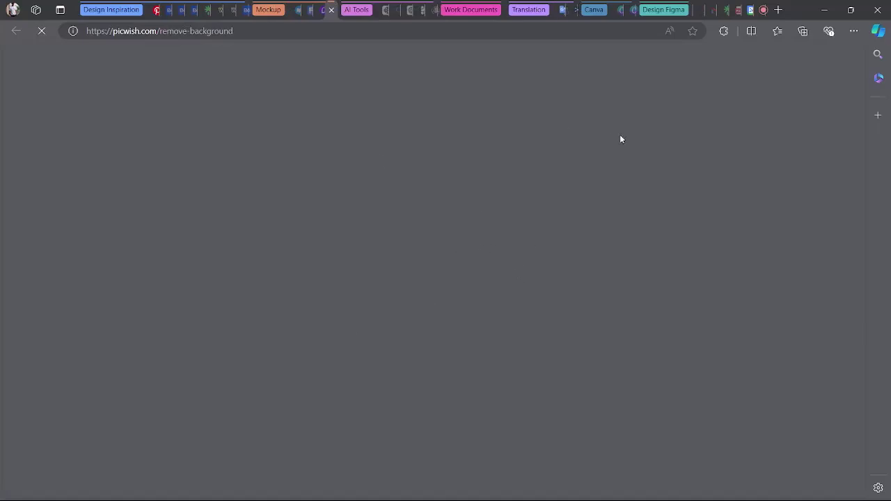
click(762, 8)
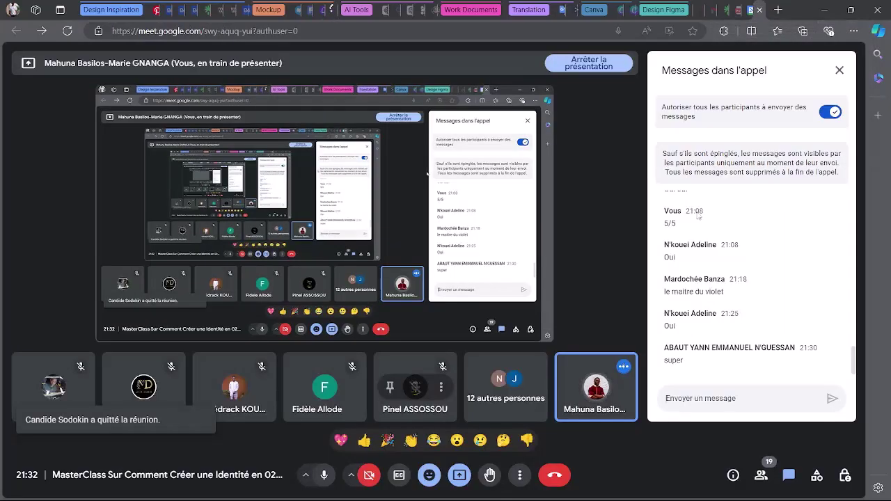
click(329, 8)
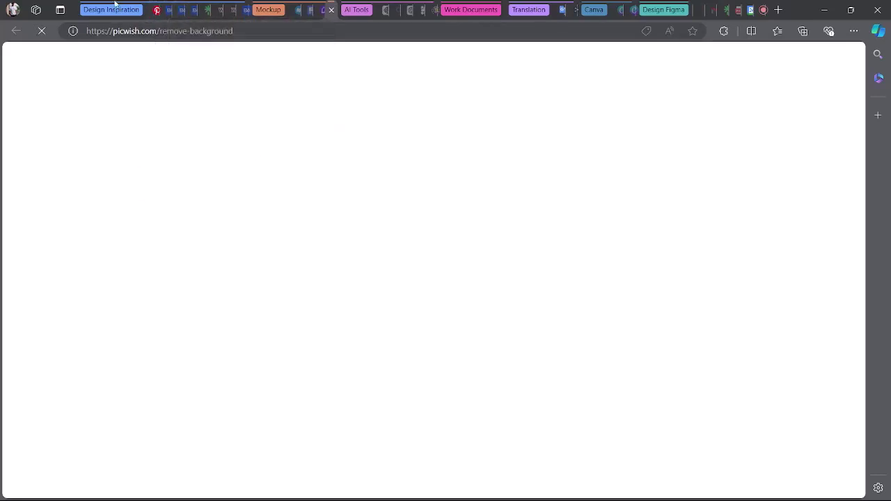
Revisit the "Get Your Design" flyer on Pinterest, then go back to the PicWish page
click(156, 9)
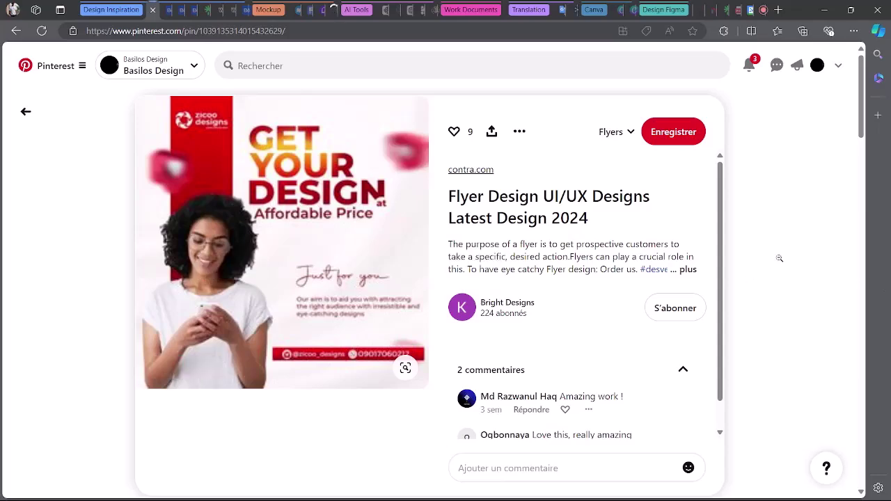
mouse_move(861, 122)
mouse_down()
mouse_move(861, 141)
mouse_move(866, 115)
mouse_up()
click(324, 10)
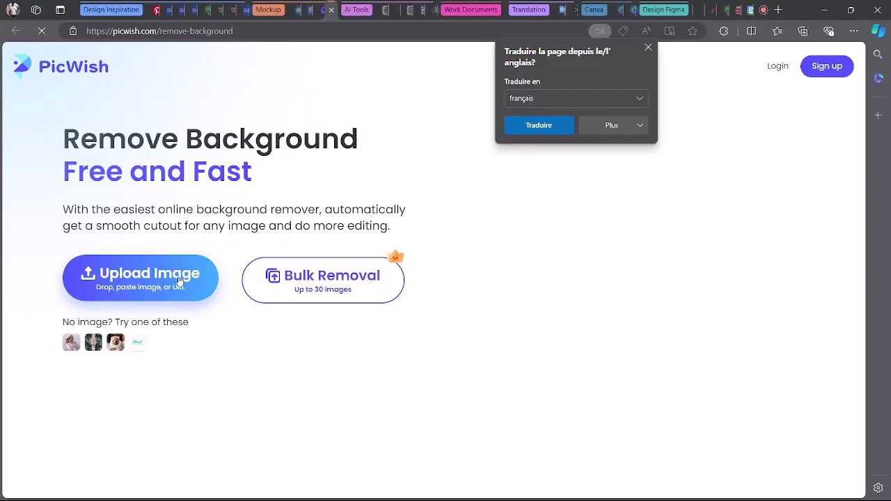
Return to ChatGPT and read its "L'Essence du Message" visual idea
click(401, 9)
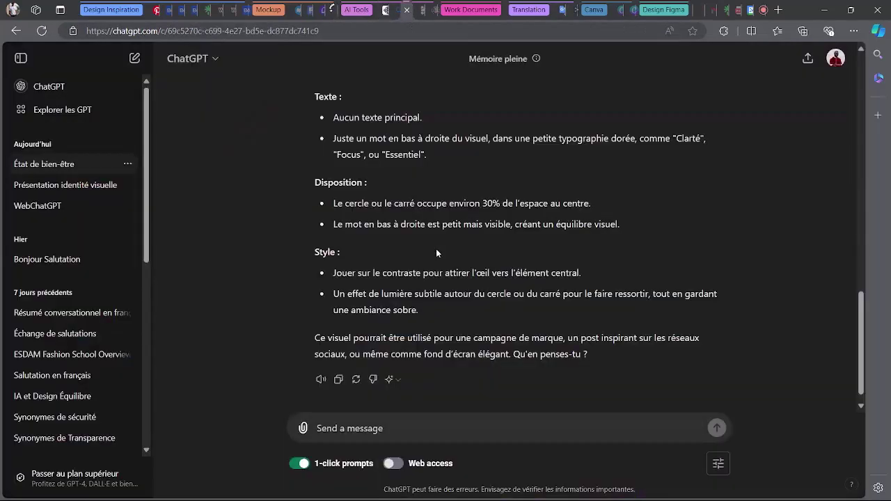
scroll(437, 278, up, 5)
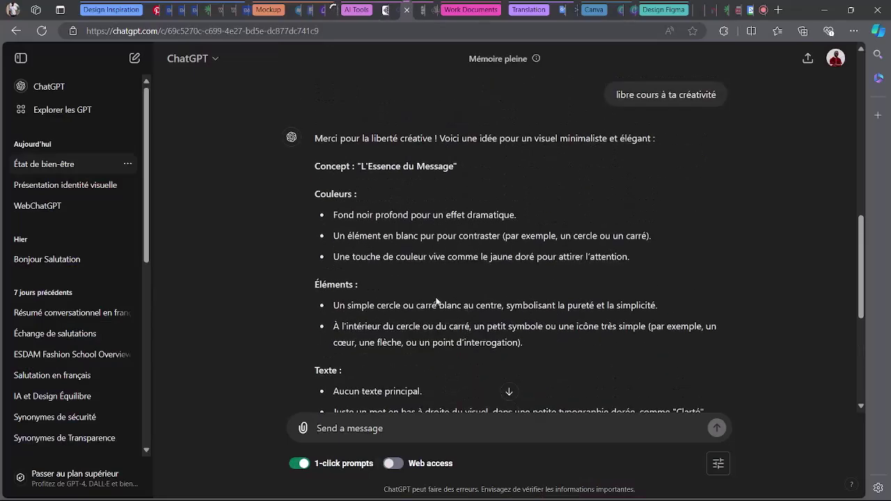
scroll(436, 301, down, 5)
Start an image upload on PicWish and open the "Scren Full iA" folder in Téléchargements
click(324, 9)
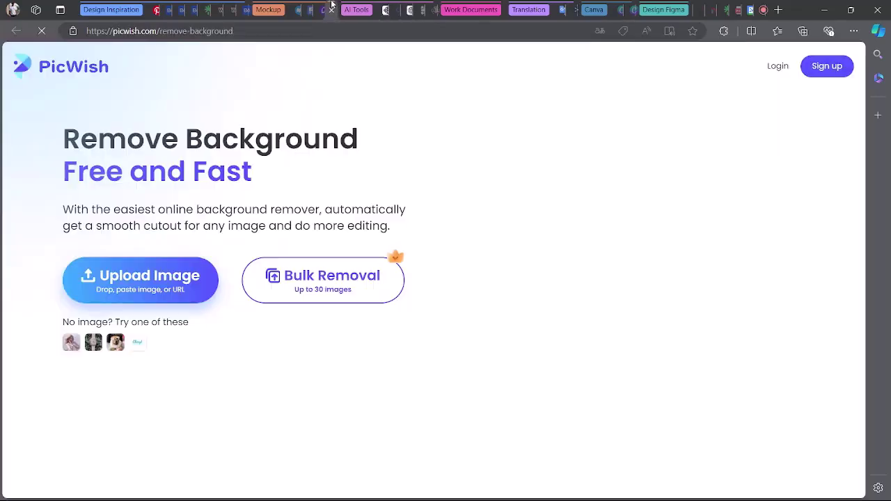
click(194, 304)
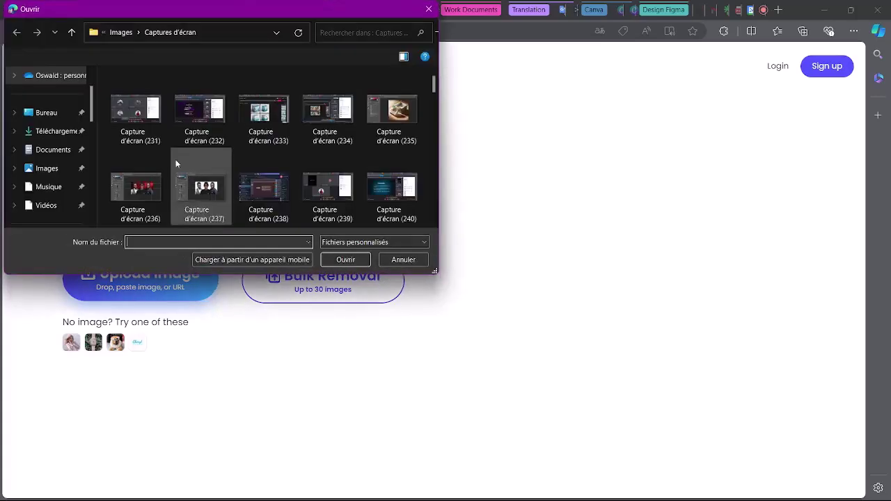
click(56, 131)
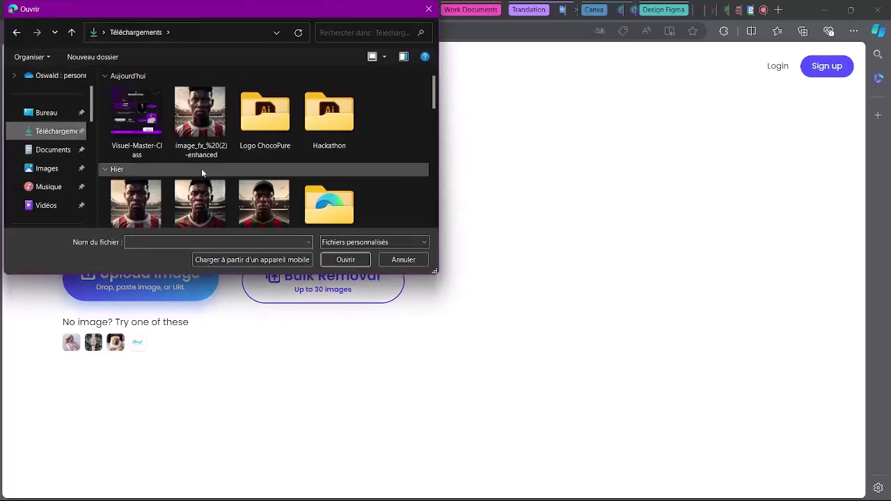
scroll(267, 183, down, 5)
scroll(270, 184, up, 4)
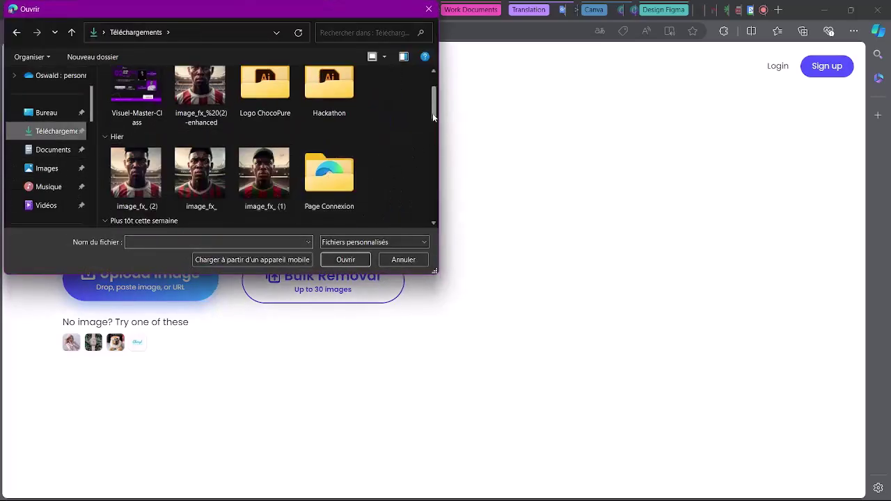
drag(432, 112, 429, 181)
scroll(279, 156, down, 6)
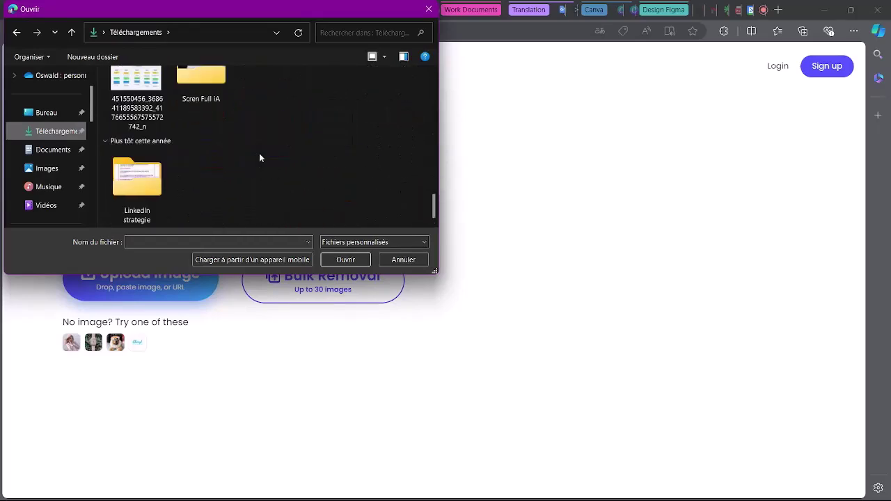
scroll(208, 82, up, 1)
double_click(208, 82)
Choose the "télécharger" image of the man in the beige jacket and submit it for background removal
drag(428, 94, 434, 150)
scroll(395, 137, up, 3)
click(201, 163)
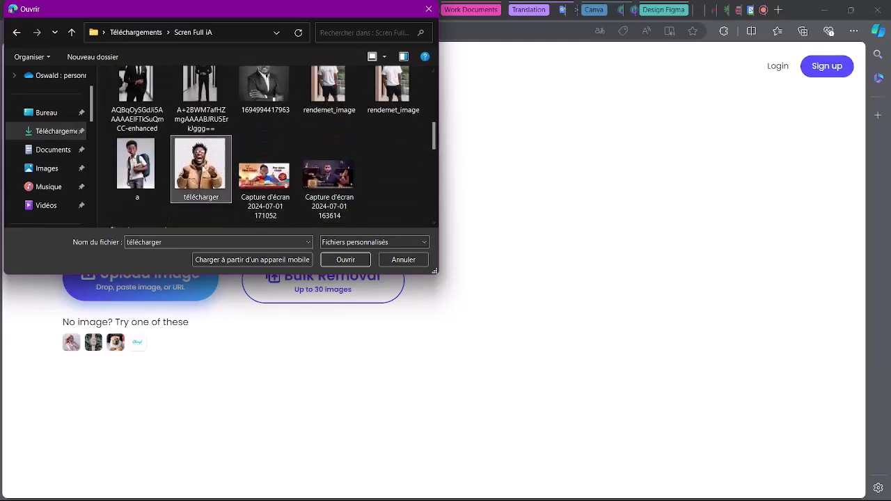
click(342, 262)
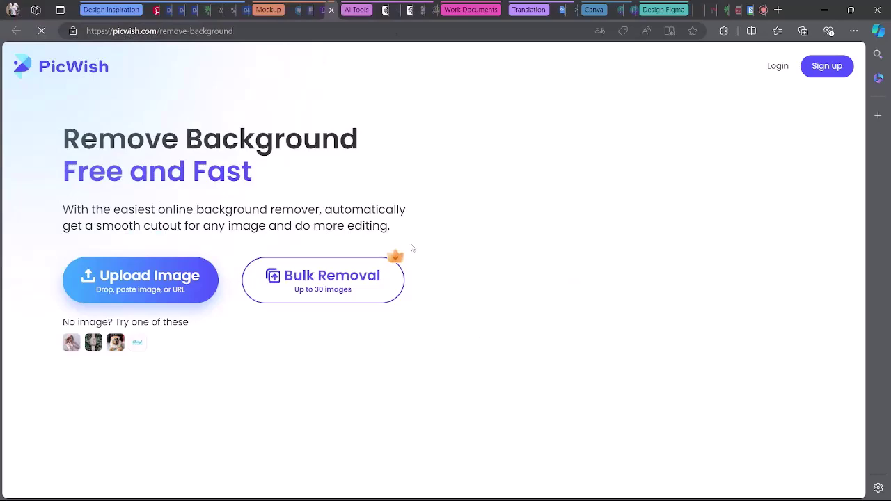
scroll(444, 241, down, 5)
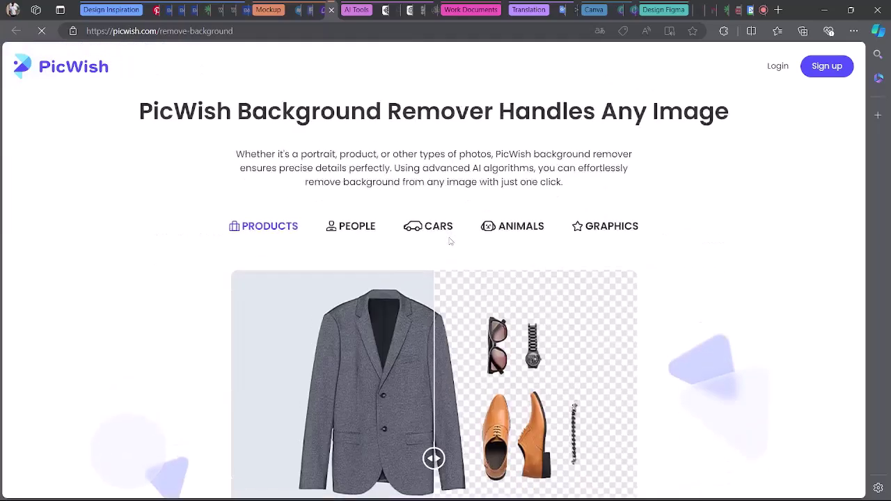
scroll(450, 241, up, 3)
scroll(450, 242, up, 3)
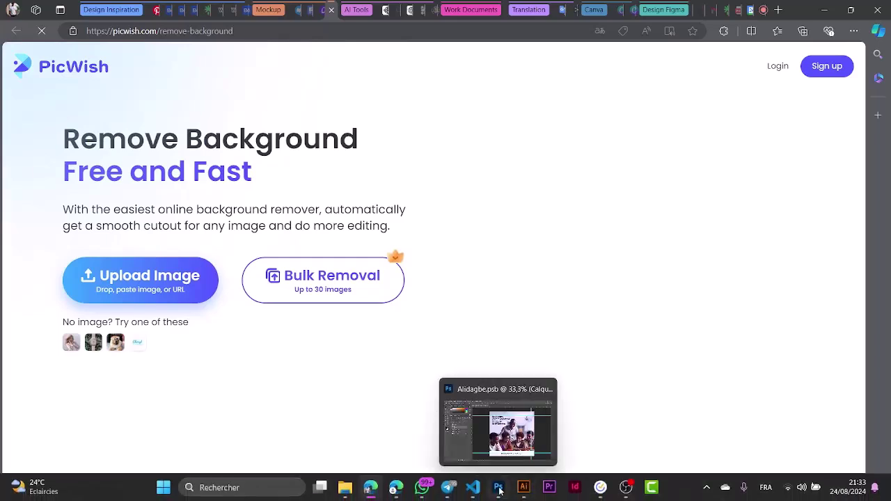
Switch to Alidagbe.psb in Photoshop, hide Calque 2, and compare Groupe 1 copie 4 with Groupe 1 copie 5, leaving only copie 5 shown
click(499, 489)
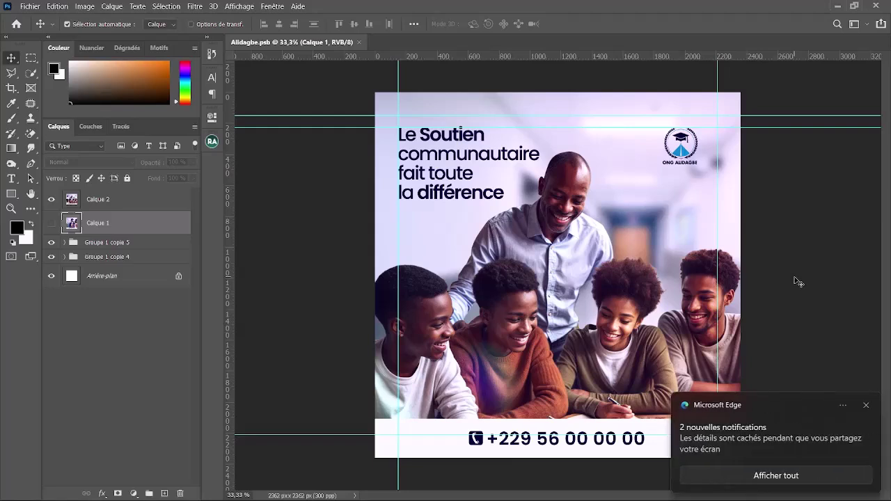
click(866, 404)
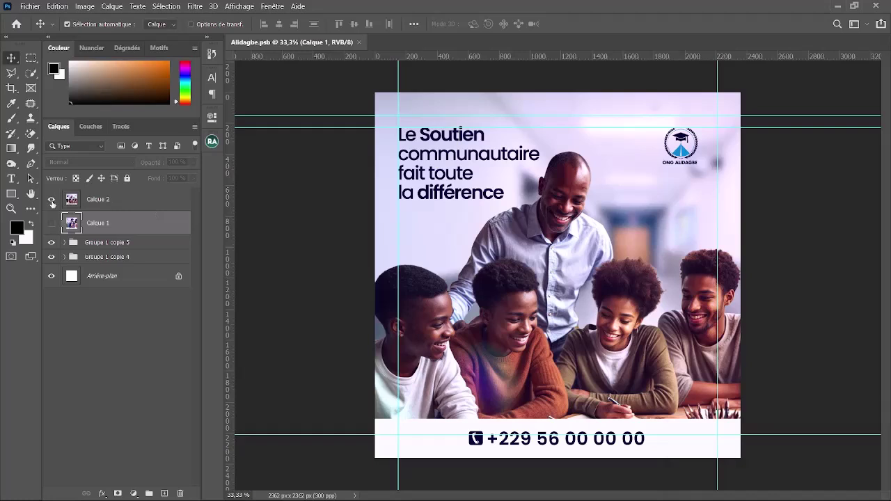
click(51, 199)
click(50, 242)
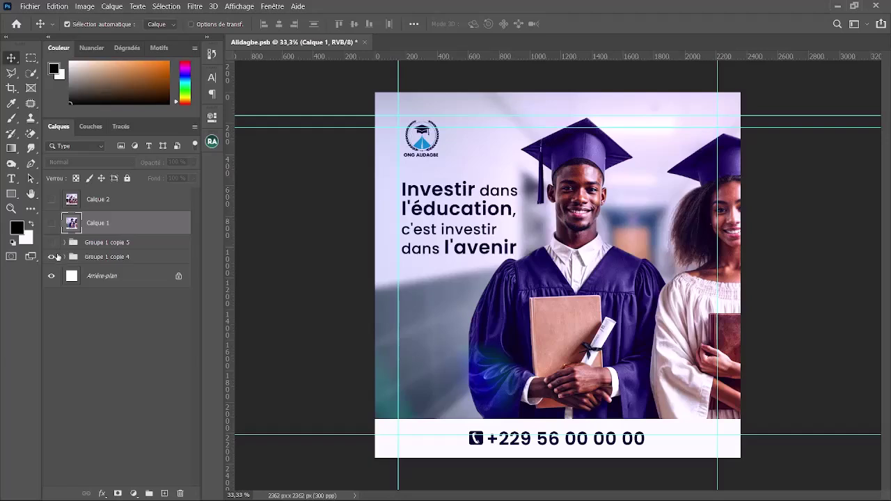
click(50, 243)
click(51, 257)
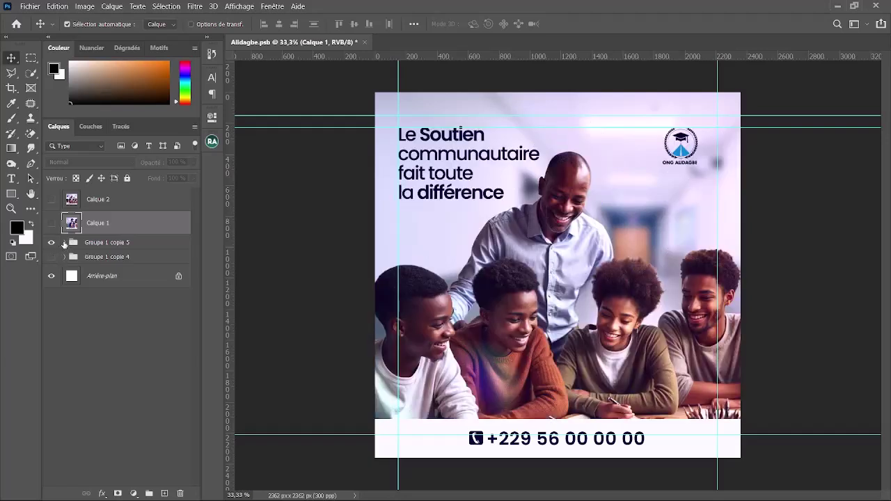
Expand Groupe 1 copie 5 and hide its logo layer alidagbe_Plan de travail 1, Phone 3 1 copie, phone number text, headline text and Rectangle 1
click(65, 243)
scroll(146, 314, down, 3)
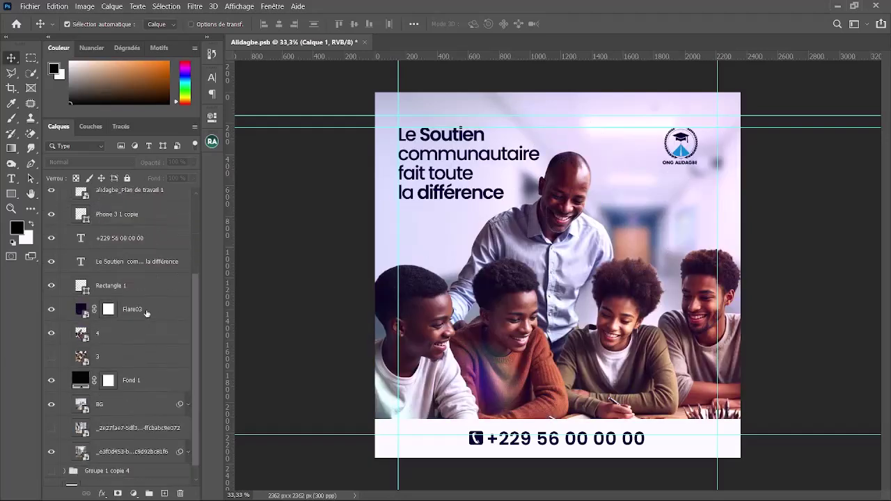
scroll(145, 314, up, 3)
click(50, 309)
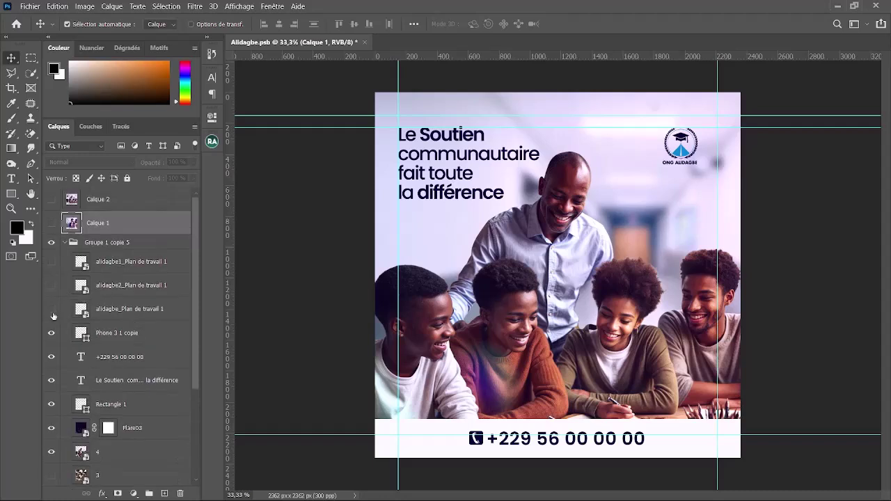
click(51, 333)
click(51, 358)
click(50, 380)
click(50, 404)
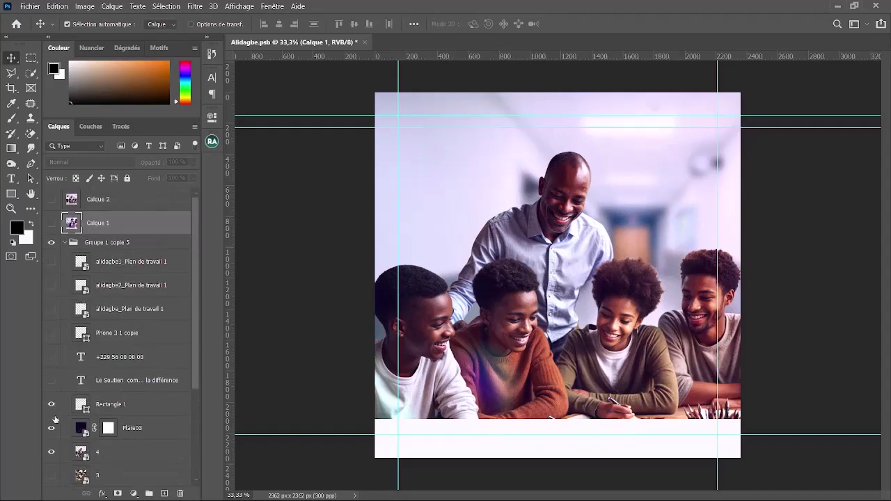
Hide the Flare03, 4, Fond 1 and BG layers, plus the blurred buildings image, leaving only the white Arrière-plan shown
click(51, 428)
click(51, 451)
scroll(59, 438, down, 3)
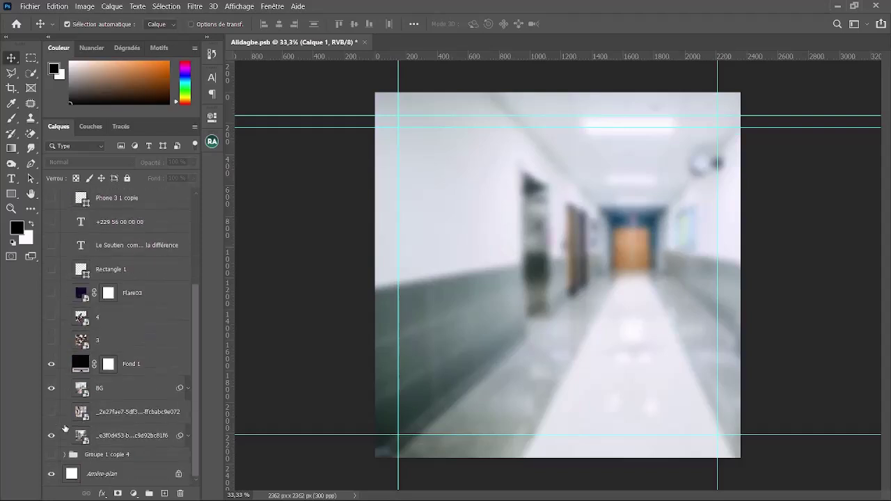
click(51, 364)
click(51, 388)
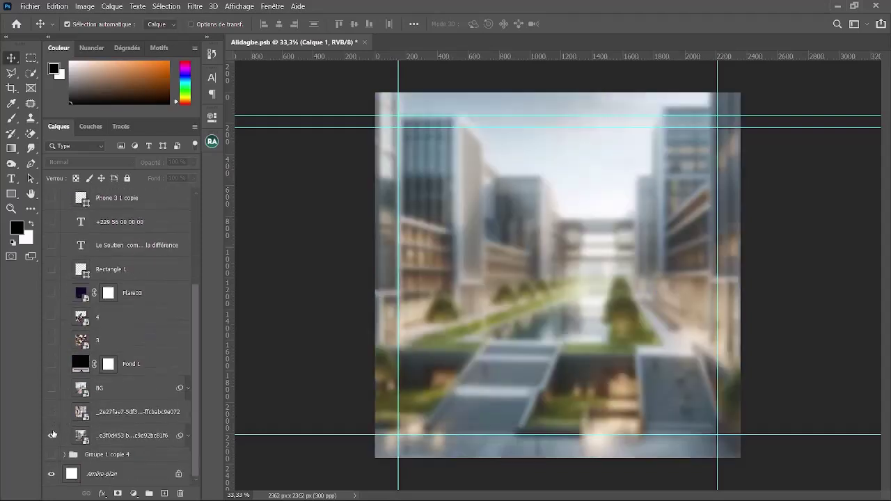
scroll(70, 390, up, 3)
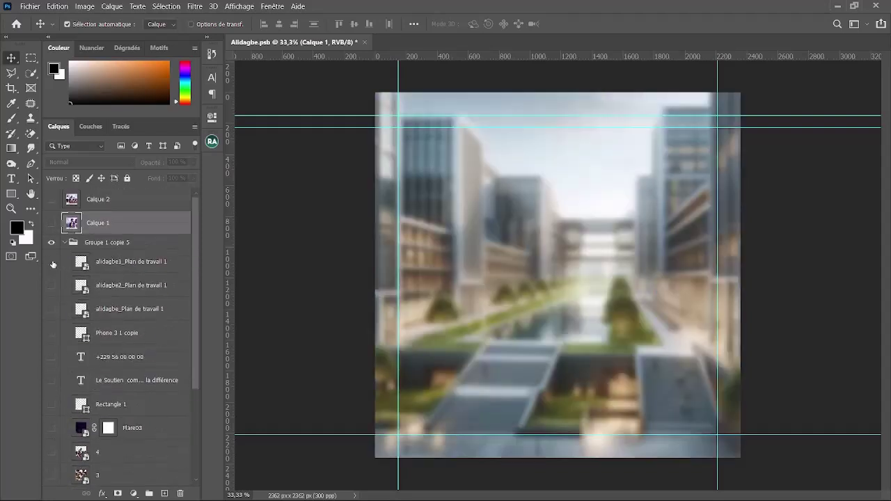
scroll(108, 311, down, 3)
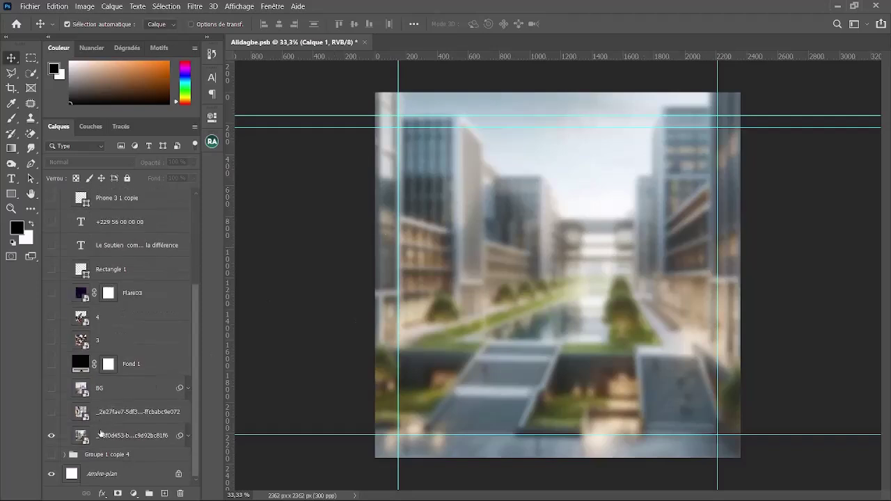
click(51, 437)
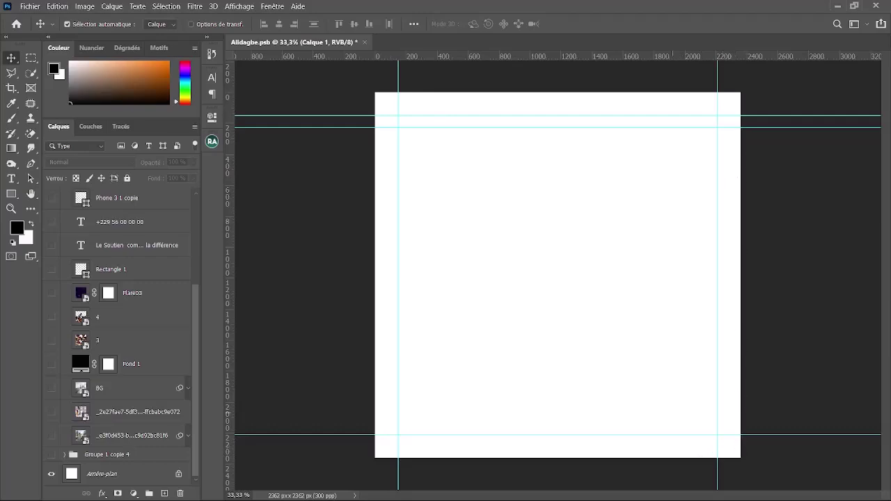
Switch to the Google Meet call in the browser and open its participants list to check the raised hand
mouse_move(381, 493)
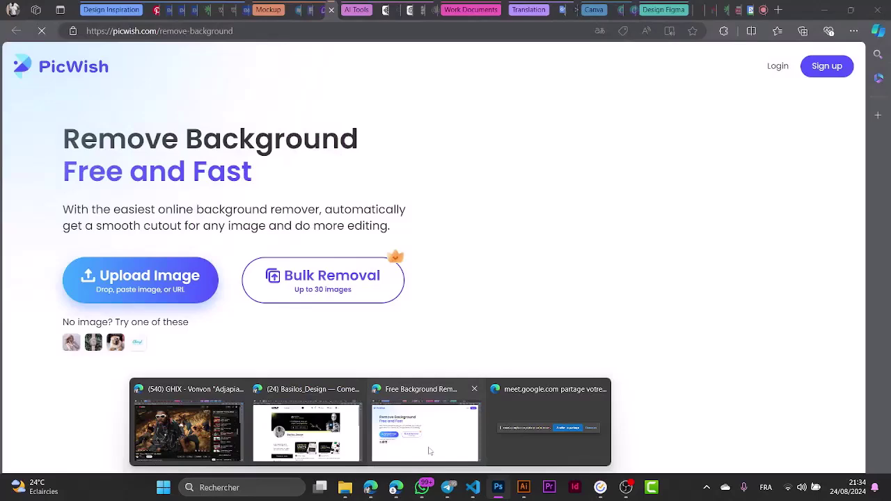
click(429, 451)
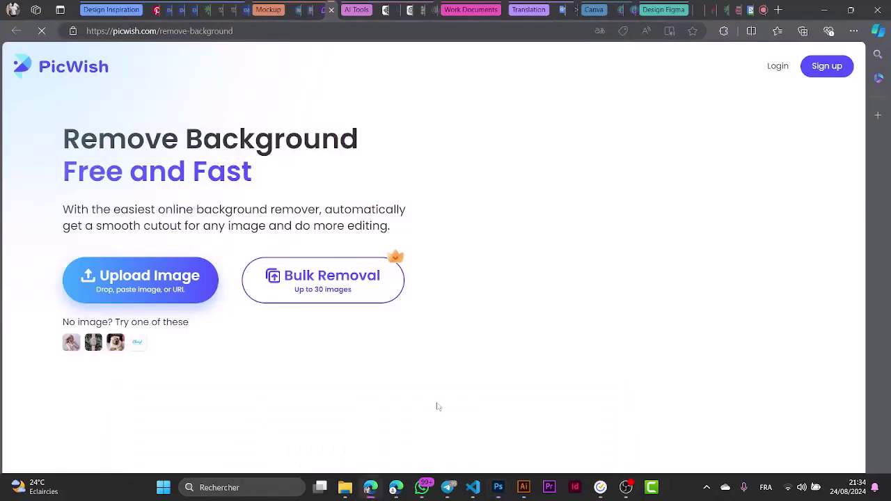
click(757, 8)
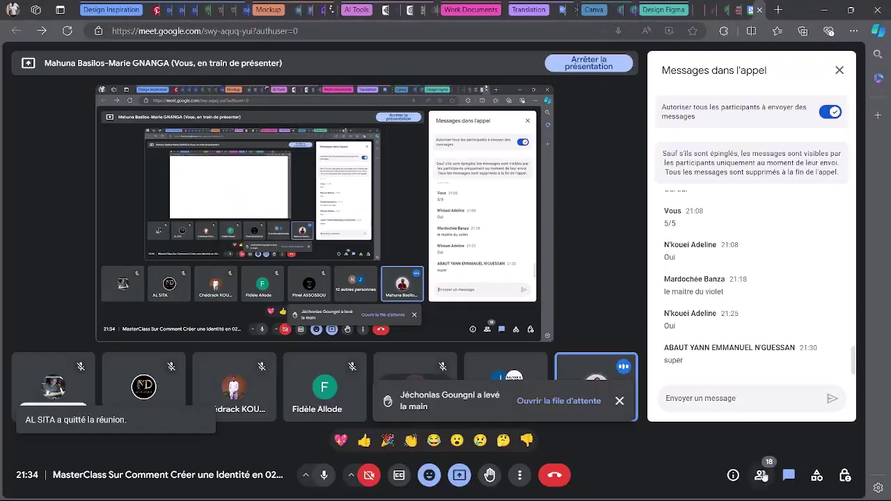
click(761, 476)
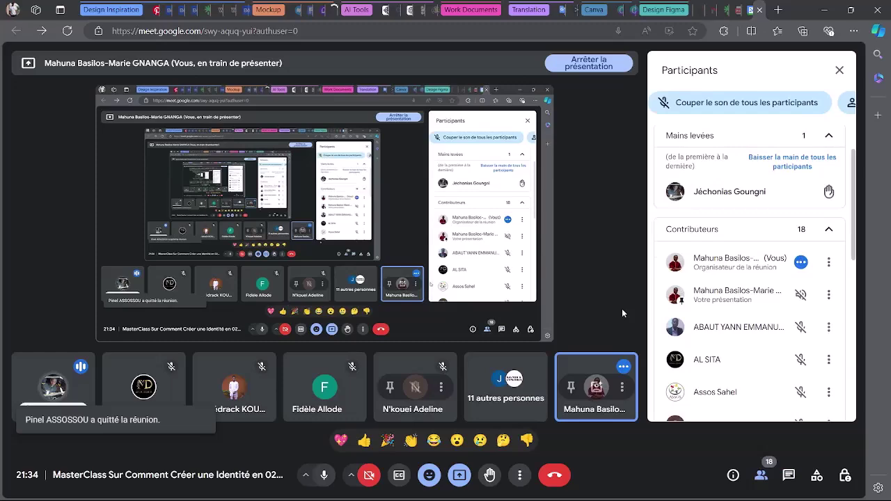
Return to PicWish, start an image upload, and open the "Scren Full iA" folder in Téléchargements
click(324, 9)
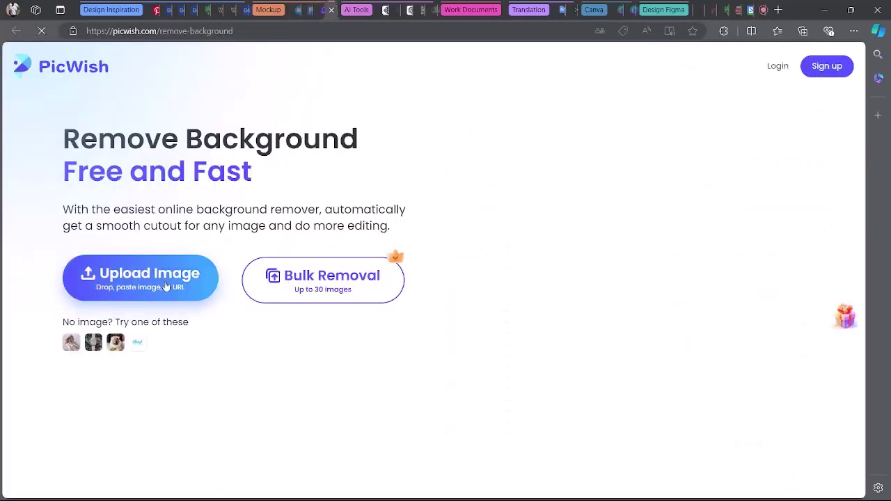
click(165, 285)
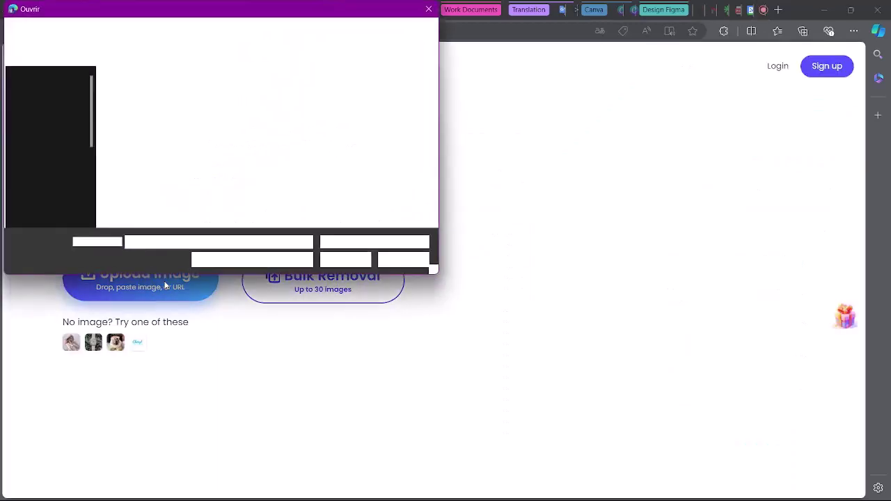
click(56, 133)
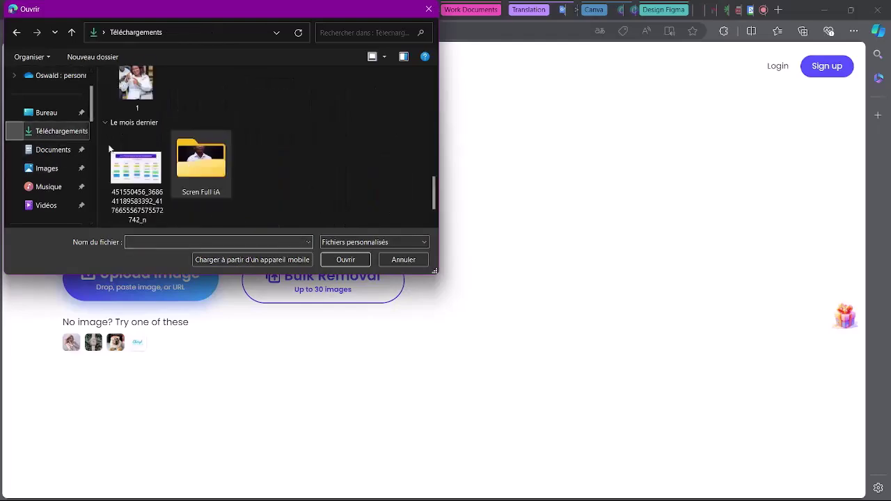
scroll(241, 200, up, 3)
scroll(241, 201, up, 3)
scroll(241, 200, down, 3)
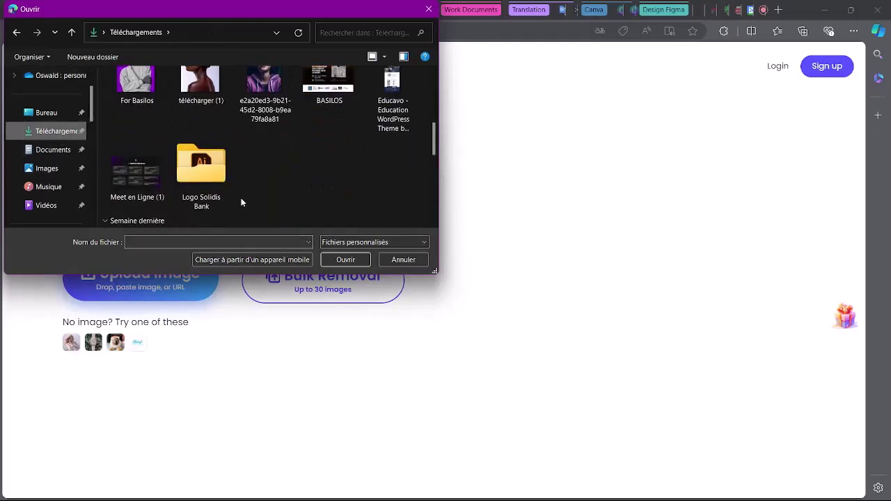
scroll(202, 181, down, 3)
scroll(202, 166, down, 5)
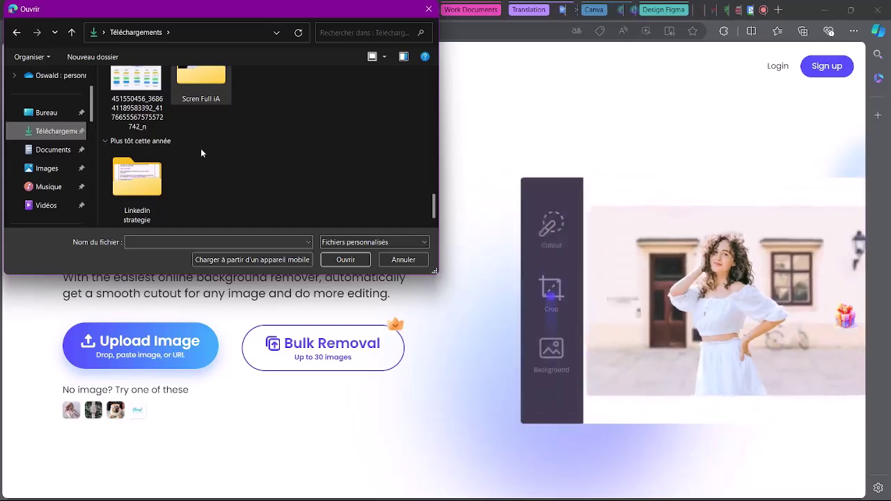
scroll(201, 148, up, 3)
scroll(205, 145, down, 1)
double_click(204, 179)
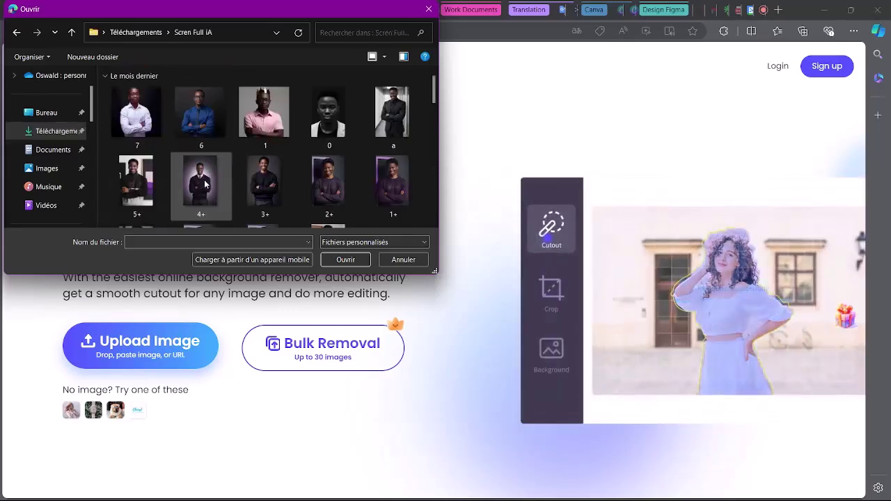
Try to submit the "télécharger" image of the man in the beige jacket for background removal
scroll(209, 167, down, 5)
scroll(216, 168, down, 8)
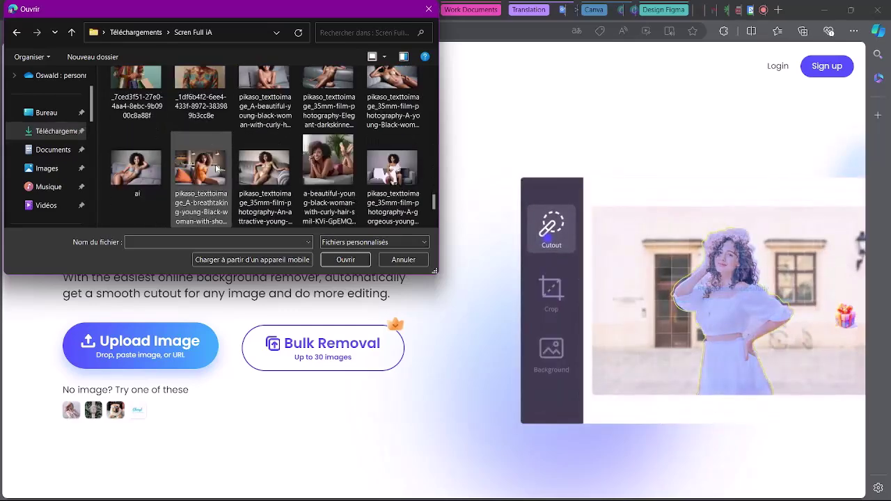
scroll(227, 167, up, 8)
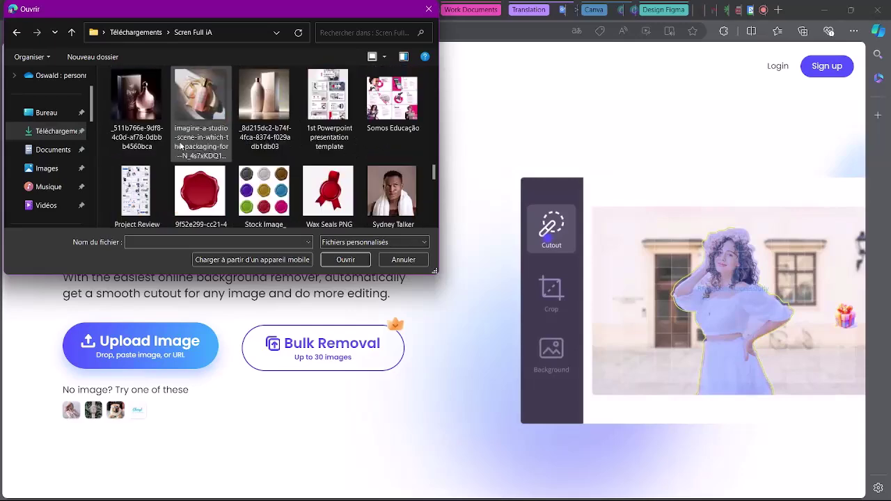
scroll(225, 181, up, 3)
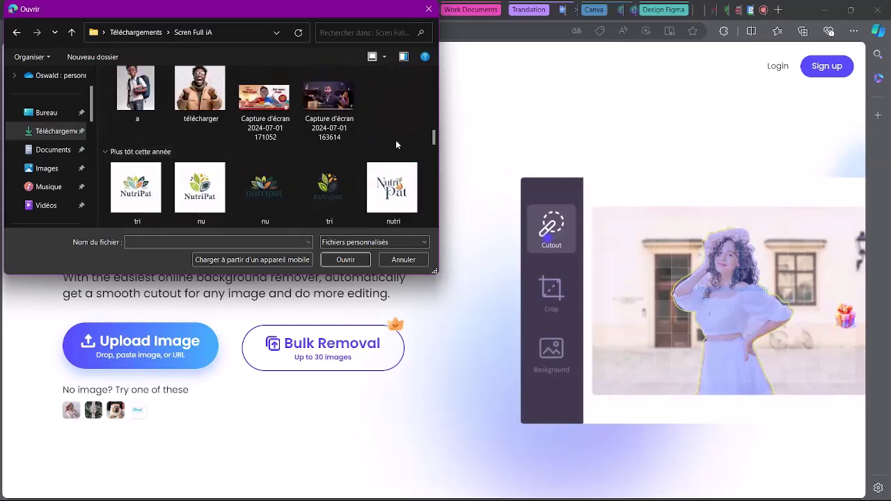
click(201, 97)
click(344, 259)
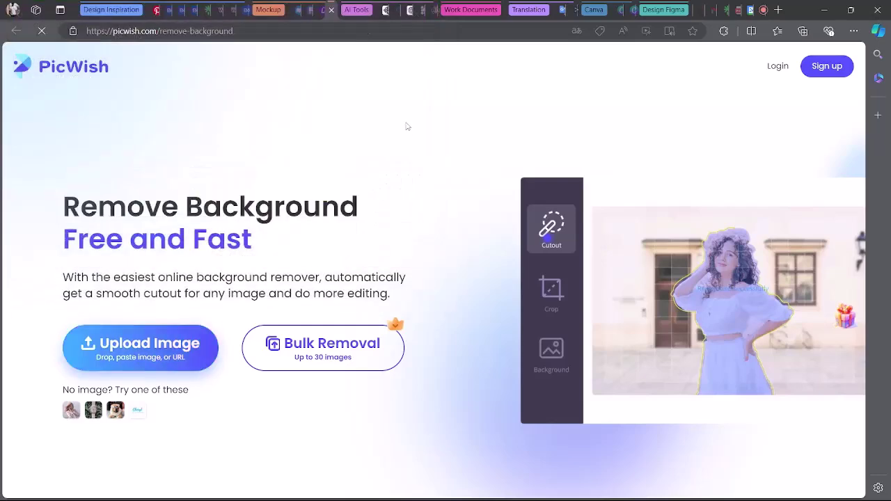
scroll(411, 129, down, 5)
scroll(412, 130, up, 5)
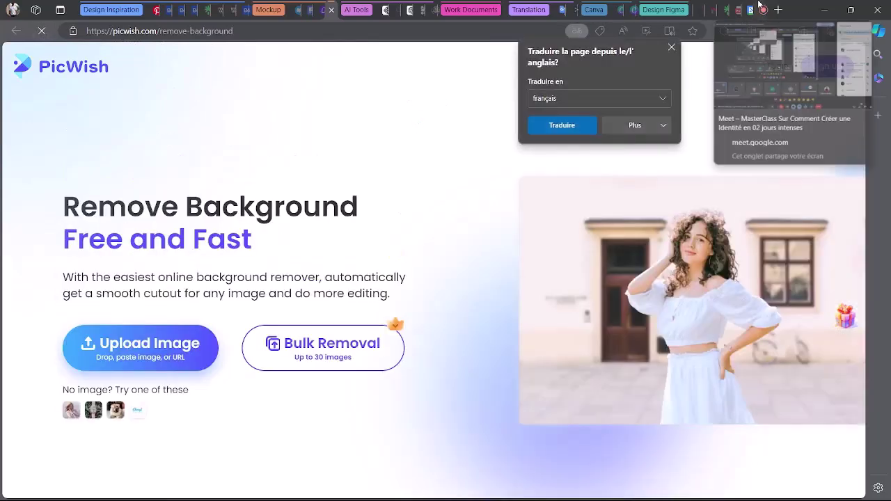
Check the Meet call, return to PicWish, and upload the "télécharger" image from "Scren Full iA" for background removal
click(759, 8)
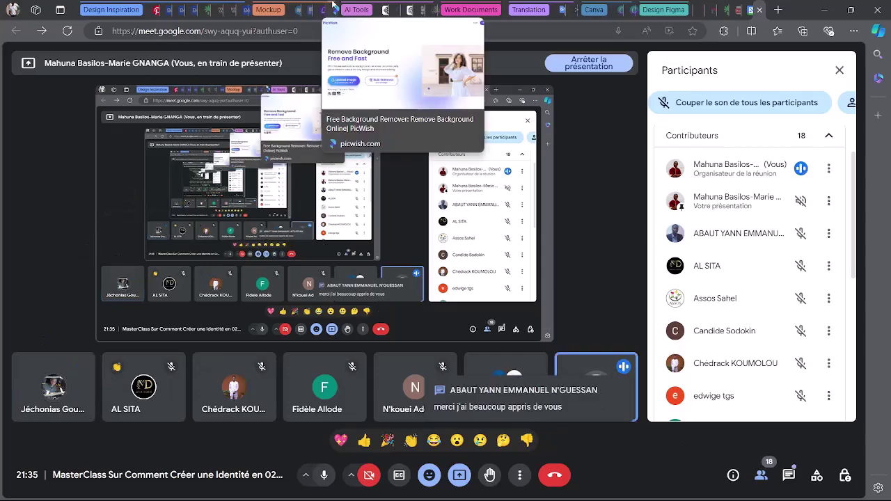
click(332, 8)
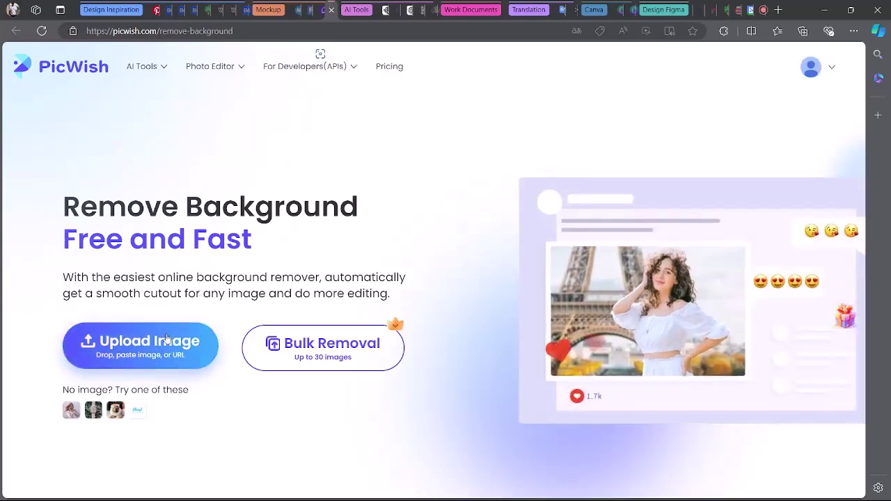
click(140, 341)
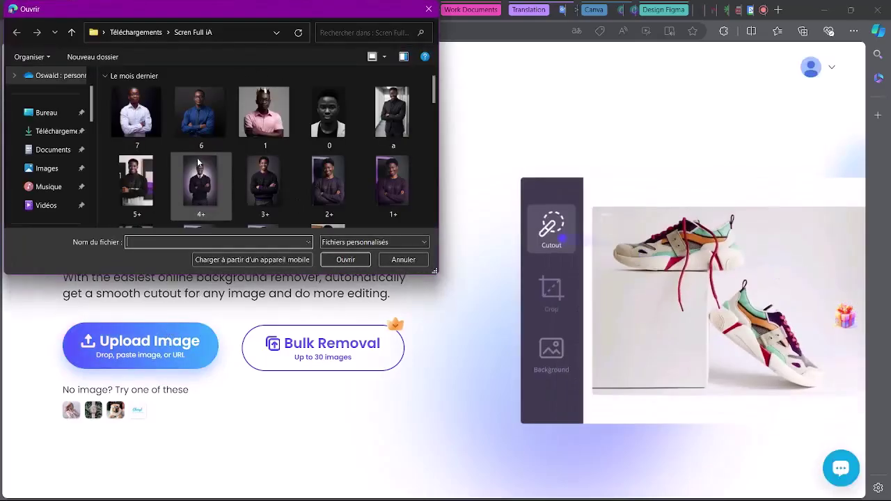
scroll(173, 147, down, 3)
scroll(173, 148, down, 2)
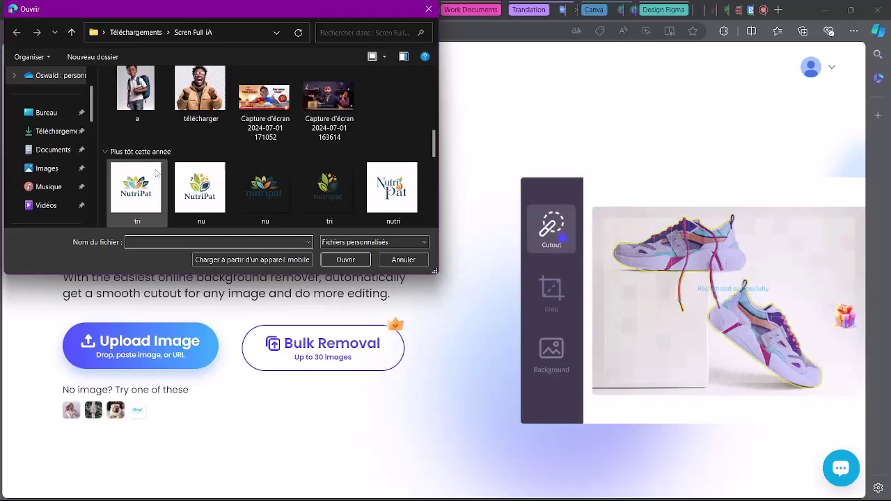
click(200, 94)
click(345, 259)
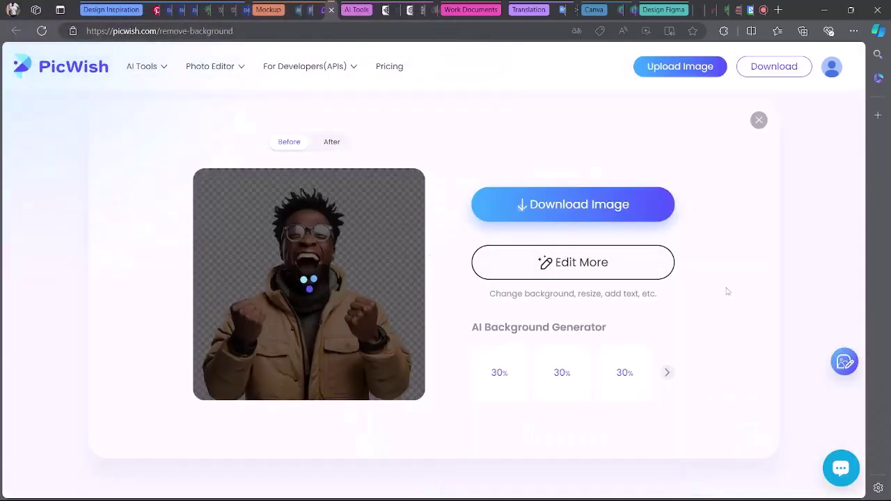
Check the participants in the Meet call, return to PicWish, and download the background-free image
click(759, 9)
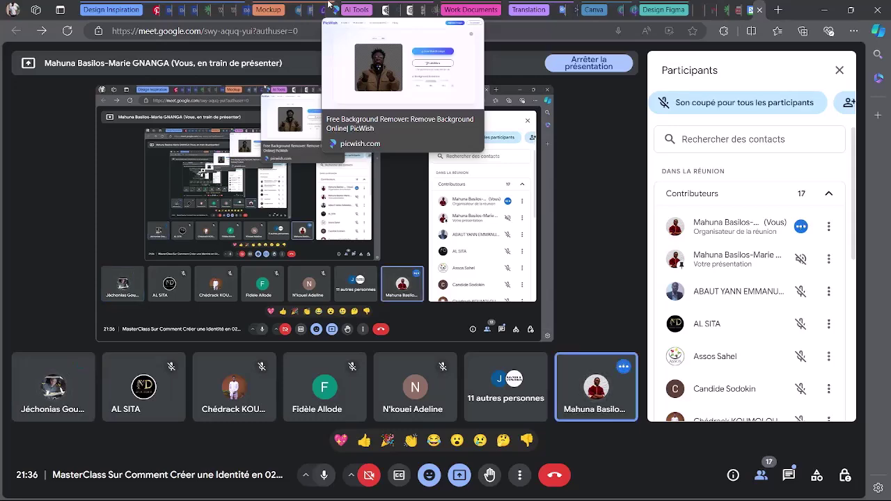
click(329, 5)
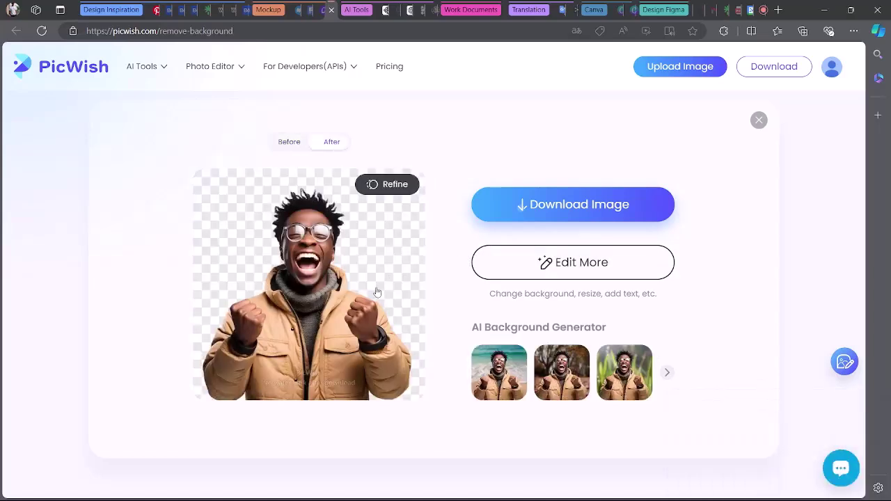
mouse_move(541, 209)
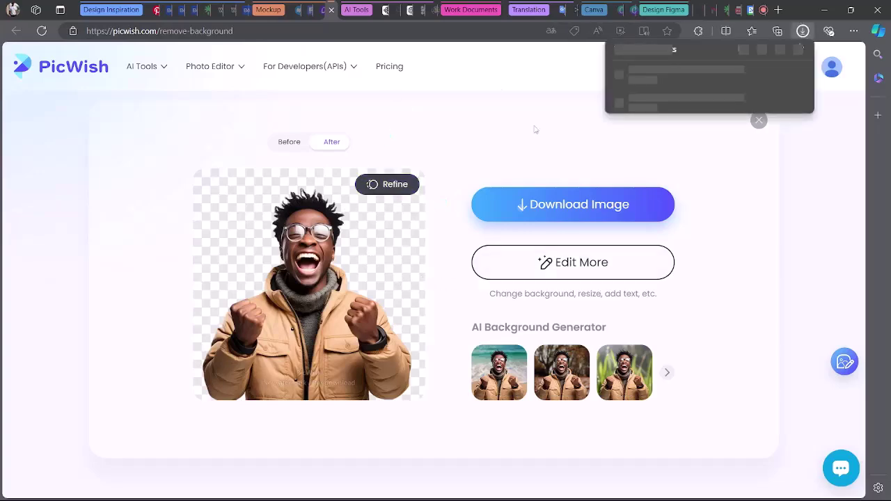
Show the "Flyer Design UI/UX Designs Latest Design 2024" pin on Pinterest and return to Alidagbe.psb in Photoshop
click(151, 8)
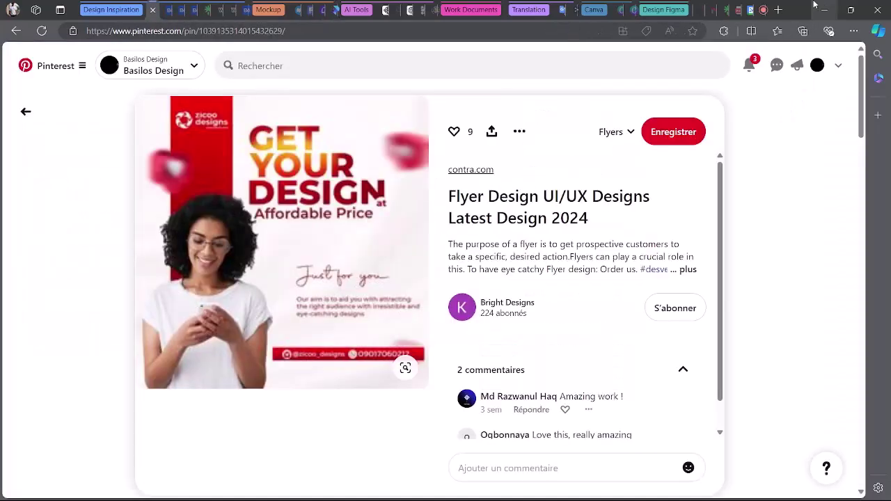
click(816, 6)
mouse_move(363, 490)
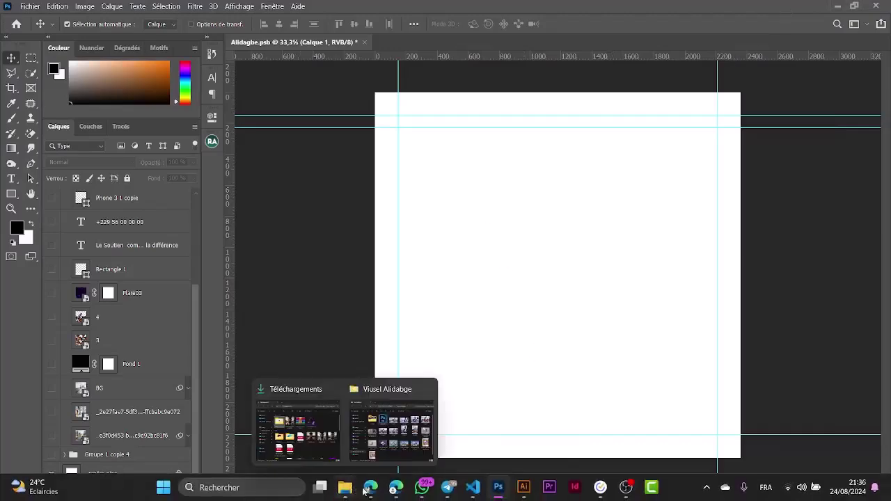
click(427, 430)
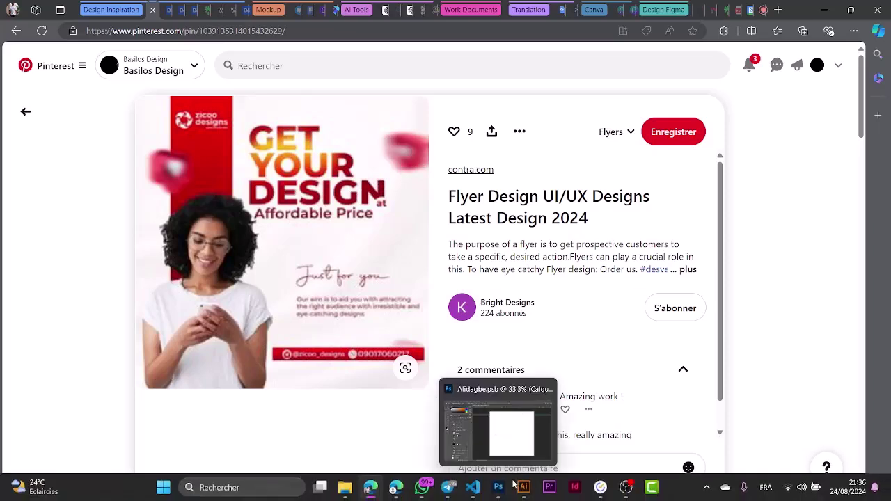
click(514, 483)
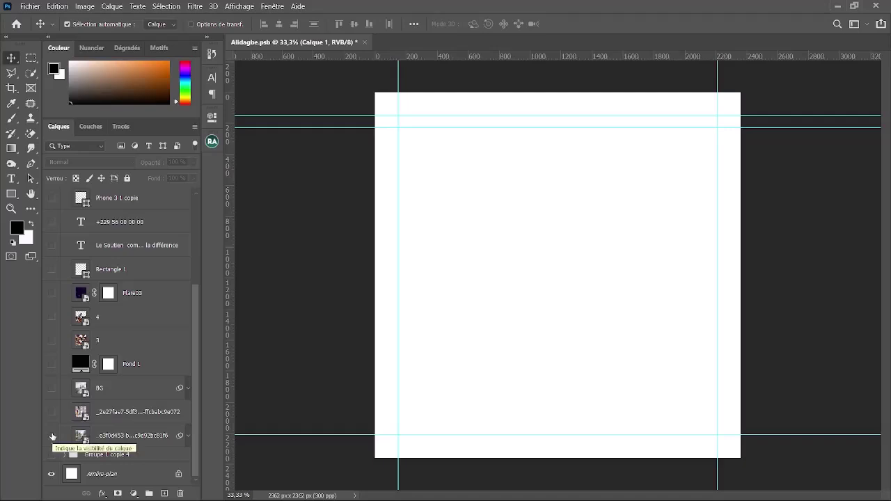
Preview the blurred campus buildings background layer, hide it again and dismiss the Microsoft Edge notification
click(52, 437)
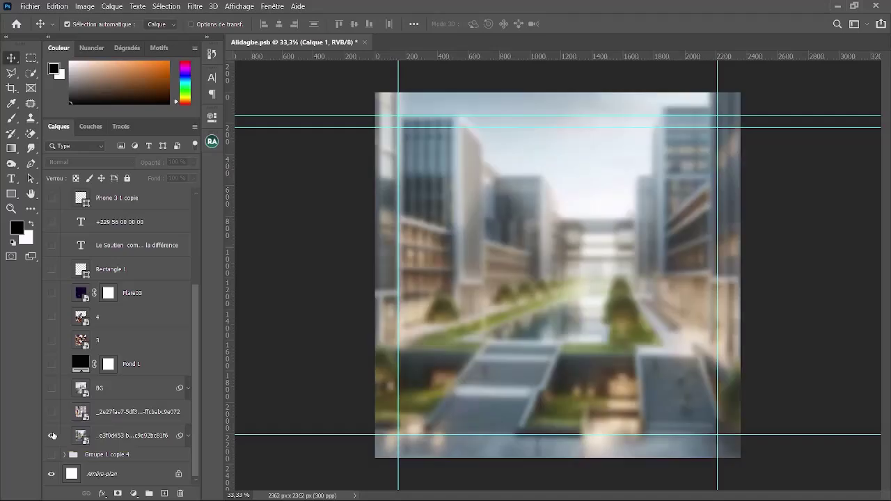
click(53, 436)
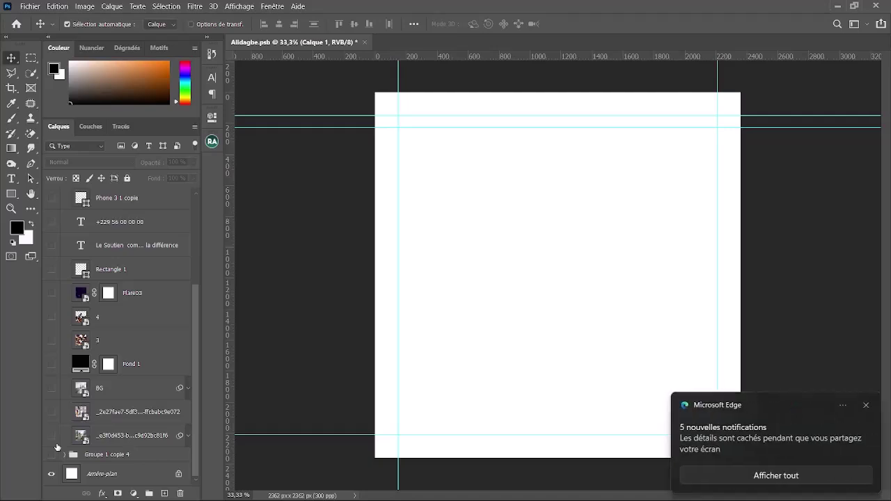
click(866, 406)
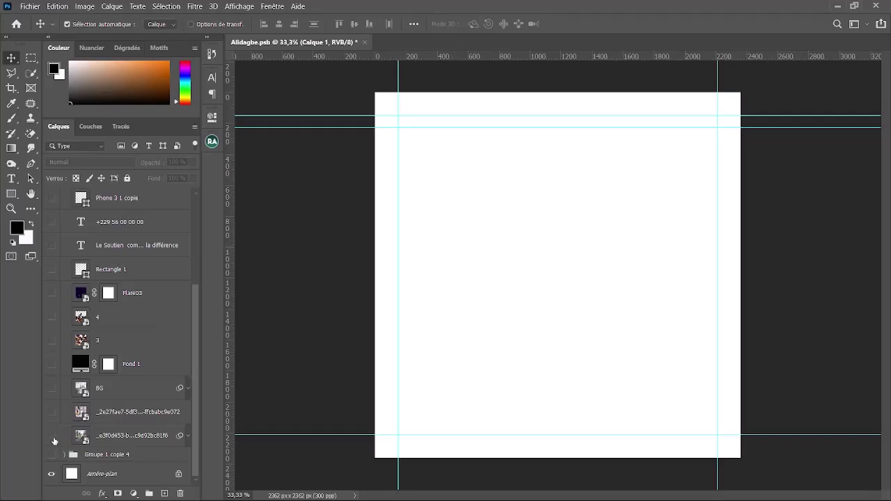
Preview the building and university hallway backgrounds, and leave only the blurred corridor layer BG visible among the background images
click(52, 433)
click(51, 411)
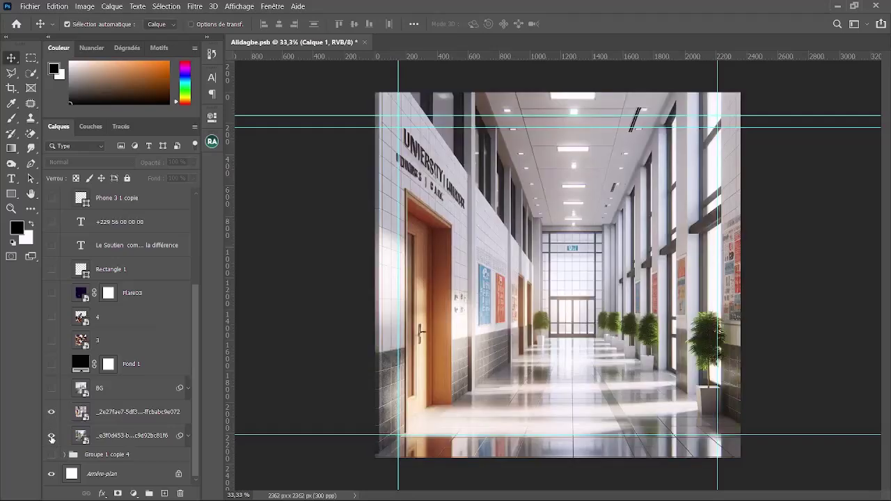
click(52, 412)
click(51, 388)
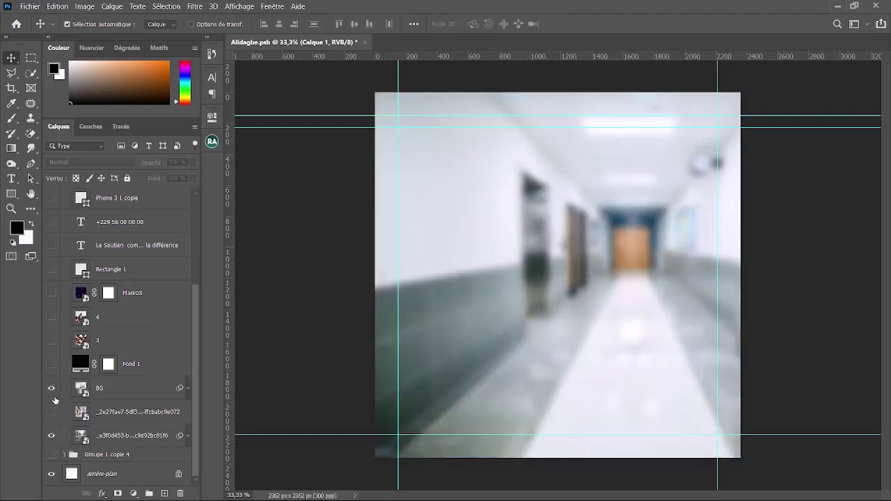
click(53, 435)
mouse_move(532, 487)
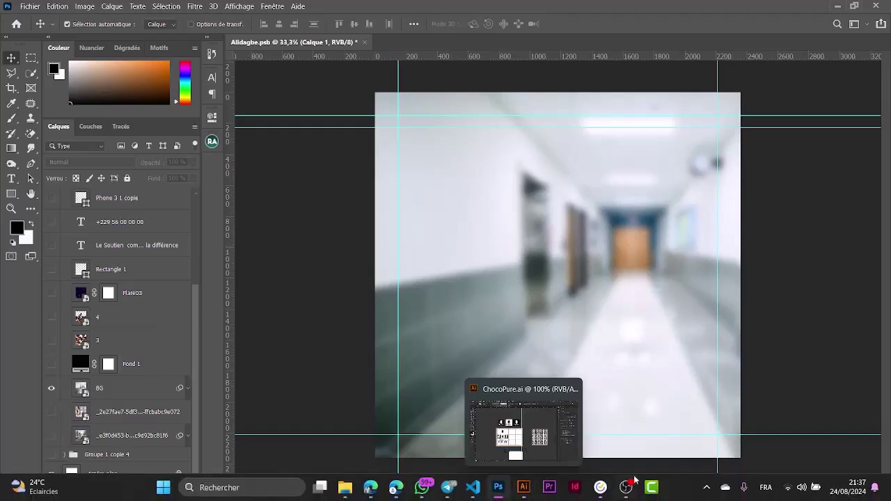
mouse_move(635, 491)
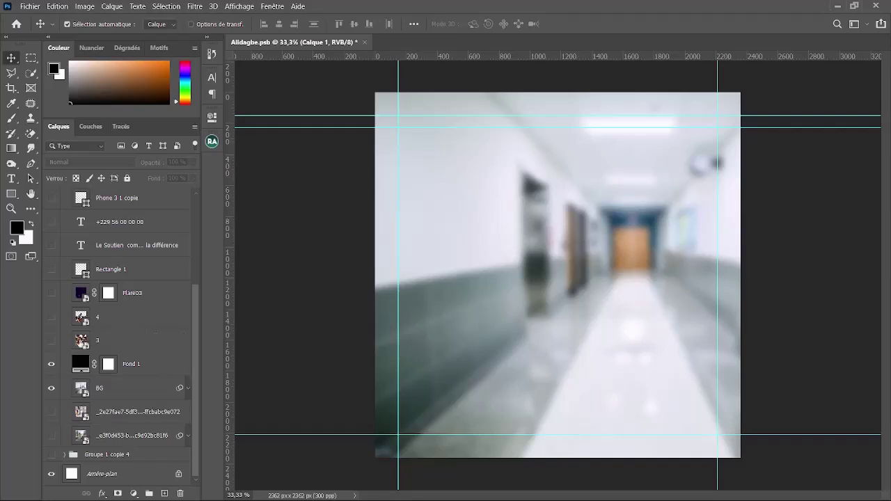
Show layer 4 with the teacher and students and the white Rectangle 1 band across the visual's lower edge
click(52, 318)
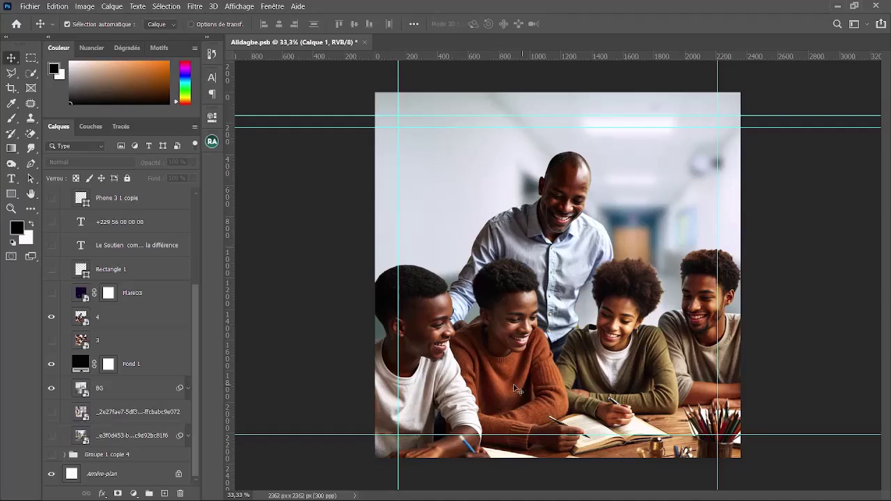
click(54, 297)
click(54, 296)
scroll(54, 296, up, 1)
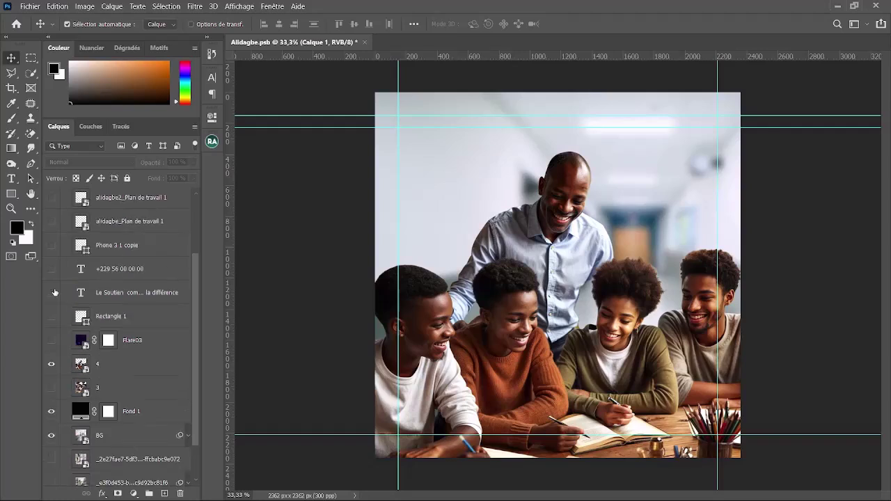
click(52, 317)
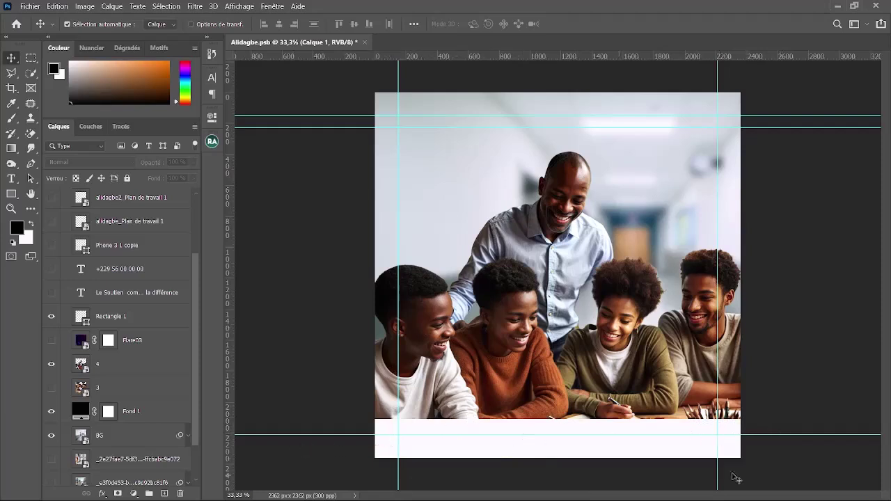
Show the "Le Soutien communautaire fait toute la différence" text and the contact phone number with its phone icon
click(52, 294)
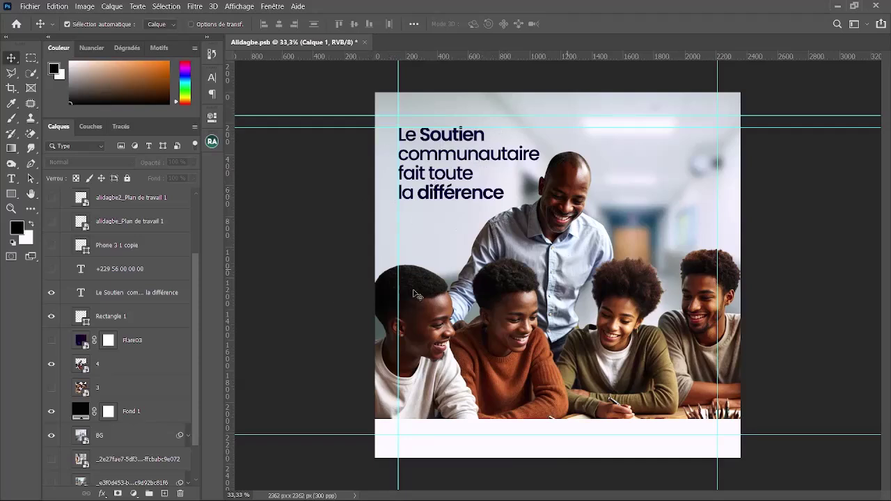
click(52, 269)
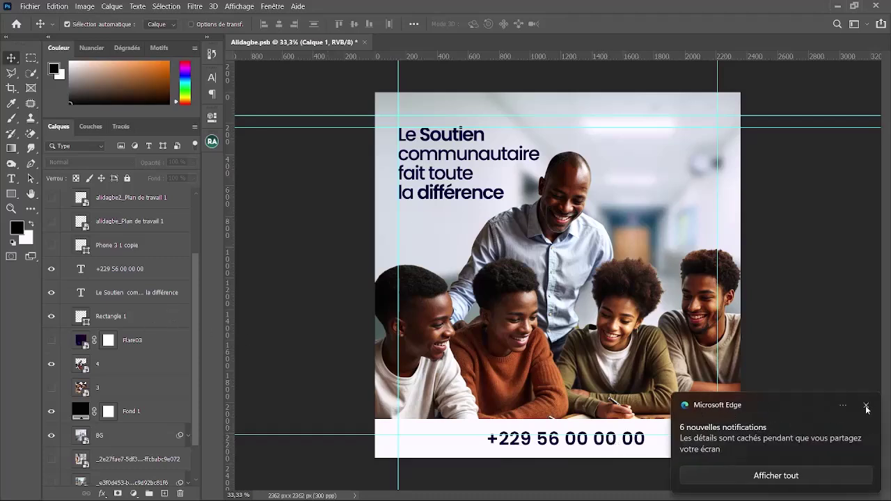
click(866, 406)
click(51, 247)
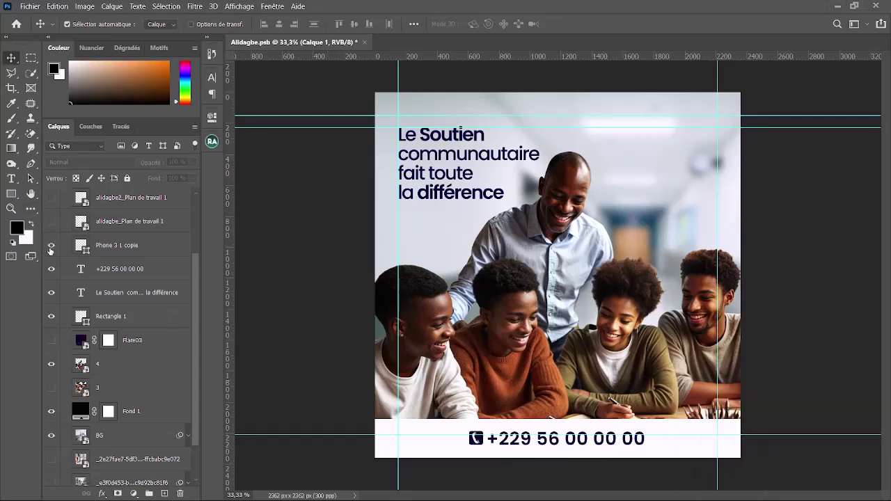
Show the alidagbe_Plan de travail 1 logo and preview the alternative logo layers alidagbe1 and alidagbe2, leaving both hidden
click(51, 223)
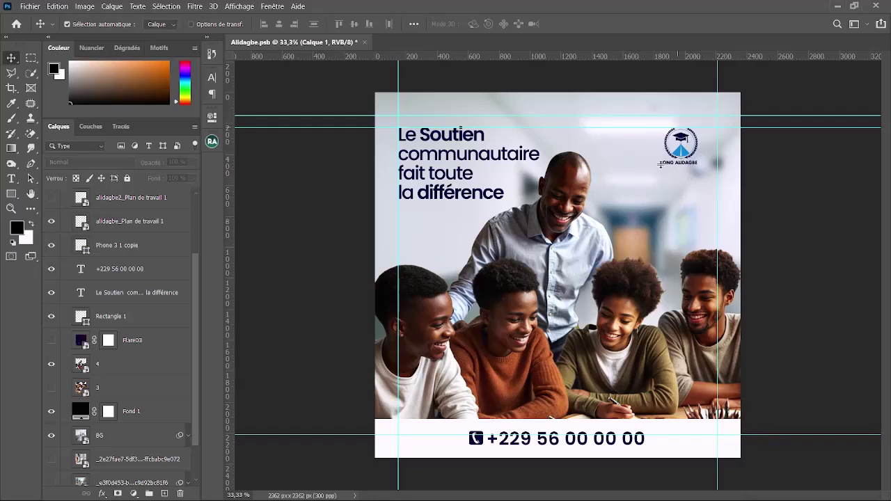
click(51, 198)
click(51, 198)
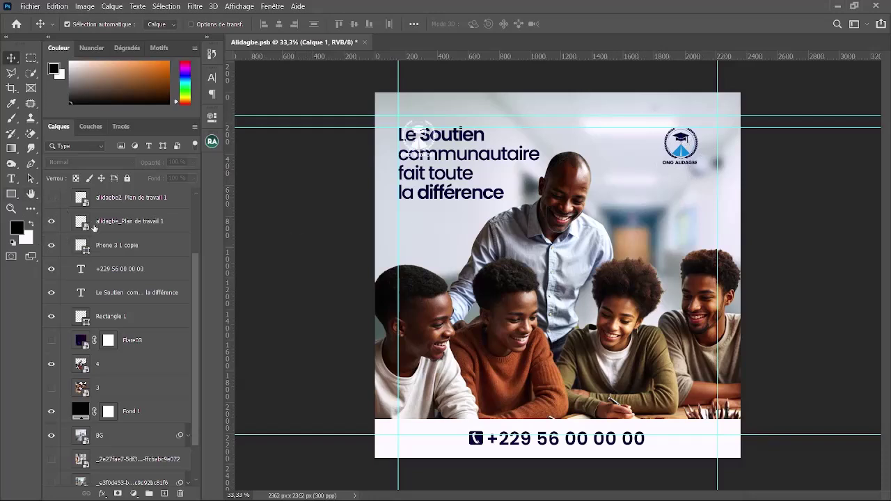
scroll(94, 230, up, 2)
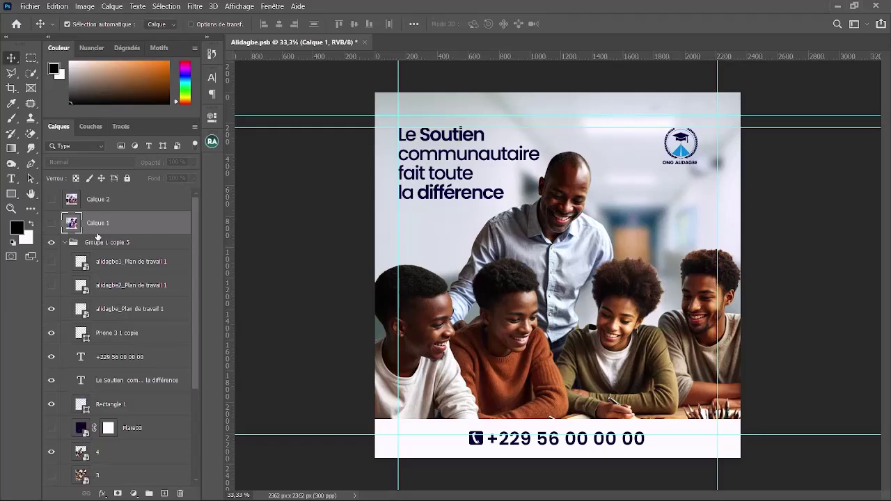
click(51, 286)
click(51, 285)
click(54, 266)
click(54, 266)
Show the Flare03 light effect over the visual and preview the graduates version in Calque 1, hiding it again
scroll(105, 348, down, 4)
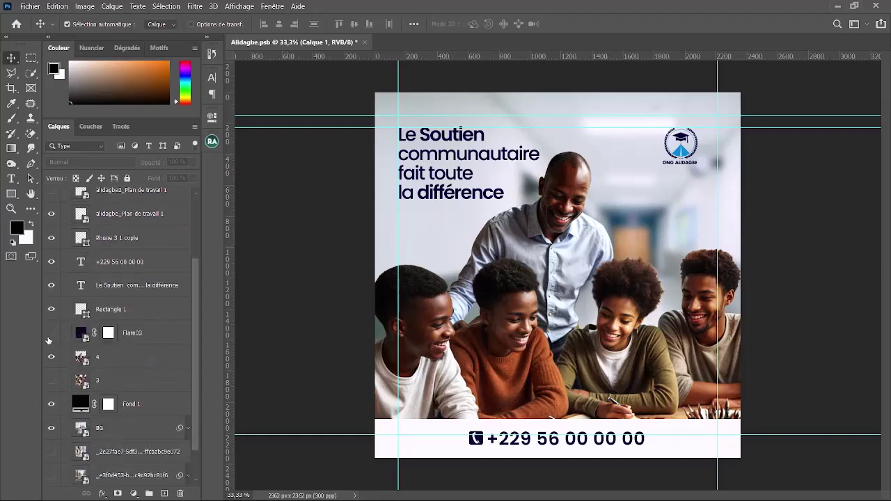
click(51, 333)
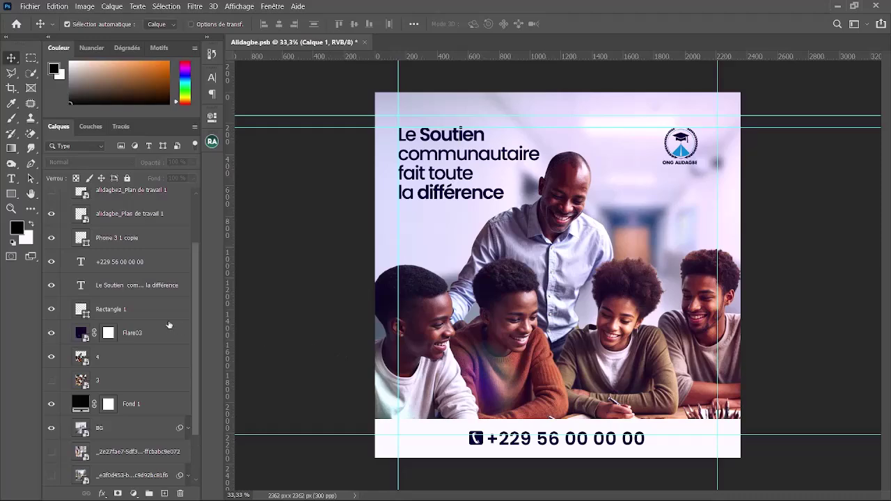
scroll(168, 326, up, 3)
click(51, 222)
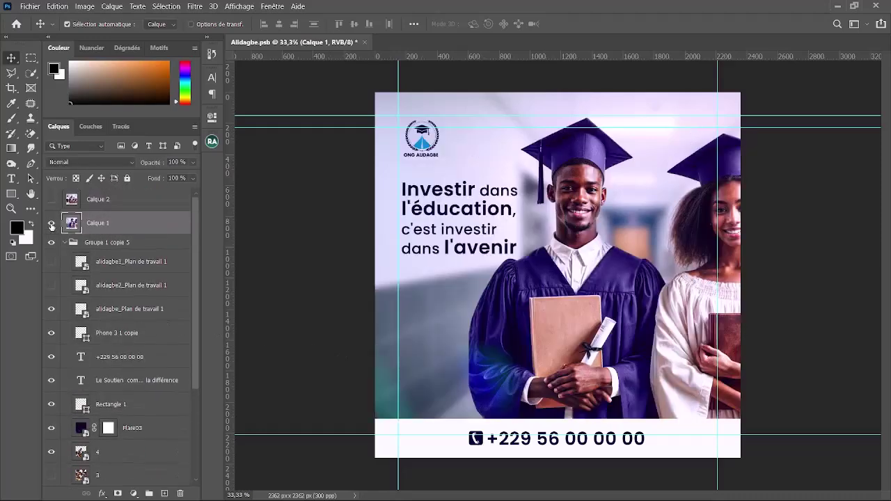
click(51, 223)
Compare the layered composition with the Calque 2 version at overall and close-up view, leaving Calque 2 hidden
click(50, 199)
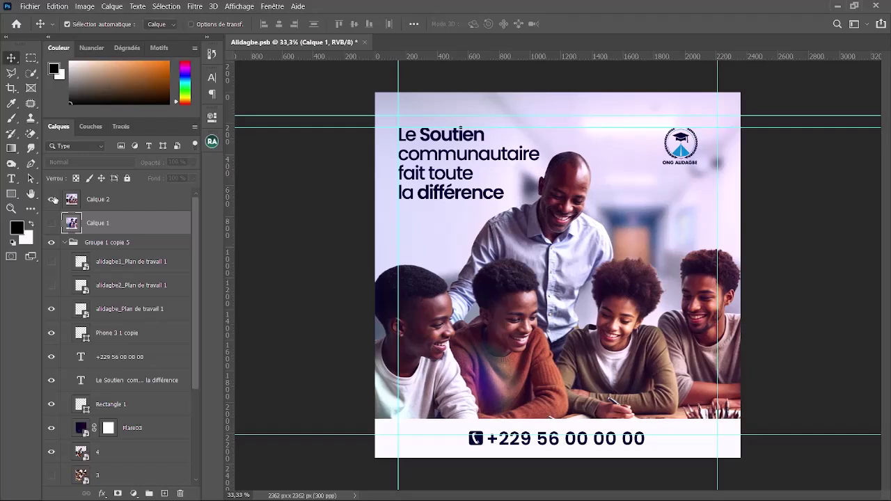
click(53, 200)
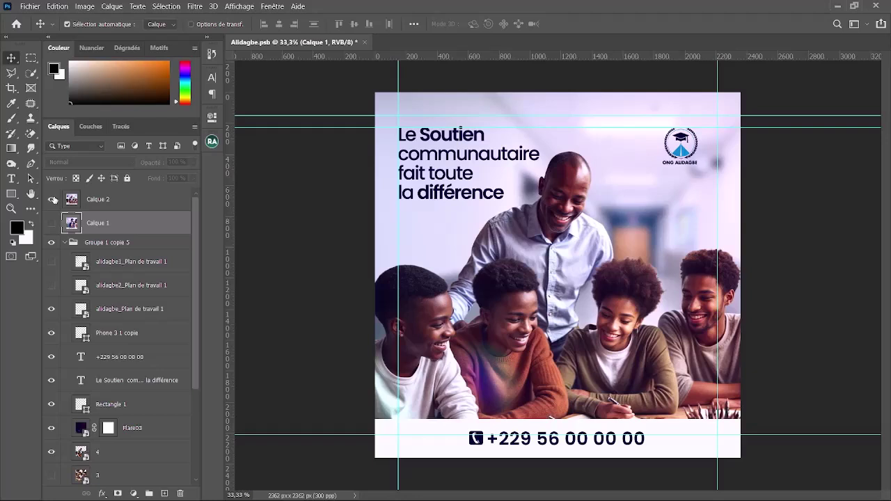
click(54, 200)
scroll(552, 219, up, 4)
scroll(568, 181, up, 1)
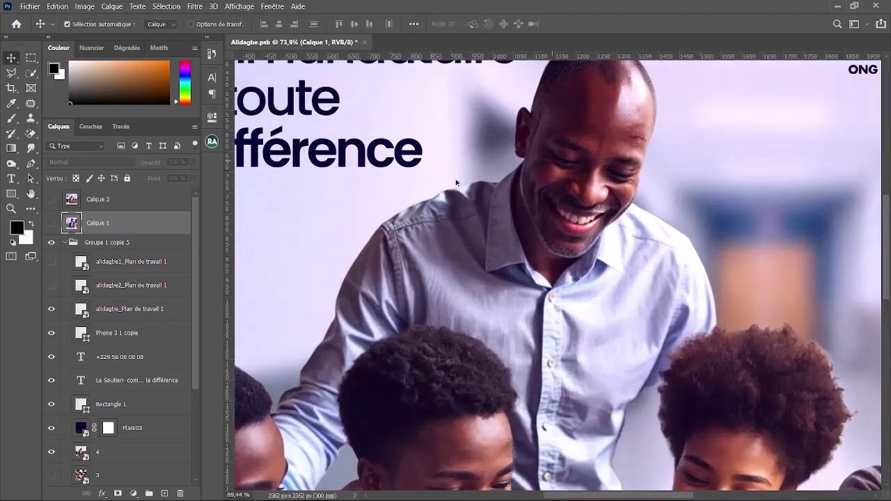
click(51, 200)
click(51, 200)
scroll(577, 282, down, 3)
scroll(576, 282, down, 1)
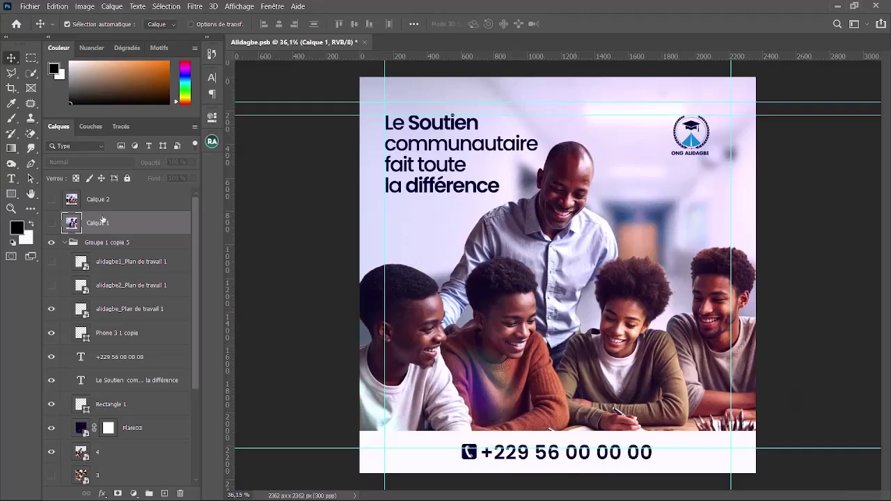
Collapse Groupe 1 copie 5 and create a new blank 20 x 20 cm document at 300 pixels/inch in RGB colour
click(63, 242)
click(30, 6)
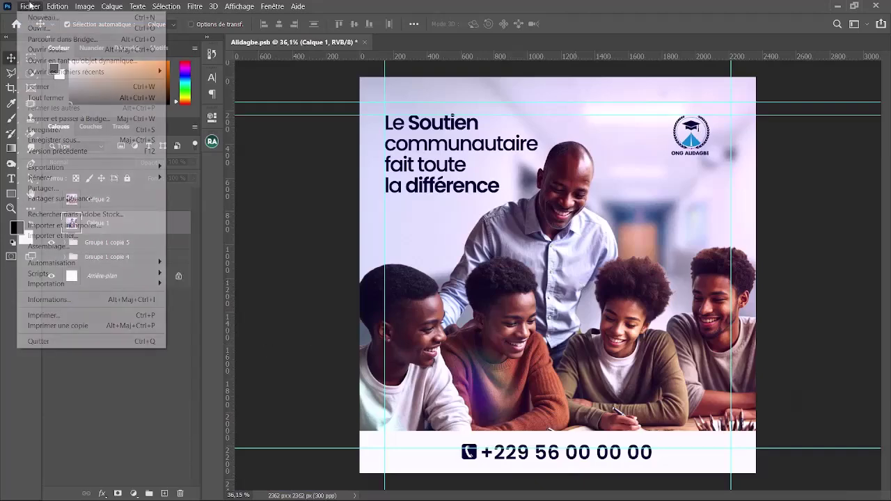
click(30, 20)
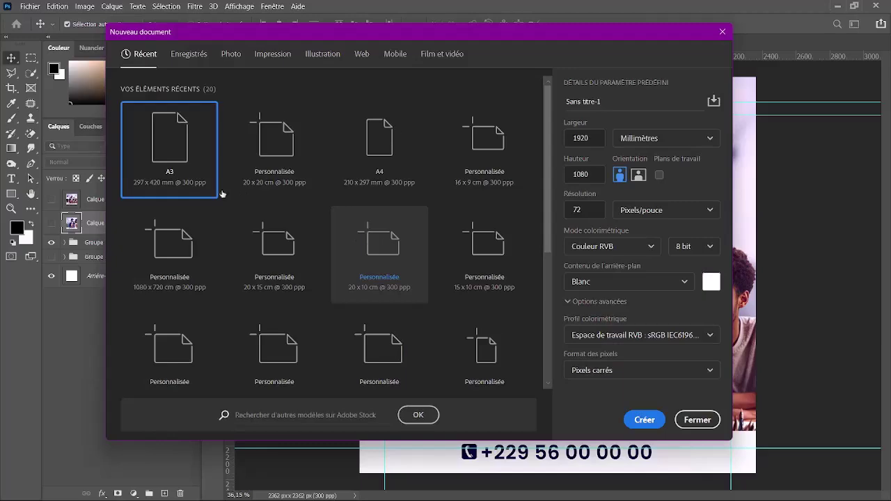
click(411, 150)
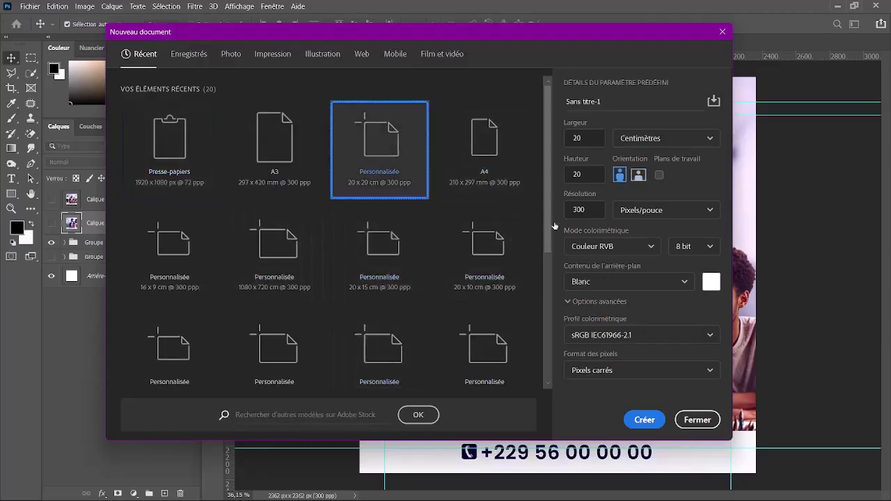
click(648, 420)
Check the Meet call in Edge and the recording in OBS, and return to the blank document in Photoshop
mouse_move(439, 493)
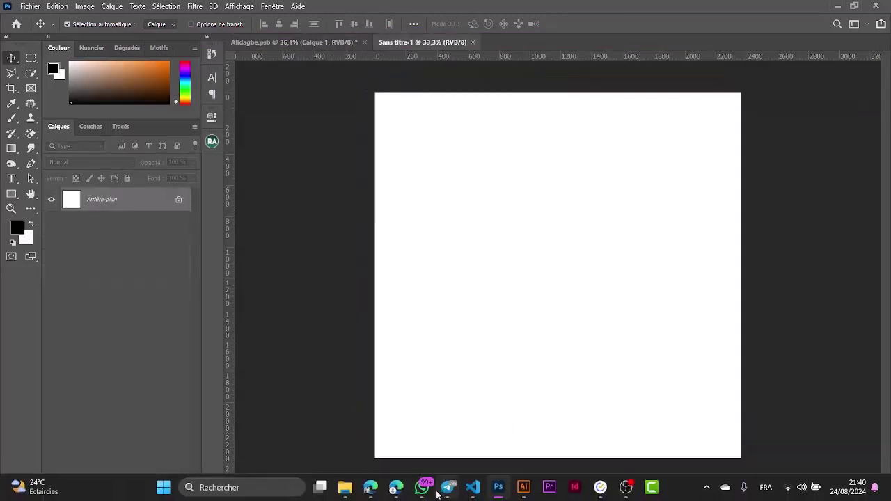
mouse_move(395, 490)
click(446, 428)
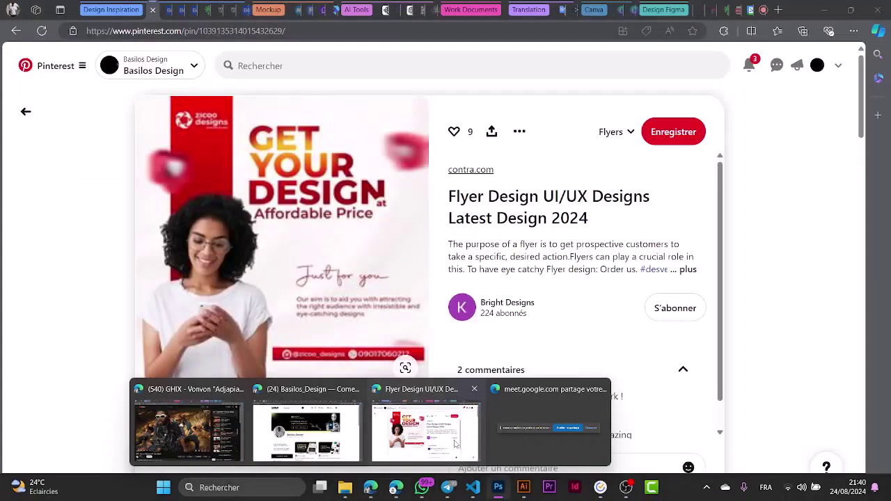
key(alt+Tab)
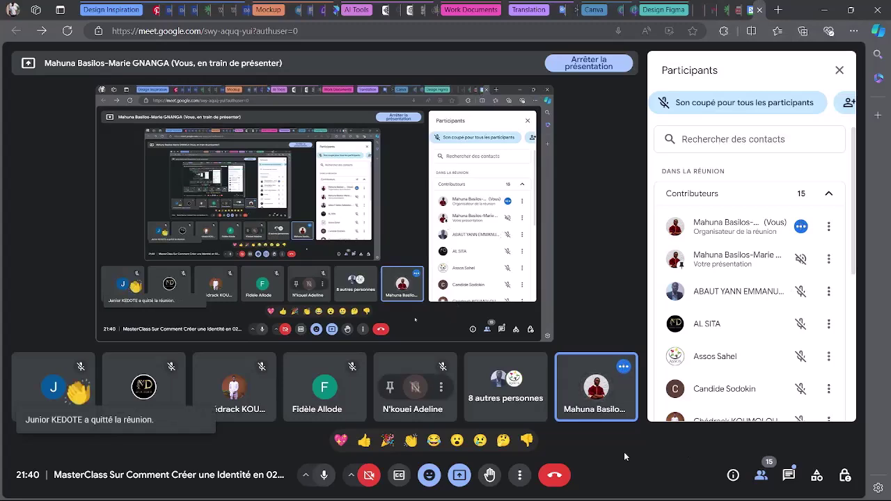
mouse_move(587, 496)
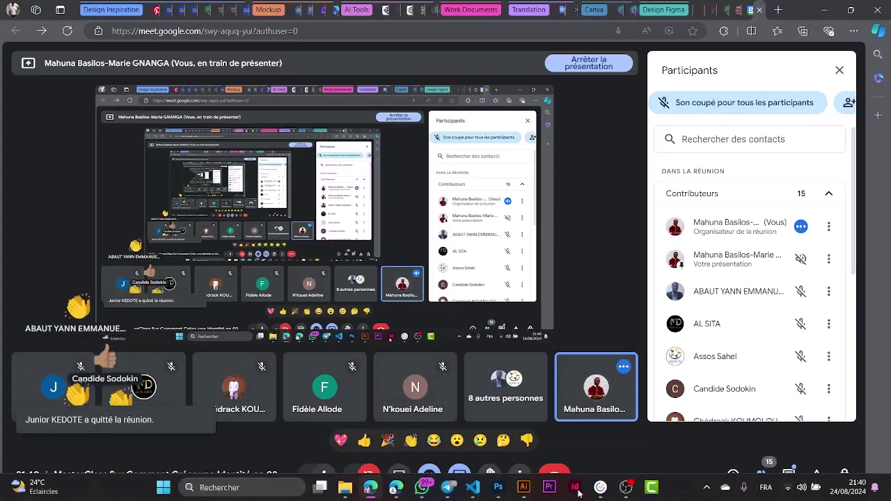
click(500, 490)
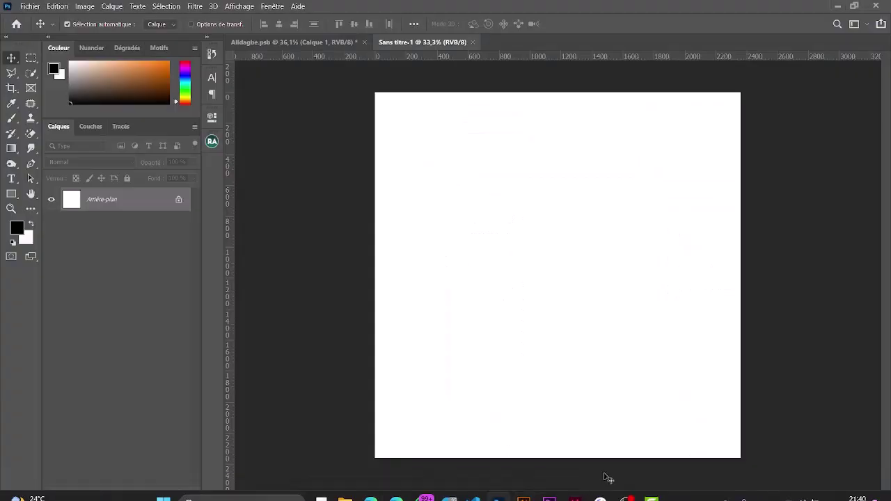
click(600, 485)
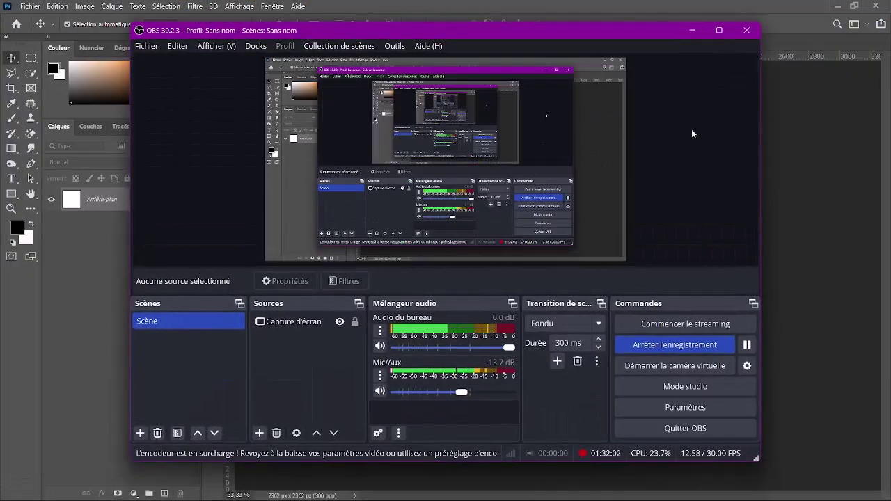
click(692, 31)
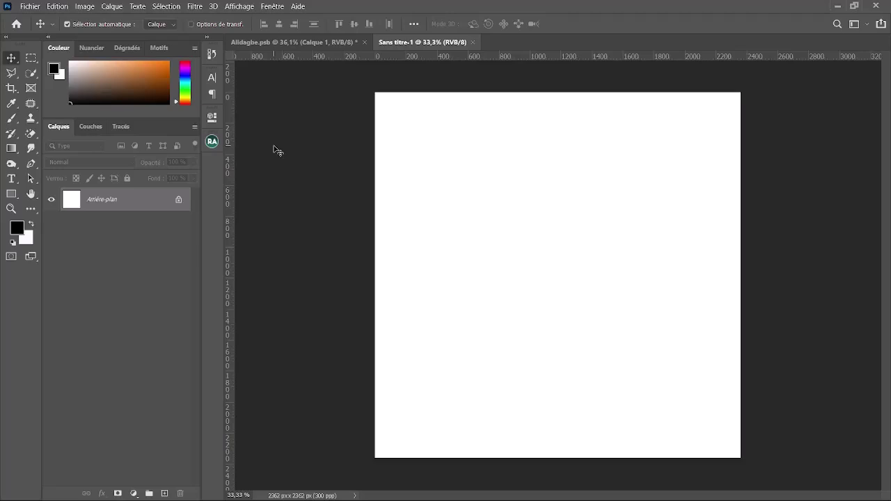
Add a guide layout to the blank document with 150 px margins on all four sides
click(240, 5)
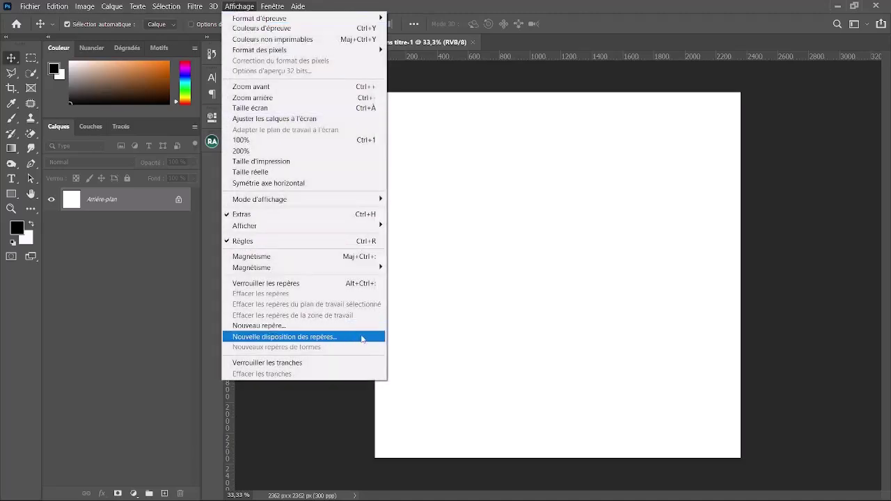
click(334, 339)
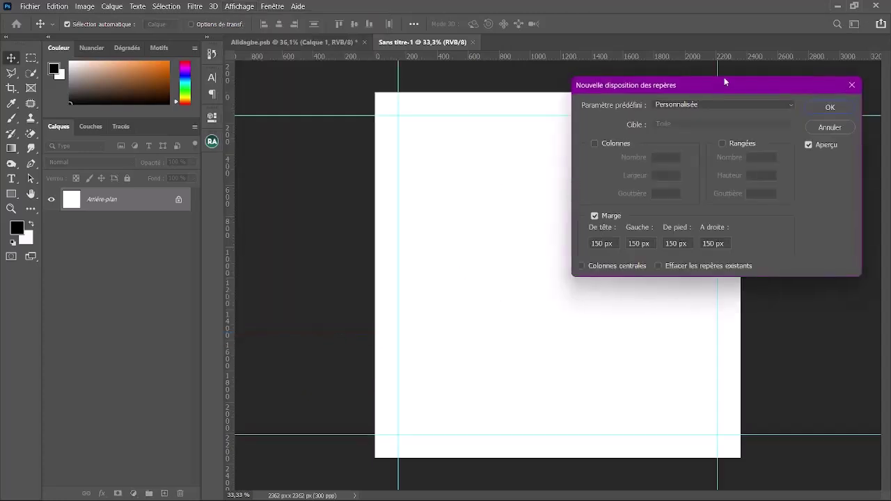
drag(725, 82, 214, 161)
drag(203, 177, 243, 148)
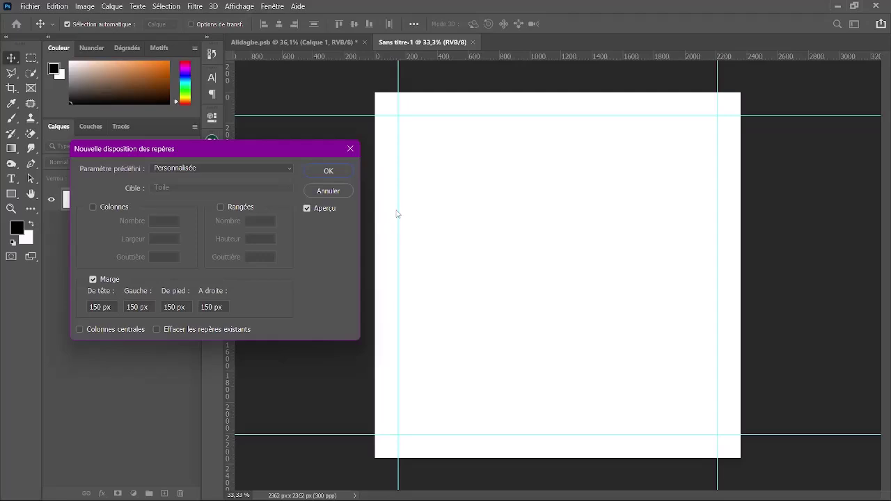
click(340, 171)
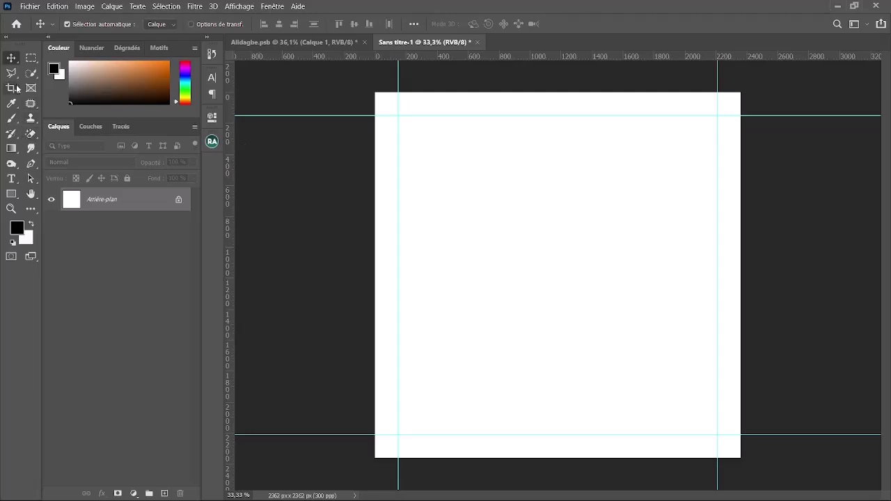
Draw a square of about 156 px in the canvas's upper-left corner, bounded by the margin guides, and fill it with black
click(11, 194)
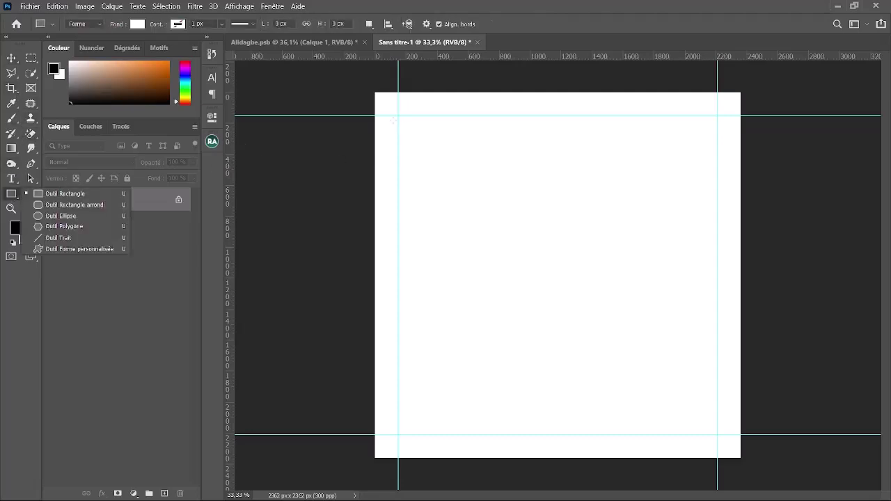
drag(374, 92, 401, 116)
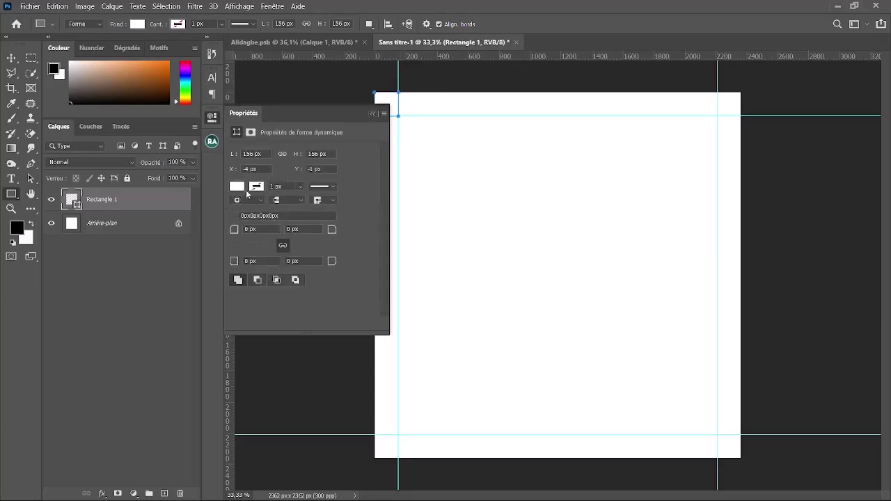
click(237, 187)
click(282, 245)
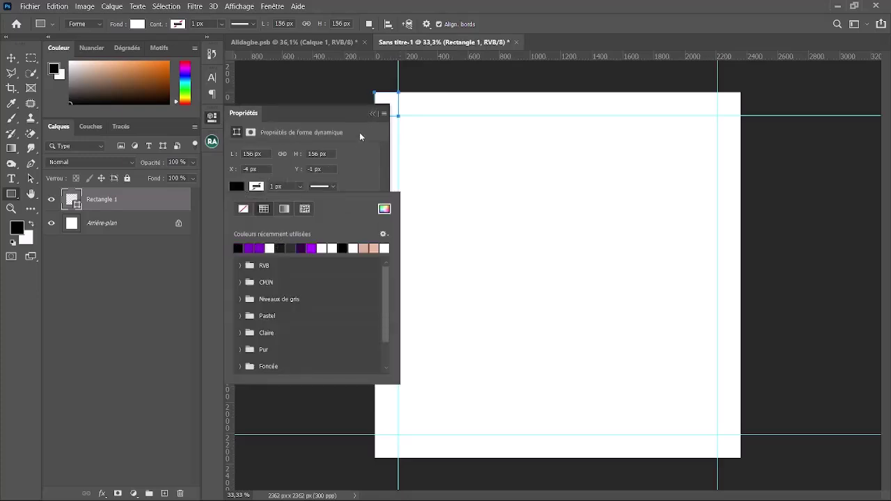
click(373, 117)
click(373, 117)
Move the black square just inside the upper-left margin guides and add guides along its right and lower edges
click(11, 57)
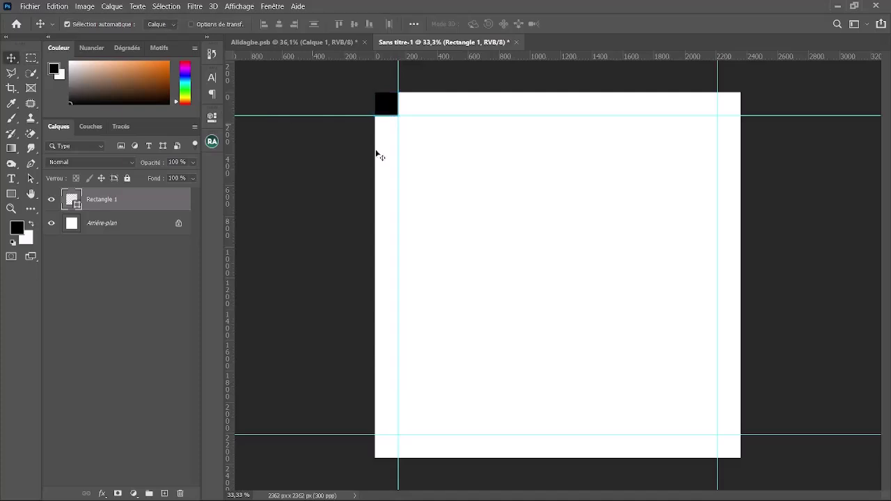
drag(388, 104, 412, 128)
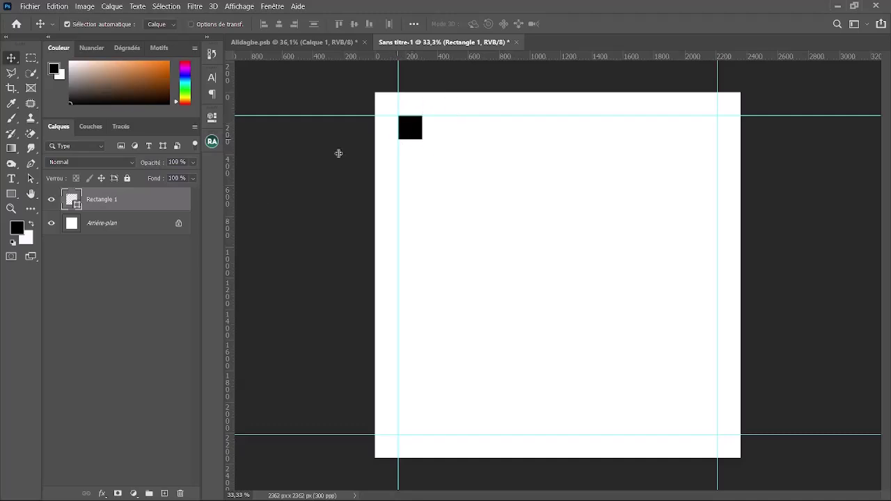
drag(232, 202, 423, 170)
drag(511, 59, 500, 139)
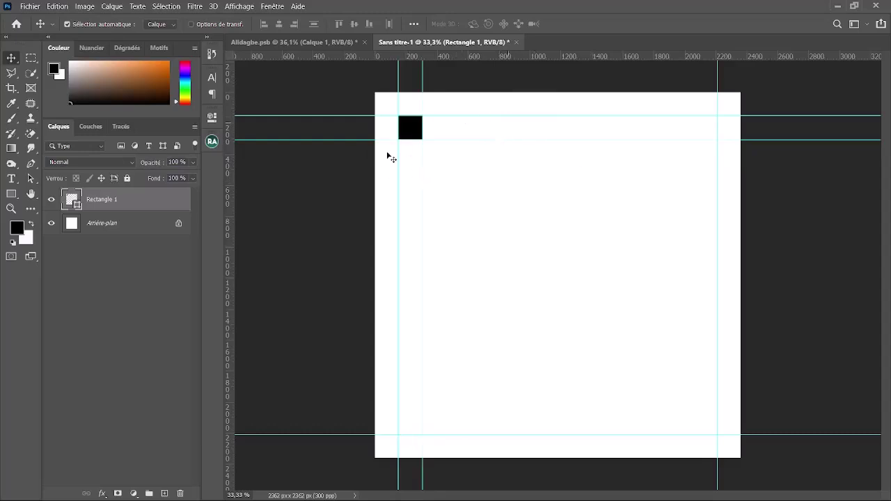
Move the square inside the lower-right margin corner, add guides along its left and upper edges, and delete the square
drag(411, 134, 703, 428)
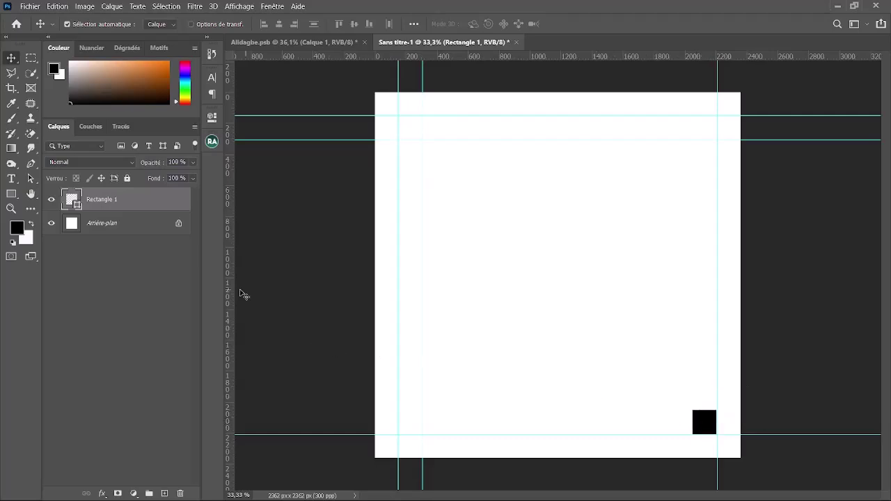
drag(231, 292, 693, 293)
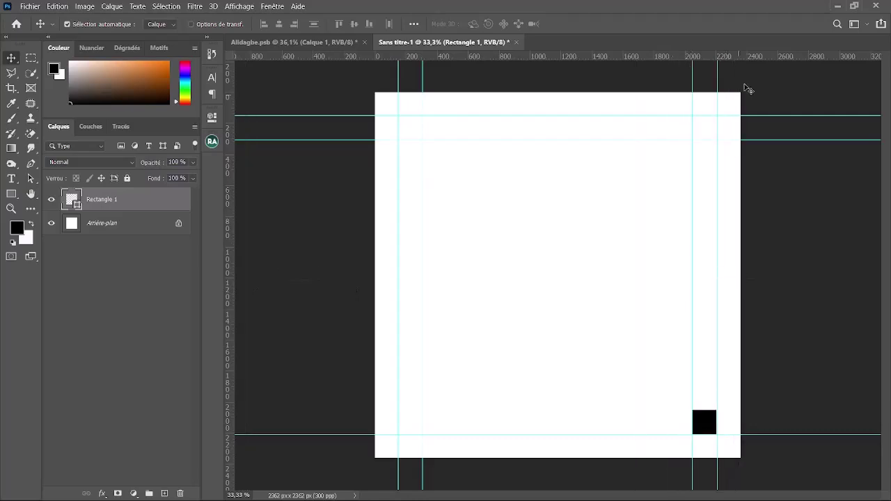
drag(753, 58, 753, 411)
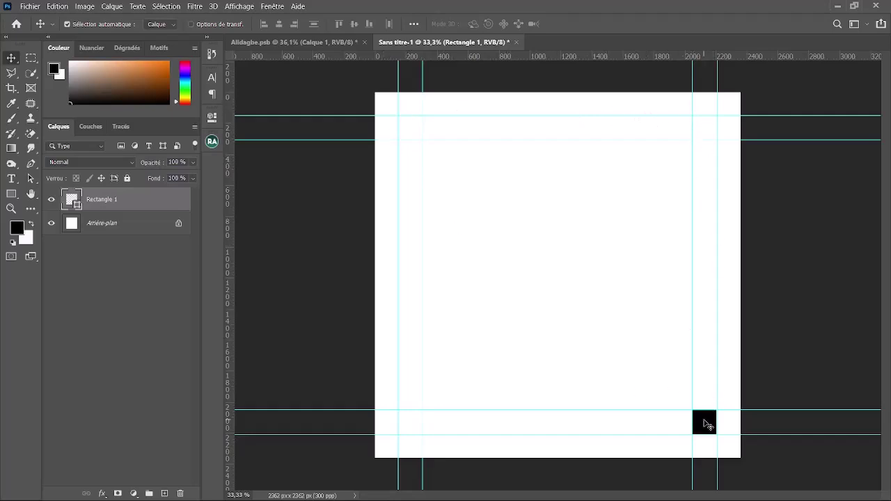
key(Delete)
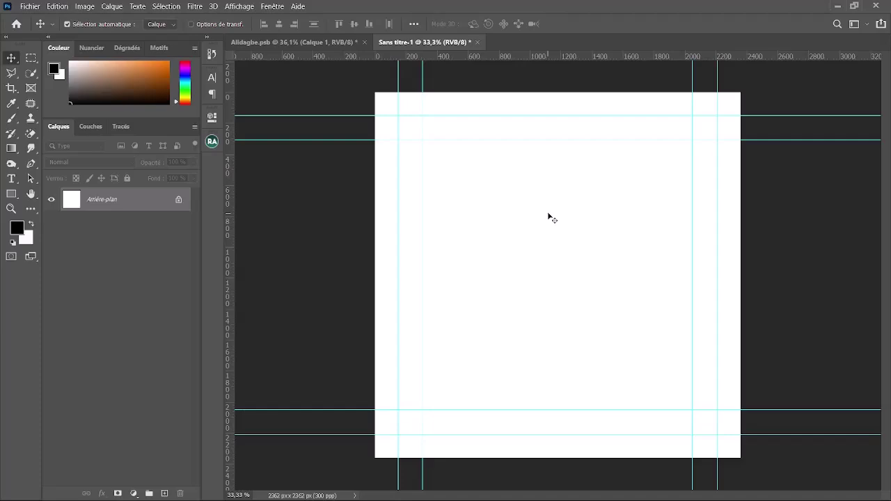
Check the Meet call and the Pinterest flyer reference in Edge, and return to the new document in Photoshop
mouse_move(375, 490)
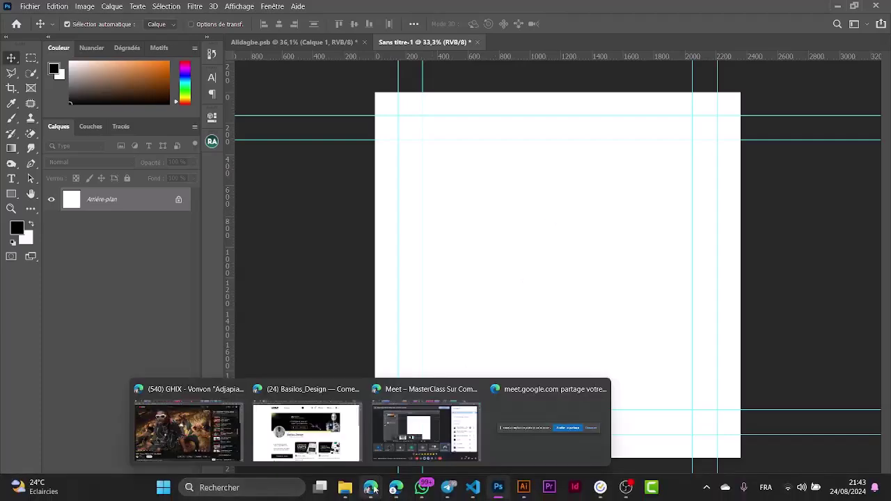
click(384, 421)
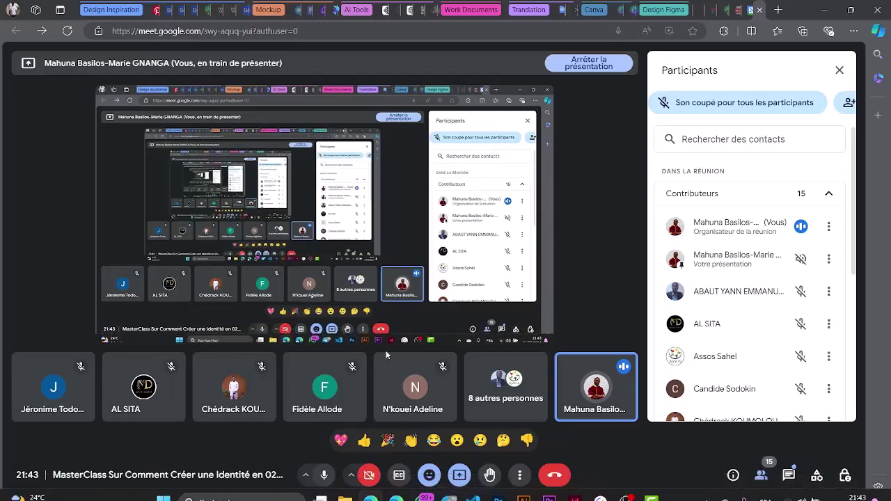
click(154, 5)
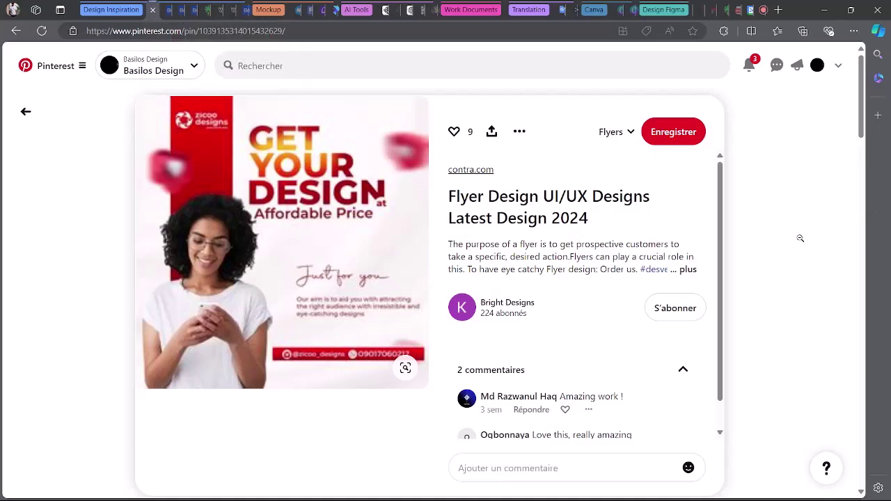
mouse_move(617, 499)
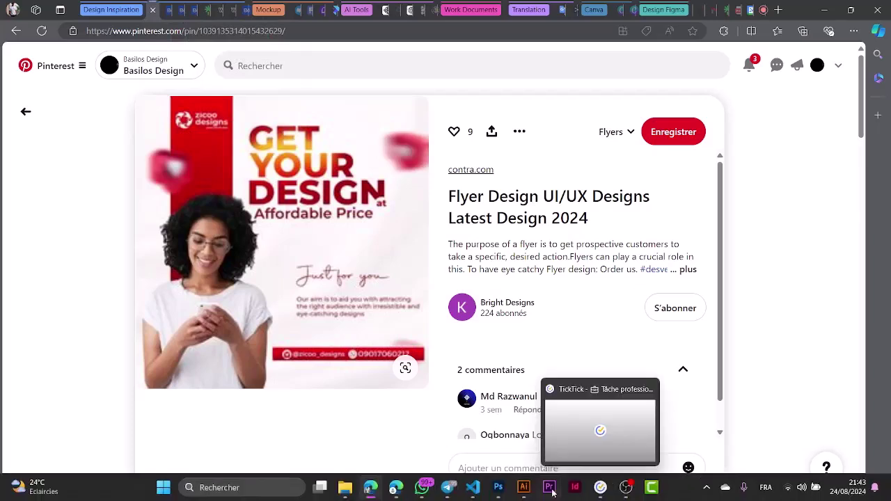
click(499, 488)
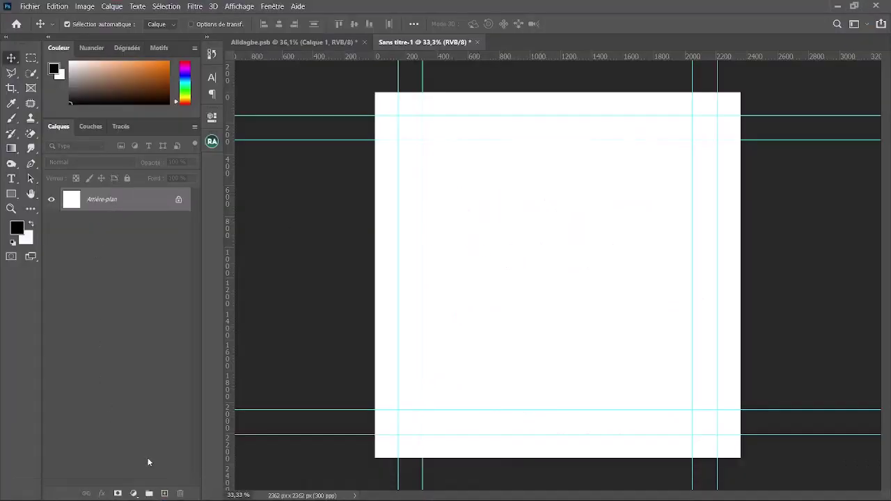
click(134, 494)
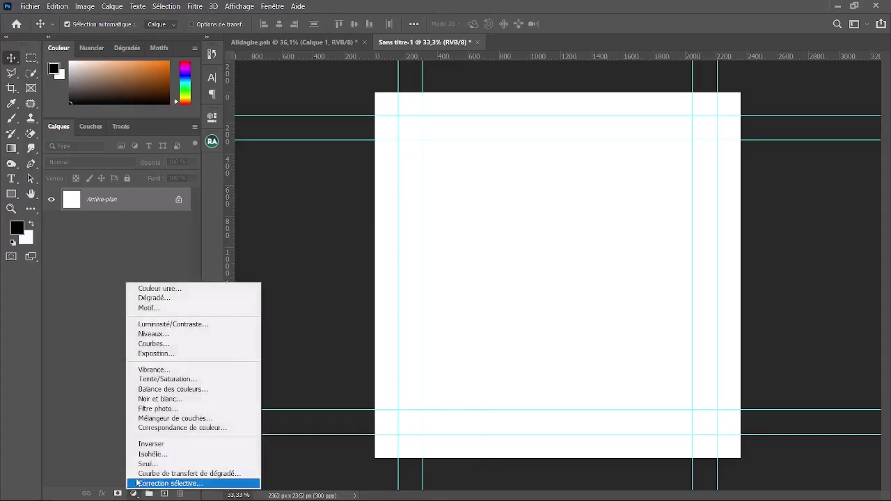
click(187, 290)
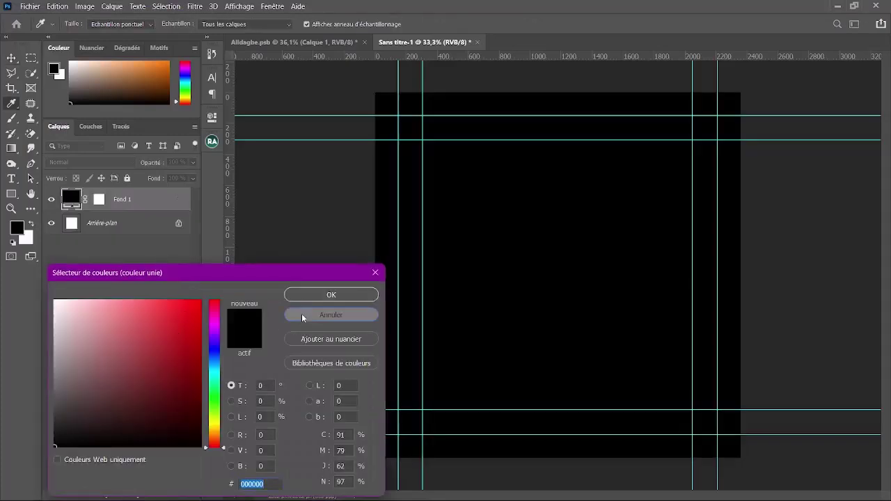
click(303, 316)
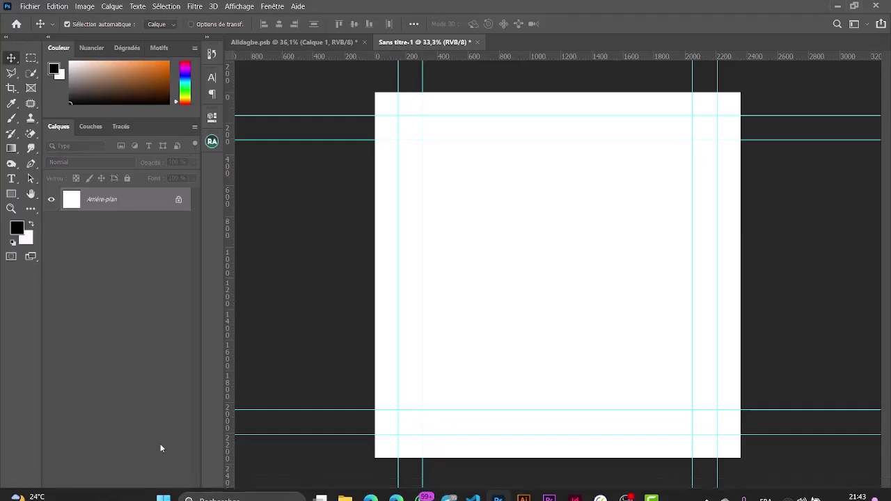
Add a gradient fill layer above the background and apply a dark red-to-black preset from the 10.000 Gradients Free set
click(134, 494)
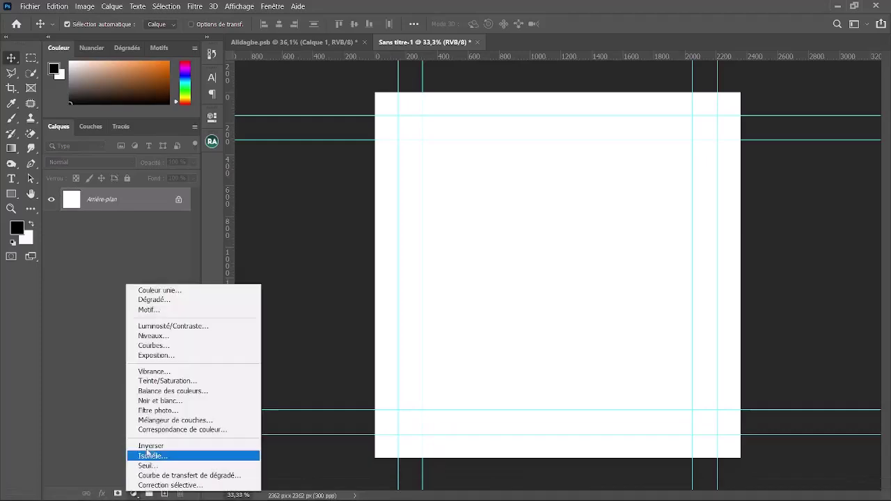
click(169, 301)
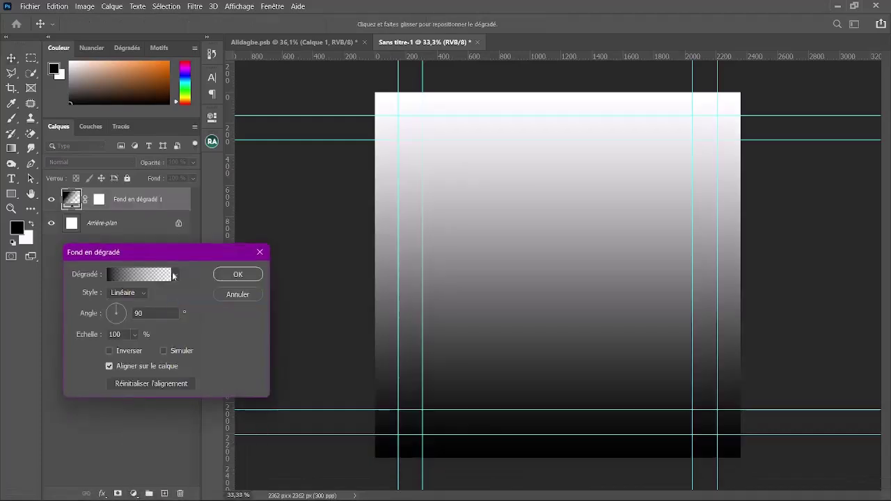
click(174, 275)
click(80, 472)
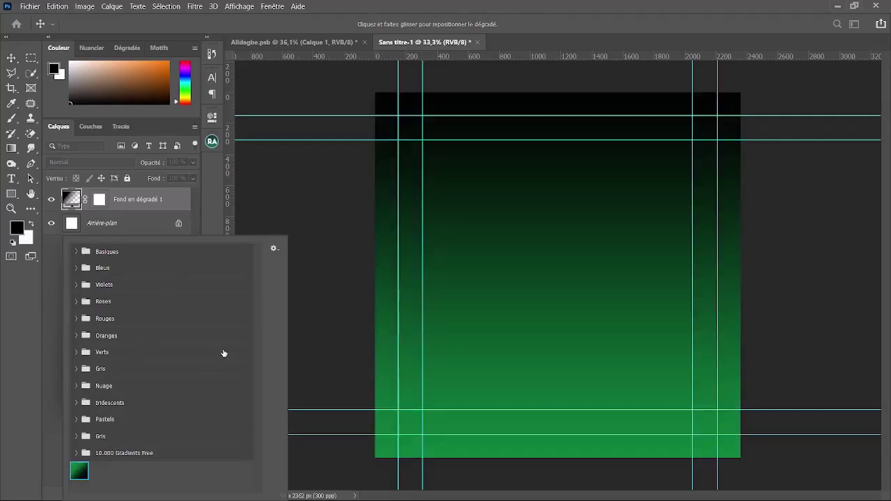
click(78, 452)
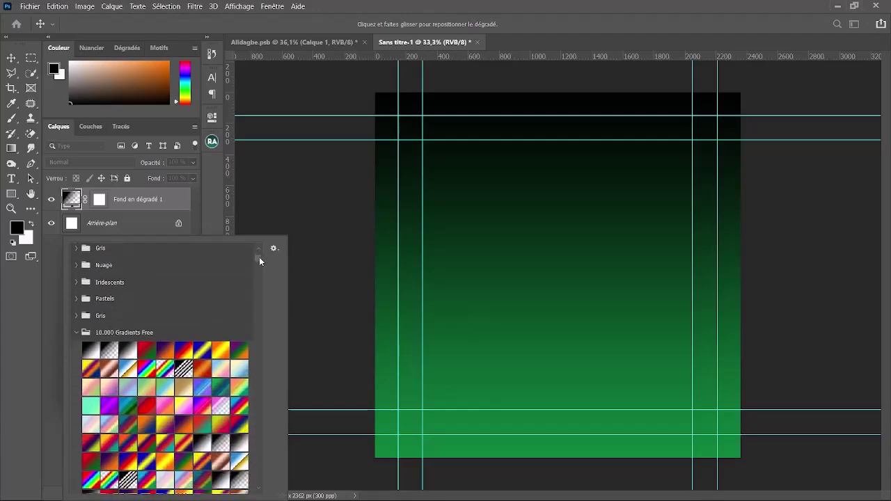
drag(259, 257, 263, 306)
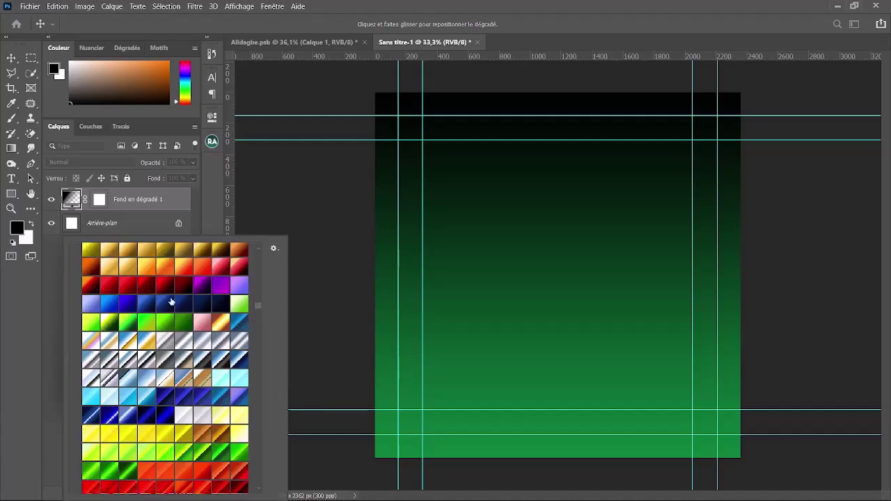
click(185, 280)
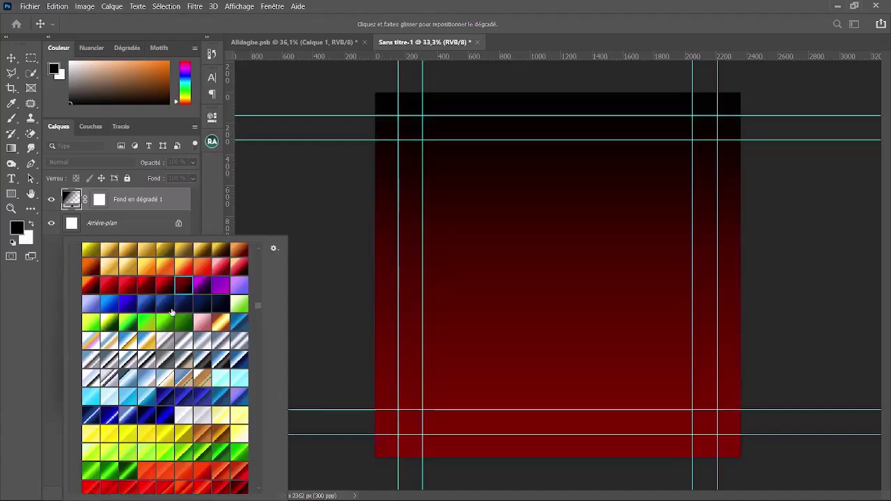
Browse the gradient presets, compare the dark red and purple ones, and apply the magenta-to-dark-purple preset to the fill layer
scroll(211, 340, down, 5)
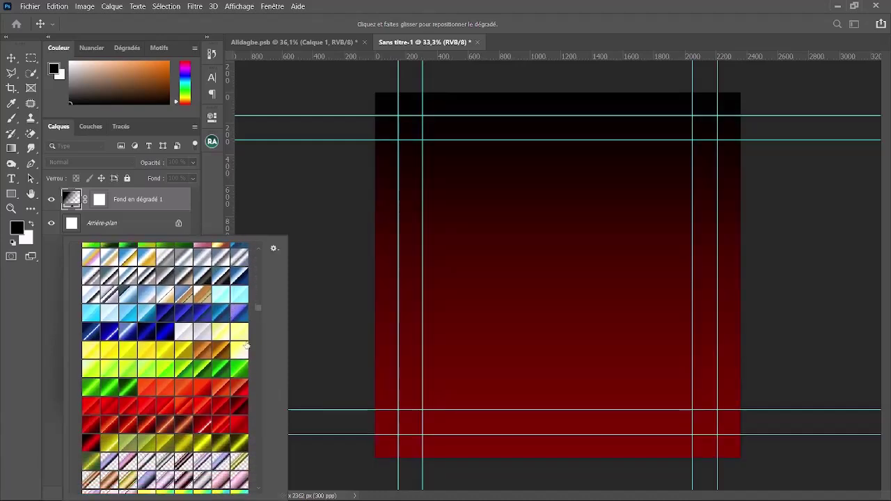
scroll(237, 341, up, 3)
scroll(196, 281, up, 2)
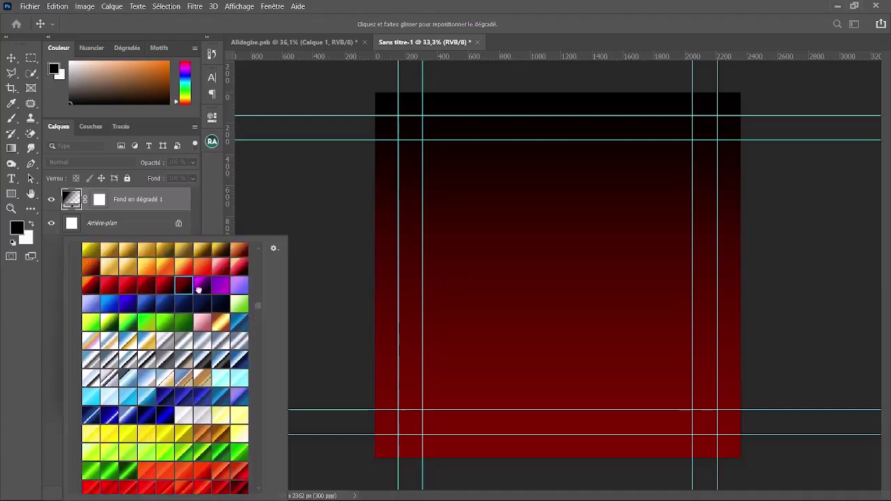
click(200, 287)
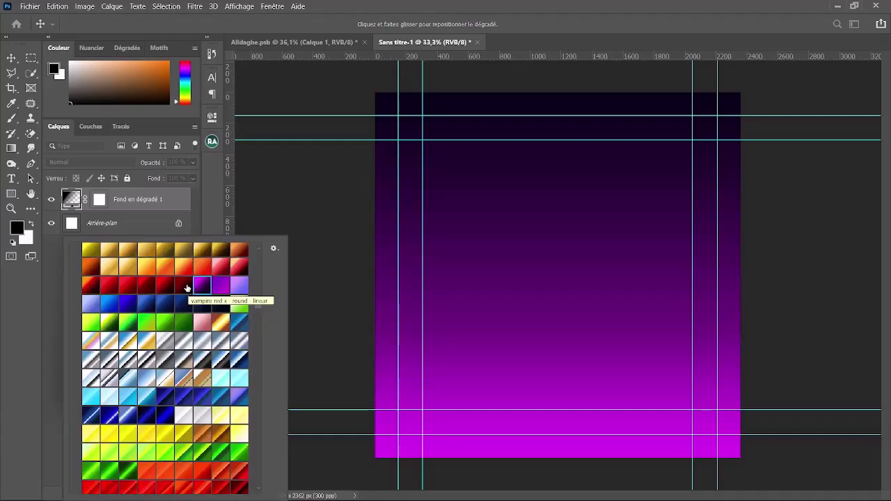
click(189, 286)
click(199, 285)
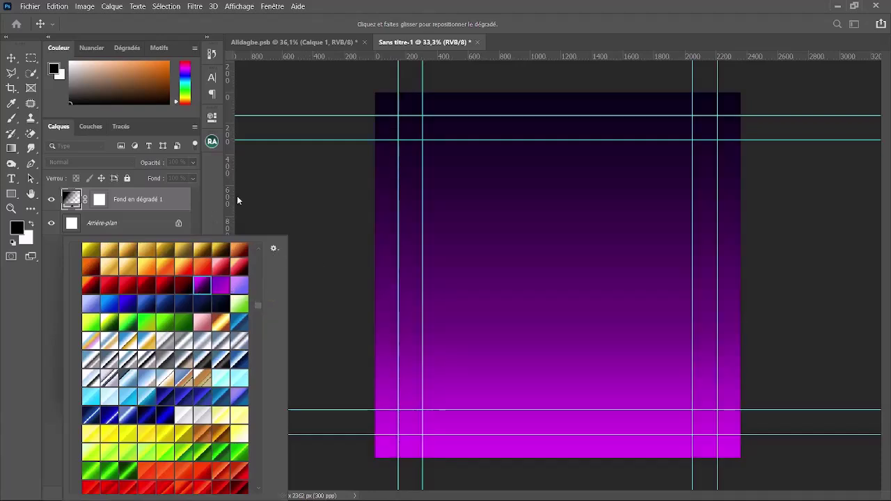
click(212, 190)
click(237, 276)
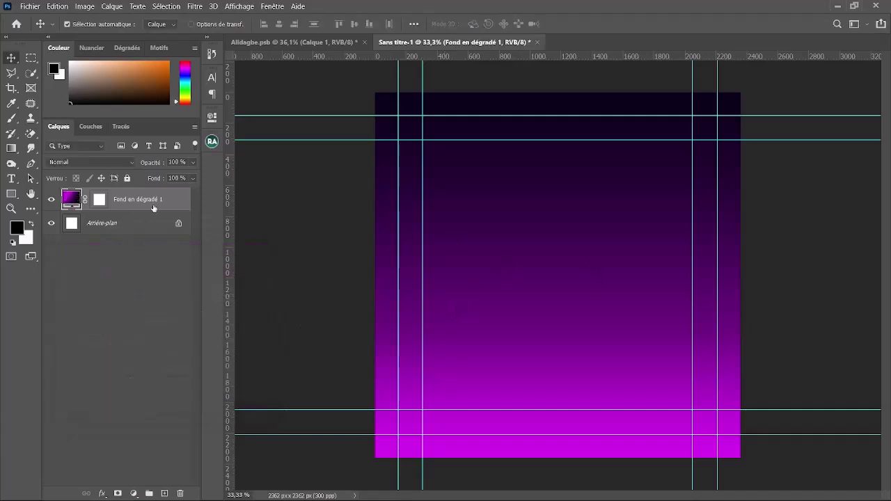
Set the gradient fill layer's style to Radial and compare the normal and reversed colour directions
double_click(56, 202)
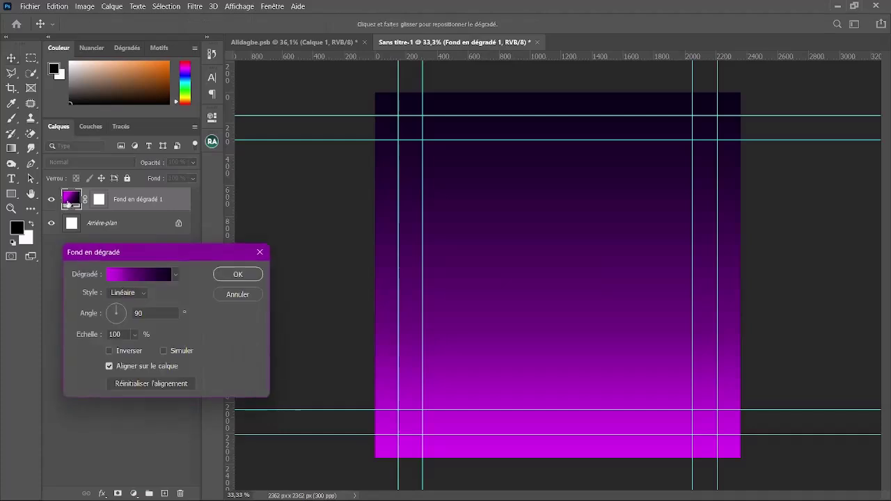
click(135, 293)
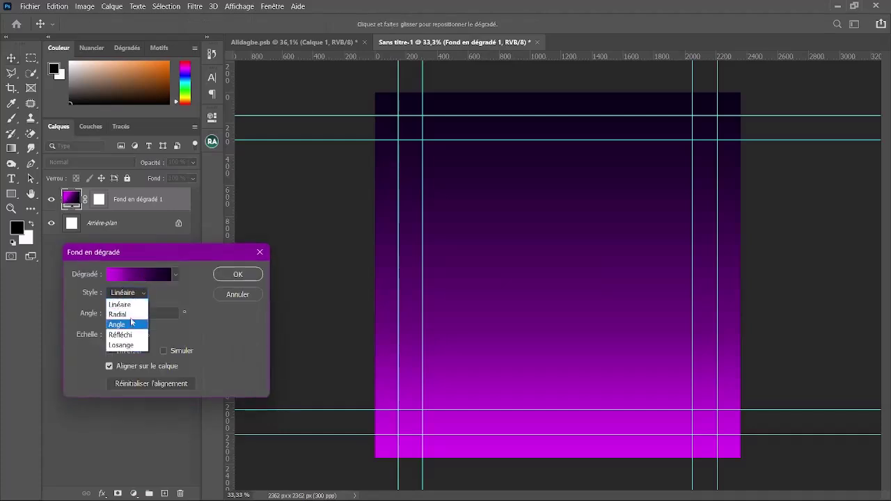
click(132, 316)
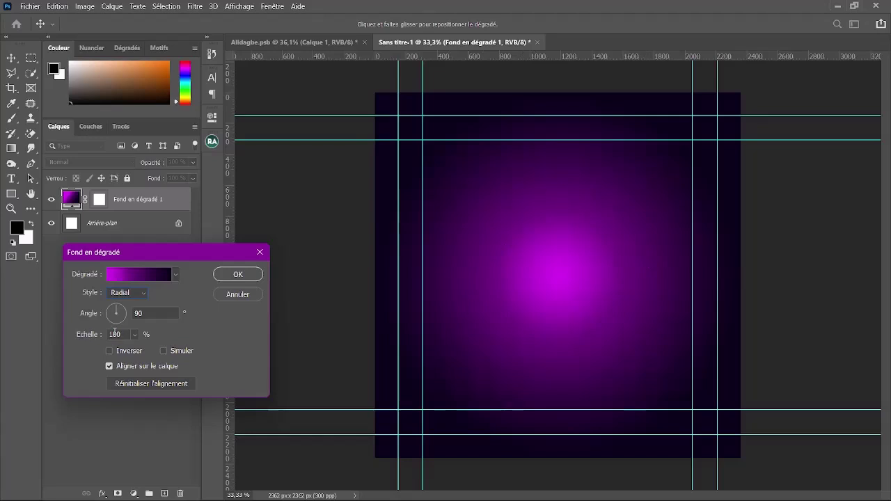
click(109, 350)
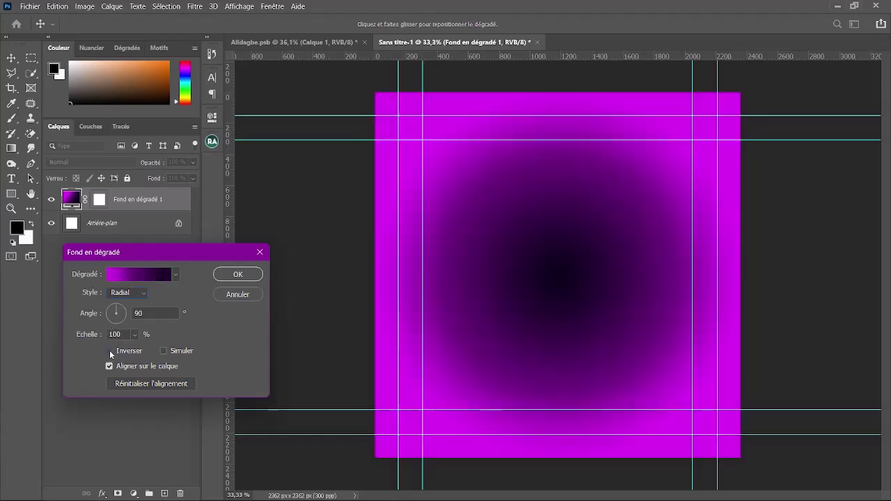
click(110, 350)
click(109, 350)
click(109, 351)
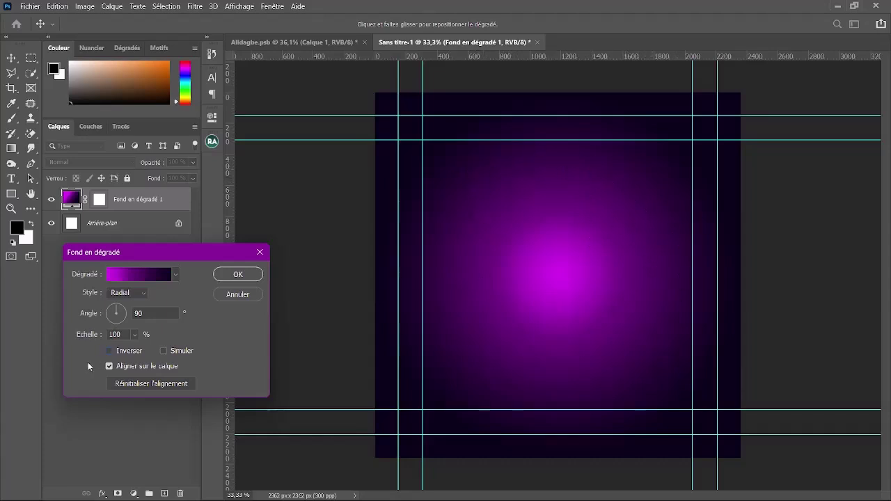
click(109, 351)
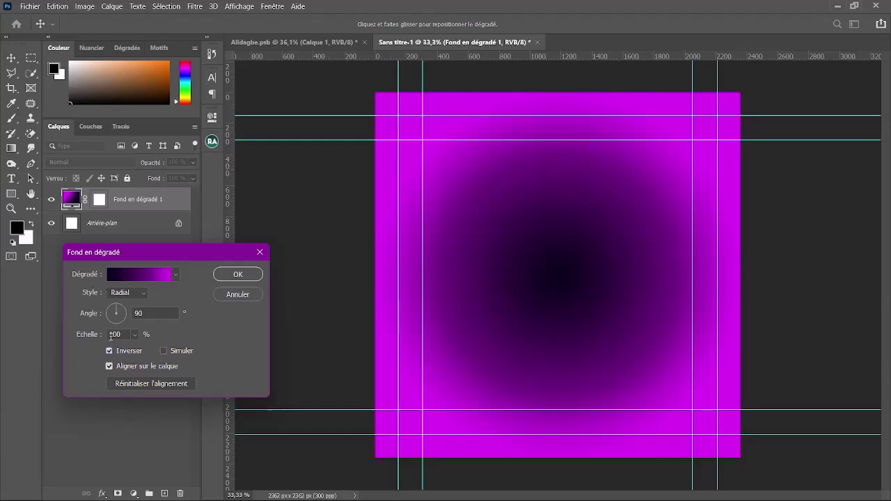
Scale the radial gradient to 188% and turn off its reversal so the magenta sits in the centre
click(135, 334)
mouse_move(143, 346)
mouse_down()
mouse_move(151, 347)
mouse_move(142, 351)
mouse_up()
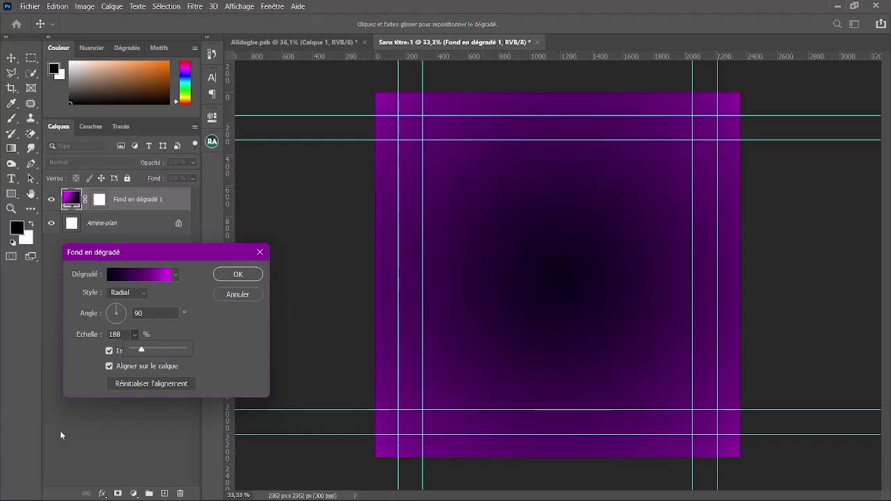
click(110, 351)
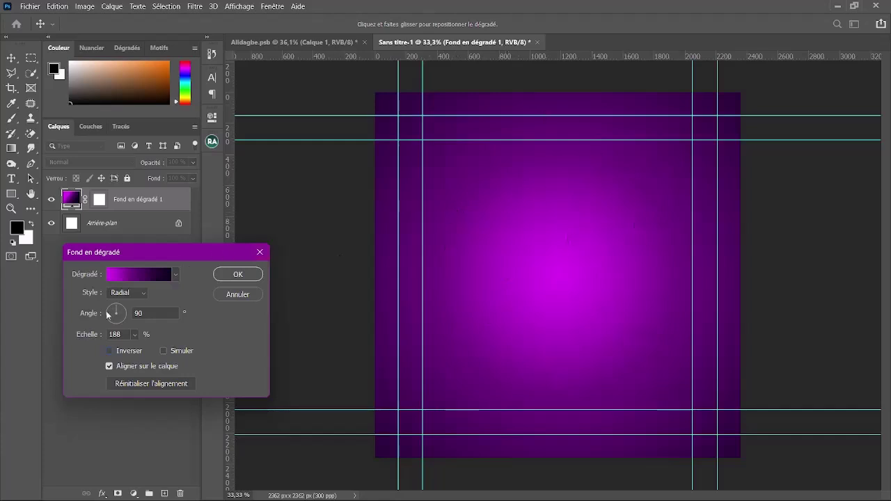
Try several darker shades for the gradient's magenta colour stop and apply a slightly darker purple
click(118, 280)
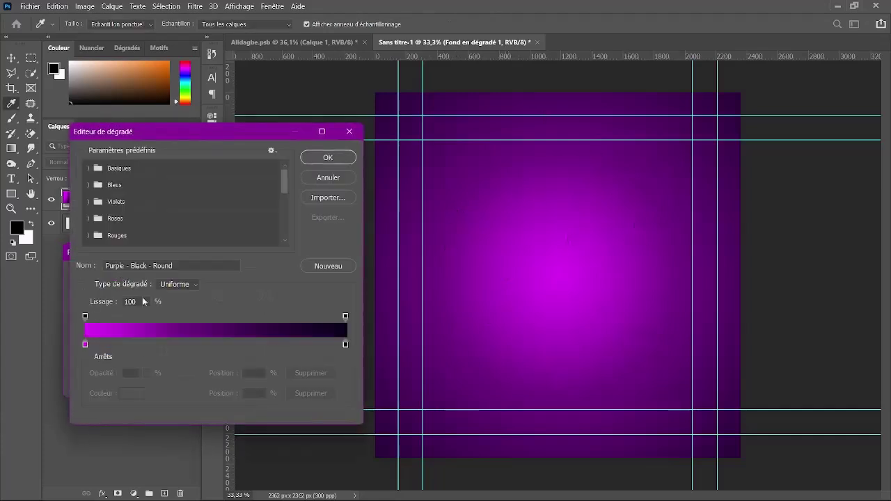
click(86, 344)
click(129, 394)
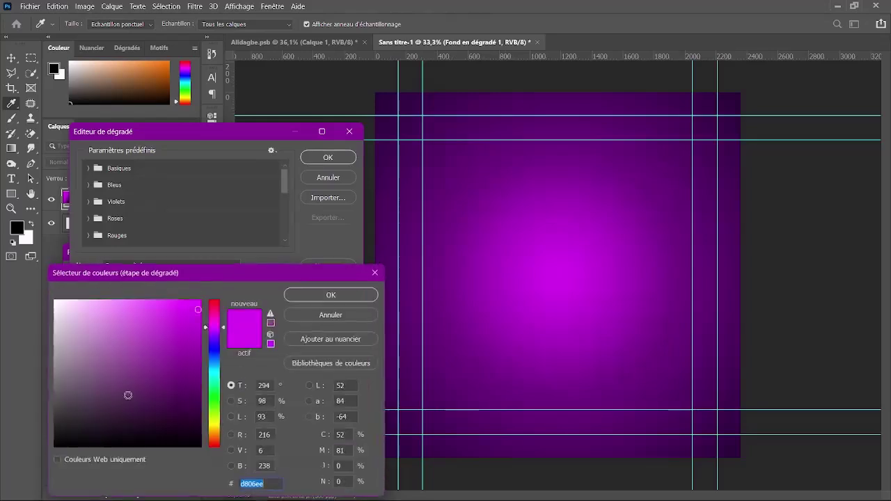
click(127, 395)
drag(167, 388, 174, 359)
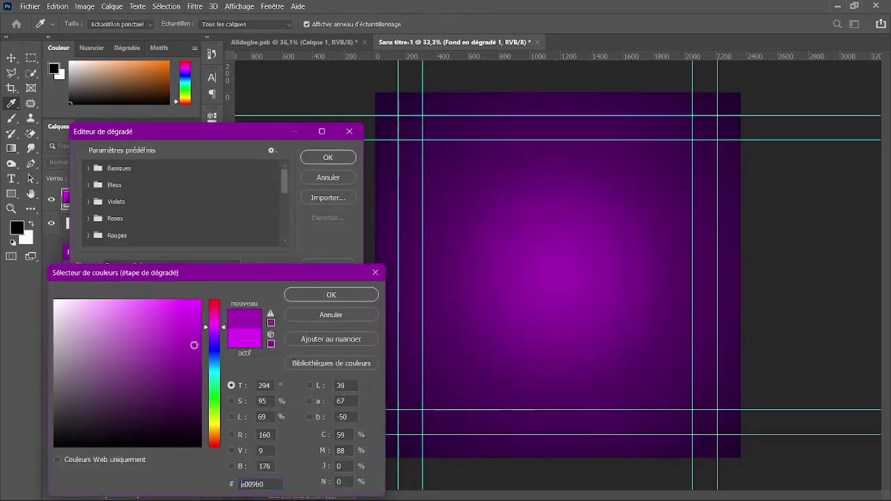
click(199, 327)
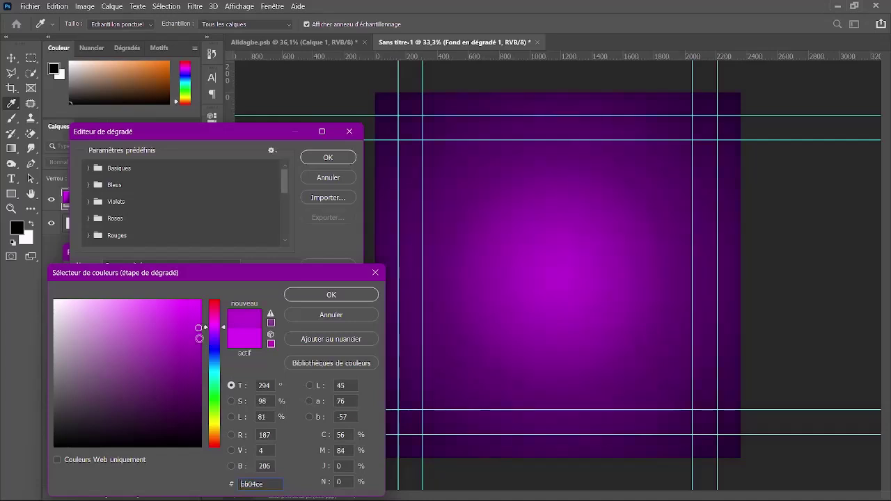
click(198, 346)
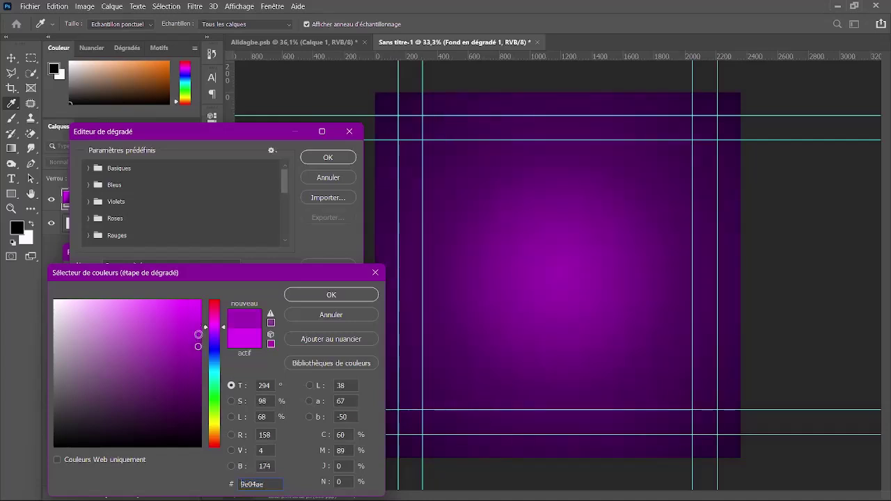
drag(200, 334, 199, 323)
click(324, 293)
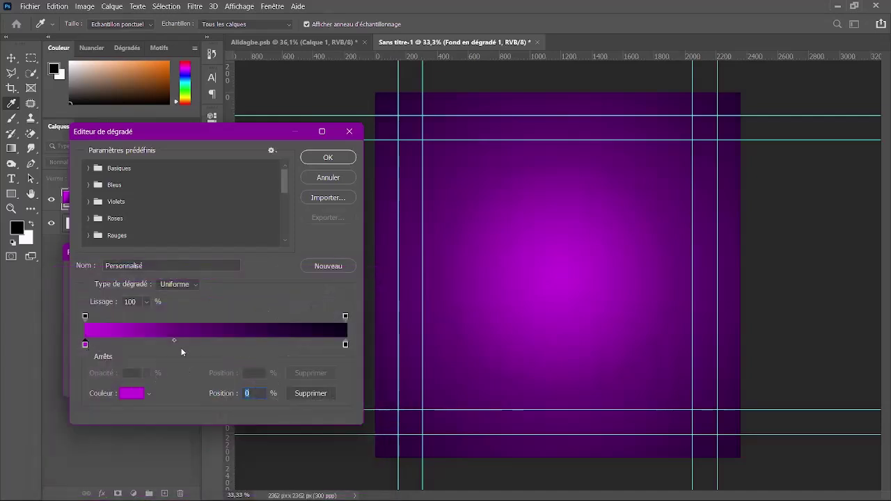
Try an extra colour stop in the gradient, remove it, and set the colour midpoint to 37%
click(205, 344)
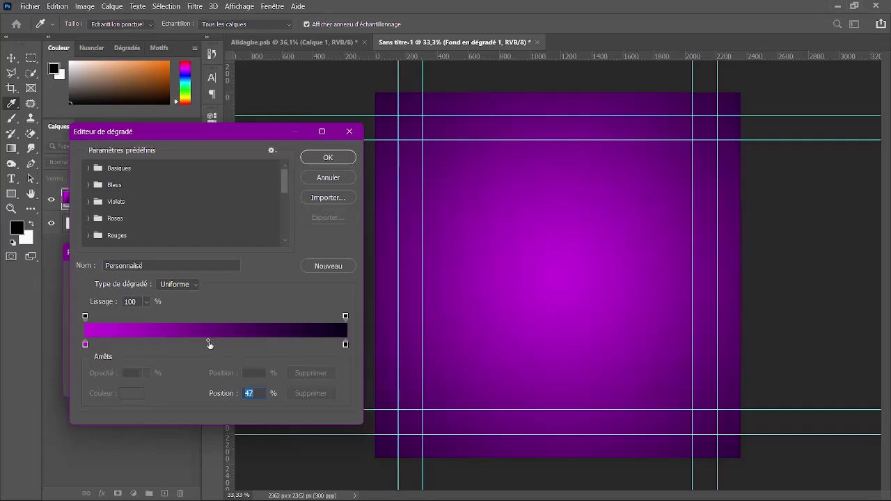
drag(204, 344, 180, 344)
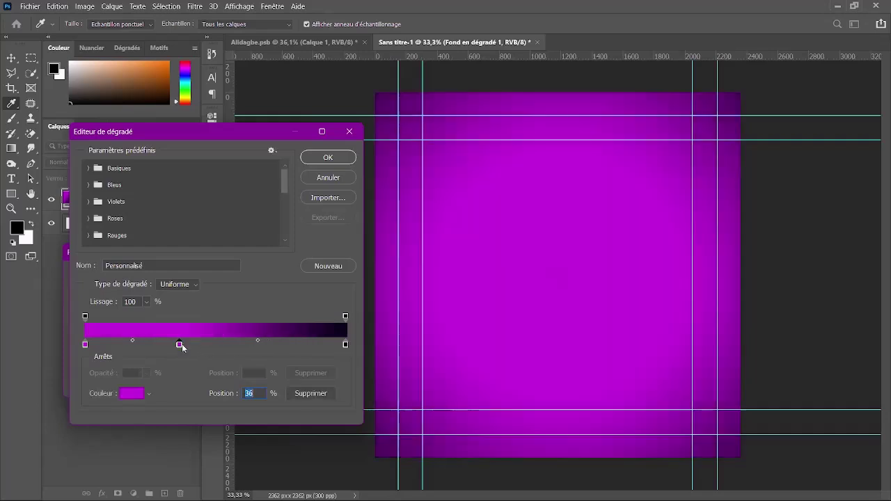
key(Delete)
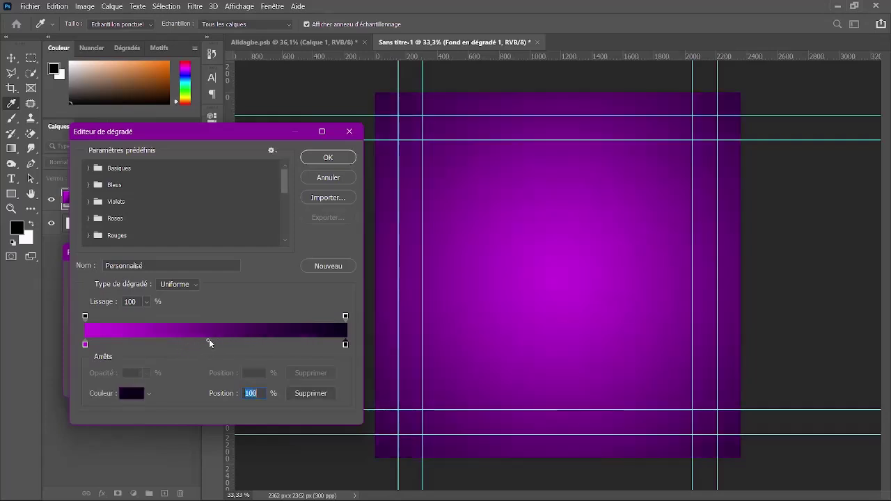
drag(209, 340, 183, 340)
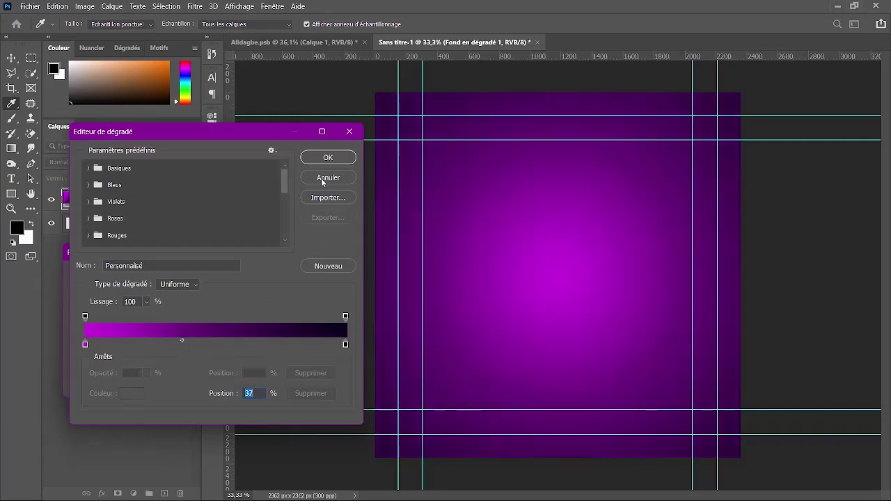
click(327, 161)
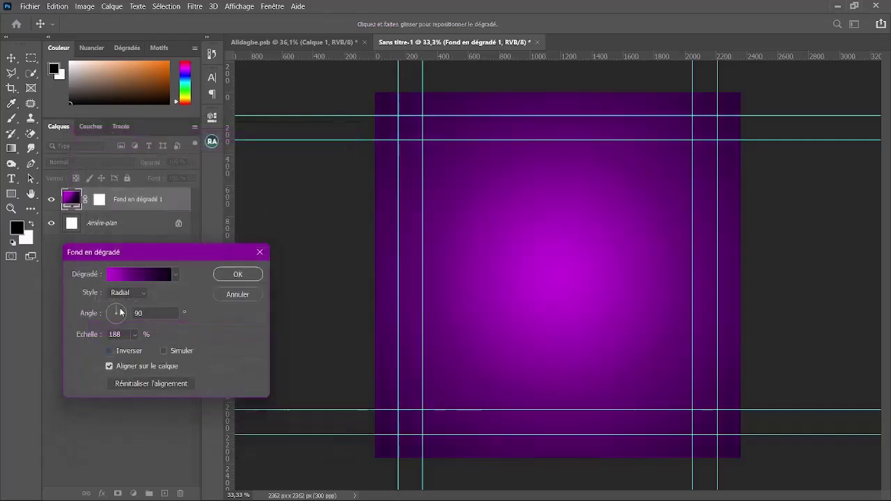
Set the gradient's angle to -108.18°, fine-tune its scale, and apply the fill settings
mouse_move(119, 313)
mouse_down()
mouse_move(106, 315)
mouse_move(115, 326)
mouse_move(110, 318)
mouse_up()
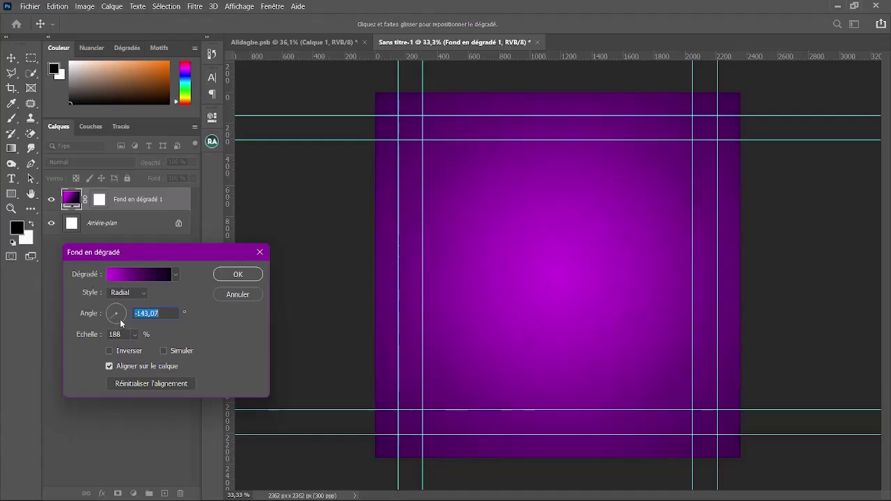
click(114, 319)
click(134, 334)
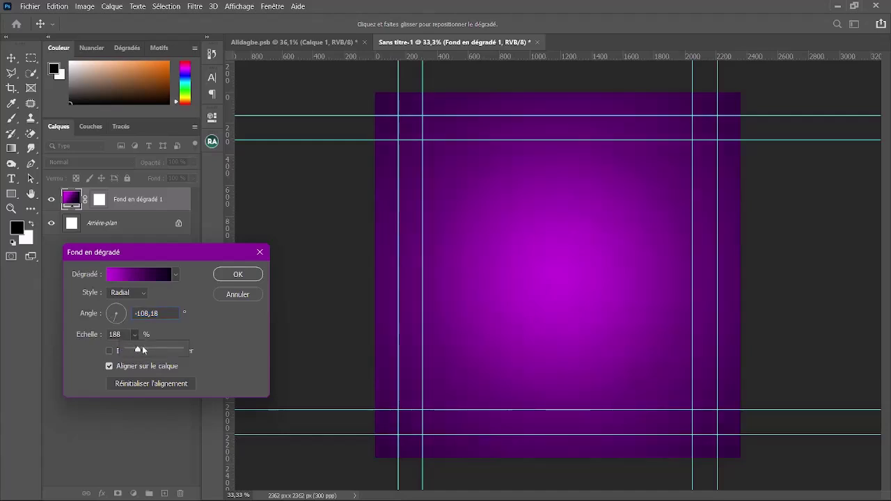
mouse_move(142, 345)
mouse_down()
mouse_move(149, 351)
mouse_move(129, 348)
mouse_move(138, 351)
mouse_up()
click(239, 279)
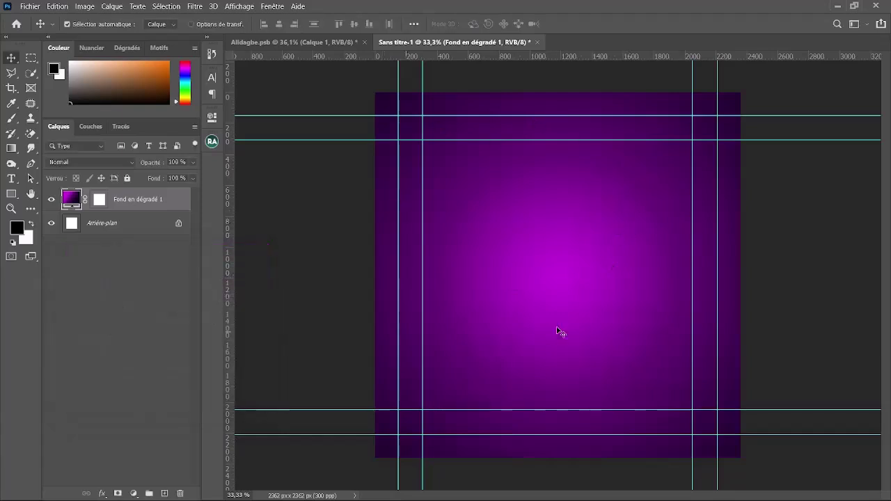
Check the Pinterest flyer reference and the Meet call in Edge, and return to the new document in Photoshop
mouse_move(367, 496)
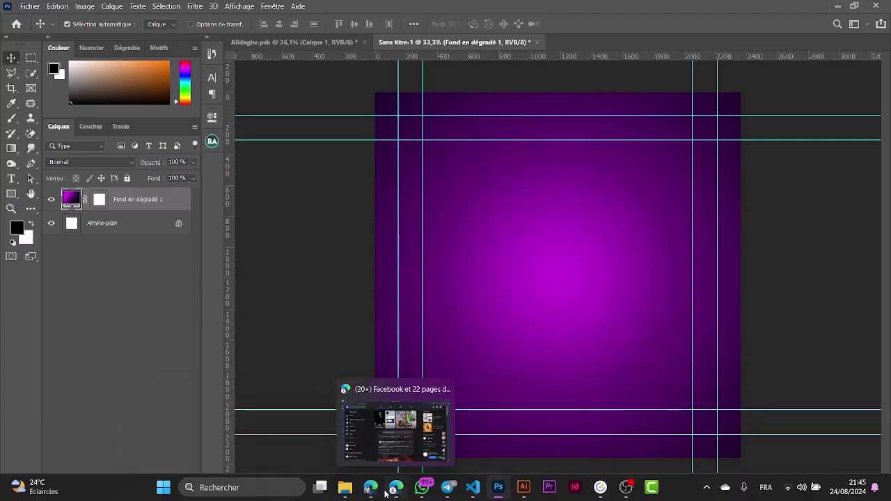
click(430, 451)
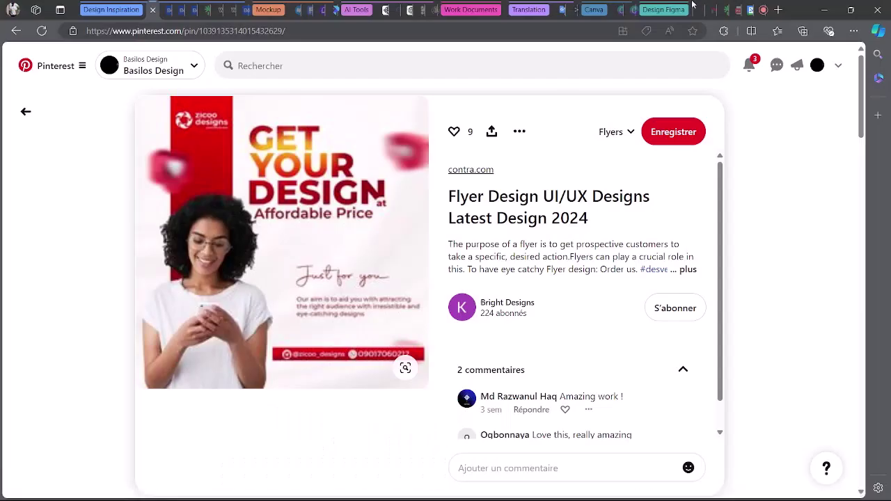
click(760, 7)
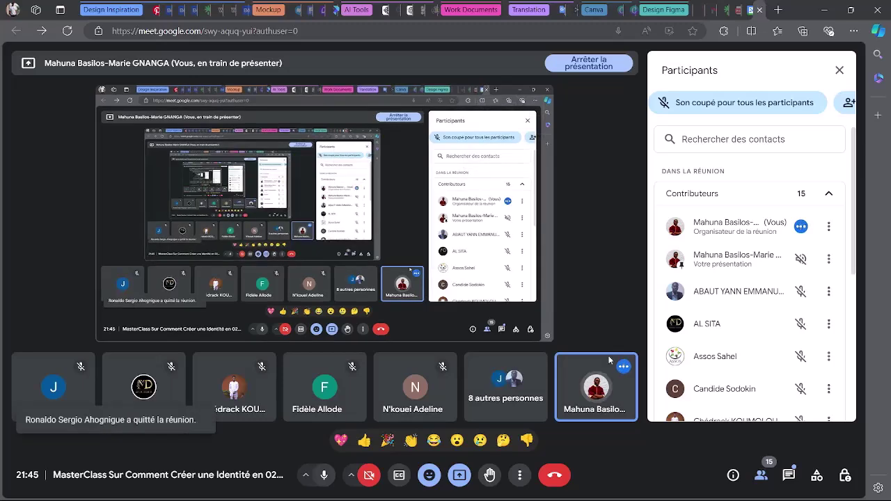
click(143, 9)
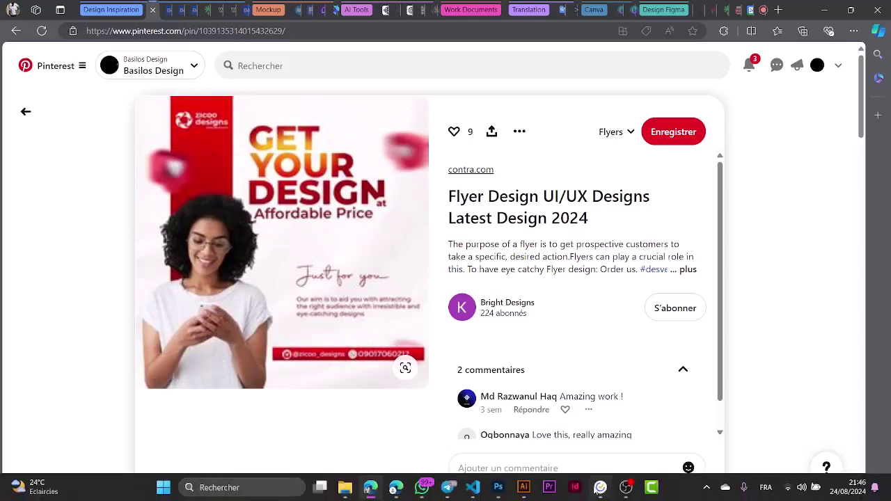
click(498, 493)
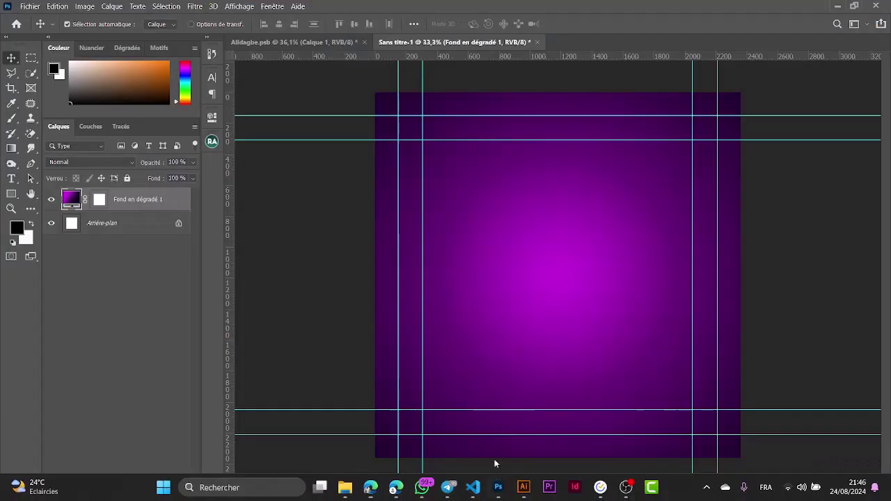
Draw a white vertical rectangle about 575 x 2399 px from the canvas's top edge along the outer left guide
click(12, 194)
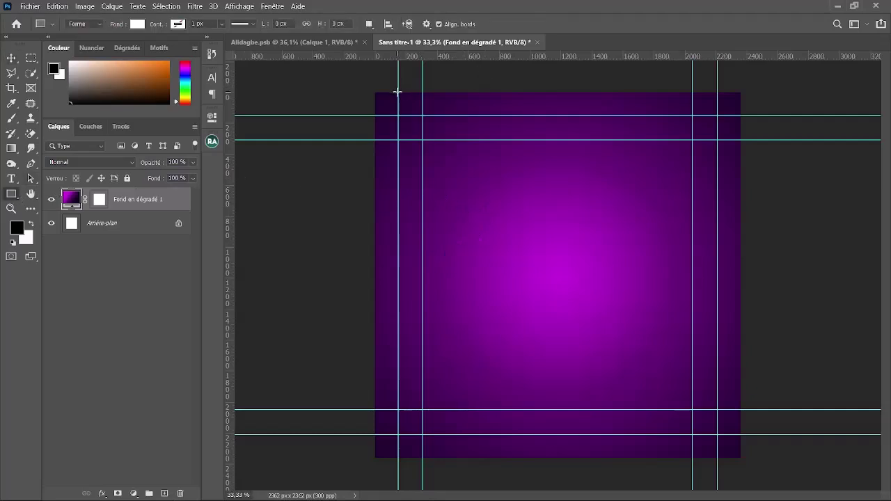
drag(398, 92, 486, 464)
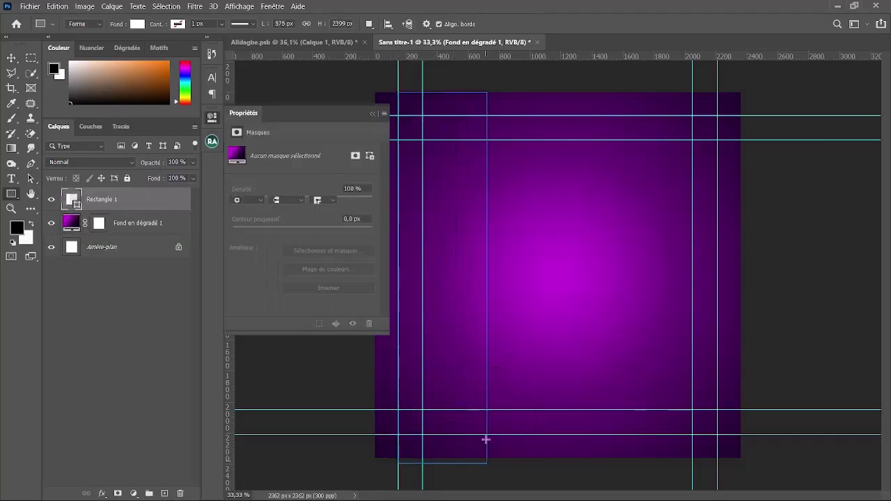
click(371, 113)
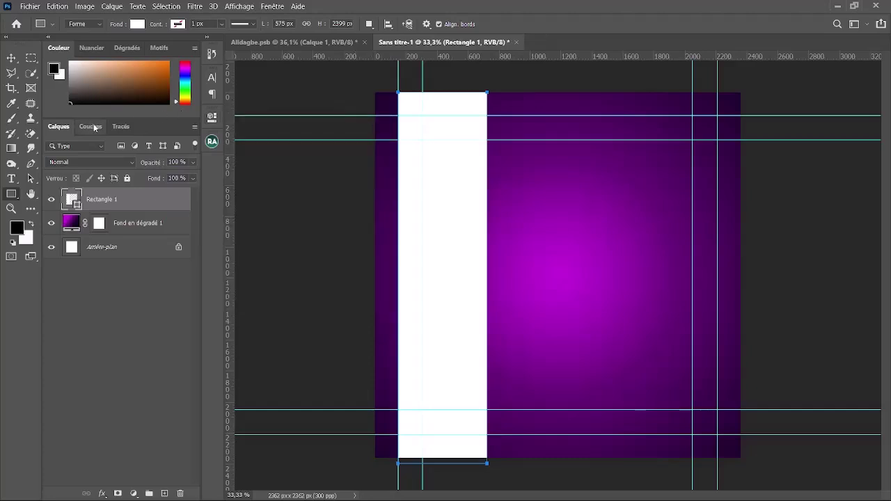
Remove the two horizontal and two vertical inner margin guides, keeping only the outer ones
click(11, 58)
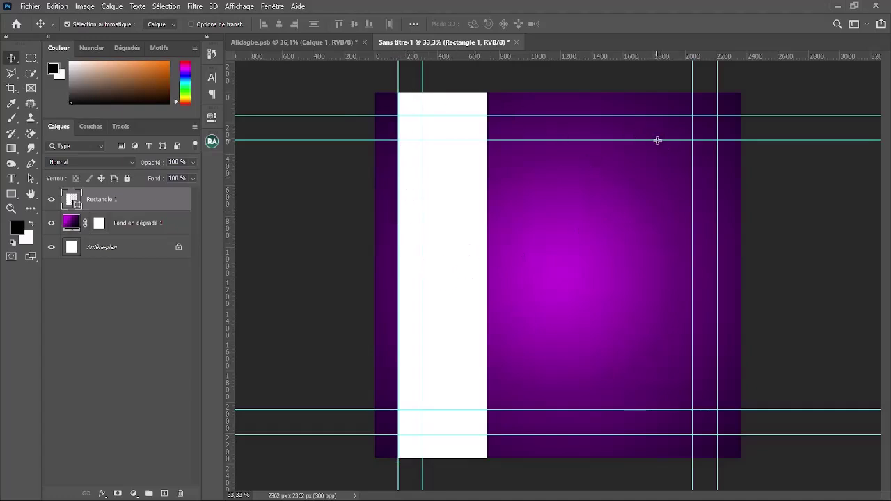
drag(658, 140, 657, 47)
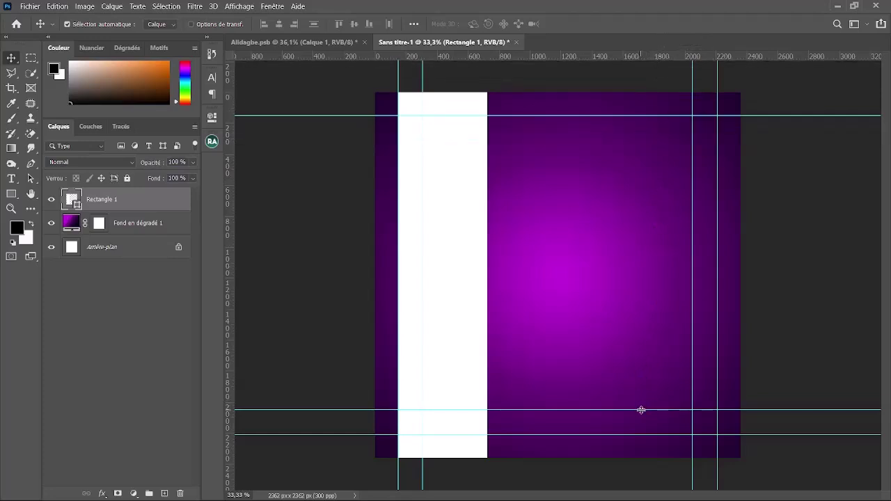
drag(641, 409, 597, 56)
drag(423, 78, 229, 79)
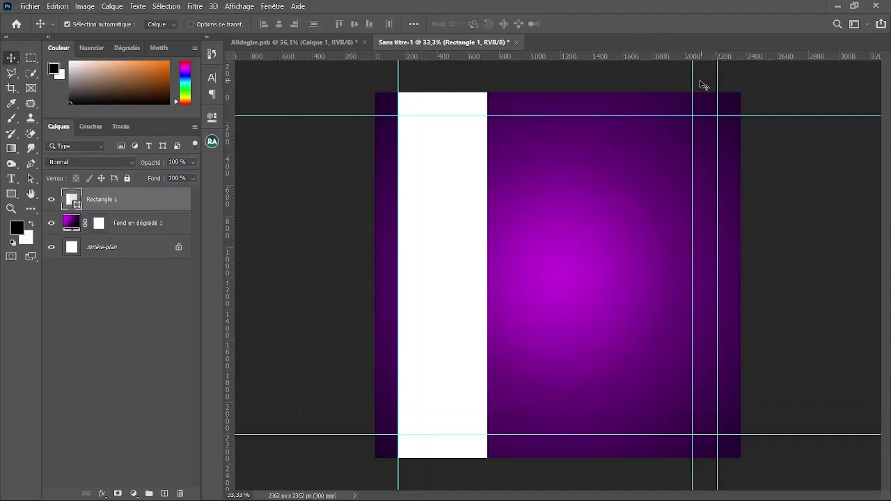
drag(692, 75, 228, 78)
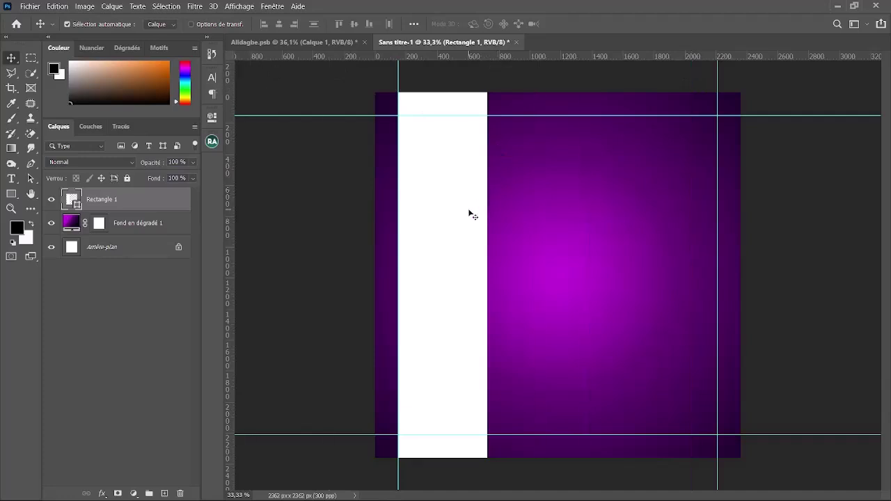
mouse_move(372, 490)
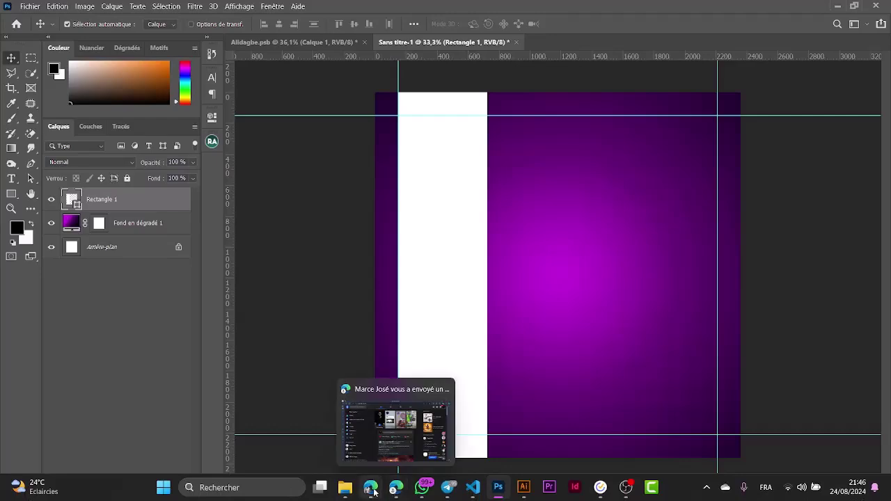
Move the white vertical rectangle horizontally inward, away from the outer left guide
mouse_move(424, 425)
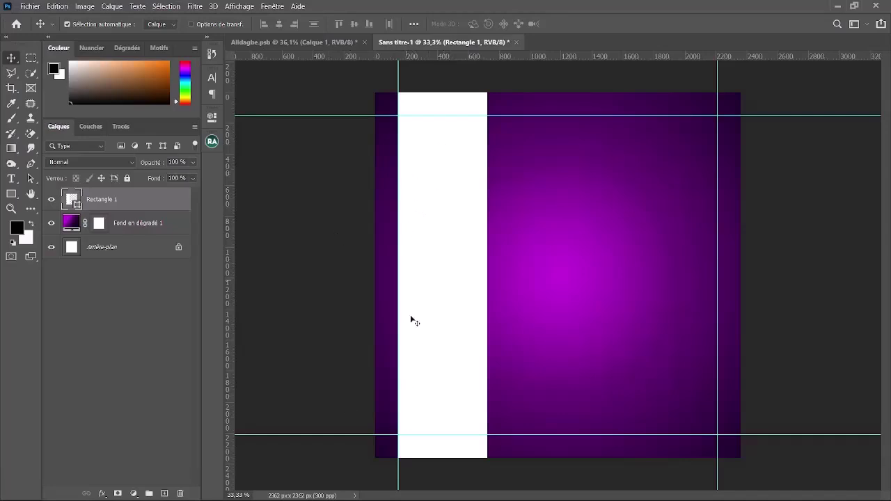
drag(442, 230, 470, 227)
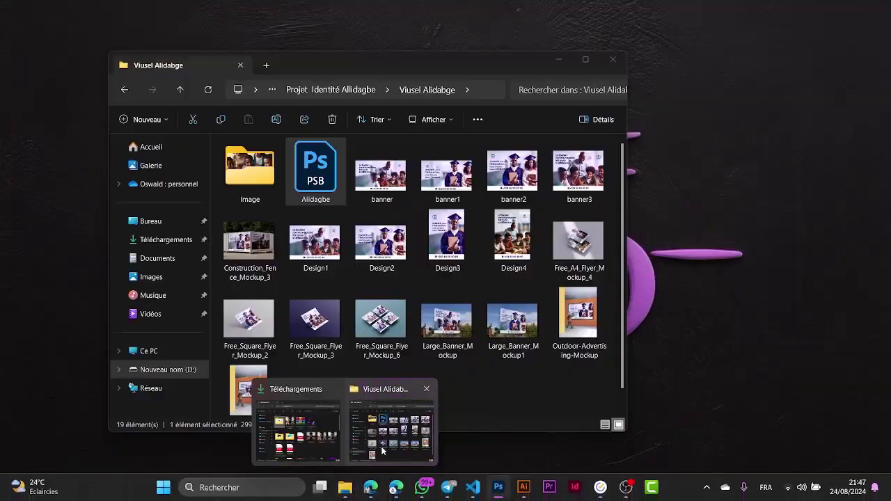
Open the Foil folder of Ressources Pack 1 on drive D: in File Explorer
click(371, 435)
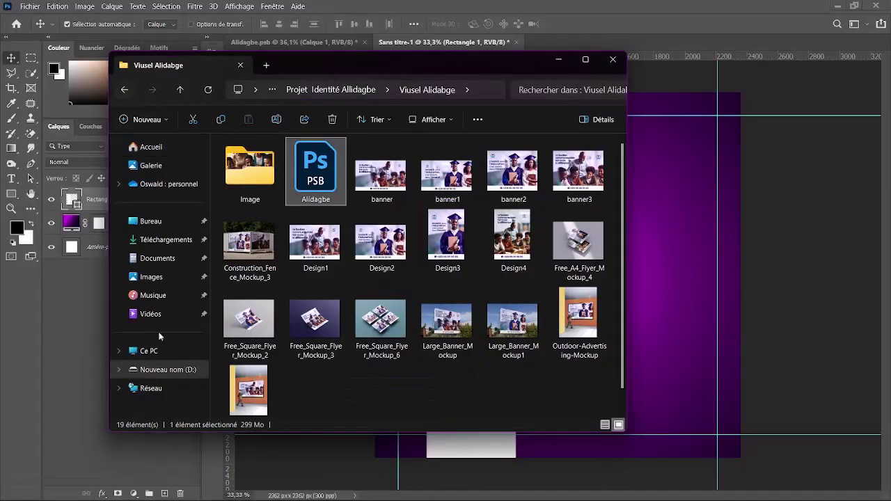
click(180, 371)
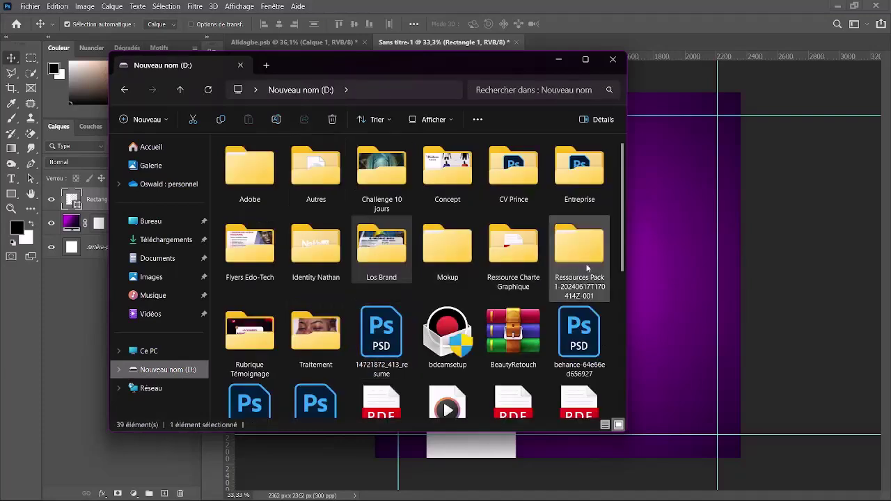
double_click(589, 265)
double_click(265, 165)
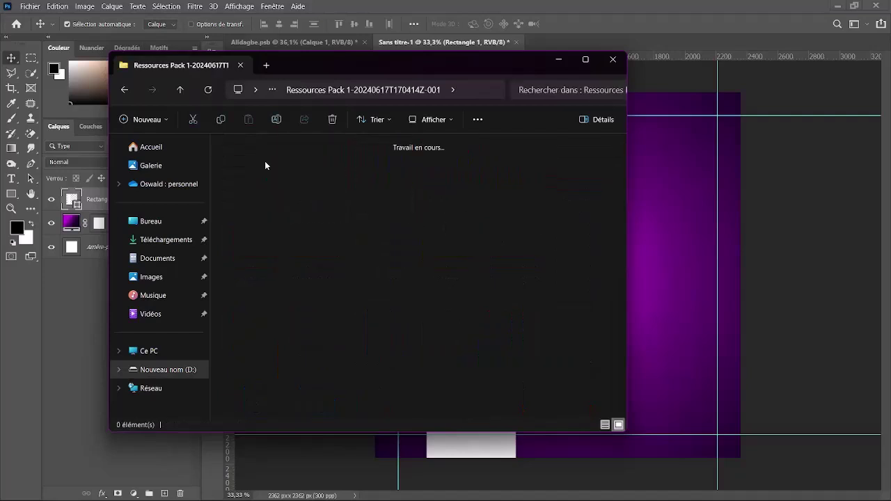
double_click(264, 165)
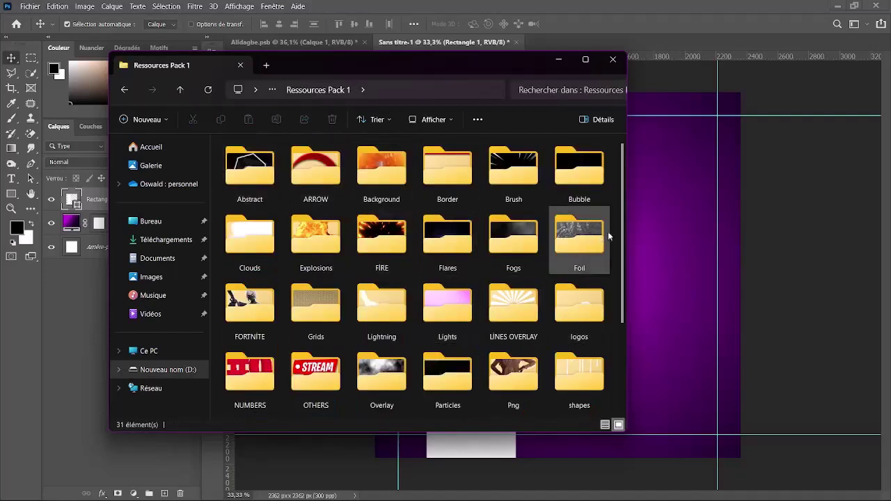
scroll(624, 244, down, 1)
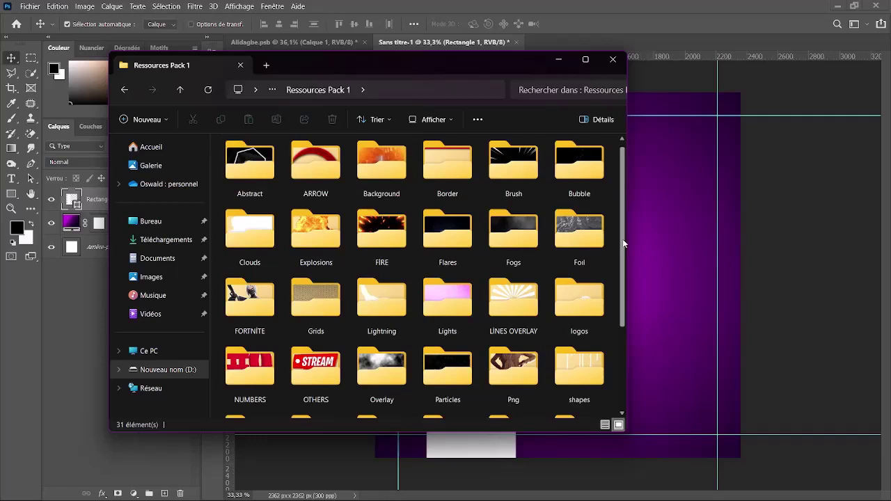
double_click(587, 219)
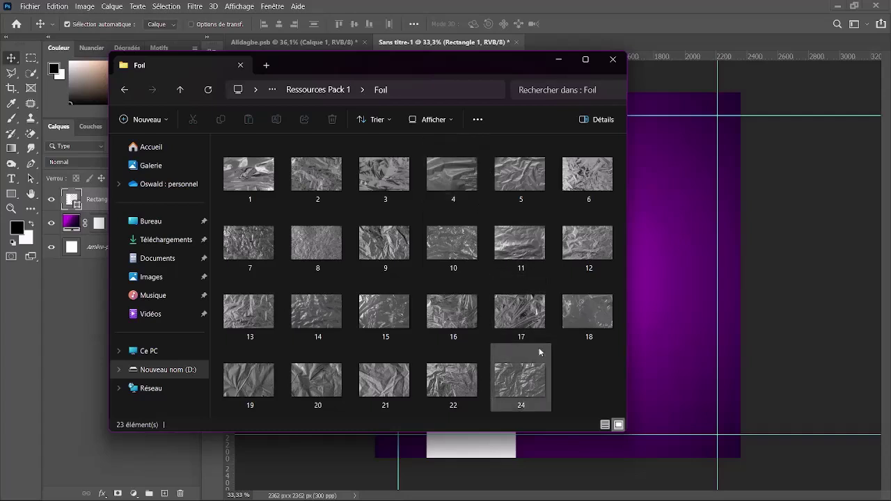
Place foil image 17 in the flyer and scale it to about 28.97% so it covers the whole canvas
click(707, 280)
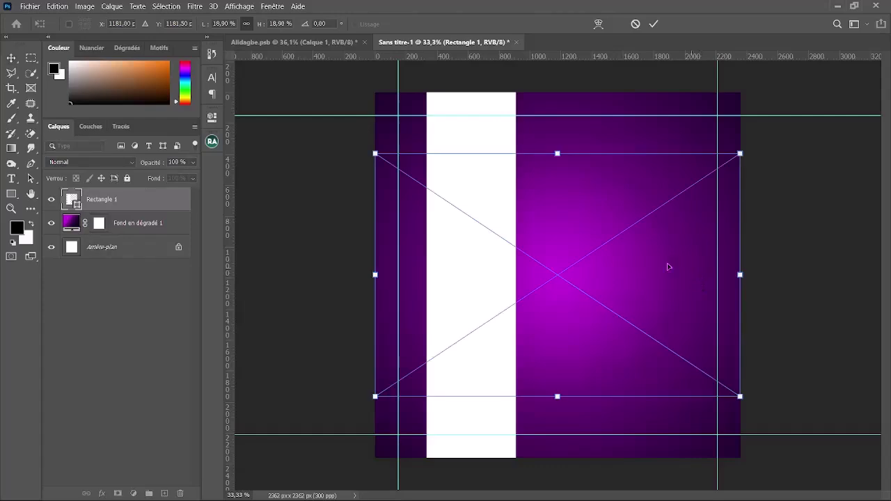
drag(558, 154, 565, 89)
drag(558, 396, 565, 462)
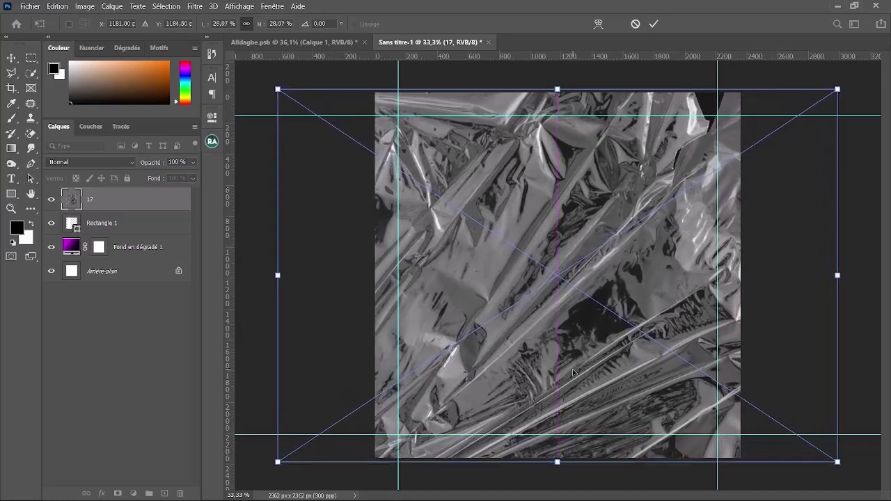
key(Return)
Reorder foil layer 17 beneath Rectangle 1 and hide the rectangle
drag(169, 209, 181, 235)
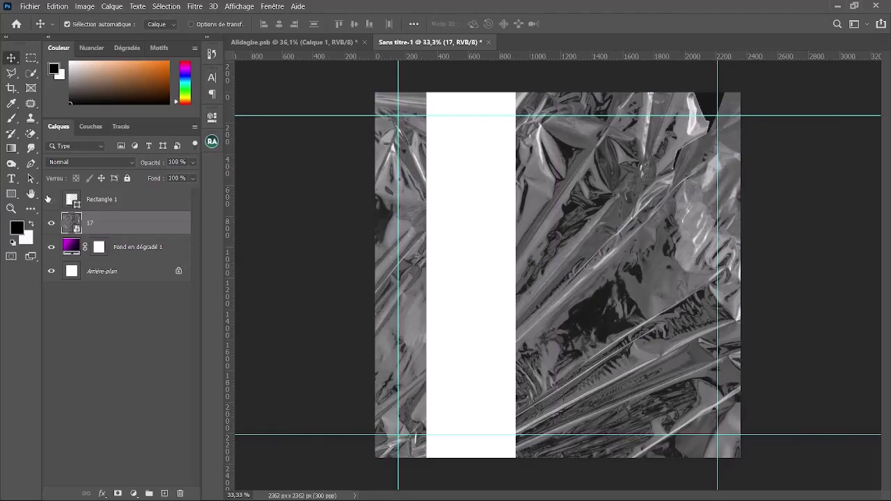
click(51, 199)
Set foil layer 17's blend mode to Produit and its opacity to 17%
click(110, 163)
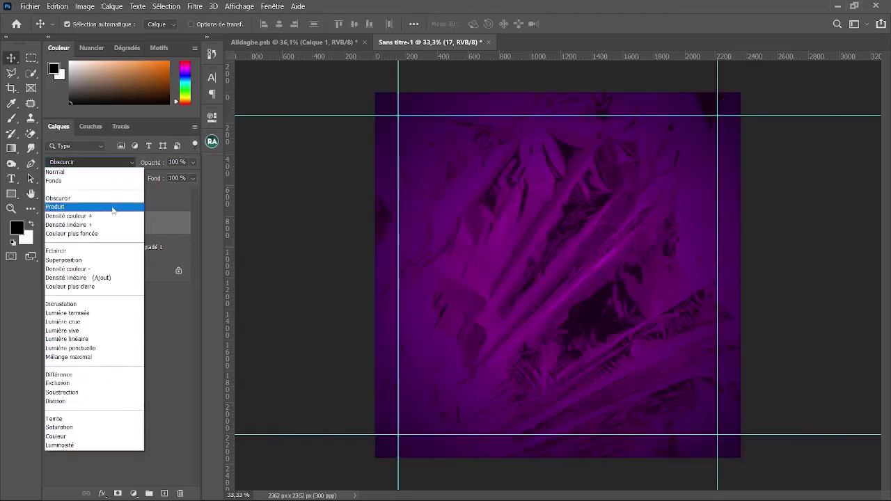
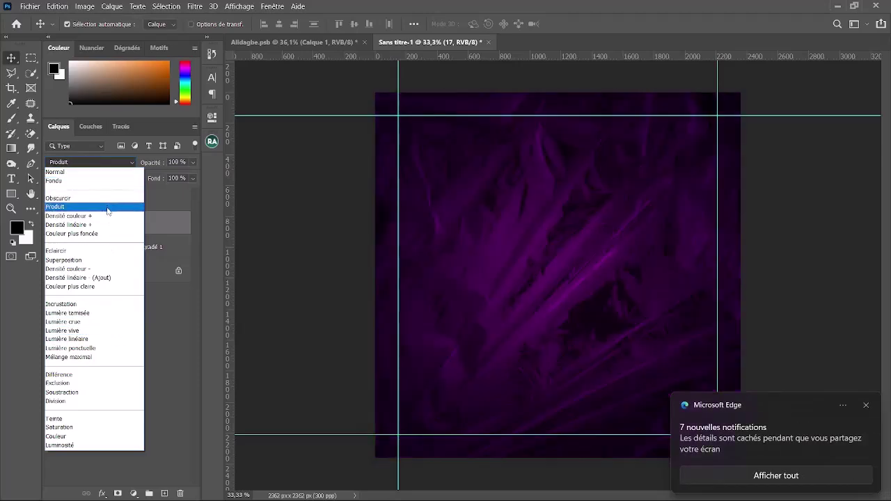
click(107, 208)
click(869, 407)
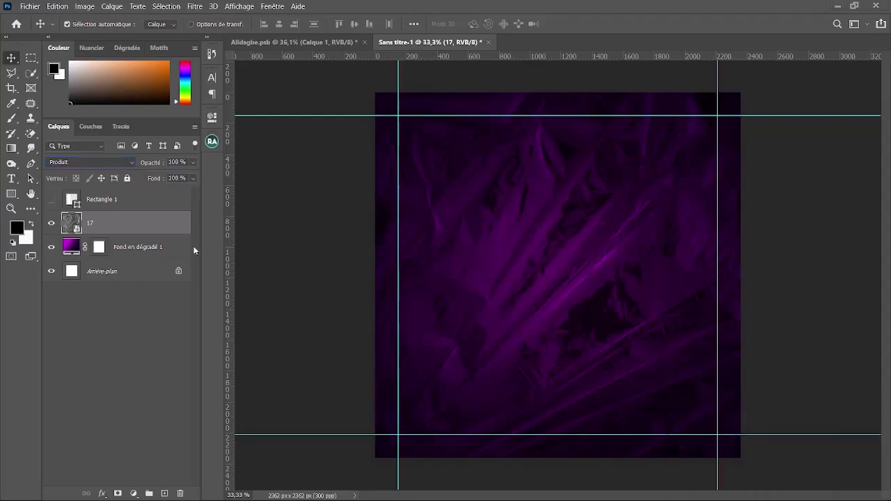
click(193, 164)
click(151, 176)
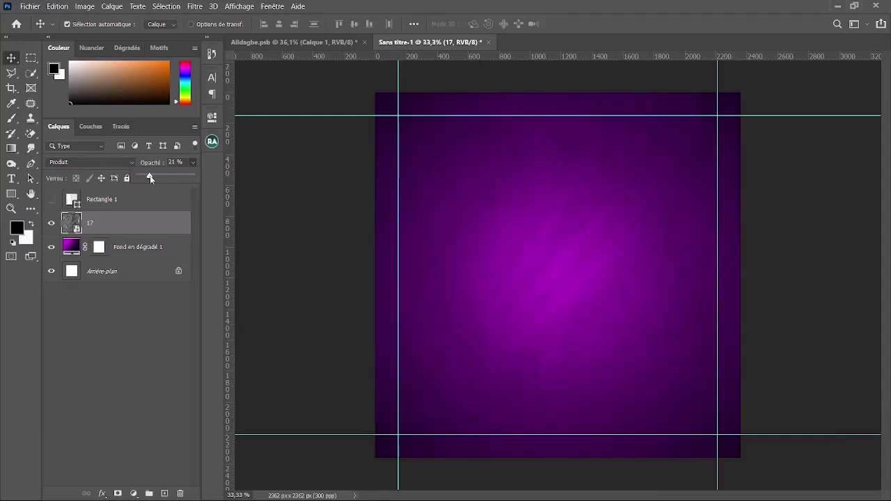
drag(149, 176, 147, 179)
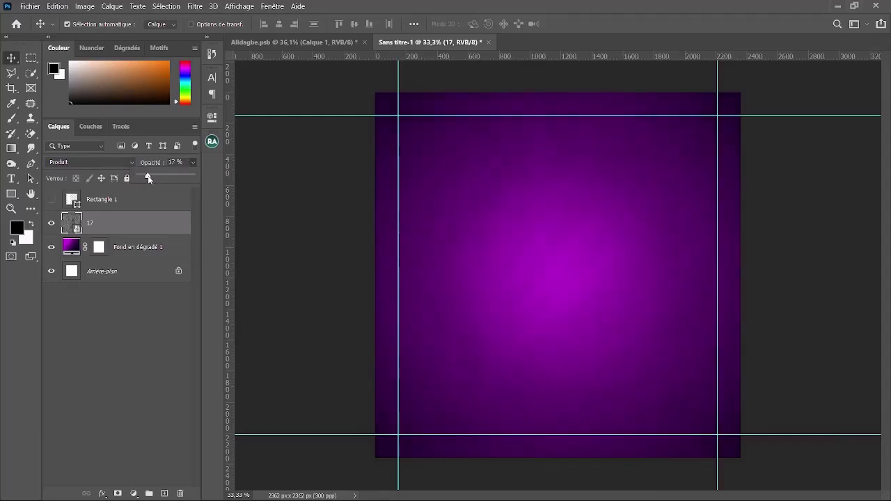
click(193, 165)
Place image 14 from the resource pack's Grids folder into the flyer
mouse_move(344, 492)
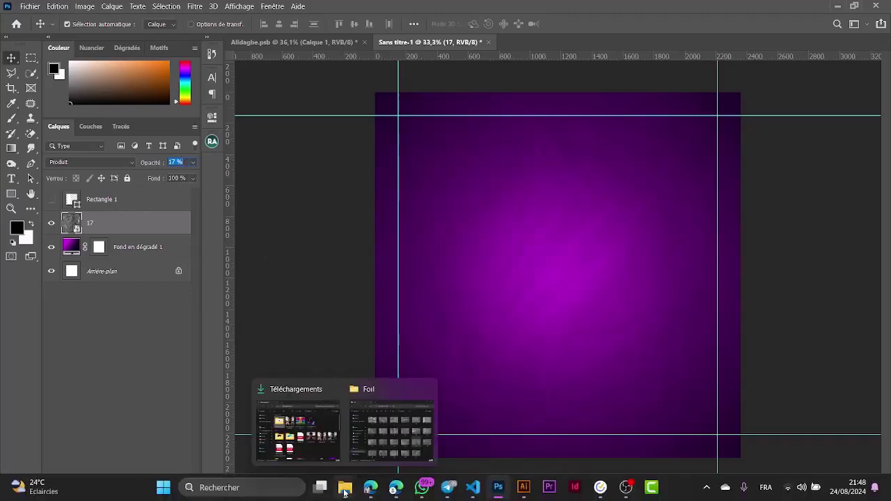
click(391, 428)
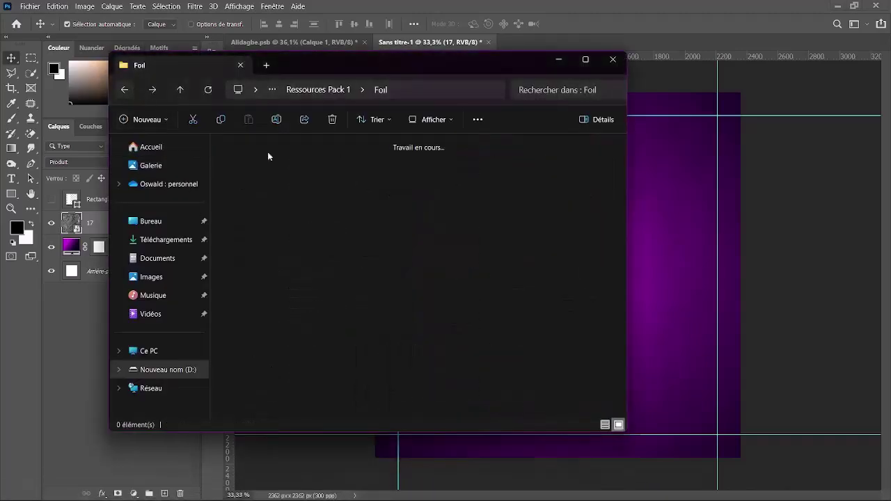
click(270, 307)
click(305, 307)
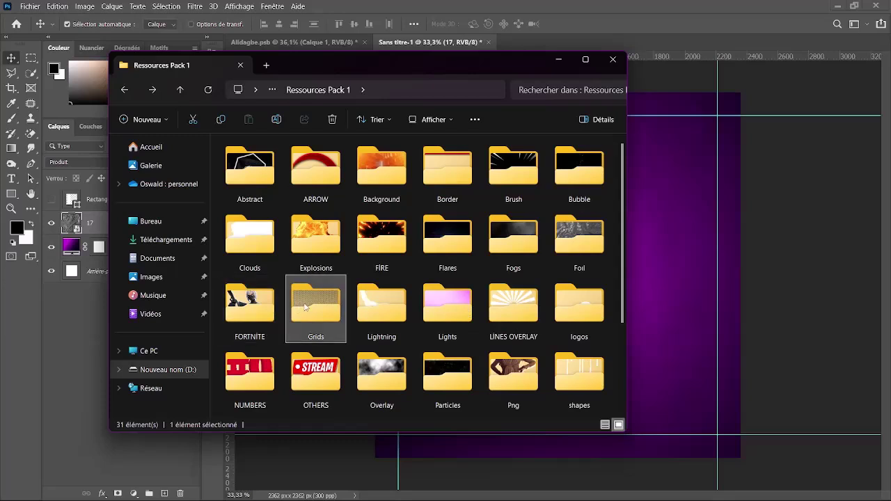
double_click(305, 308)
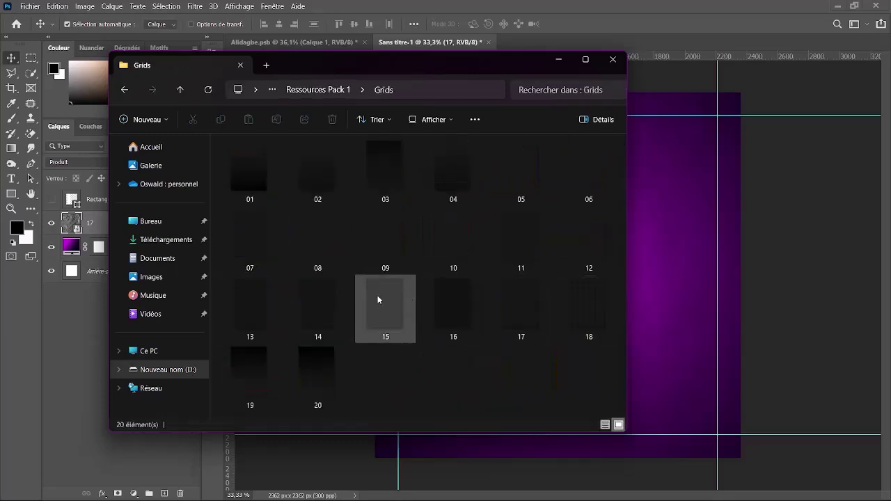
click(322, 306)
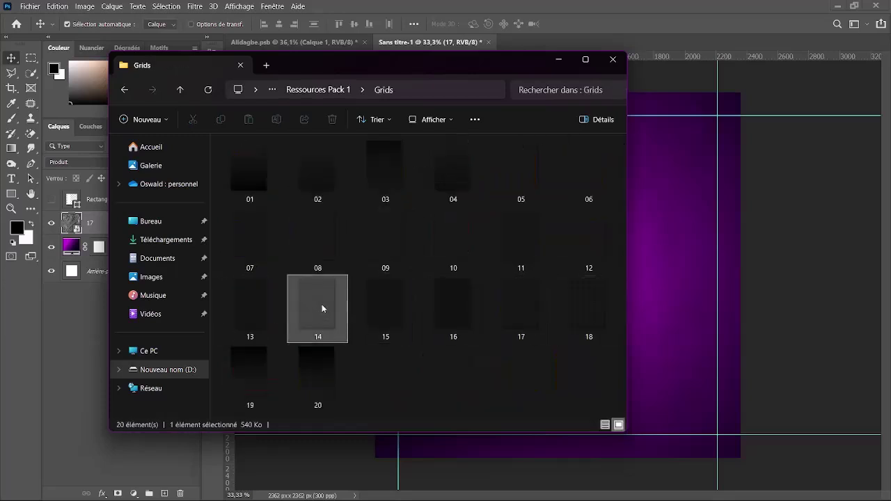
drag(322, 308, 695, 246)
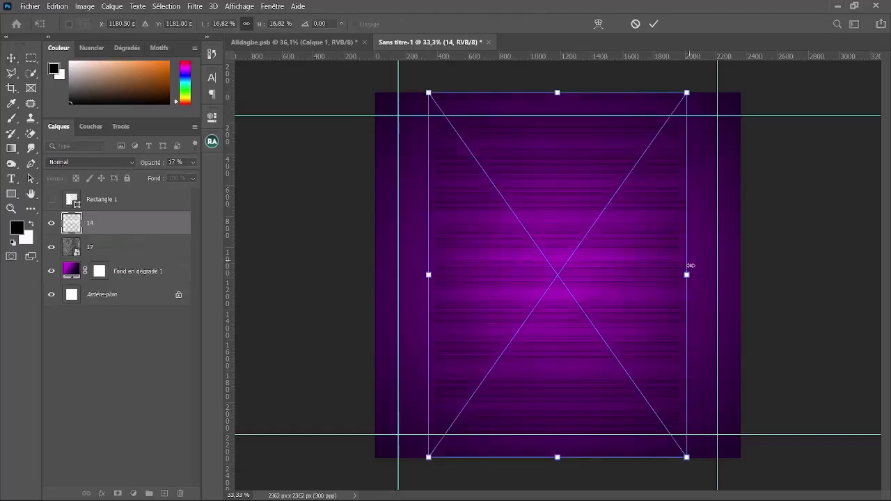
Scale grid image 14 to about 24.33%, centre it over the full canvas width and apply the placement
drag(688, 275, 746, 278)
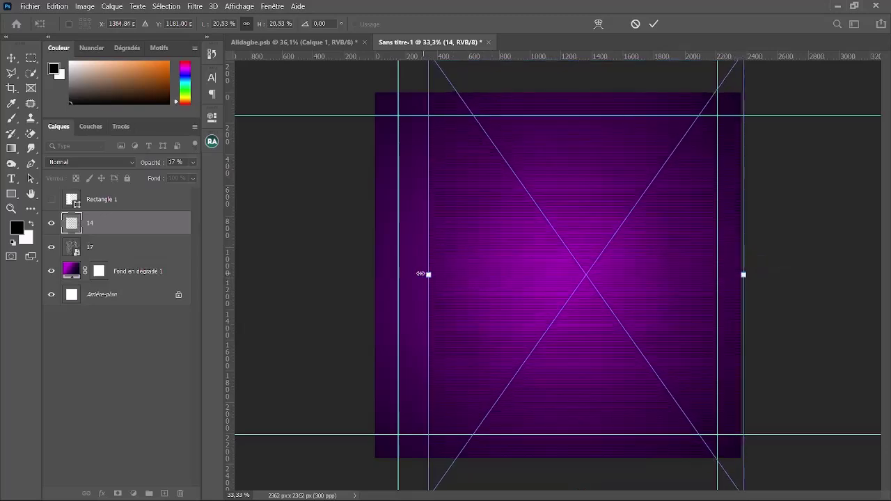
drag(421, 274, 370, 275)
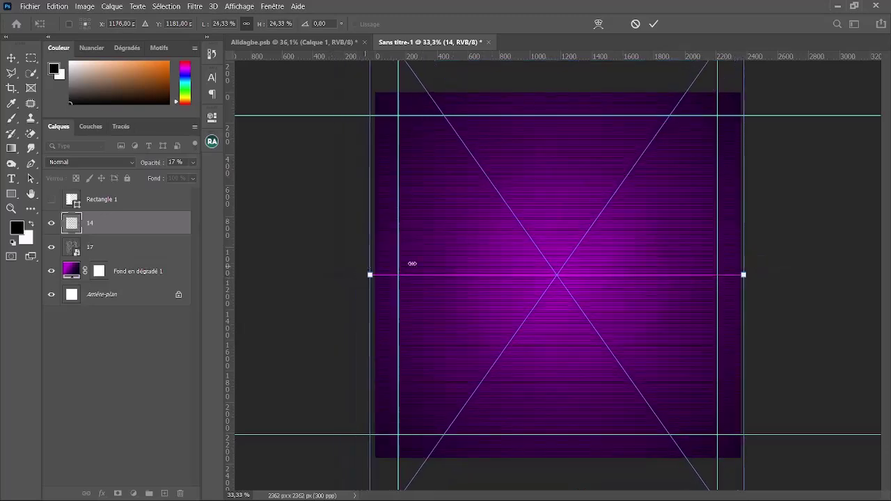
drag(452, 260, 454, 264)
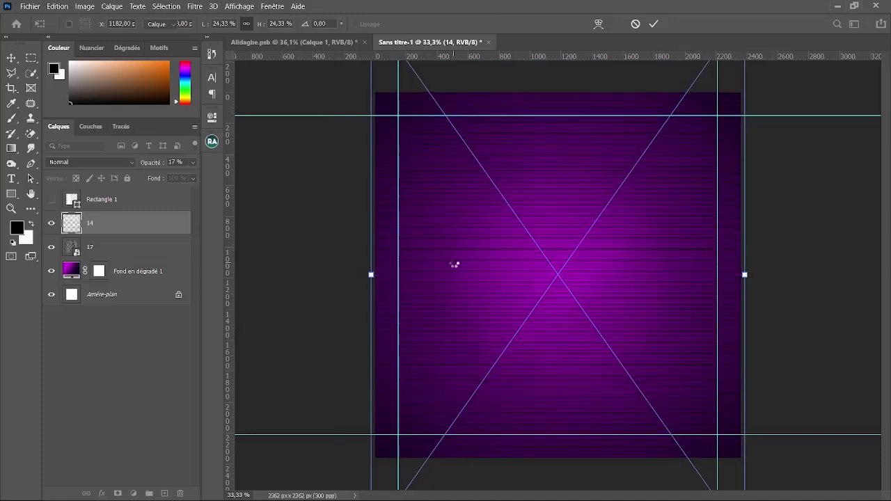
key(Return)
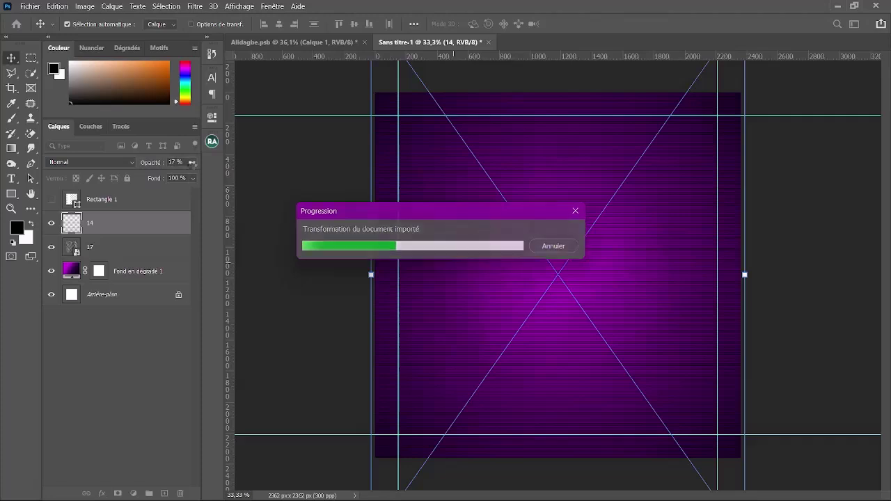
Lower the opacity of grid layer 14 to 18% and check the background texture
click(191, 165)
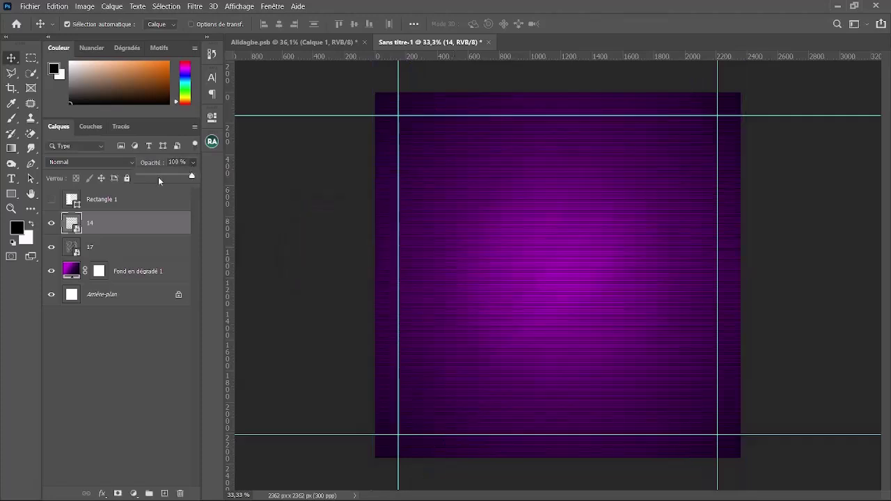
drag(147, 178, 149, 178)
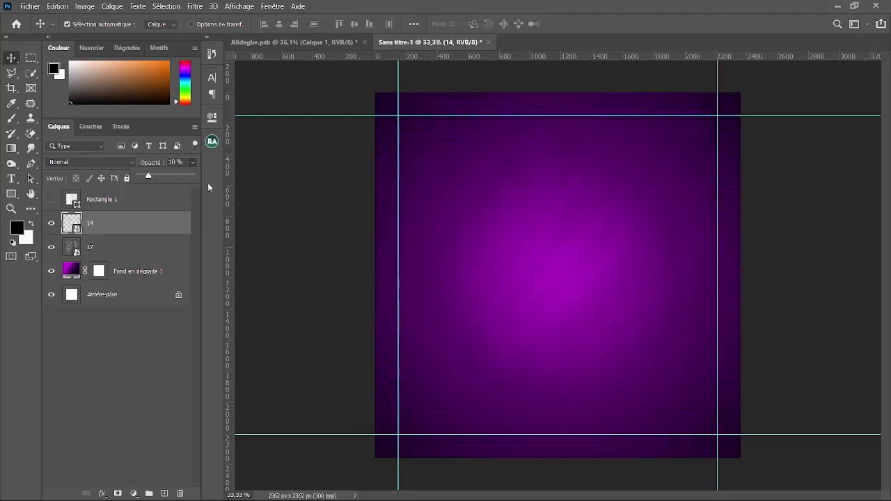
click(311, 224)
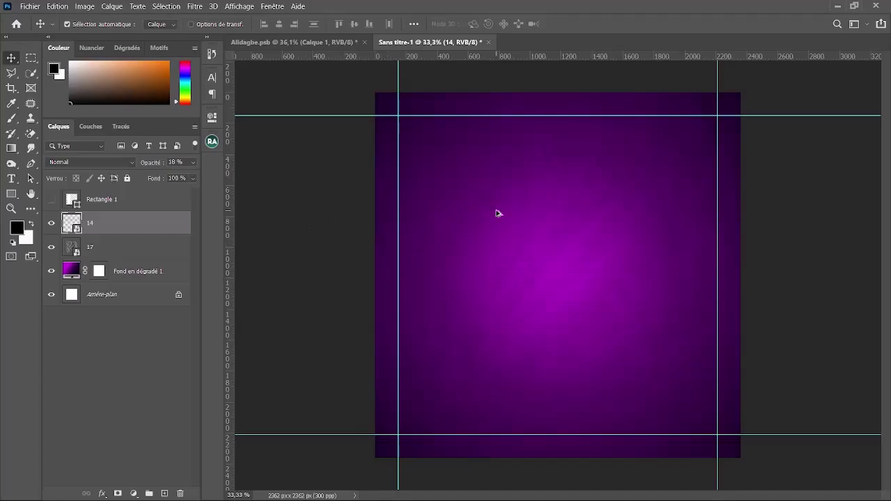
scroll(496, 213, up, 5)
scroll(498, 215, down, 5)
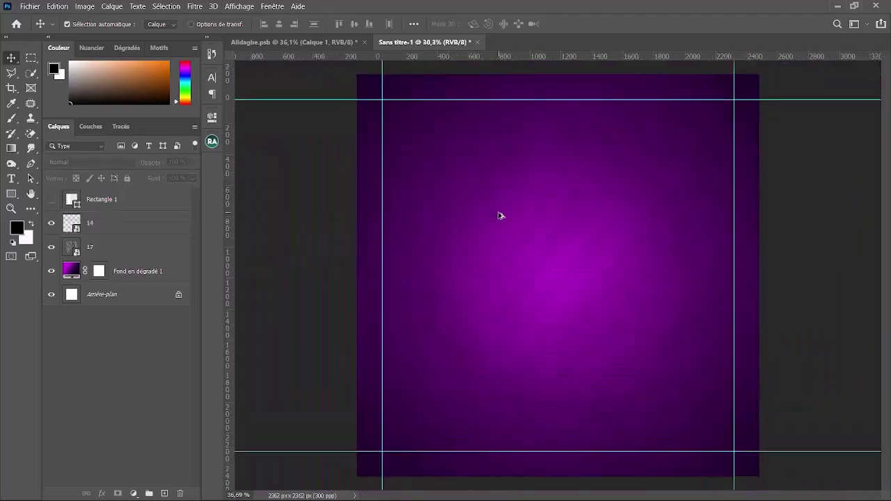
scroll(499, 216, down, 1)
scroll(499, 215, up, 2)
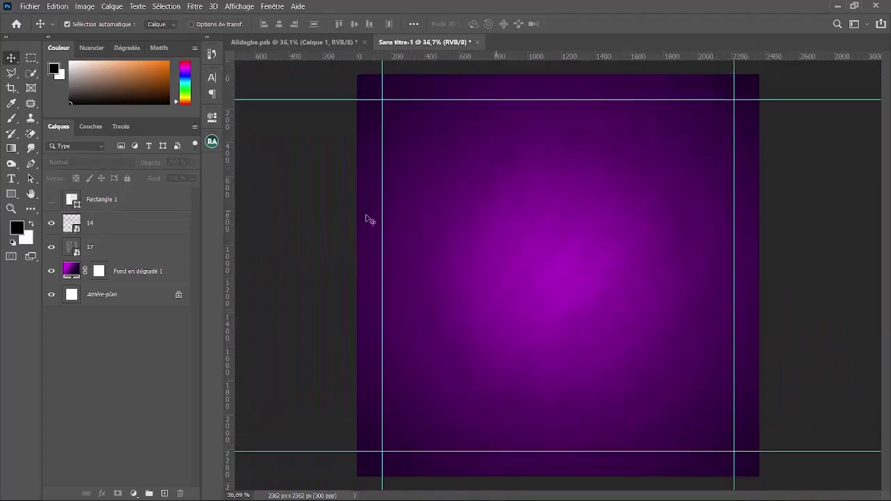
Show Rectangle 1 again and place the télécharger image of the cheering man from the Téléchargements folder
click(53, 201)
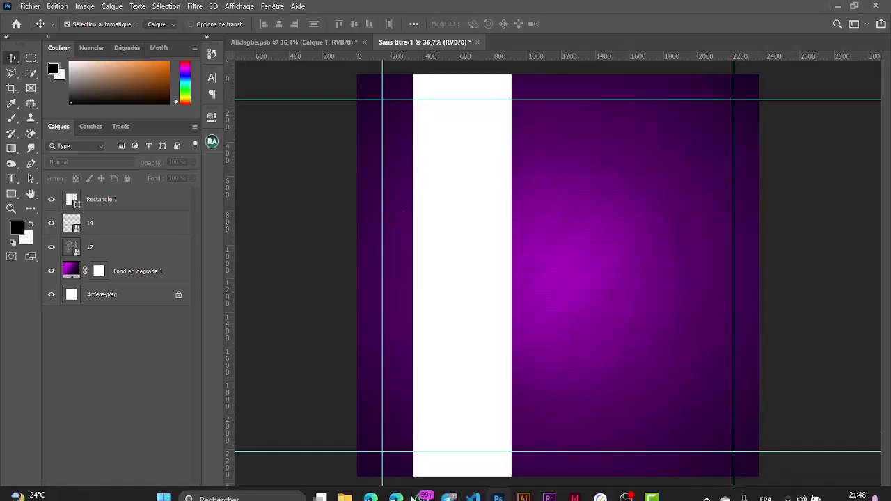
mouse_move(336, 482)
click(298, 424)
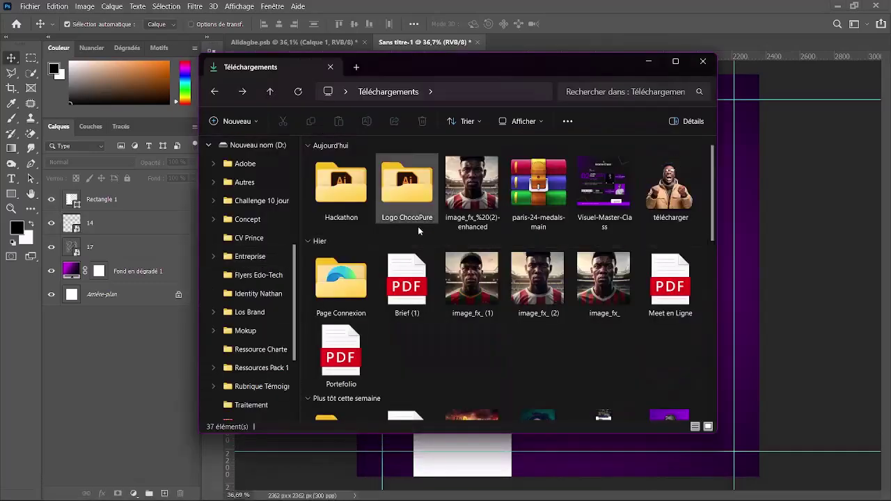
drag(671, 187, 660, 274)
Scale the placed cheering man to about 94.20%, position him over the white rectangle and apply the placement
drag(577, 281, 541, 346)
drag(474, 185, 474, 109)
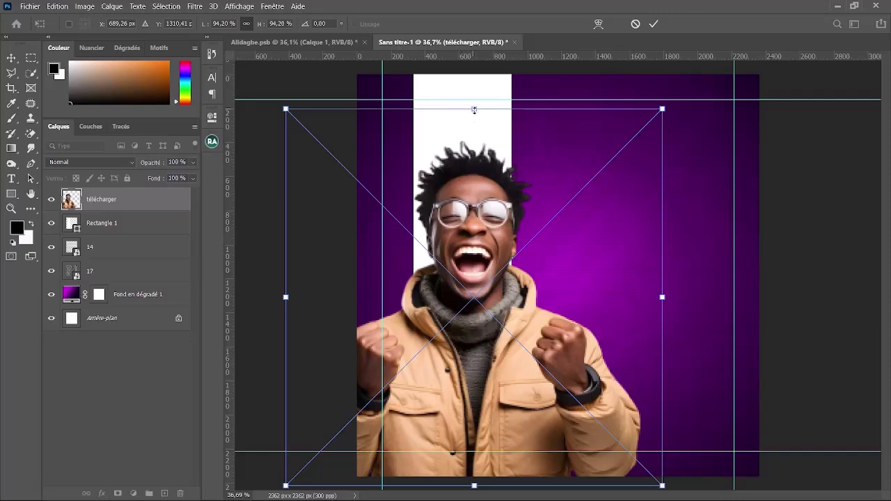
drag(481, 193, 497, 193)
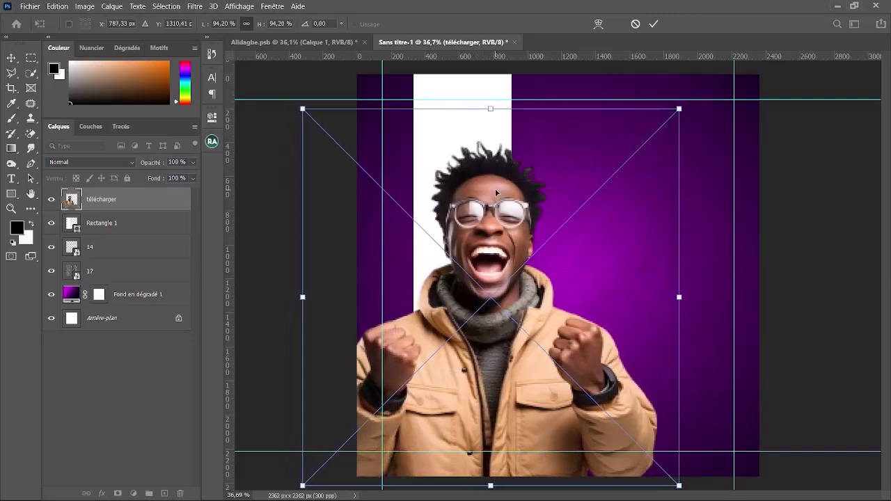
key(Return)
Widen the white rectangle toward the right to about 144.54% and shift the cheering man slightly left
click(492, 90)
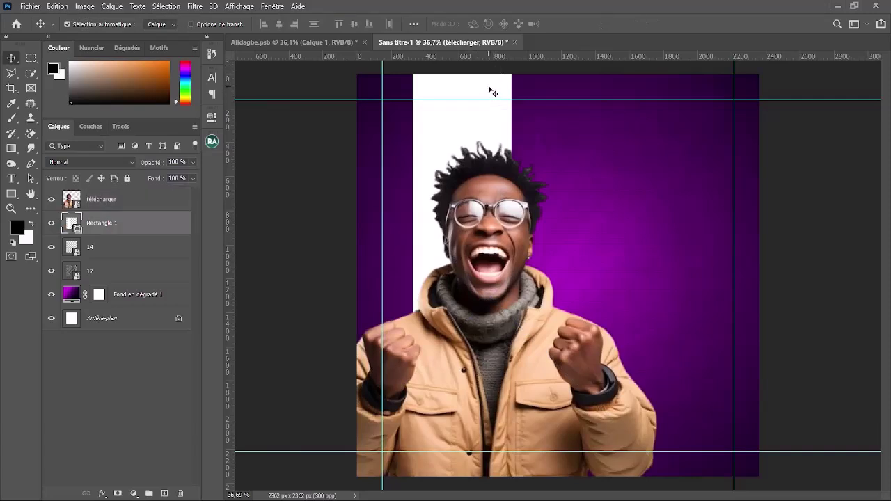
key(ctrl+t)
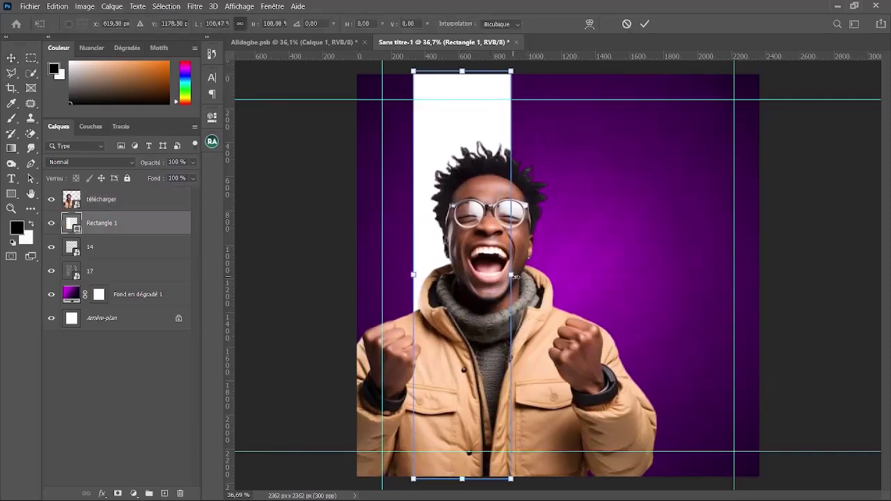
drag(512, 275, 556, 275)
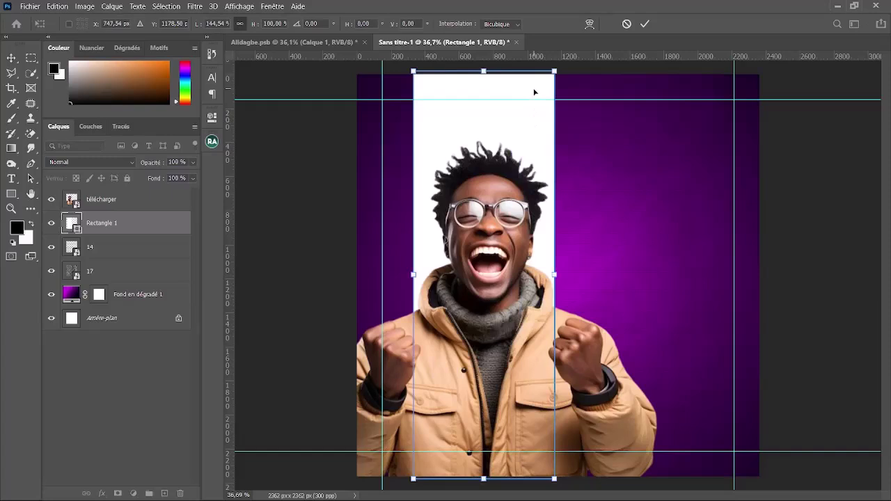
key(Return)
drag(534, 92, 538, 75)
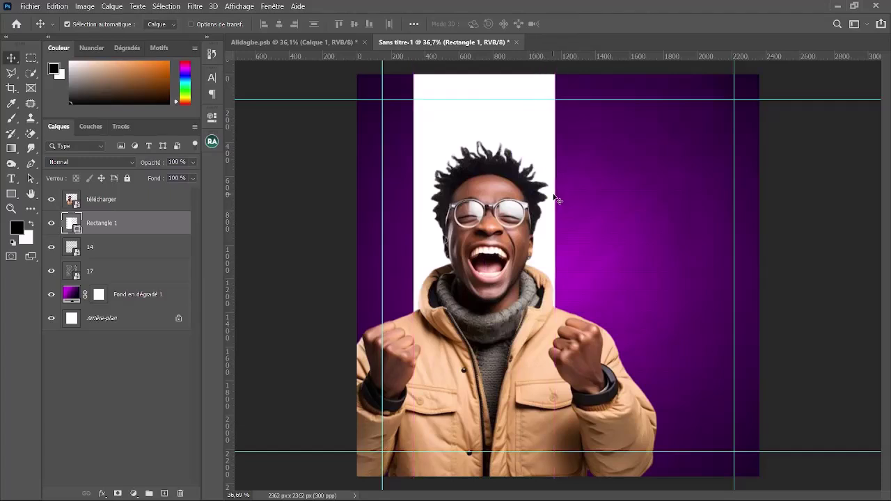
drag(518, 324, 499, 260)
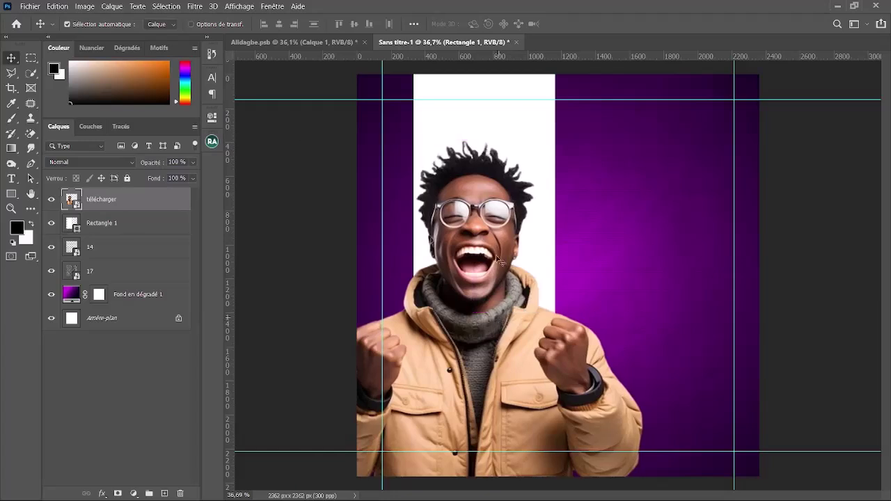
Shift the white rectangle left, and stretch it from the left margin guide to just beyond the man's hair on the right
drag(507, 142, 493, 136)
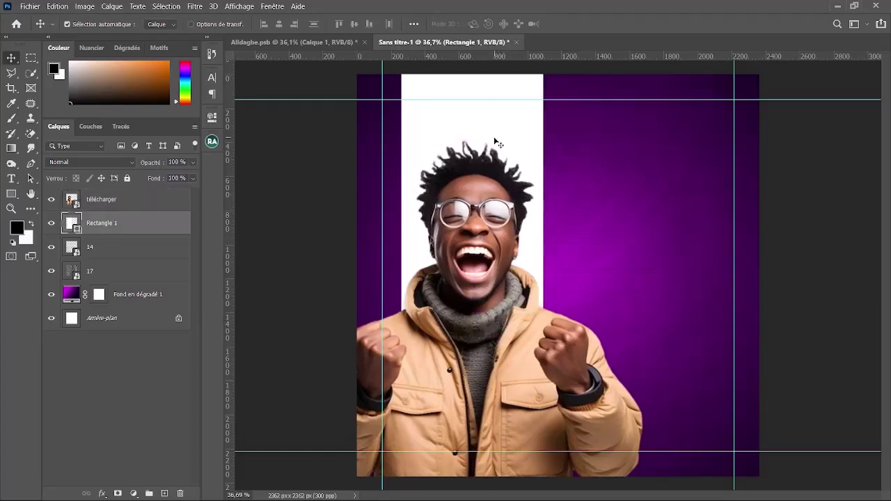
key(ctrl+t)
drag(404, 255, 382, 255)
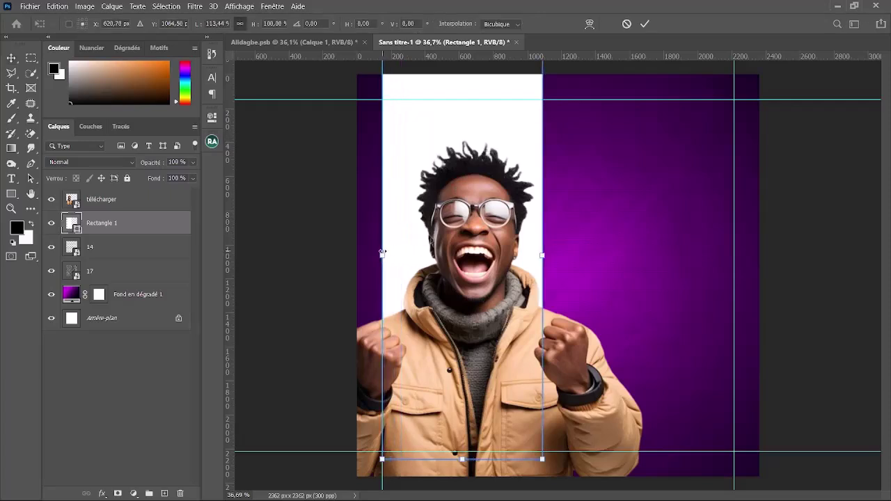
drag(543, 255, 552, 236)
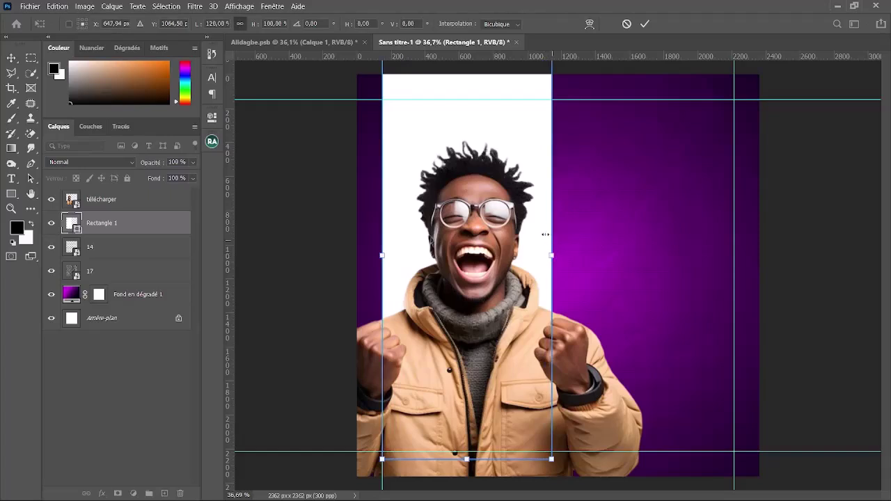
drag(556, 268, 563, 268)
key(Return)
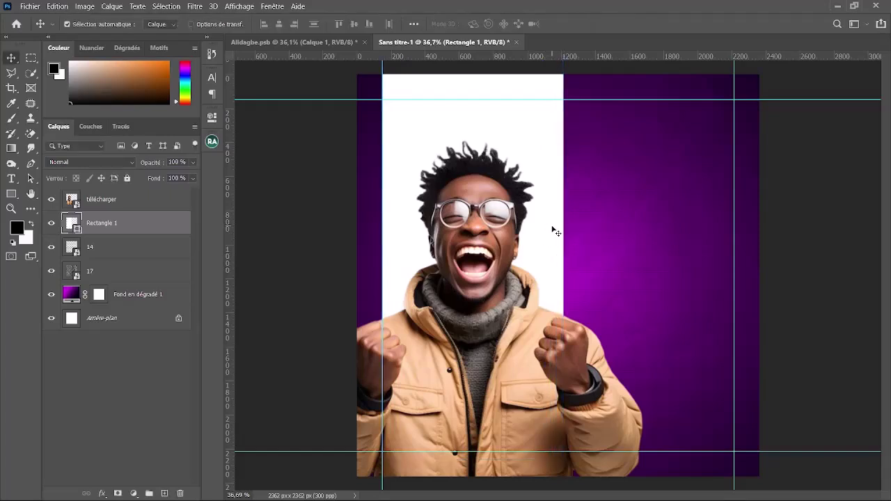
Narrow the white rectangle from its right edge to about 86.93% width and shift it slightly to the right
key(ctrl+t)
drag(563, 255, 540, 230)
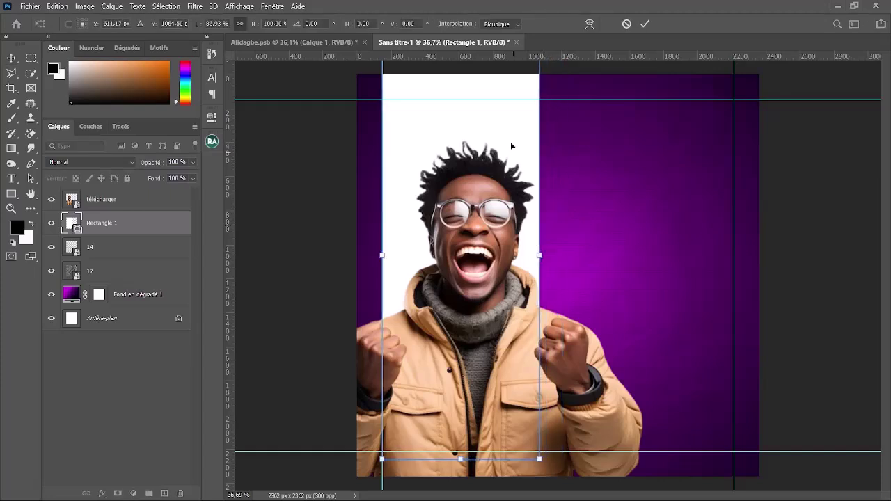
key(Return)
drag(514, 135, 518, 135)
Compare with the Pinterest flyer reference and check the Google Meet call in the browser, then return to Photoshop
mouse_move(379, 490)
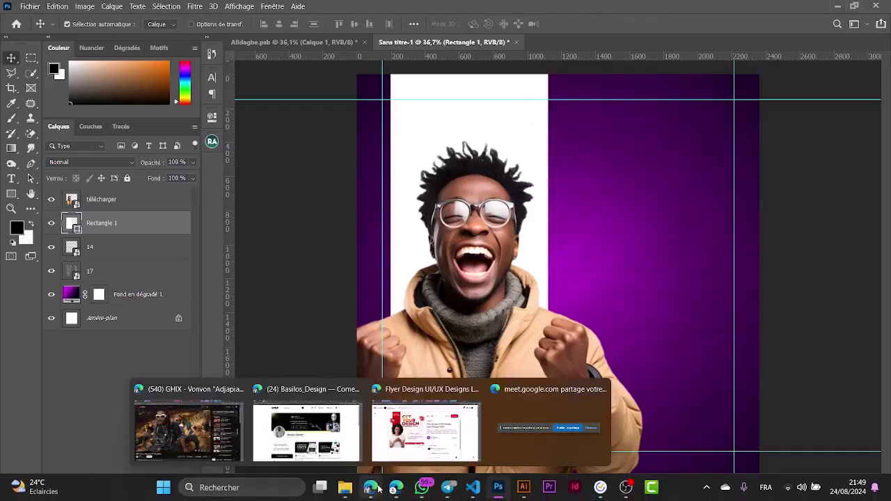
click(425, 431)
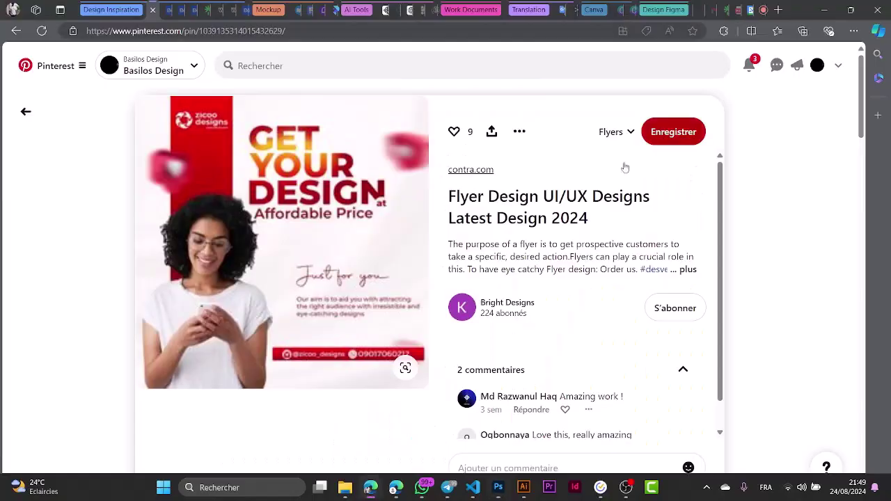
click(762, 8)
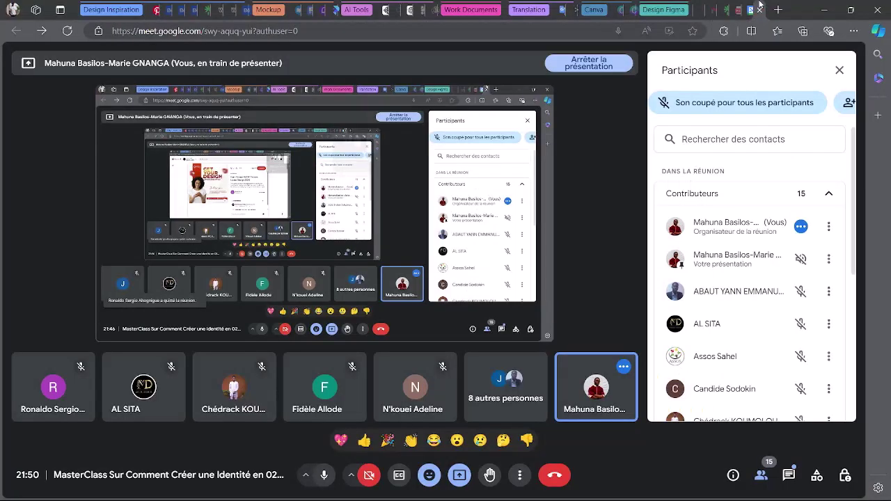
click(169, 6)
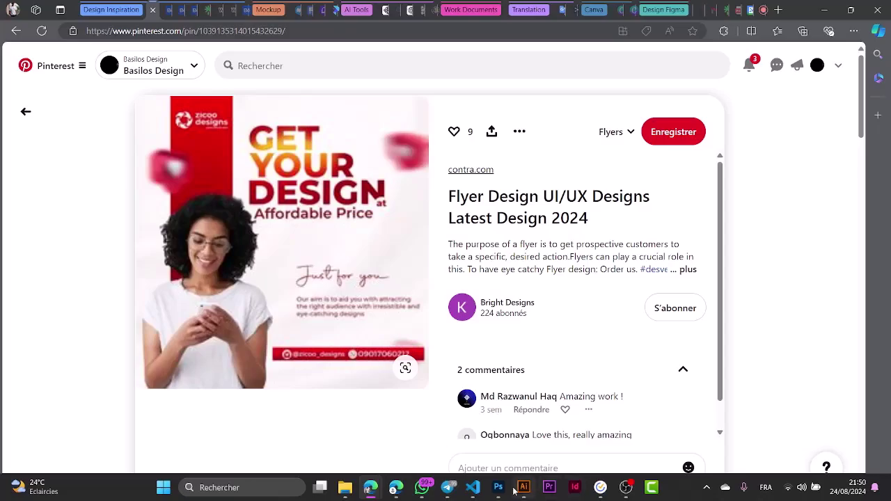
click(500, 486)
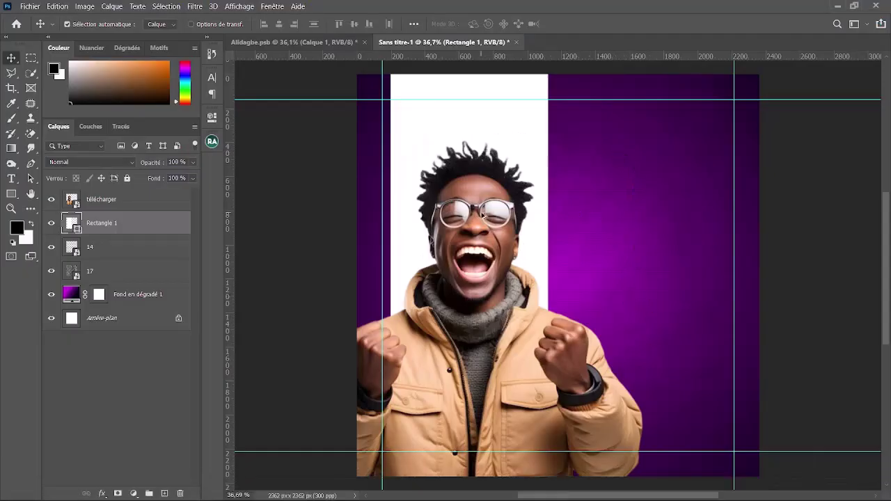
Inspect the cheering man up close and open the télécharger layer in the Camera Raw filter
scroll(485, 223, up, 4)
scroll(490, 244, down, 5)
scroll(494, 268, up, 1)
scroll(494, 268, up, 3)
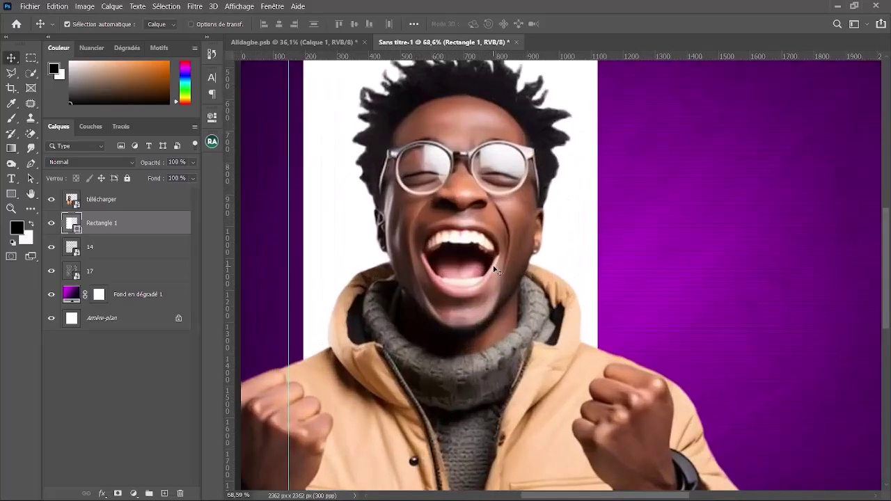
scroll(495, 269, down, 2)
scroll(494, 267, down, 1)
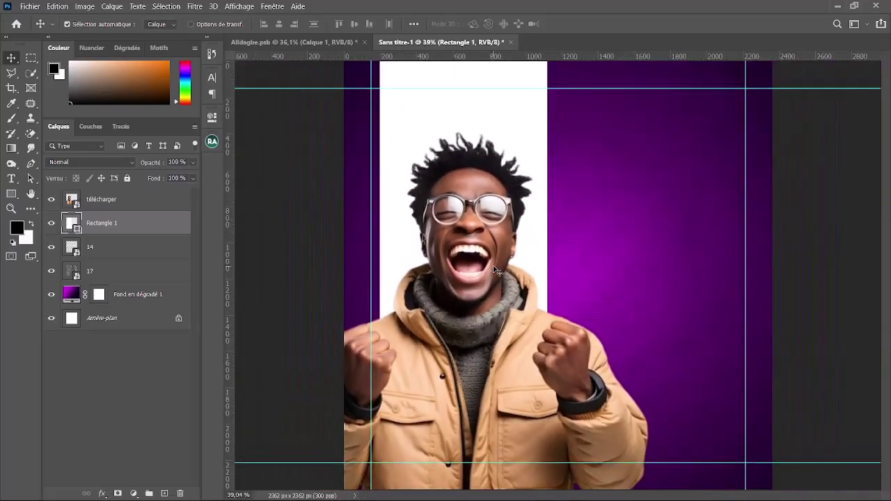
click(101, 202)
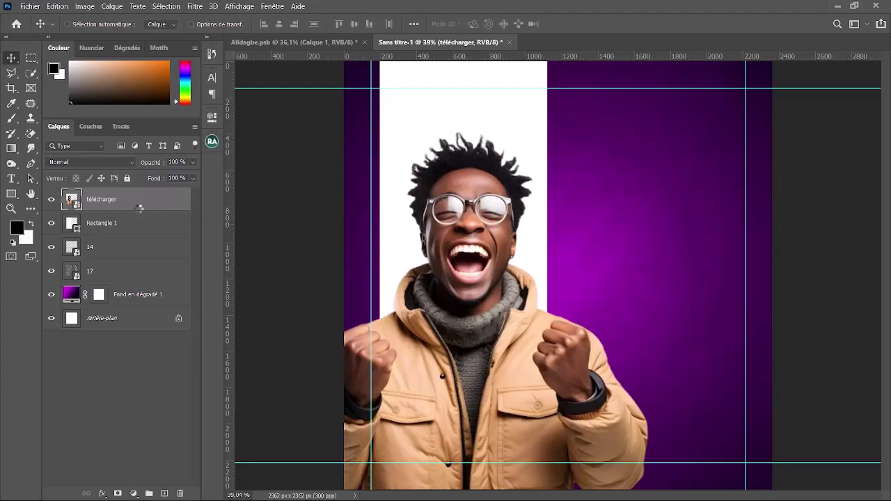
key(ctrl+shift+a)
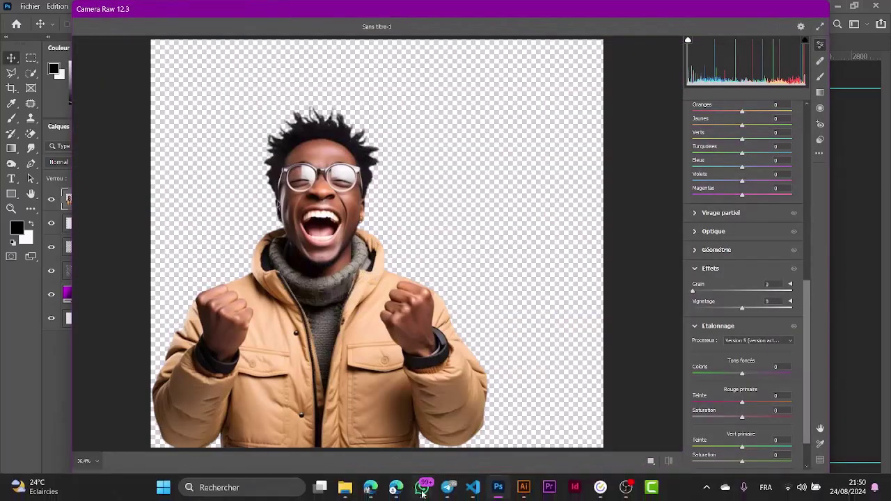
Check the Google Meet call's participants in the browser and return to the Camera Raw window in Photoshop
mouse_move(375, 490)
click(426, 431)
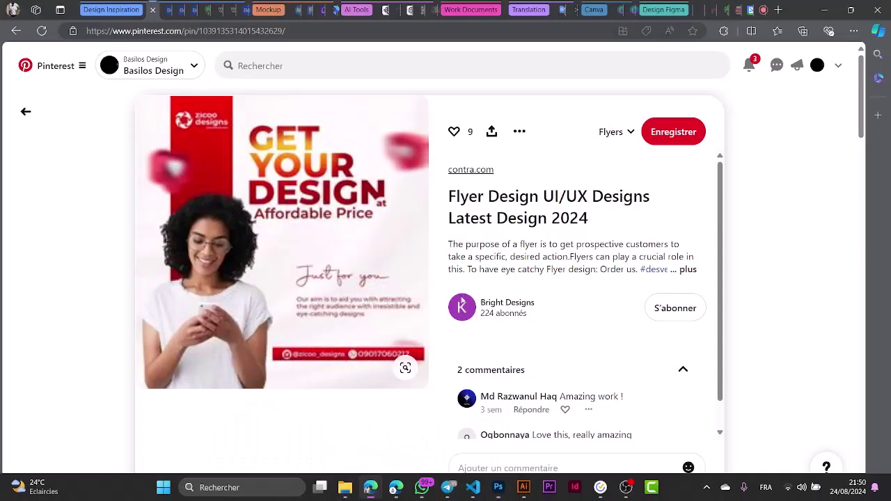
click(760, 7)
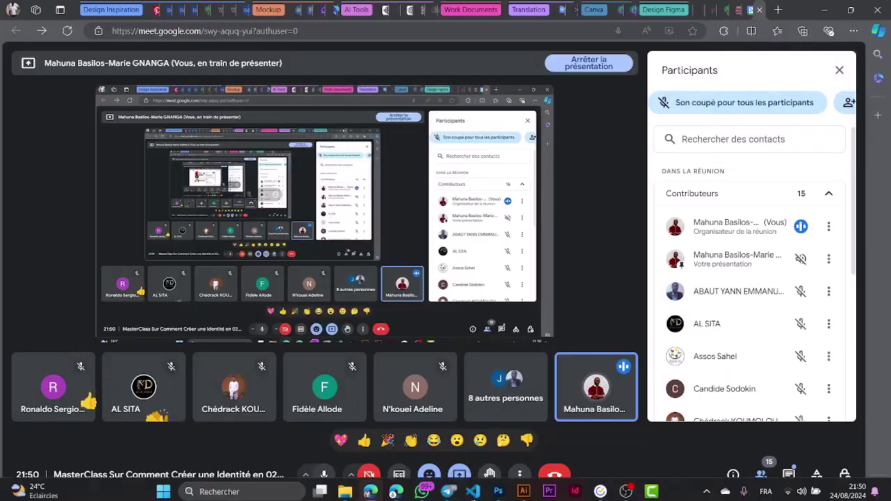
mouse_move(473, 498)
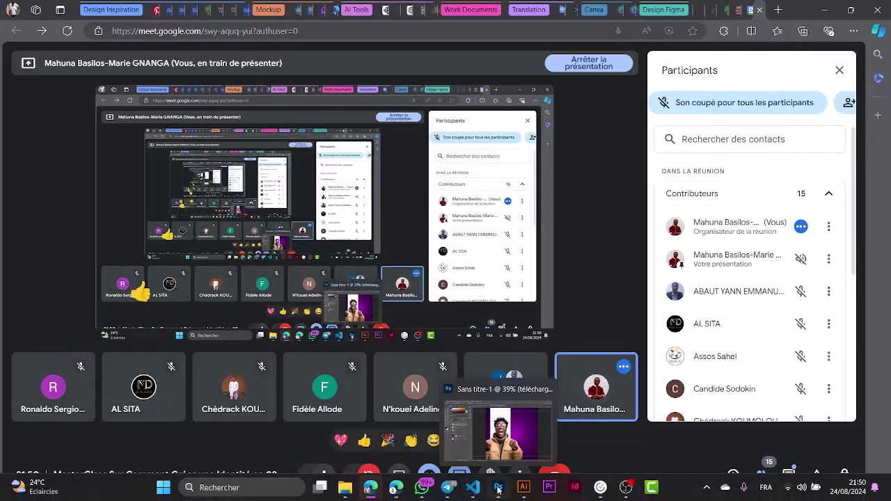
click(498, 489)
Open the in-call messages of the Google Meet session to read participants' replies, and switch back to Photoshop
mouse_move(382, 495)
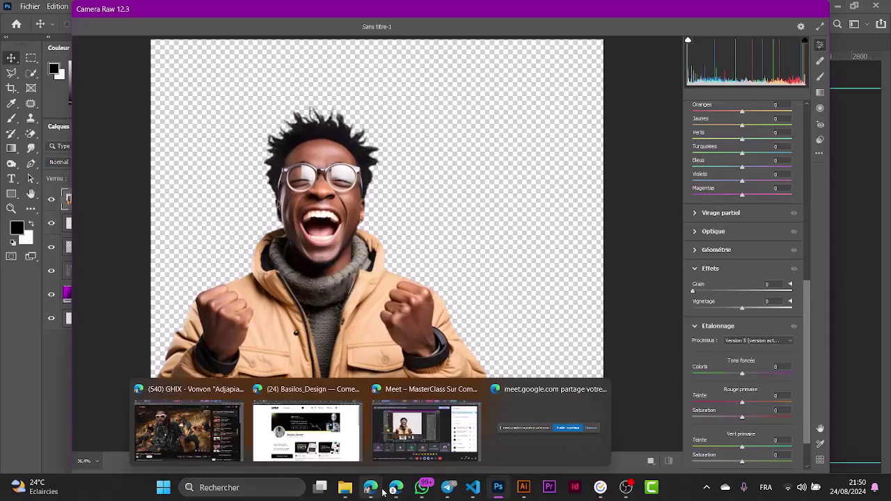
mouse_move(406, 451)
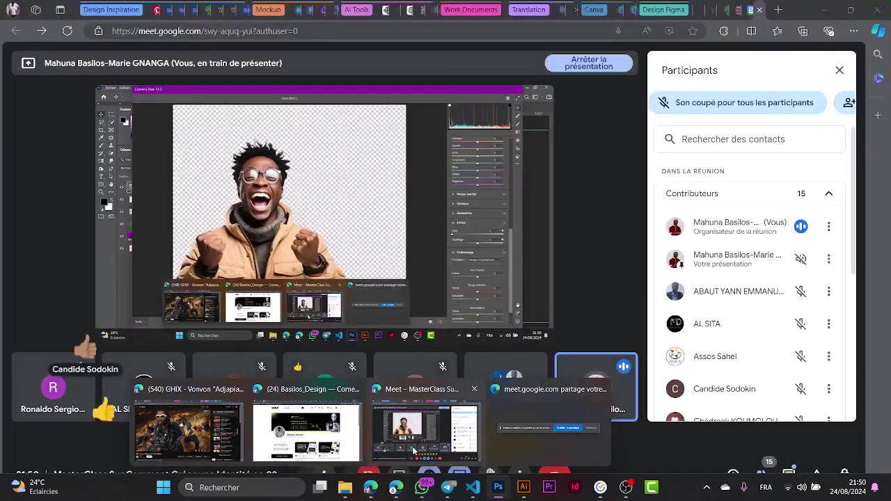
click(426, 431)
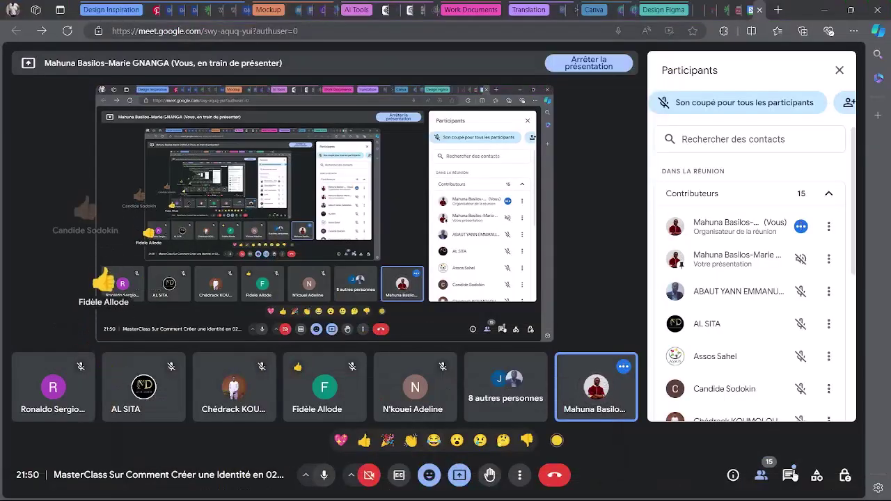
click(762, 475)
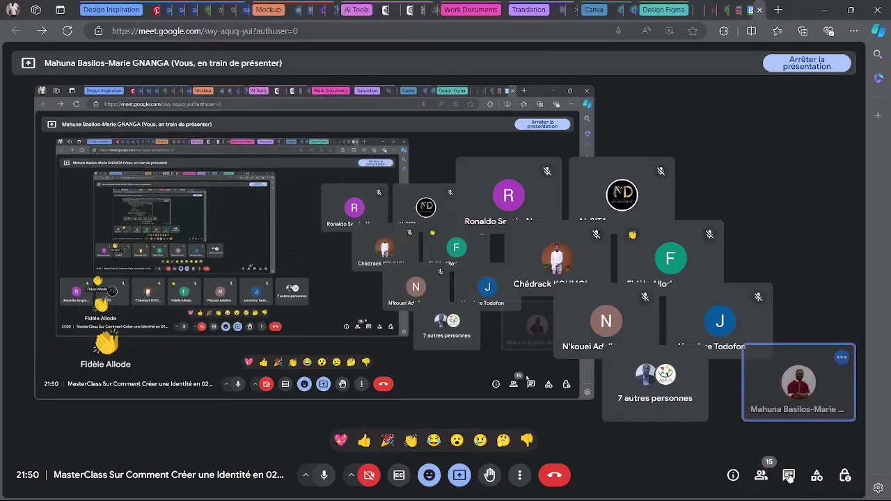
click(789, 476)
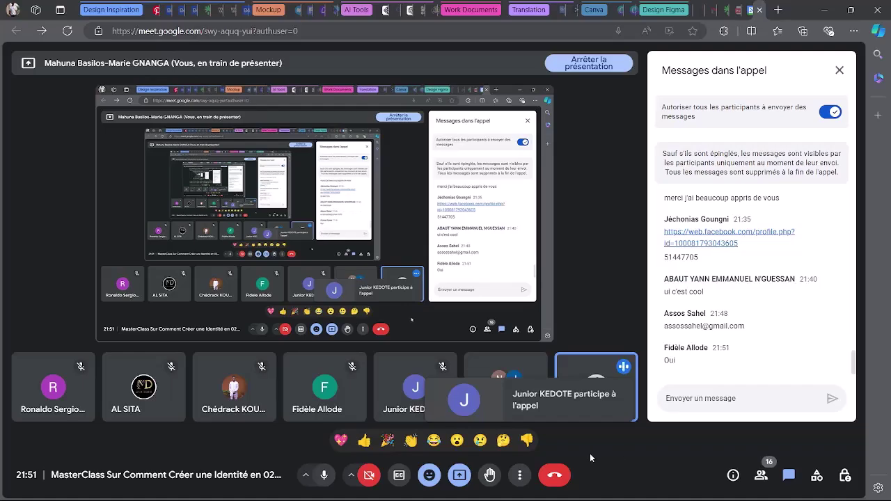
click(499, 489)
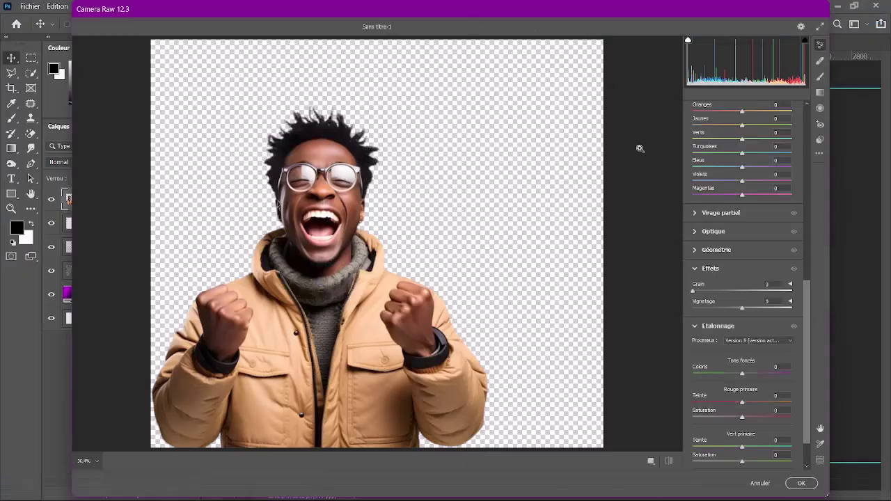
Show Camera Raw's basic adjustments and a side-by-side before/after preview at 50%, framed on the man's face
drag(809, 292, 813, 110)
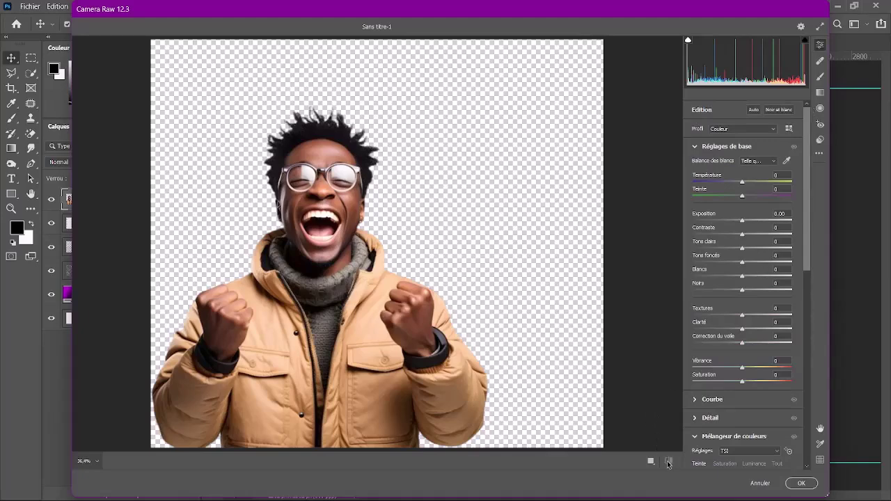
click(651, 461)
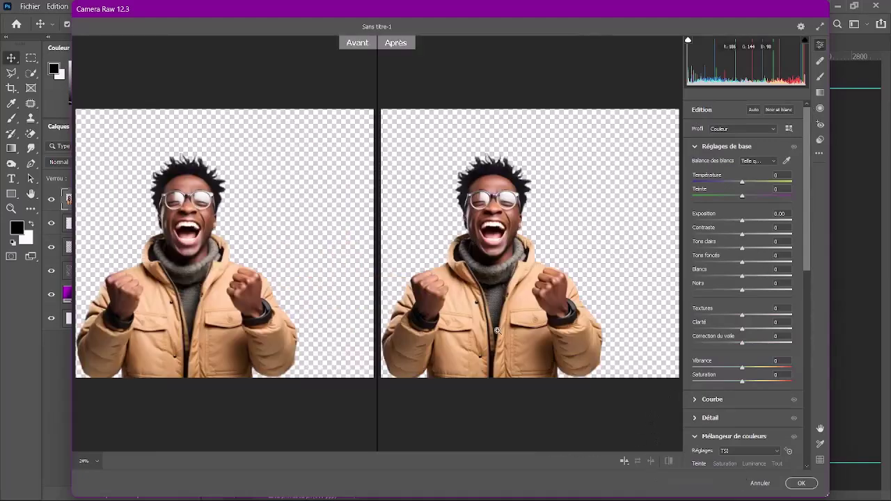
click(314, 201)
click(326, 191)
click(328, 192)
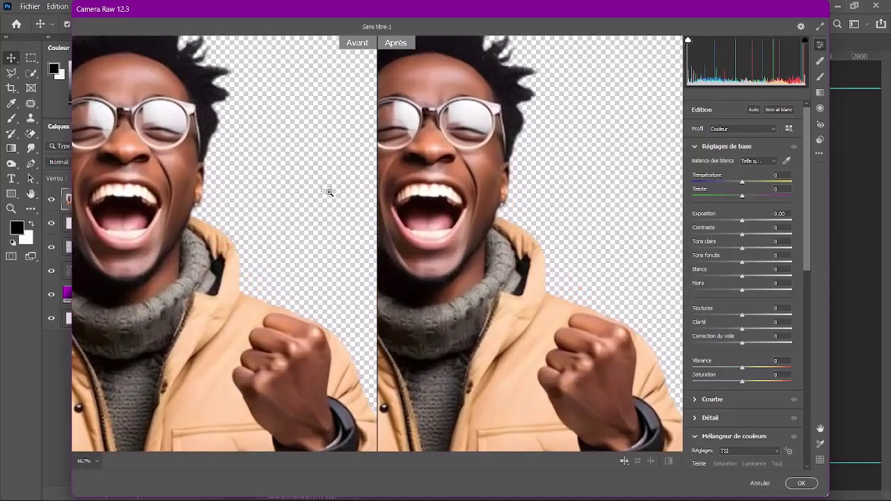
alt+click(327, 191)
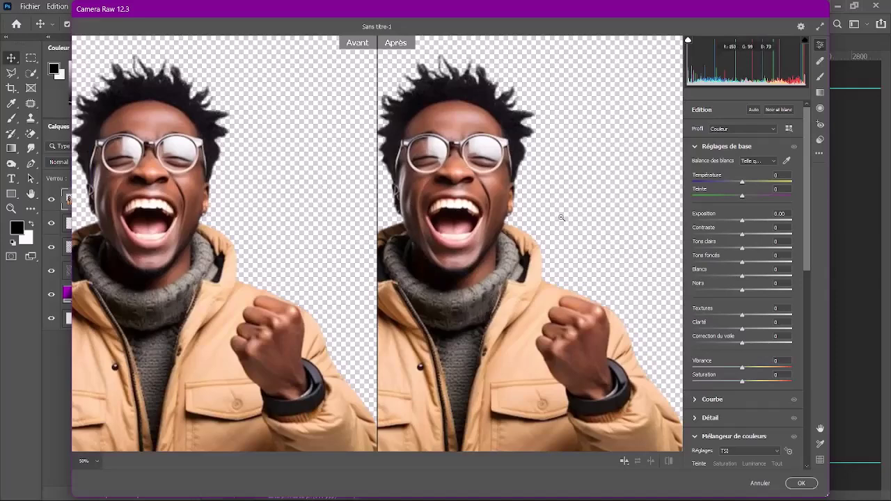
click(820, 428)
drag(514, 280, 562, 252)
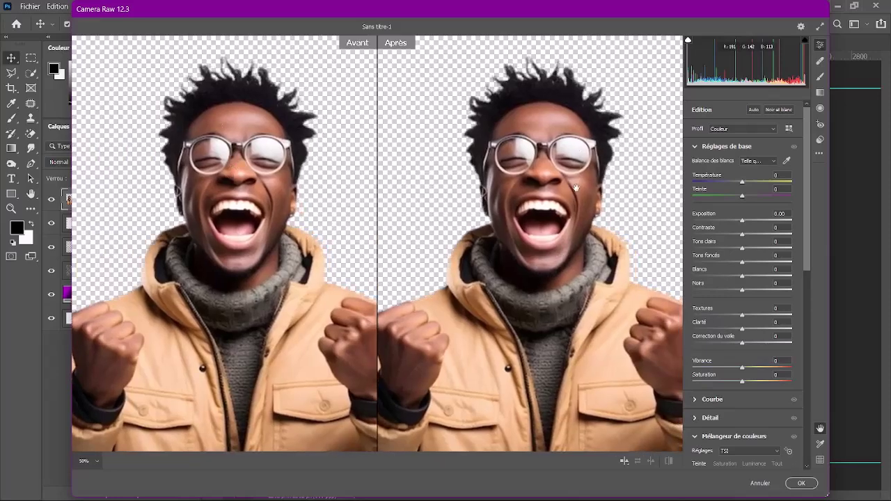
Try the automatic correction on the man's photo and revert it
click(754, 110)
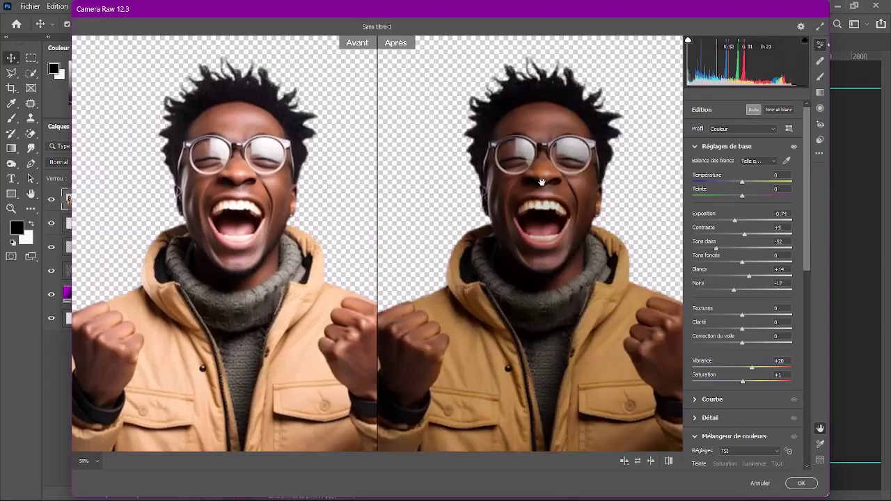
click(752, 111)
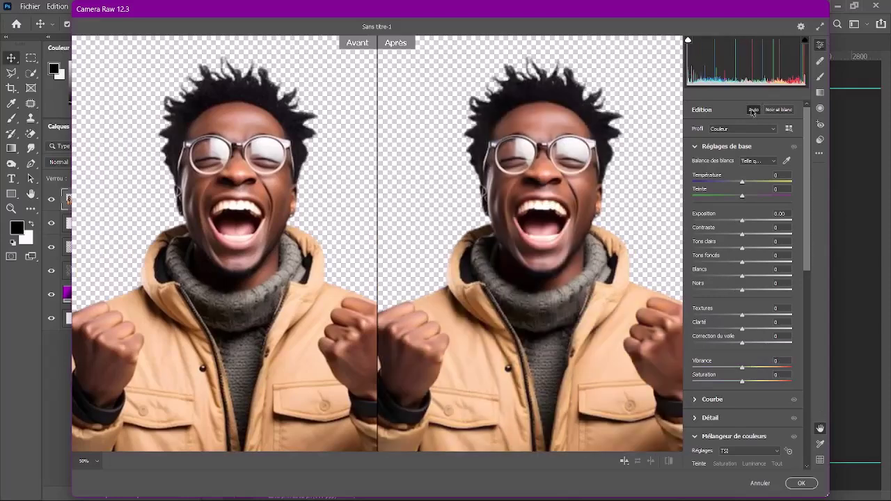
Apply the Fort contraste colour preset and the Claire sharpening (Netteté) preset to the man's photo
click(820, 140)
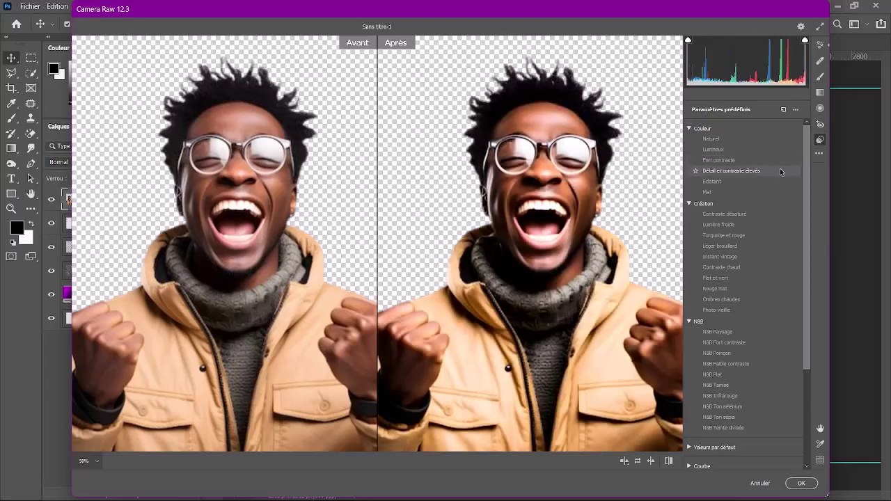
click(784, 164)
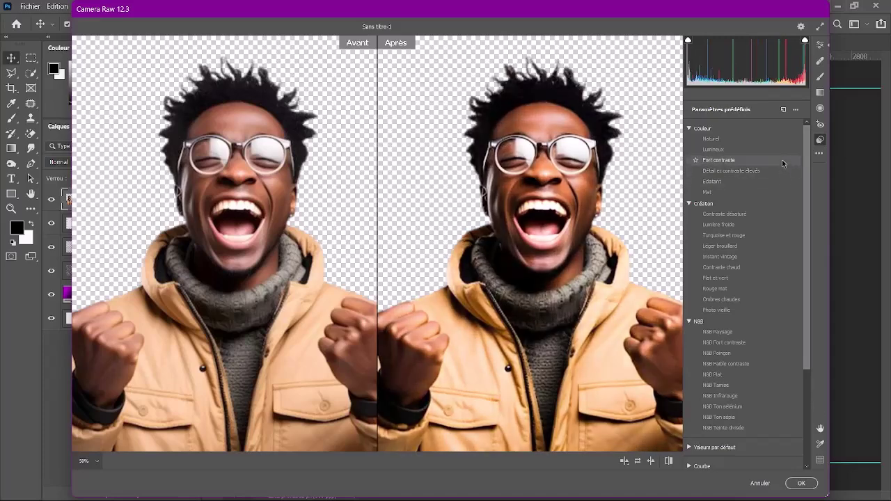
click(783, 167)
scroll(799, 305, down, 5)
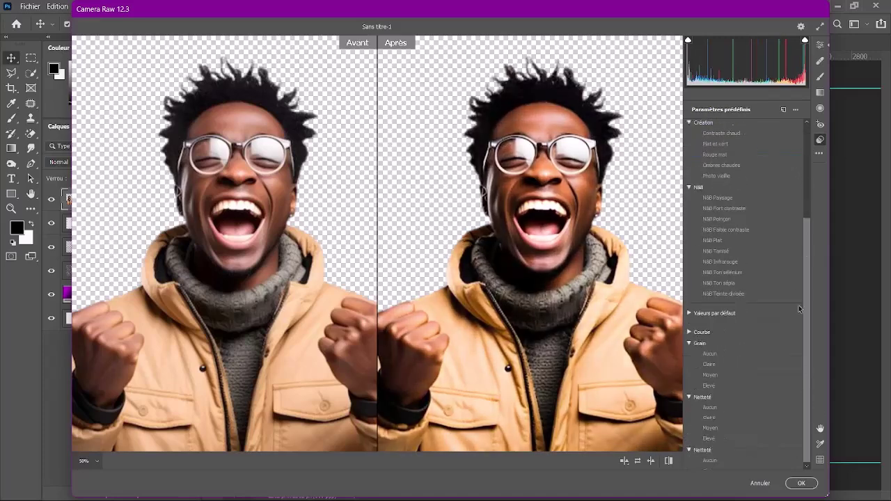
click(728, 417)
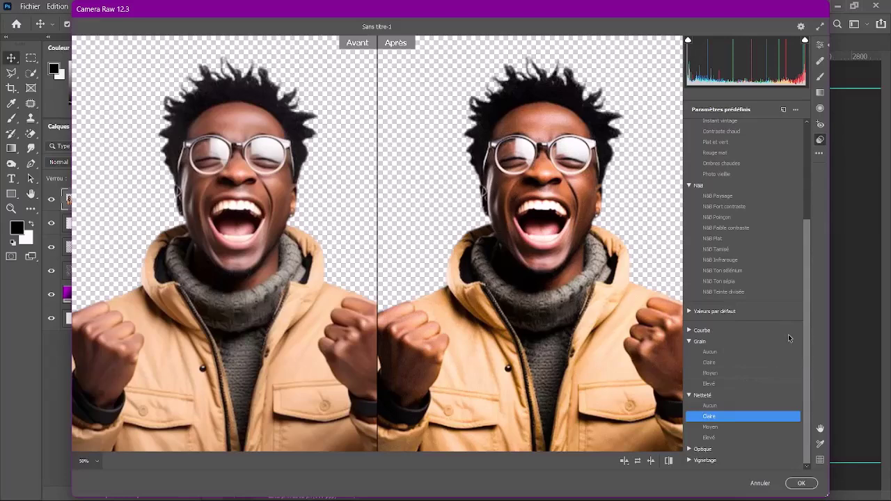
Preview other N&B, Création and Couleur presets on the man, including N&B Faible contraste, Léger brouillard and Lumineux
drag(804, 316, 805, 279)
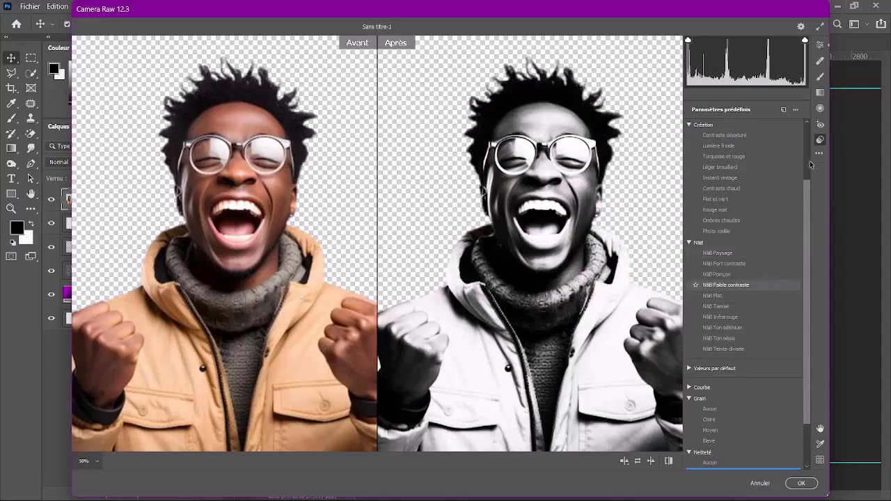
scroll(785, 195, up, 1)
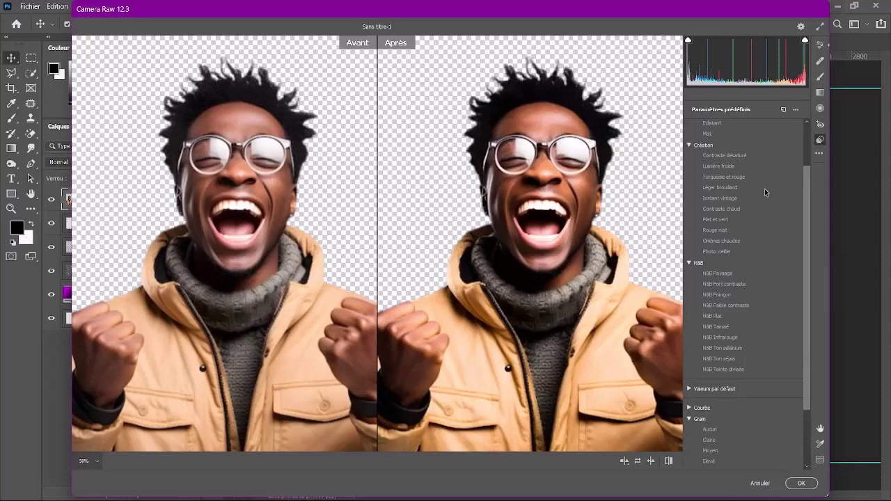
click(765, 189)
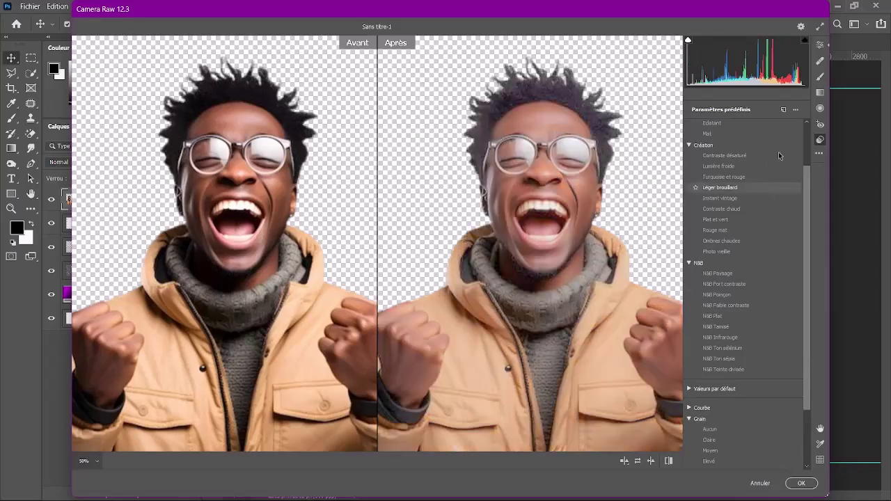
click(771, 158)
scroll(780, 157, up, 3)
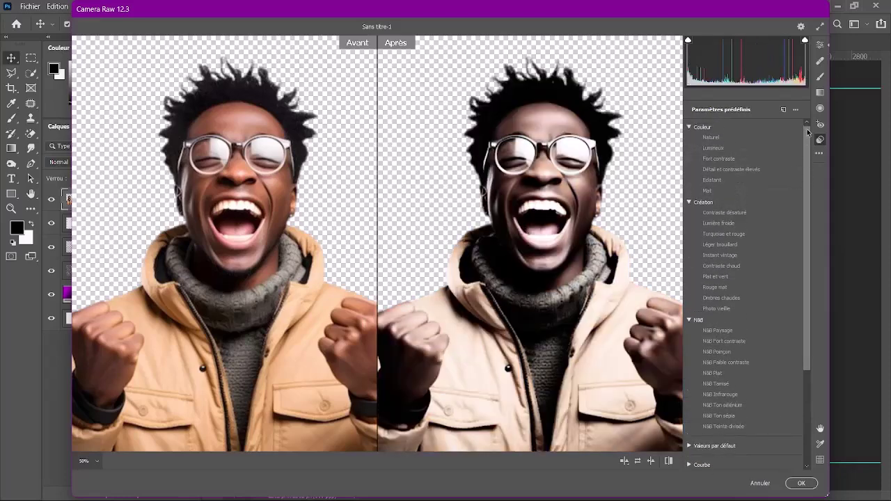
click(764, 137)
click(764, 149)
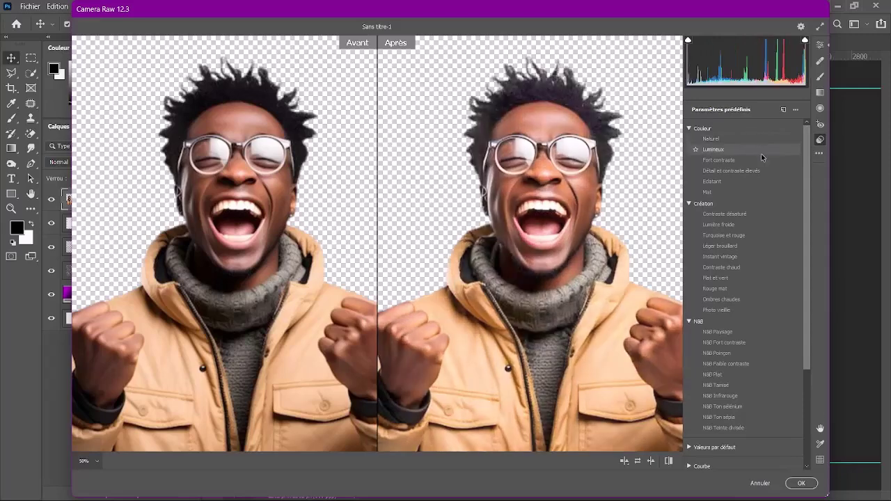
Return to the manual editing settings and set Contraste to +59
click(820, 45)
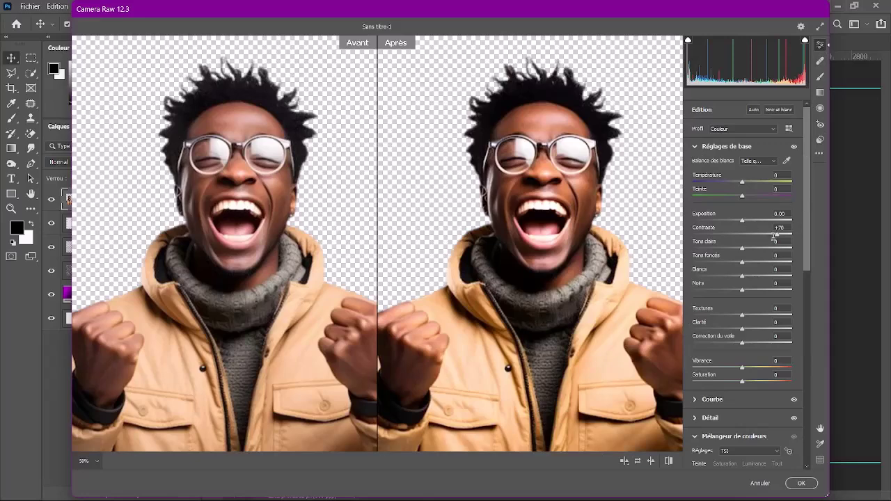
drag(776, 236, 774, 237)
text(0)
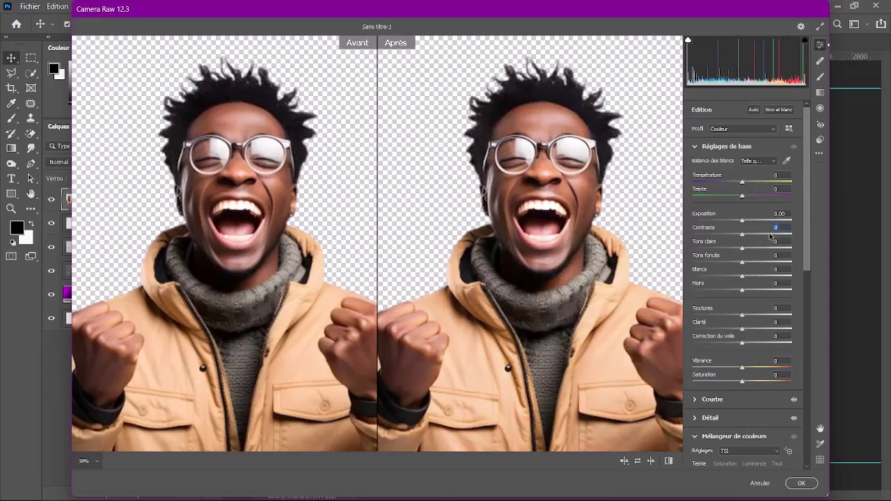
key(ctrl+z)
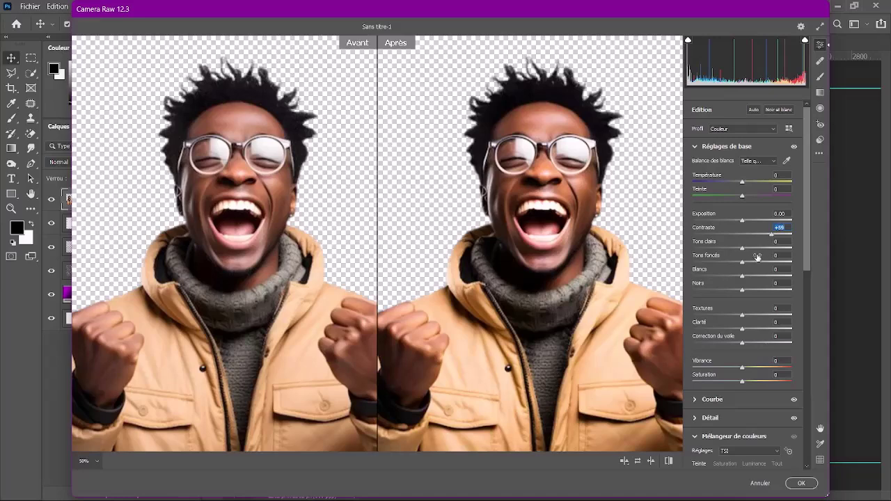
Set Tons clairs to +7 and Tons foncés to -7 in the basic adjustments
click(749, 249)
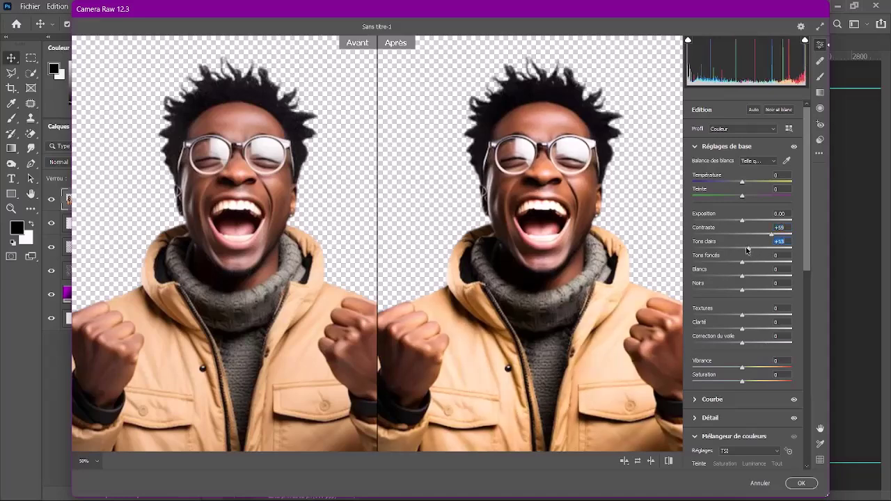
click(745, 249)
click(748, 262)
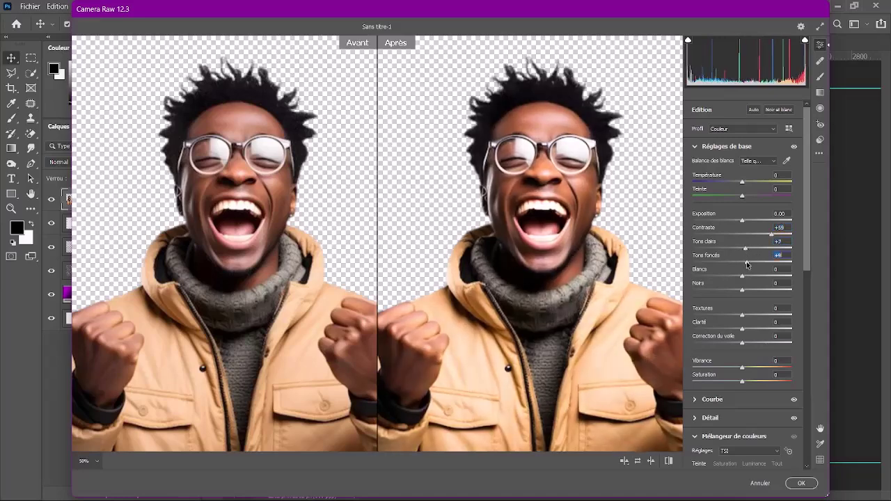
click(736, 264)
click(740, 263)
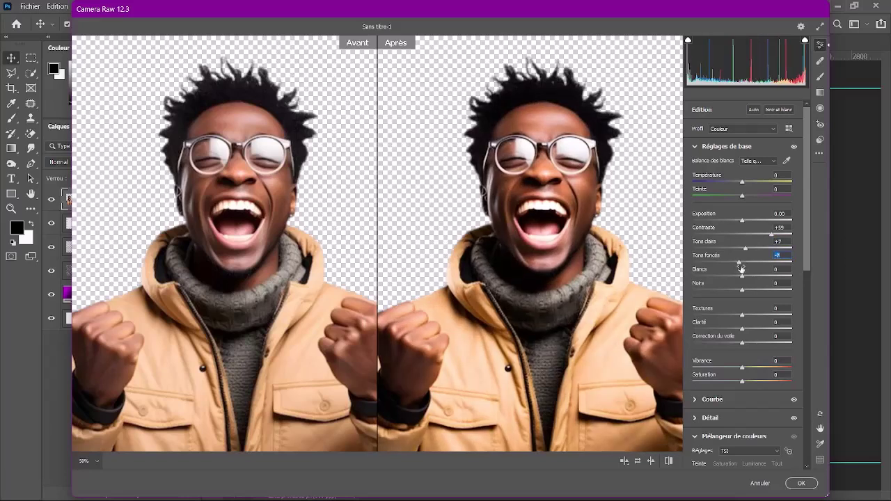
Switch to the Google Meet call in the browser, admit the waiting participant, and return to Camera Raw in Photoshop
mouse_move(353, 491)
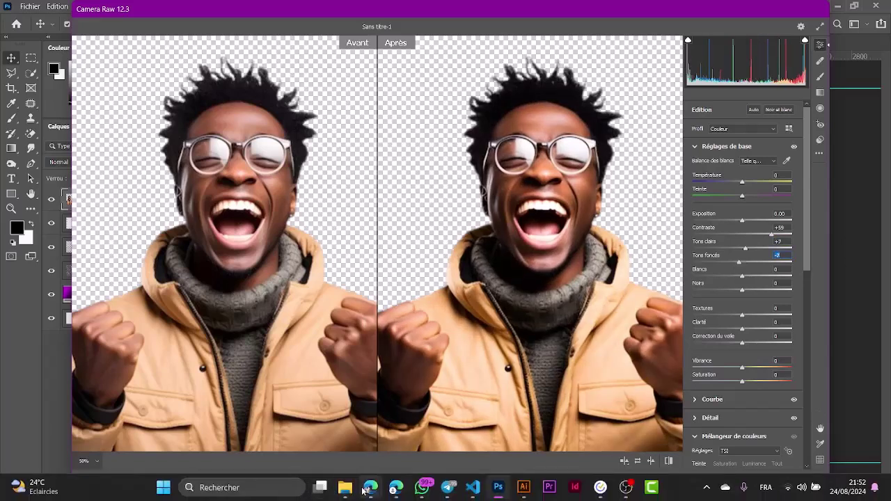
click(428, 425)
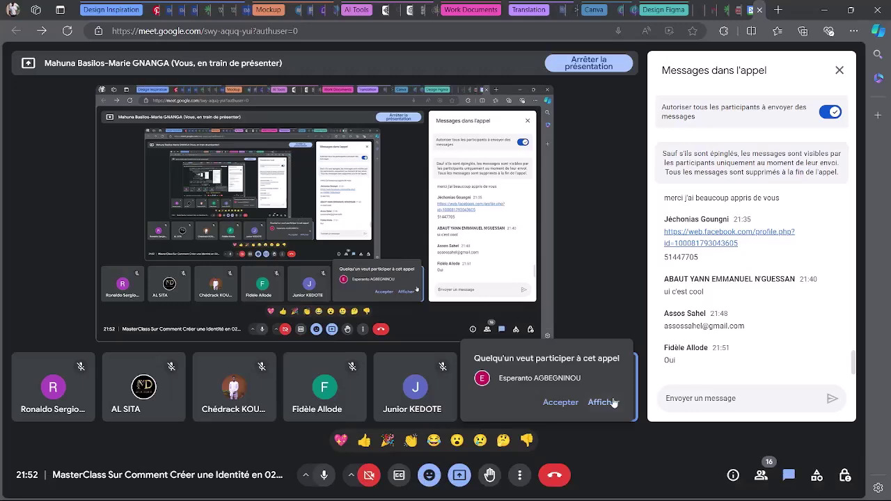
mouse_move(535, 490)
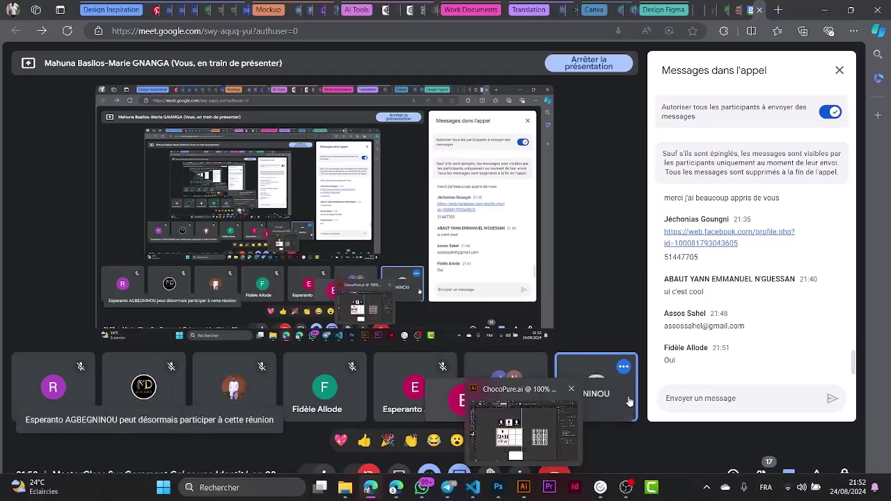
click(499, 488)
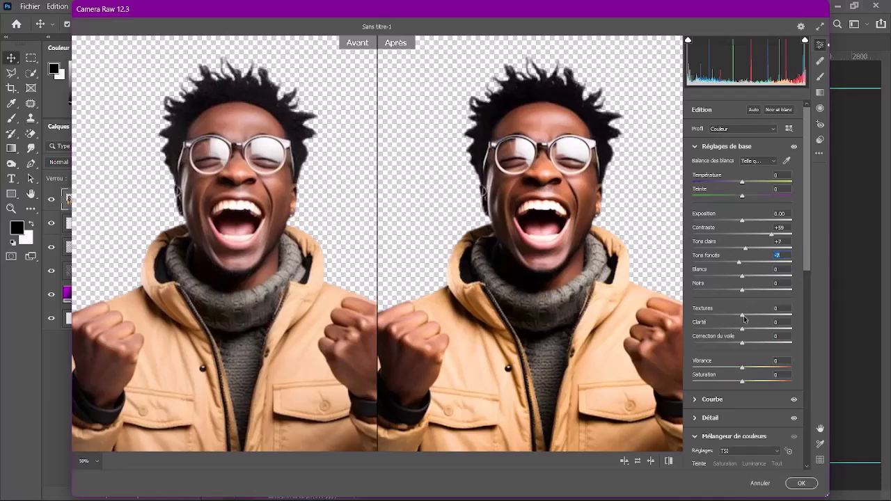
Set Textures to +10 and Clarté to +12 for the man's photo
drag(743, 316, 749, 331)
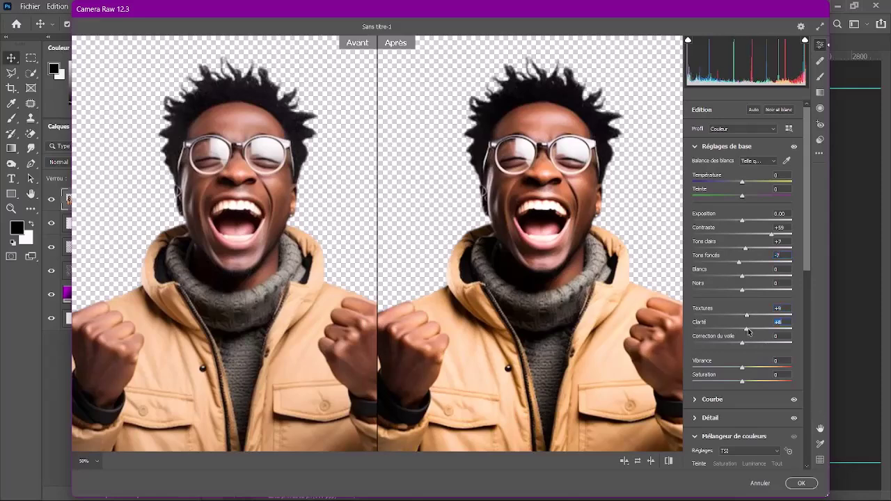
drag(749, 332, 751, 332)
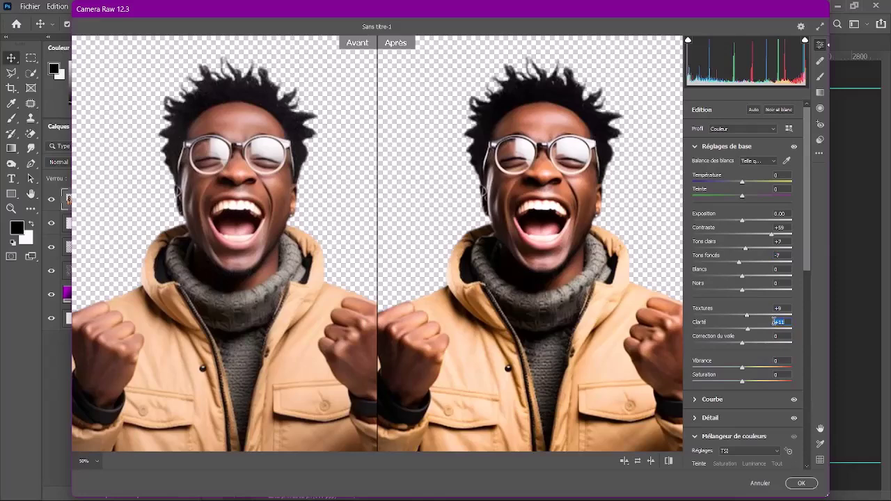
key(Up)
key(Up)
Raise Vibrance and Saturation to +2 each
click(779, 361)
key(Up)
key(Up)
key(Up)
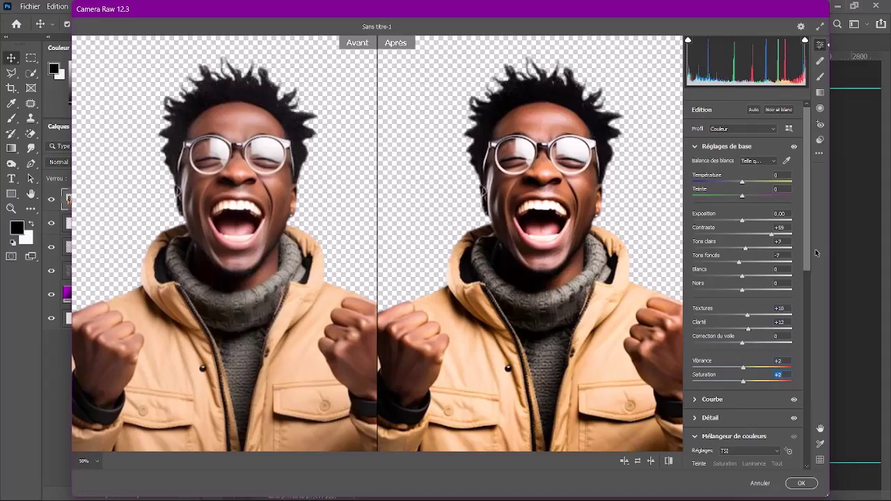
Set Noirs to -2 and the Rouges hue in the colour mixer to -15
drag(807, 253, 810, 264)
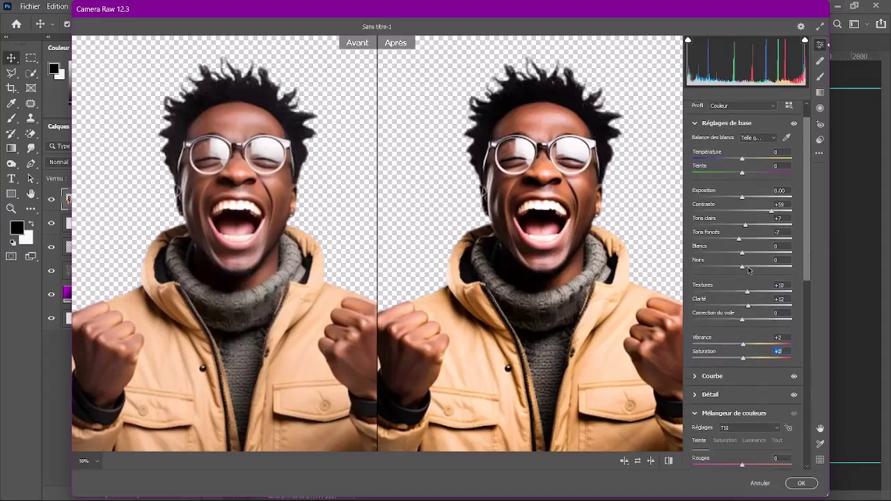
drag(743, 267, 742, 267)
drag(801, 269, 736, 332)
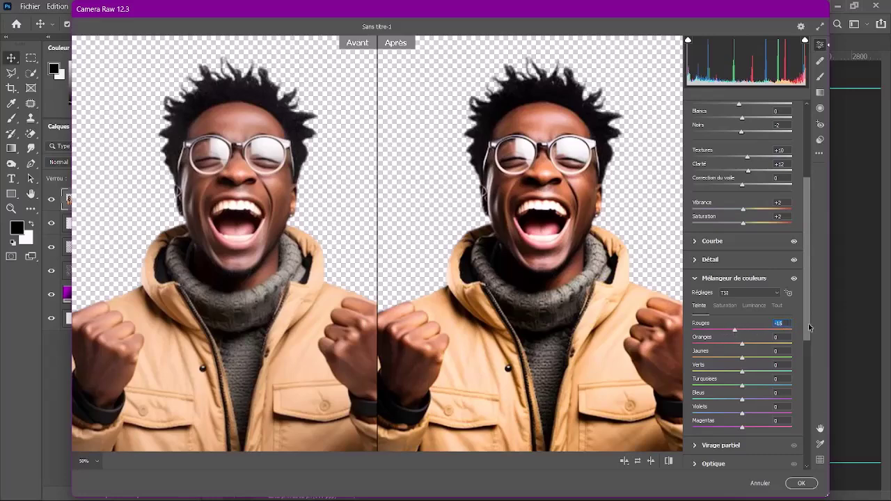
Set the Vignetage effect to +2
drag(809, 323, 758, 392)
click(747, 390)
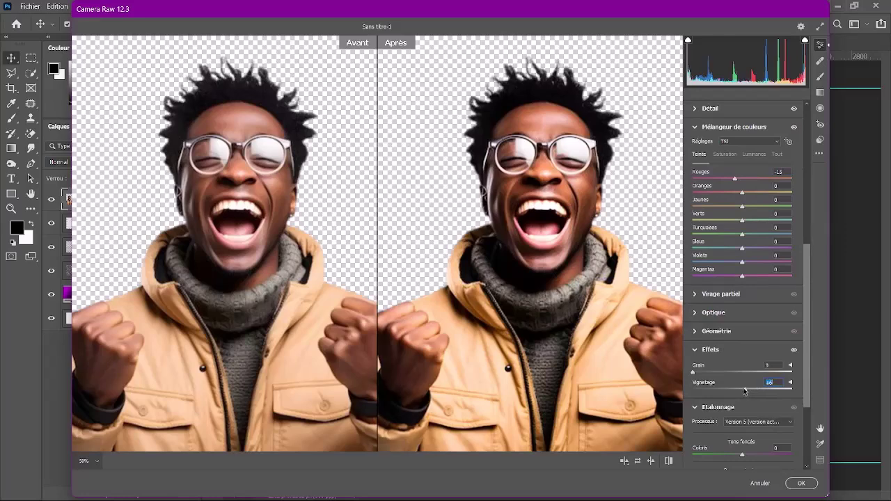
drag(744, 390, 745, 391)
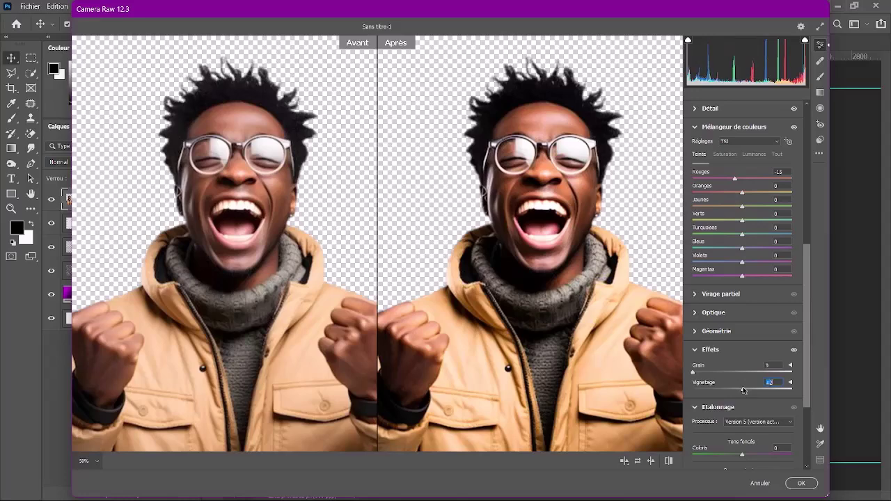
Set the Rouge primaire hue (Teinte) in Etalonnage to -32, trying values down to -36
drag(808, 394, 809, 428)
mouse_move(742, 400)
mouse_down()
mouse_move(758, 399)
mouse_move(733, 397)
mouse_up()
click(743, 402)
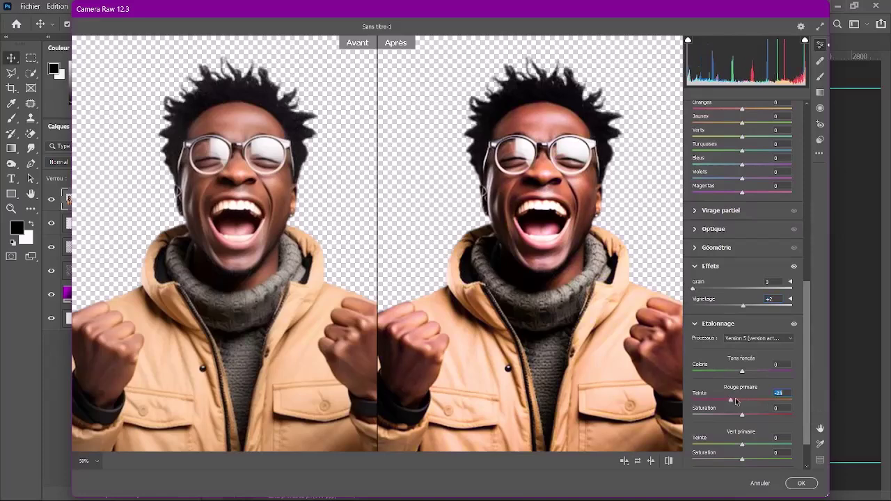
drag(736, 402, 729, 401)
drag(727, 402, 725, 403)
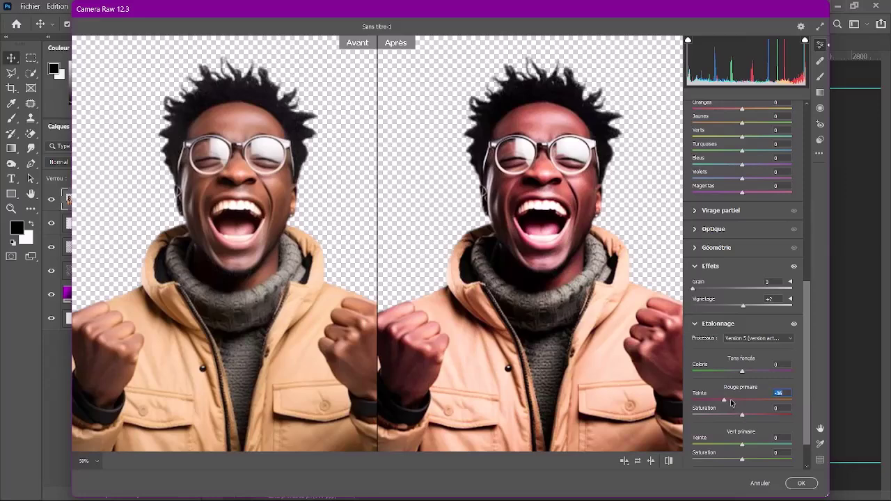
drag(726, 401, 729, 402)
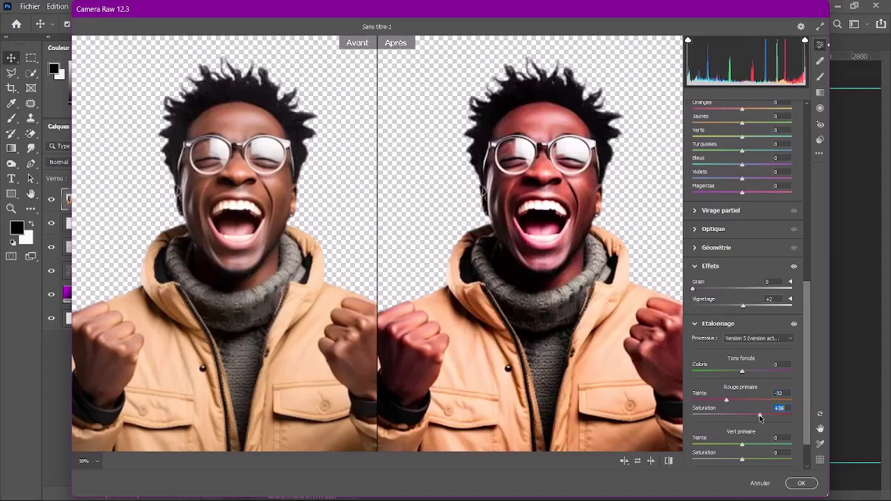
Try a Rouge primaire Saturation of about +17 in Etalonnage
click(754, 415)
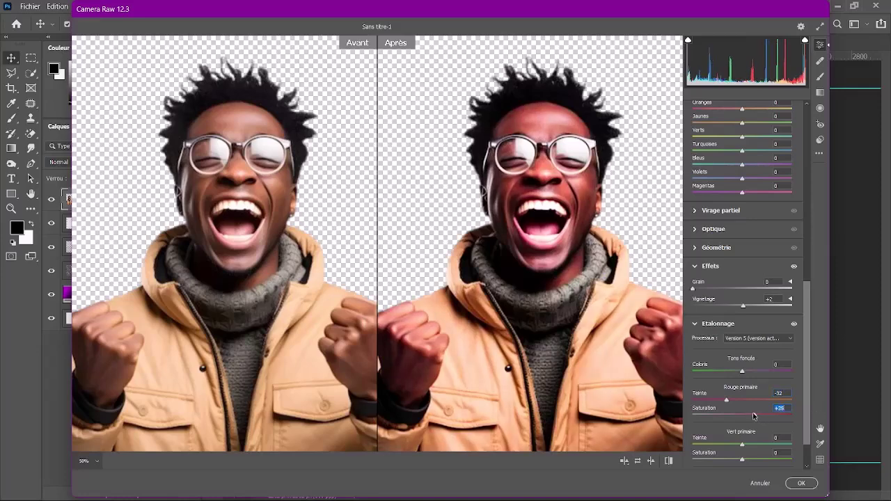
drag(754, 416, 751, 416)
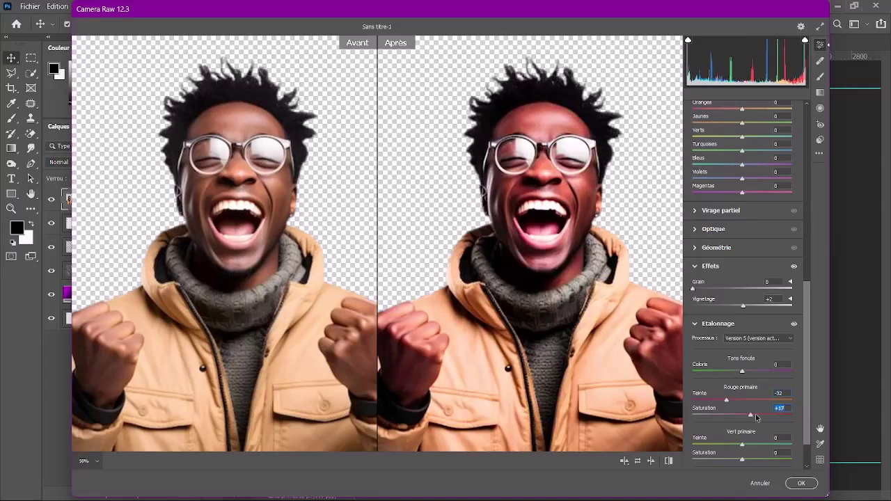
click(755, 415)
Set the Rouge primaire hue (Teinte) to -42 and reset its Saturation to 0
drag(752, 417, 726, 403)
click(722, 402)
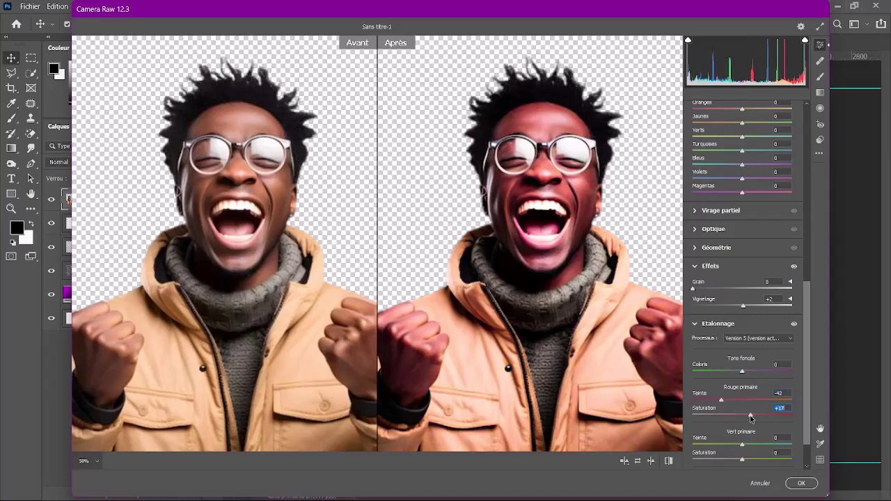
click(752, 414)
scroll(755, 417, up, 1)
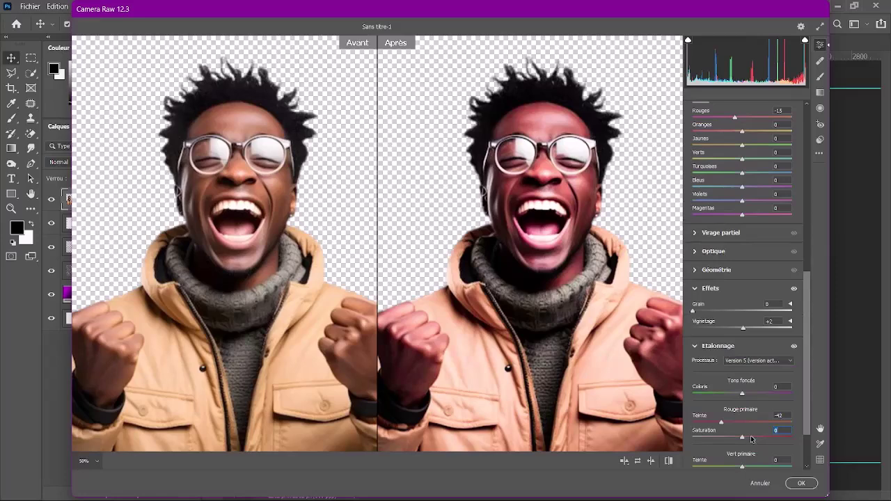
Set the Rouge primaire Saturation in Etalonnage to +19 and apply the Camera Raw filter to the character
click(753, 438)
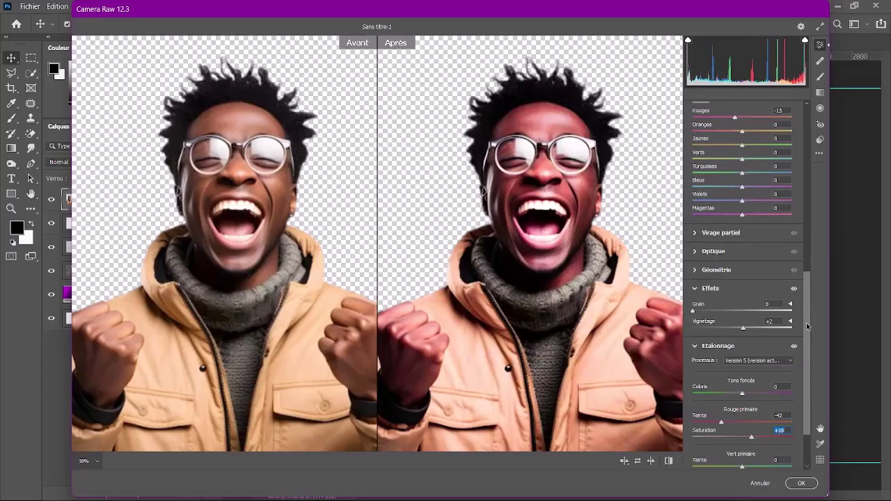
scroll(808, 293, up, 1)
drag(809, 293, 805, 197)
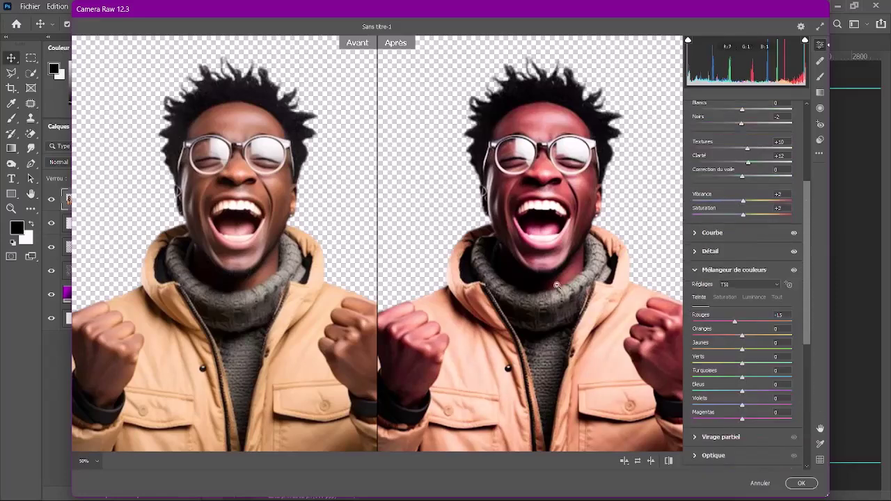
click(802, 484)
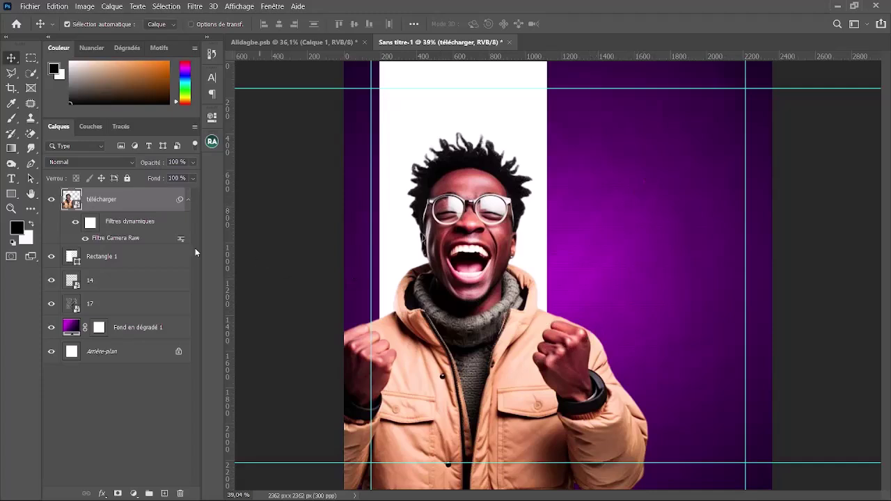
Compare the character with and without the Camera Raw smart filter, leave it enabled, and collapse the layer's filter list
click(84, 239)
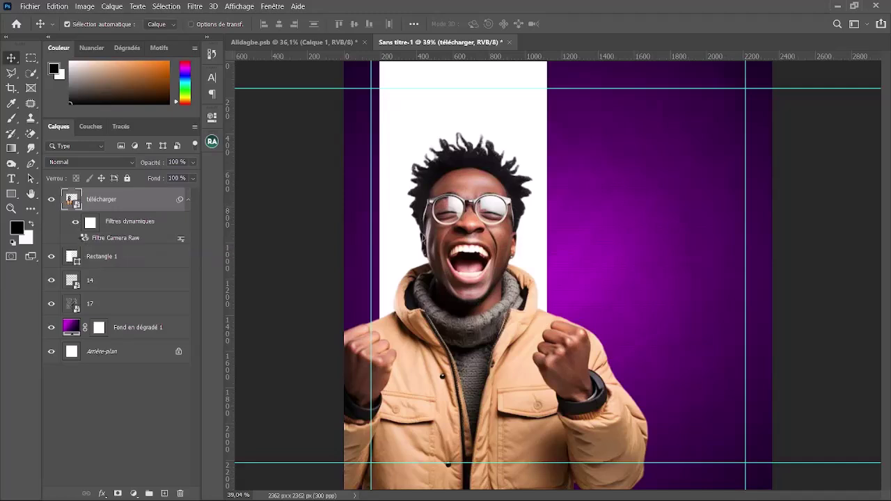
click(85, 238)
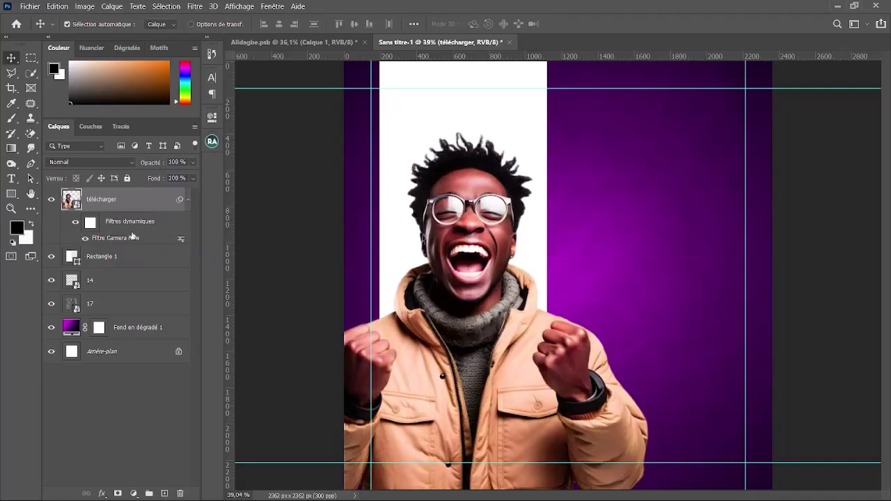
click(189, 202)
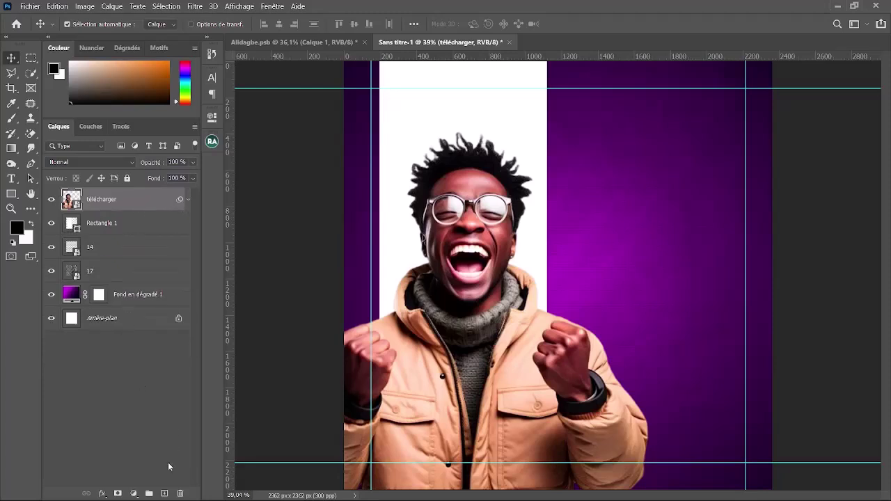
Add a Courbes adjustment layer above the télécharger layer and clip it to that layer
click(134, 494)
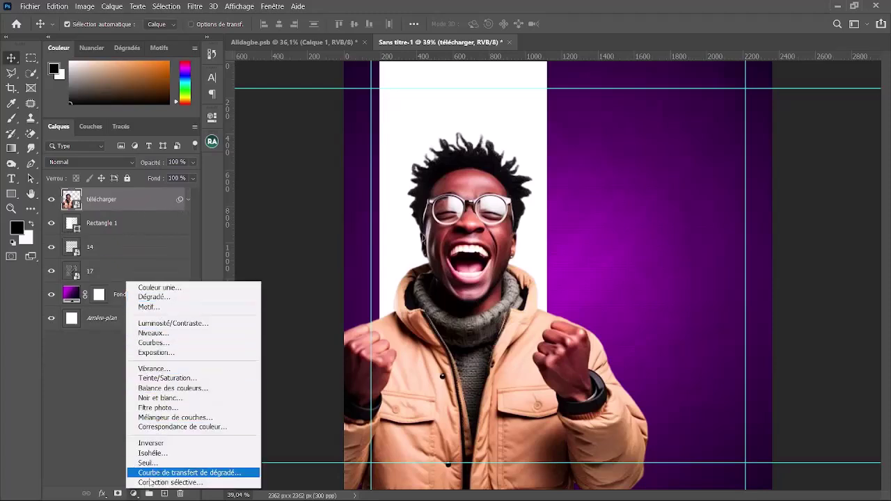
click(133, 494)
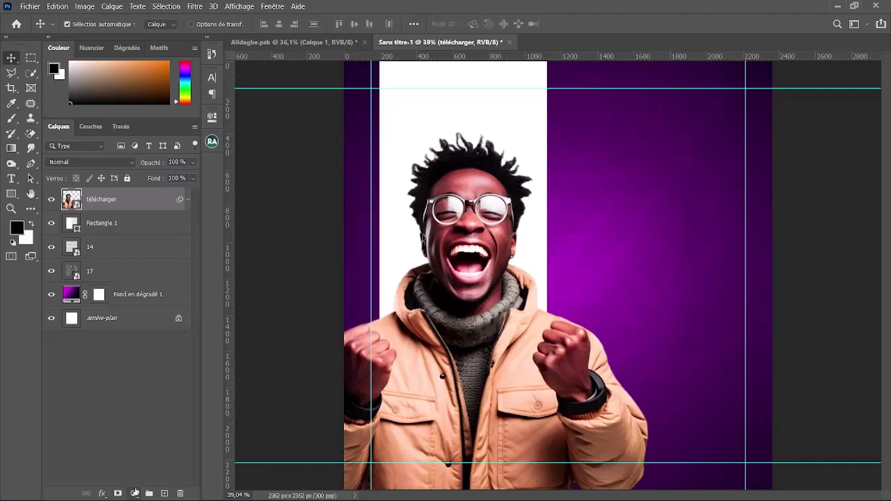
key(ctrl+alt+a)
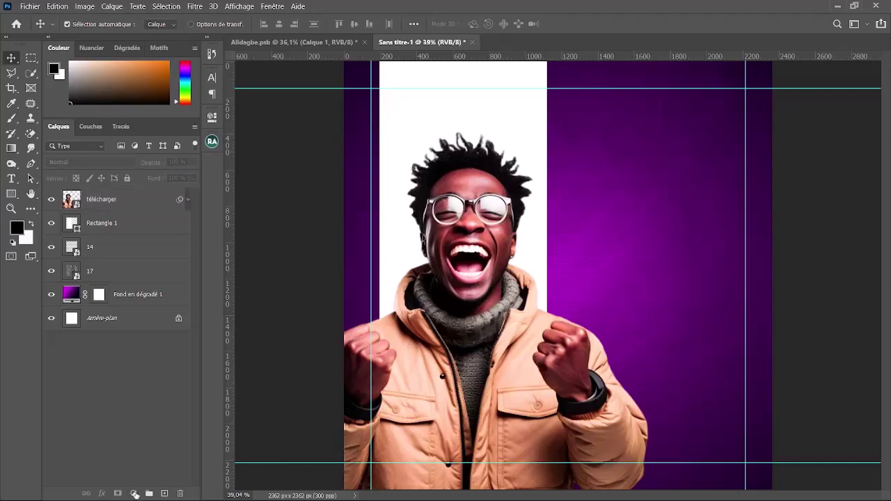
click(134, 493)
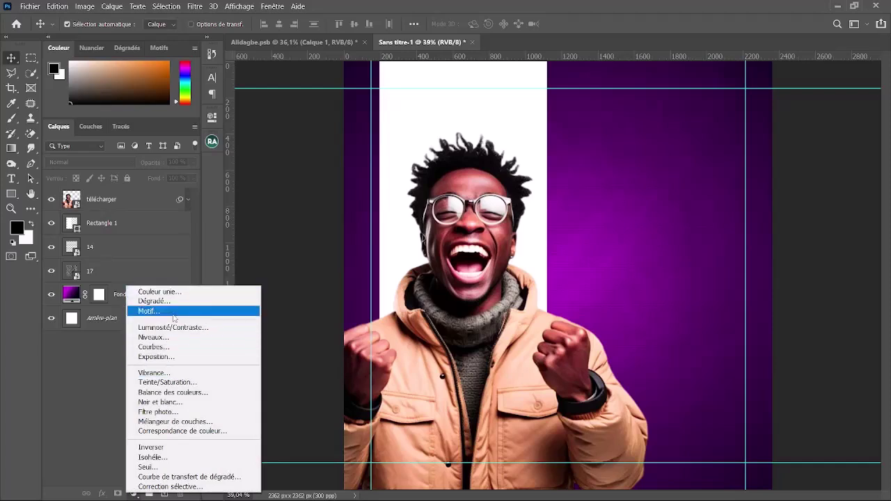
click(189, 347)
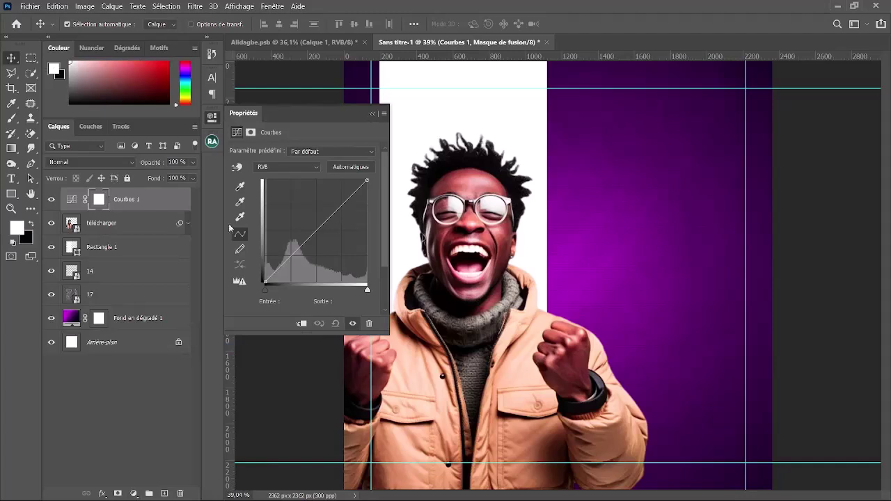
click(300, 326)
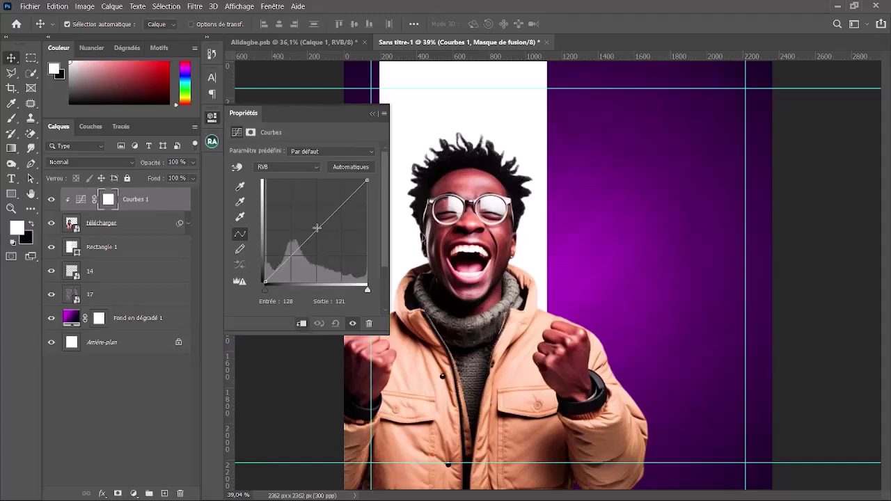
Darken the character with two RVB curve points: input 191 to output 182, and input 135 to output 113
mouse_move(318, 228)
mouse_down()
mouse_move(336, 248)
mouse_move(311, 213)
mouse_move(337, 234)
mouse_move(318, 232)
mouse_move(316, 243)
mouse_move(318, 226)
mouse_up()
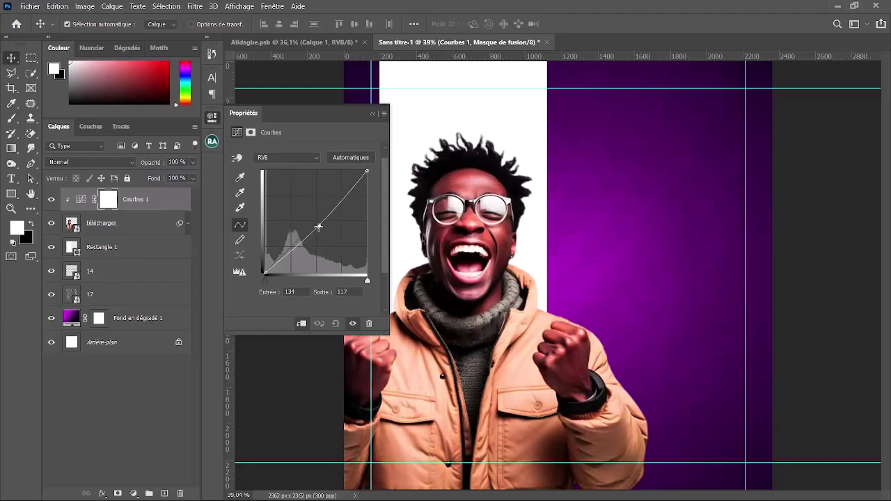
drag(340, 198, 342, 201)
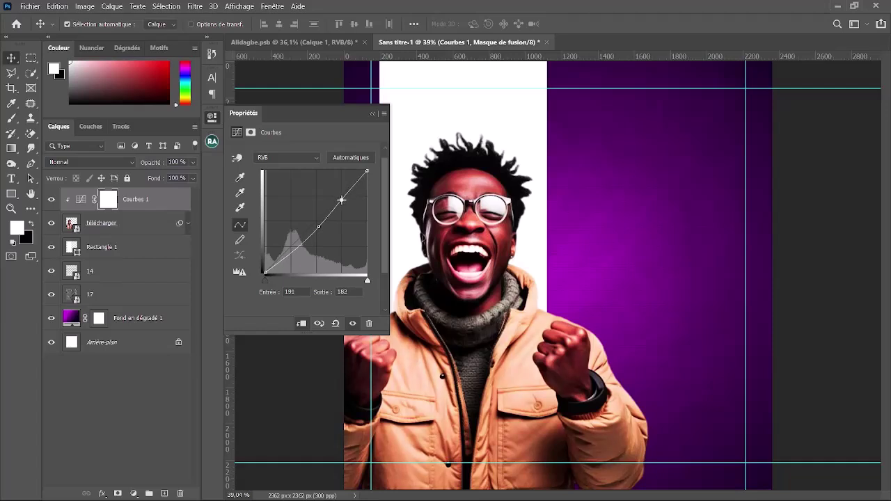
click(314, 225)
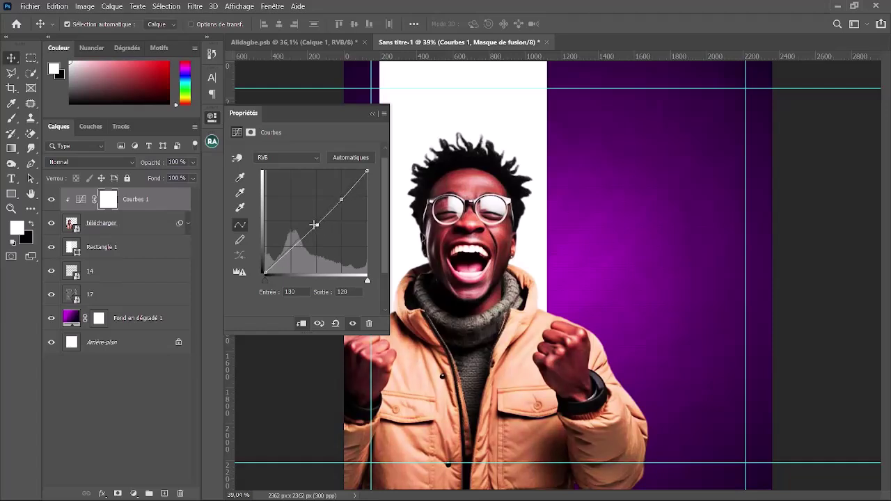
drag(314, 224, 317, 227)
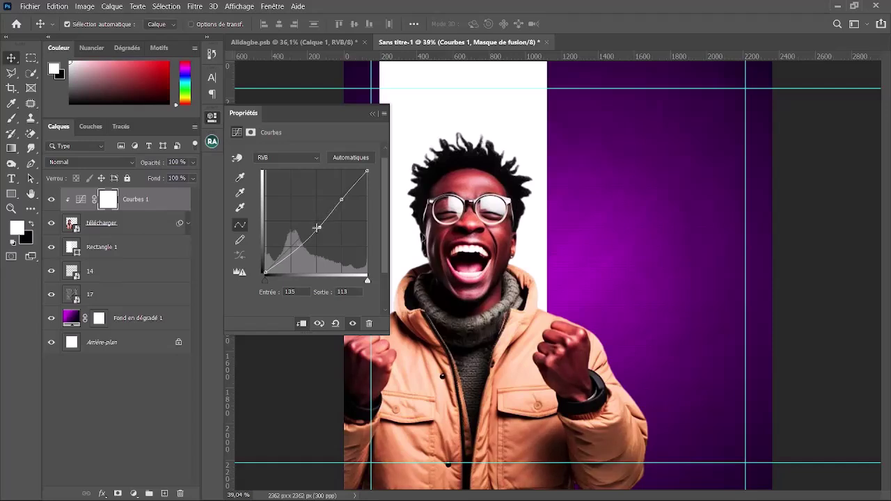
click(372, 113)
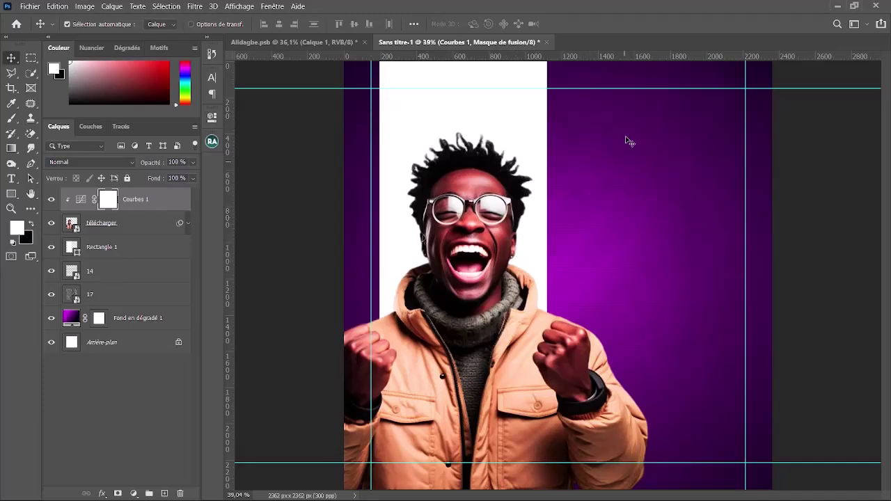
scroll(640, 214, down, 2)
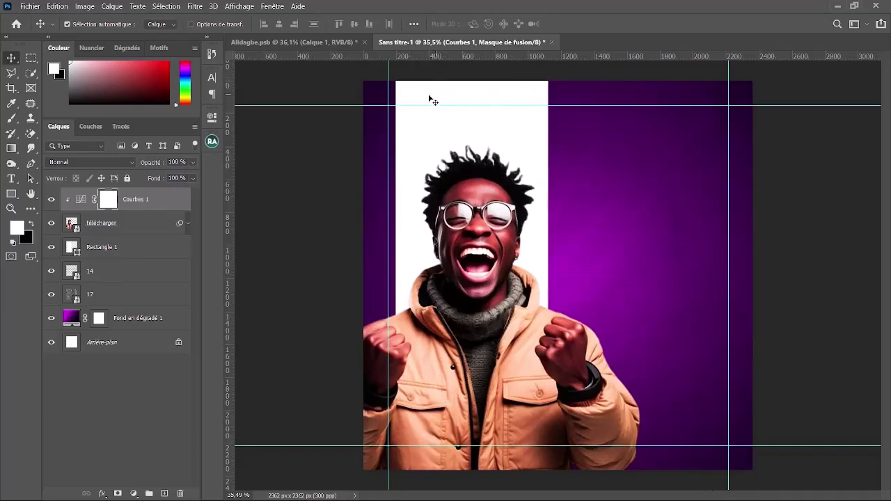
Switch to the Pinterest flyer inspiration page in Edge and enter "back" as the start of a search
mouse_move(366, 491)
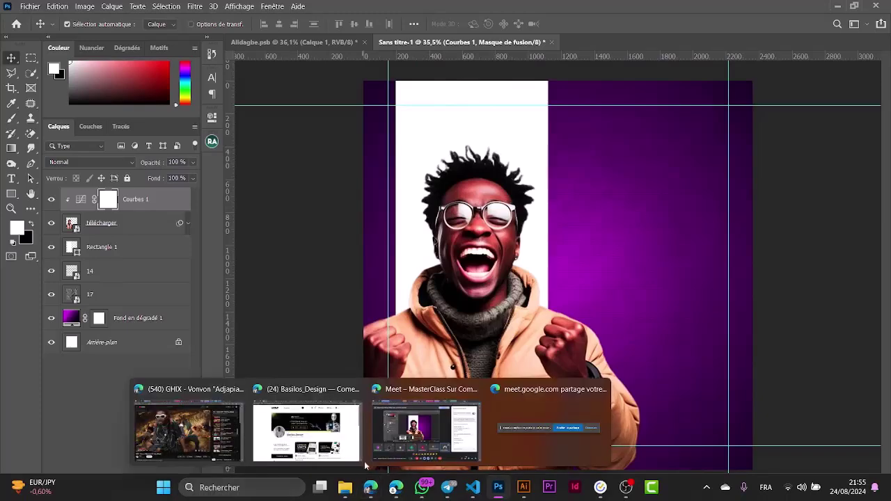
click(376, 429)
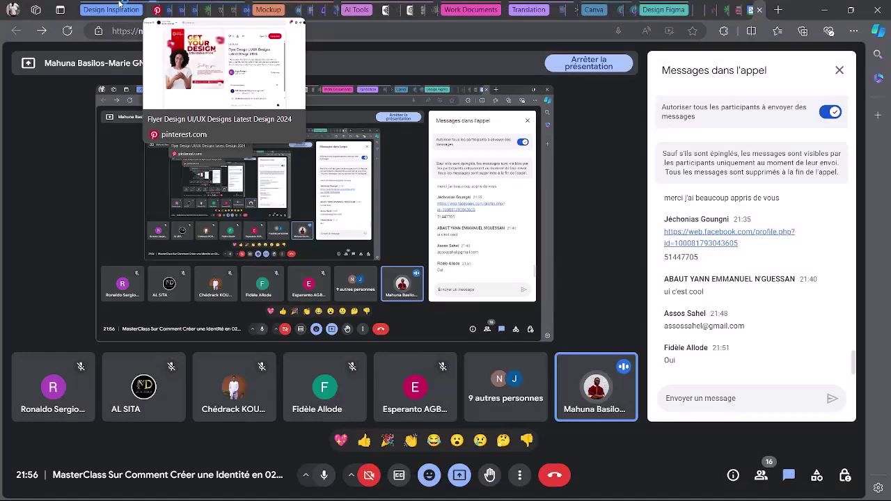
click(158, 10)
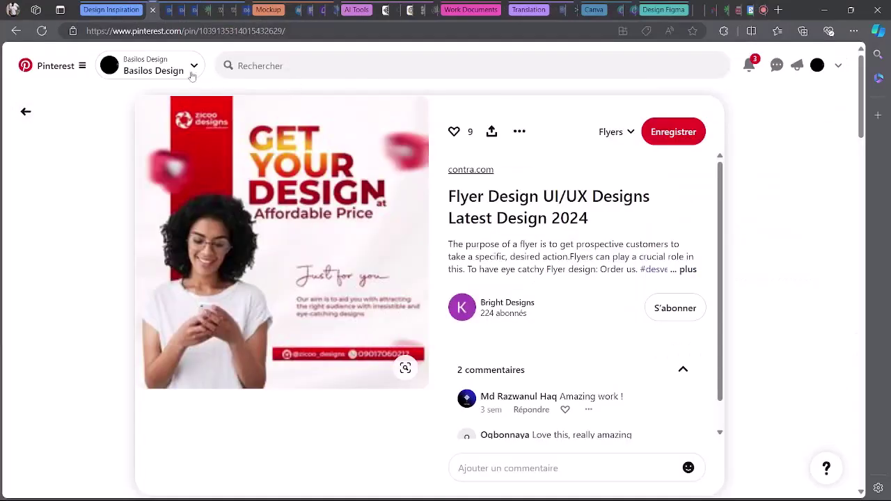
click(282, 65)
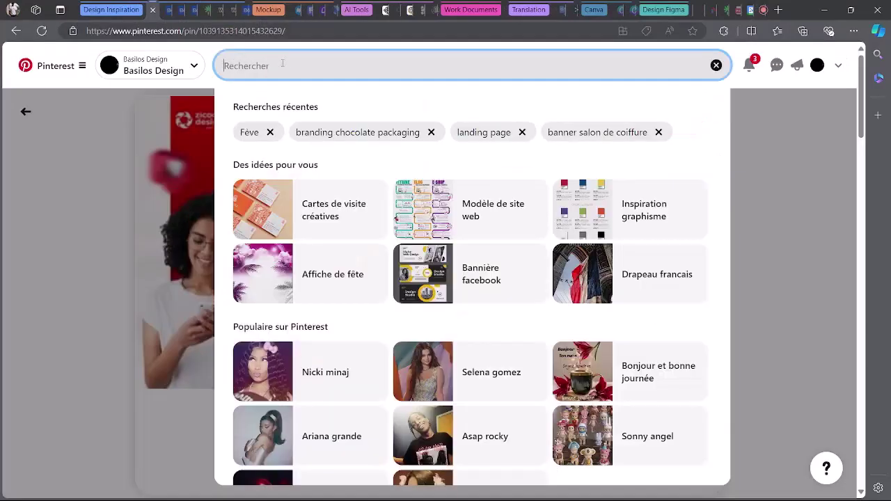
text(back)
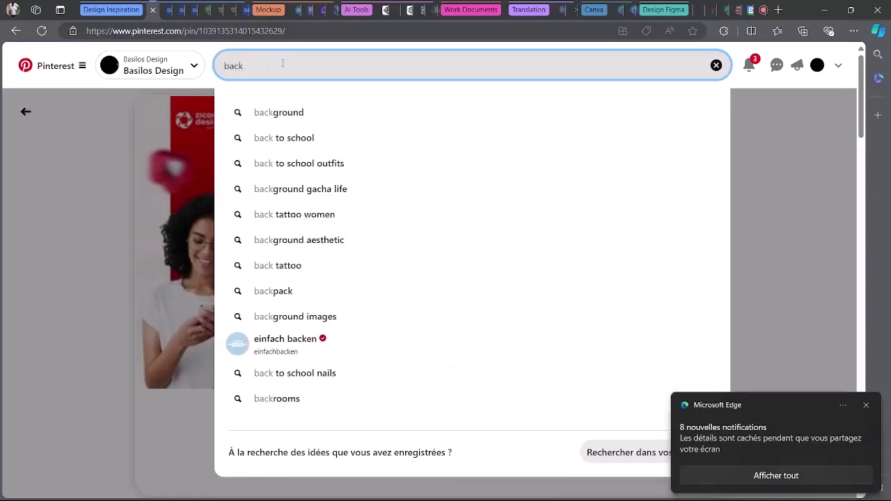
Search Pinterest for "background design africa" and browse the resulting patterns
text(ground)
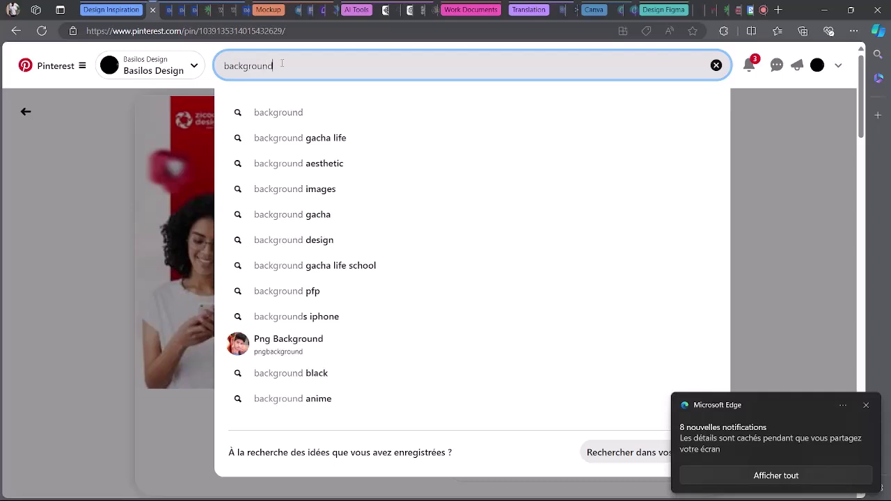
text( design)
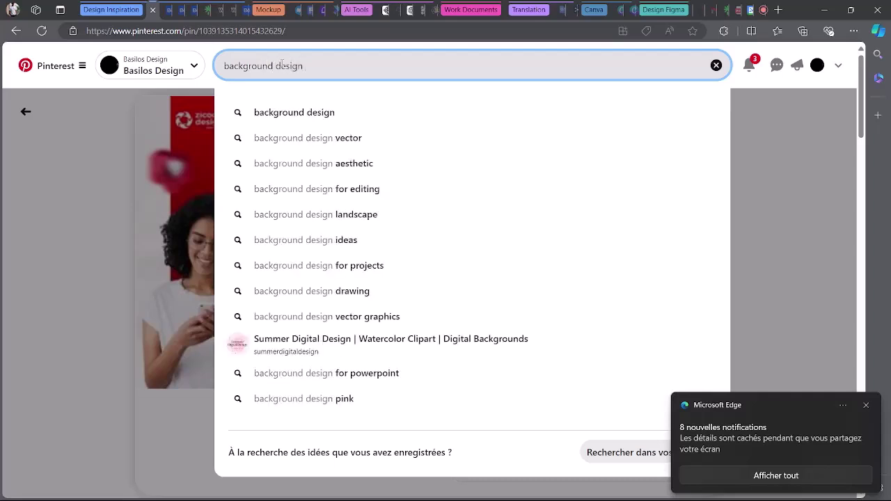
text( africa)
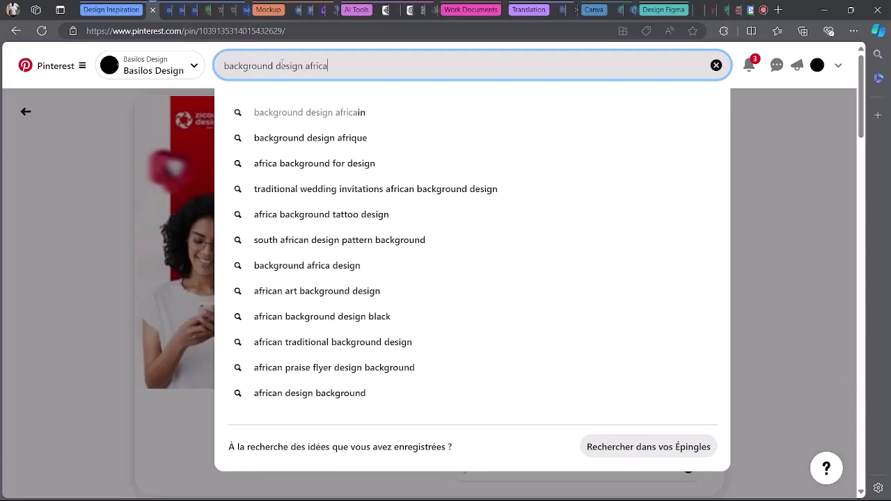
key(Return)
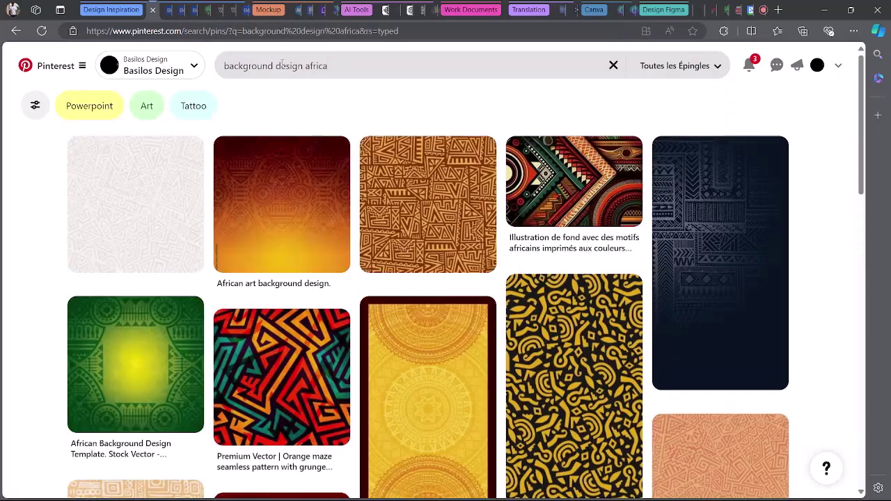
scroll(862, 147, down, 2)
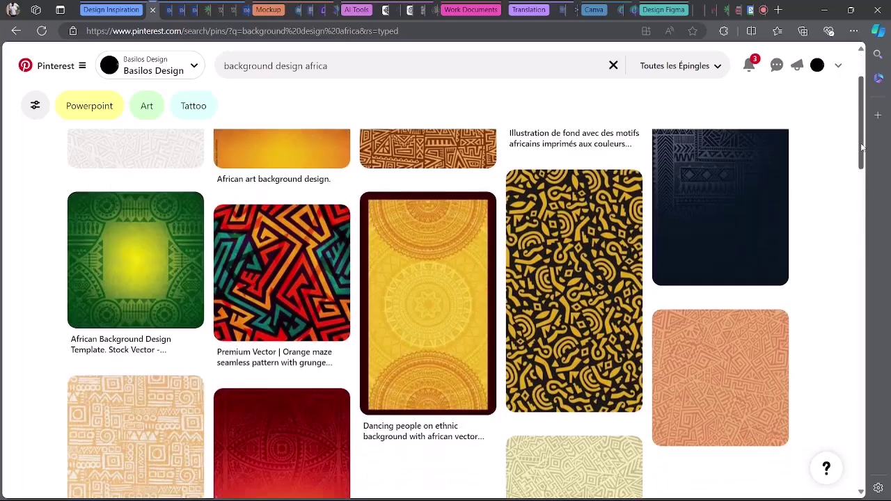
drag(862, 146, 856, 378)
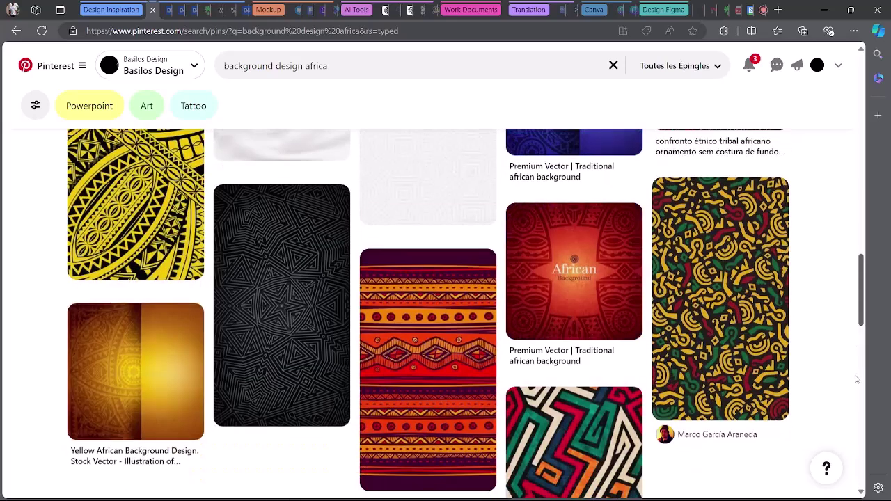
Try refining the search to "background design africa voilet", and return to the "background design africa" results
click(356, 66)
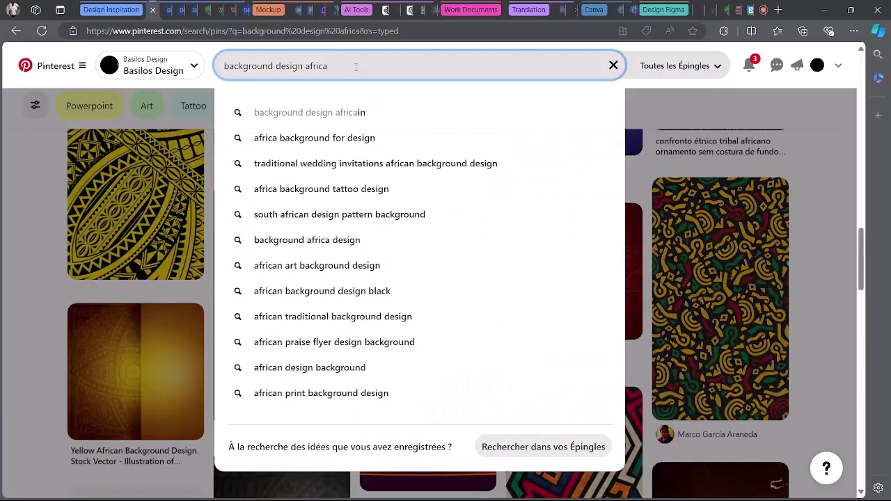
text(volet)
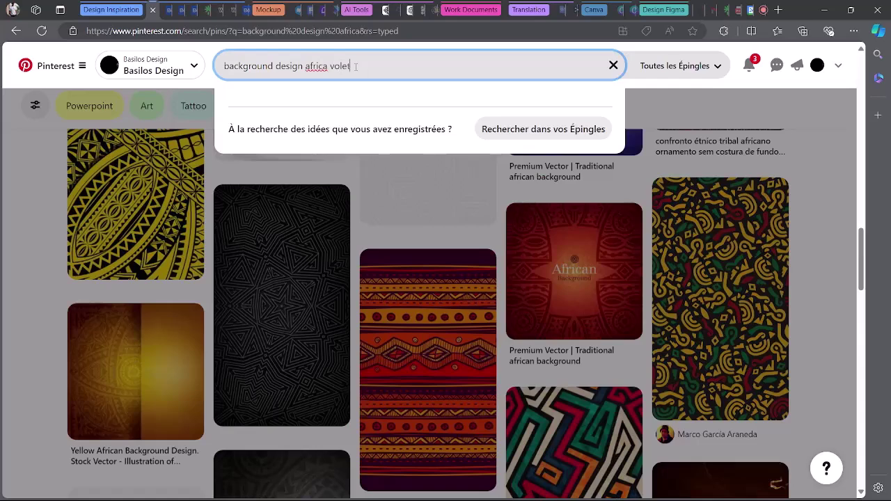
key(Return)
click(342, 66)
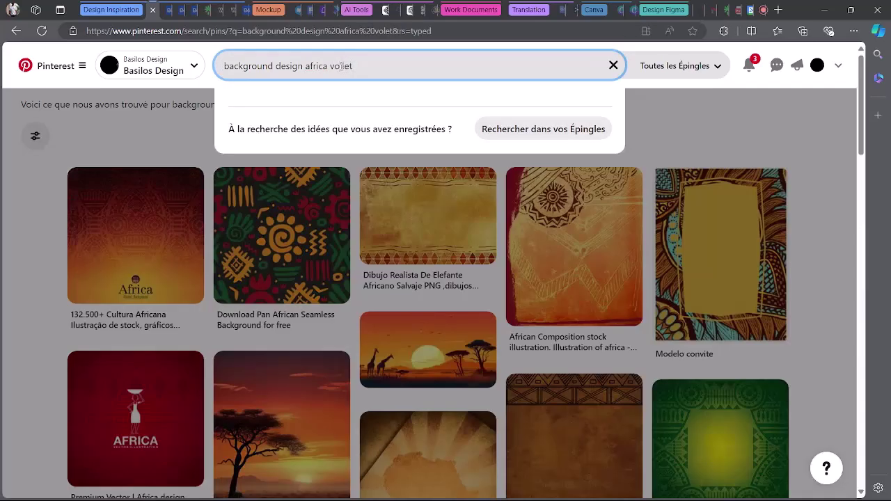
text(i)
key(Return)
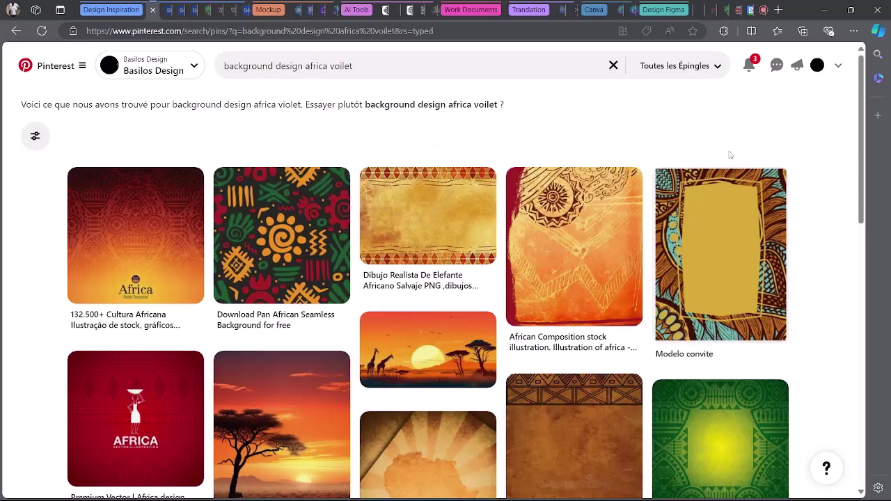
scroll(730, 154, down, 10)
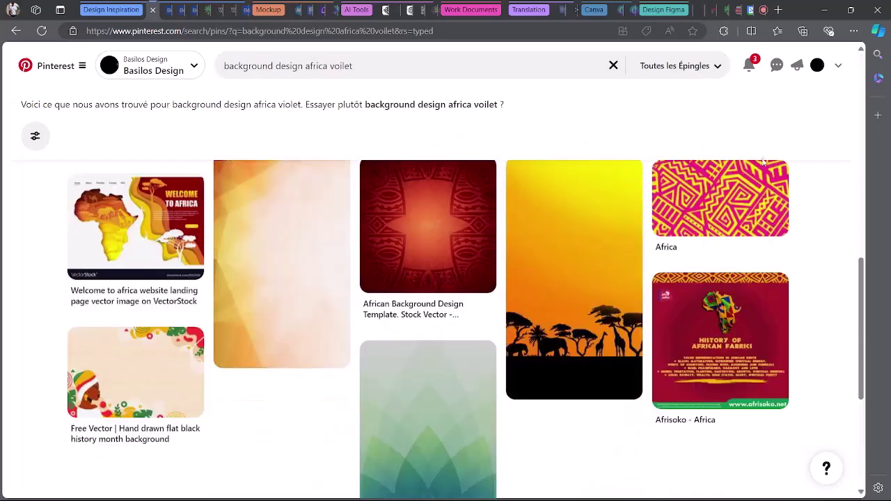
scroll(815, 216, down, 10)
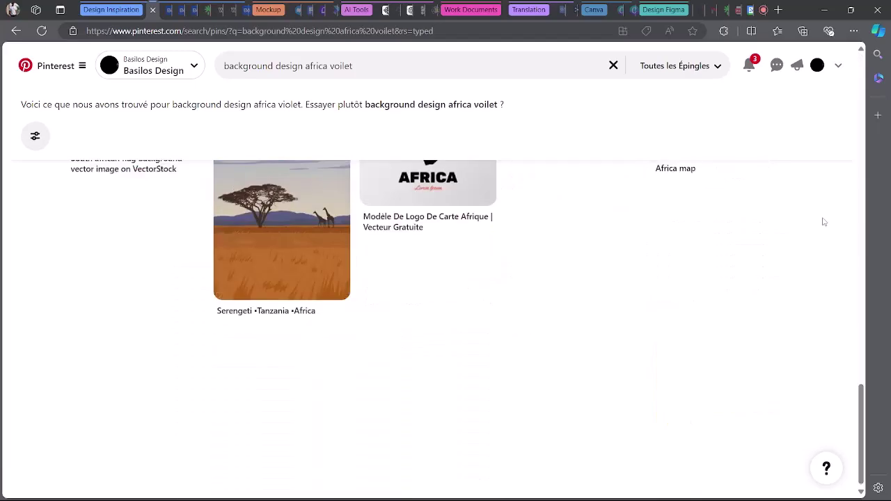
click(16, 30)
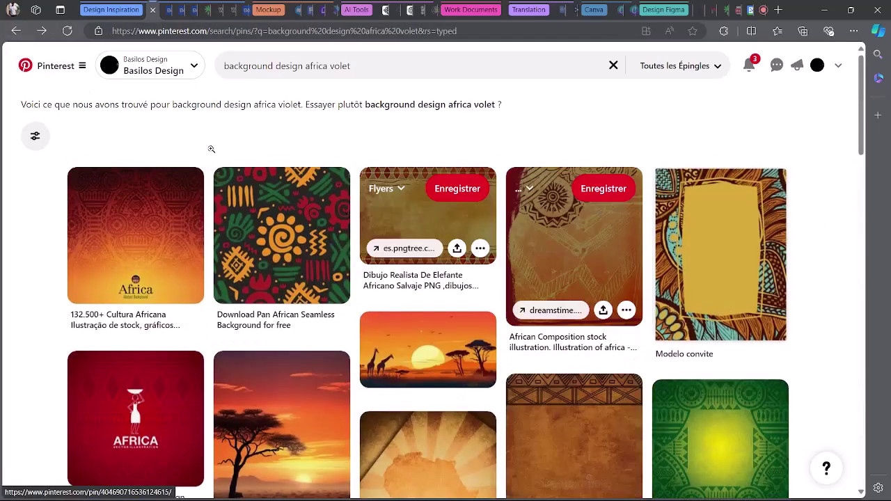
click(17, 30)
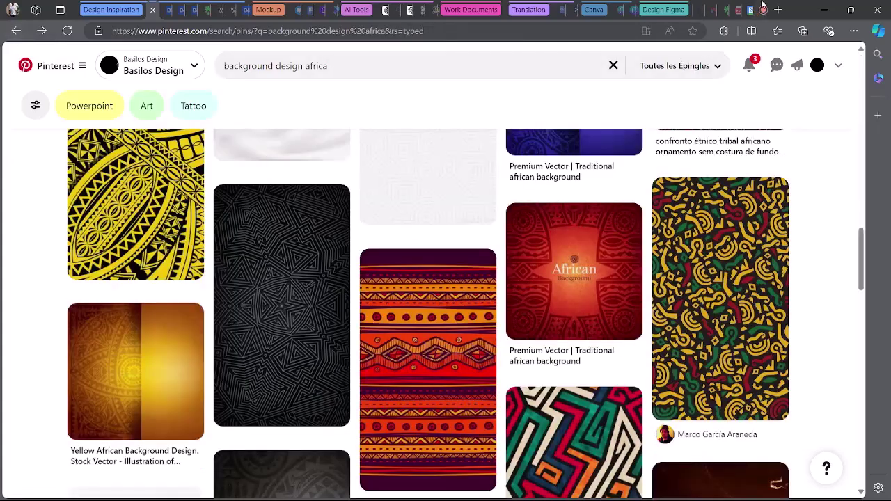
Switch to the Google Meet call, admit the waiting participant, and return to the Pinterest results
click(763, 8)
click(562, 407)
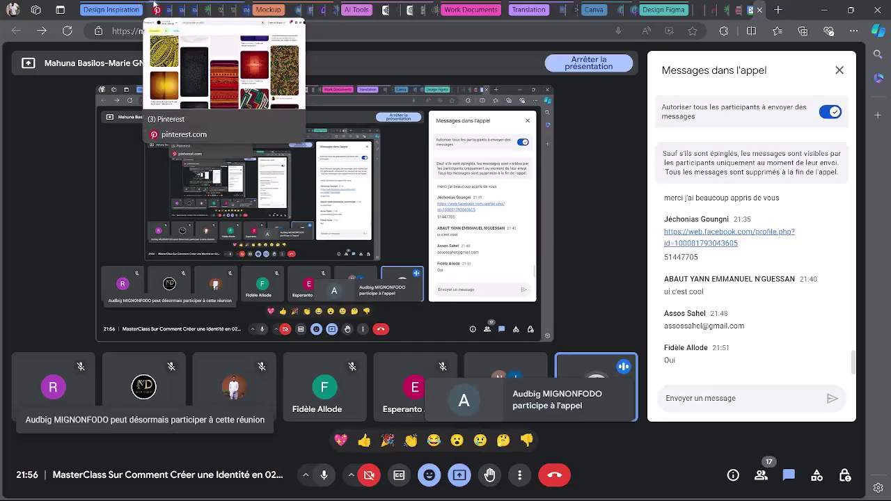
click(156, 9)
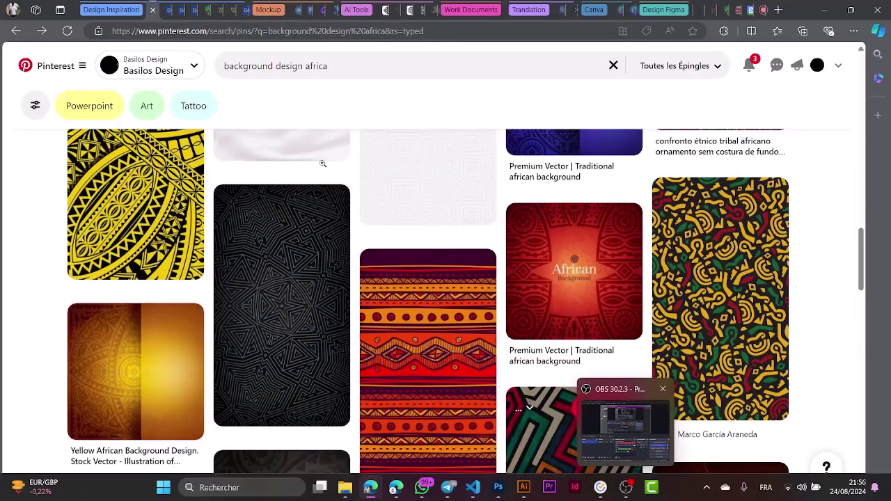
Look through the African background results and download the "Native American Brushes" pattern image
scroll(527, 346, up, 3)
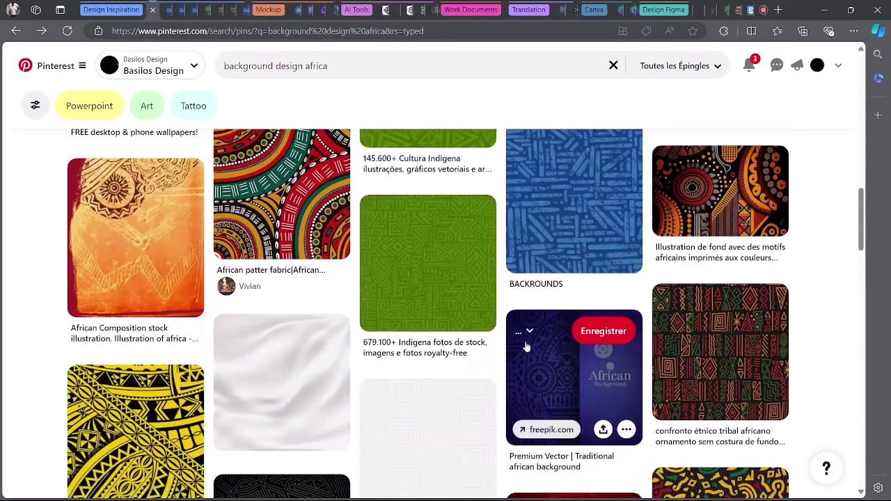
scroll(528, 346, down, 2)
scroll(524, 340, down, 5)
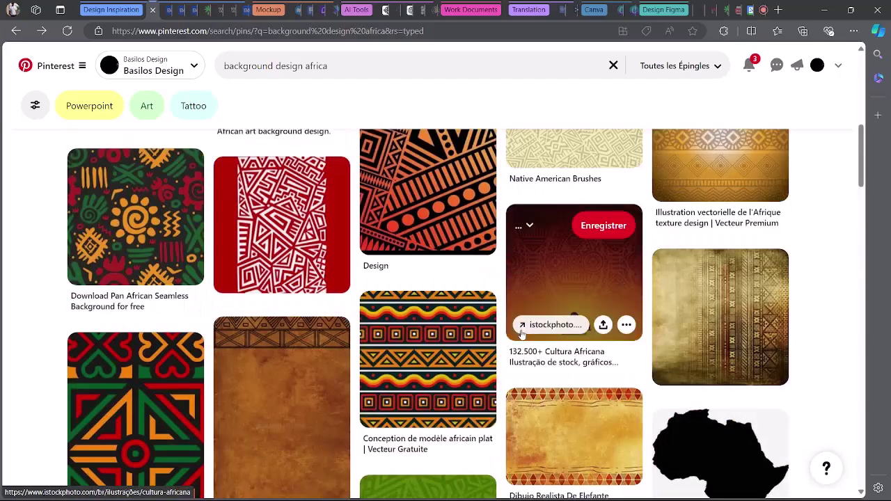
scroll(523, 333, up, 5)
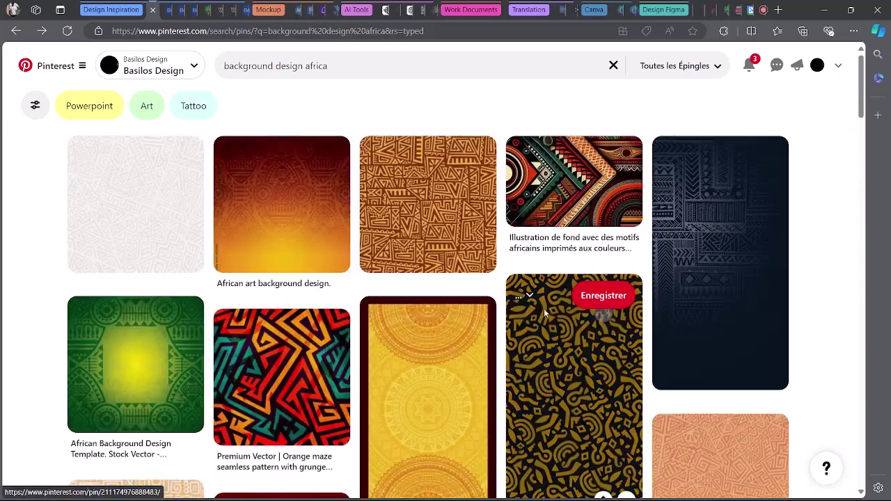
scroll(843, 312, down, 2)
scroll(842, 312, down, 3)
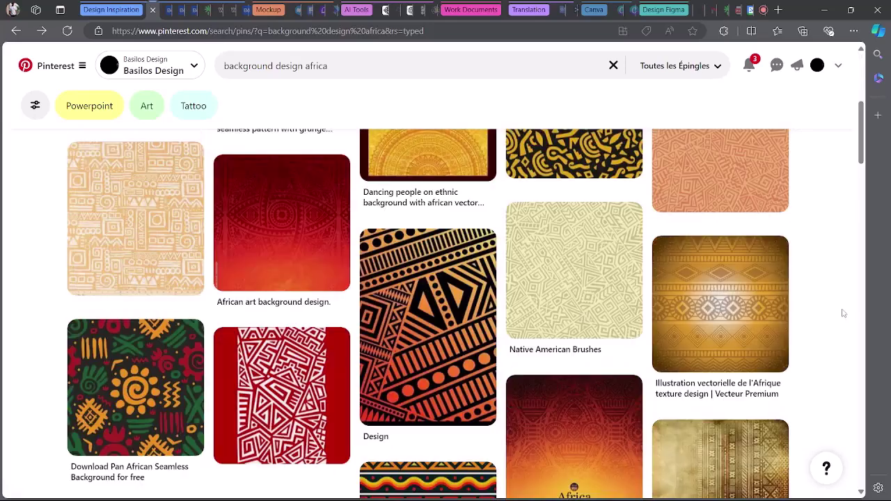
click(626, 315)
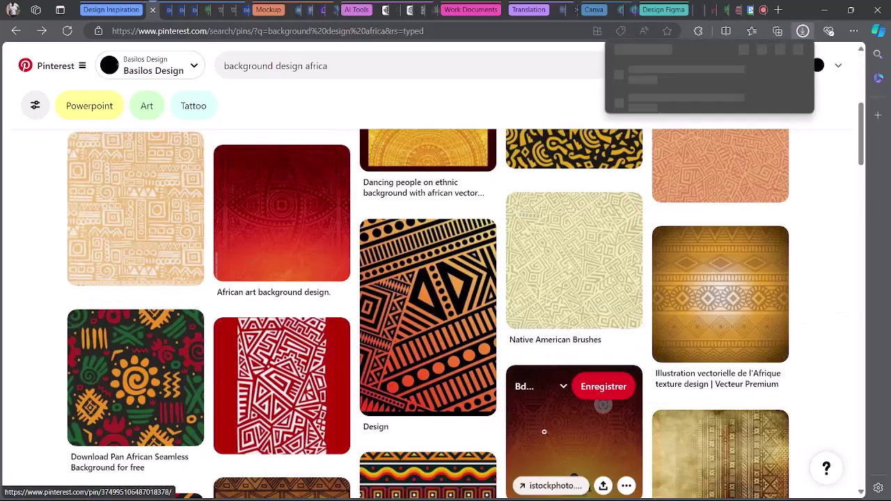
Switch to Photoshop and place the "Native American Brushes" image from the Téléchargements folder into the open document
click(498, 488)
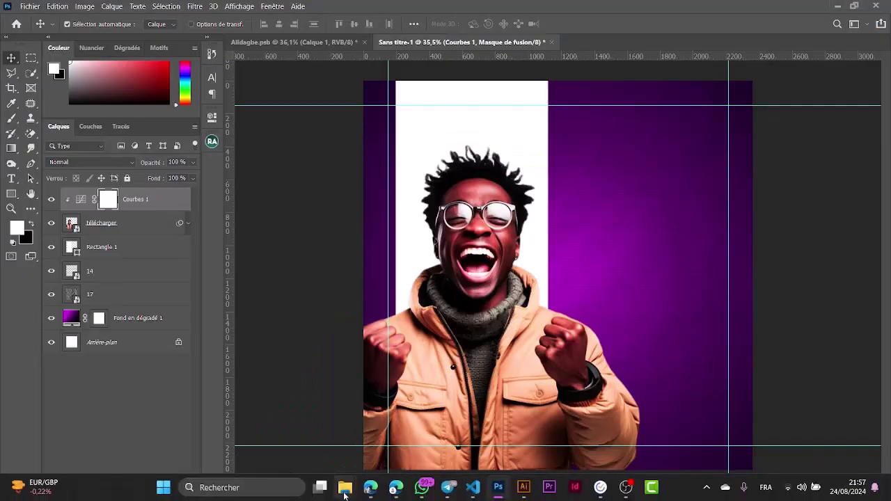
mouse_move(344, 487)
click(307, 418)
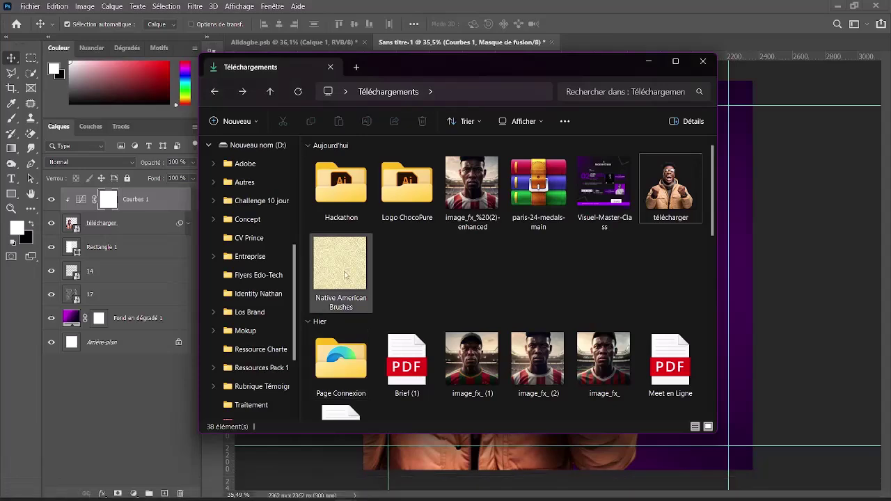
drag(671, 188, 734, 295)
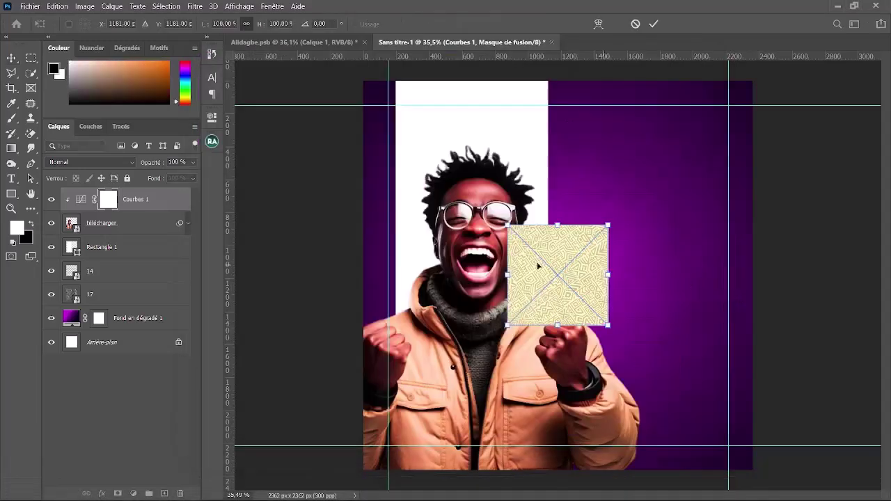
Move the placed pattern over the white rectangle, enlarge it to span the full canvas height, and commit the transform
mouse_move(538, 267)
mouse_down()
mouse_move(516, 205)
mouse_move(417, 113)
mouse_up()
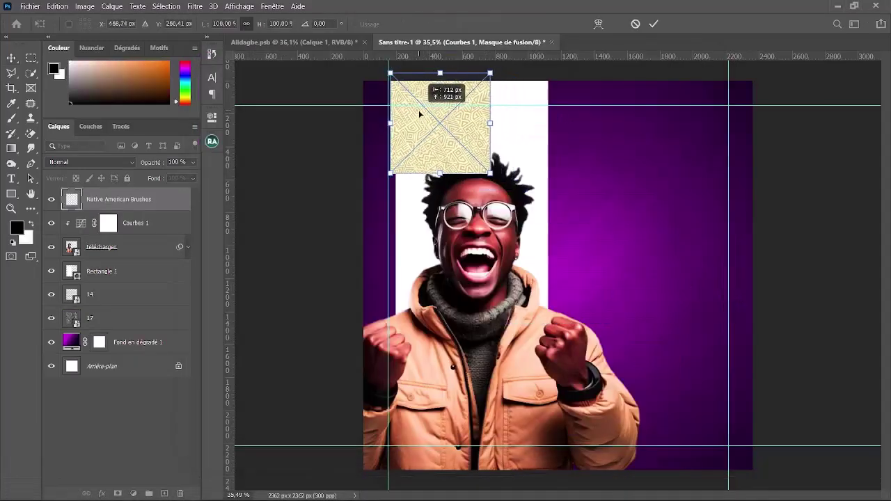
drag(437, 173, 442, 472)
drag(491, 285, 568, 286)
key(Return)
Move the Native American Brushes layer below the télécharger layer and clip it to Rectangle 1, keeping the Normal blend mode
mouse_move(140, 200)
mouse_down()
mouse_move(150, 273)
mouse_move(162, 260)
mouse_up()
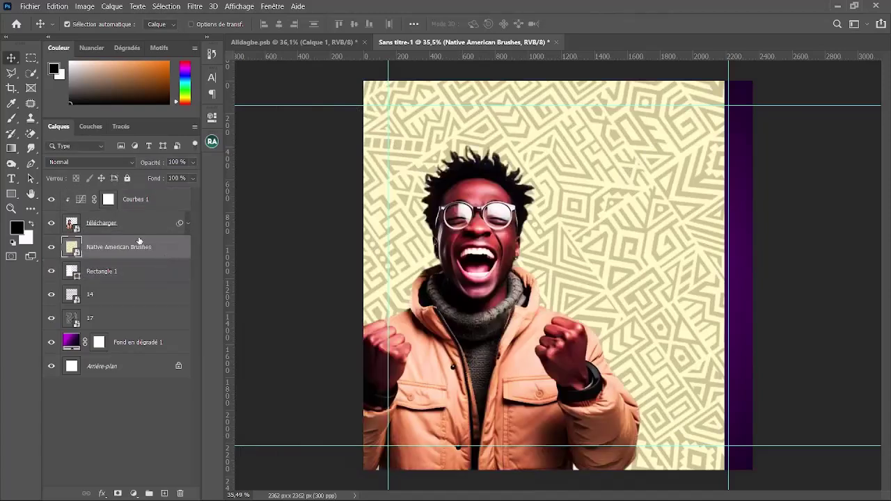
alt+click(156, 258)
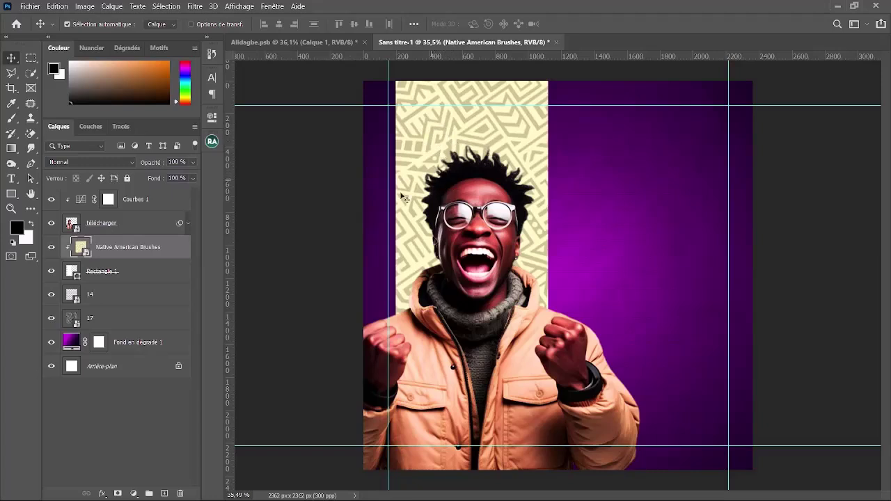
click(126, 163)
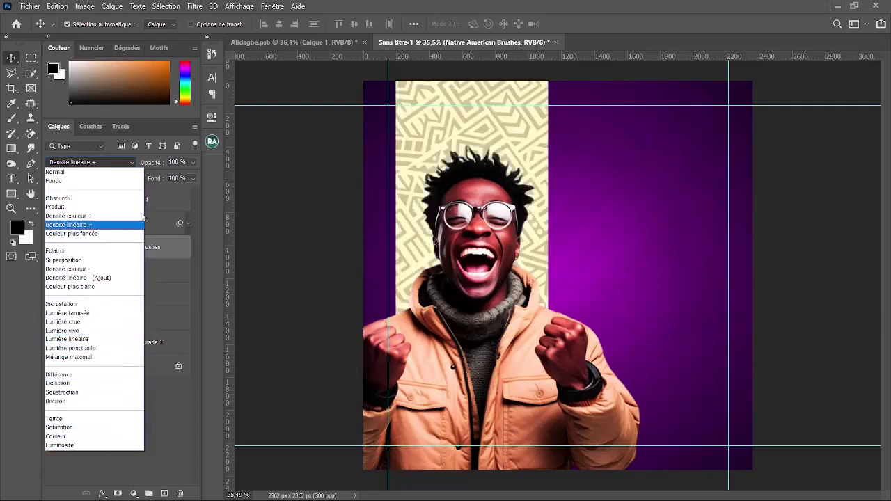
click(182, 405)
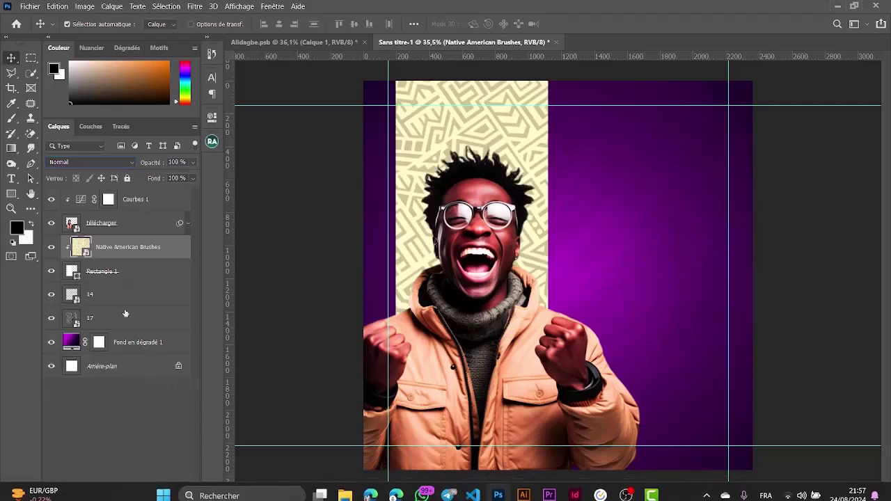
Add a Teinte/Saturation adjustment layer above the pattern, clip it to the layers below, and enable Coloriser
click(134, 493)
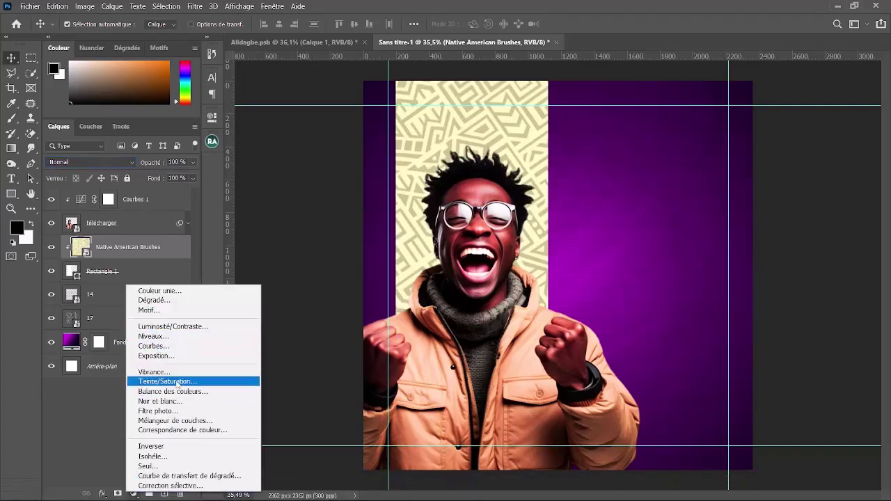
click(171, 382)
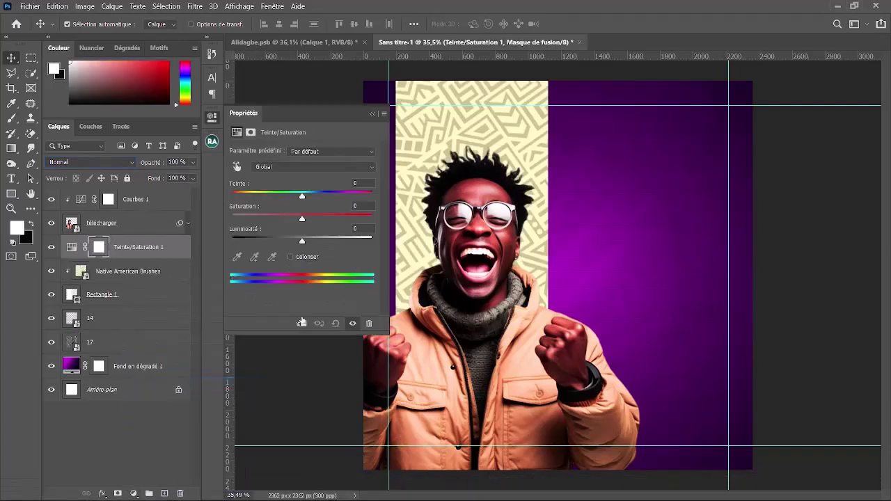
click(301, 323)
click(291, 256)
Colour the pattern violet by setting Teinte to 276, Saturation to 96 and Luminosité to -21
drag(233, 195, 244, 196)
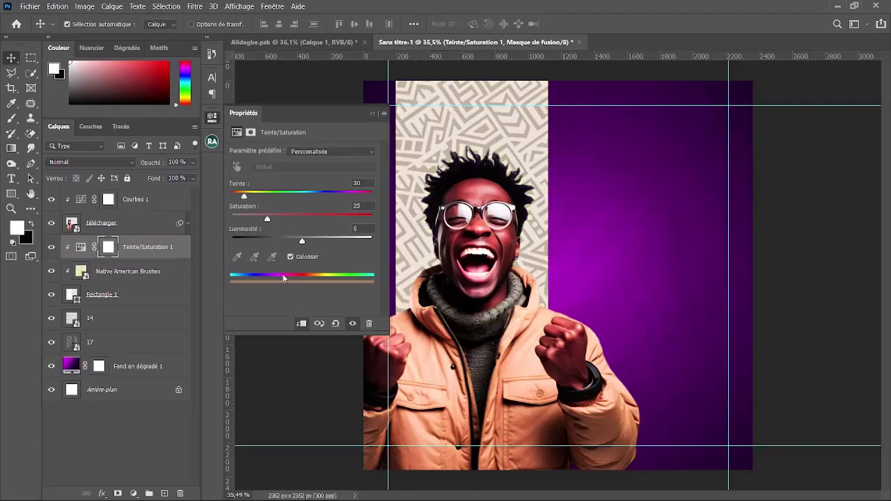
drag(244, 199, 354, 198)
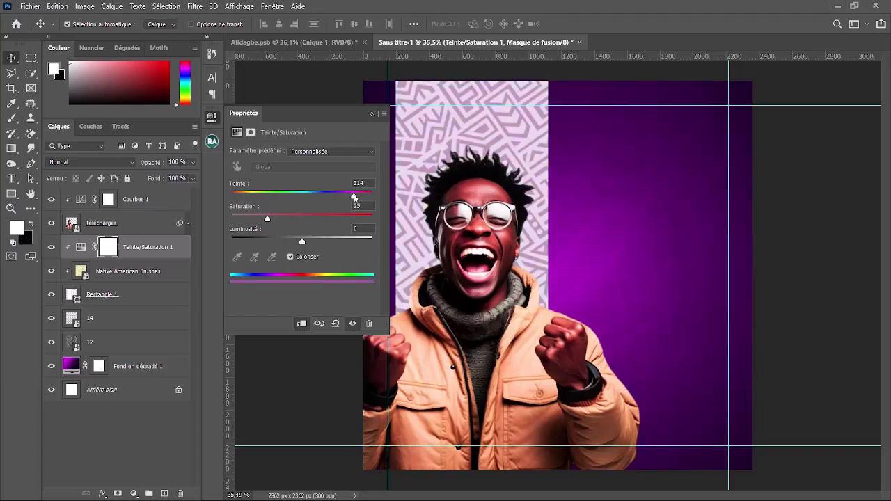
drag(267, 219, 340, 198)
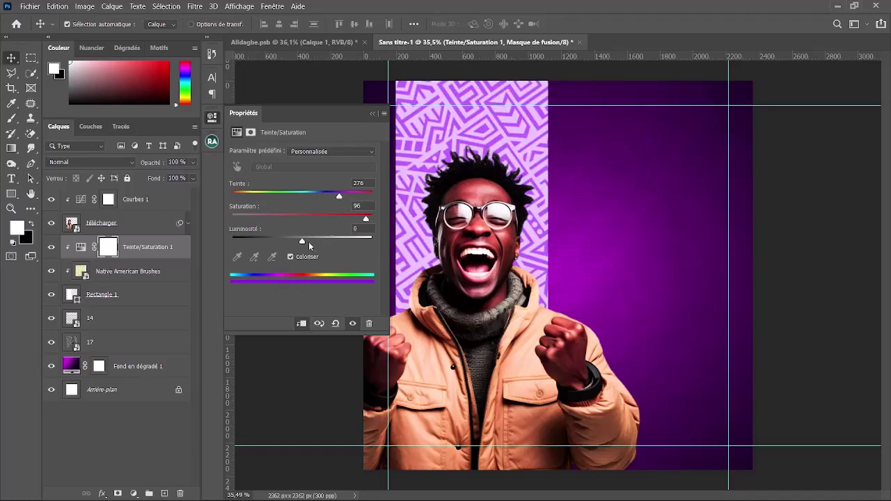
mouse_move(302, 242)
mouse_down()
mouse_move(272, 241)
mouse_move(288, 242)
mouse_up()
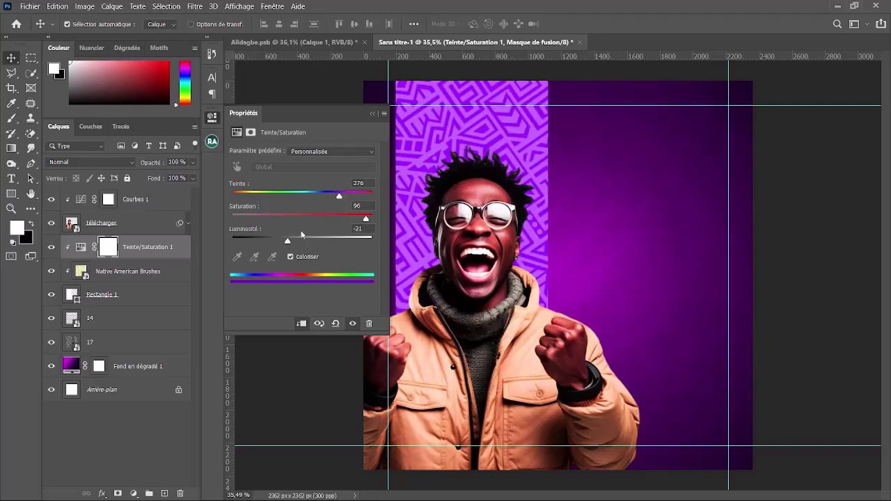
Close the adjustment's properties and lower the Native American Brushes layer's opacity to 29 %
click(373, 112)
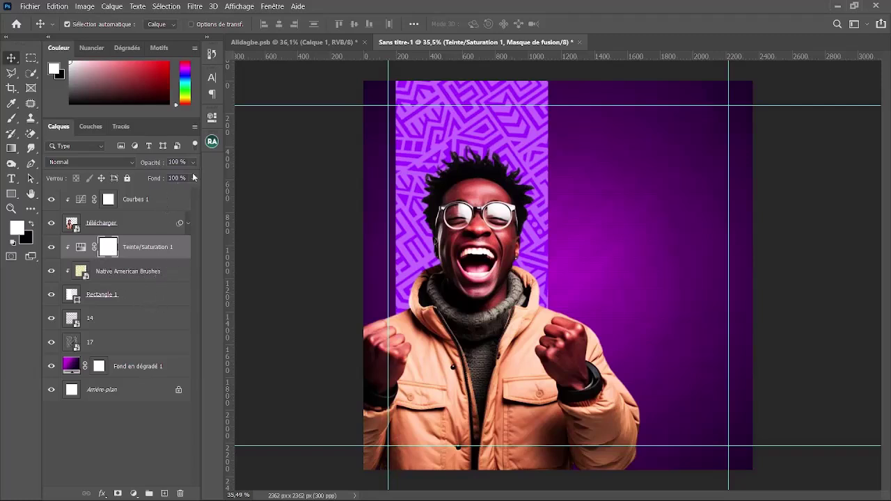
click(169, 294)
click(171, 277)
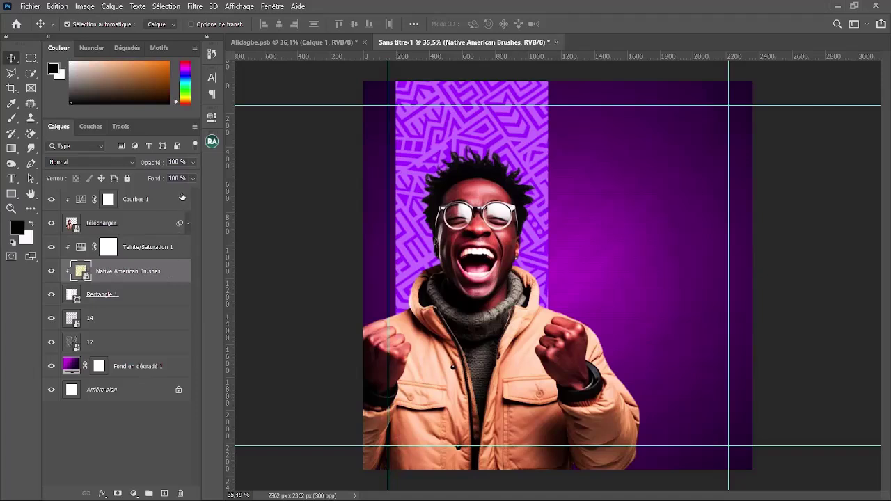
drag(163, 178, 153, 178)
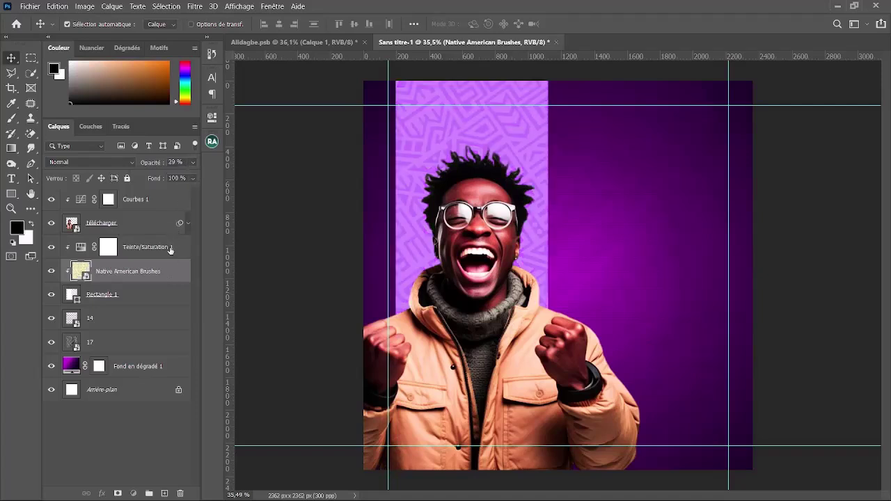
Lower the Teinte/Saturation 1 adjustment layer's opacity until the pattern is pale lilac, and leave all layers deselected
click(170, 250)
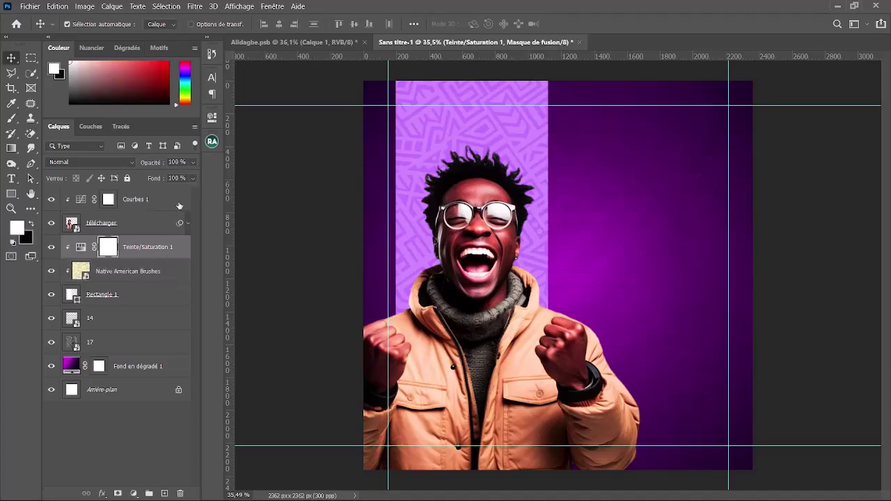
click(193, 163)
drag(195, 178, 150, 179)
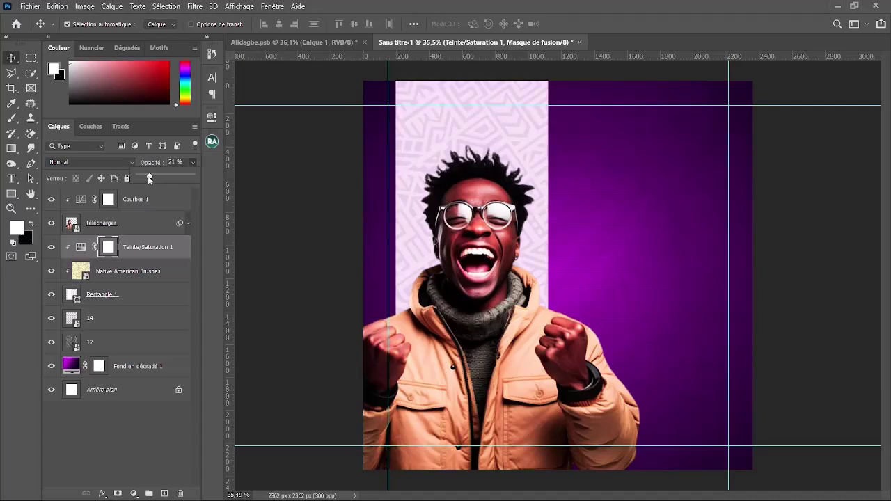
click(127, 277)
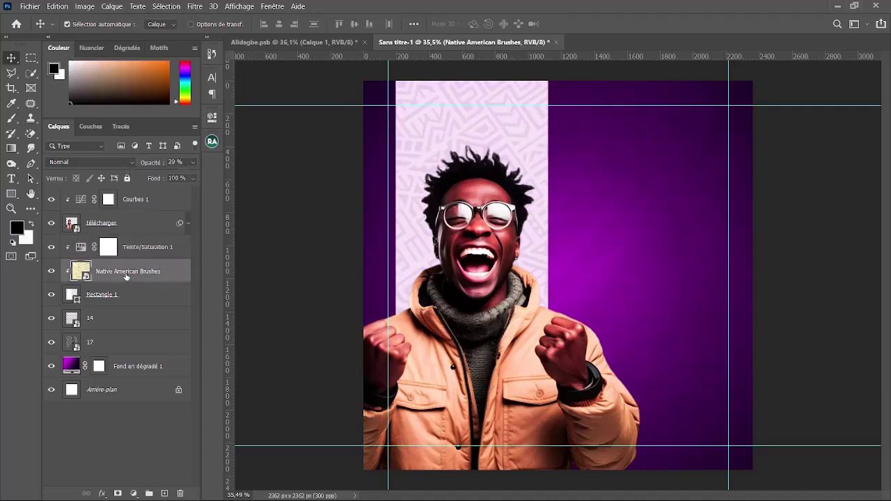
click(165, 240)
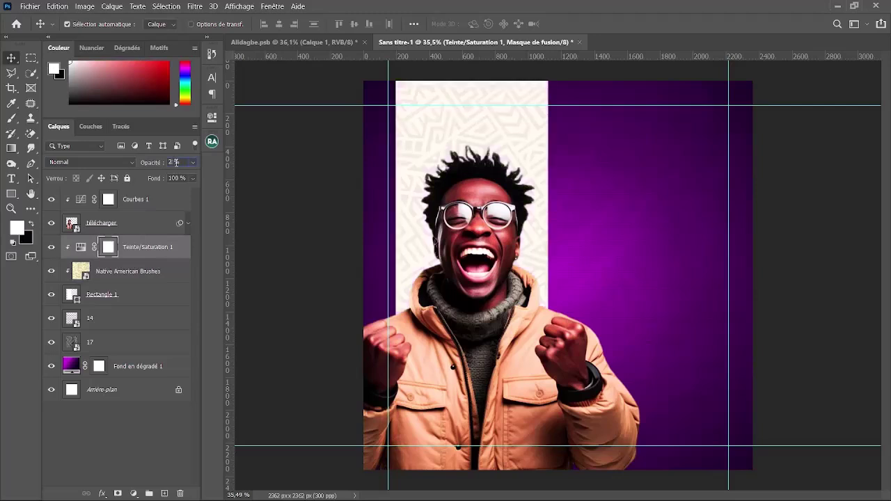
scroll(176, 162, down, 1)
click(272, 188)
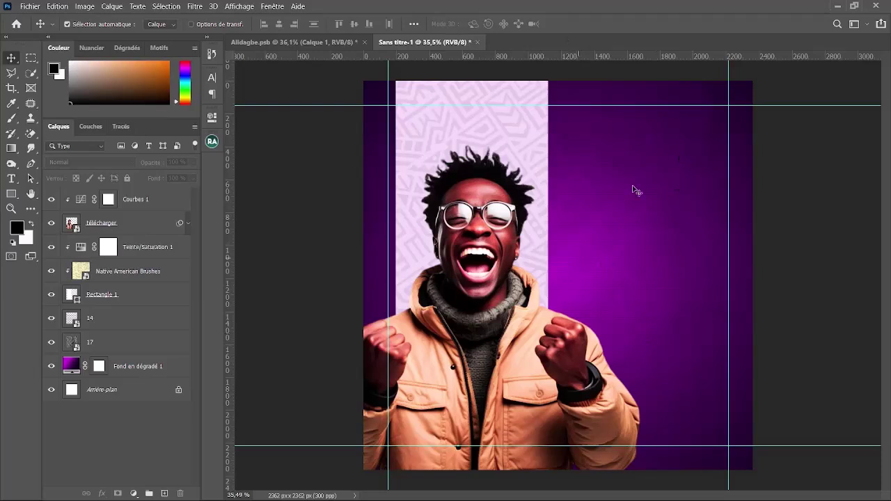
Switch to the Google Meet call in Edge, admit the waiting participant, and show the participant list
right_click(18, 179)
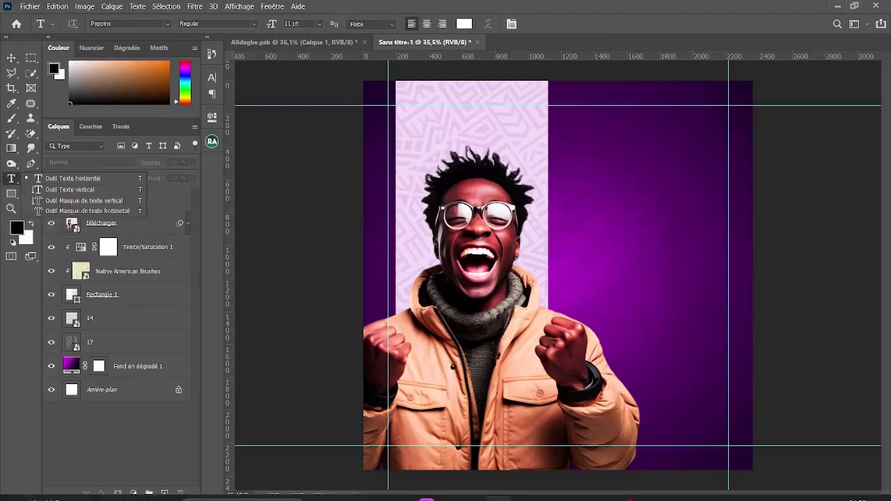
mouse_move(396, 490)
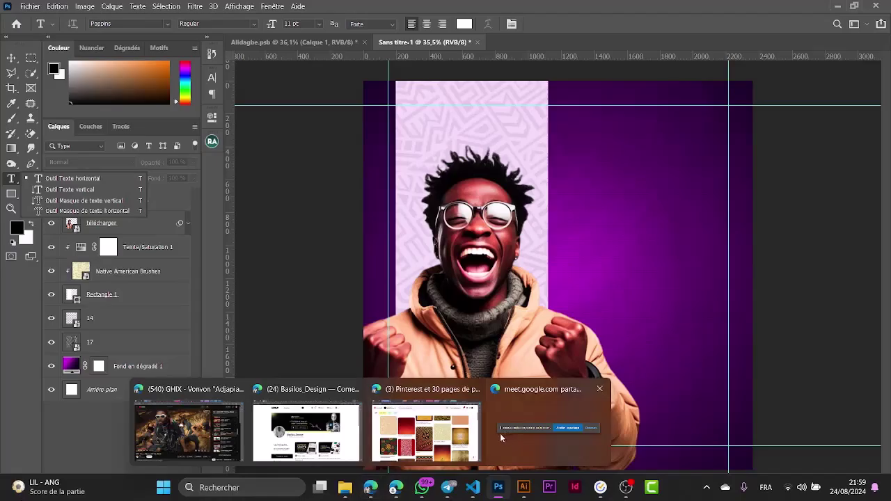
click(480, 401)
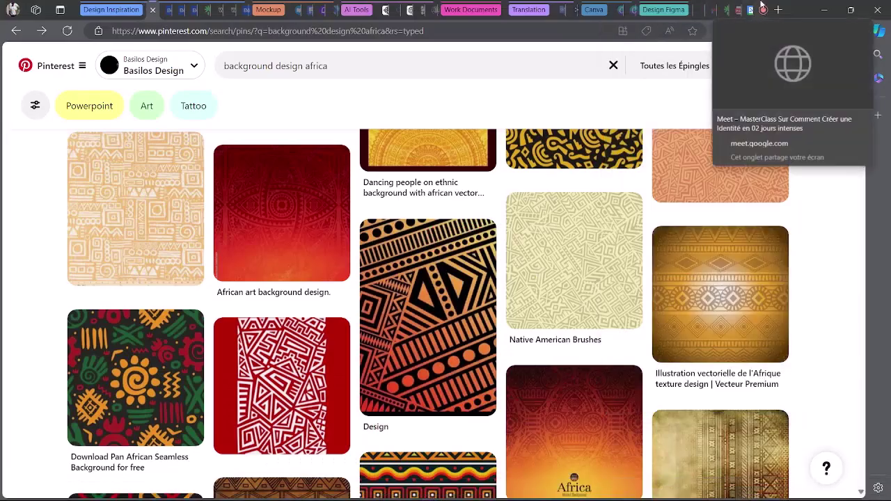
click(724, 78)
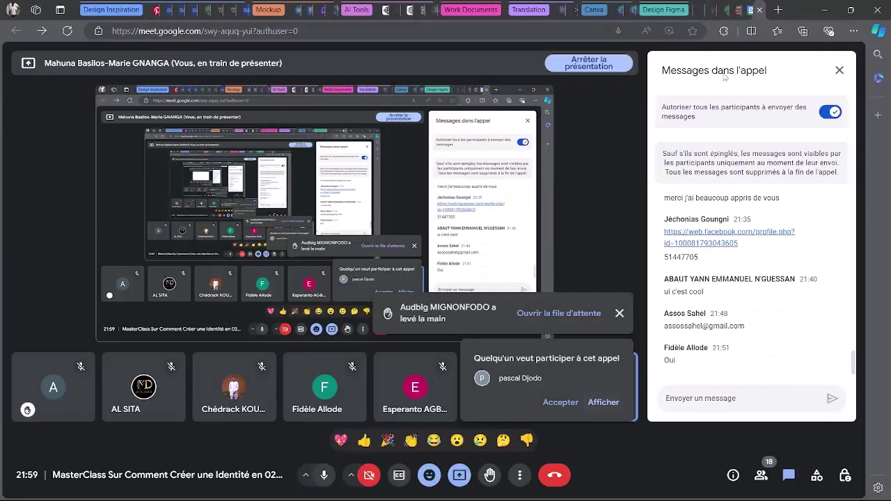
click(561, 404)
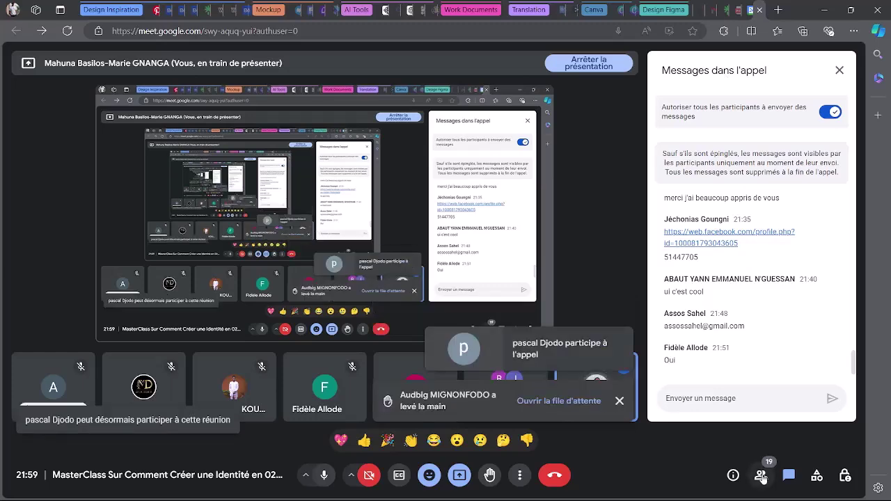
click(761, 476)
Ask ChatGPT: "donne moi un petit tete de motivation. j'ai pris un homme souriant et je veux concevoir un visuel"
click(410, 8)
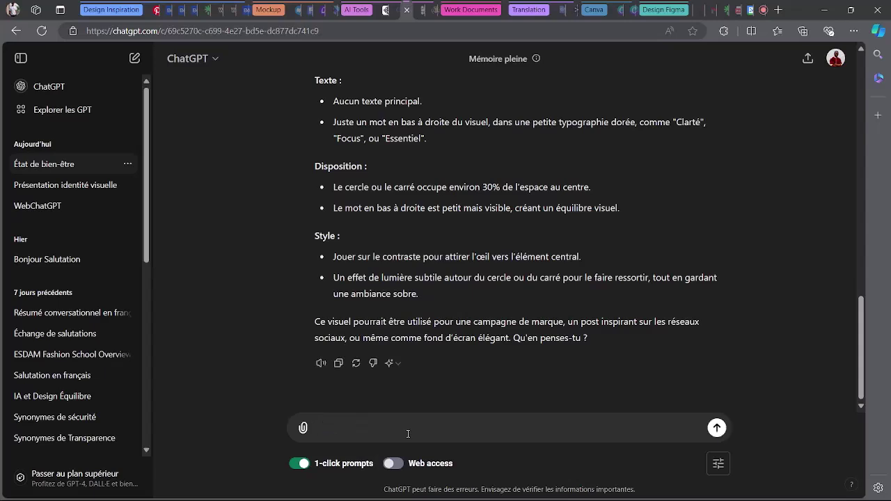
text(donne o moi un petit t)
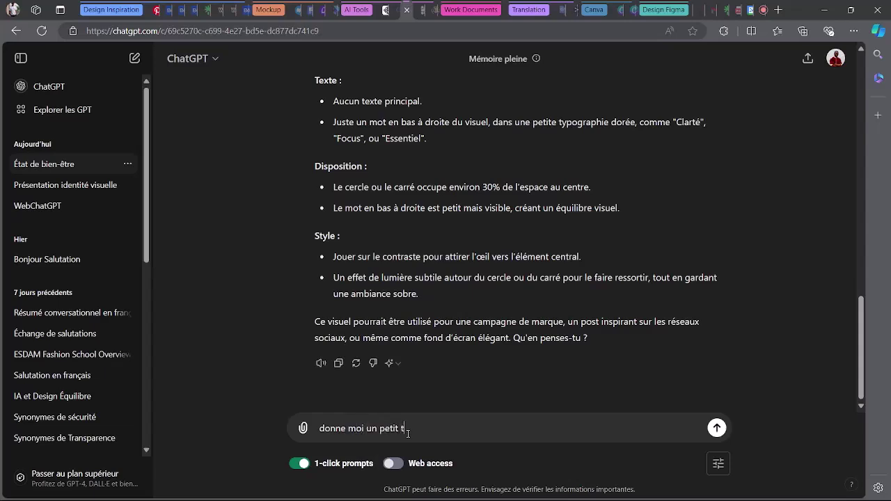
text(ete de mot)
text(ib)
key(BackSpace)
key(BackSpace)
key(BackSpace)
text(vation. j'ai)
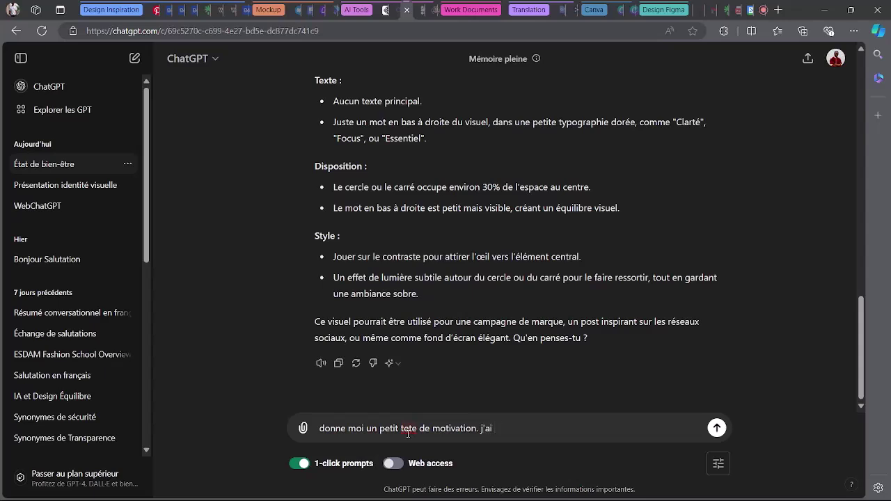
text( pris un homme soura)
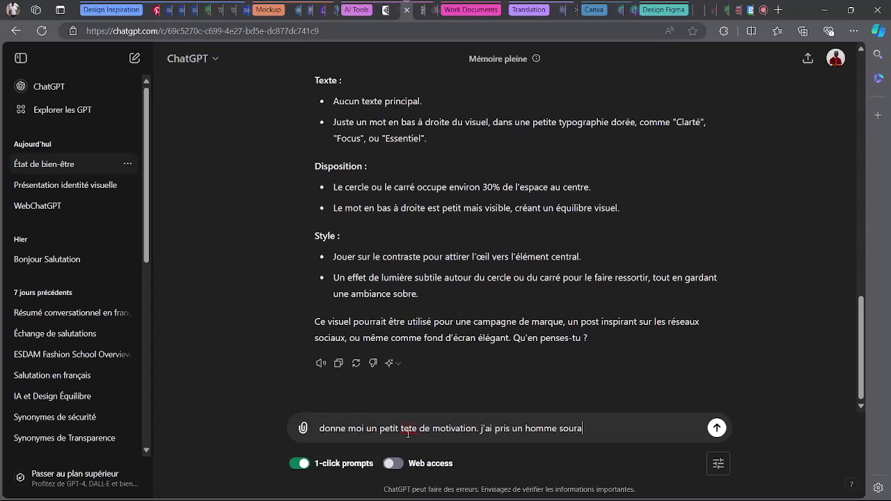
text(ante)
key(BackSpace)
key(BackSpace)
key(BackSpace)
key(BackSpace)
text(t)
text(nt et nje veux concevoir)
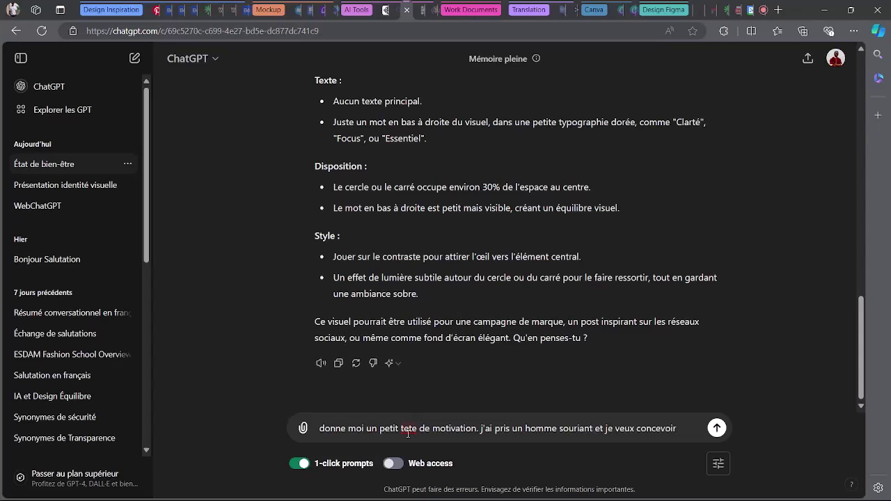
text( un visuel)
key(Return)
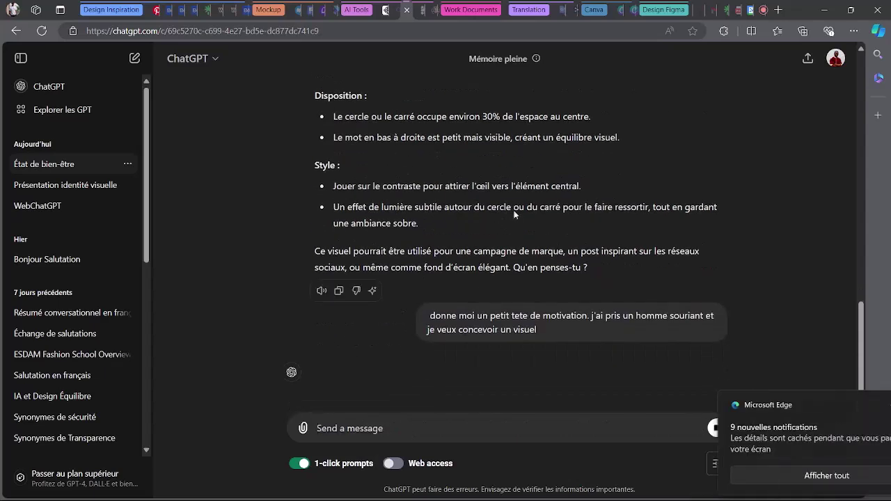
Return to the Meet call, admit the waiting participant, and check the call's chat messages and participant list
click(762, 9)
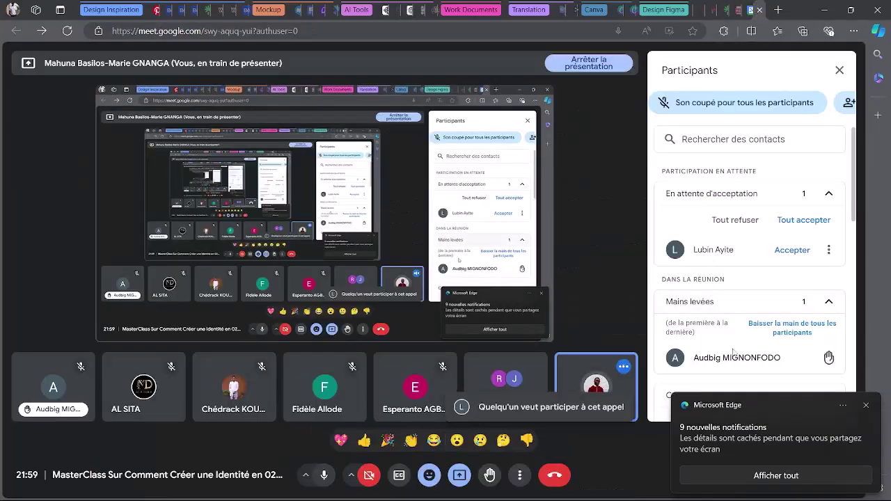
click(791, 257)
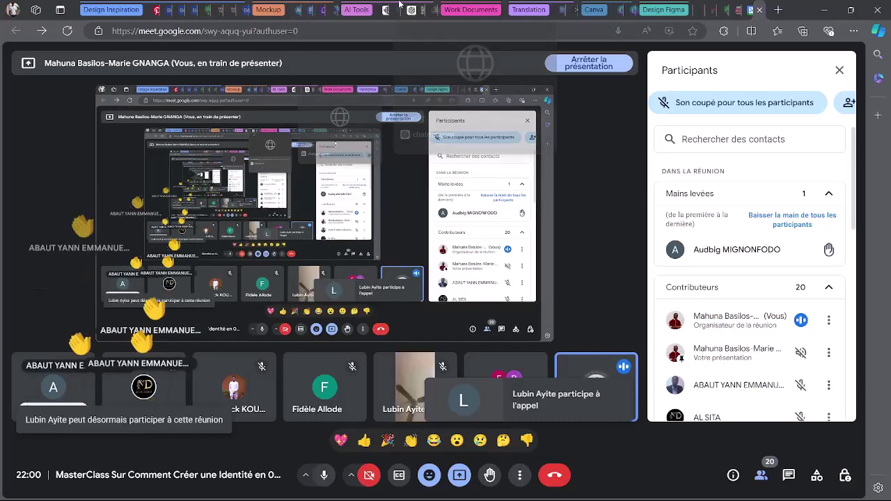
click(789, 475)
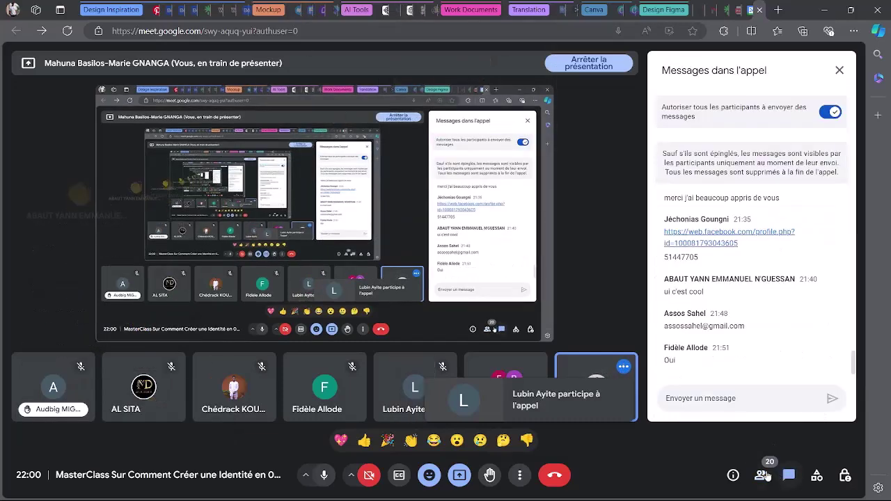
click(763, 475)
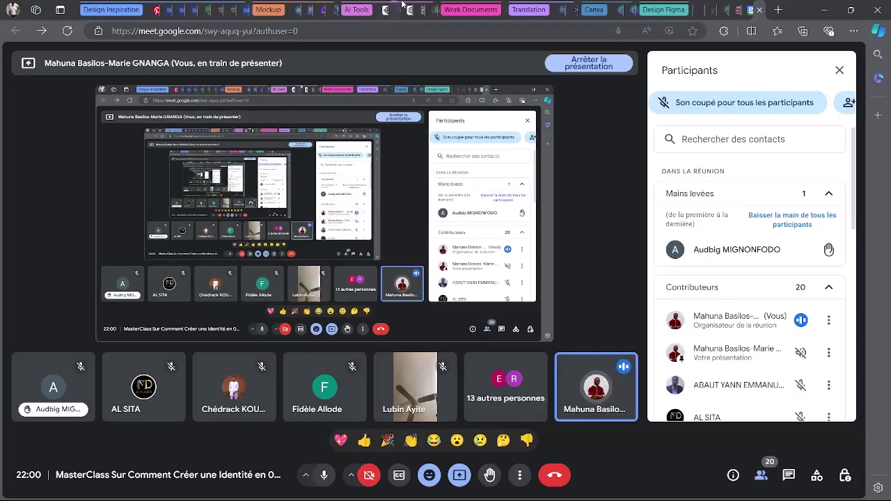
Switch to OBS to check the running screen recording and minimise its window
mouse_move(409, 7)
mouse_move(622, 483)
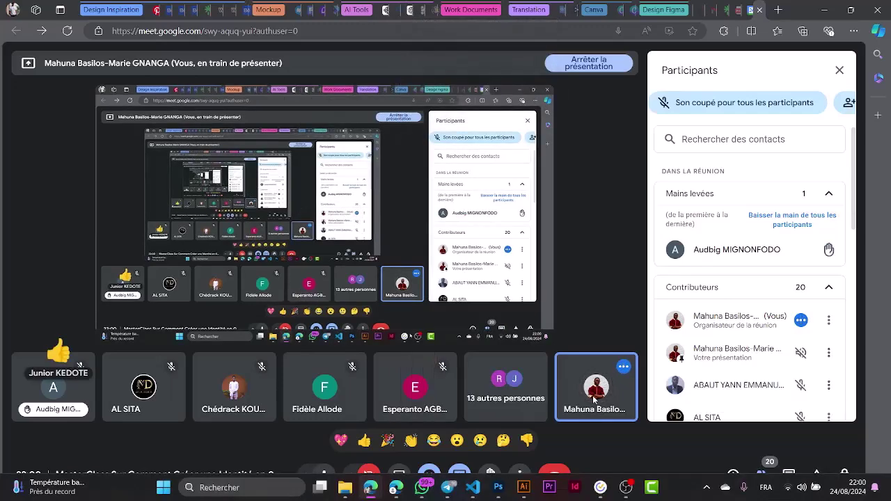
click(625, 487)
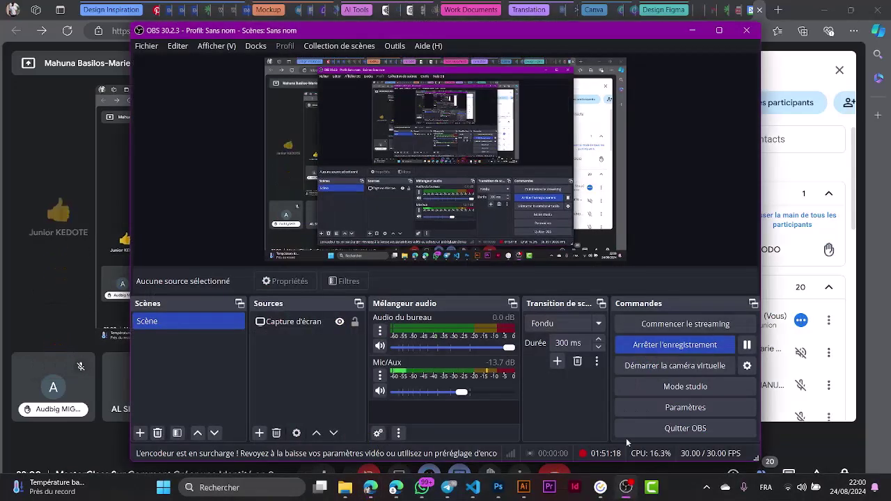
click(693, 30)
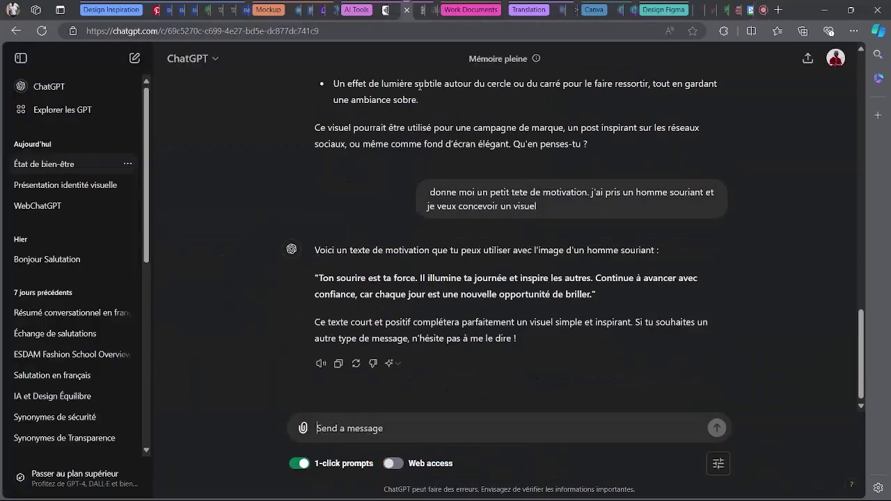
Highlight the phrase "Ton sourire est ta force" in ChatGPT's reply and check the Meet call
click(408, 9)
drag(321, 278, 417, 279)
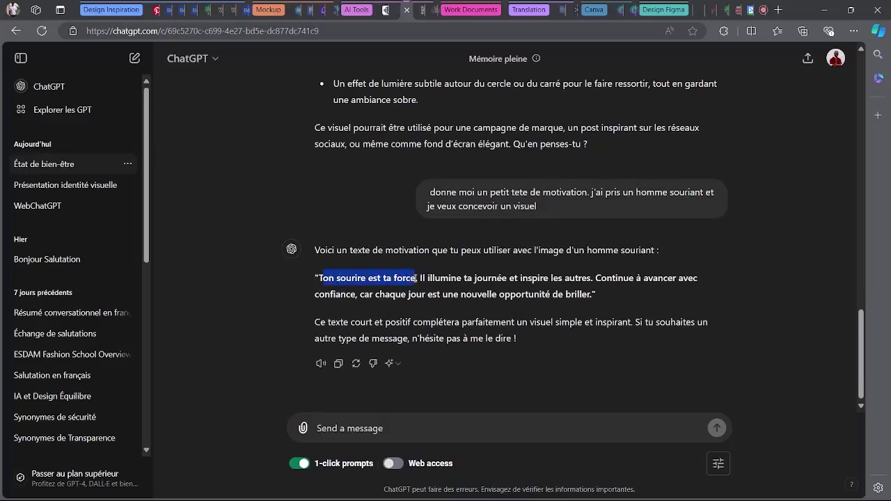
click(326, 280)
drag(323, 278, 417, 279)
click(763, 9)
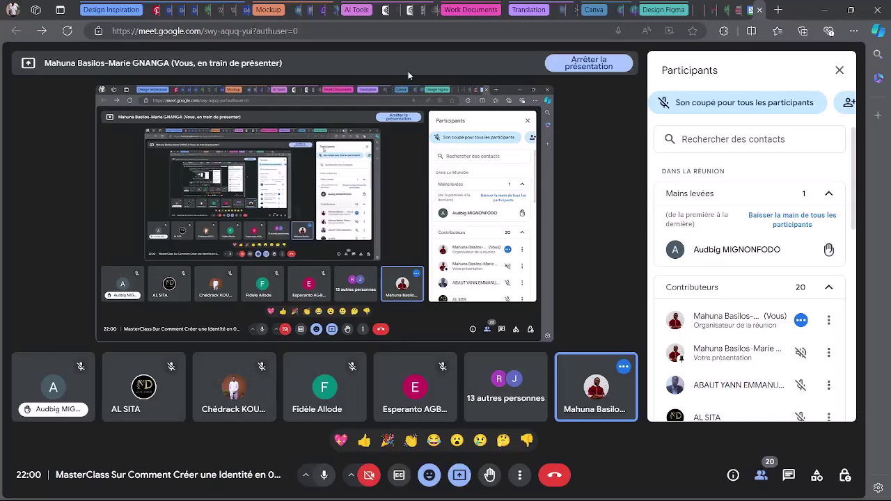
Ask ChatGPT "je veux une phrase pas de motibvation mais dans le domaine du design" and return to the Meet call
click(395, 9)
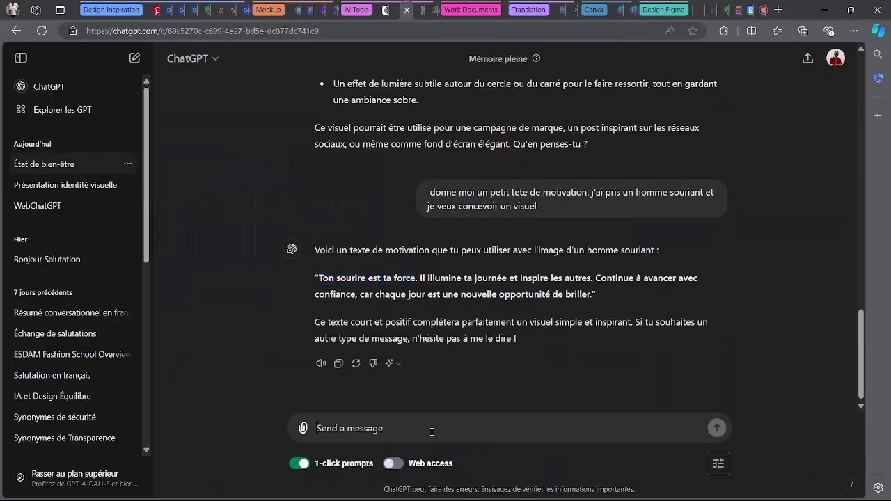
text(je v)
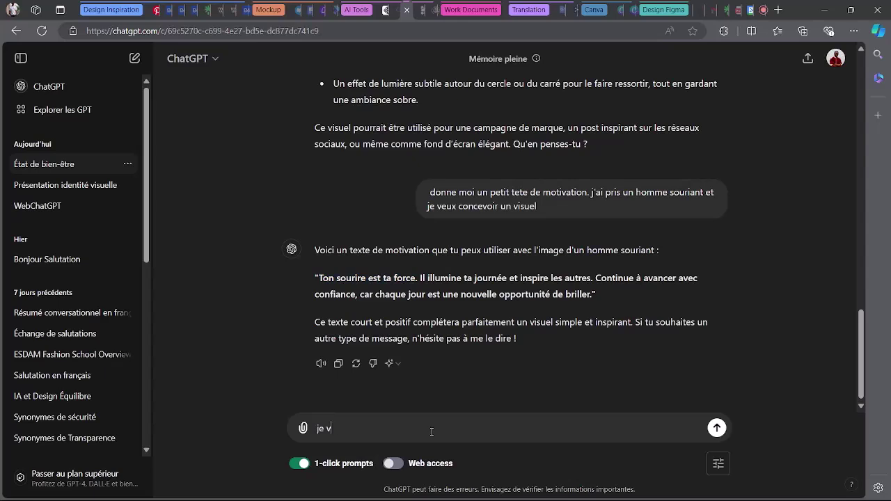
text(euc)
text( un )
text(une p)
text(hrase pas)
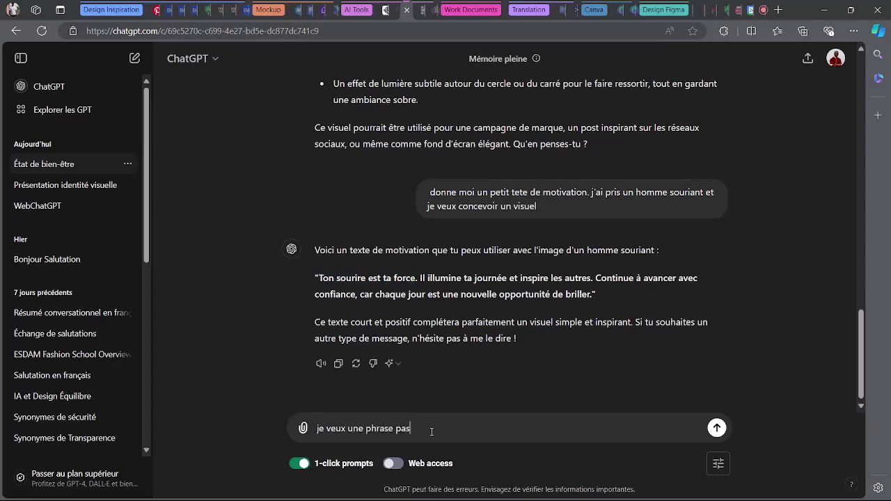
text( de motibvation mais)
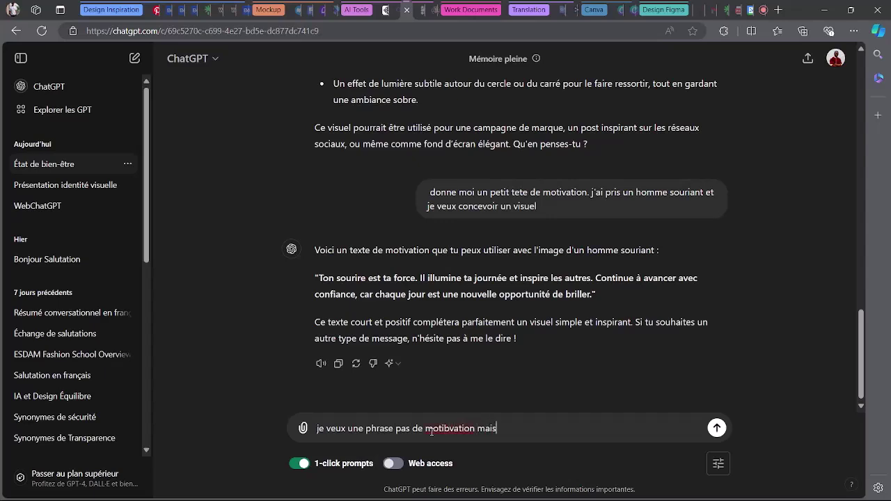
text( dans le domaine du design)
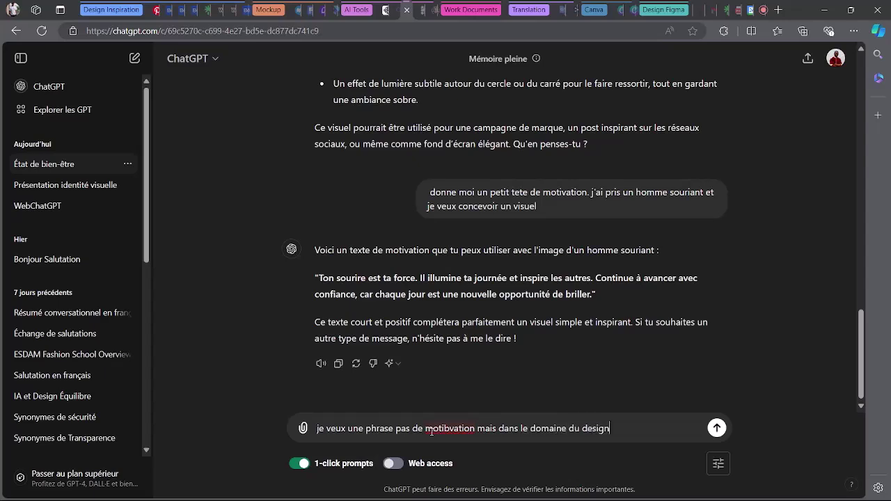
key(Return)
click(766, 8)
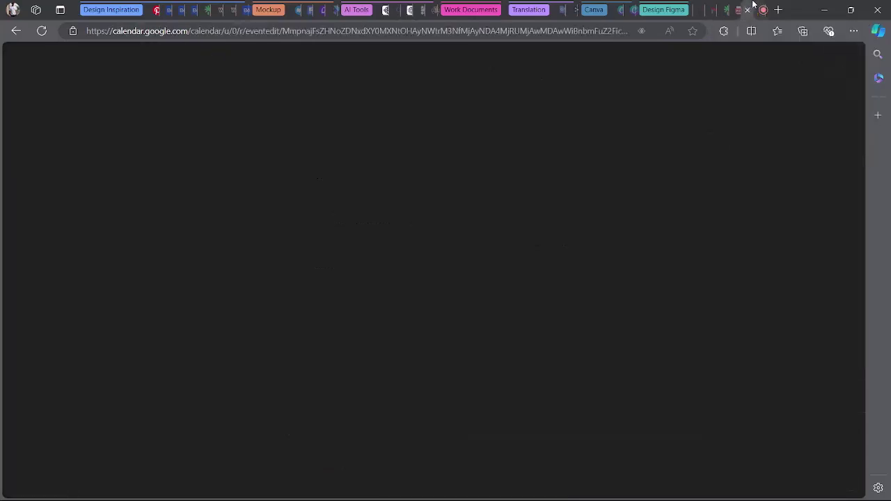
click(758, 9)
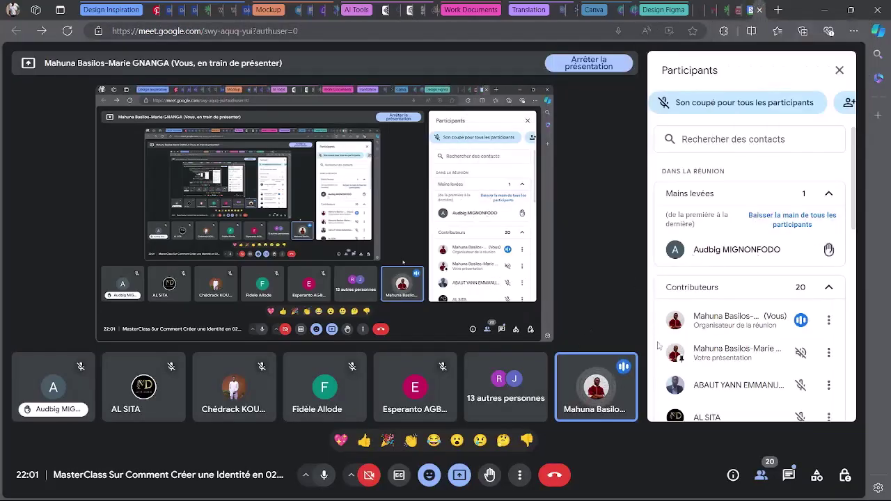
Look through the Meet call's participant list and chat messages, and return to the ChatGPT conversation
scroll(771, 373, down, 4)
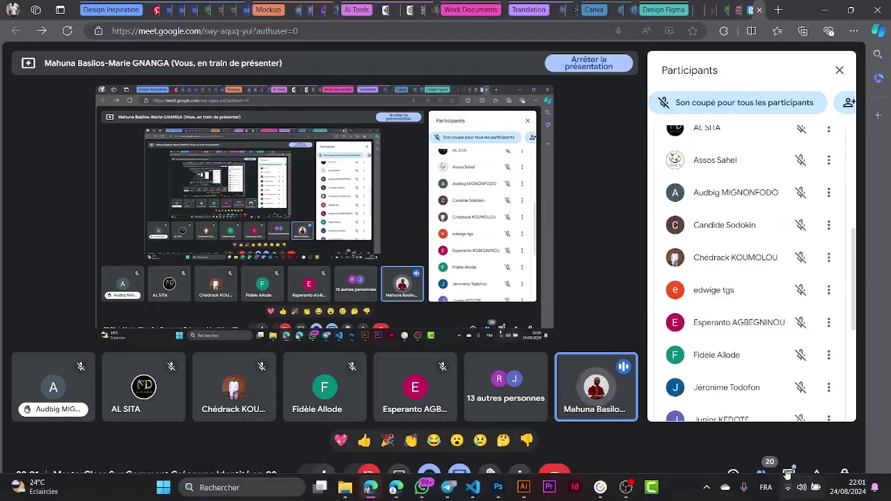
click(788, 472)
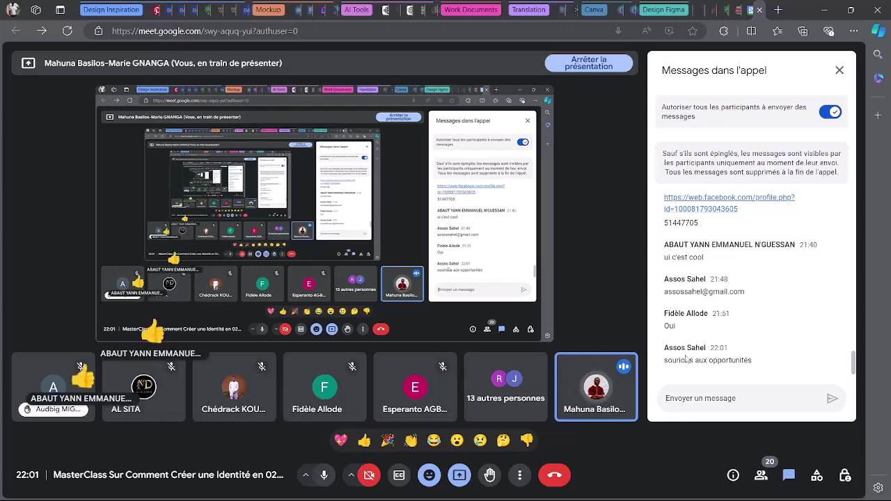
click(408, 14)
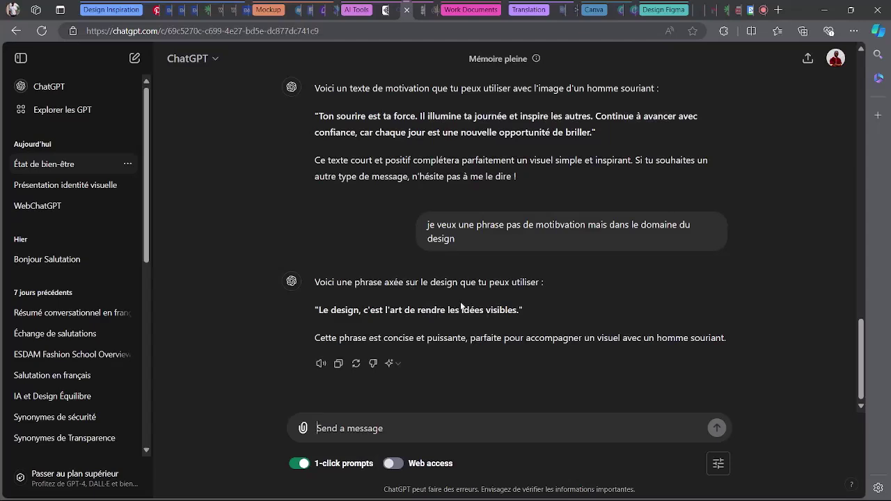
Switch to Photoshop and place the text "Ton sourire est ta force" on the purple background beside the man's face
mouse_move(577, 493)
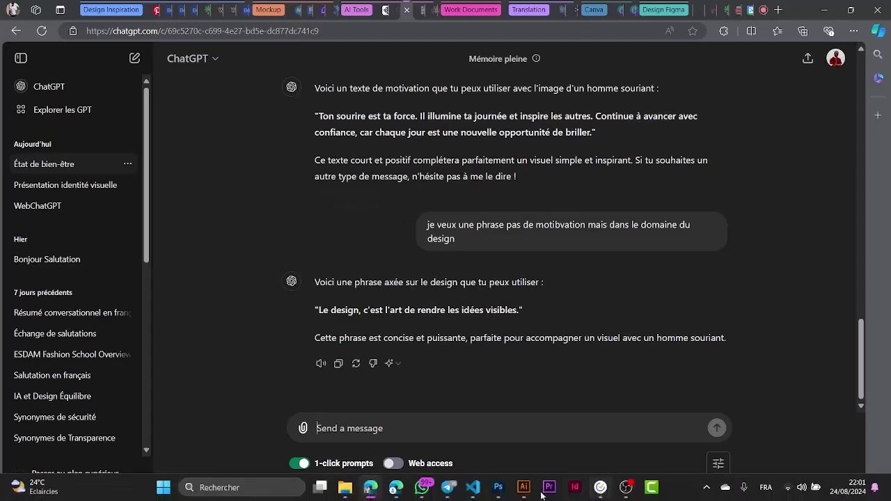
click(497, 487)
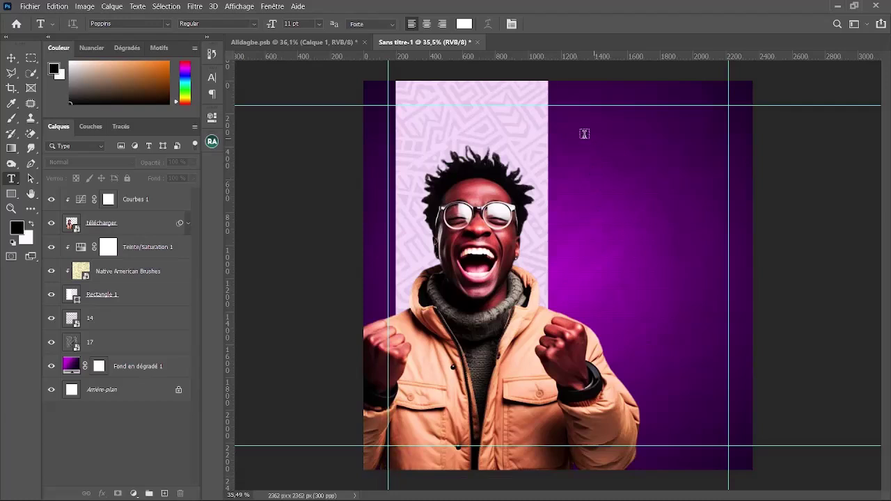
click(582, 157)
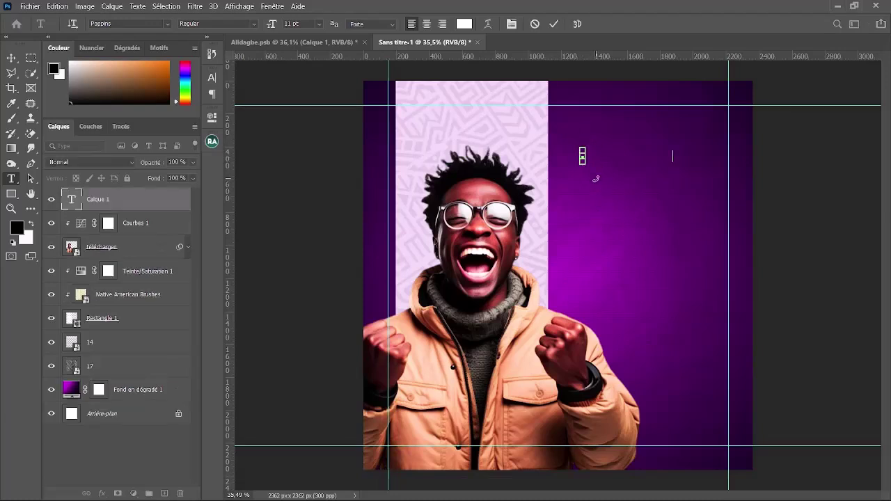
text(Ton sourire est ta force)
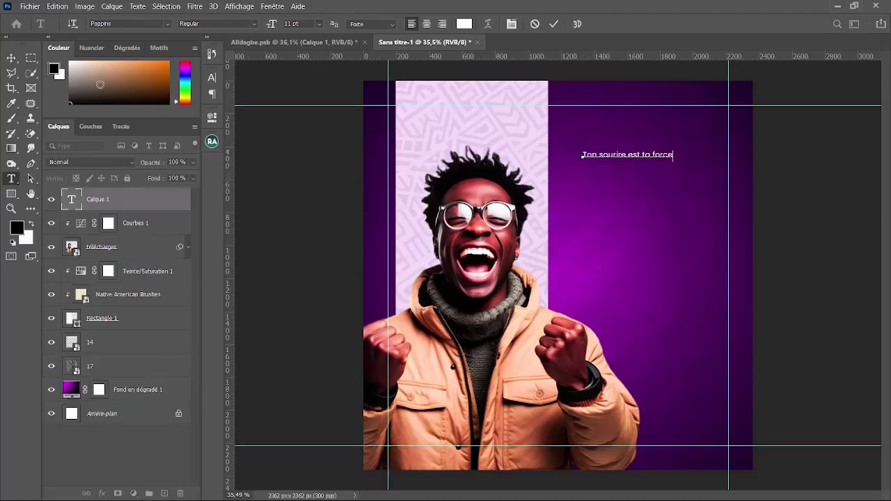
click(12, 58)
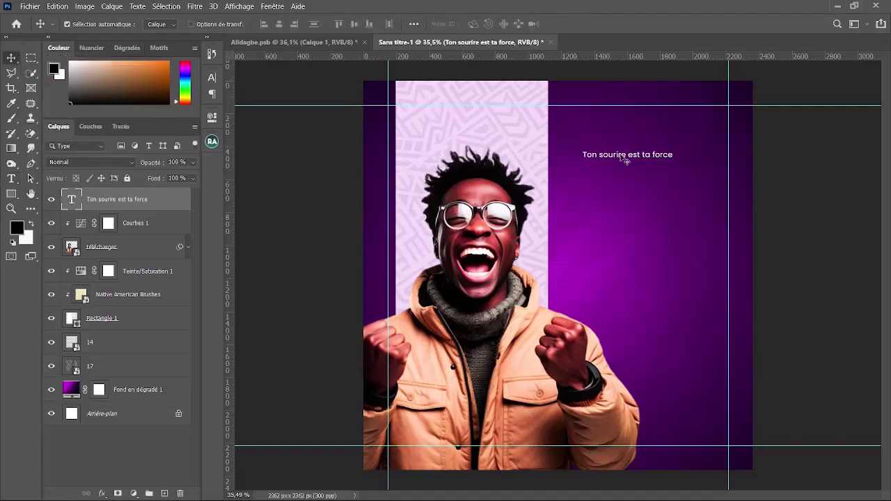
drag(621, 156, 614, 155)
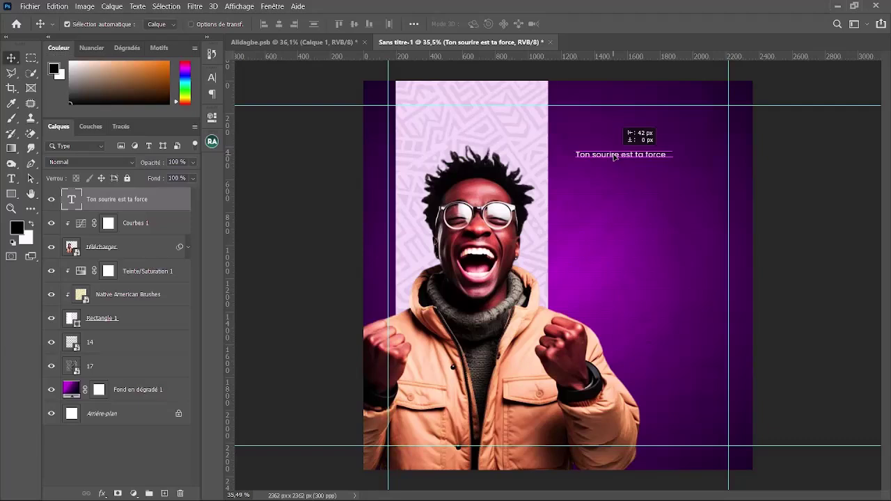
drag(614, 157, 639, 241)
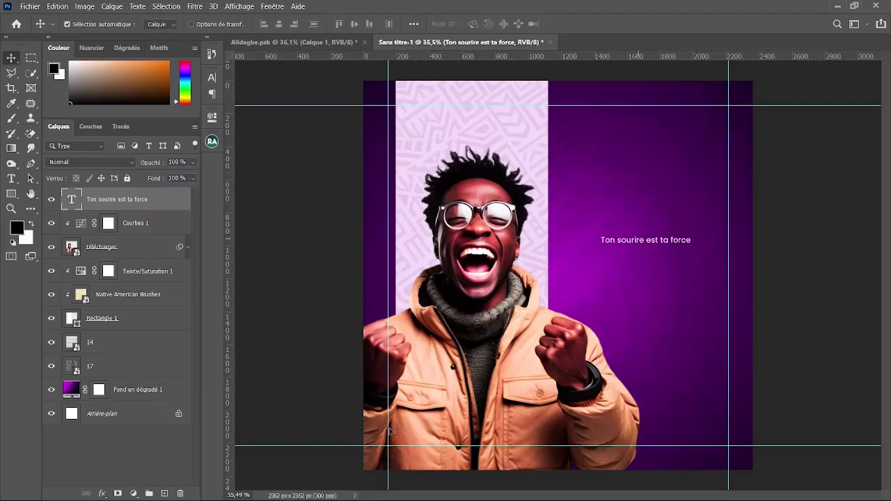
Switch back to ChatGPT and send the message "je suppose que je suis sur un visul de weekend"
mouse_move(366, 493)
click(418, 445)
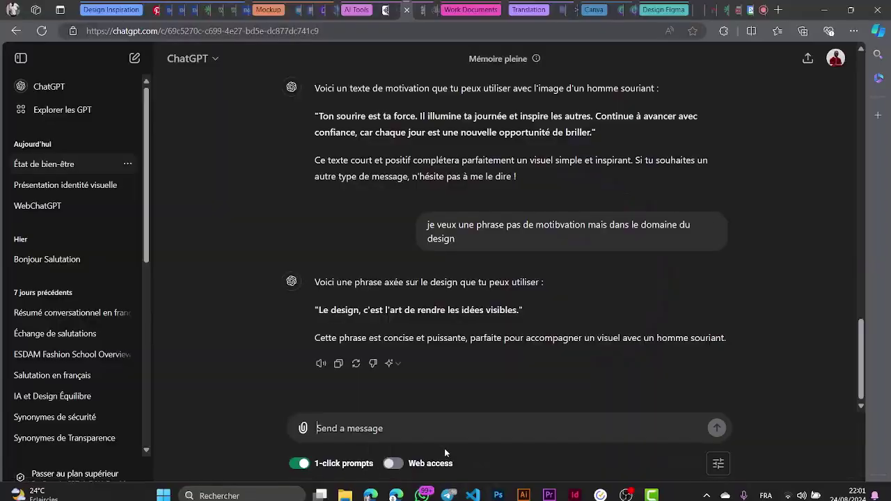
text(se )
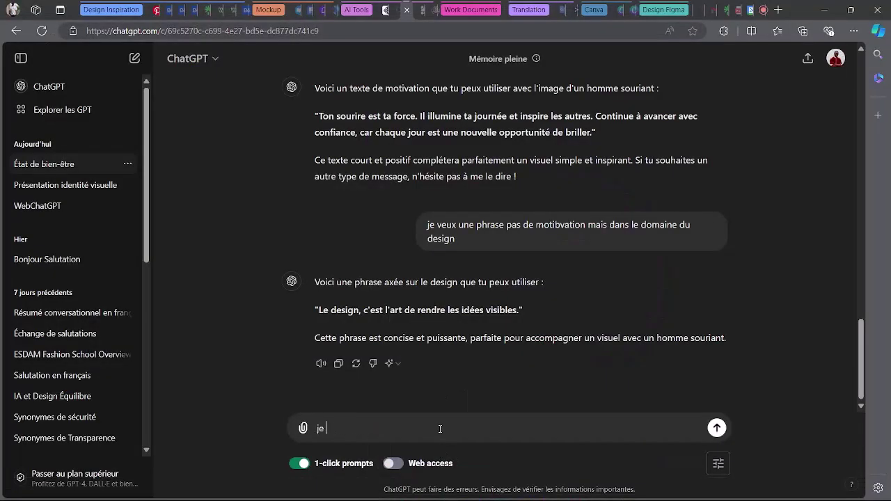
text(suppose que je suis sur)
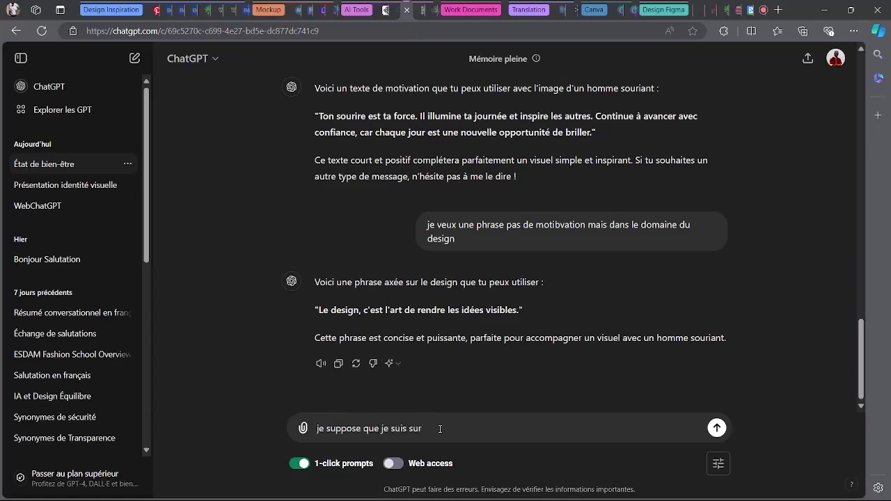
text( un visul de weekend)
key(Return)
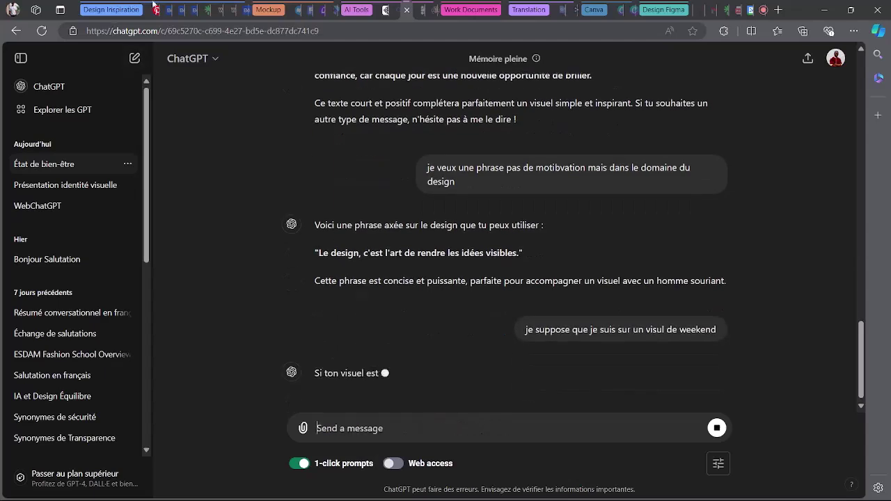
Switch to Pinterest and search for "flyers weekend design"
click(157, 10)
triple_click(347, 65)
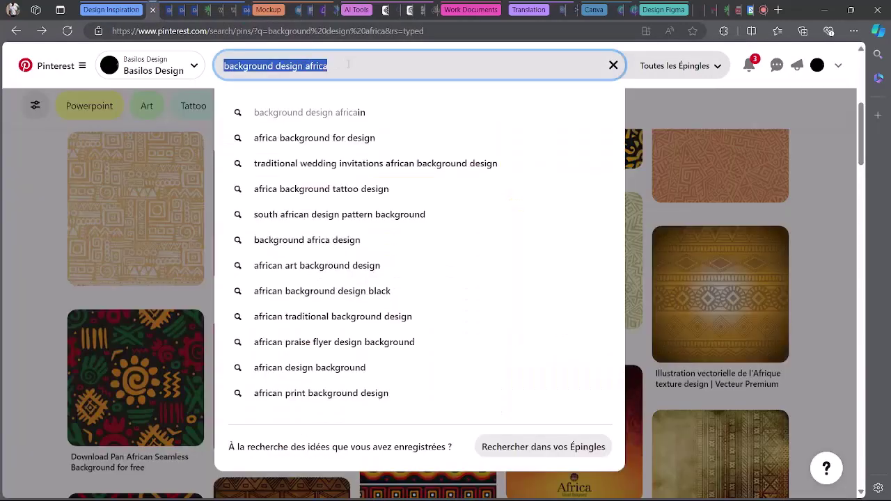
text(flyers)
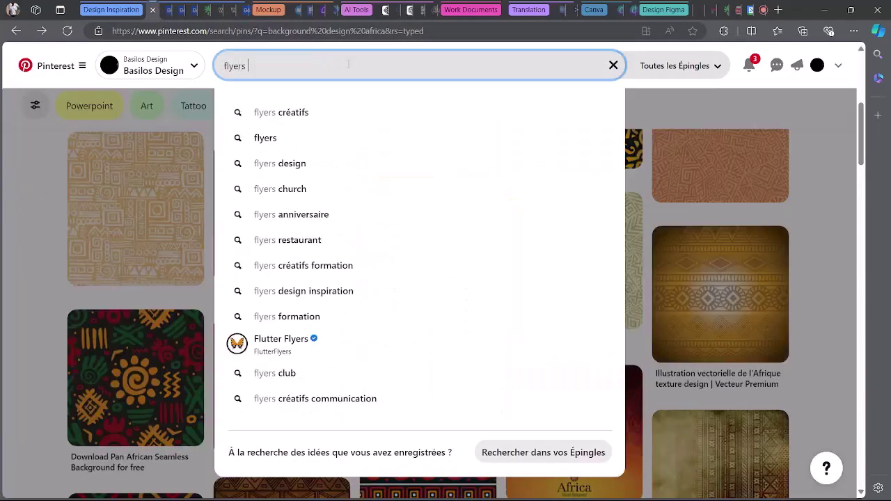
text( weekend)
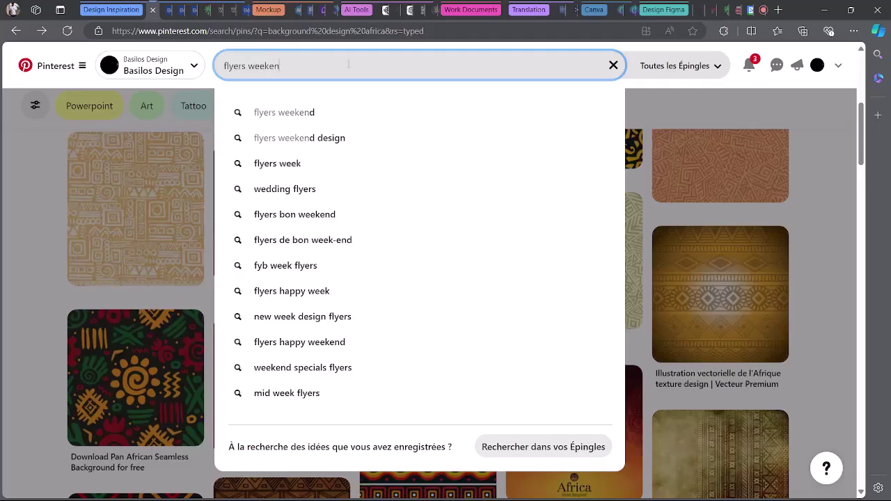
text( design)
key(Return)
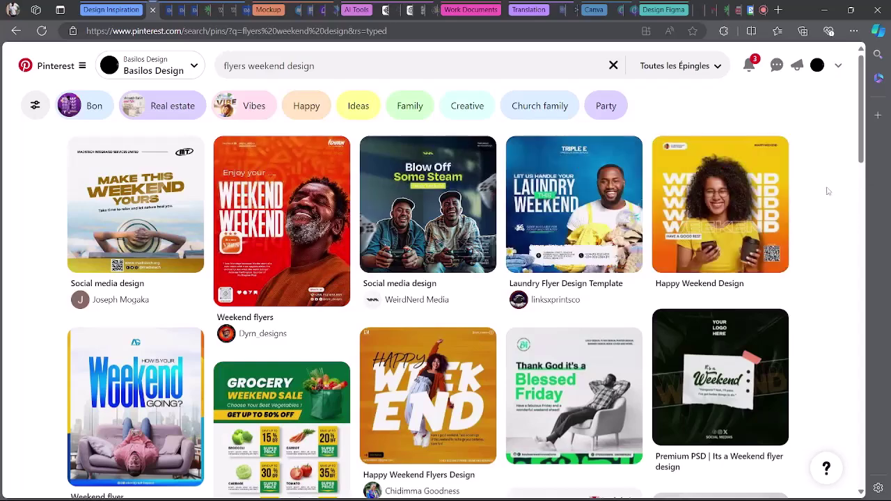
Browse the weekend flyer results, dismiss the Edge notification and open the purple "Week Don End" flyer
scroll(827, 192, down, 2)
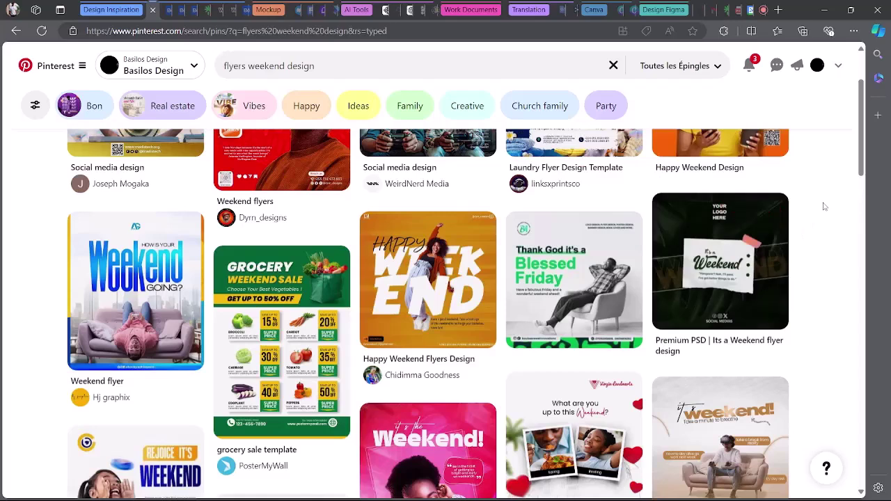
scroll(824, 206, down, 1)
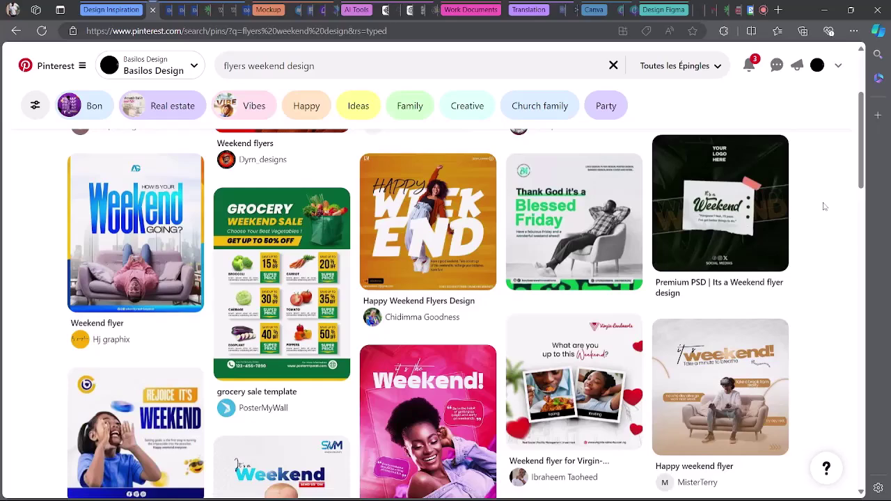
scroll(824, 206, down, 4)
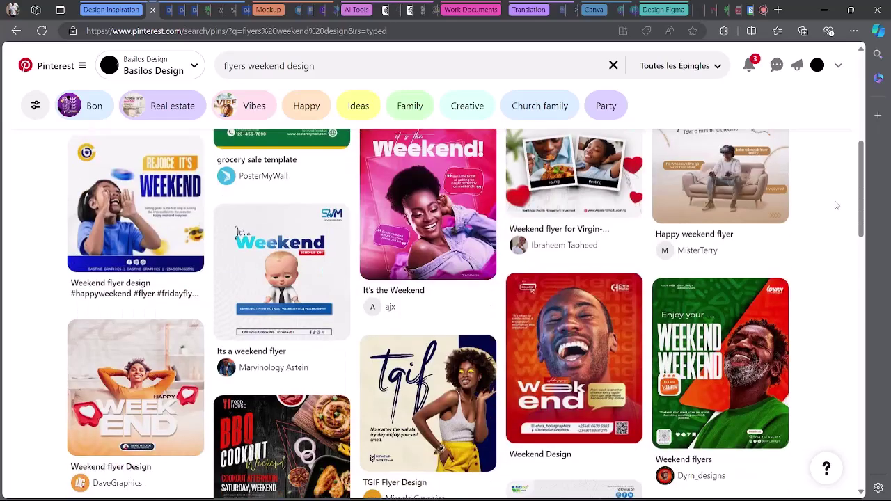
drag(854, 196, 867, 341)
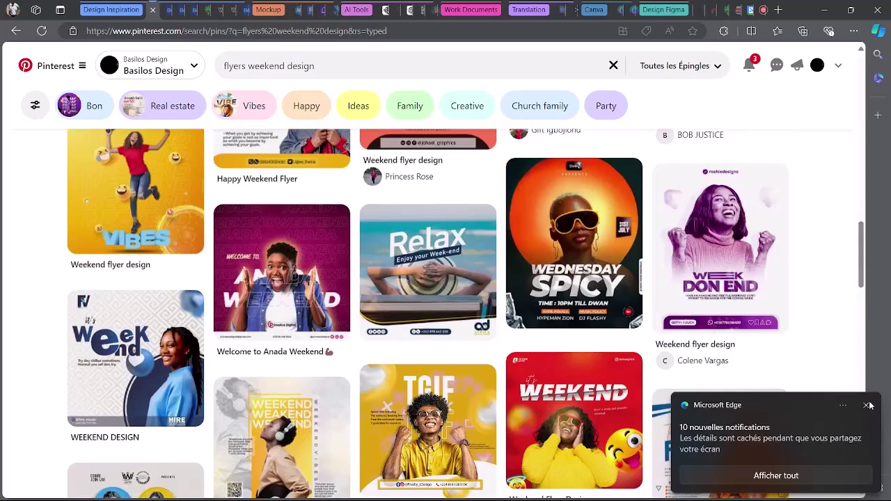
click(868, 405)
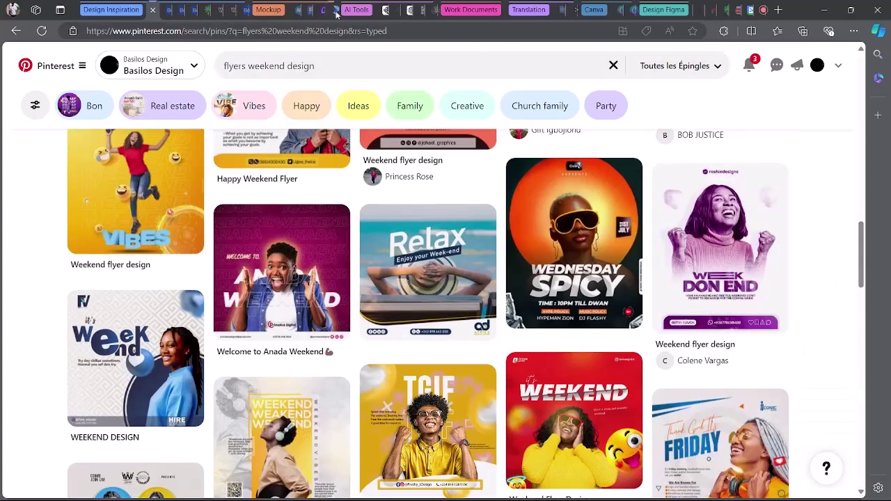
mouse_move(553, 230)
click(696, 223)
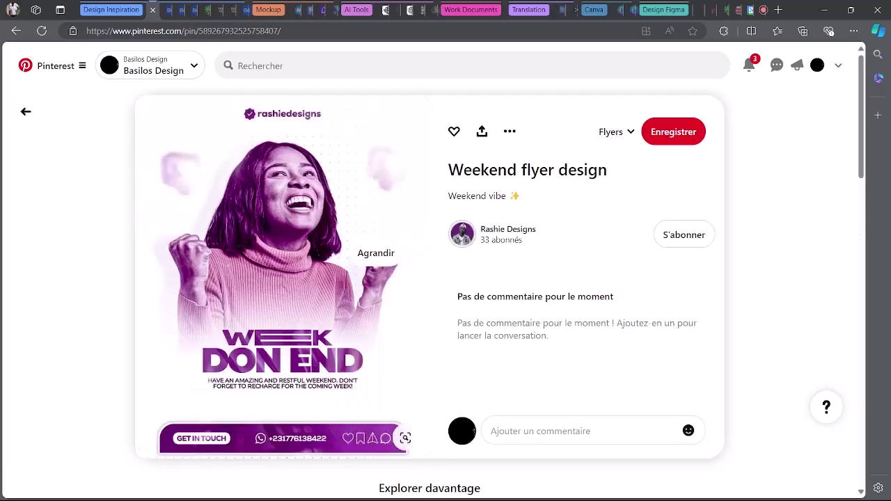
Examine the related flyer designs below the "Week Don End" pin for text layout ideas and return to the flyer itself
scroll(430, 292, down, 2)
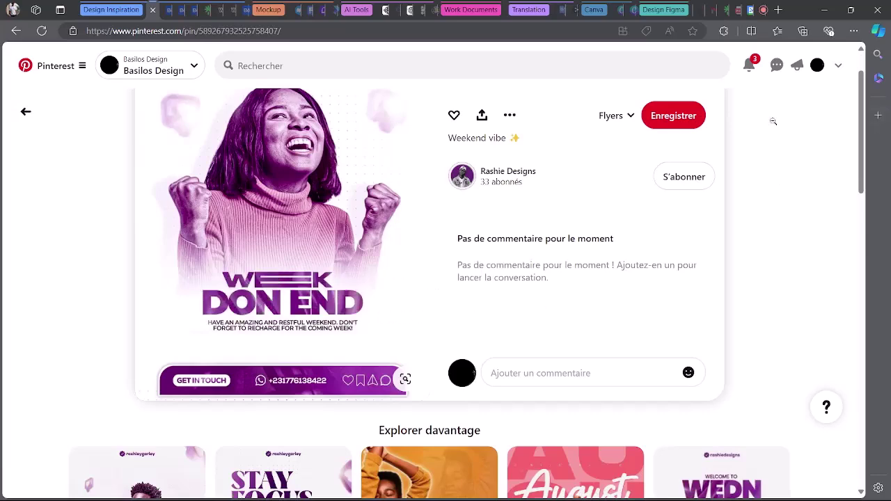
scroll(334, 202, down, 3)
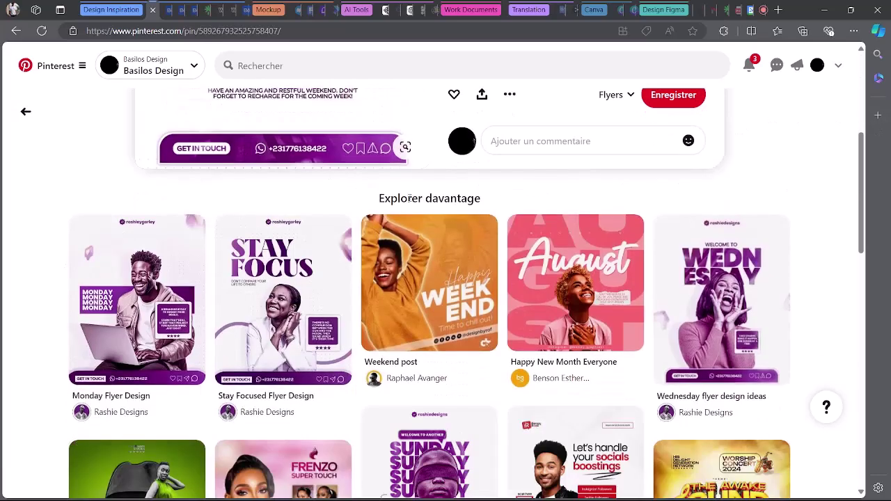
scroll(409, 200, down, 1)
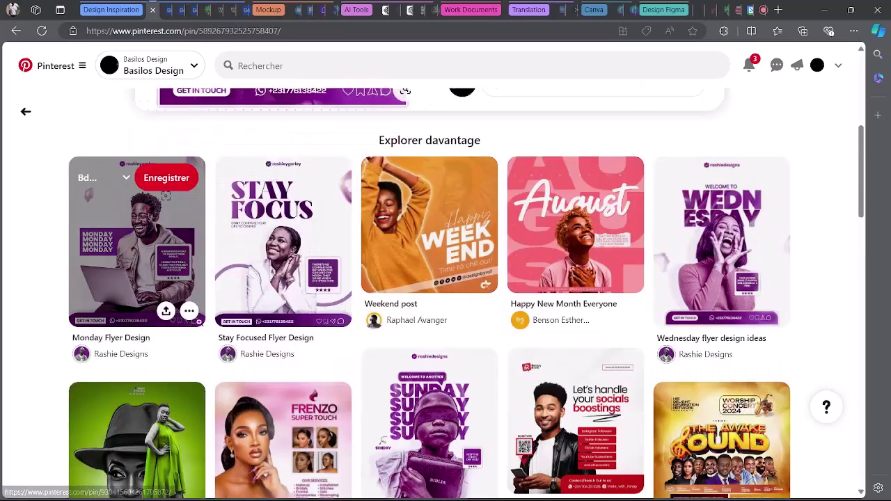
scroll(812, 235, down, 1)
scroll(812, 236, down, 5)
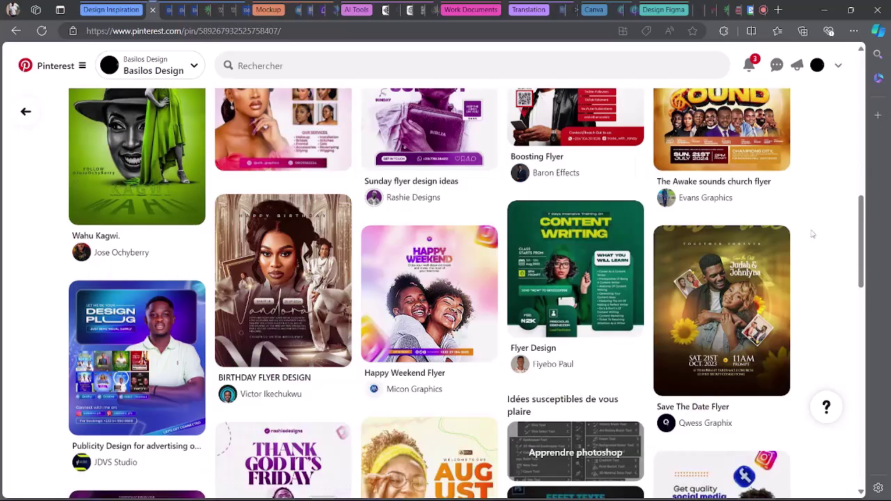
scroll(812, 233, up, 2)
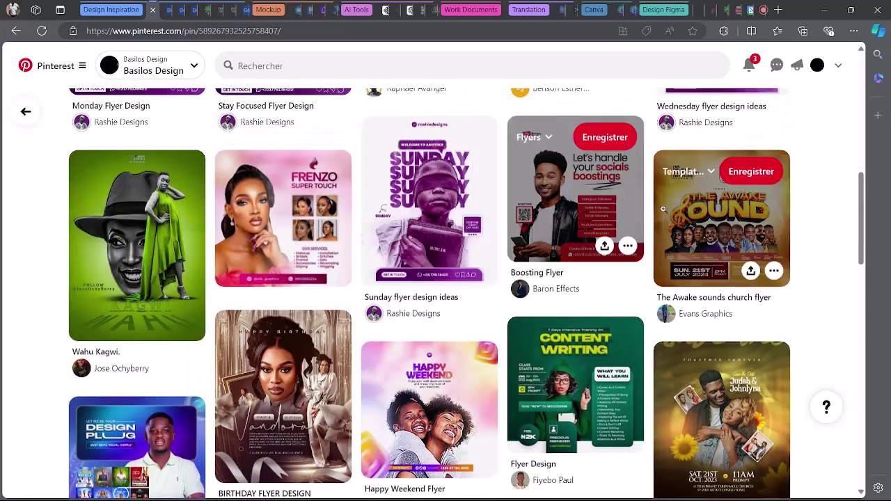
scroll(451, 238, up, 1)
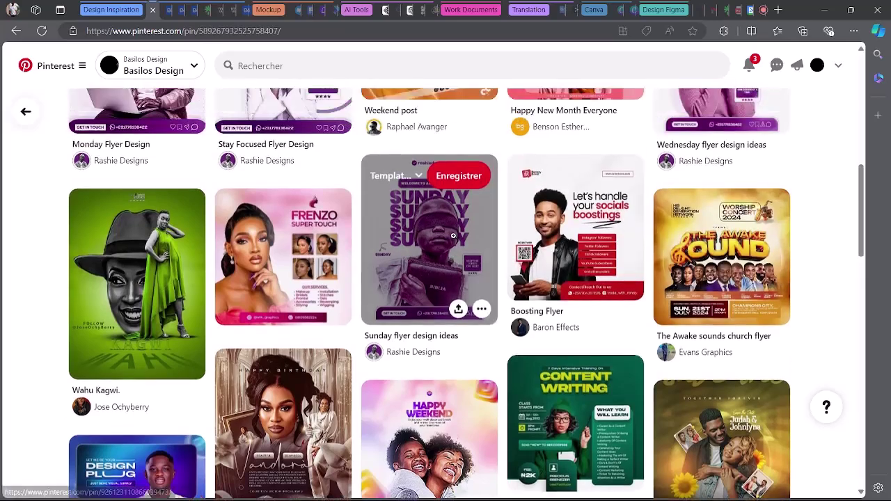
scroll(454, 237, up, 3)
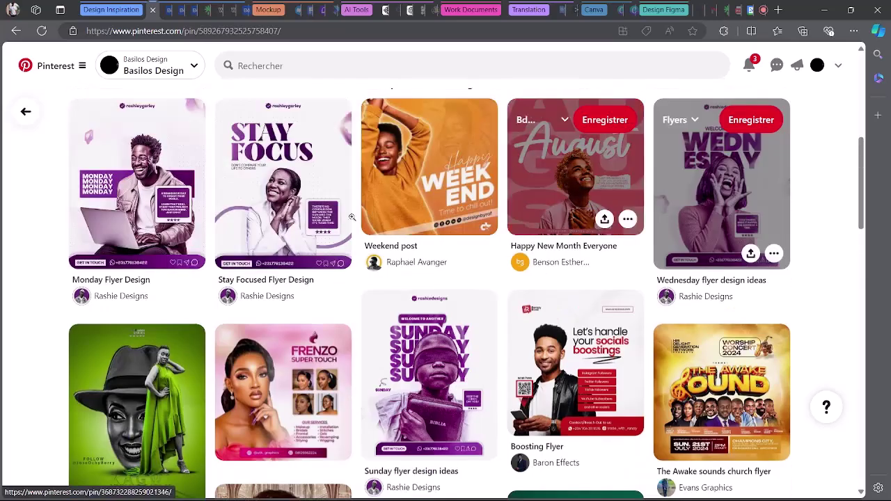
scroll(352, 218, up, 3)
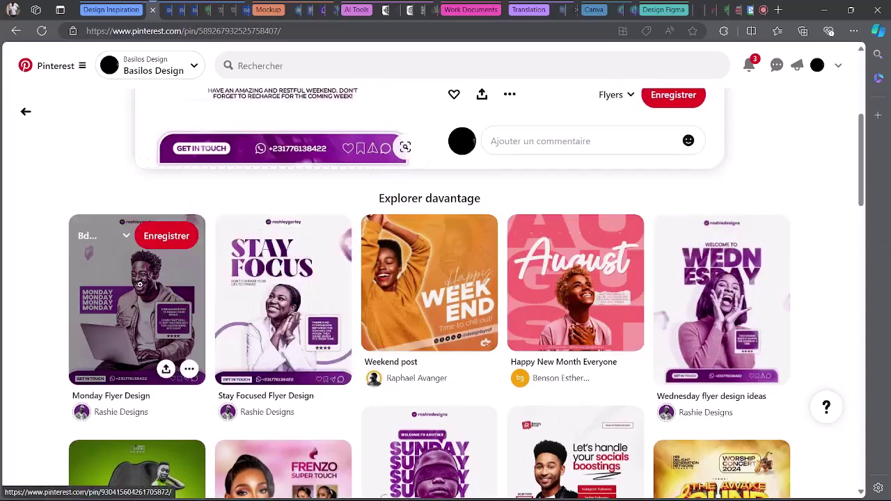
scroll(225, 169, up, 6)
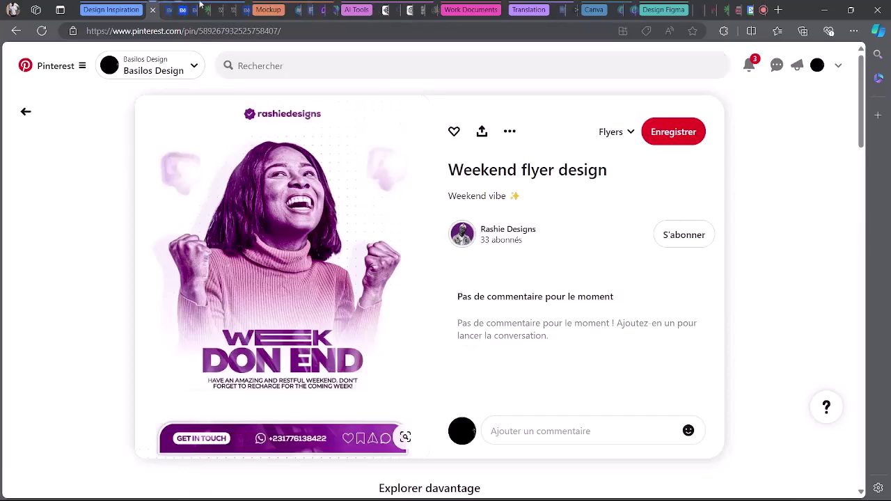
Return to ChatGPT and select "c'est le moment parfait pour laisser la créativité prendre le dessus" in its weekend reply
click(408, 8)
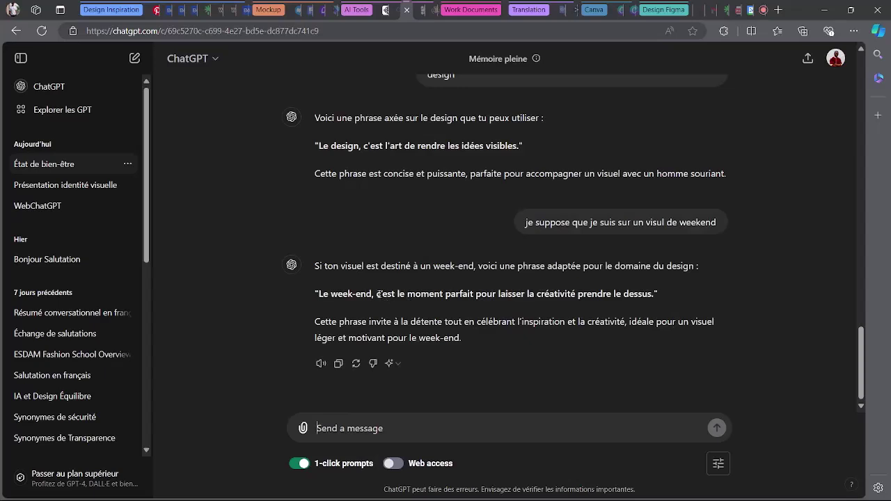
drag(378, 294, 653, 294)
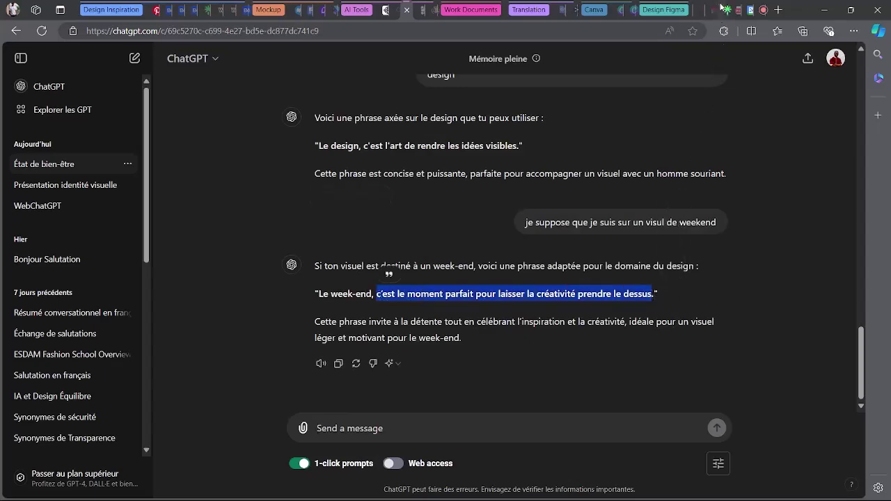
Open the DaFont website in a new browser tab
click(588, 5)
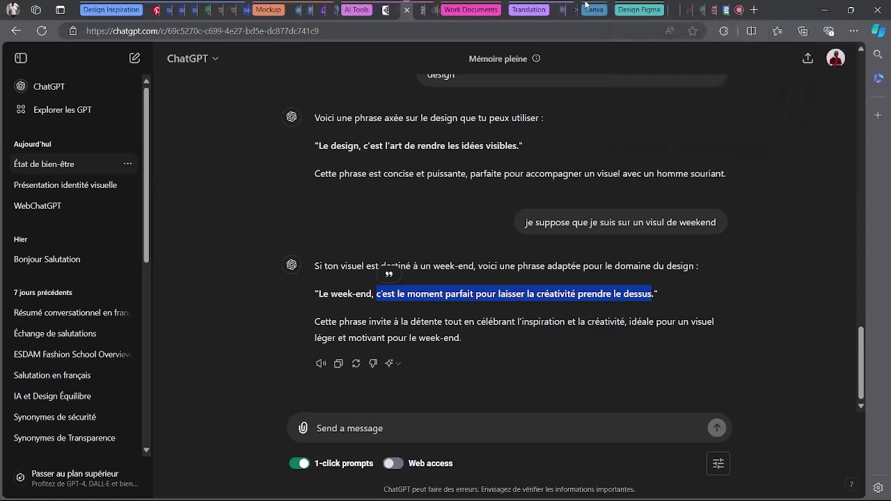
click(532, 6)
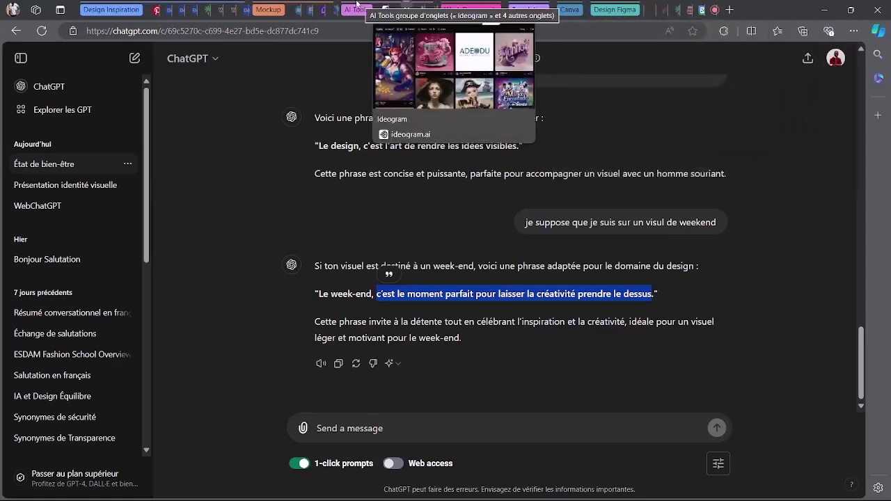
click(275, 6)
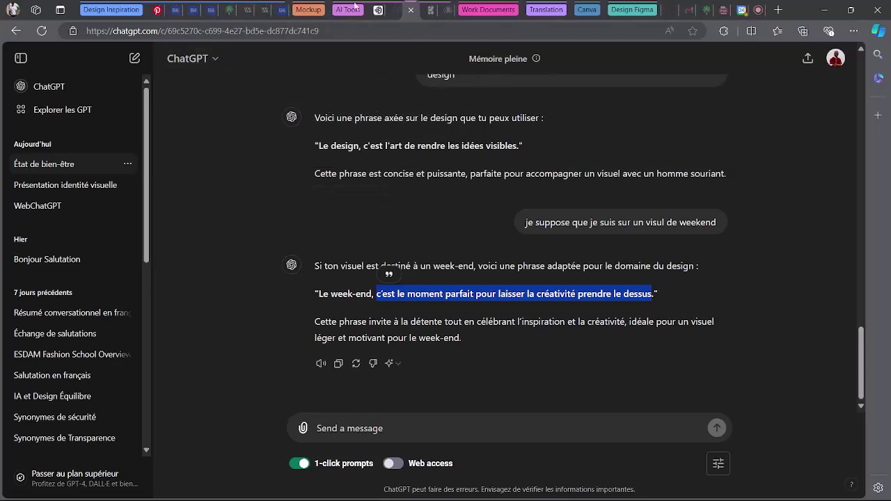
click(778, 7)
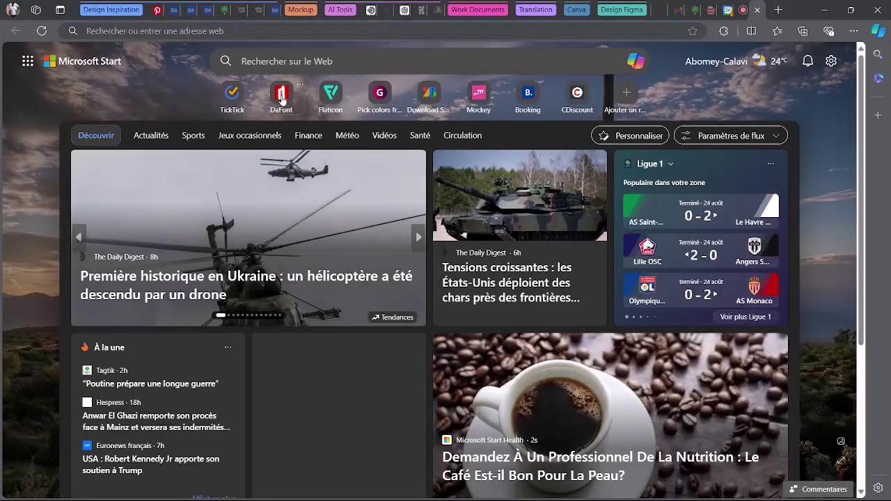
click(282, 101)
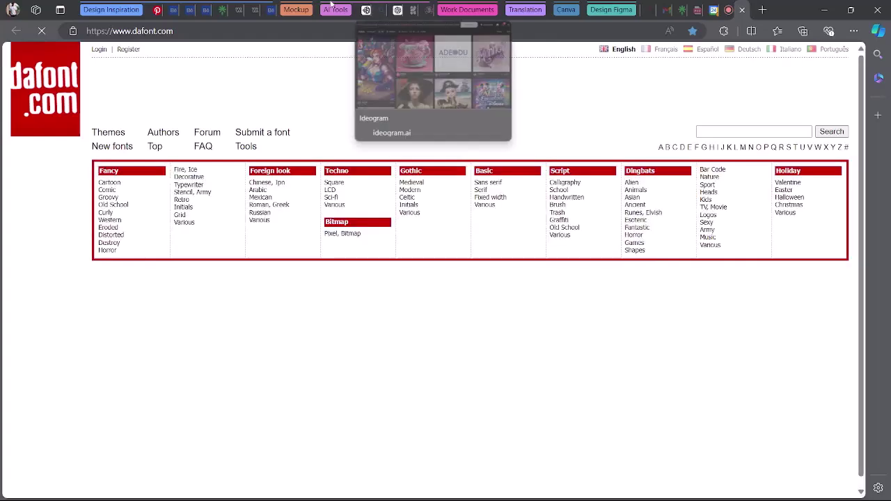
Return to the ChatGPT conversation and ask for weekend font suggestions with a message beginning "je veux des polices de"
click(336, 9)
click(732, 8)
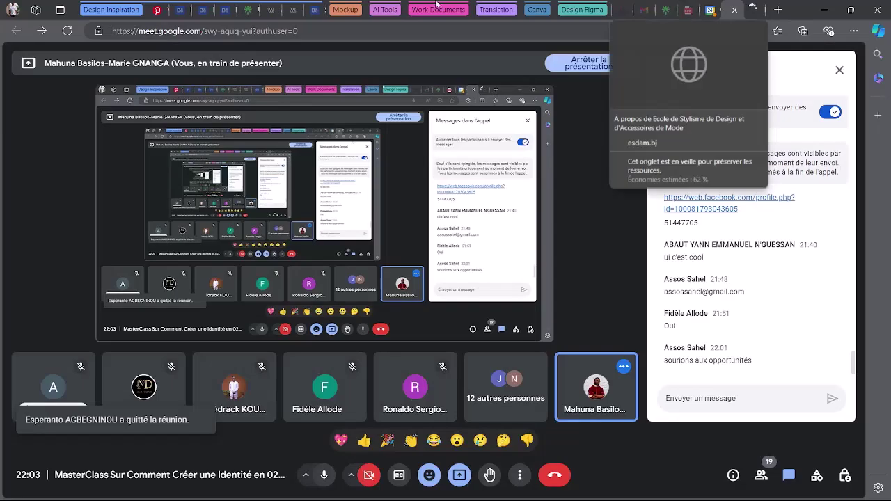
click(385, 10)
click(376, 10)
text(des p)
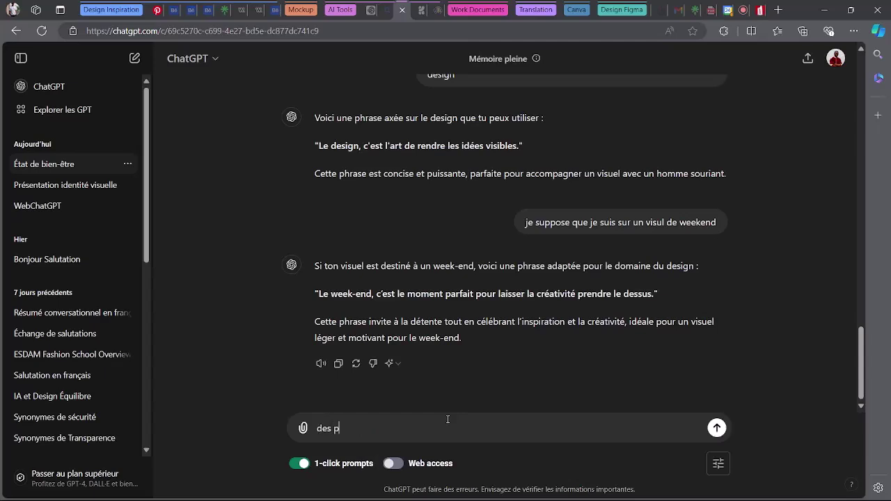
text(ol)
key(BackSpace)
key(BackSpace)
key(BackSpace)
key(BackSpace)
key(BackSpace)
key(BackSpace)
key(BackSpace)
text(je vuex )
text(eux des p)
text(olices de we)
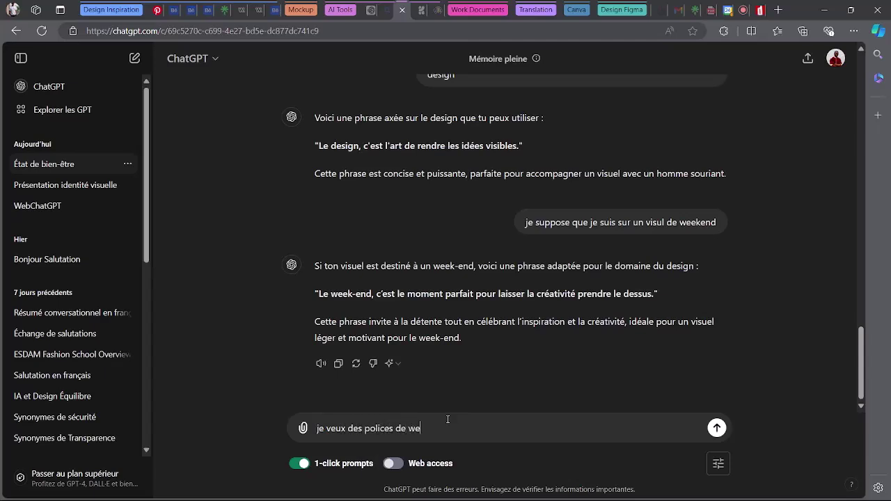
text(ke)
key(Return)
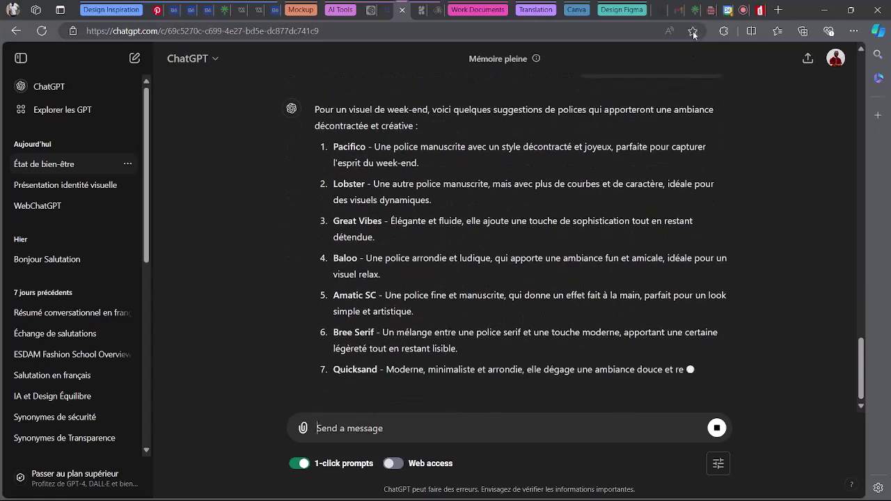
Admit the waiting participant to the Google Meet call and return to DaFont
click(728, 10)
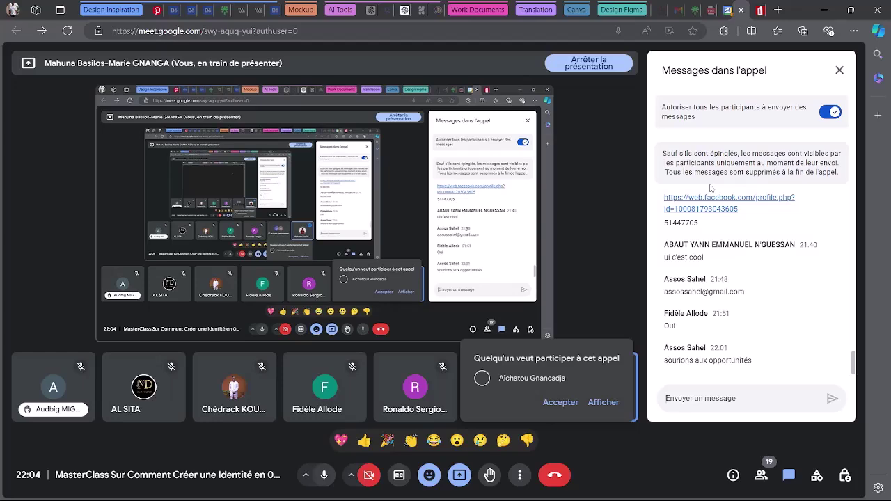
click(555, 402)
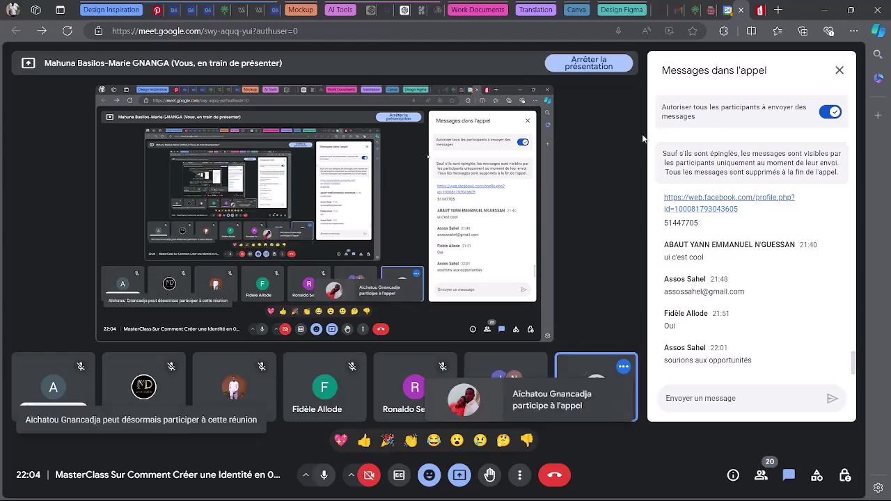
click(759, 9)
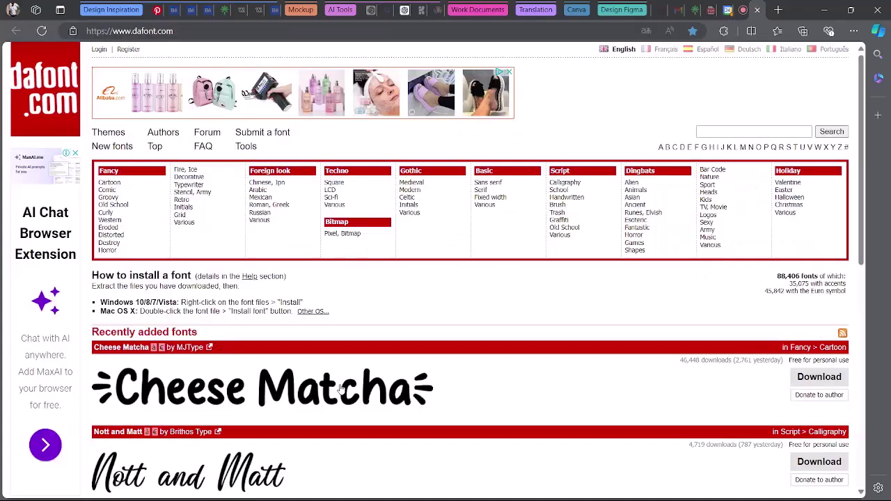
Check the font names in ChatGPT's weekend suggestions and search the web for "pacifico font" in a new tab
scroll(282, 327, down, 1)
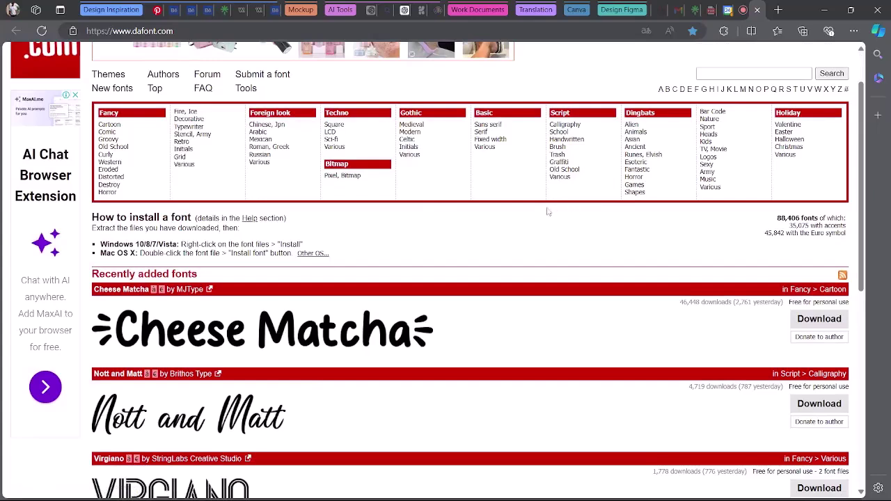
click(751, 73)
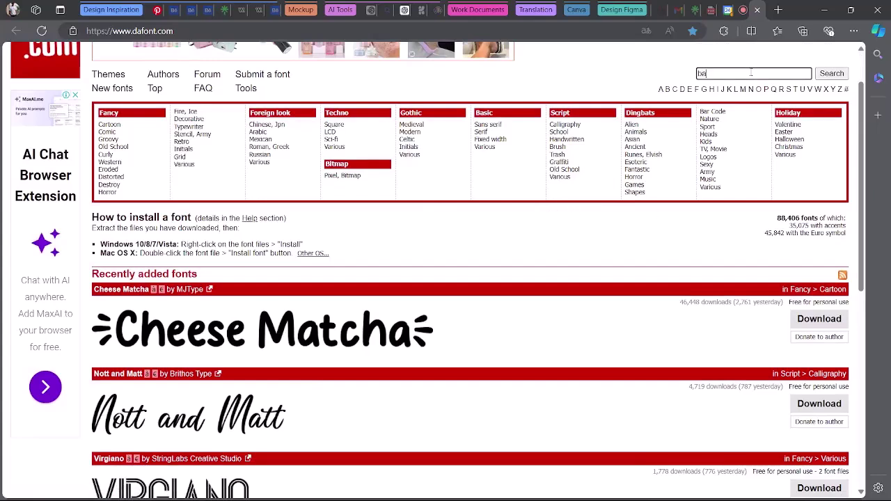
click(395, 9)
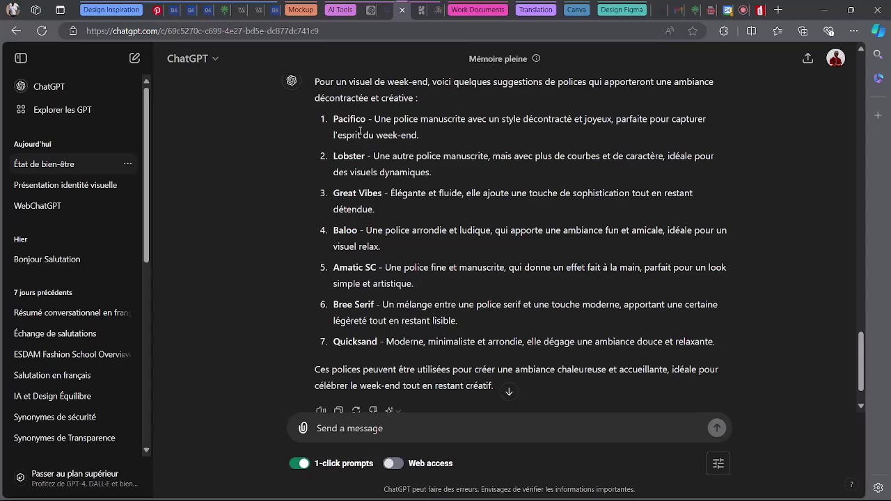
click(780, 9)
text(paci)
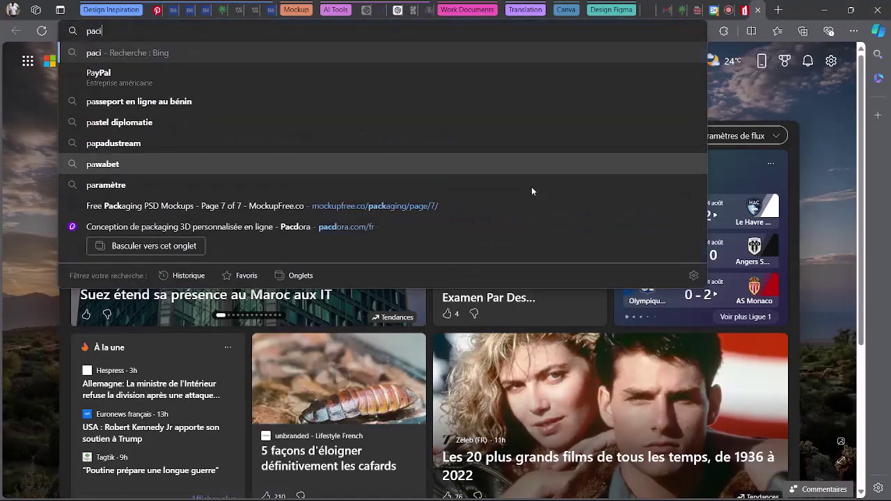
text(fico)
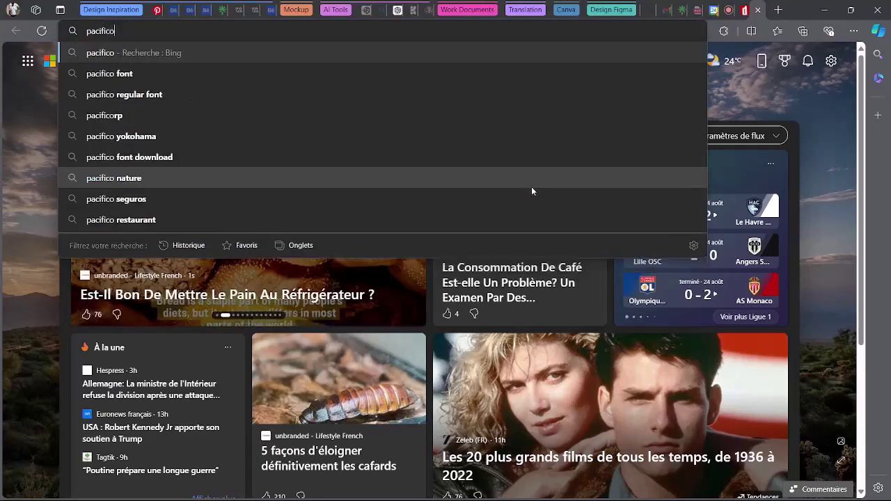
click(141, 73)
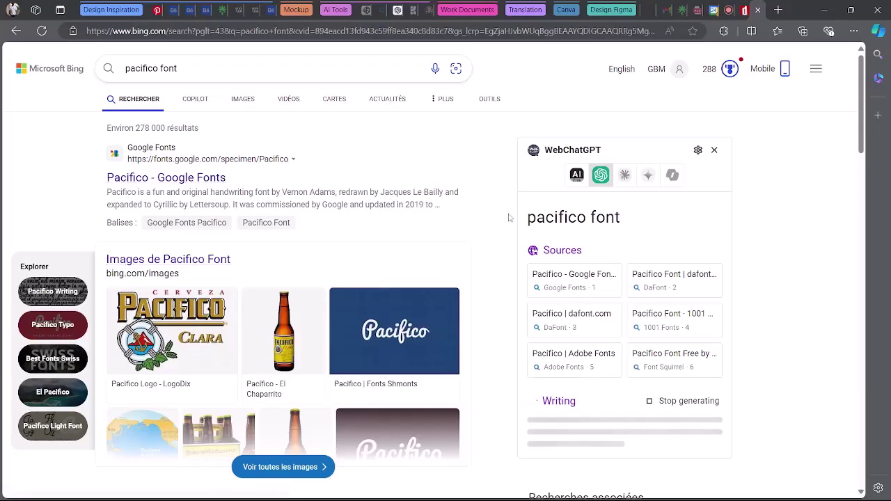
Return to DaFont and look through the recently added fonts and the Decorative category for a weekend font
click(729, 10)
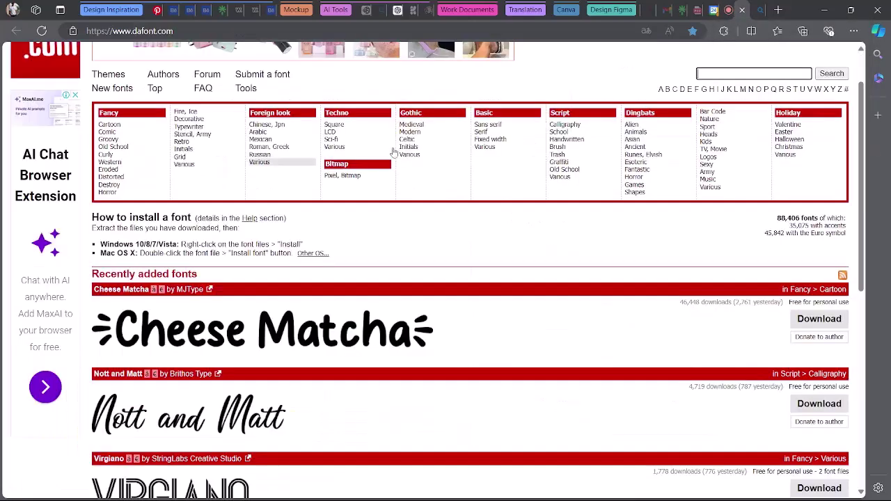
scroll(286, 275, down, 5)
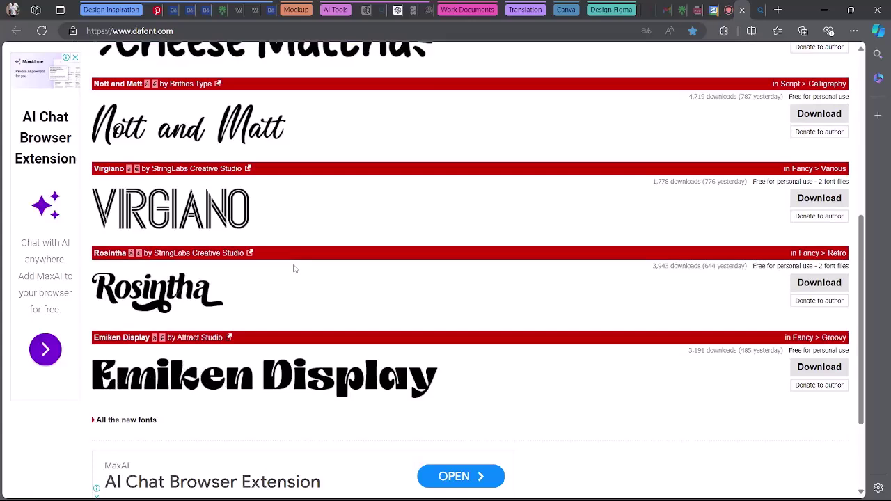
scroll(294, 269, down, 2)
scroll(292, 267, up, 10)
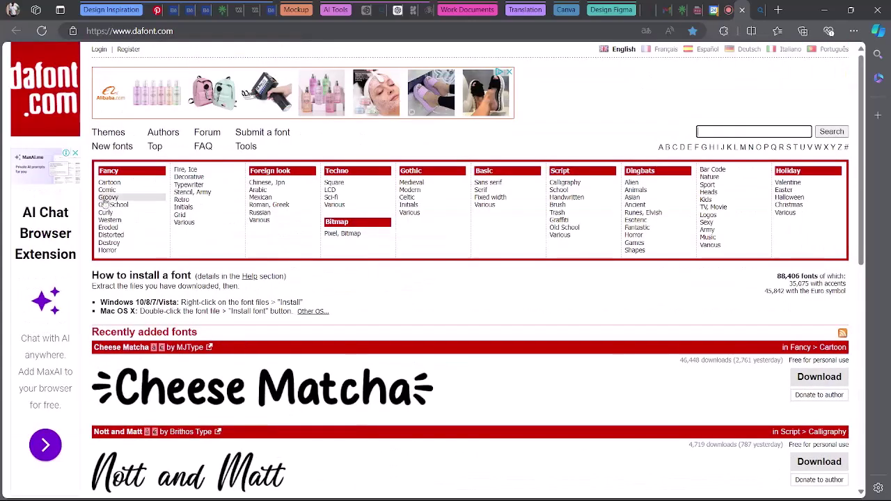
click(201, 179)
scroll(208, 180, down, 3)
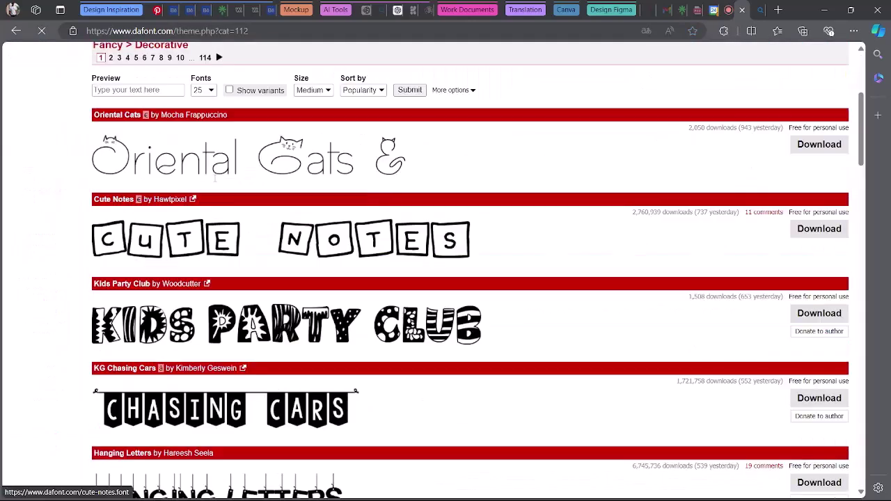
scroll(492, 258, down, 10)
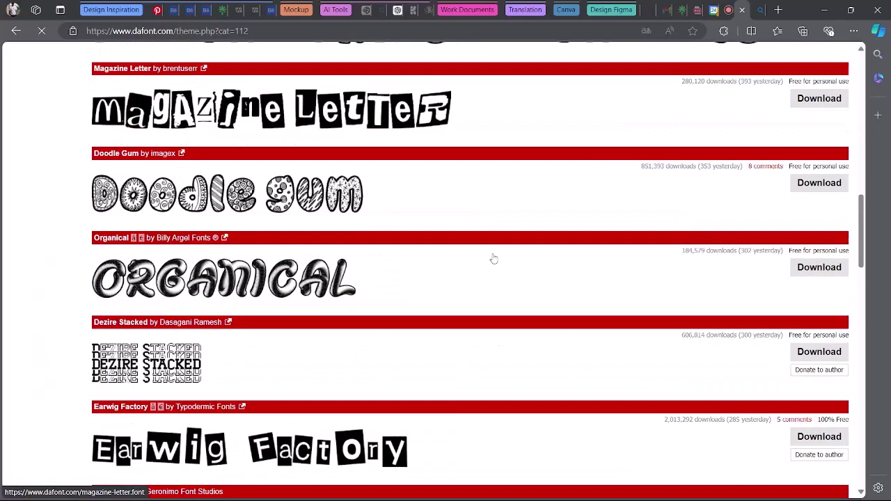
scroll(493, 258, up, 4)
scroll(493, 259, up, 9)
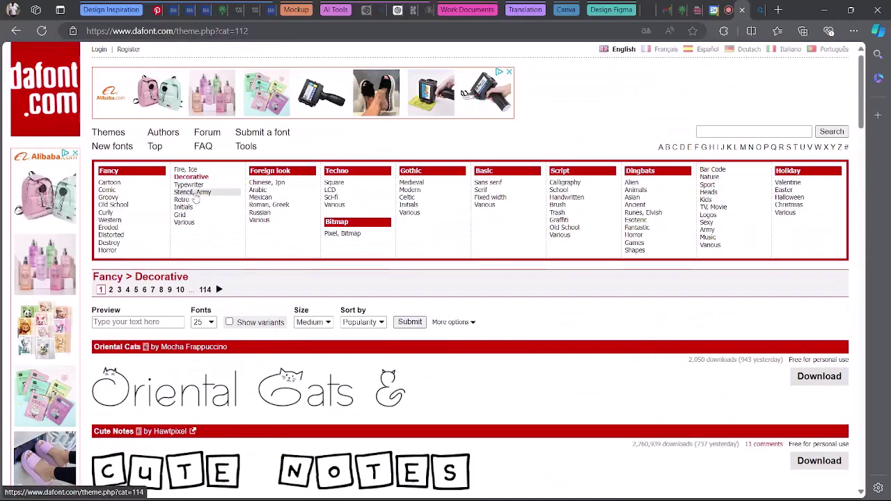
Look through DaFont's Typewriter category and recheck the lettering of the "Week Don End" flyer on Pinterest
click(190, 184)
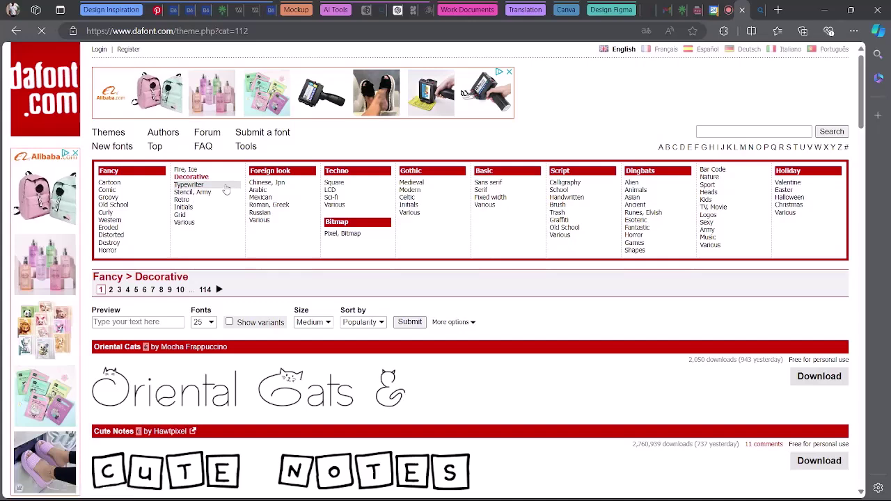
click(156, 9)
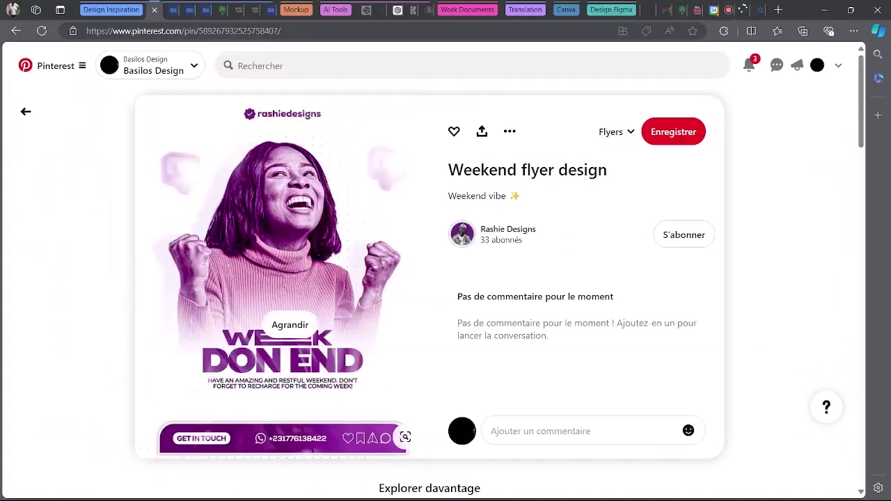
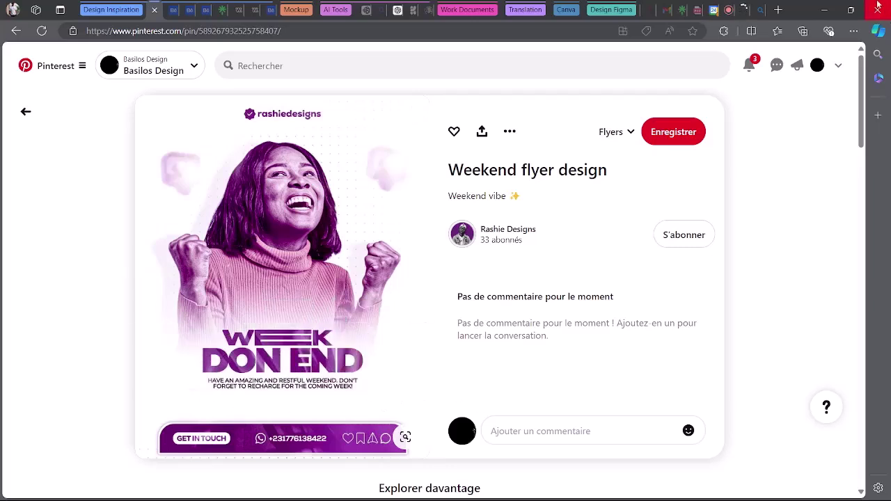
click(742, 8)
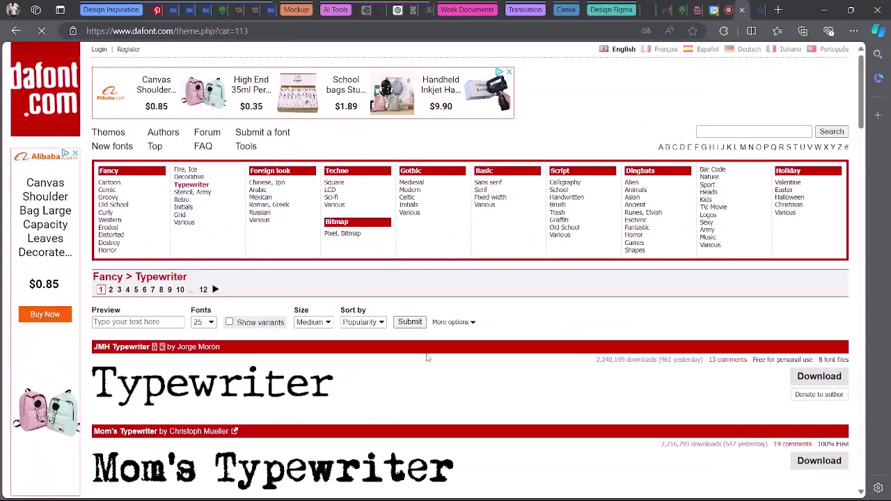
scroll(500, 360, down, 5)
scroll(501, 360, up, 5)
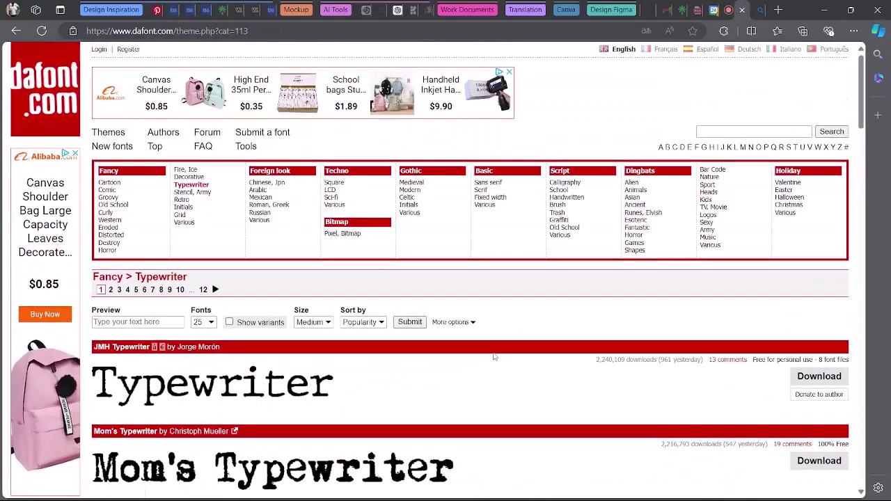
Examine the Cartoon and Comic font categories on DaFont and open the Arabic one
click(150, 186)
scroll(180, 235, down, 8)
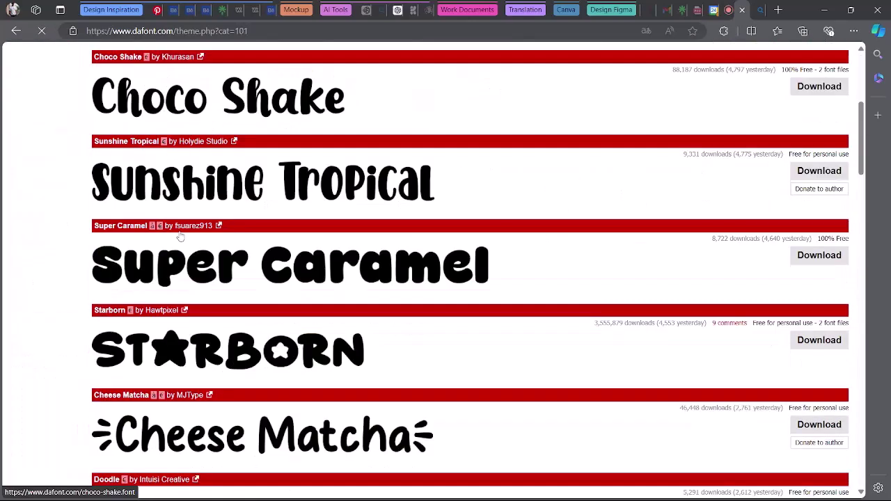
scroll(180, 235, up, 5)
scroll(179, 236, up, 3)
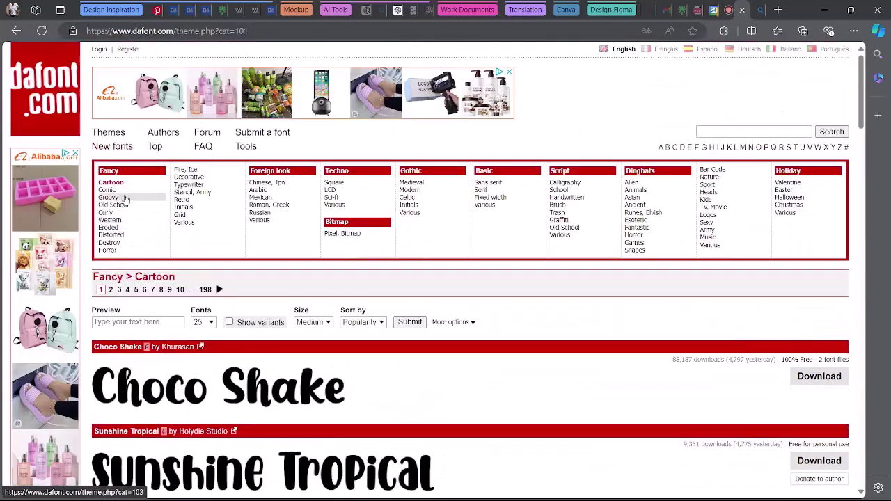
click(150, 192)
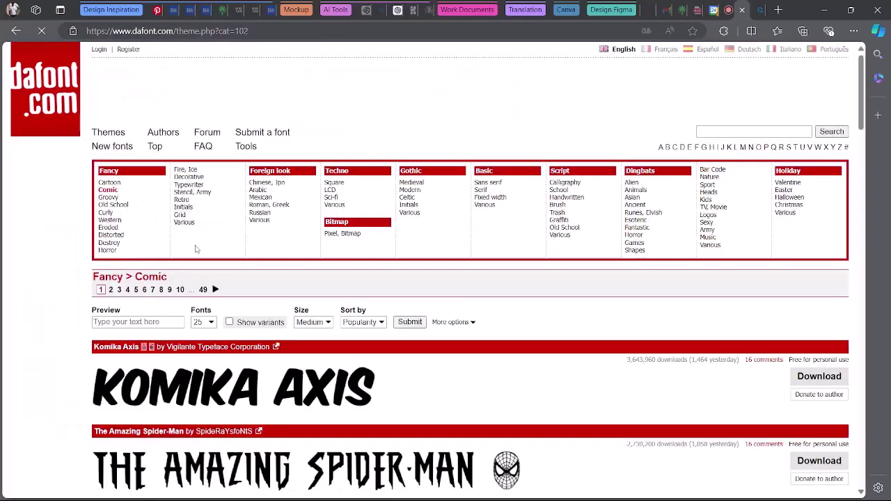
scroll(279, 299, down, 4)
scroll(281, 302, up, 1)
scroll(281, 299, up, 3)
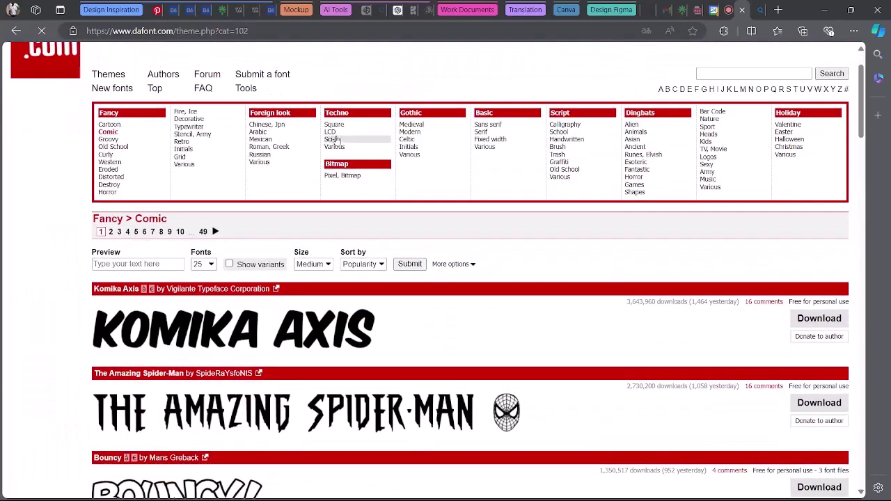
click(266, 135)
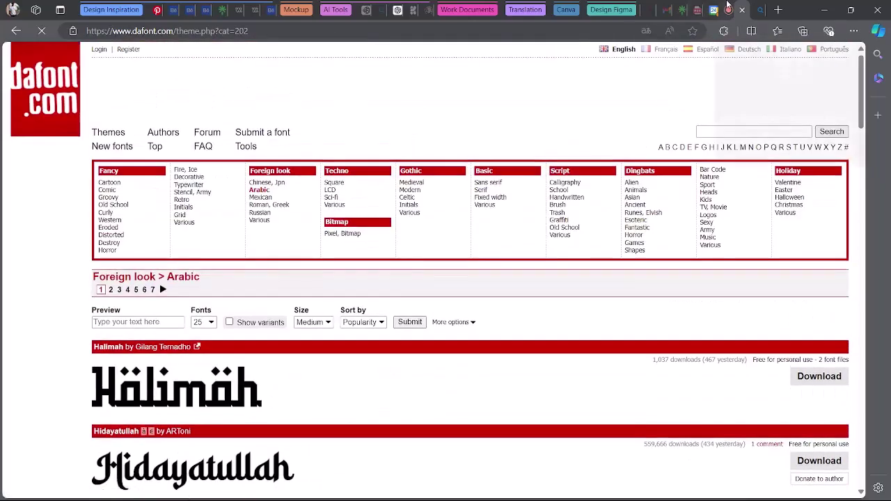
Switch to the Google Meet call
click(714, 10)
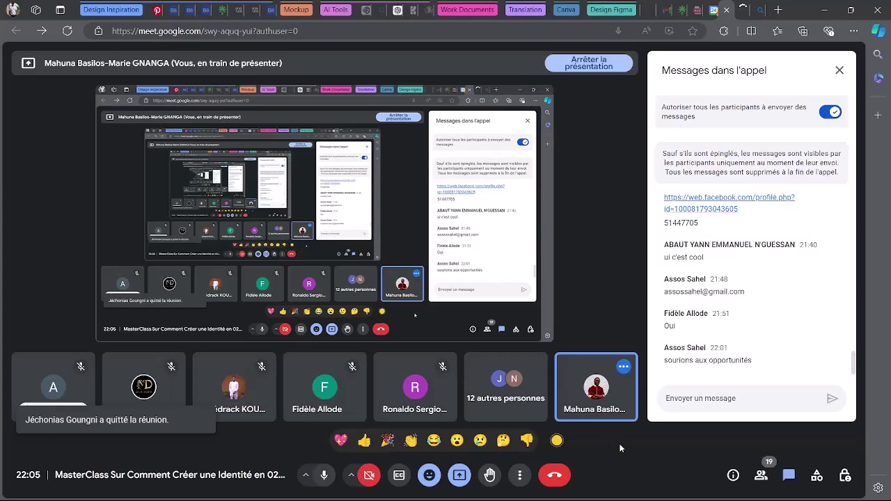
Switch to Photoshop, move the tagline nearer the man and change it to "c'est le moment parfait pour laisser la créativité prendre le dessus" on two lines
mouse_move(428, 499)
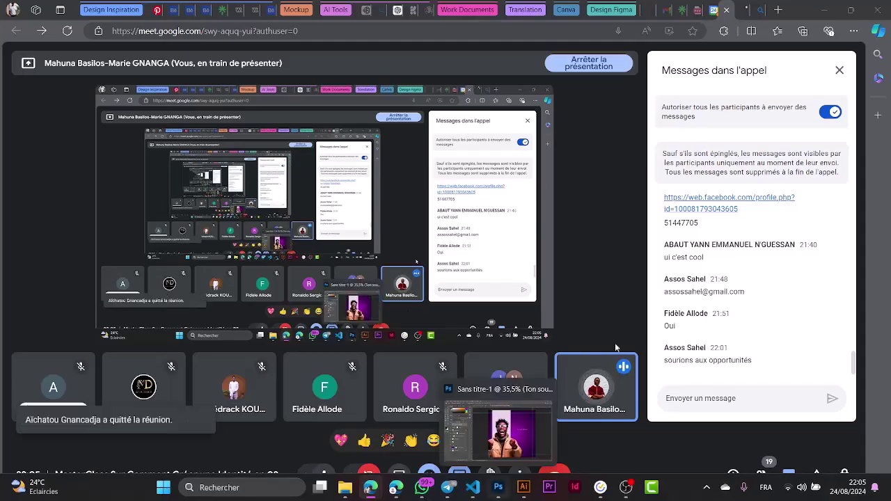
click(496, 481)
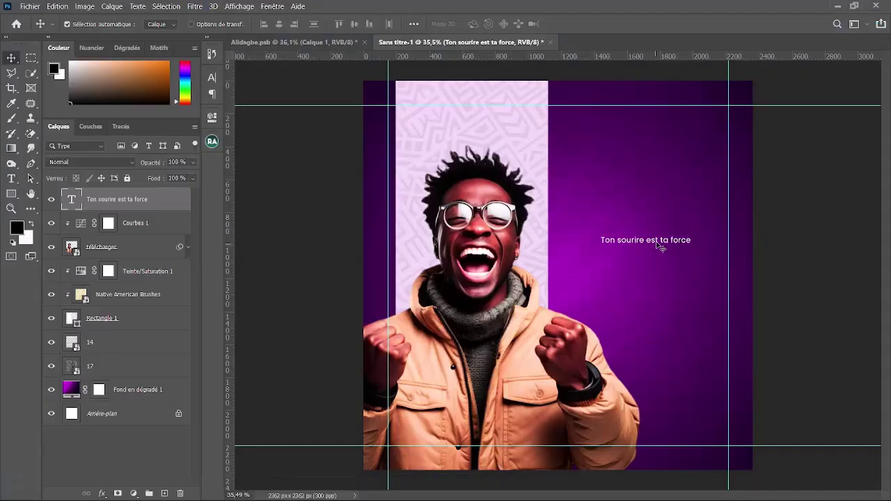
drag(660, 243, 623, 230)
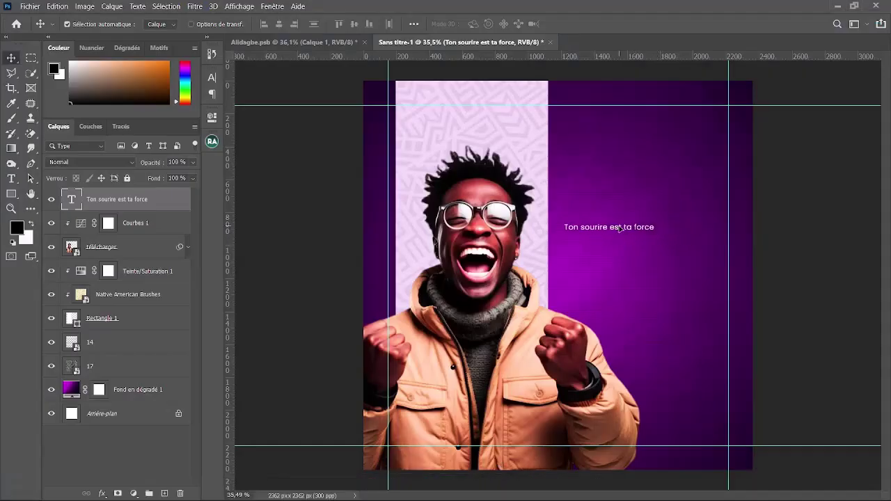
double_click(620, 227)
text(c'est le moment parfait pour laisser la créativité)
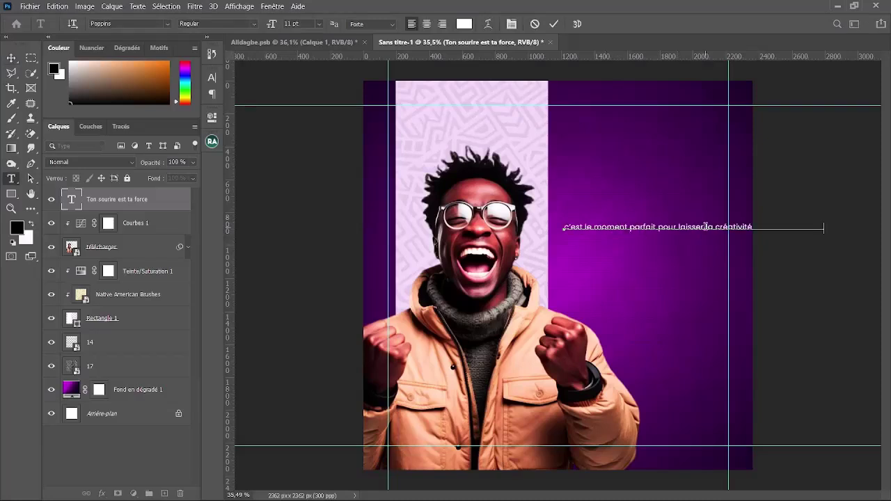
key(Return)
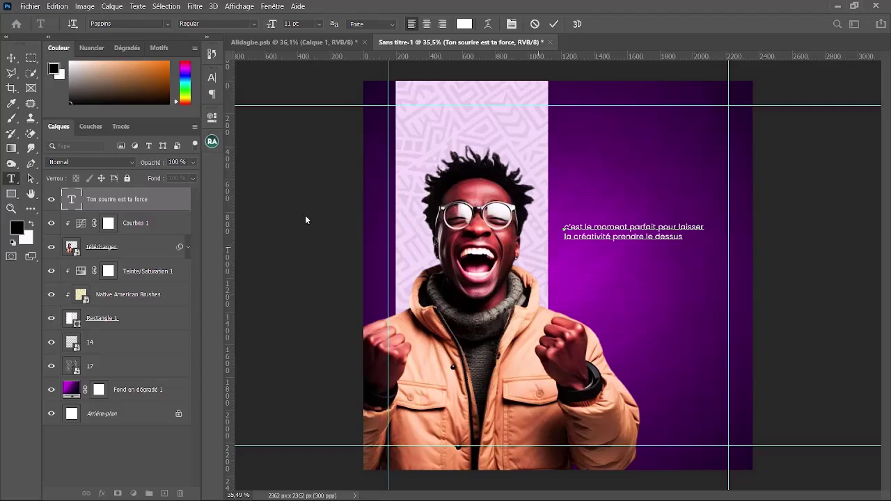
click(7, 60)
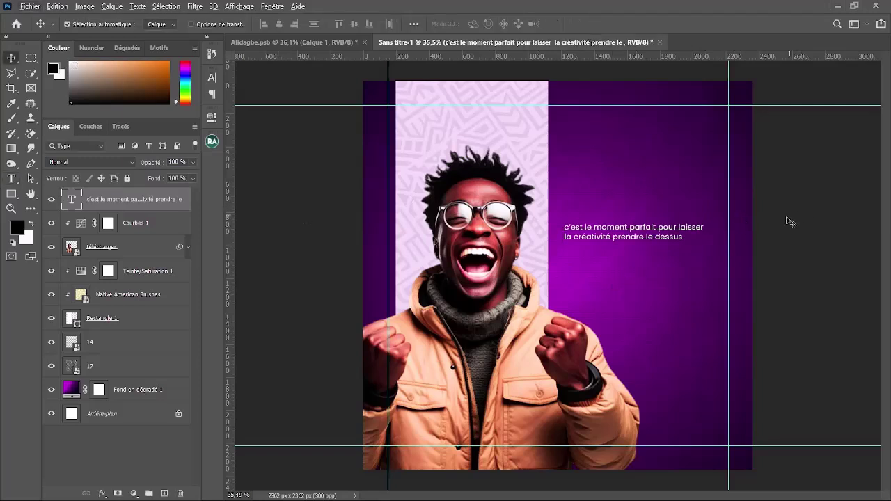
Place a copy of the phrase well above the original and replace its text with "WEEKEND"
scroll(796, 237, up, 1)
scroll(577, 190, up, 3)
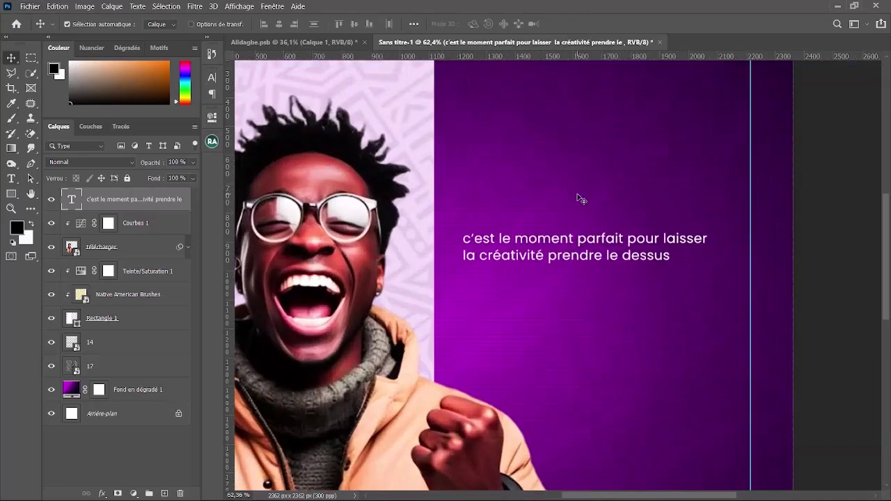
scroll(578, 195, down, 3)
scroll(580, 197, up, 2)
scroll(591, 289, up, 1)
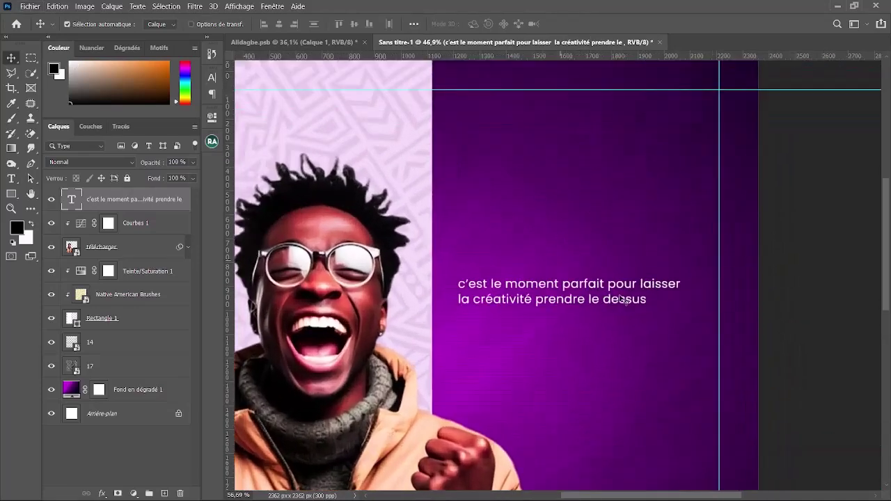
drag(591, 290, 592, 193)
double_click(592, 192)
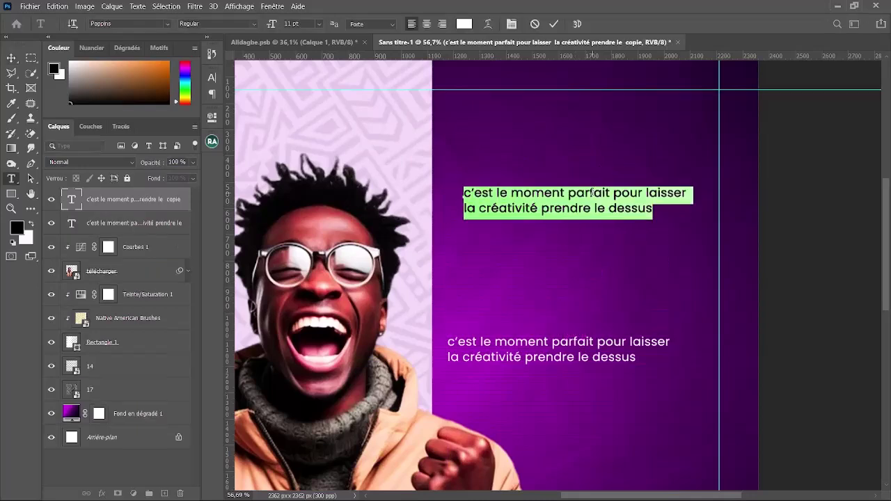
key(BackSpace)
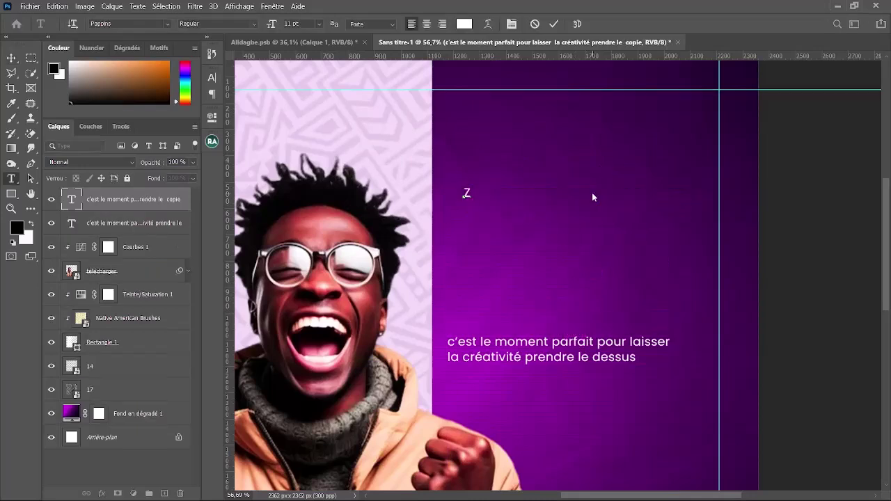
text(WEEKEND)
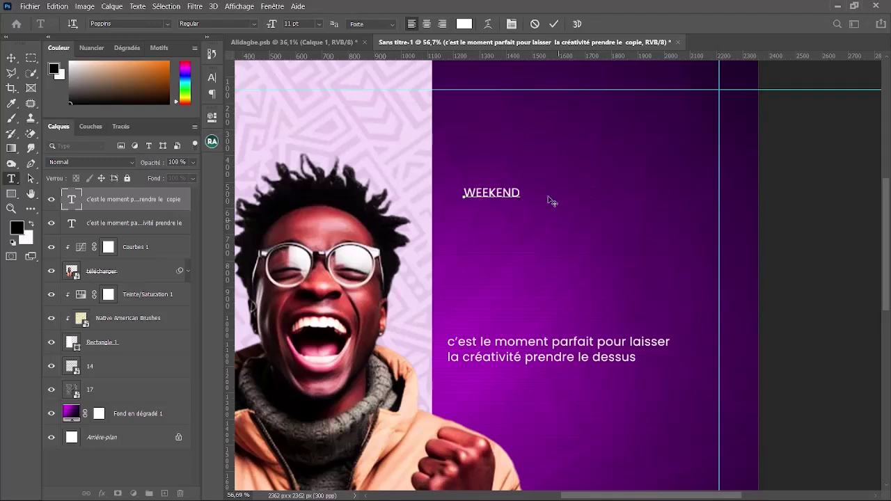
click(12, 58)
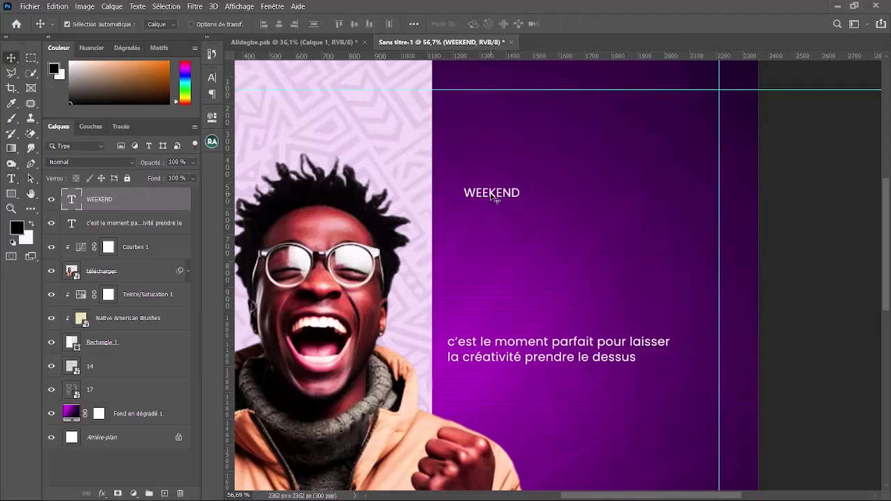
Preview the installed fonts on the WEEKEND text and apply Orbitron
double_click(496, 198)
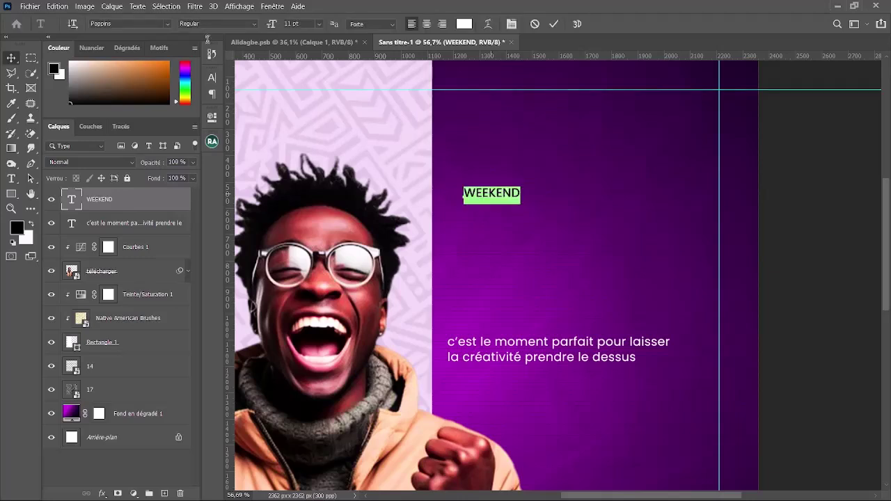
click(168, 24)
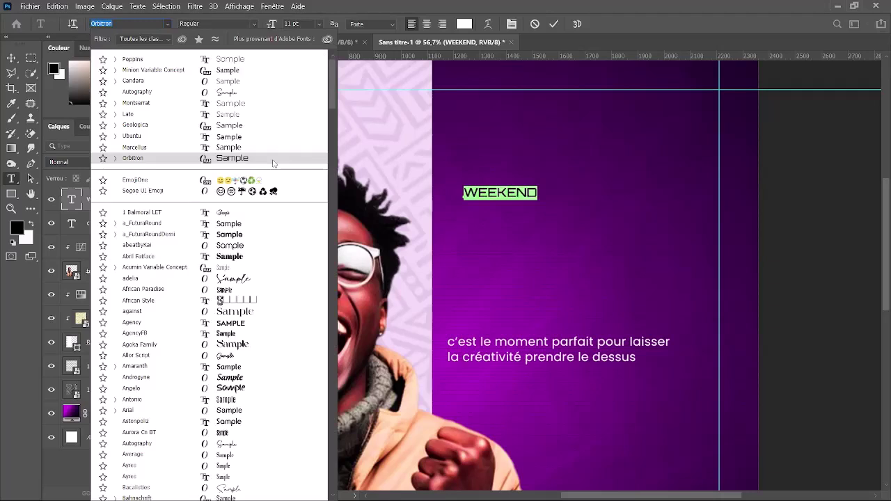
key(Escape)
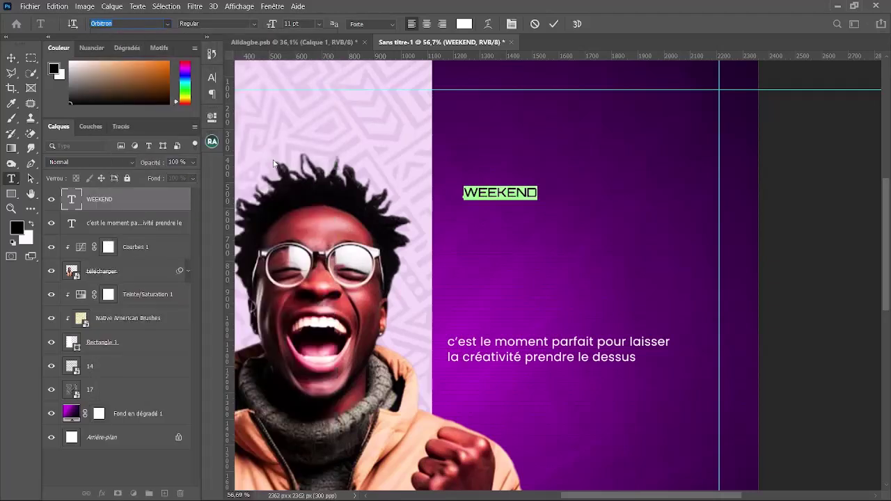
click(169, 25)
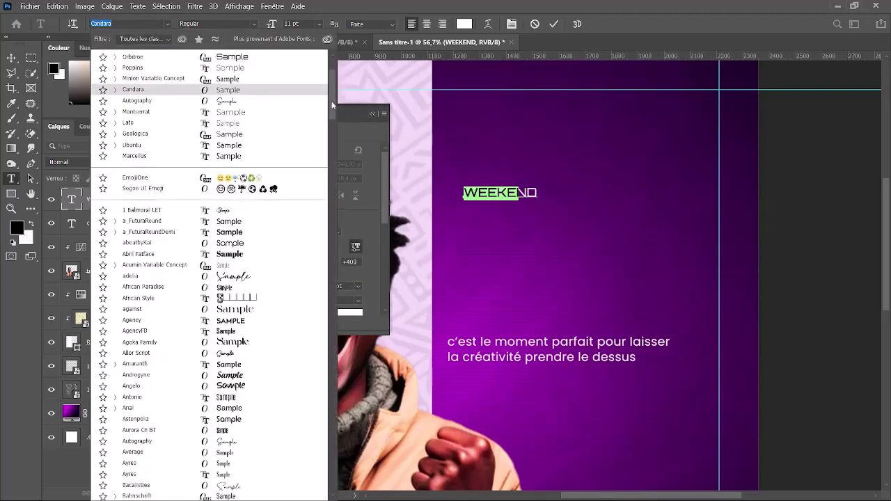
drag(331, 101, 360, 149)
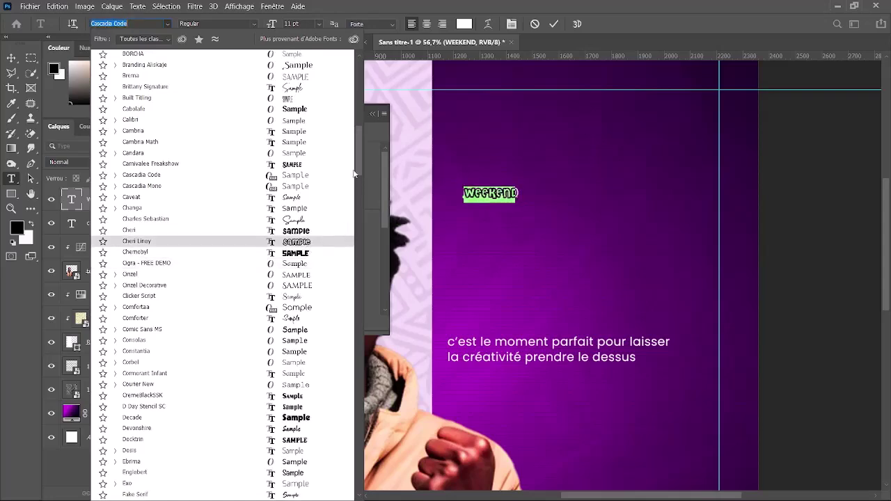
drag(355, 157, 355, 326)
scroll(355, 325, down, 10)
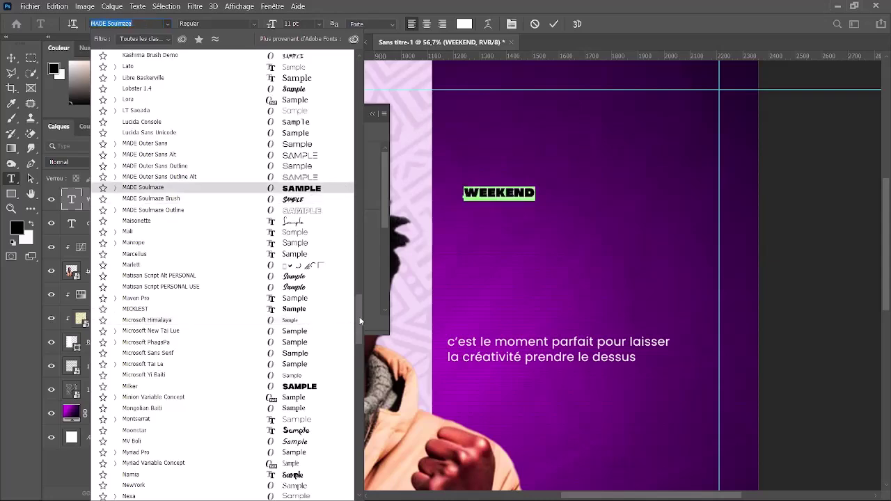
drag(360, 321, 358, 76)
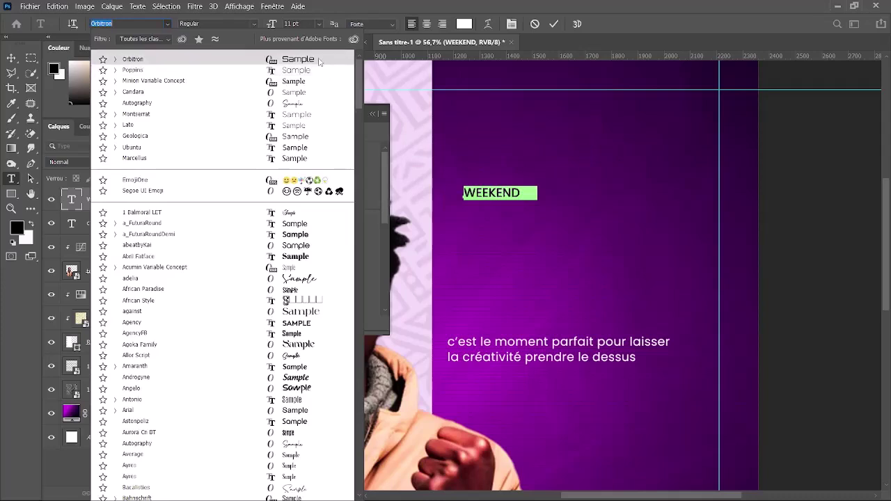
click(318, 59)
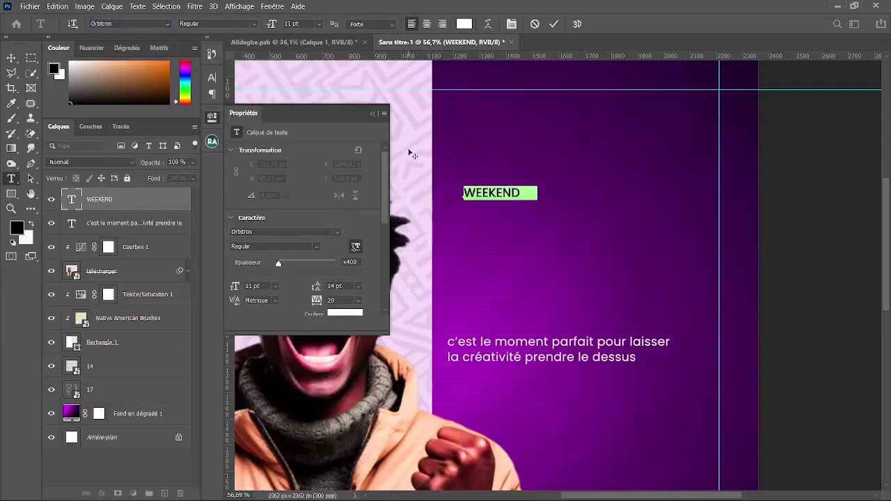
Set the WEEKEND text's font style to ExtraBold and commit the text edit
scroll(408, 167, up, 1)
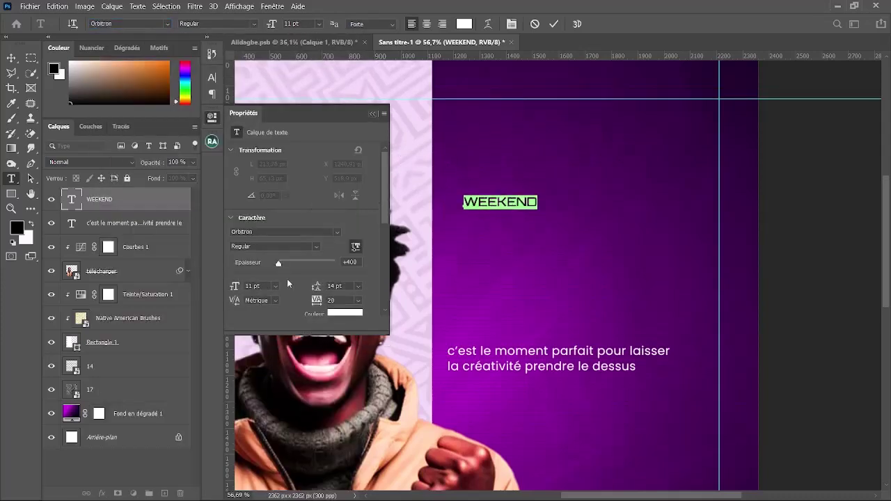
click(315, 250)
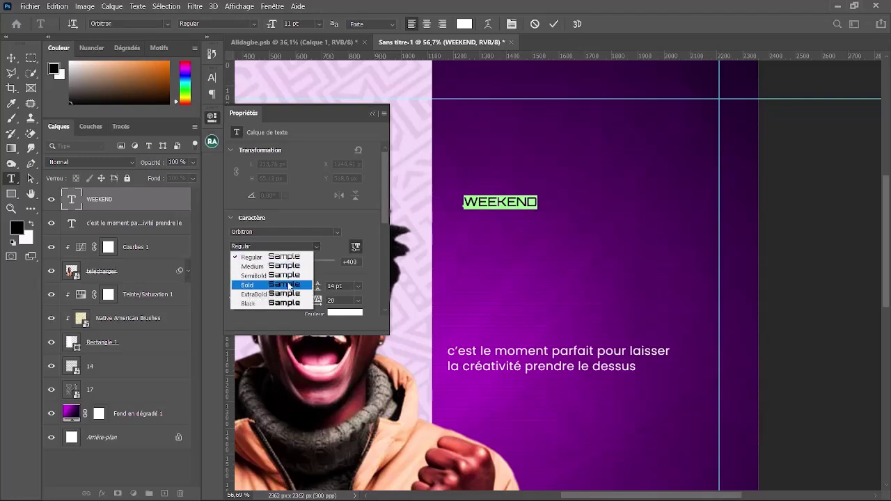
click(289, 285)
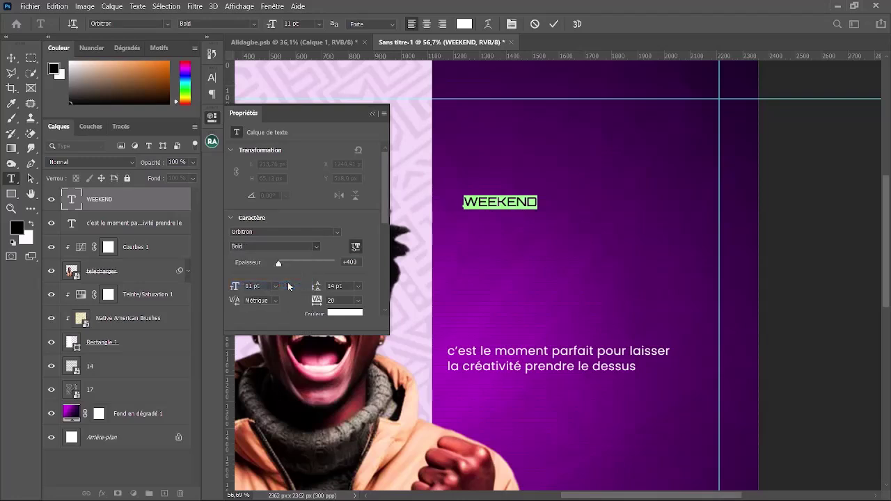
click(316, 247)
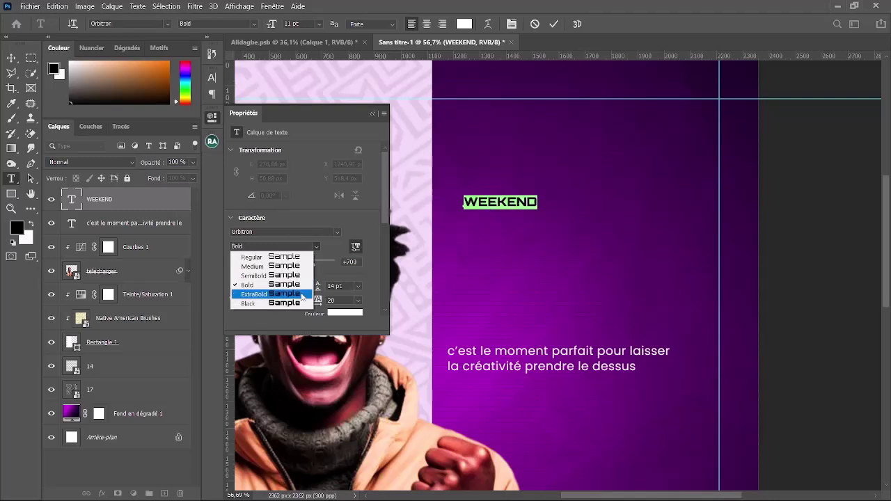
click(301, 295)
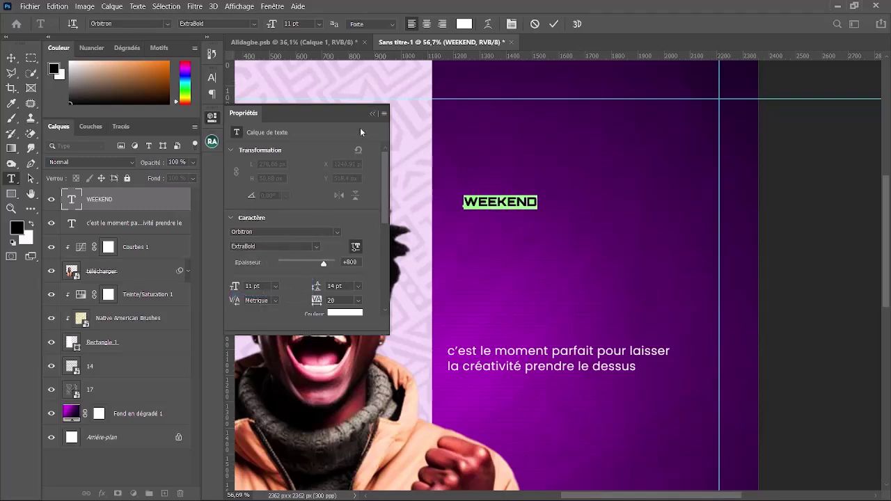
click(373, 114)
key(ctrl+Return)
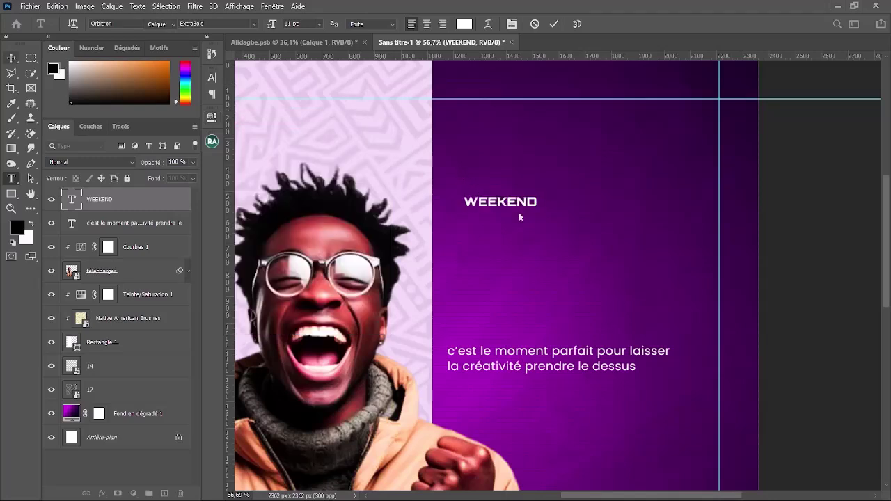
Scale the WEEKEND title to about 343% and move it up just below the upper margin guide
key(v)
key(ctrl+t)
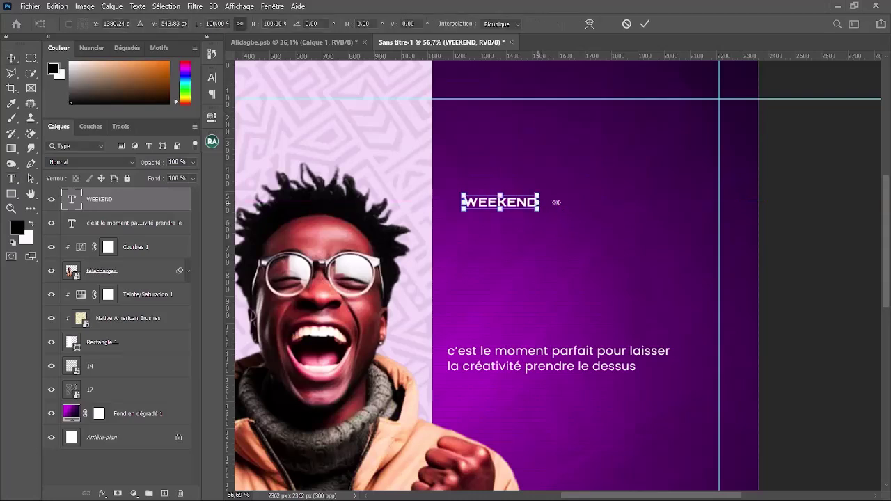
drag(557, 202, 716, 202)
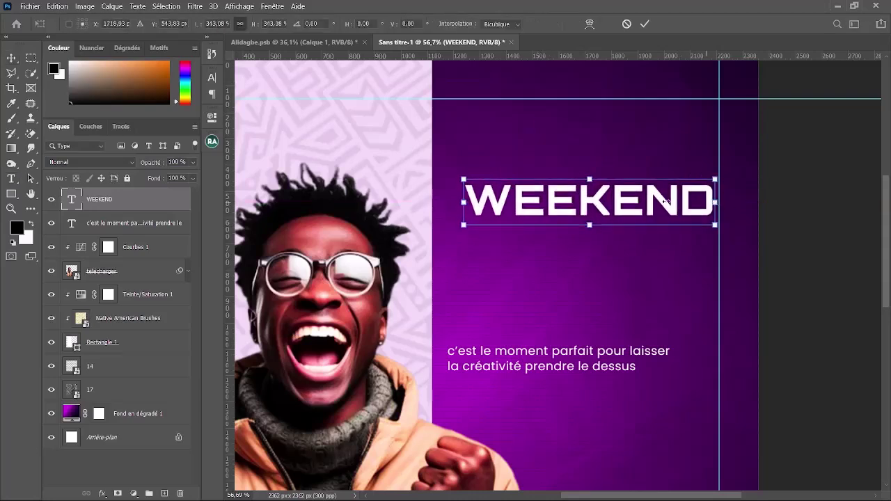
drag(629, 205, 620, 137)
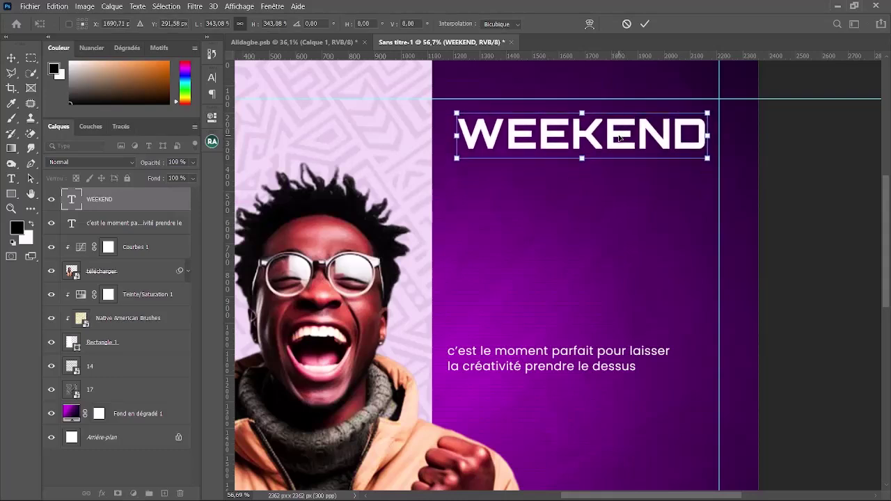
key(Return)
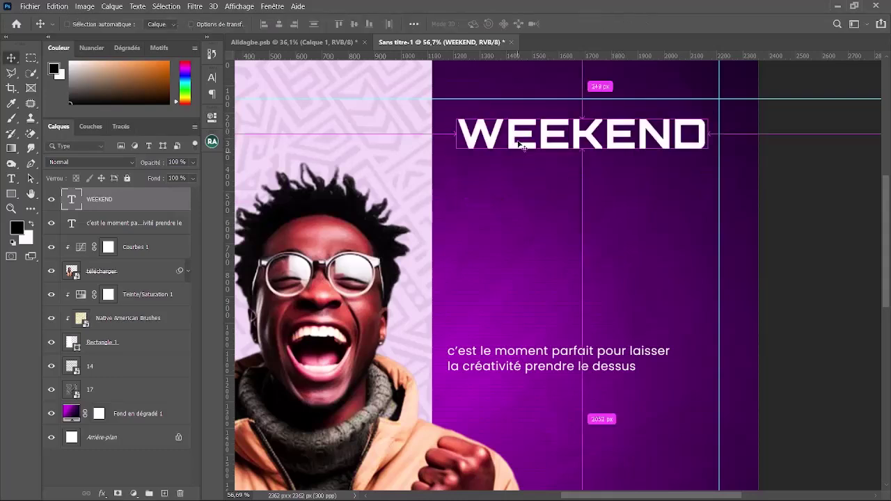
Widen the WEEKEND title on both sides to about 111%, spanning from the pale panel to the right margin guide
key(ctrl+t)
drag(458, 135, 446, 136)
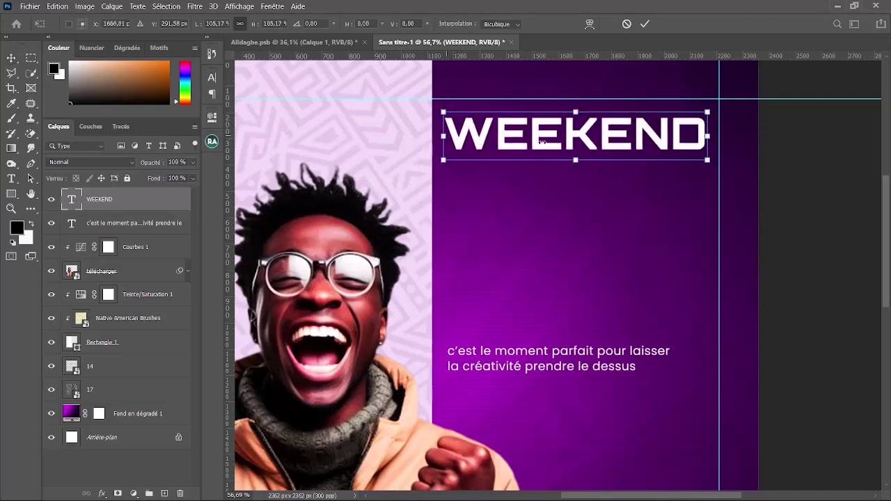
drag(707, 136, 717, 135)
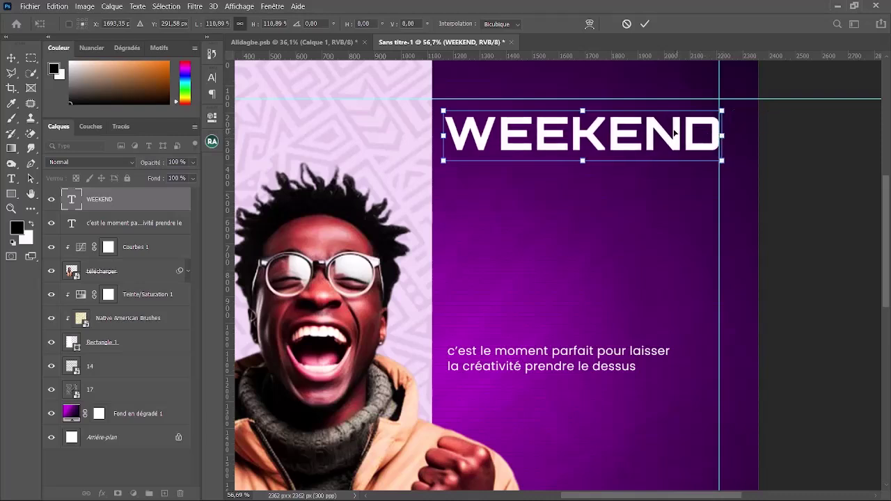
key(Return)
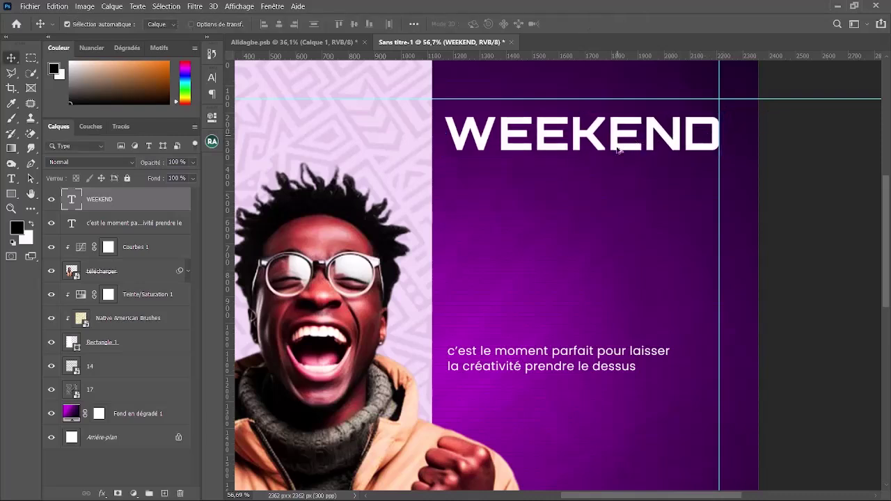
Duplicate the WEEKEND title directly below the original and replace the copy's text with "Mood"
drag(621, 146, 619, 187)
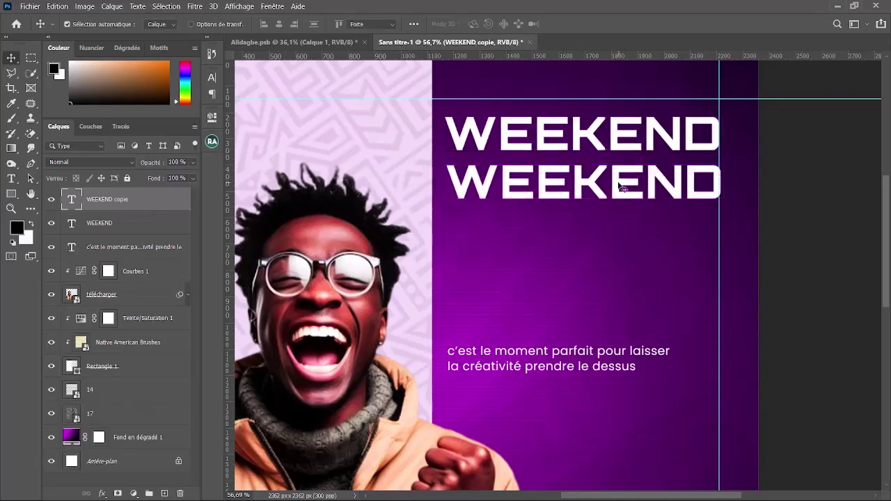
double_click(618, 181)
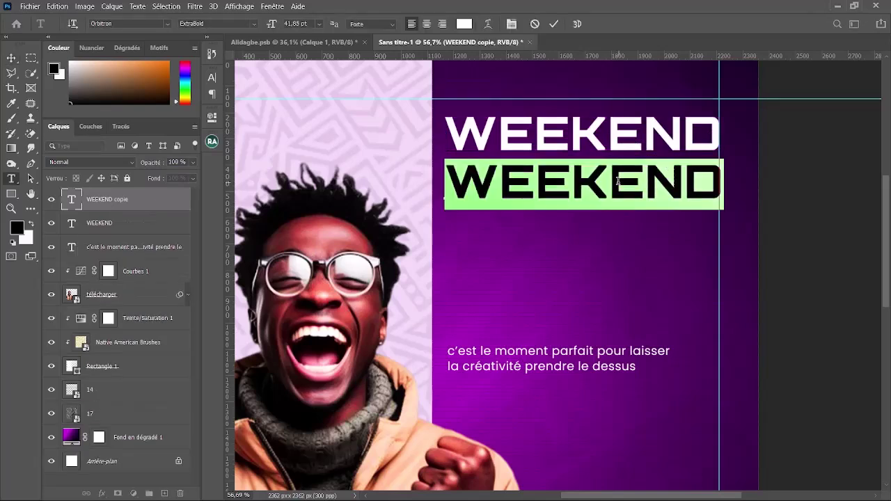
text(M)
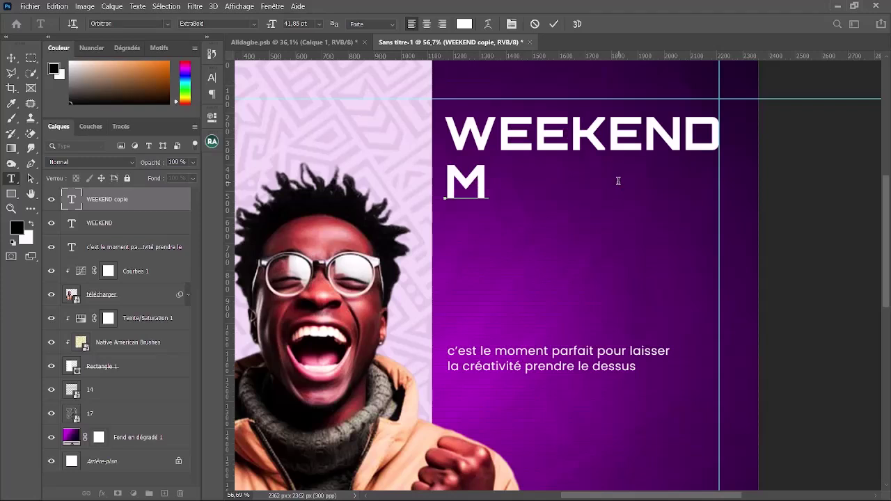
text(ood)
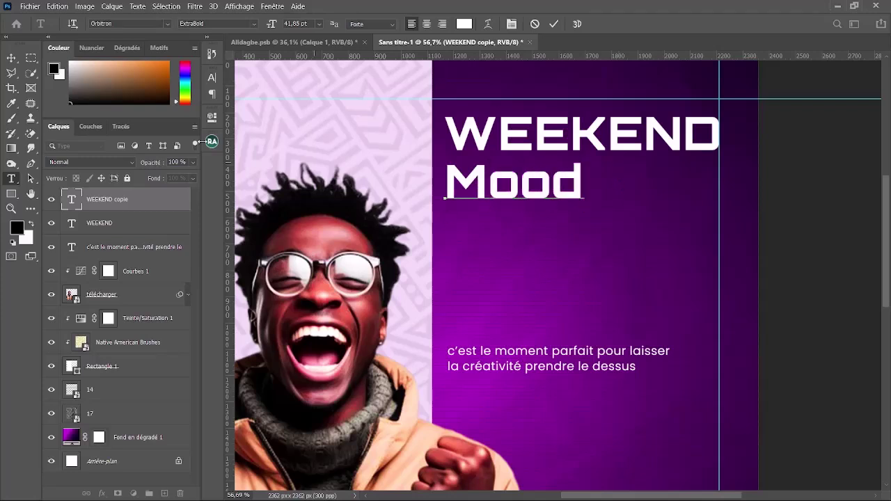
Switch to Edge to check the Google Meet call and examine the Pinterest weekend flyer and related designs, returning to Photoshop
mouse_move(372, 487)
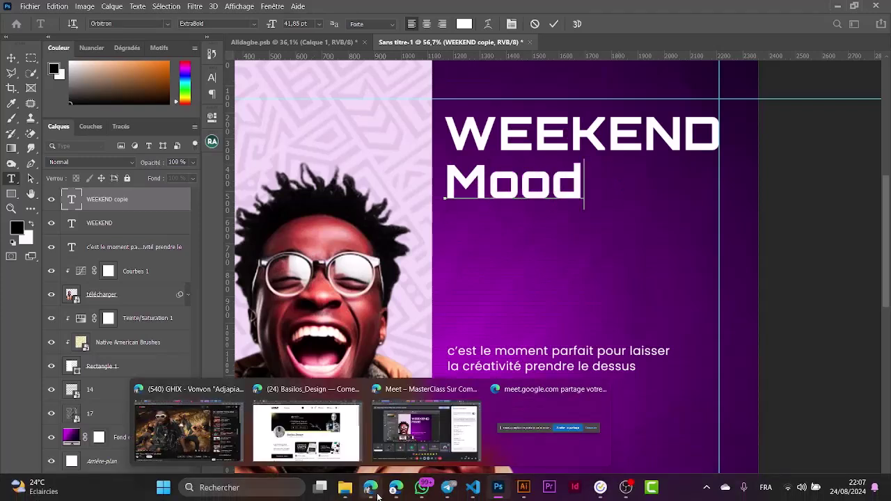
click(397, 438)
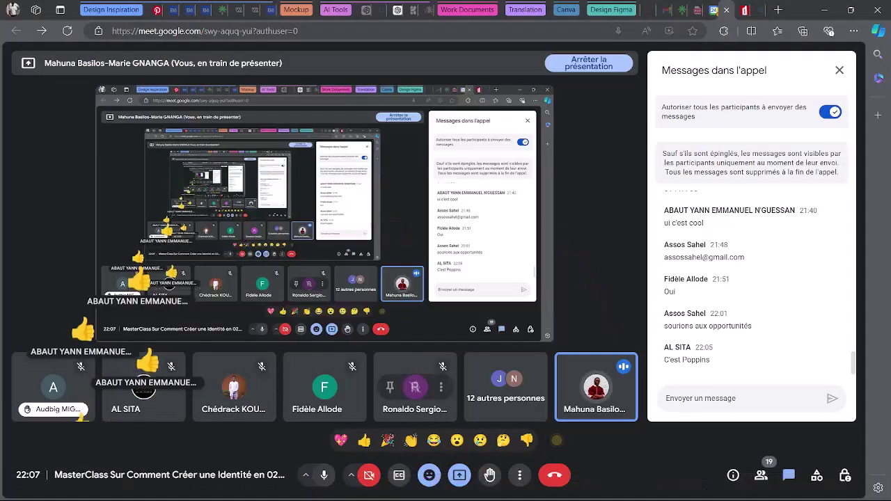
mouse_move(402, 482)
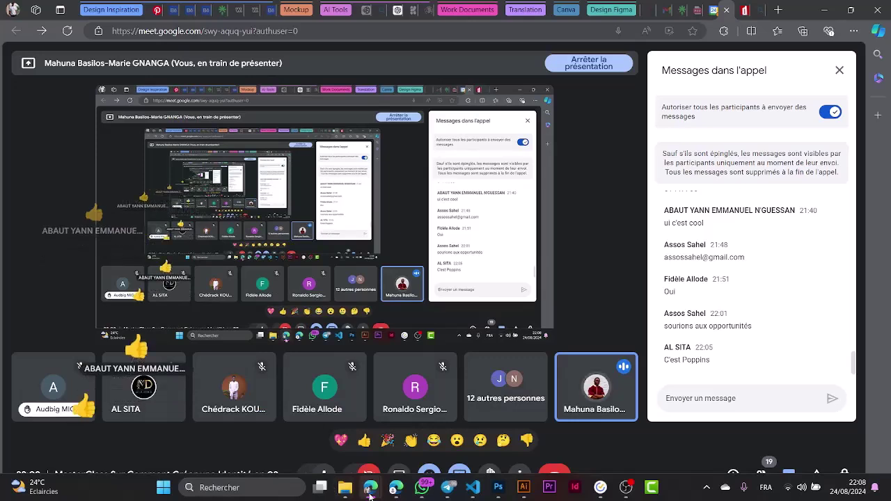
click(370, 491)
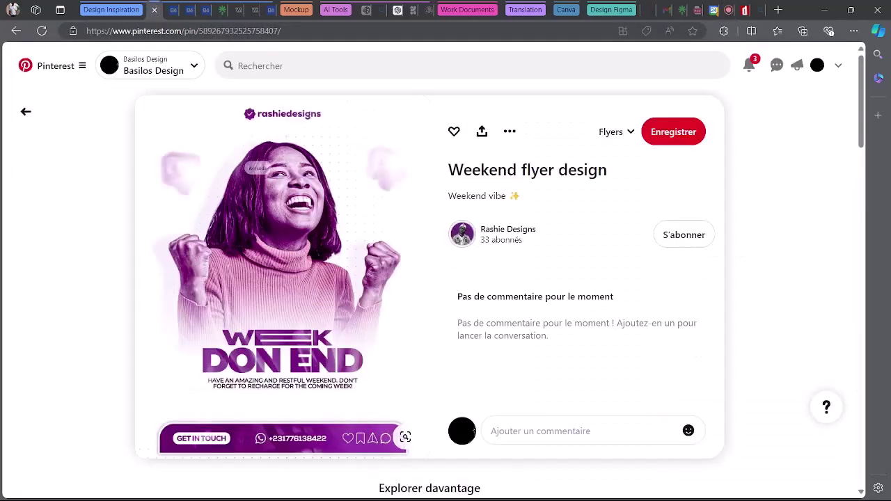
scroll(473, 431, down, 3)
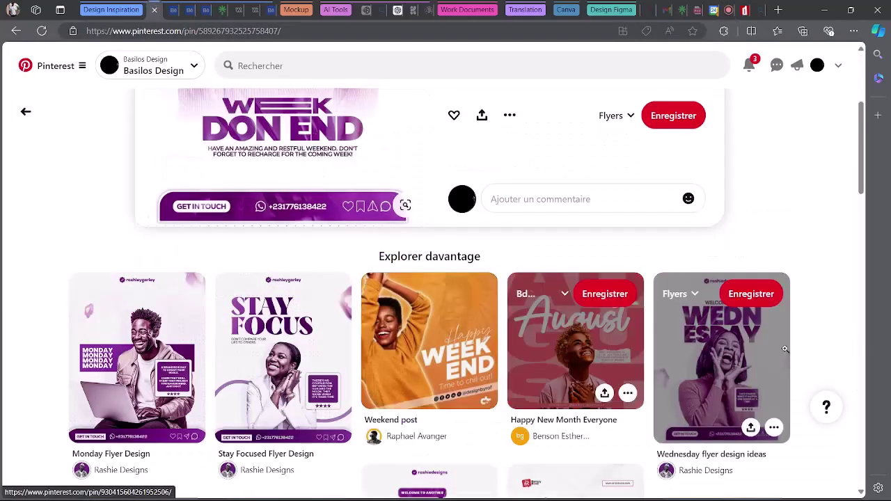
scroll(803, 346, up, 2)
scroll(802, 342, up, 1)
scroll(803, 344, down, 4)
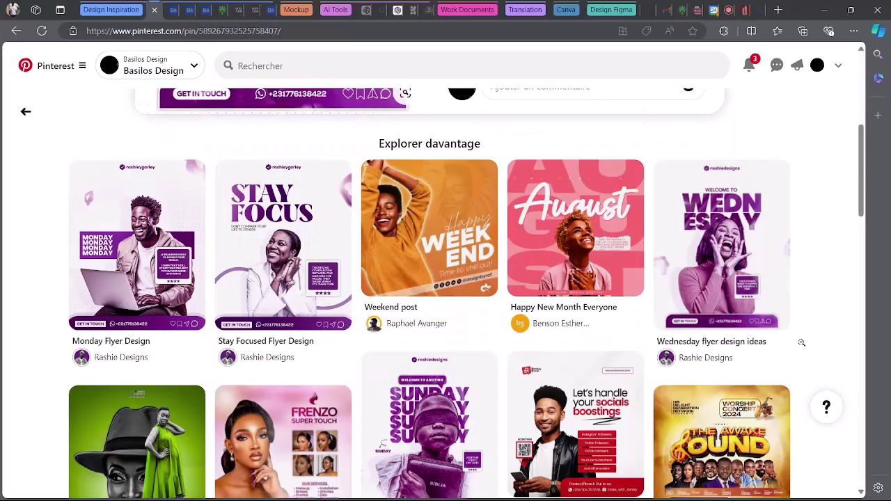
scroll(804, 346, up, 2)
scroll(803, 346, up, 2)
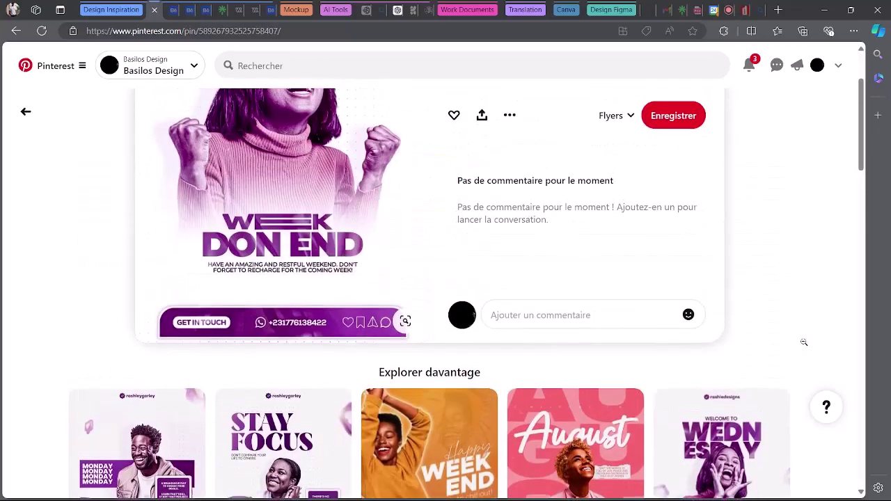
scroll(804, 343, down, 6)
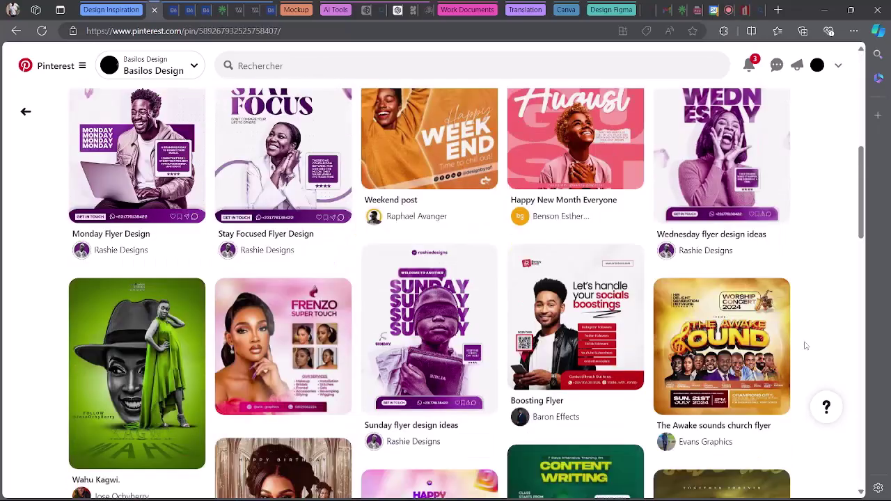
scroll(805, 345, down, 2)
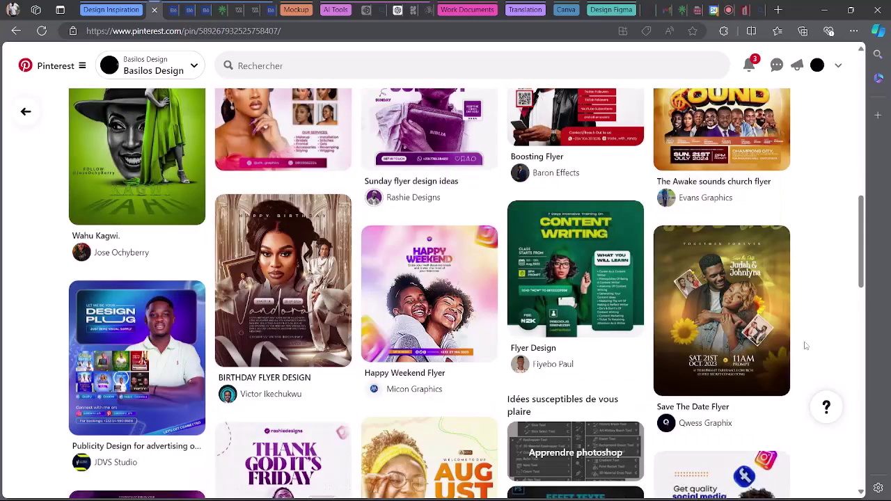
scroll(806, 346, up, 5)
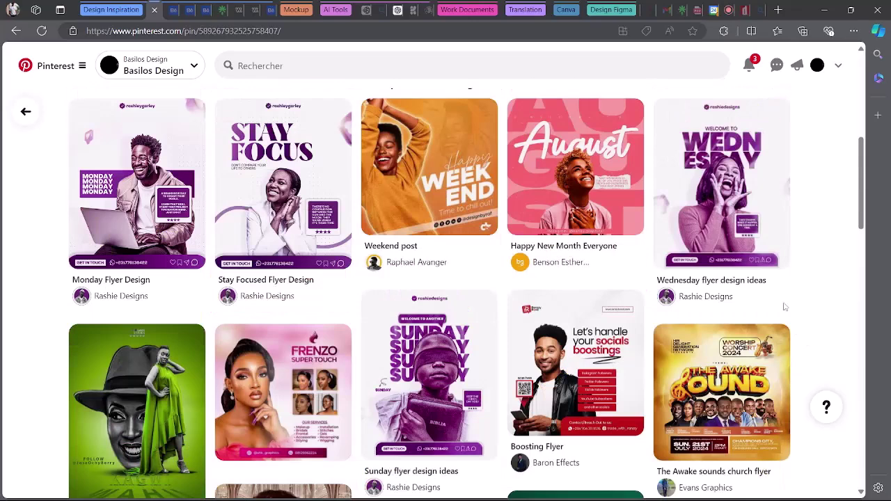
click(726, 8)
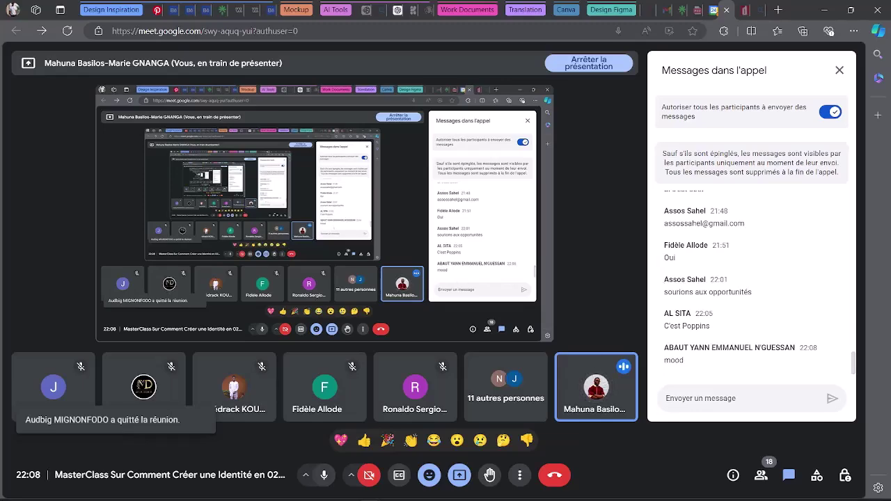
click(496, 493)
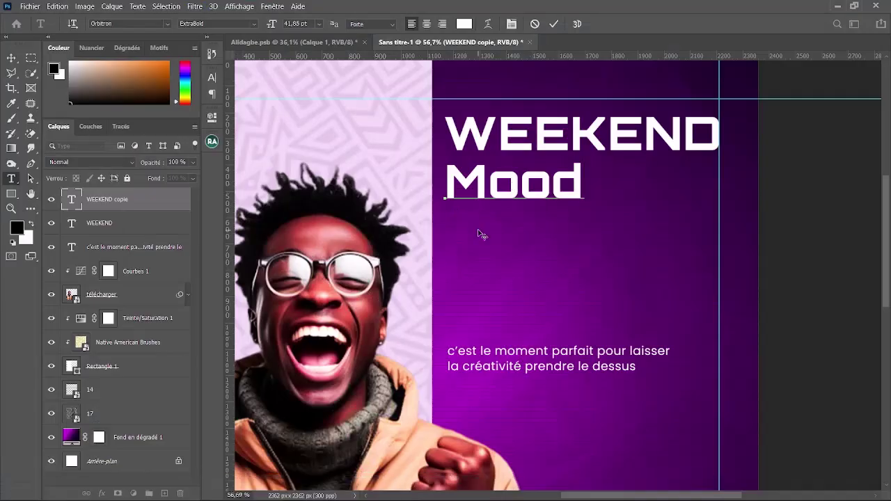
Commit the Mood text and move it below WEEKEND, roughly centred under the title
scroll(477, 229, down, 5)
scroll(726, 143, up, 1)
scroll(742, 114, down, 1)
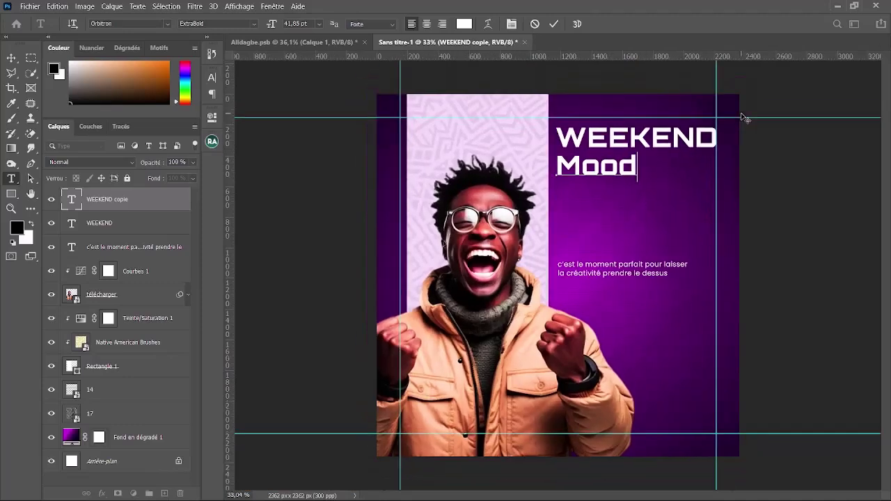
scroll(743, 117, up, 2)
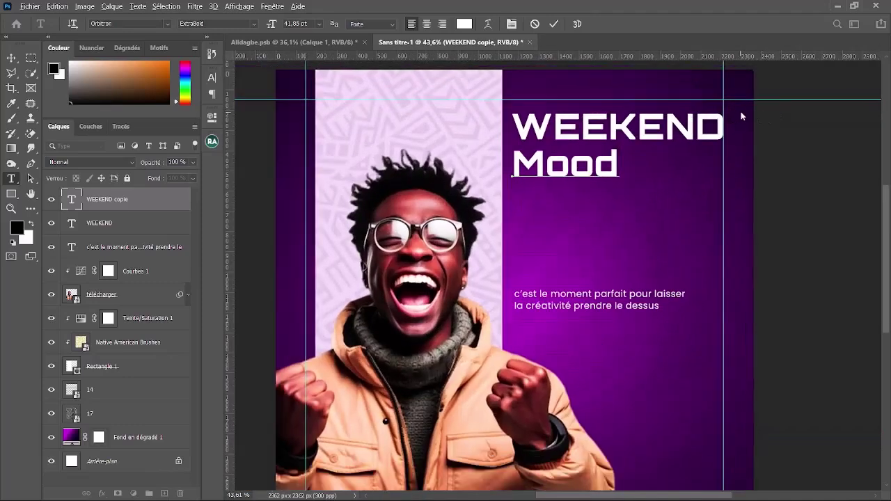
scroll(742, 116, up, 1)
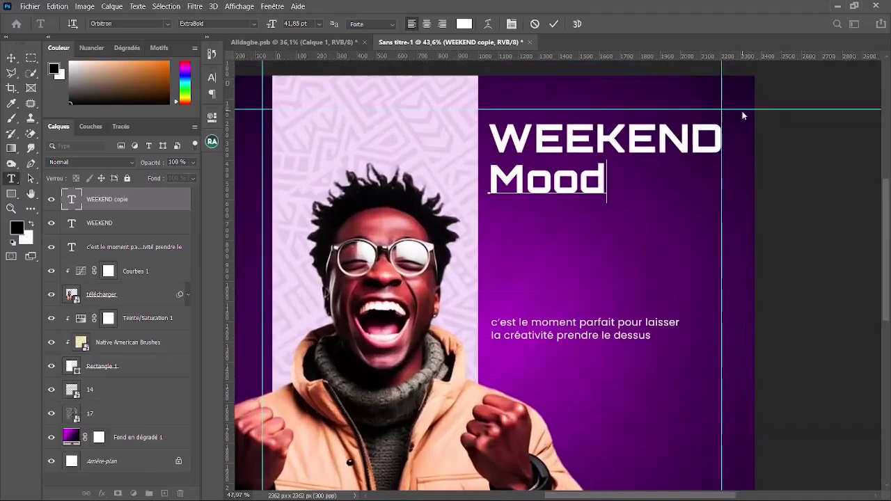
click(14, 59)
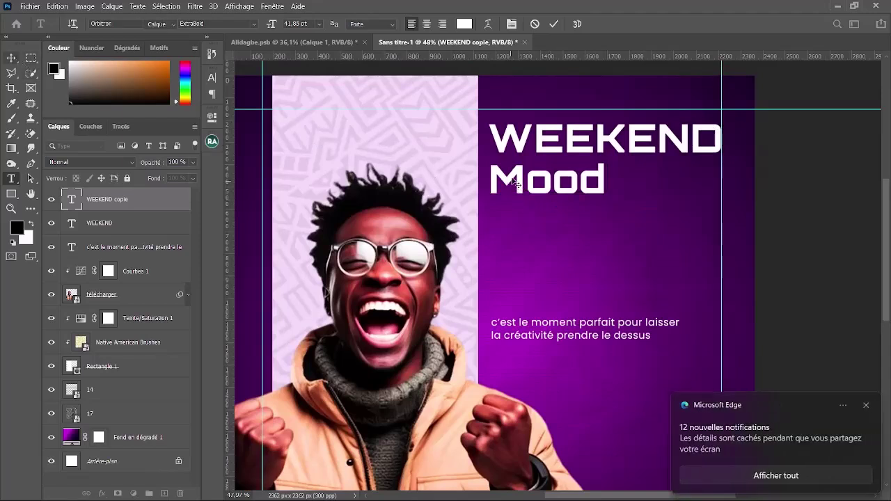
drag(500, 158, 532, 178)
click(867, 406)
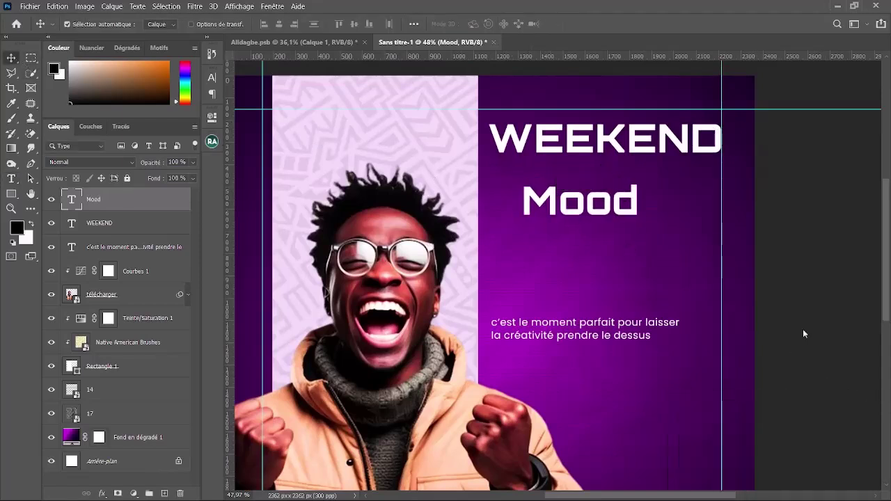
drag(551, 200, 571, 185)
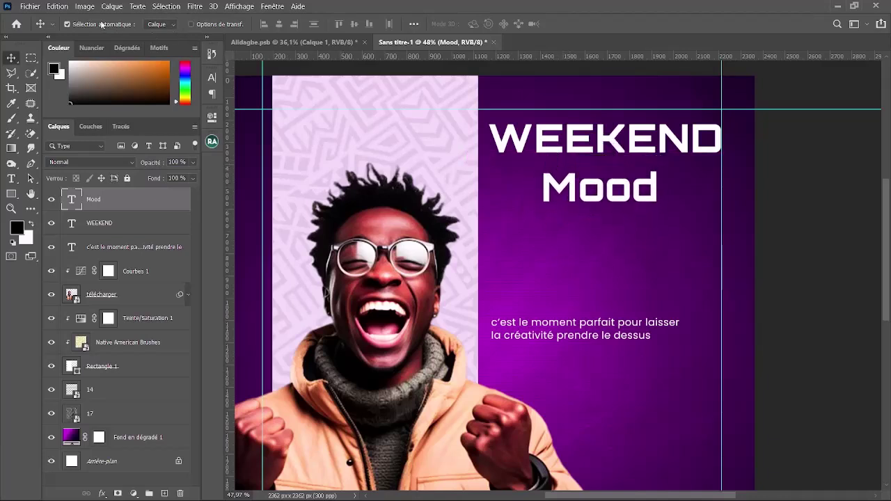
Set the Mood text's font to Perfect Beloved Regular and move the word up to overlap the lower edge of WEEKEND
double_click(576, 190)
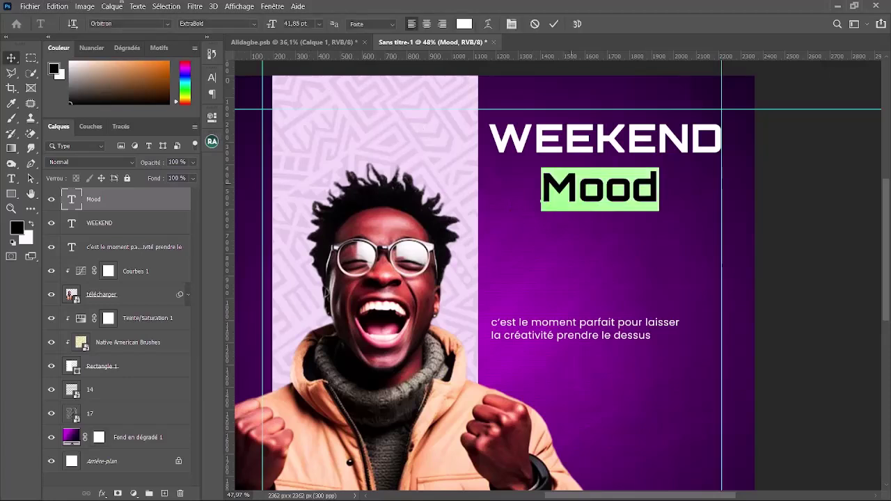
click(167, 24)
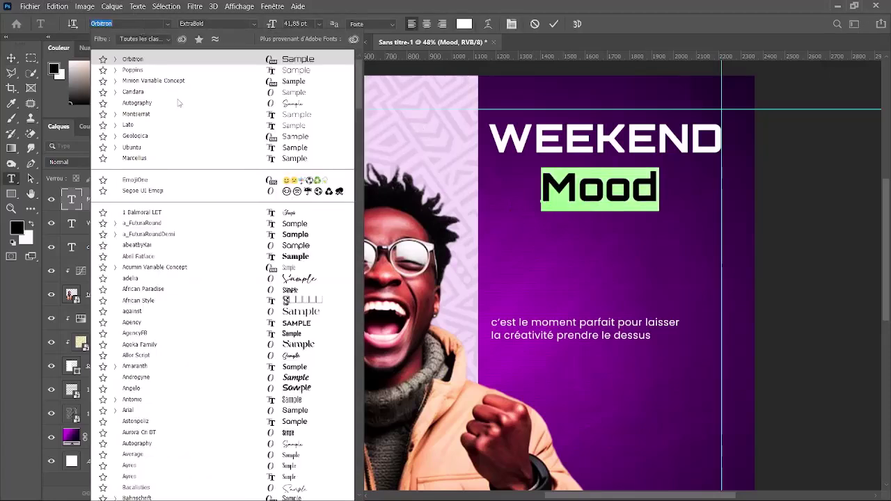
click(123, 24)
double_click(125, 23)
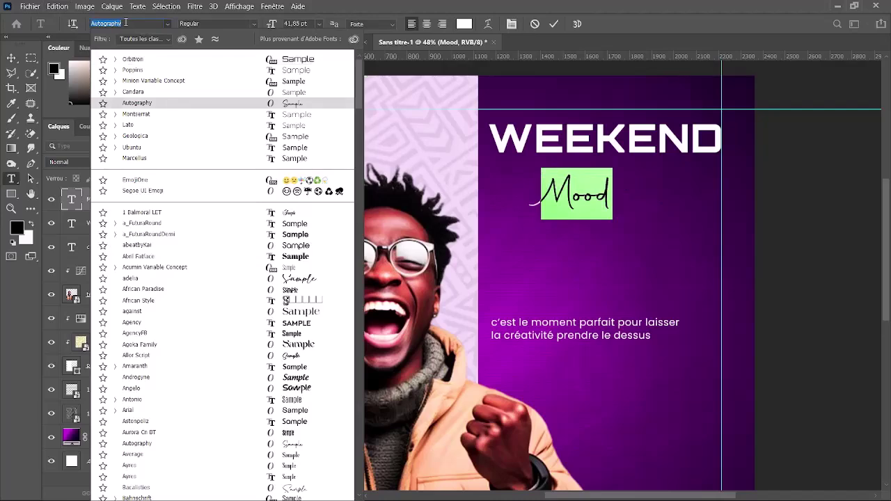
text(perfe)
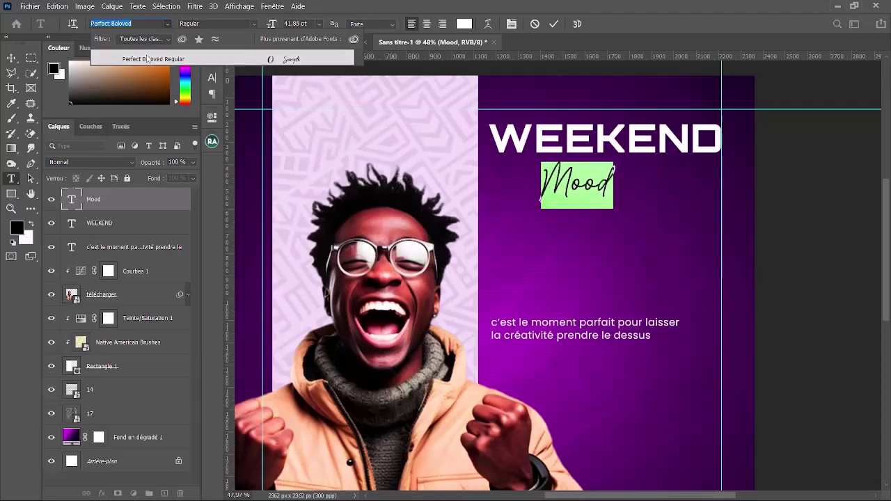
click(148, 59)
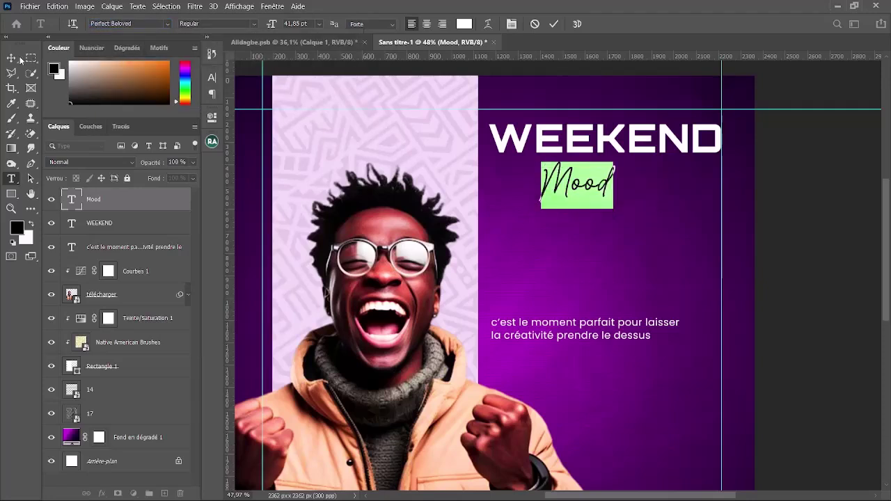
key(v)
drag(608, 189, 617, 163)
Try near-black, vivid purple and light purple shades such as #c26df8 as the Mood text's colour
double_click(617, 163)
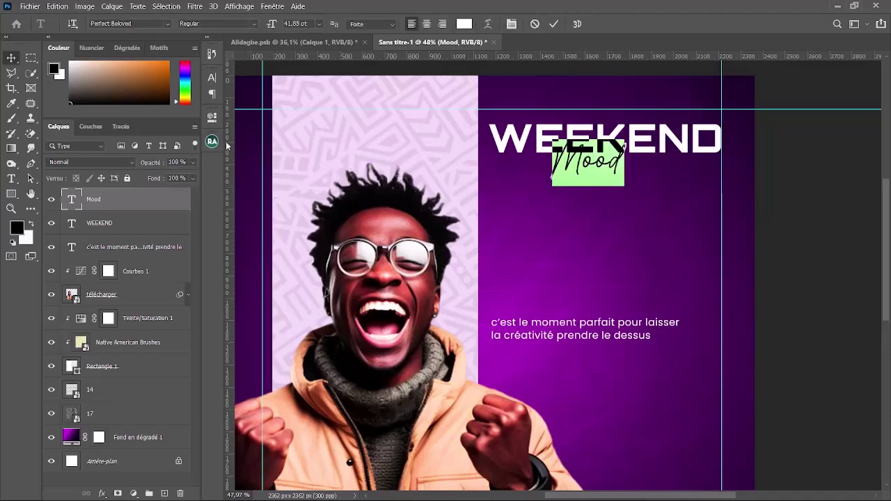
click(214, 119)
click(349, 291)
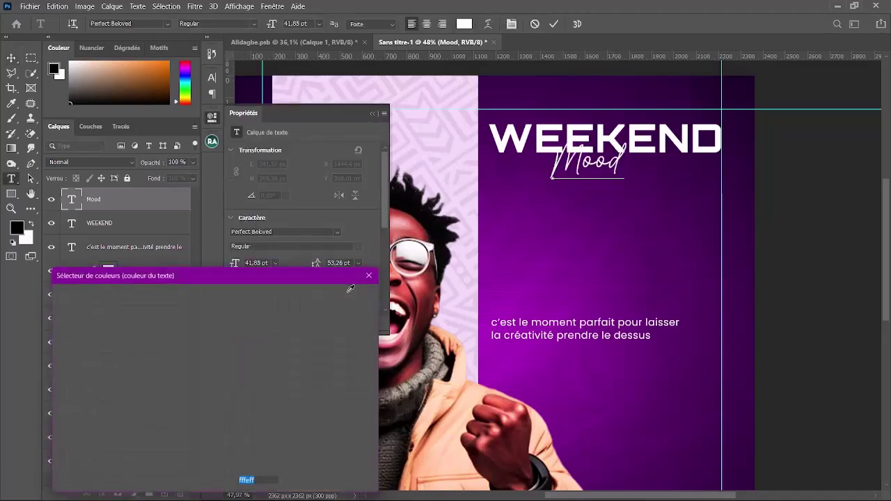
click(197, 418)
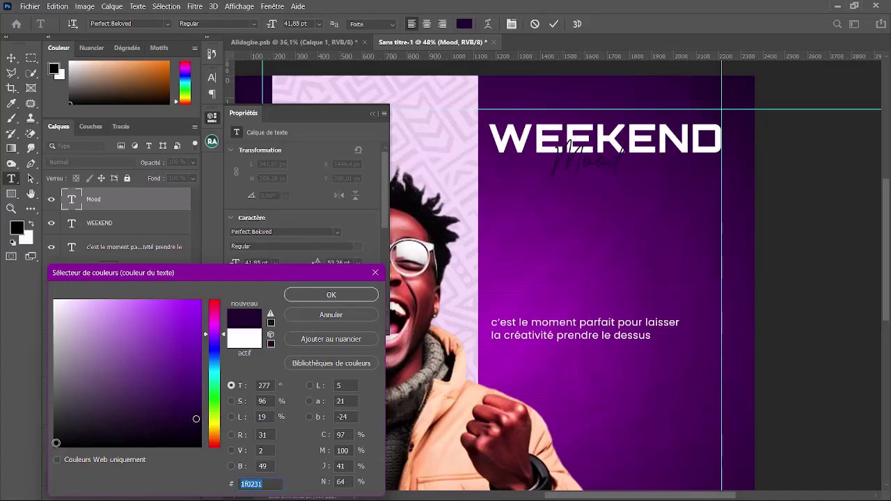
click(56, 443)
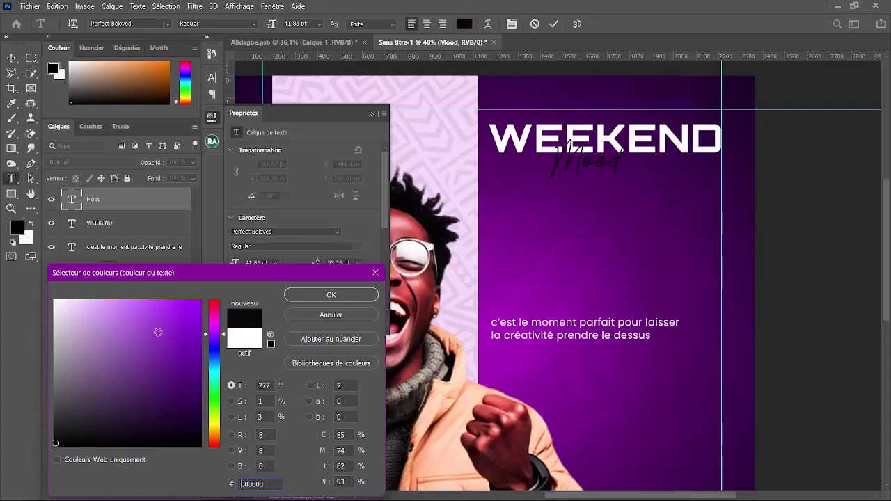
click(201, 306)
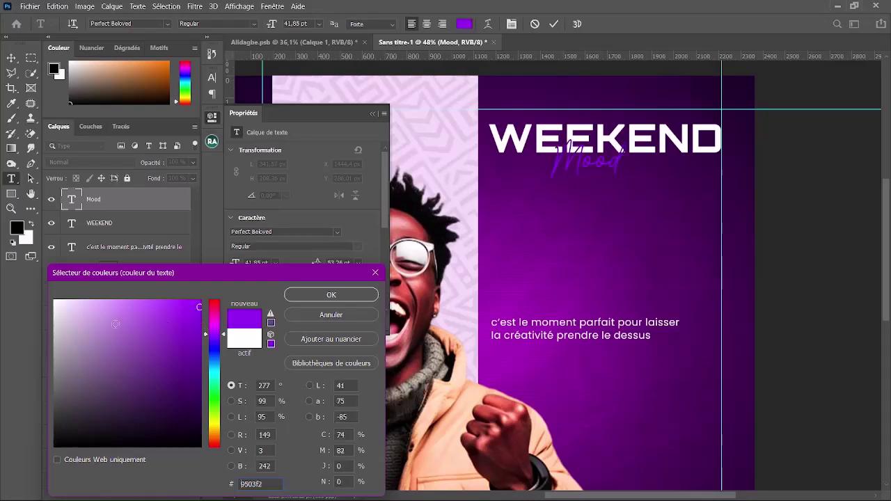
drag(138, 306, 109, 300)
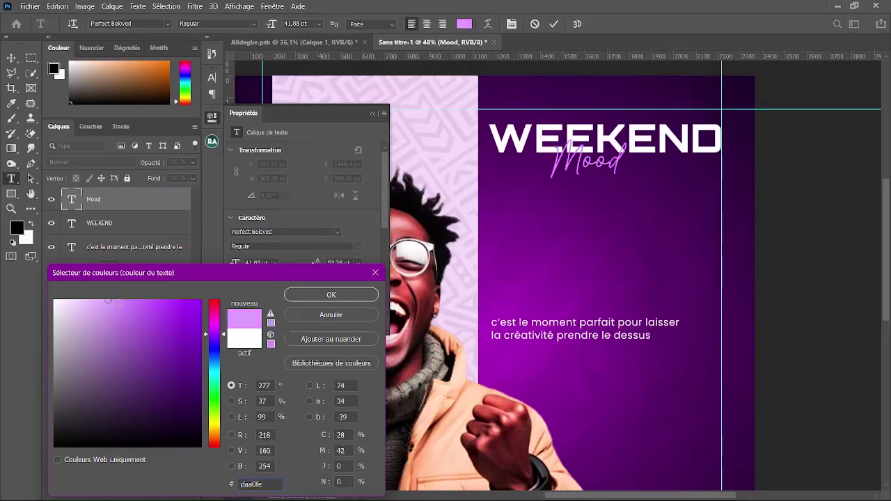
click(121, 307)
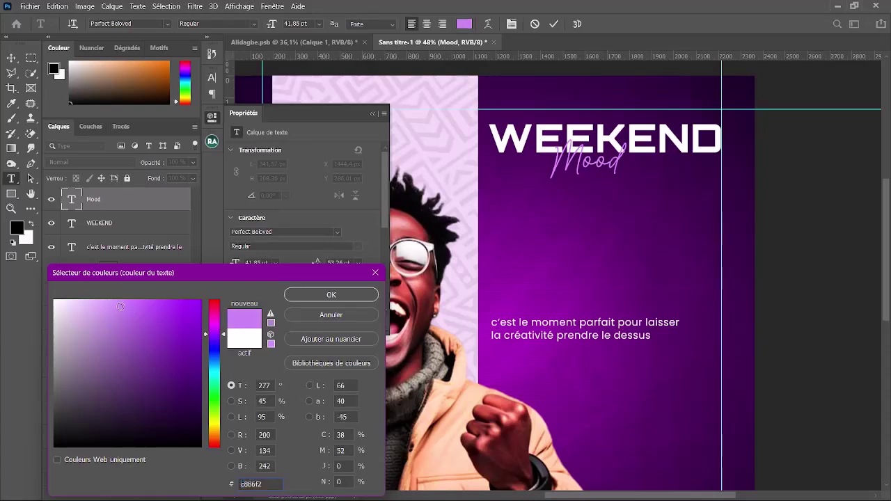
click(130, 307)
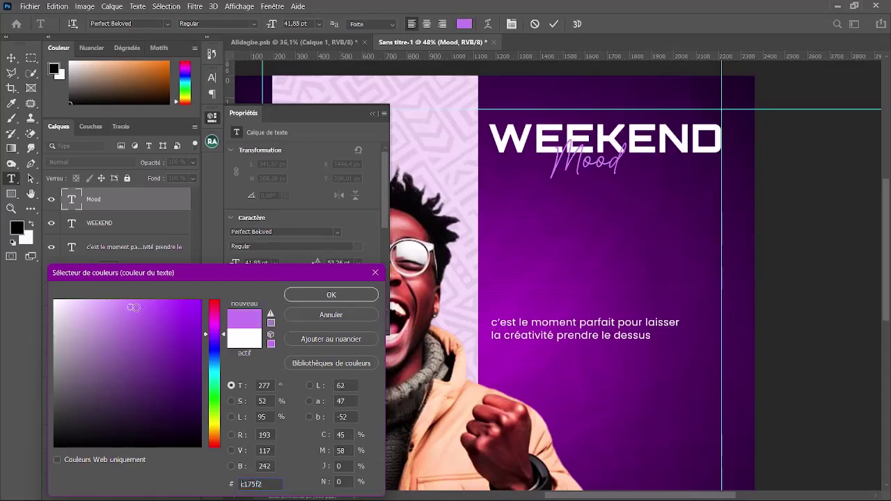
click(138, 304)
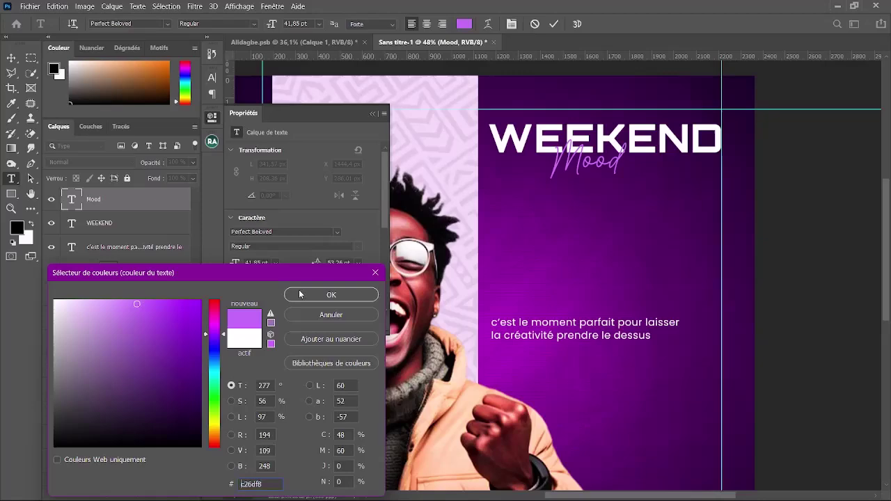
click(338, 315)
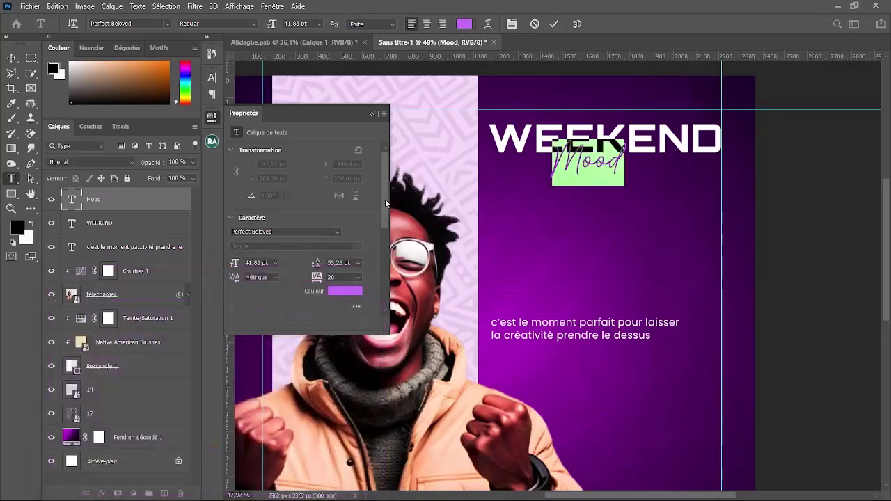
click(373, 113)
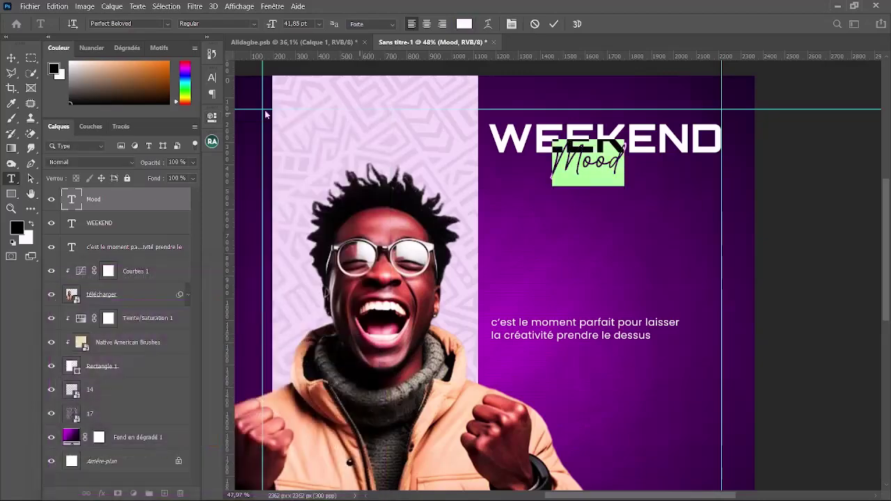
Set the WEEKEND title's font style to Orbitron Black and space it apart from the Mood text directly beneath it
click(12, 58)
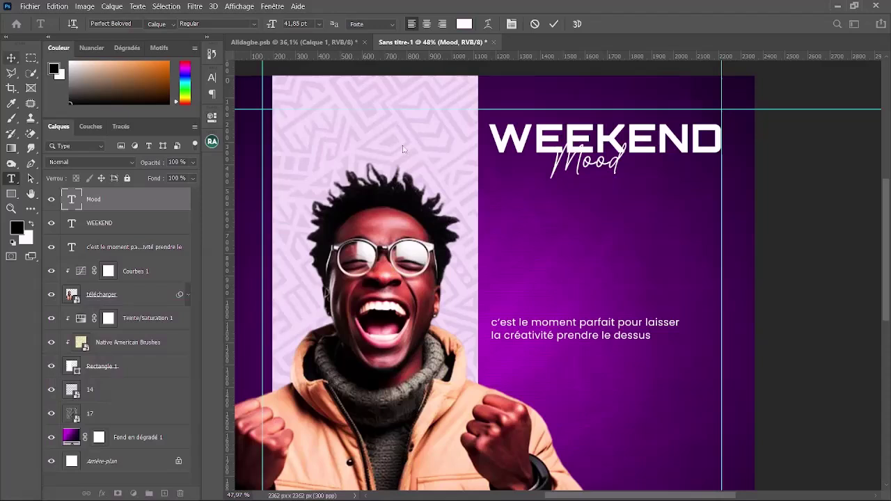
drag(622, 167, 640, 165)
double_click(622, 160)
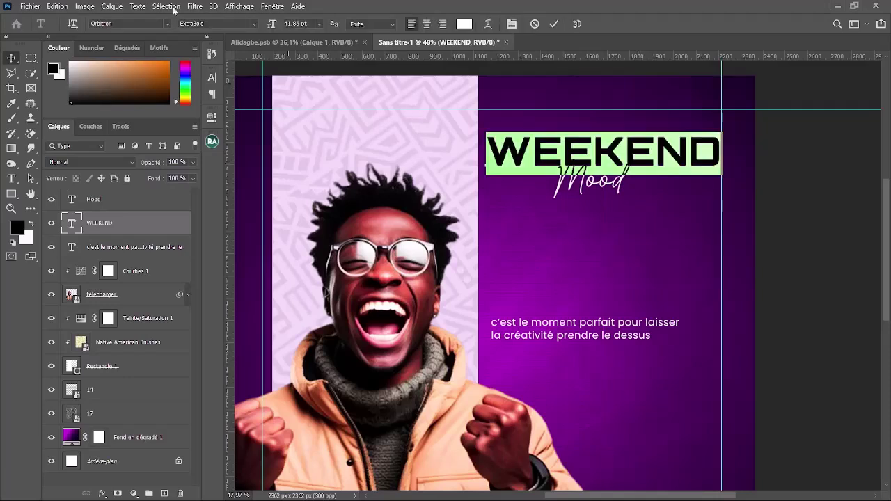
click(255, 24)
click(232, 80)
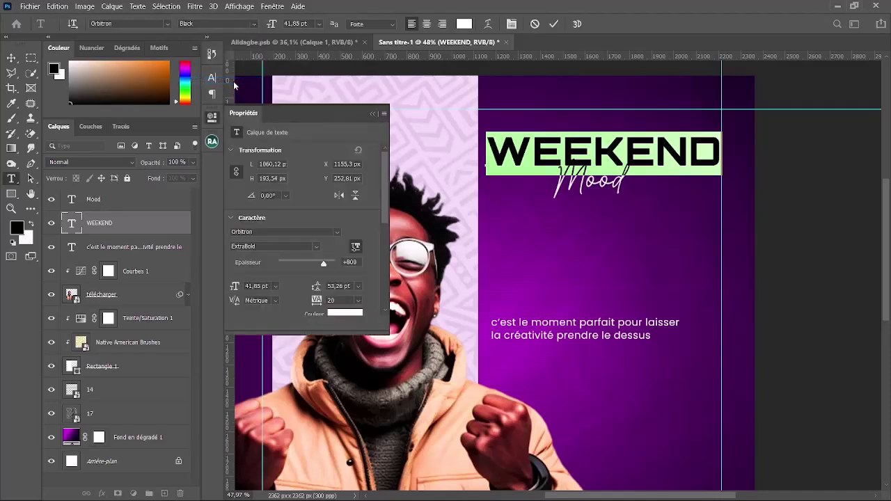
click(373, 114)
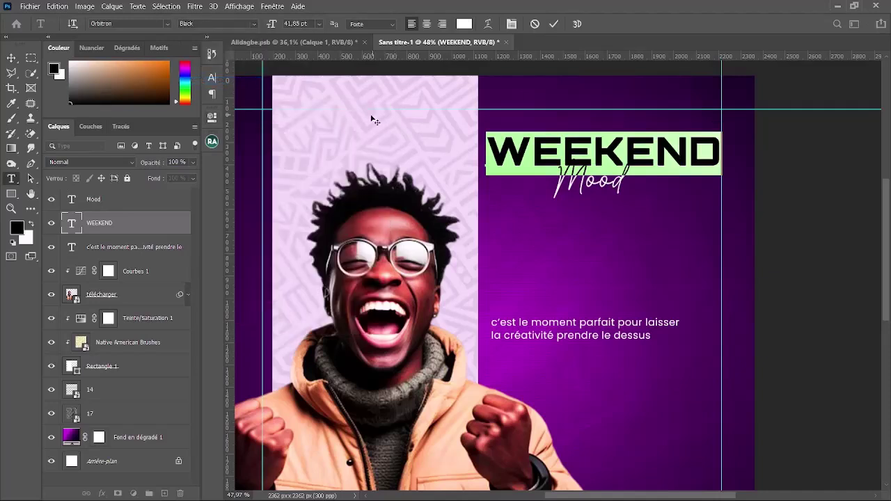
click(11, 58)
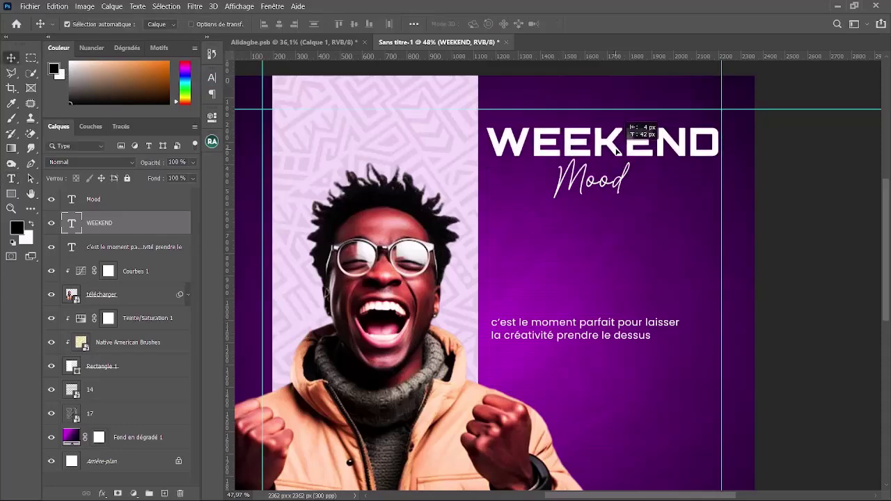
Move the Mood text down to sit just above the creativity phrase, leaving the area under WEEKEND free
scroll(636, 219, down, 1)
scroll(636, 218, down, 2)
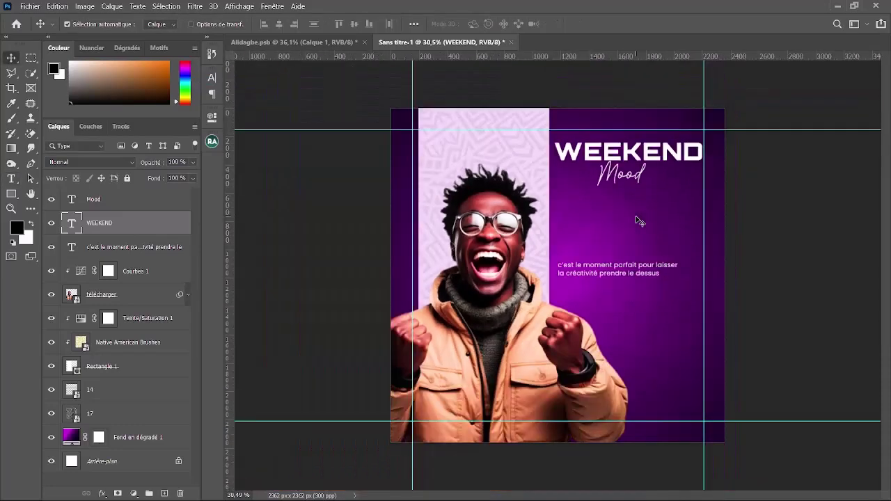
scroll(738, 139, up, 1)
scroll(740, 143, up, 1)
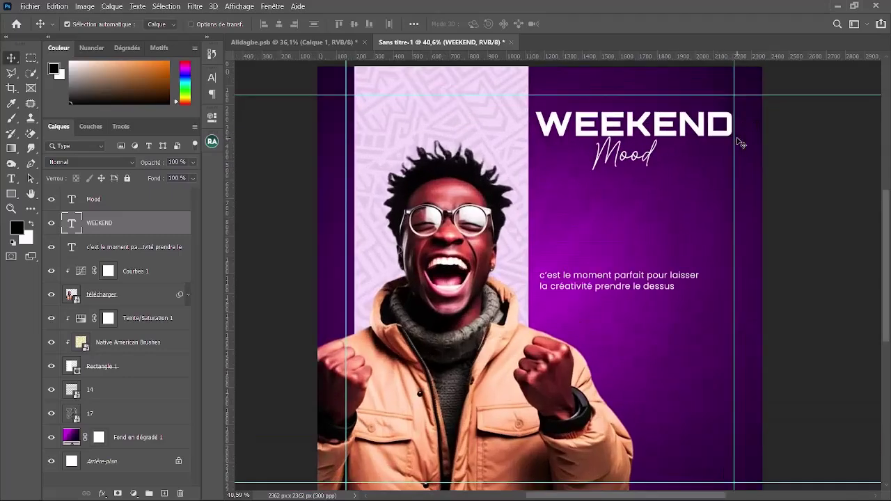
scroll(738, 143, down, 2)
scroll(744, 145, up, 1)
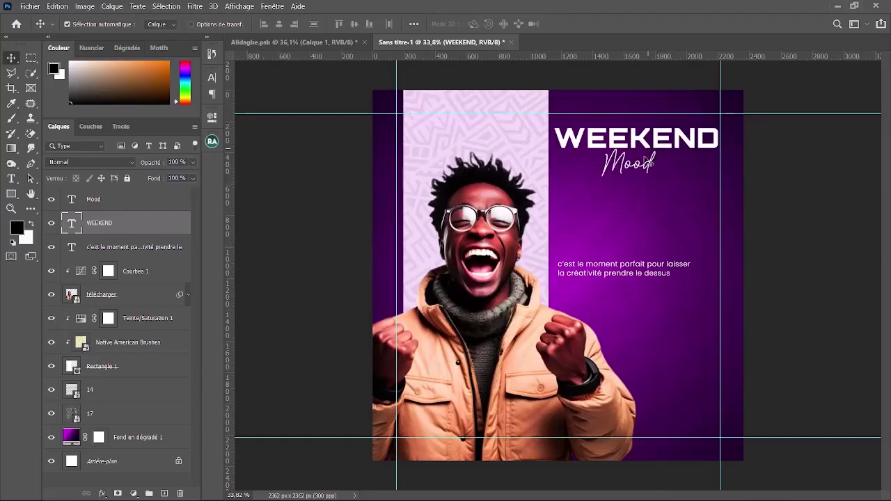
drag(650, 171, 650, 255)
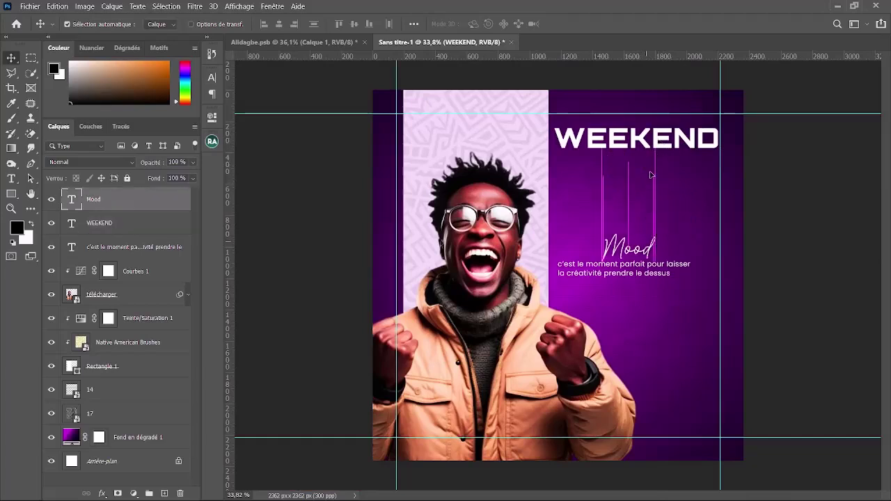
Duplicate the WEEKEND title below the original and shorten the copy's text to "END"
click(656, 143)
double_click(656, 143)
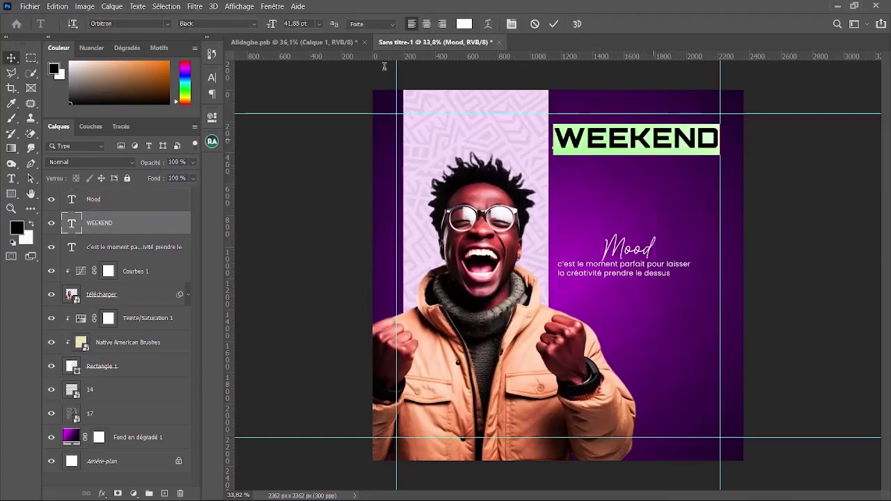
drag(621, 148, 615, 209)
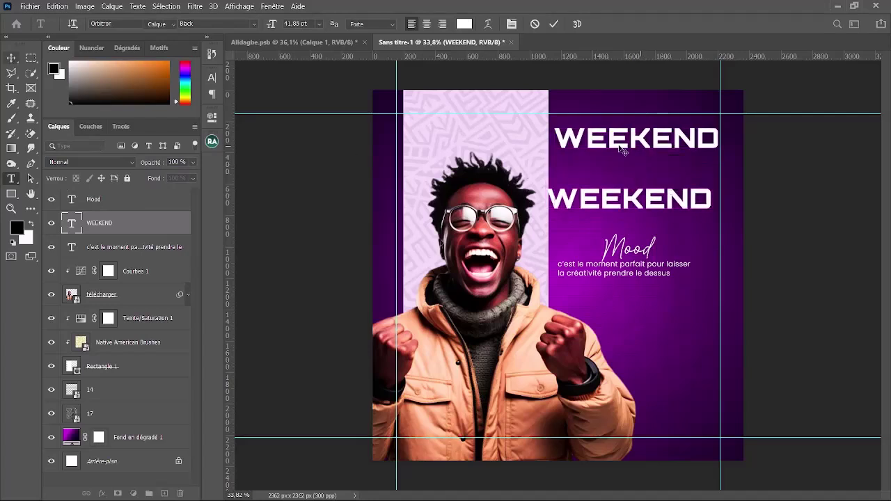
click(644, 201)
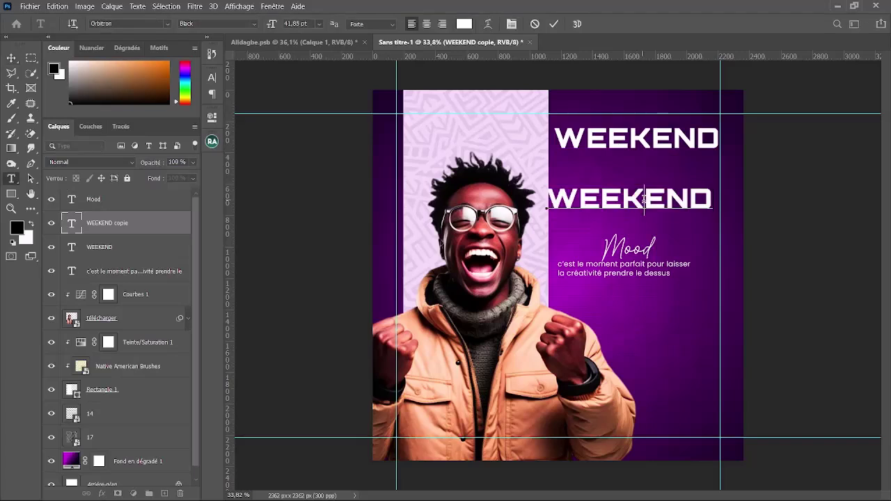
key(ctrl+a)
drag(644, 199, 540, 206)
key(BackSpace)
click(13, 59)
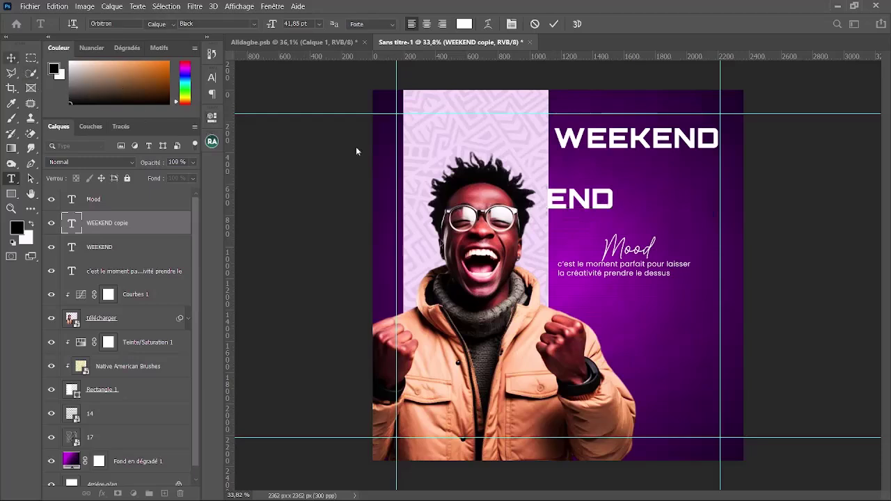
Remove "END" from the original WEEKEND title so that its text reads "WEEK"
click(650, 137)
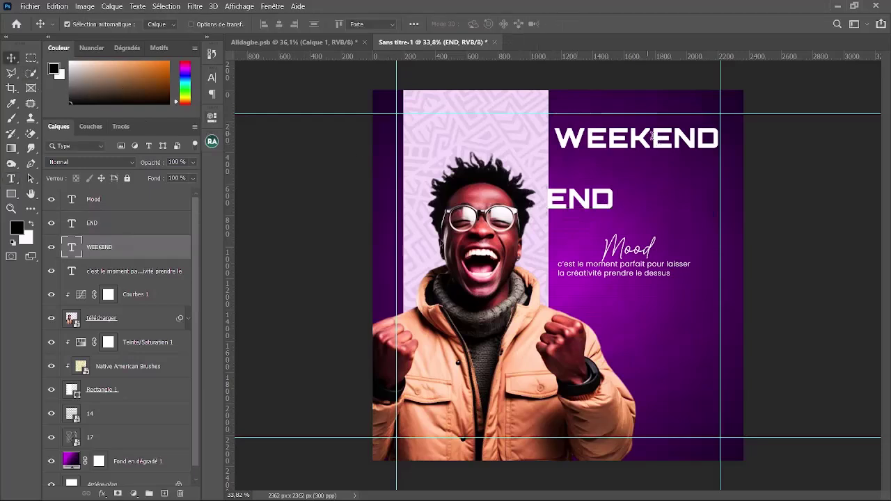
double_click(650, 138)
drag(650, 138, 722, 140)
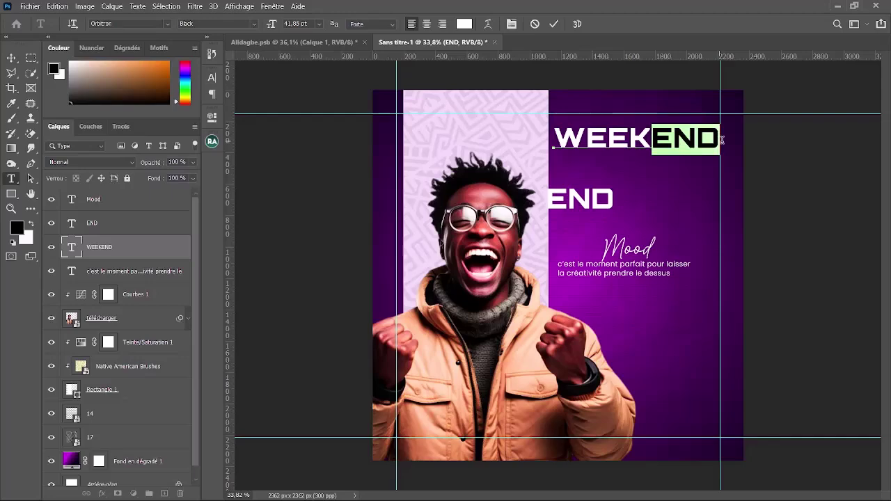
key(BackSpace)
click(11, 58)
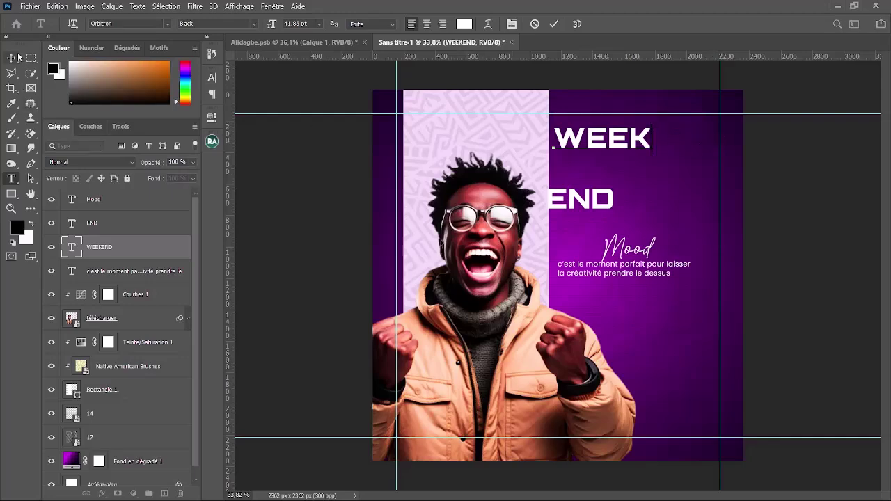
Move the WEEK text slightly down towards END and scale it proportionally to about 92%
scroll(713, 227, up, 2)
scroll(839, 169, up, 2)
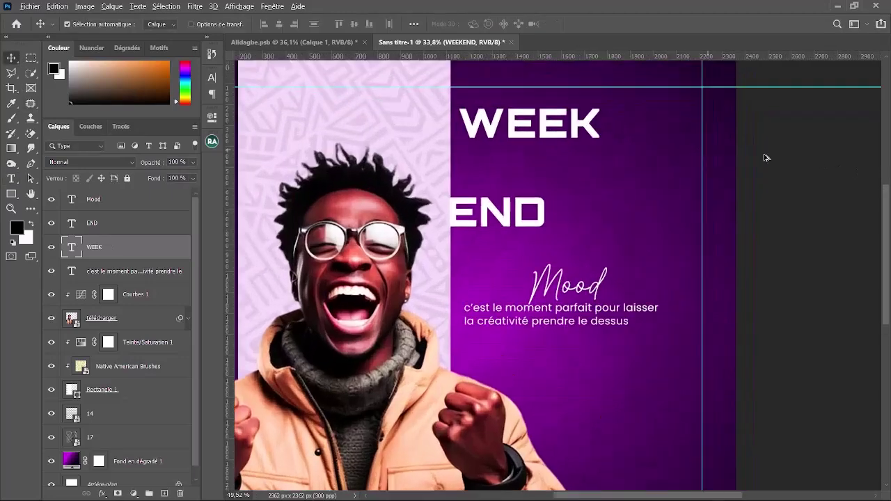
drag(545, 127, 541, 149)
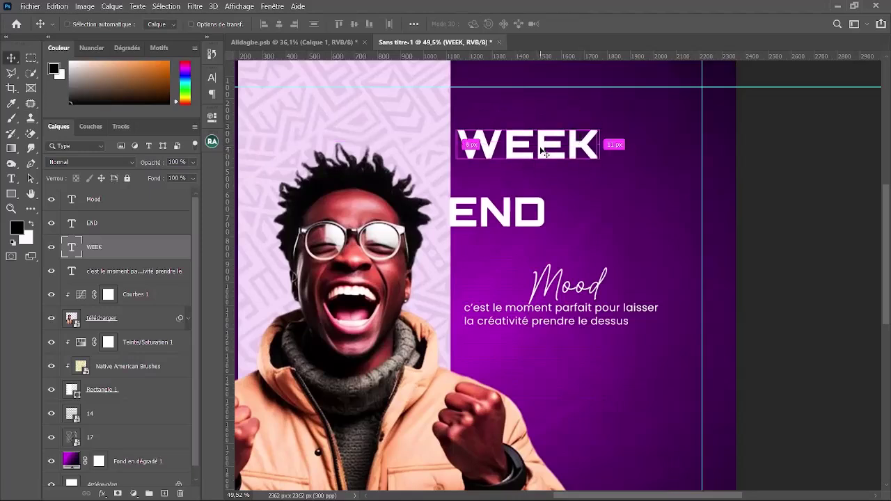
key(ctrl+t)
drag(600, 168, 708, 202)
drag(650, 168, 605, 151)
drag(533, 154, 543, 155)
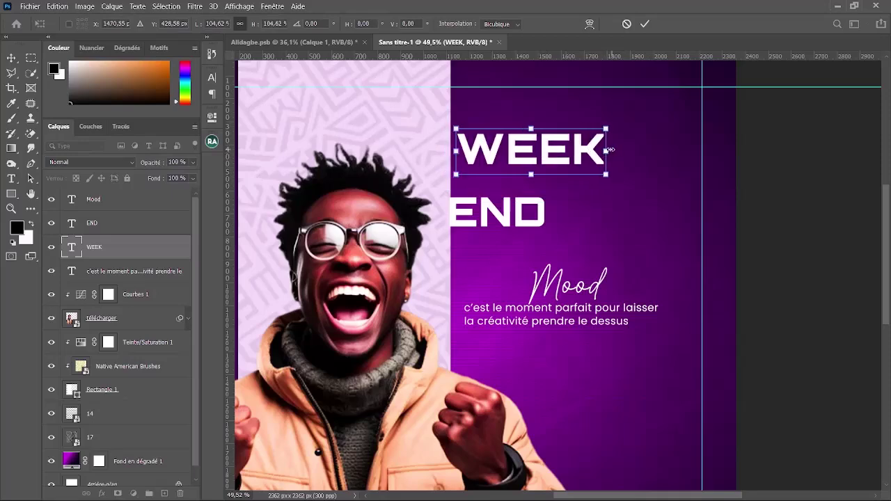
drag(610, 150, 590, 149)
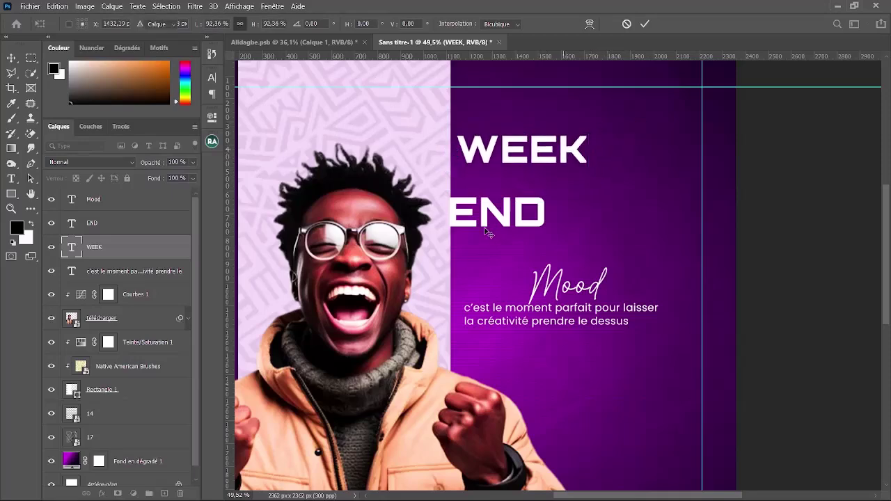
key(Return)
Hide and show the Teinte/Saturation 1 adjustment to compare its effect, and select the télécharger layer
scroll(487, 230, down, 3)
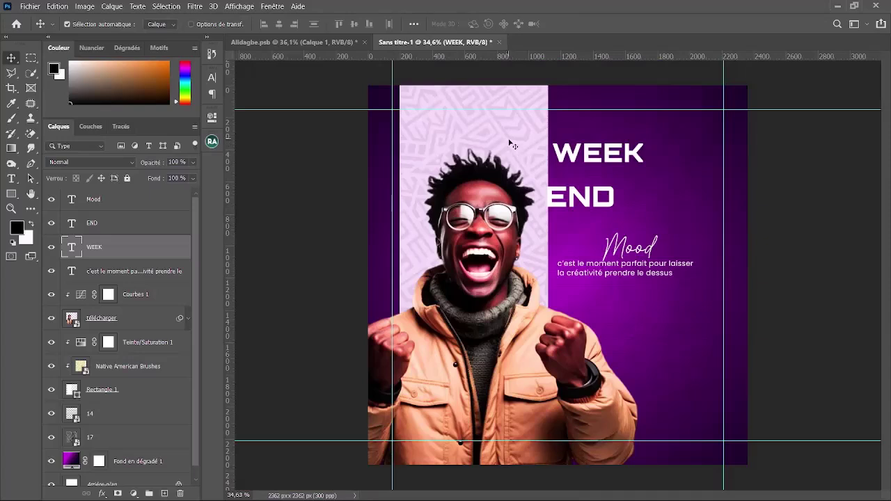
click(165, 362)
scroll(139, 398, down, 1)
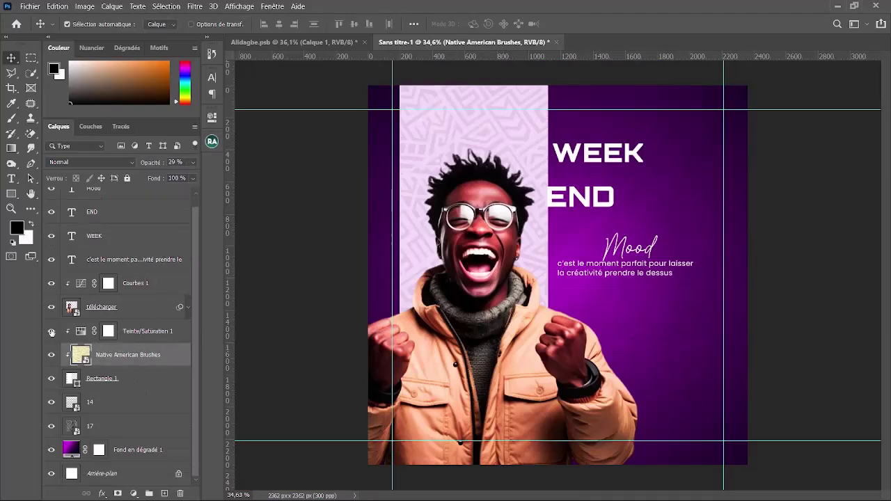
click(51, 333)
click(51, 333)
click(132, 311)
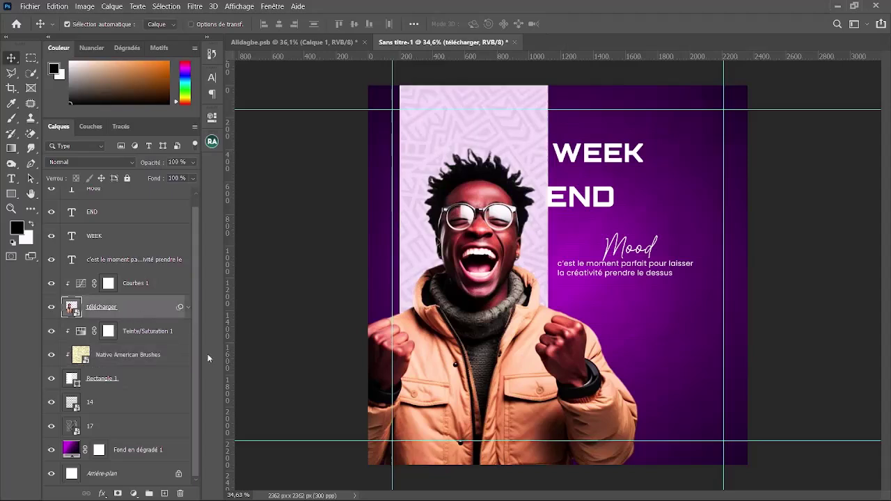
Switch to the Google Meet call, admit the waiting participant, and return to Photoshop
mouse_move(374, 491)
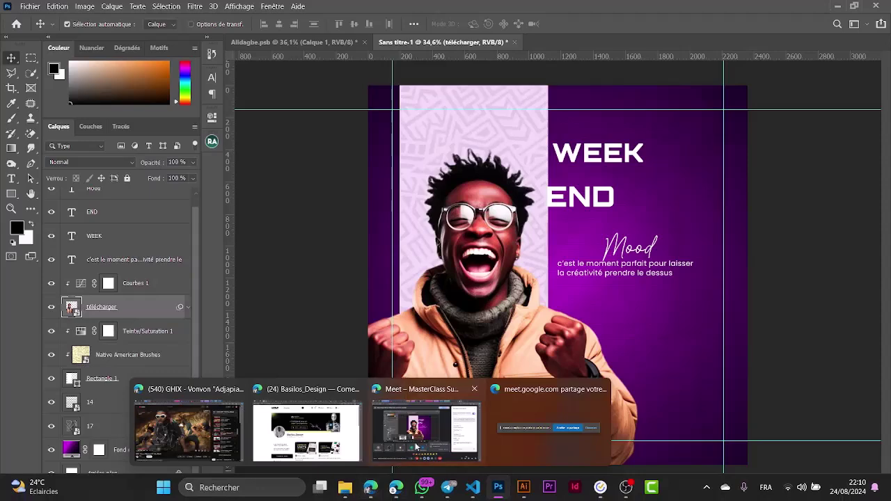
click(426, 431)
click(573, 402)
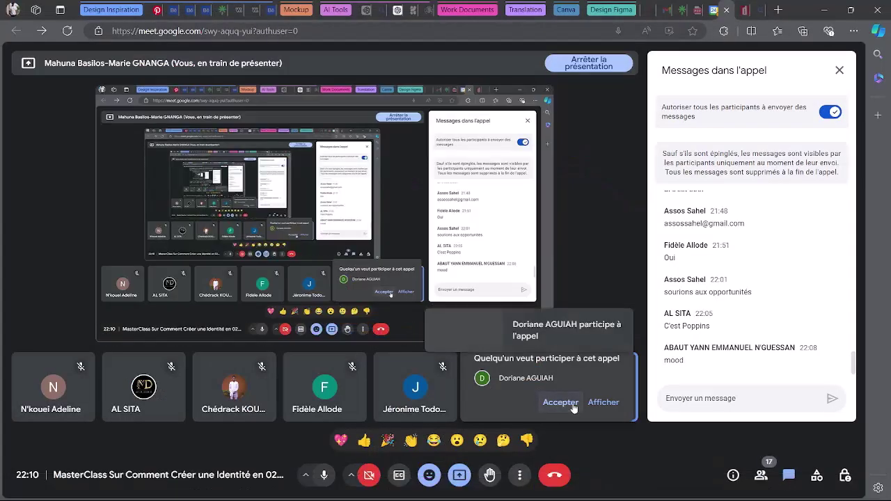
mouse_move(515, 491)
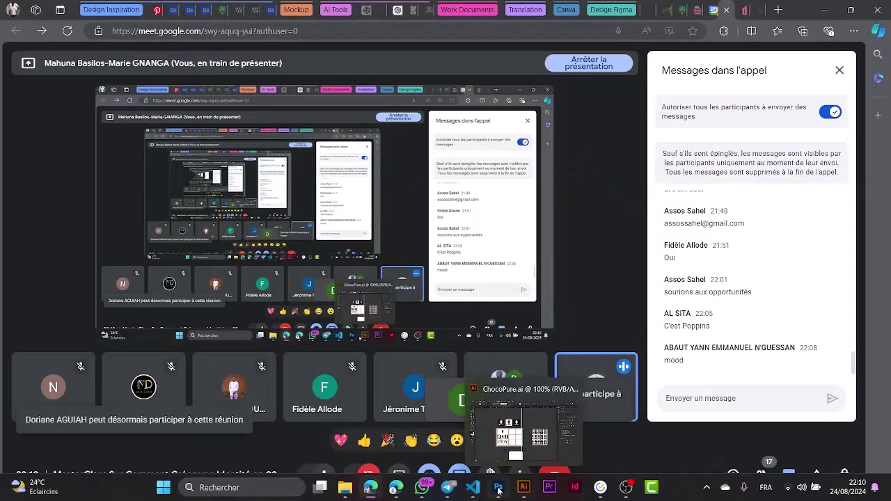
click(499, 491)
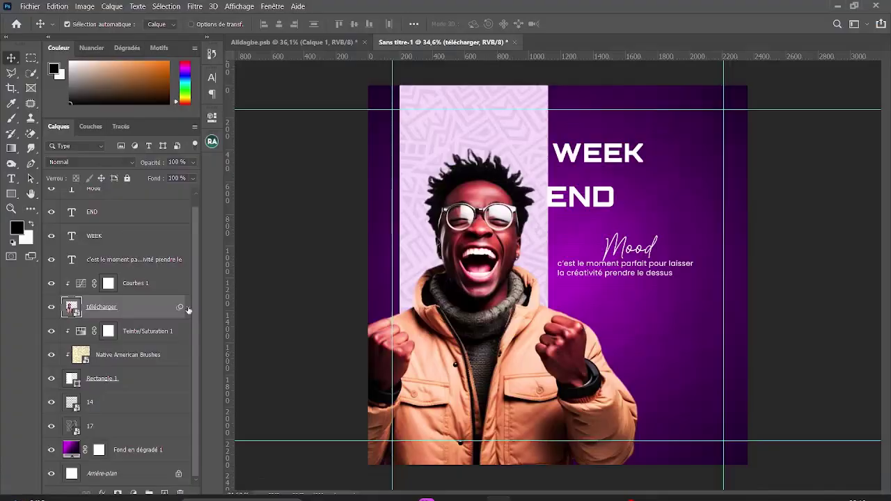
Group the télécharger and Courbes 1 layers under the name "Image" and toggle the group's visibility to check its contents
click(158, 286)
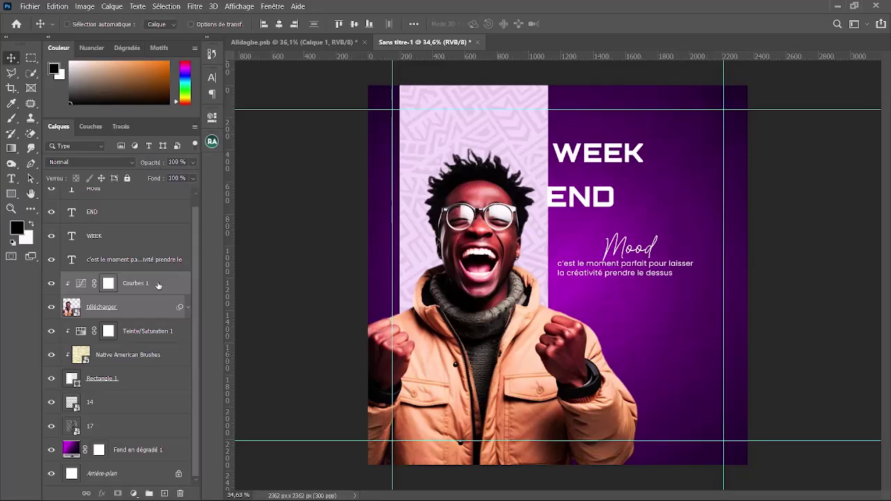
key(ctrl+g)
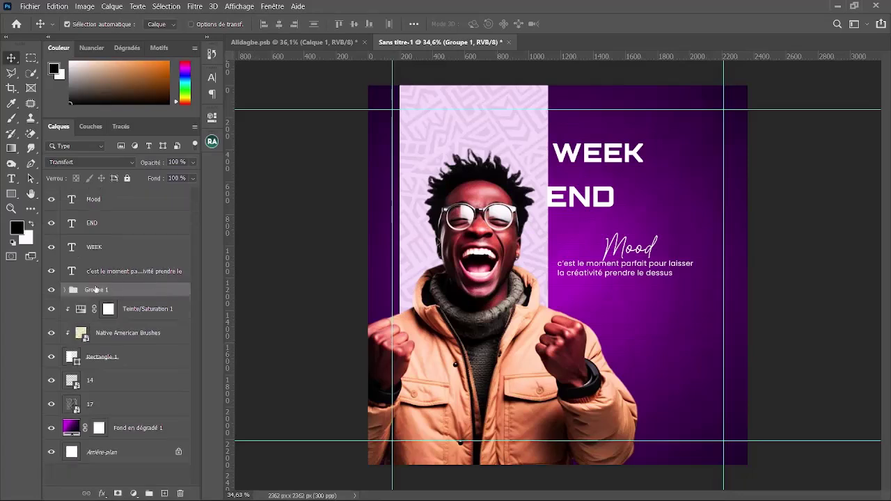
double_click(96, 290)
text(Ima)
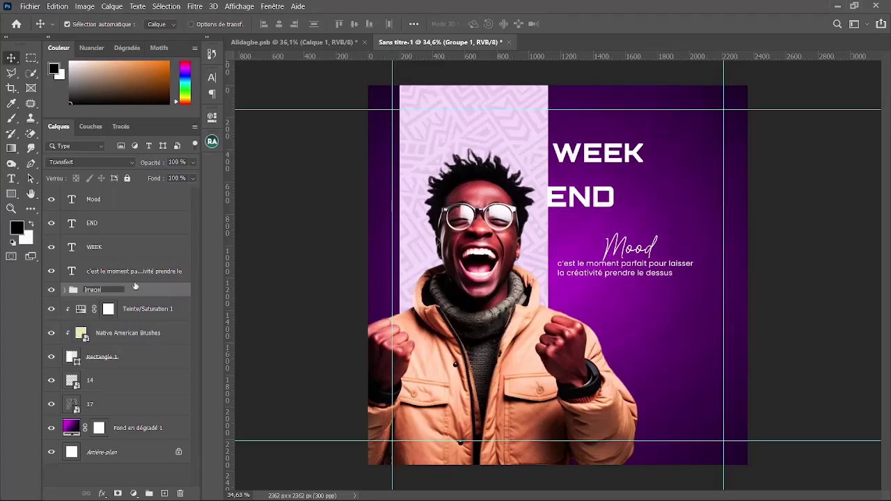
text(ge)
key(Return)
click(50, 290)
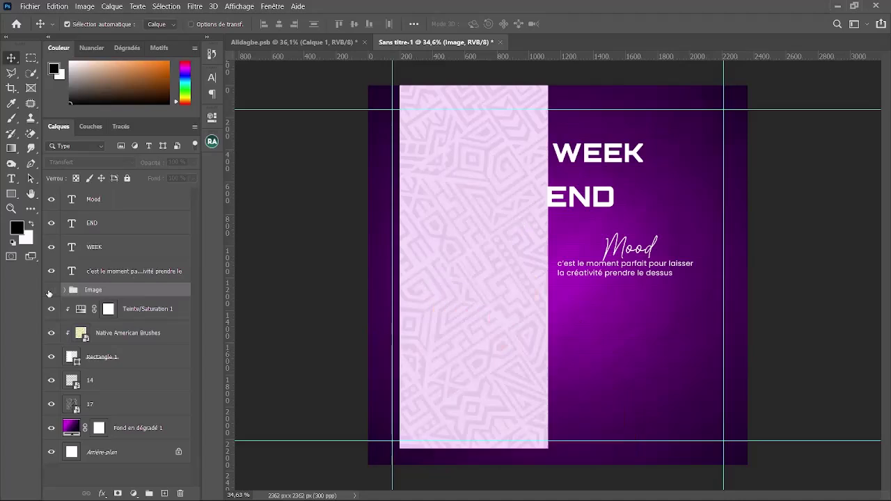
click(50, 290)
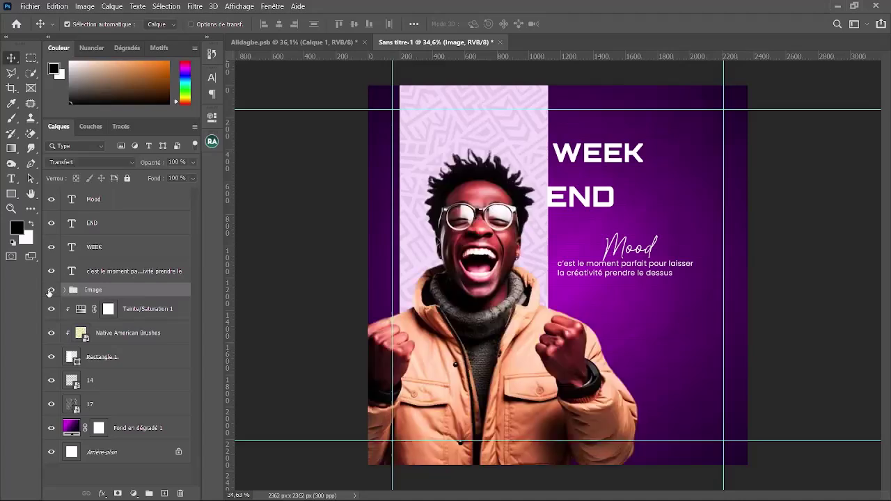
Group the Teinte/Saturation 1, Native American Brushes and Rectangle 1 layers under the name "Rectangle"
click(182, 314)
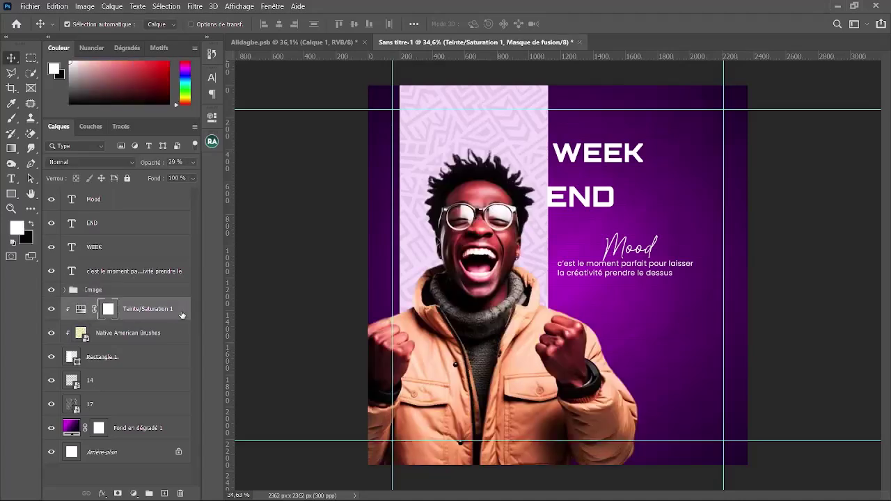
shift+click(157, 365)
key(ctrl+g)
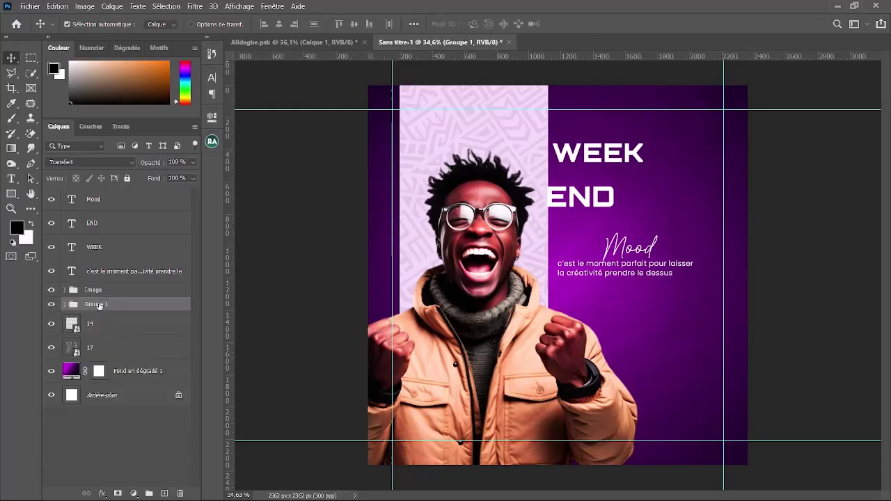
double_click(100, 304)
text(Rectangle)
Group layers 14, 17 and Fond en dégradé 1 under the name "Background" and lock the group
click(112, 328)
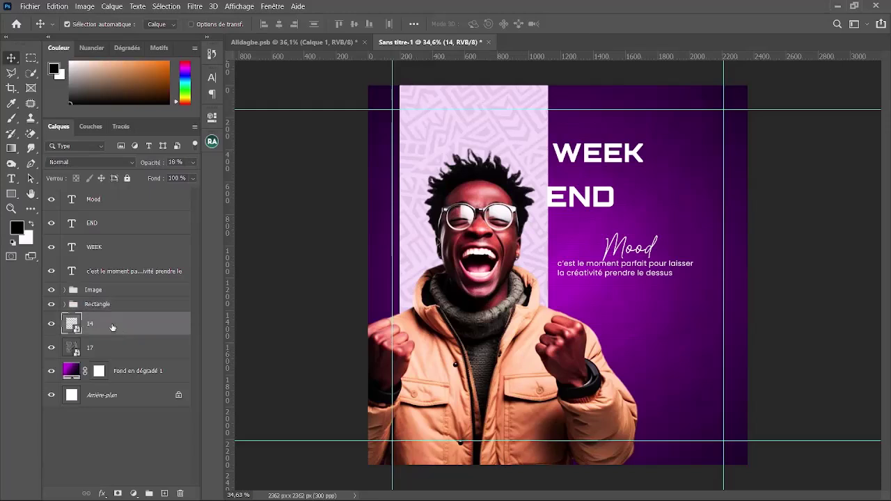
click(52, 325)
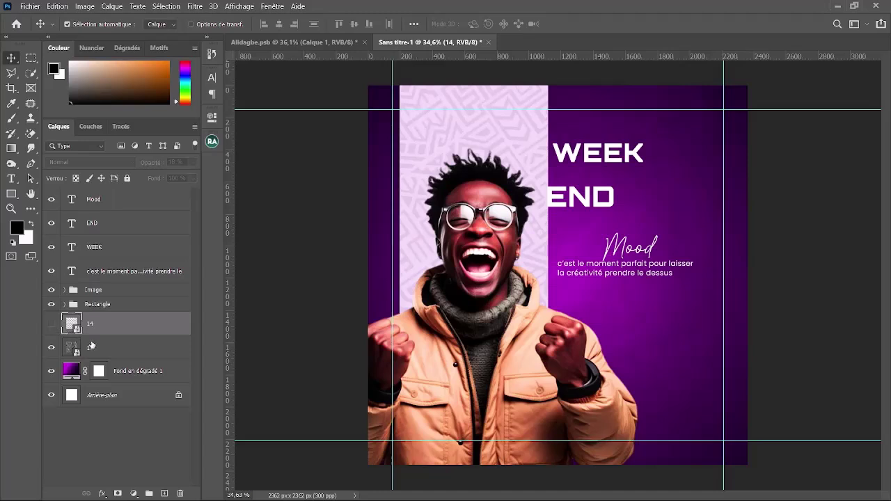
click(52, 326)
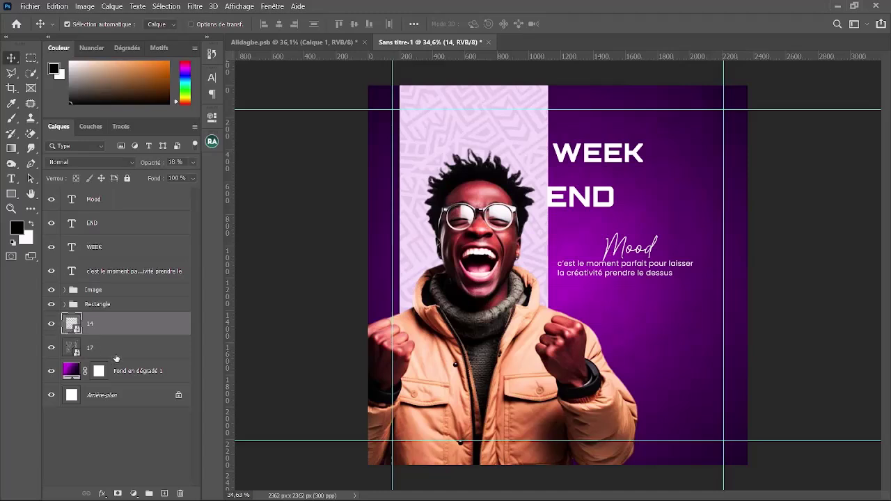
shift+click(142, 380)
key(ctrl+g)
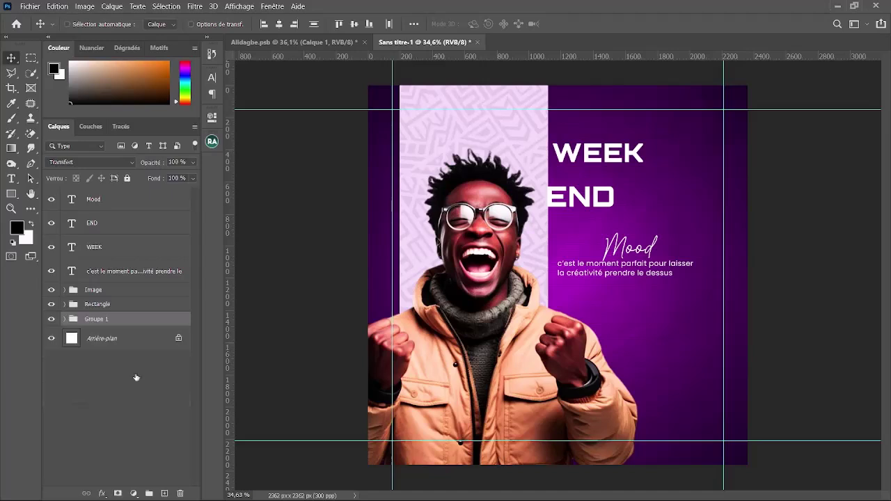
double_click(98, 319)
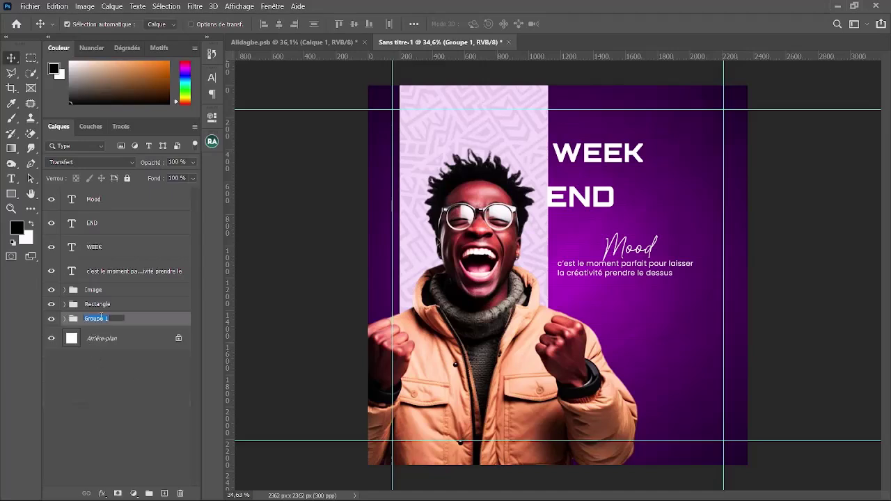
text(Background)
key(Return)
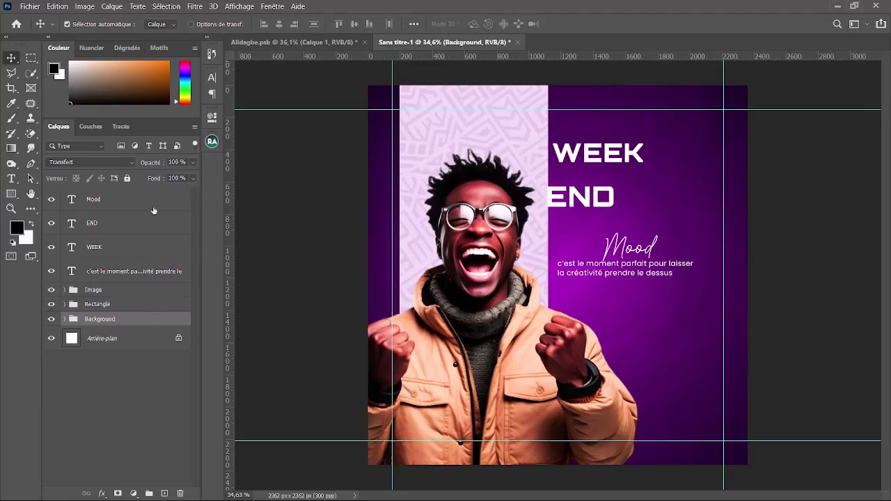
click(127, 179)
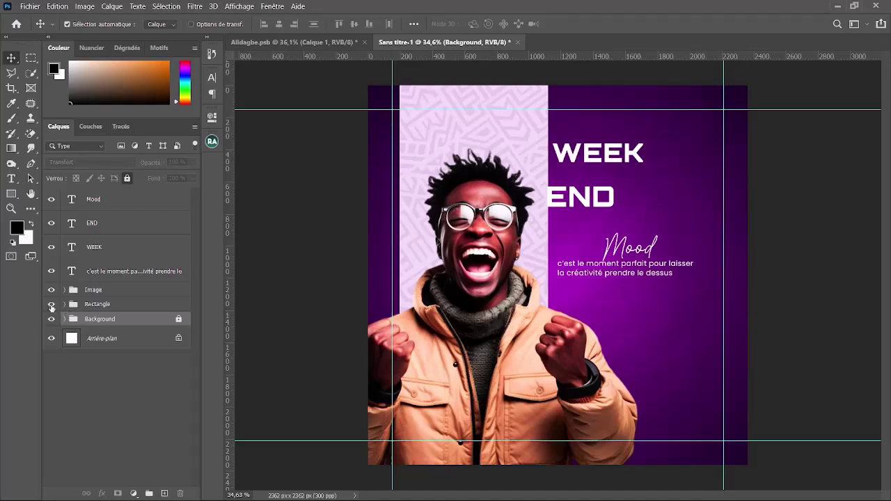
Narrow the Rectangle group to about 88% of its width and shift it slightly right behind the man
click(85, 307)
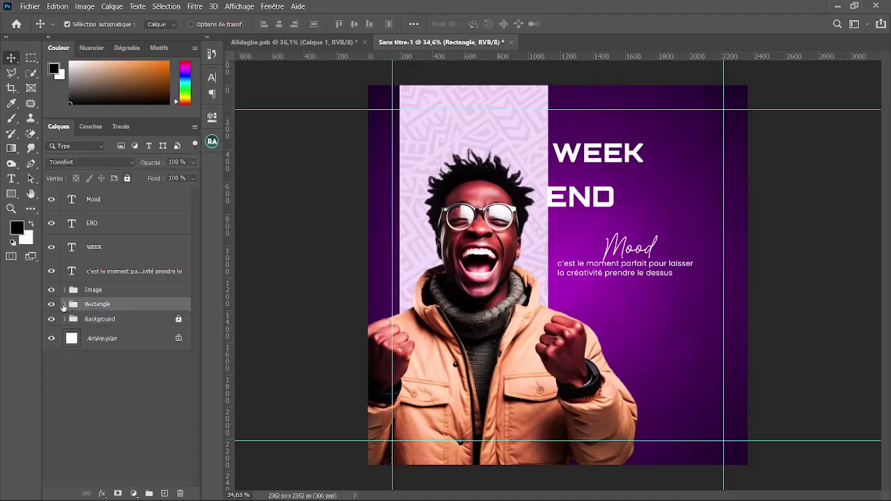
key(ctrl+t)
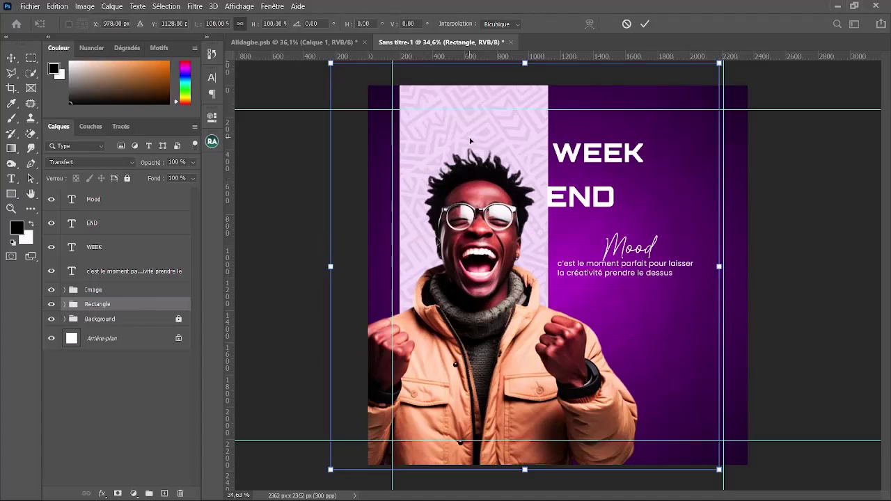
drag(721, 267, 674, 266)
drag(505, 150, 521, 148)
key(Return)
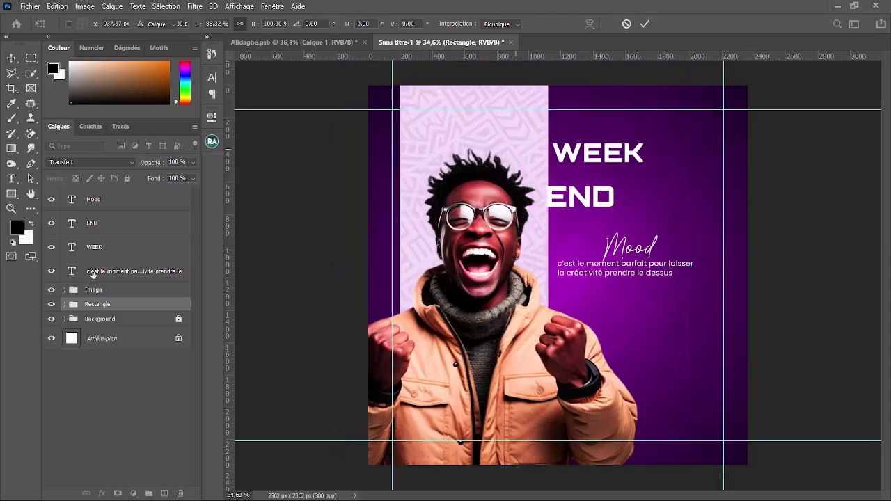
Move the Rectangle 1 shape inside the Rectangle group slightly to the left, then collapse the group
click(64, 305)
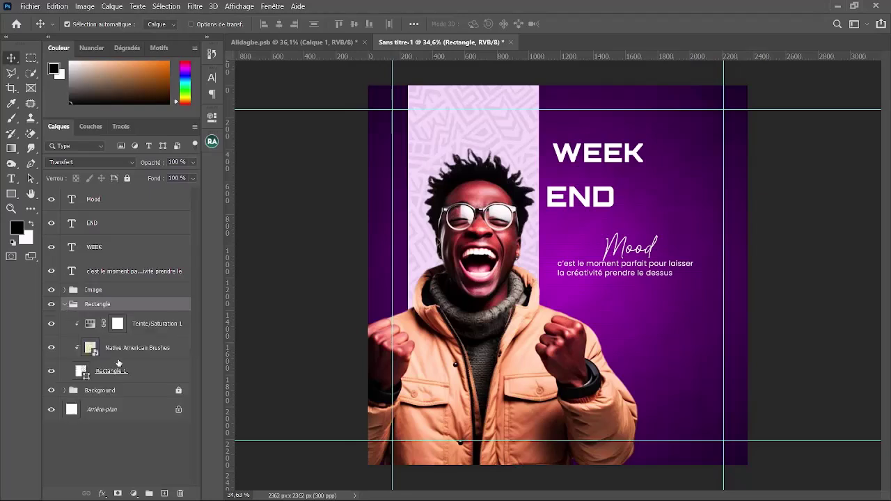
click(112, 375)
key(ctrl+t)
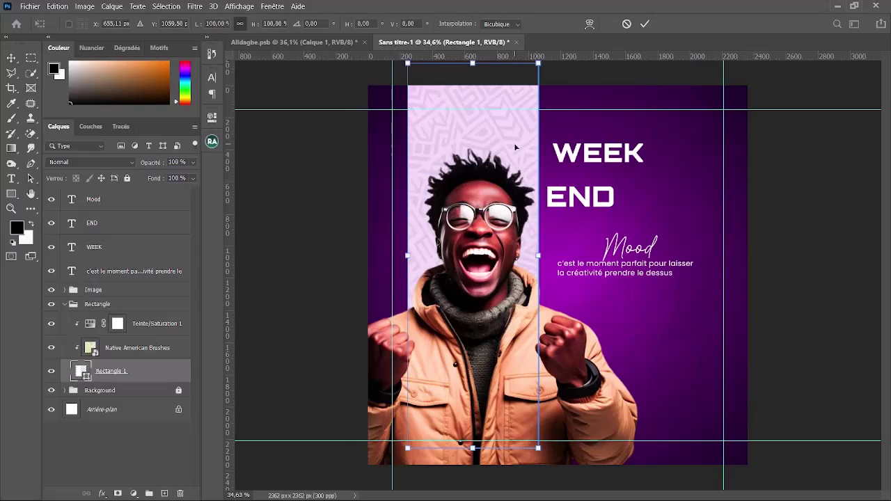
mouse_move(514, 143)
mouse_down()
mouse_move(519, 156)
mouse_move(497, 146)
mouse_up()
key(Return)
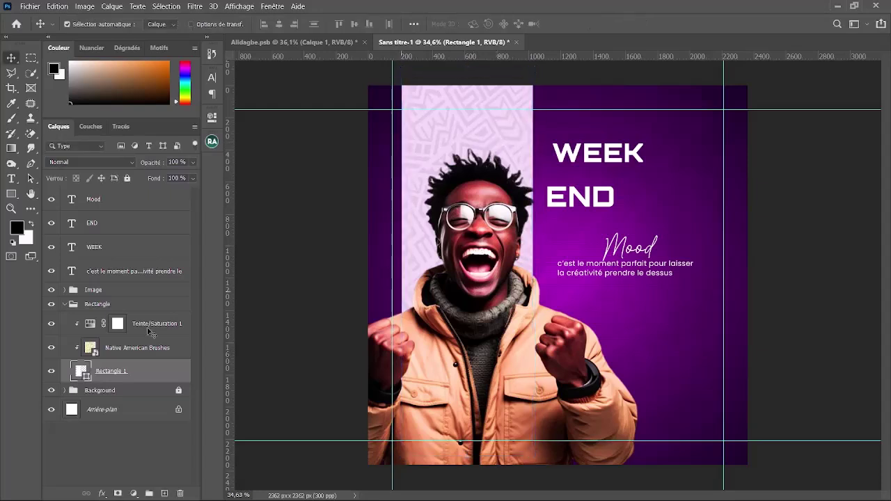
click(65, 304)
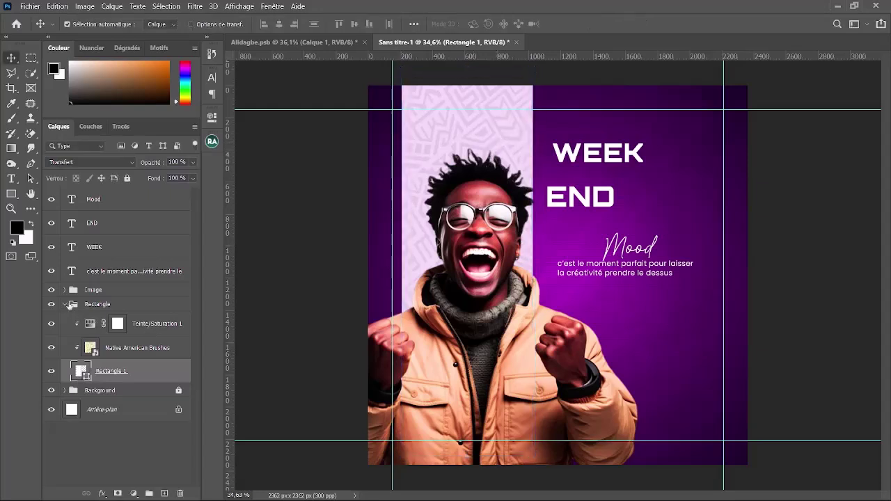
Move the Image group about 65 px left and slightly up so the man sits centred over the patterned rectangle
click(148, 275)
click(142, 290)
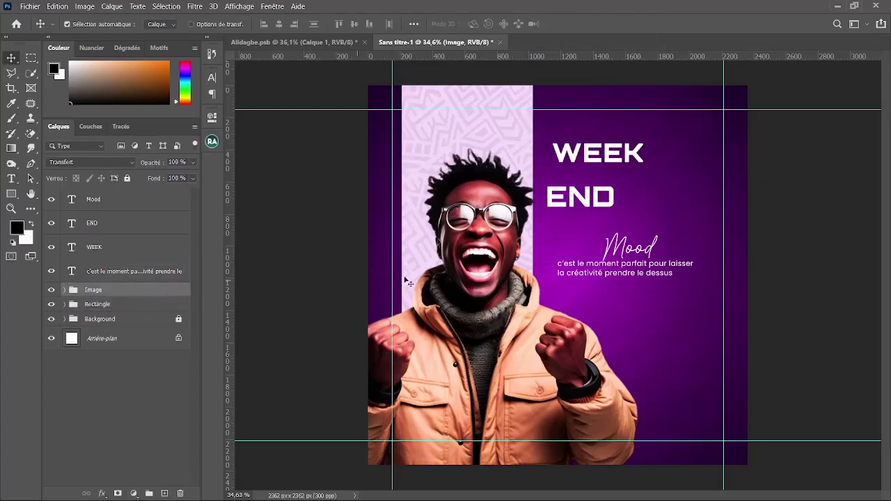
drag(473, 271, 460, 269)
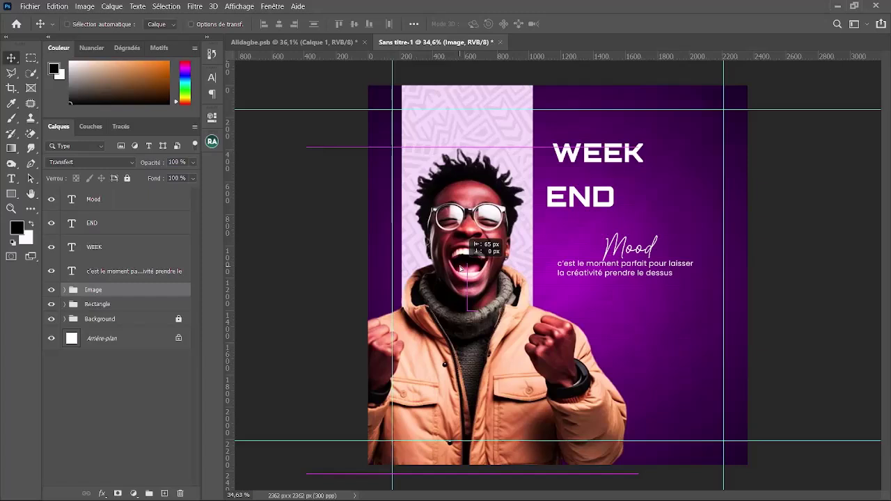
drag(461, 269, 459, 259)
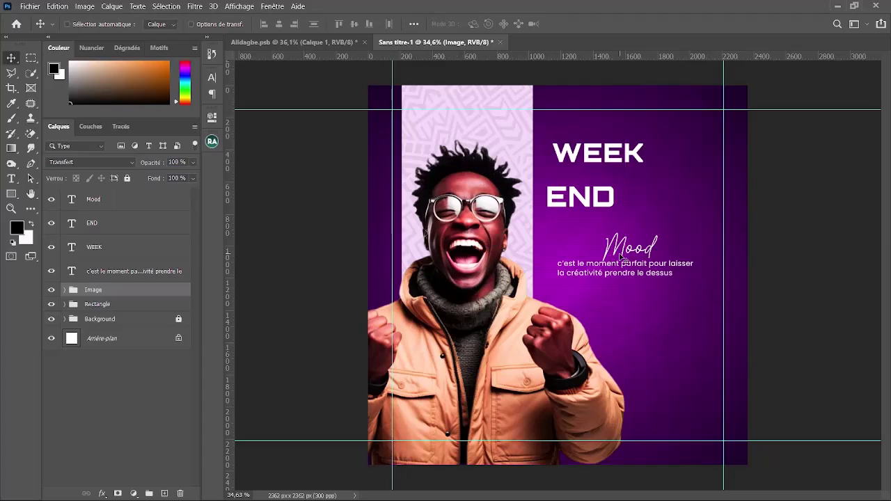
Move the END text above and to the right of WEEK, near the corner where the upper and right guides meet
scroll(766, 150, up, 3)
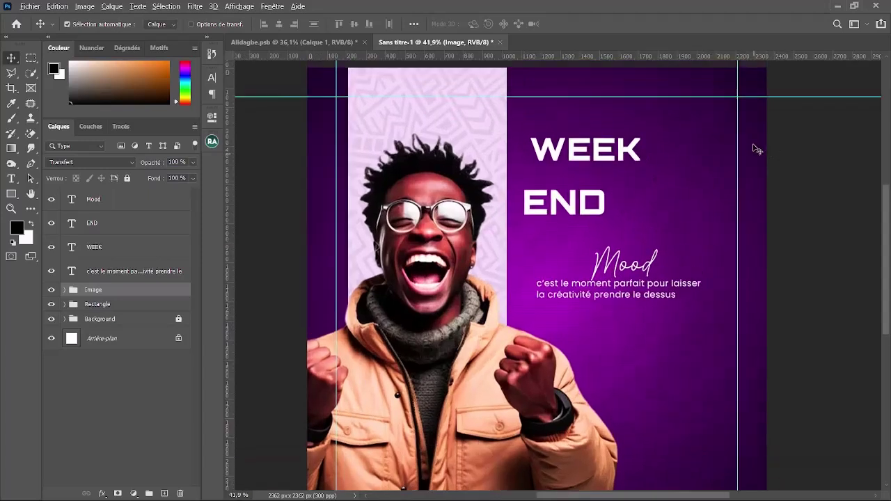
click(614, 164)
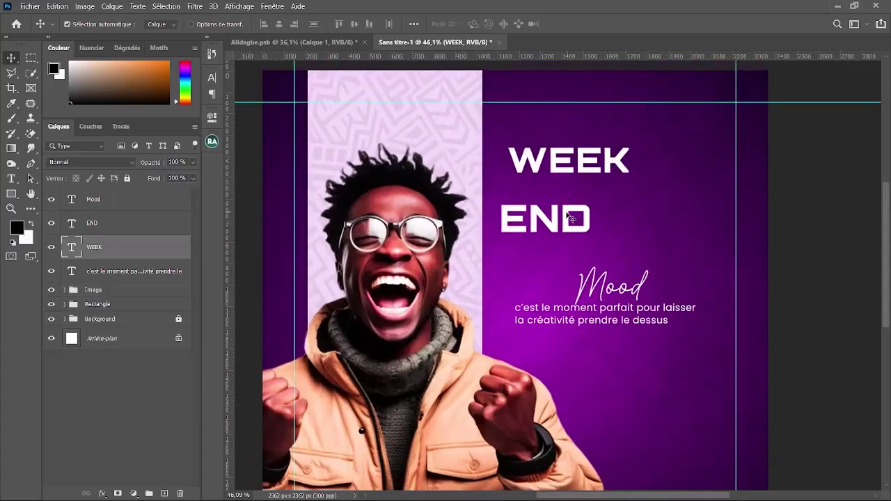
drag(569, 218, 696, 111)
Duplicate the WEEK text below the original and reduce the copy's text to a single "E"
scroll(630, 167, up, 1)
scroll(708, 159, up, 1)
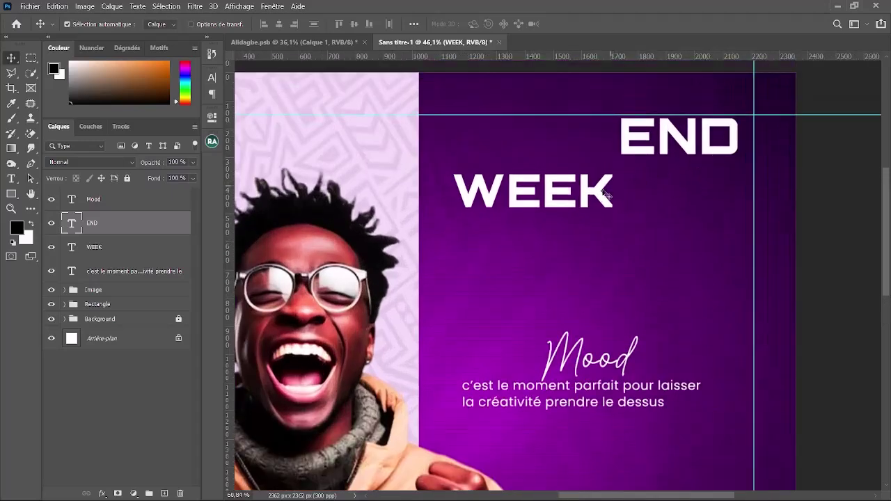
click(567, 196)
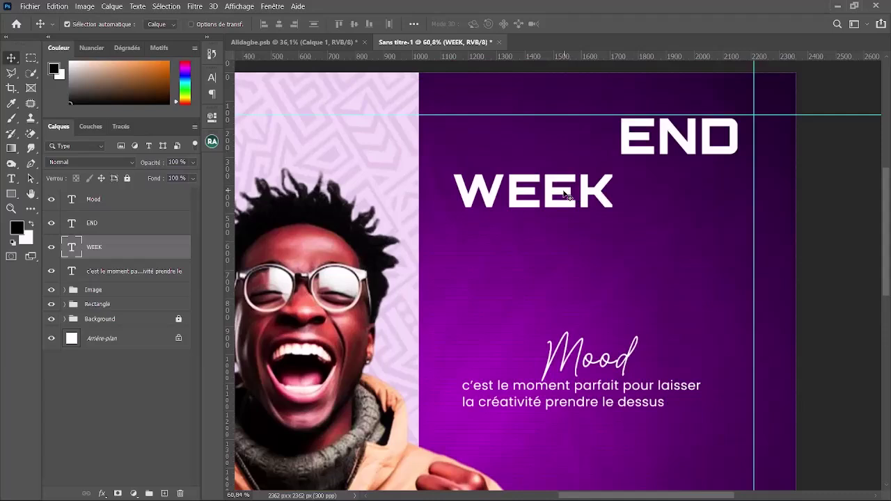
drag(568, 195, 612, 279)
double_click(564, 280)
click(577, 276)
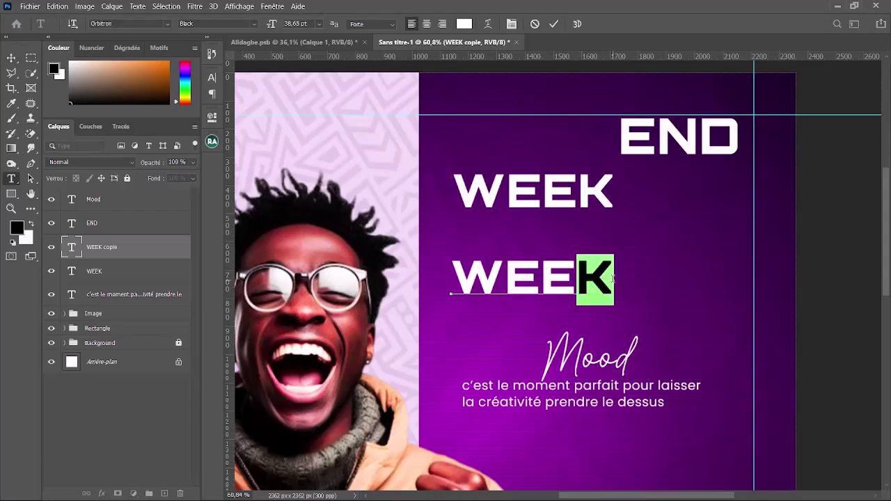
key(BackSpace)
drag(542, 273, 450, 273)
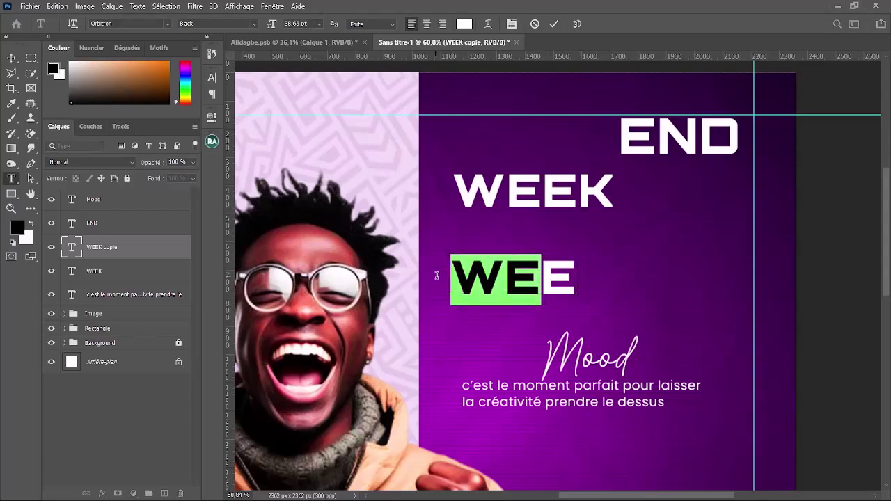
click(441, 278)
key(Delete)
key(Delete)
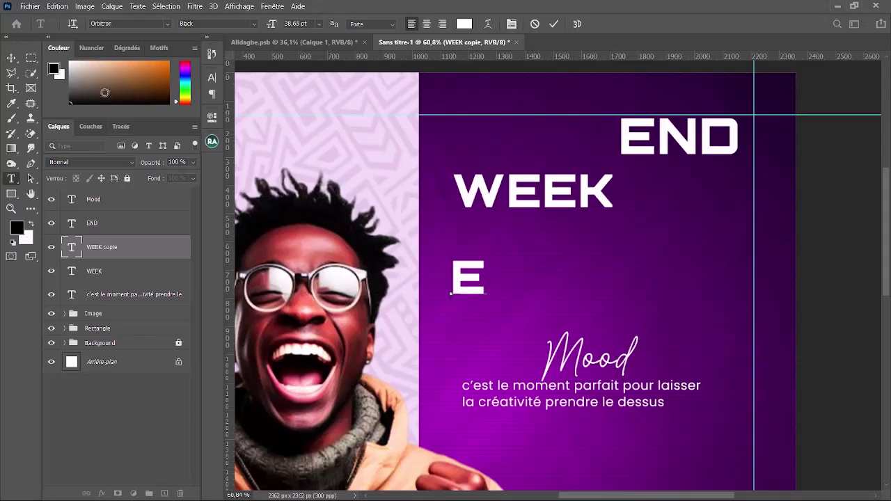
Move the E copy beneath the WEEK text and try enlarging it proportionally to about 205%
click(12, 57)
drag(460, 274, 551, 246)
key(ctrl+t)
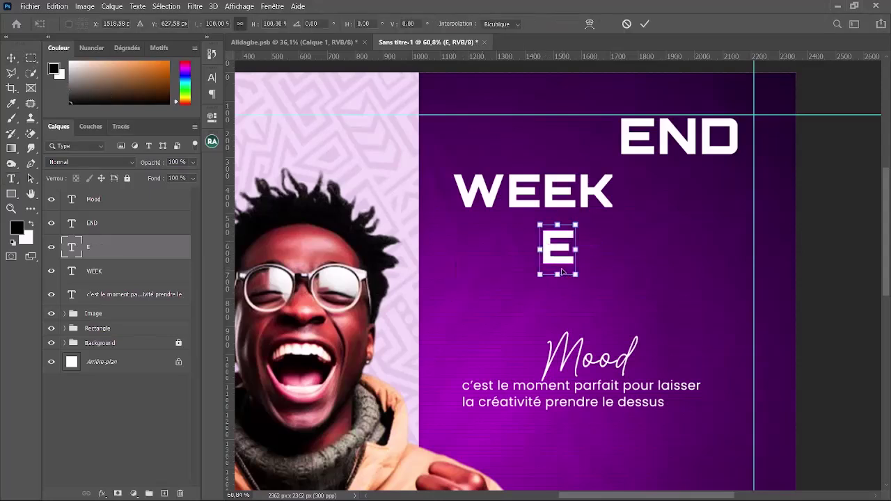
drag(558, 276, 564, 330)
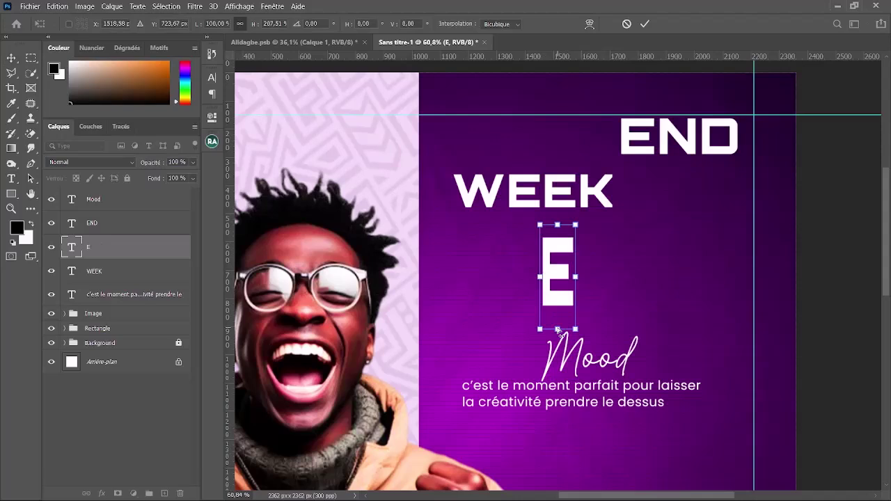
key(ctrl+z)
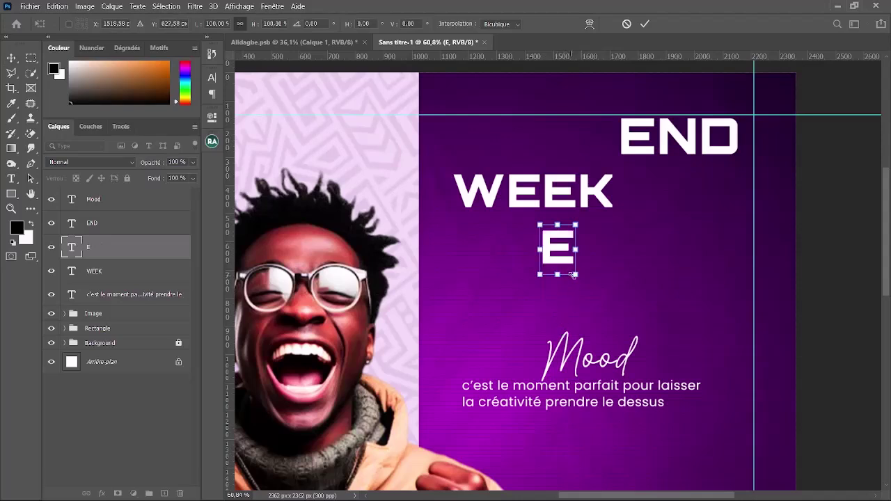
drag(575, 276, 611, 327)
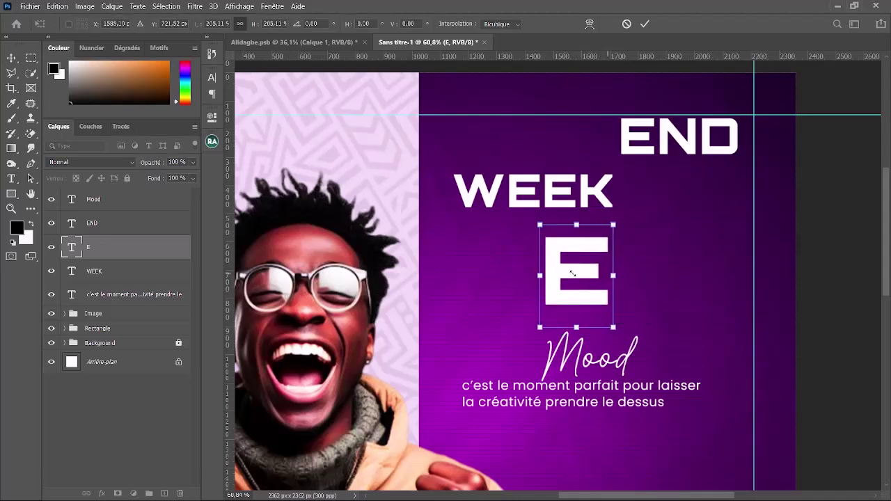
key(Return)
drag(557, 273, 570, 258)
key(ctrl+z)
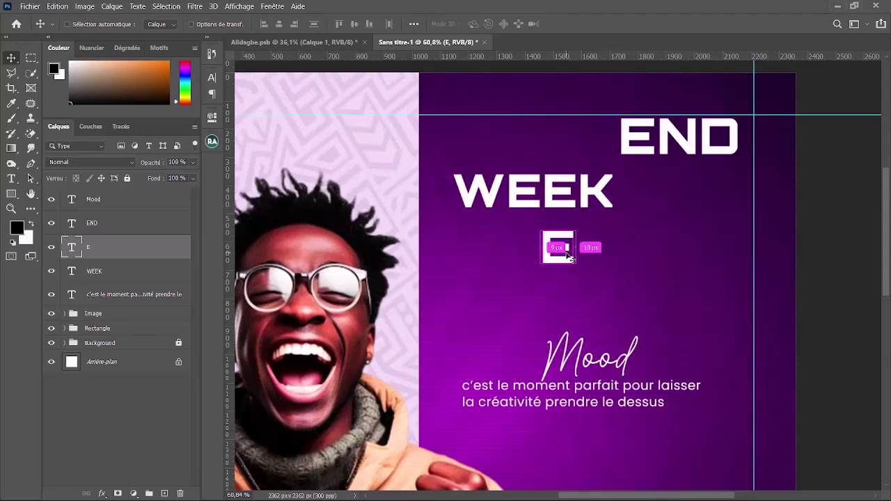
Stretch the E vertically to about 197% and place it over the second E of WEEK
key(ctrl+t)
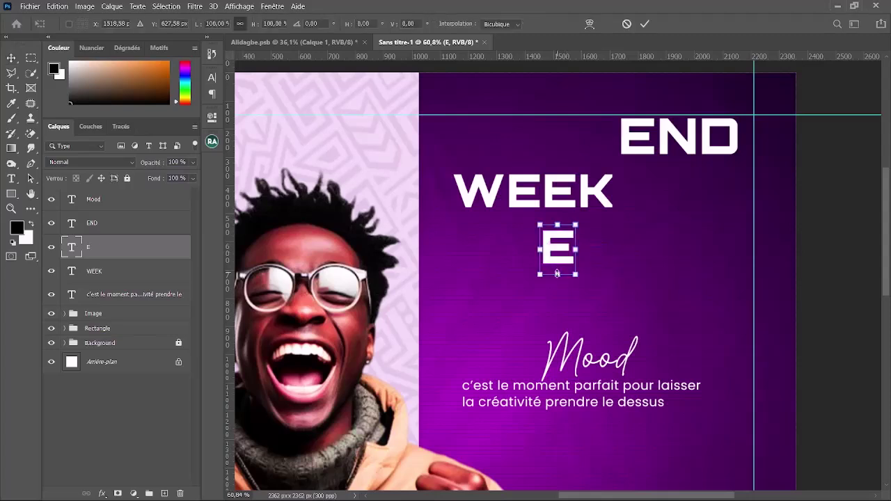
drag(557, 279, 561, 302)
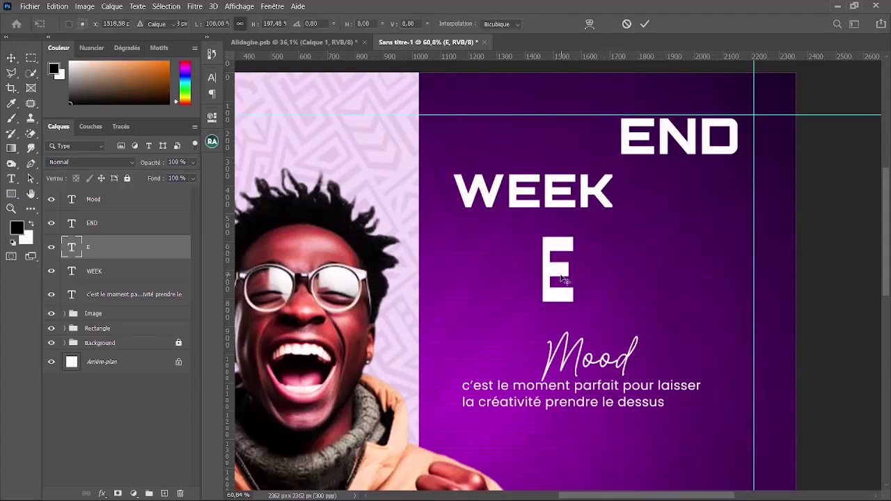
drag(562, 261, 562, 212)
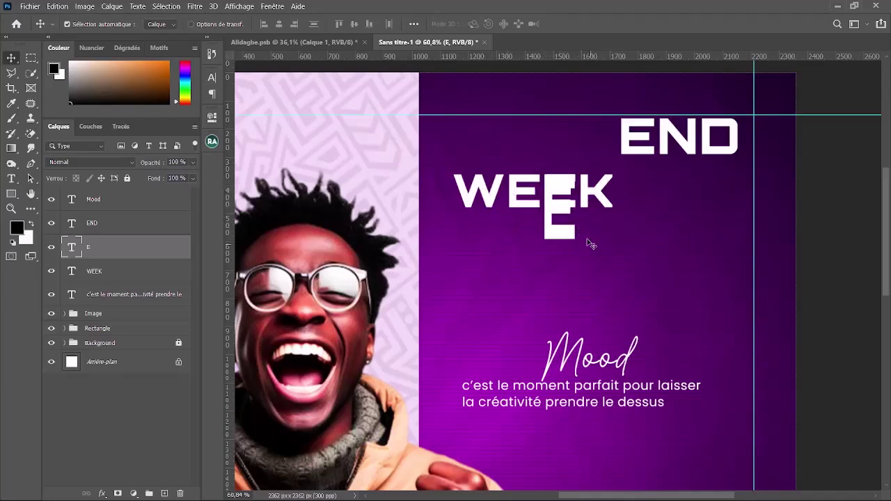
Delete the stretched E layer and move END directly beneath WEEK, starting under WEEK's first E
drag(550, 220, 548, 276)
key(Delete)
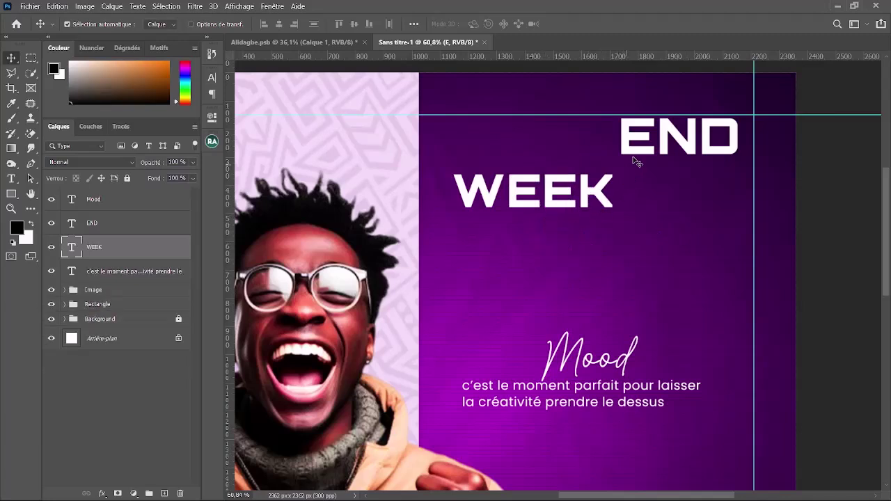
drag(635, 167, 521, 244)
scroll(603, 266, down, 3)
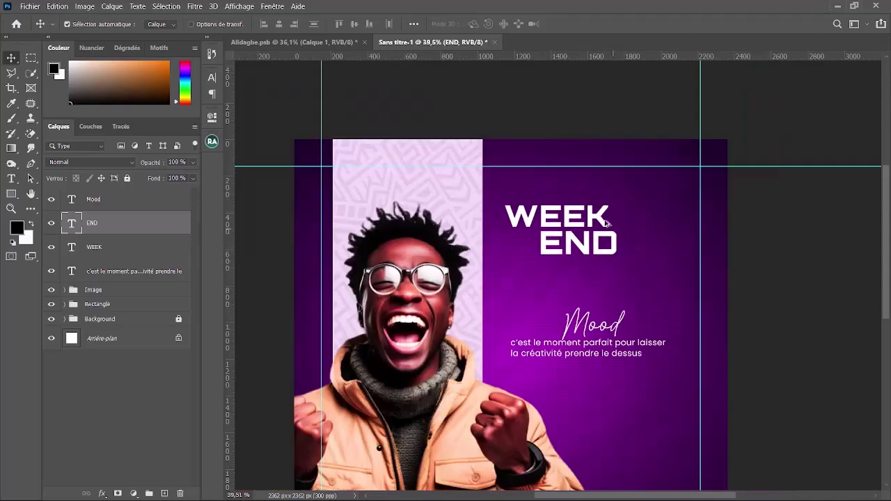
scroll(525, 220, up, 3)
scroll(525, 220, up, 1)
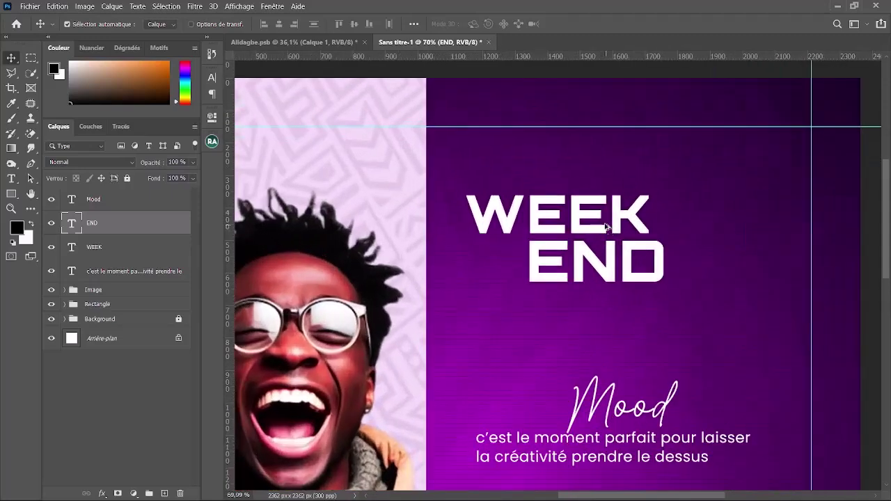
Scale WEEK and END up together so they fill the space between the patterned rectangle and the right vertical guide
ctrl+click(163, 247)
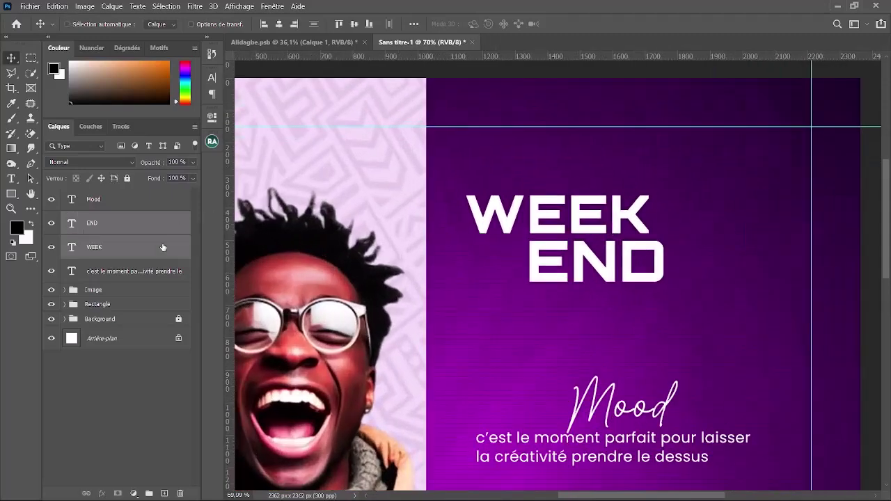
mouse_move(422, 288)
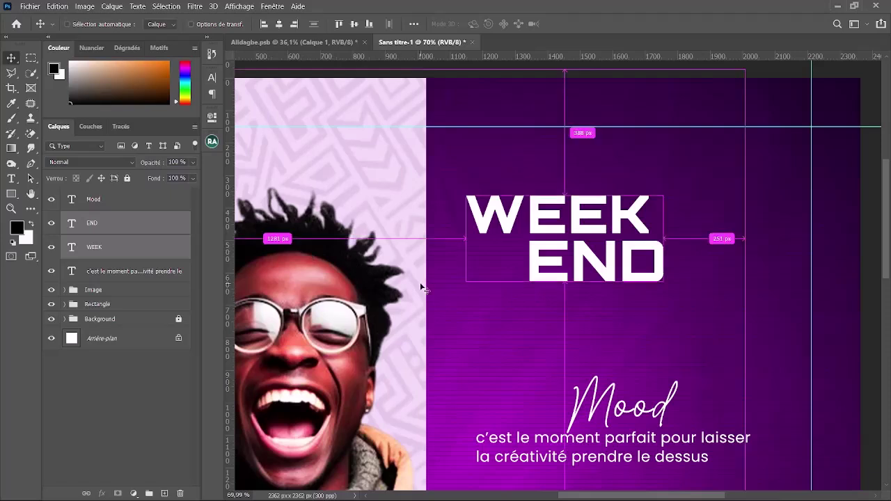
key(ctrl+t)
drag(663, 281, 799, 345)
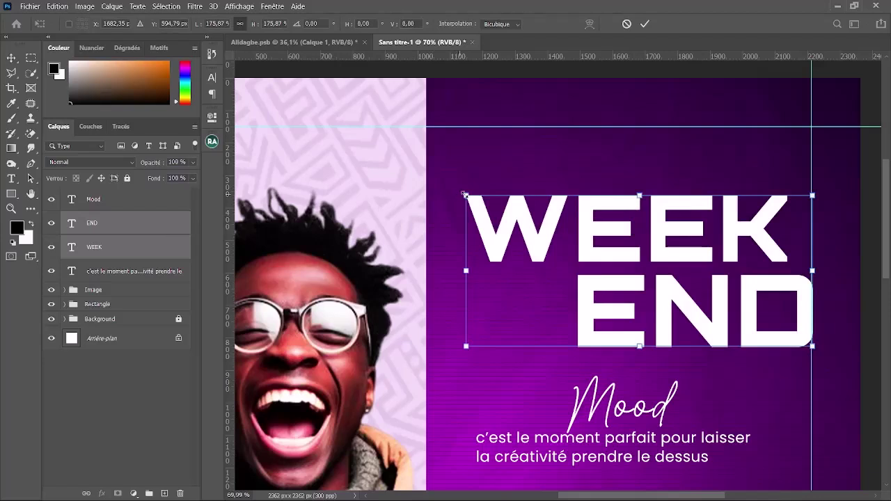
drag(465, 195, 440, 184)
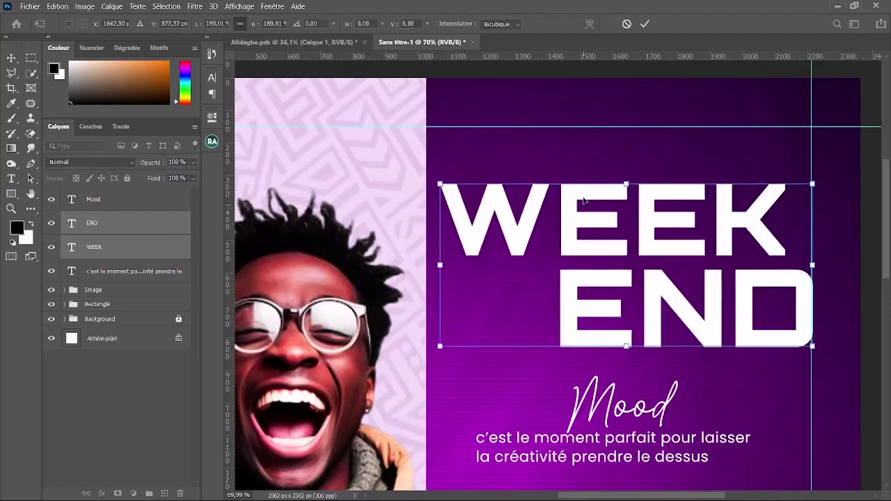
mouse_move(585, 200)
mouse_down()
mouse_move(590, 185)
mouse_move(579, 211)
mouse_move(581, 204)
mouse_up()
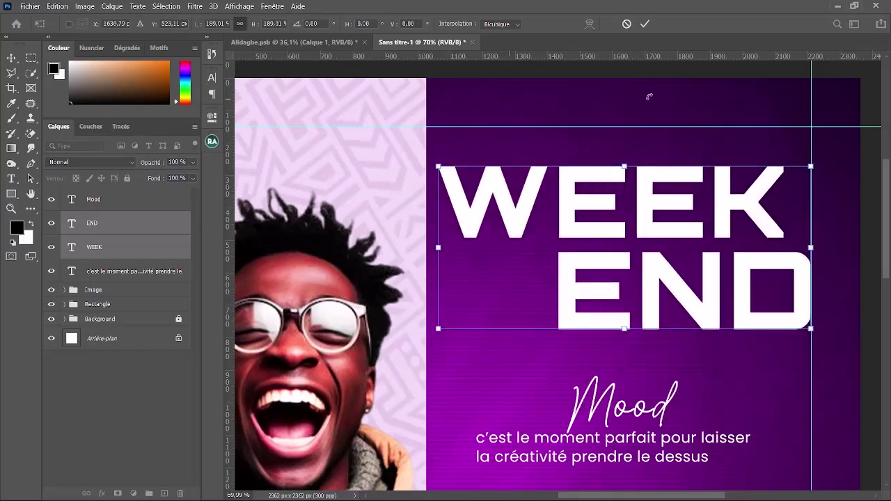
scroll(802, 278, down, 8)
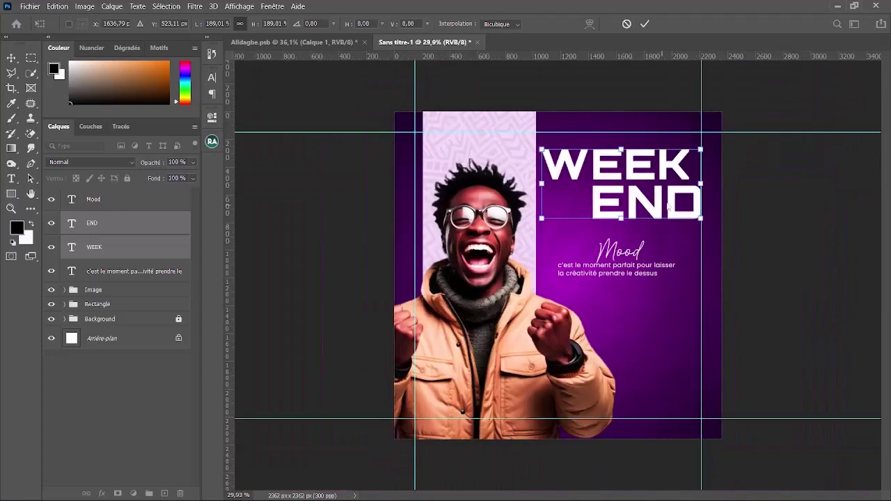
drag(701, 184, 679, 183)
key(Return)
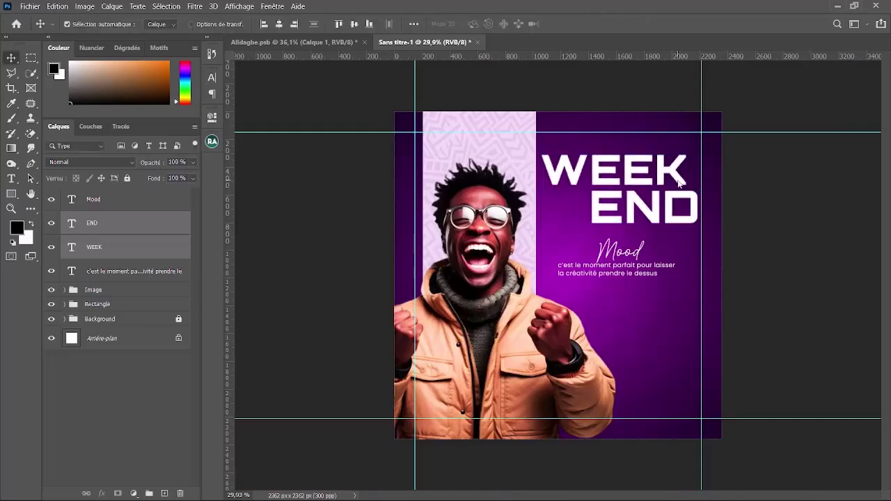
Try a wider tracking of 60 on the WEEK text, restoring its tracking to 0
scroll(679, 182, up, 4)
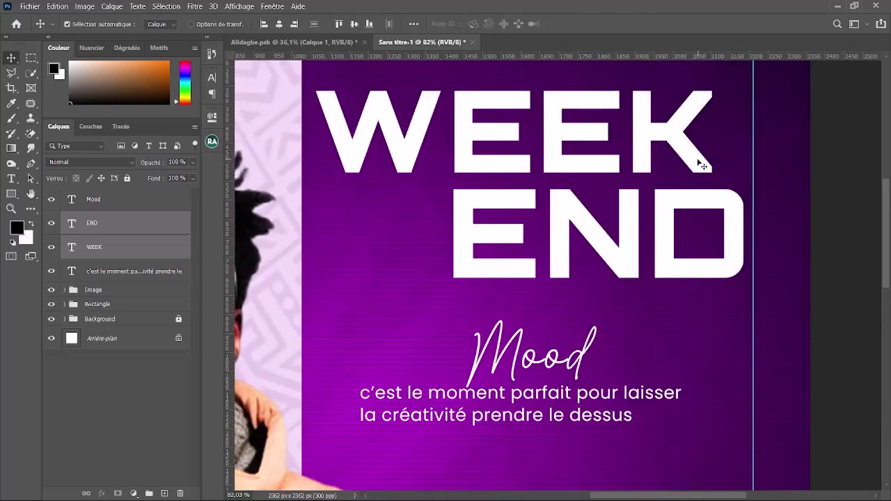
scroll(704, 166, down, 4)
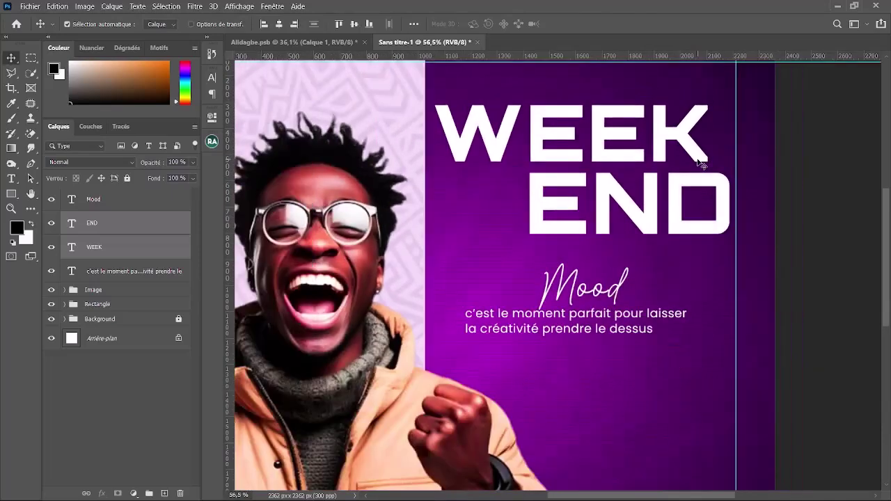
scroll(707, 136, up, 1)
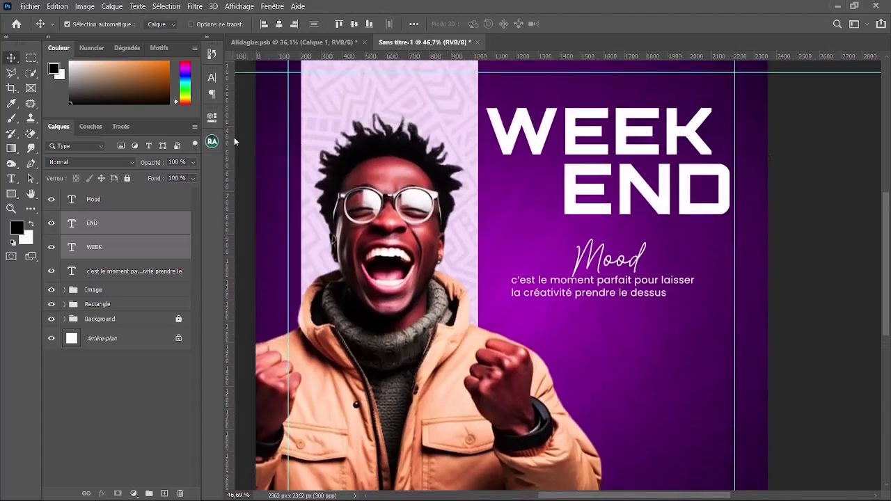
click(212, 117)
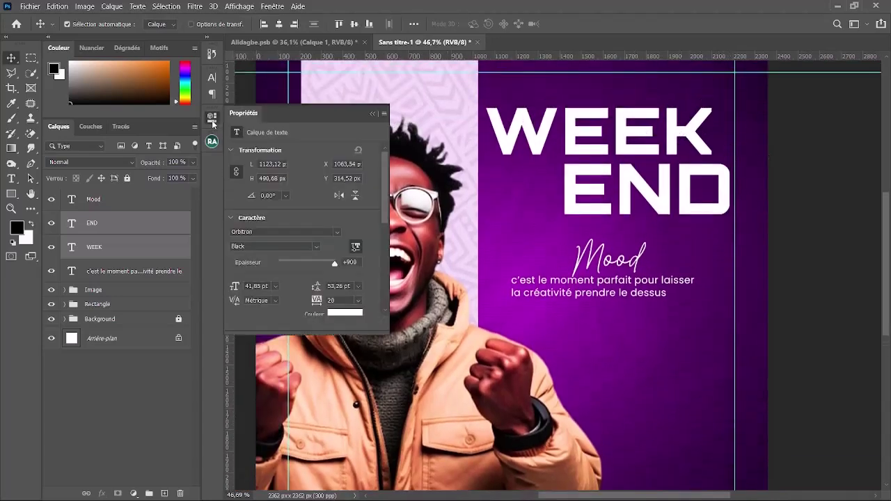
click(154, 247)
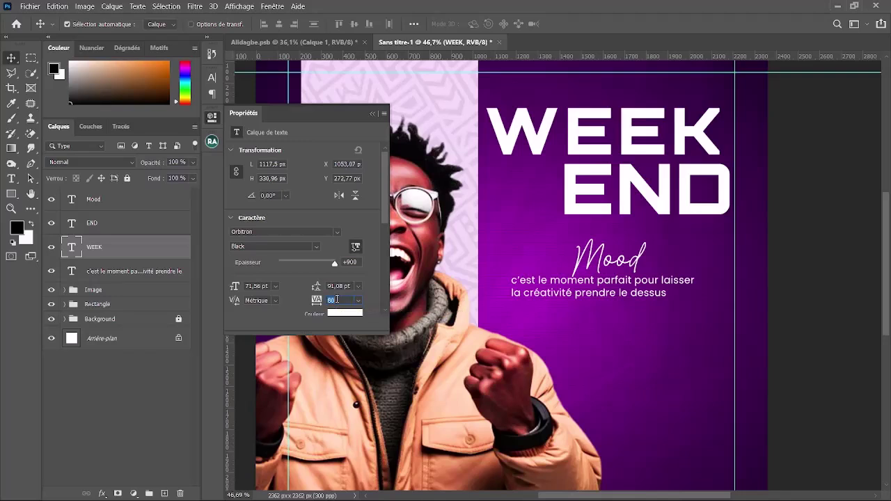
key(Up)
key(Up)
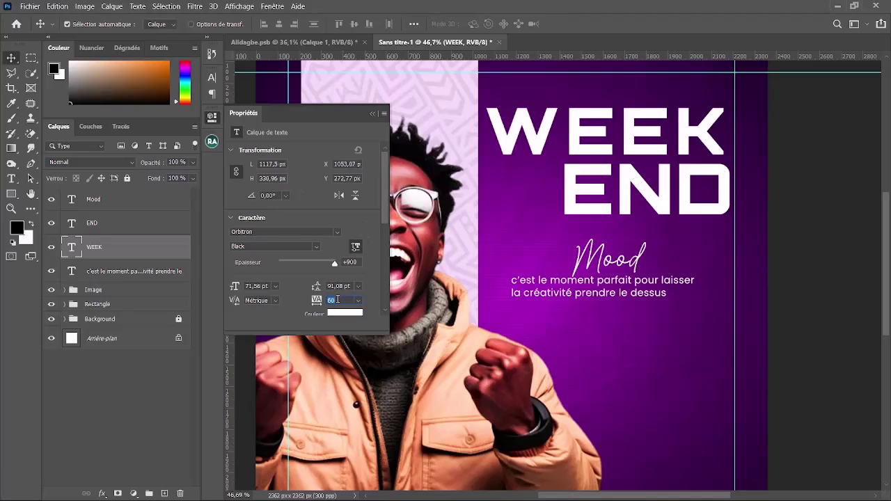
click(374, 115)
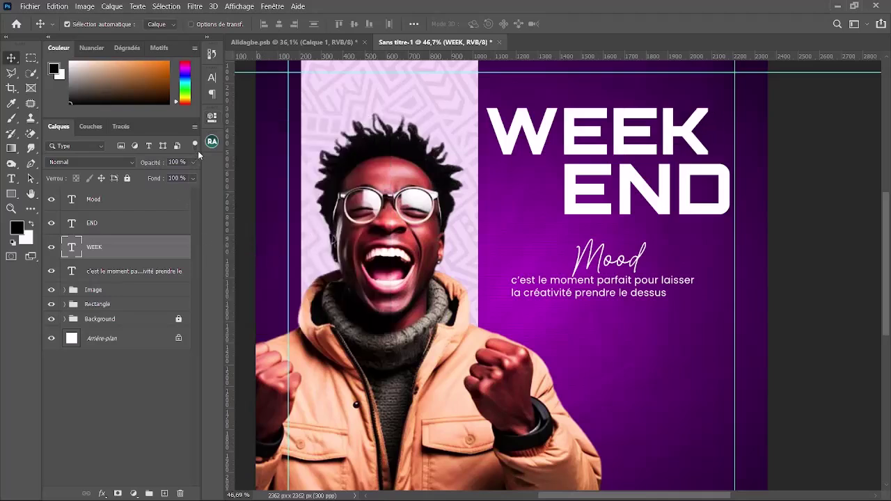
click(213, 119)
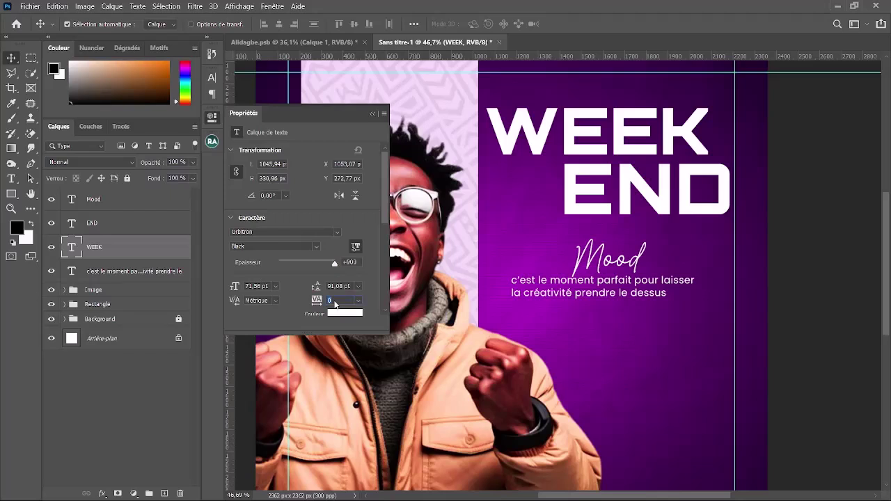
key(Return)
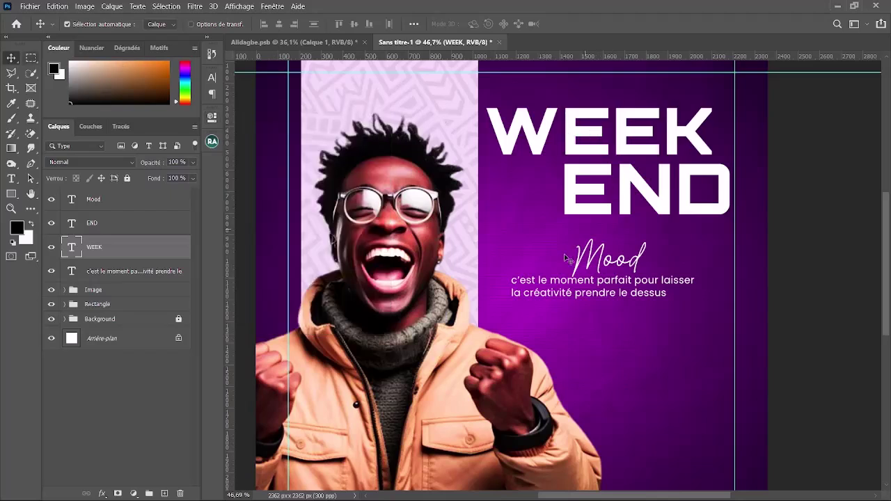
Move the Mood text into the gap beneath the W of WEEK, beside END
scroll(604, 212, down, 2)
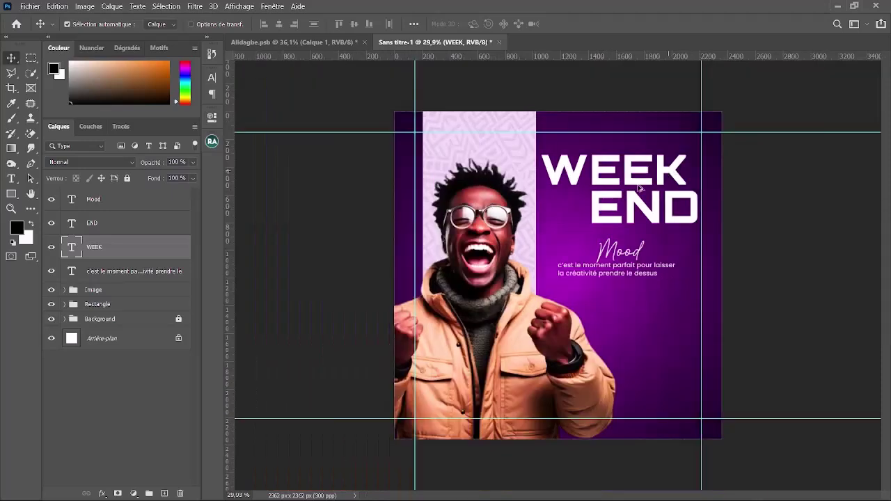
scroll(626, 288, up, 4)
scroll(625, 288, down, 3)
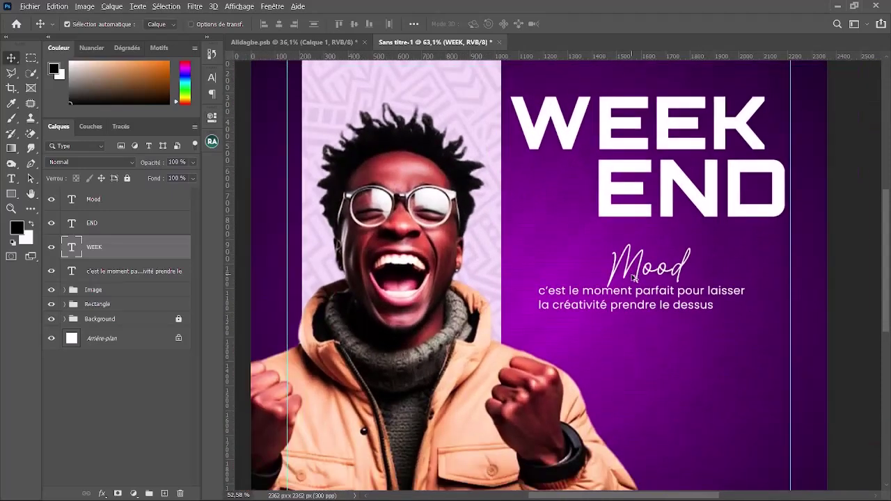
drag(645, 255, 559, 179)
key(ctrl+minus)
scroll(670, 185, up, 3)
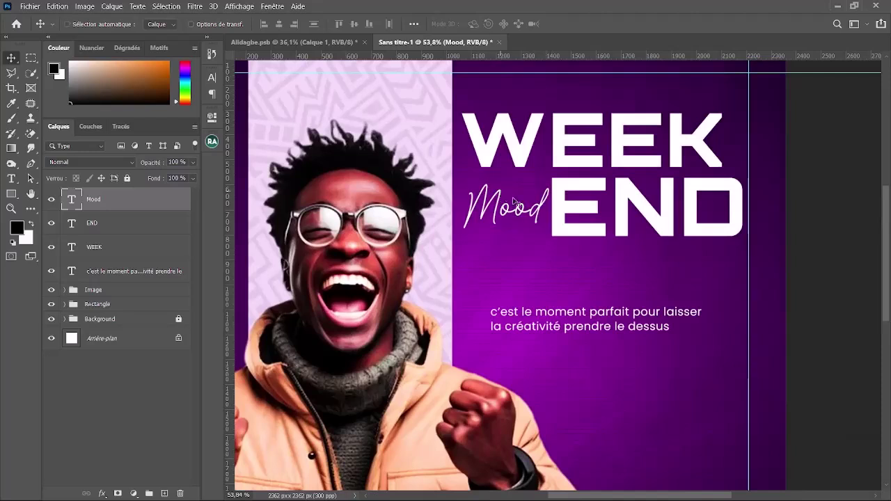
Rotate Mood about 87° counterclockwise at about 80% scale and place it upright beneath the W, closer to END
key(ctrl+t)
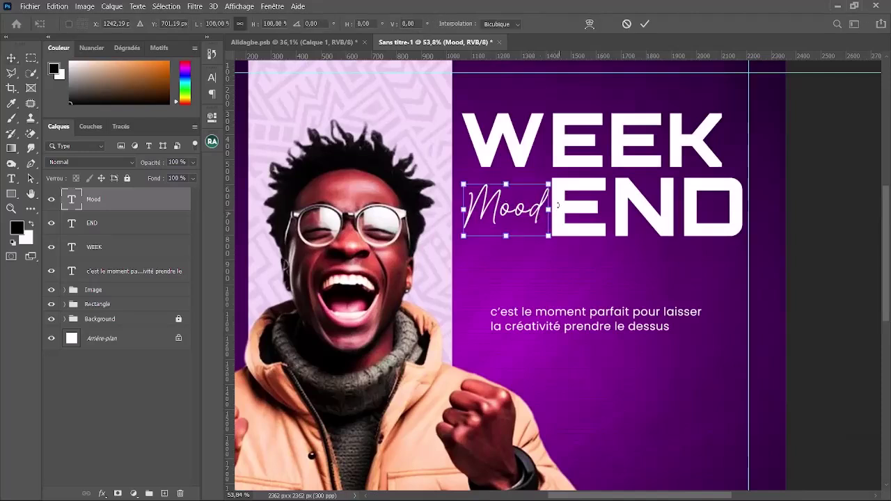
drag(557, 205, 507, 184)
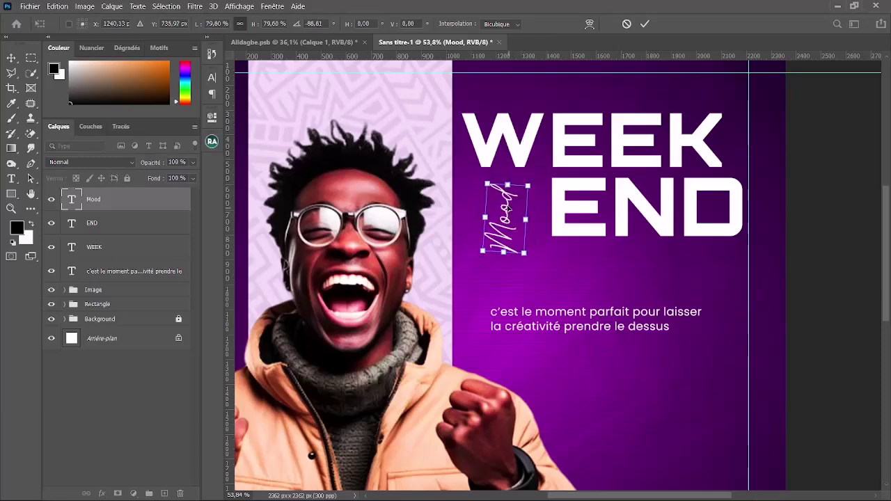
key(Return)
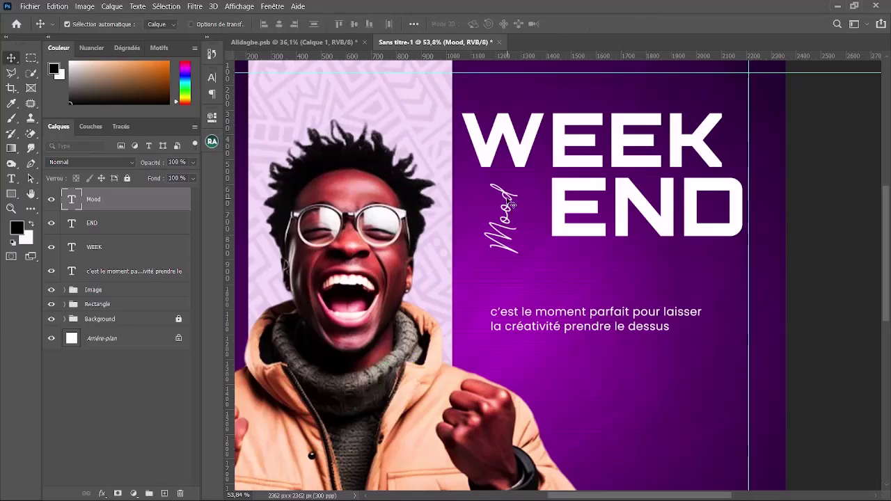
drag(511, 204, 522, 191)
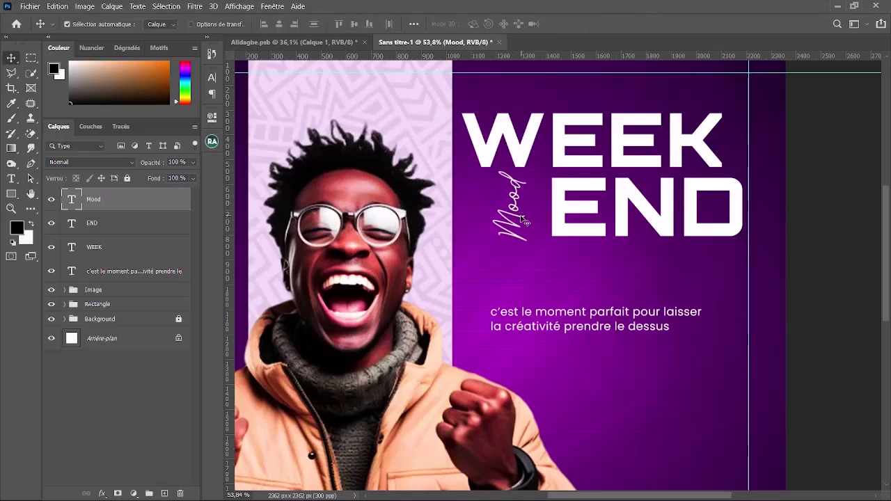
key(ctrl+0)
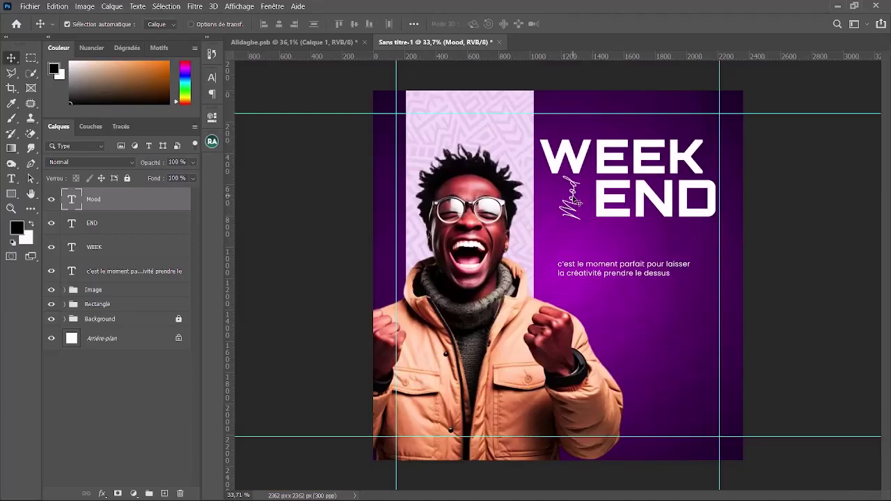
Tilt Mood diagonally in the gap beneath the W with clockwise rotations of about 33° and 8°, enlarging it to about 117%
key(ctrl+t)
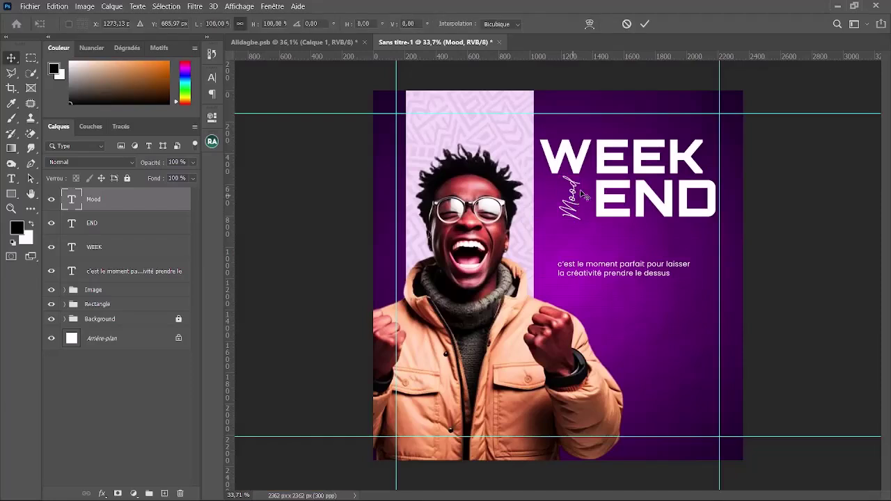
mouse_move(596, 176)
mouse_down()
mouse_move(603, 187)
mouse_move(590, 172)
mouse_move(598, 179)
mouse_move(604, 172)
mouse_up()
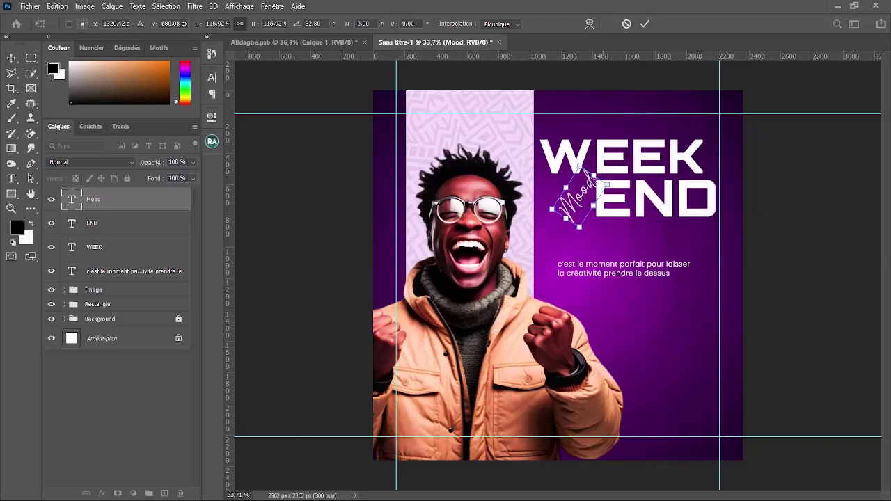
key(Return)
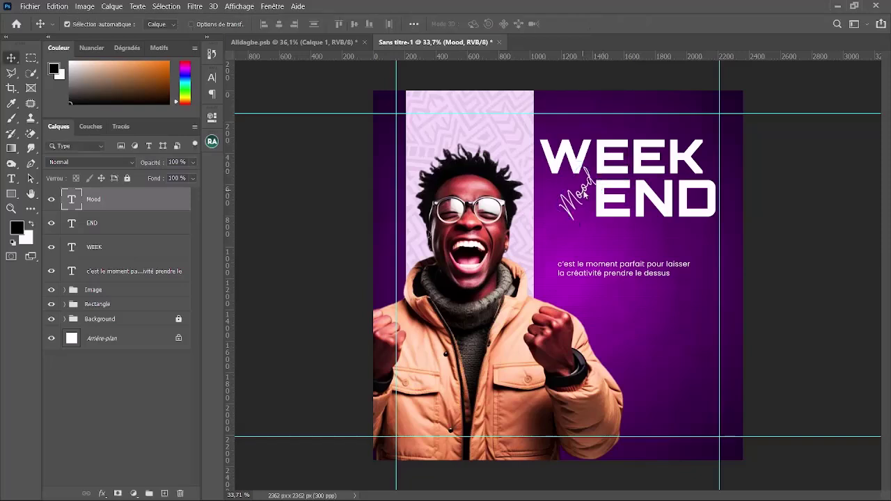
drag(585, 195, 588, 192)
key(ctrl+t)
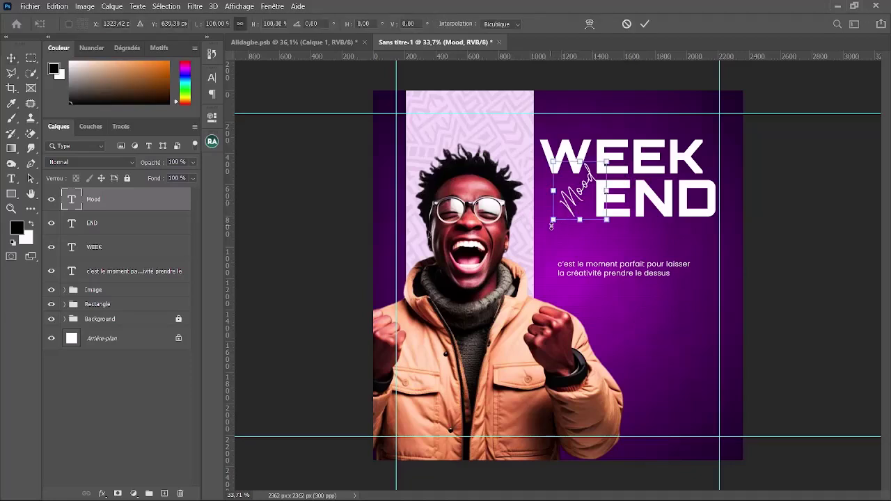
drag(555, 230, 564, 212)
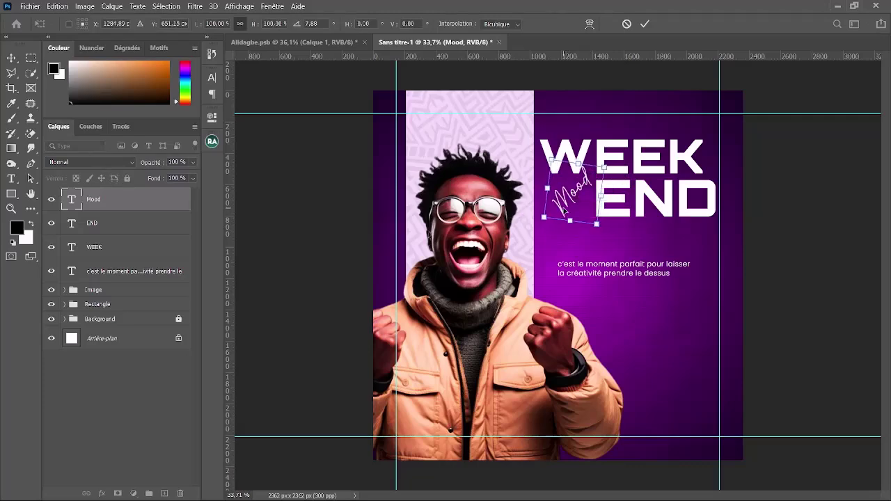
key(Return)
Move the creativity phrase directly beneath END, aligned with its left edge, and capitalise the phrase's opening "C"
scroll(689, 245, up, 2)
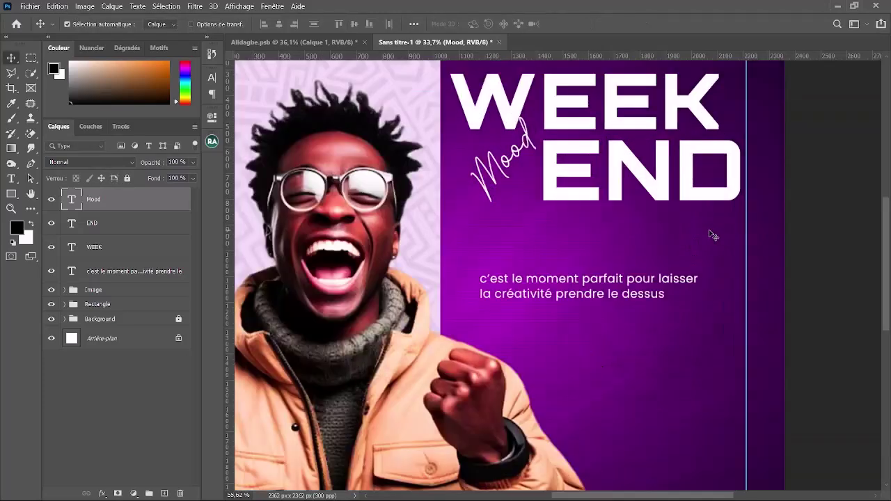
drag(617, 273, 675, 224)
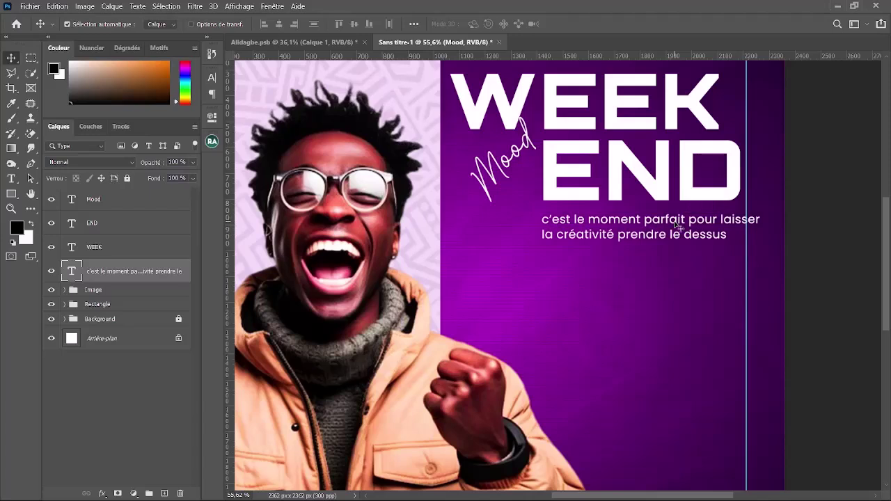
double_click(723, 220)
click(723, 220)
scroll(723, 220, down, 1)
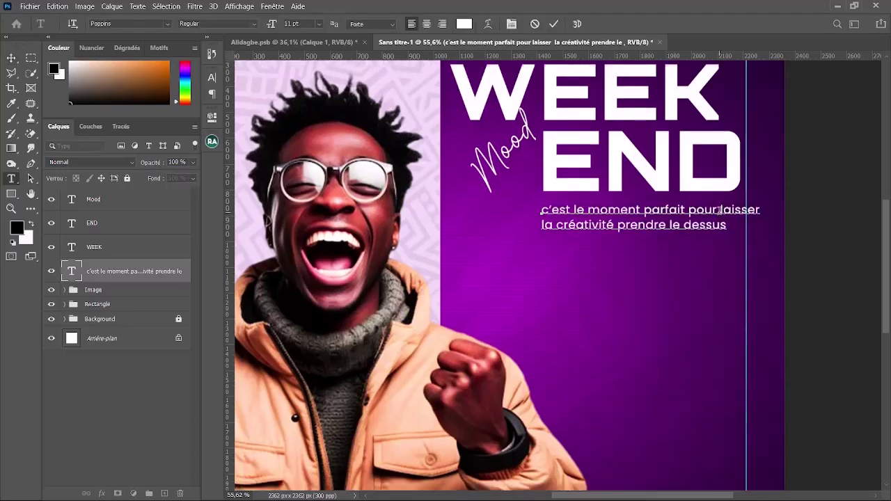
scroll(720, 209, down, 2)
scroll(675, 235, up, 3)
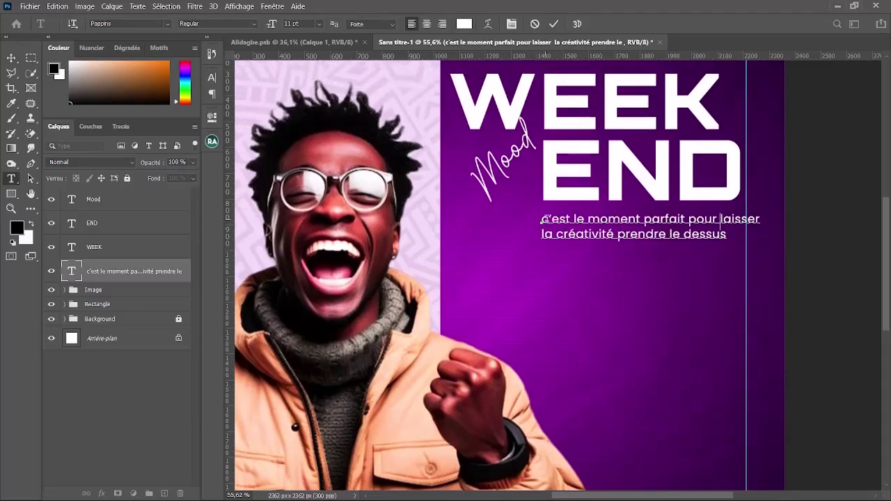
key(Delete)
text(C)
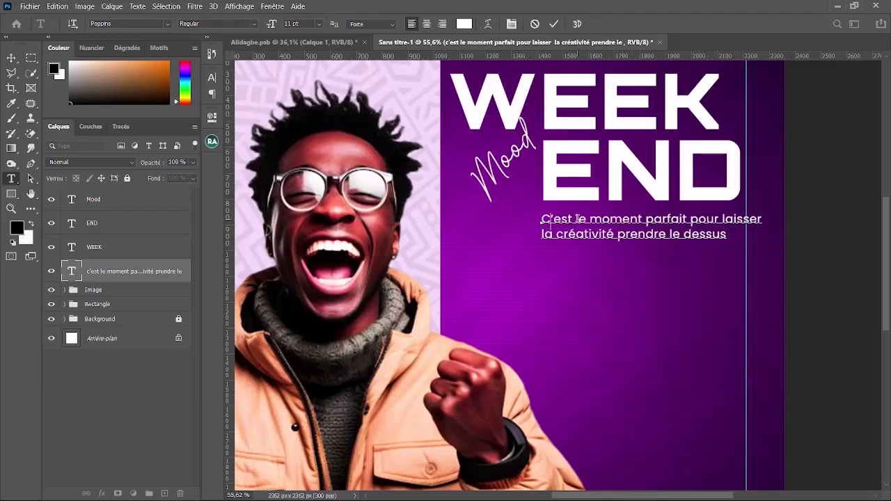
Remove "C'est" from the phrase and capitalise the following word so it begins "Le moment parfait pour laisser"
drag(577, 218, 529, 215)
key(BackSpace)
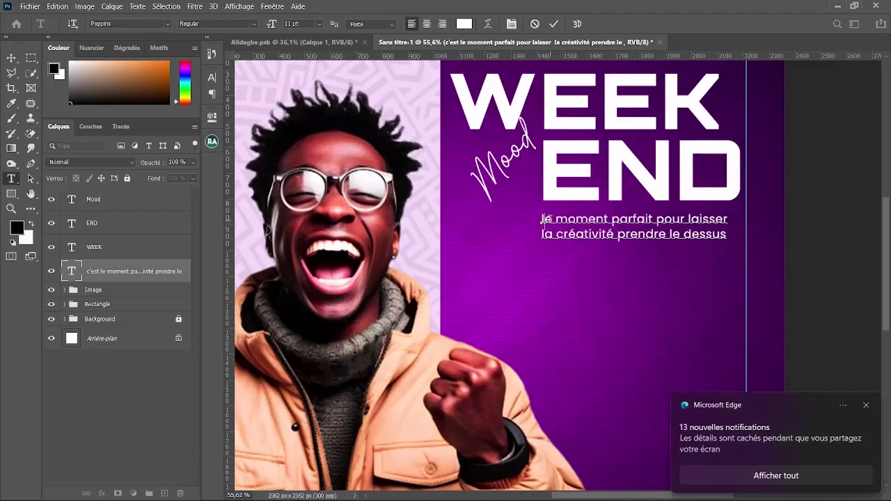
key(Delete)
text(L)
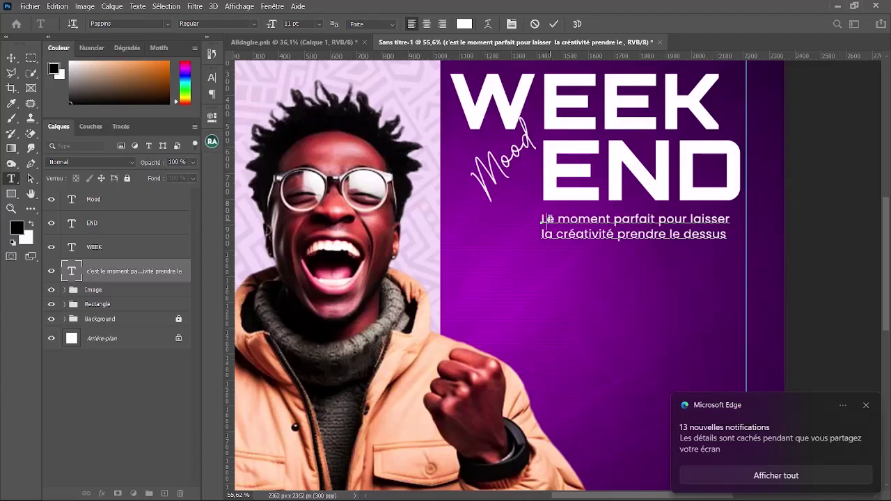
click(11, 58)
click(865, 405)
Using a temporary vertical guide at END's left edge, align the phrase beneath END and scale it to about 107% to reach the right margin guide
scroll(670, 225, down, 1)
scroll(670, 225, down, 3)
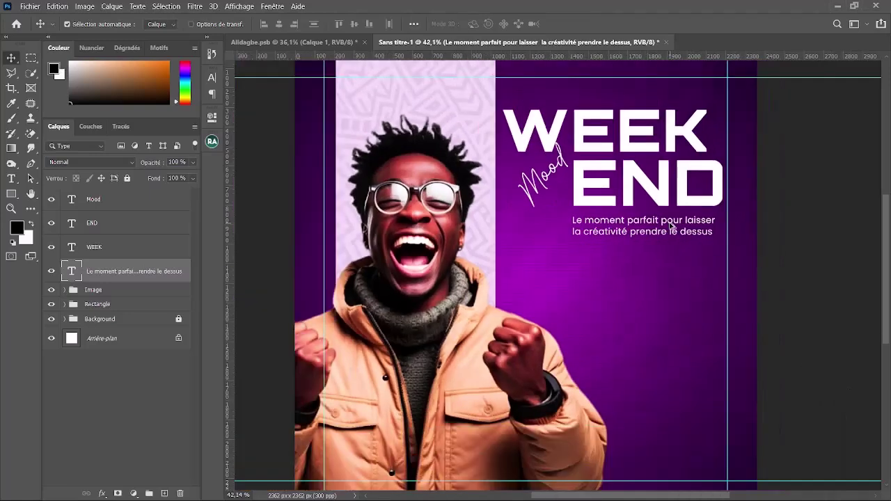
scroll(667, 248, up, 1)
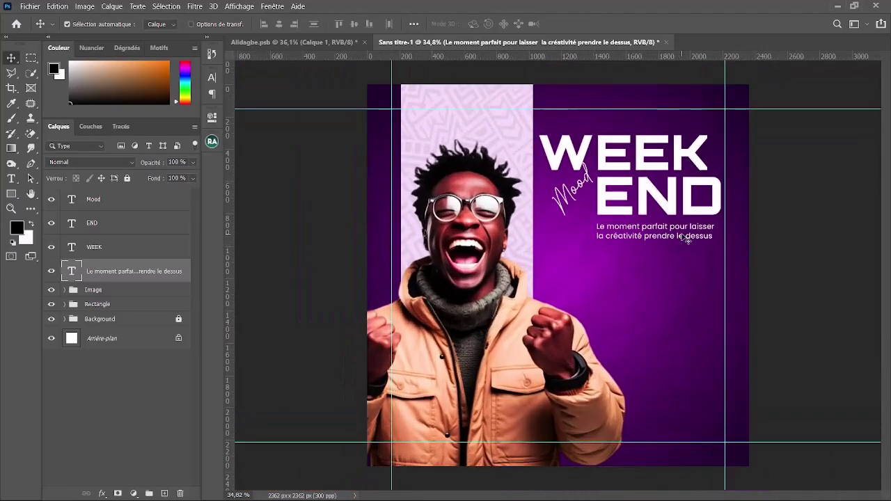
drag(690, 234, 684, 229)
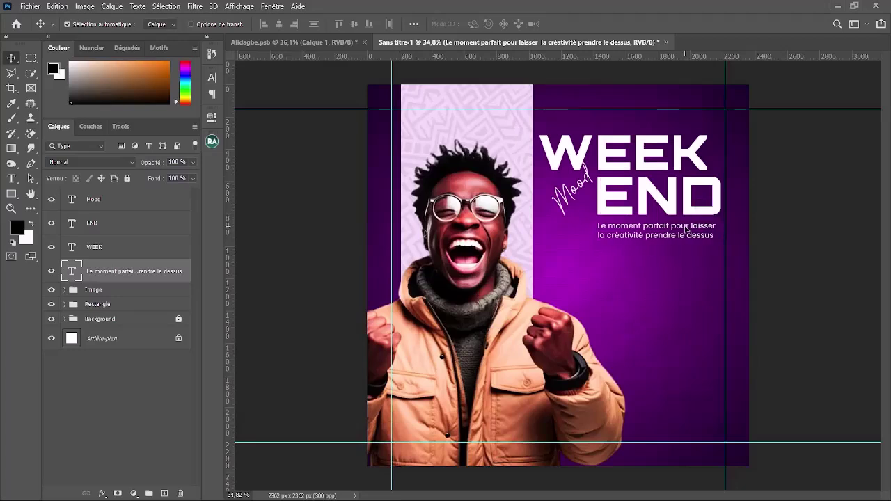
drag(235, 248, 598, 253)
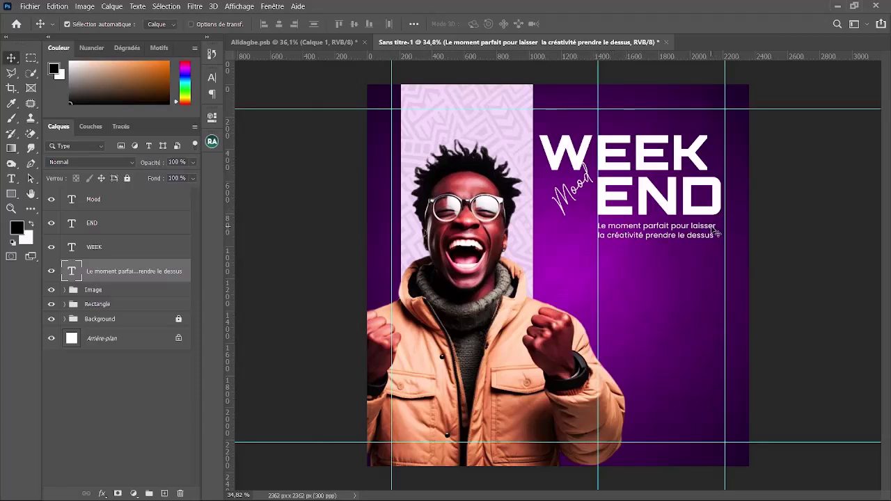
key(ctrl+t)
drag(718, 232, 726, 233)
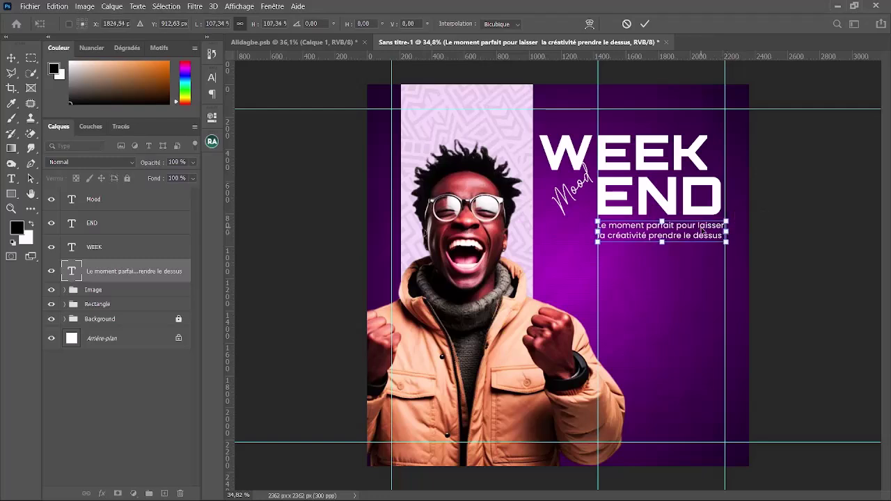
key(Return)
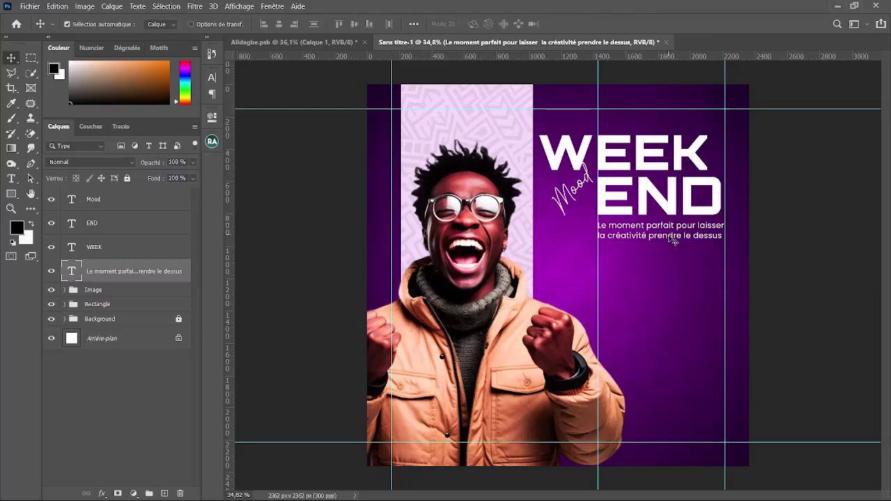
drag(597, 290, 228, 278)
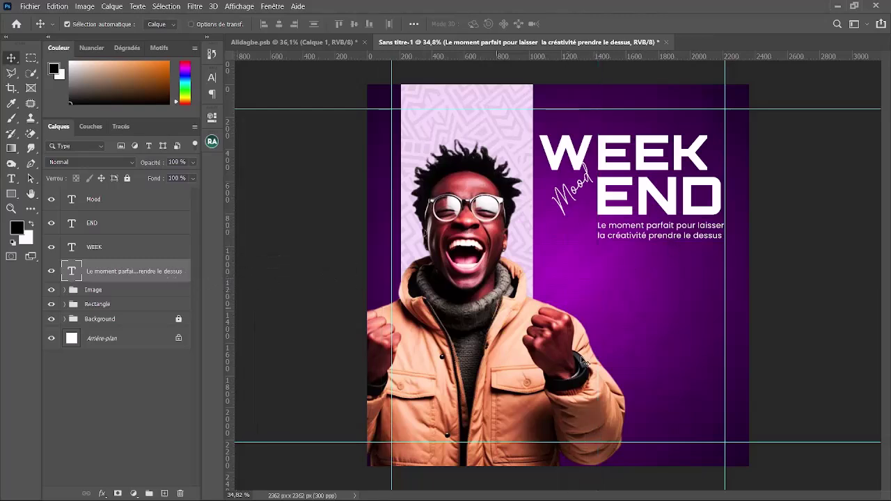
scroll(656, 360, down, 1)
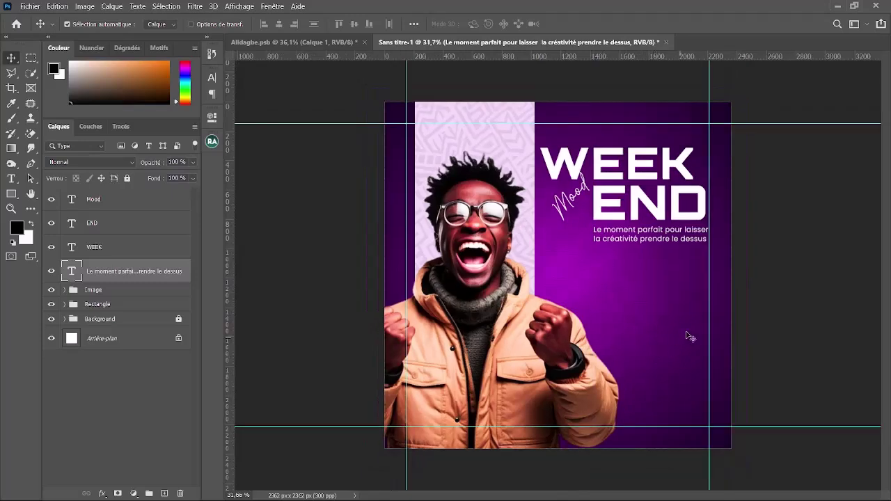
scroll(519, 281, up, 3)
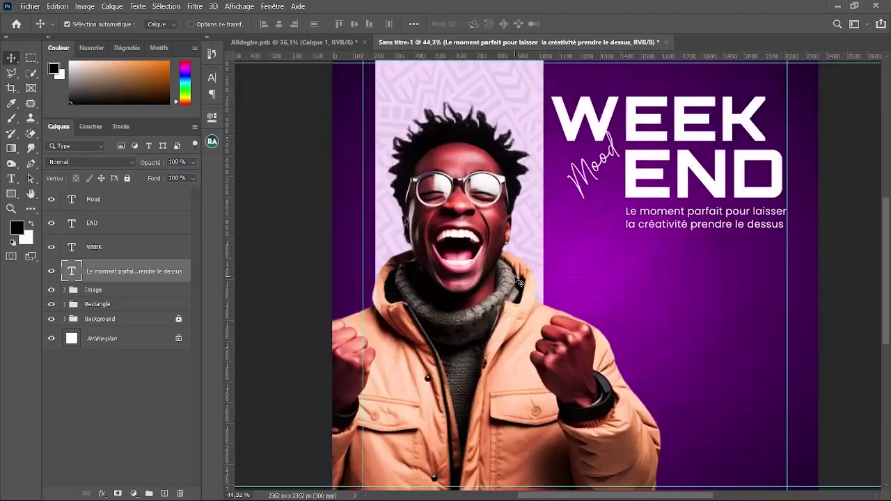
scroll(571, 293, down, 2)
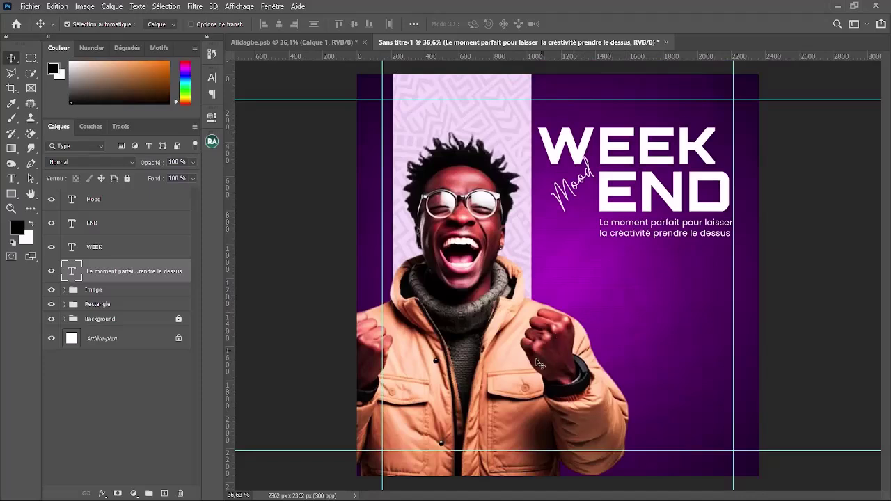
scroll(557, 341, up, 1)
scroll(532, 364, down, 1)
Fine-tune the middle point of the Curves adjustment in the Image group to about input 138, output 114, and select the group
click(64, 290)
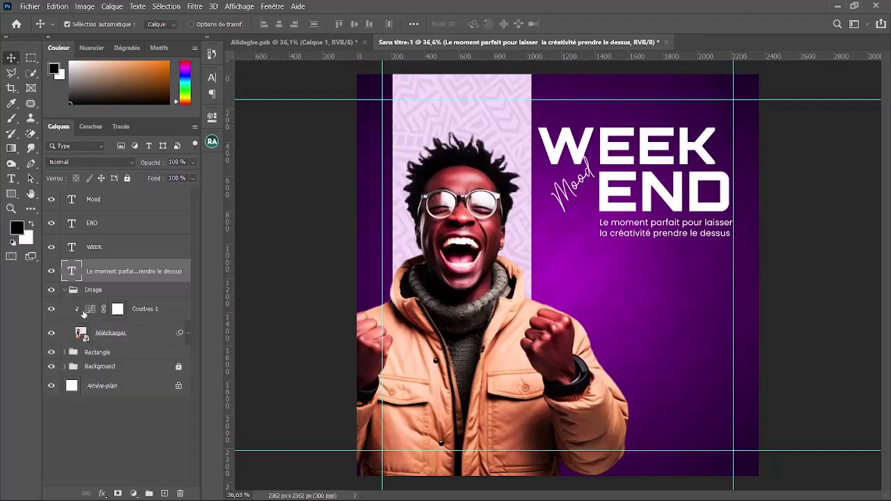
double_click(87, 311)
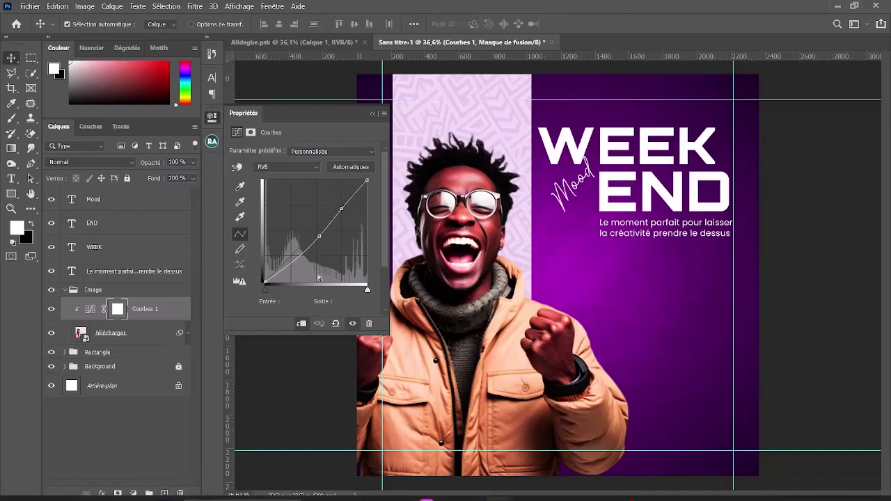
click(321, 238)
drag(318, 234, 320, 234)
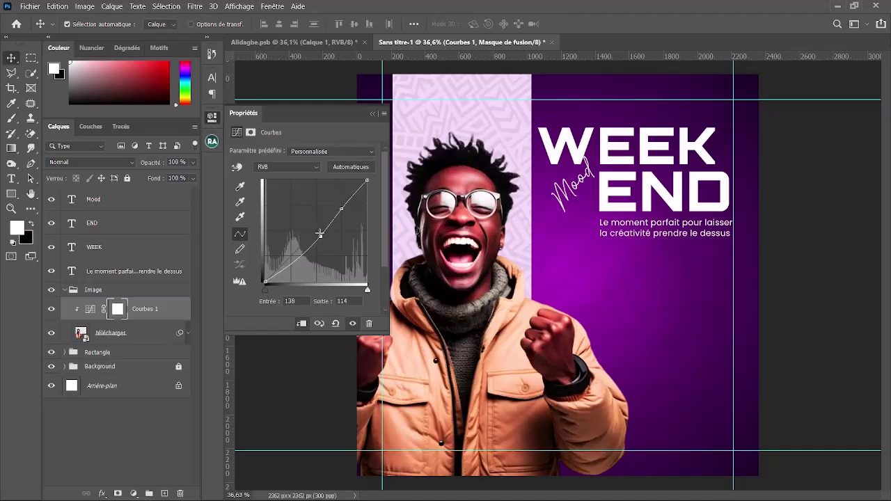
click(372, 115)
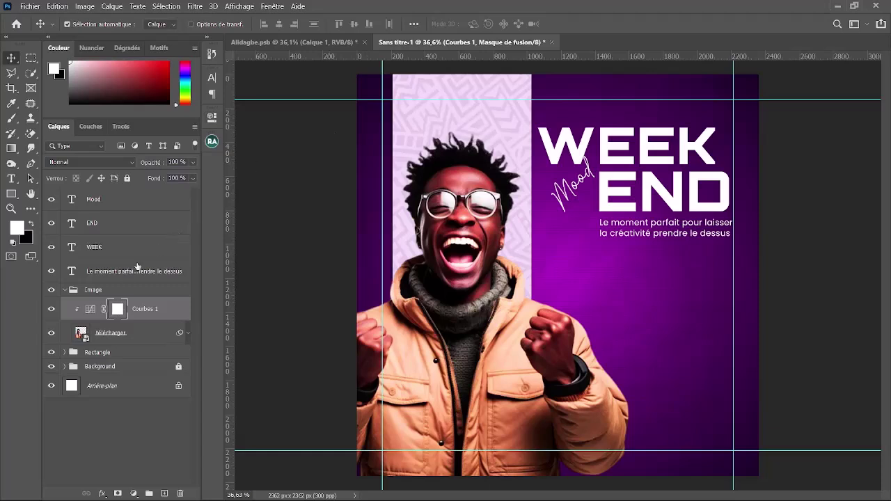
click(62, 290)
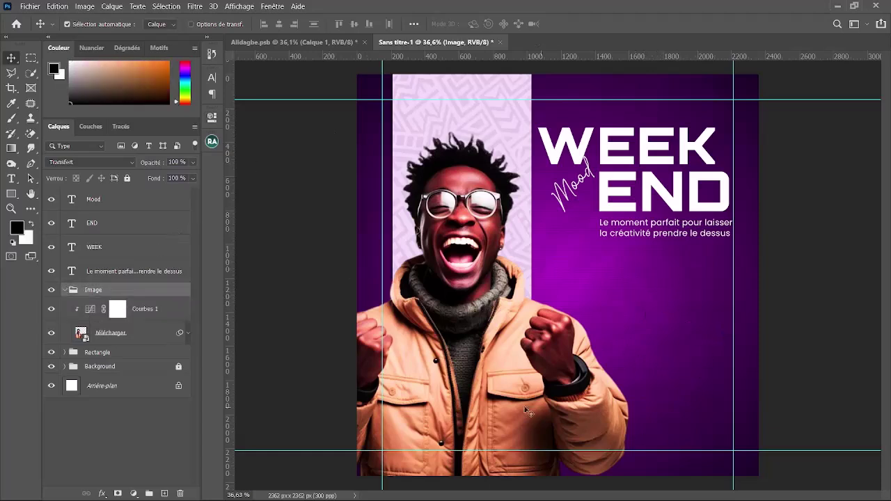
Collapse the Image group and draw a white rectangle about 2460 × 164 px across the poster's bottom edge, starting at the lower guide
key(ctrl+minus)
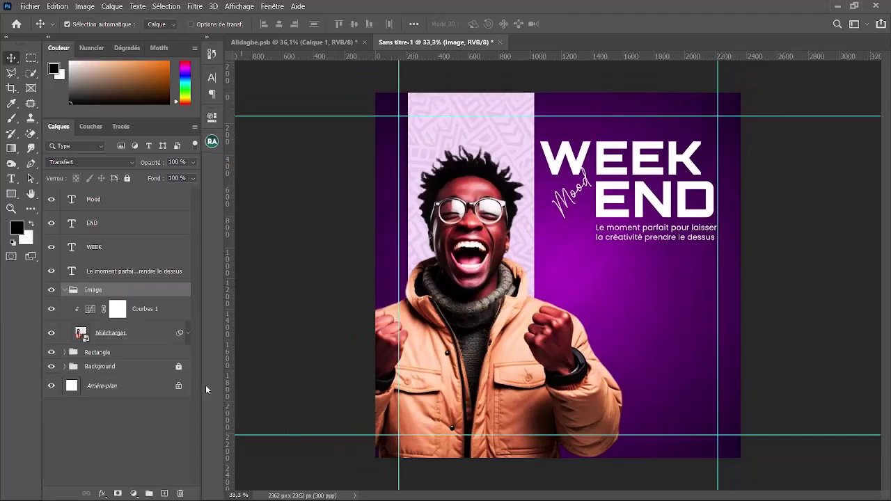
click(65, 289)
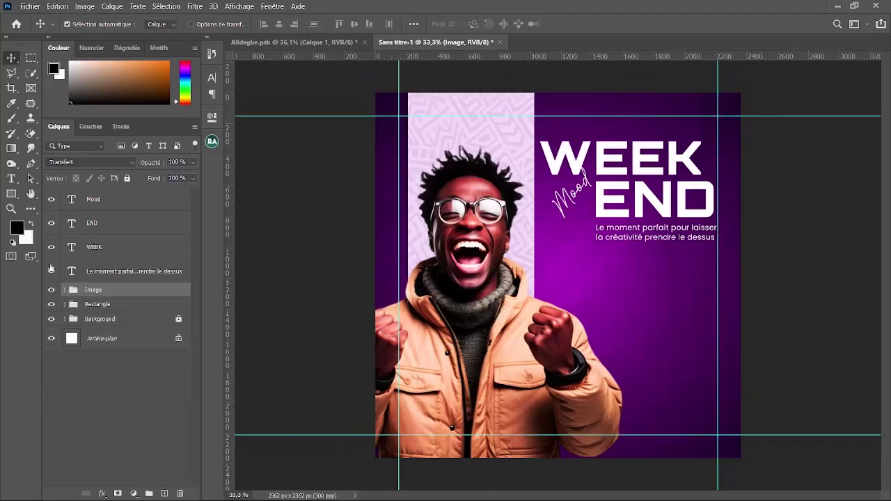
click(11, 193)
drag(369, 435, 750, 459)
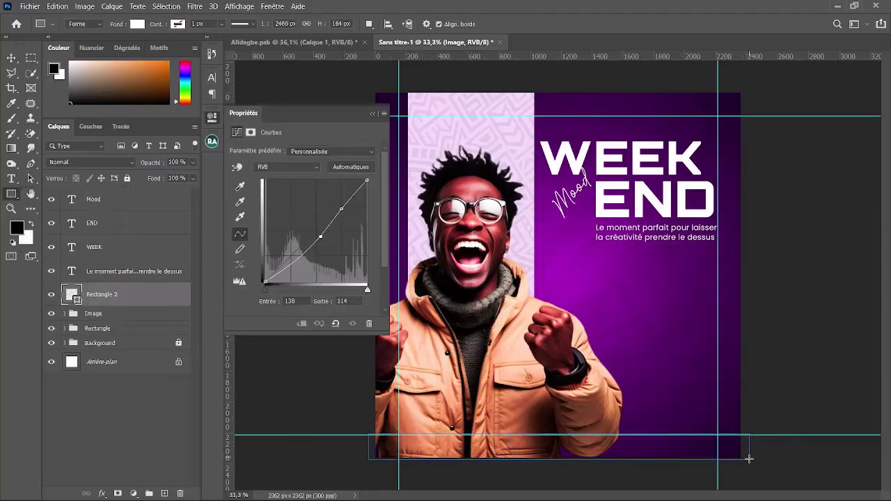
click(372, 113)
click(11, 58)
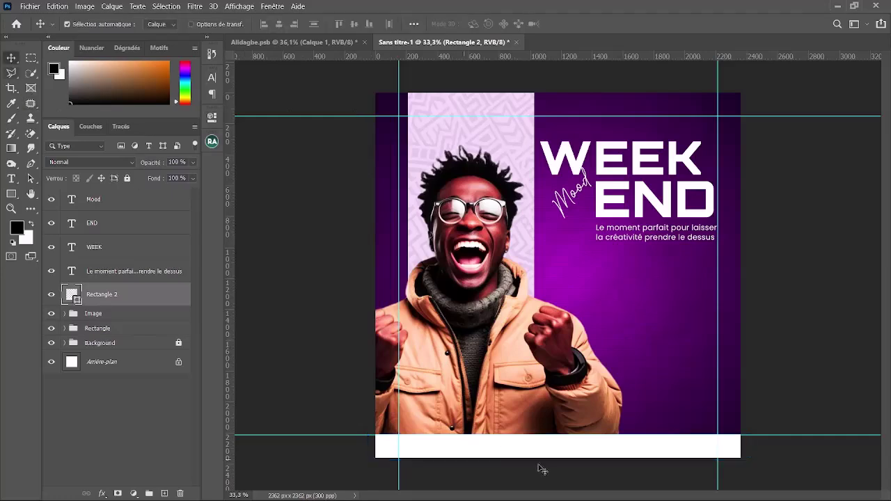
Move the white rectangle up so its bottom edge sits exactly on the lower horizontal guide
scroll(609, 467, up, 2)
scroll(609, 463, down, 1)
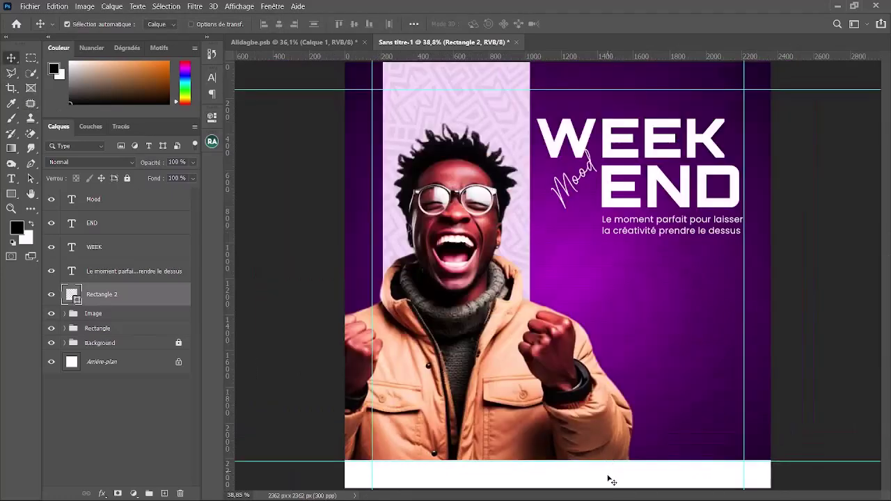
mouse_move(606, 466)
mouse_down()
mouse_move(605, 443)
mouse_move(602, 453)
mouse_up()
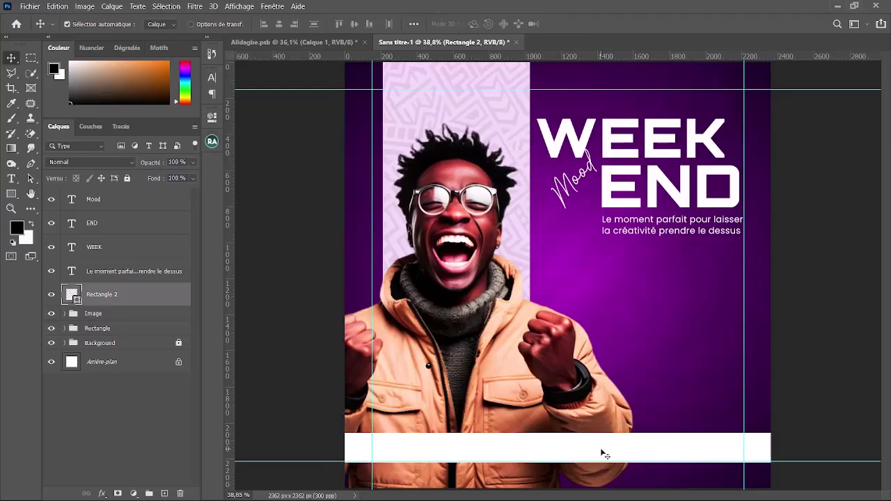
scroll(605, 451, up, 3)
scroll(547, 408, down, 4)
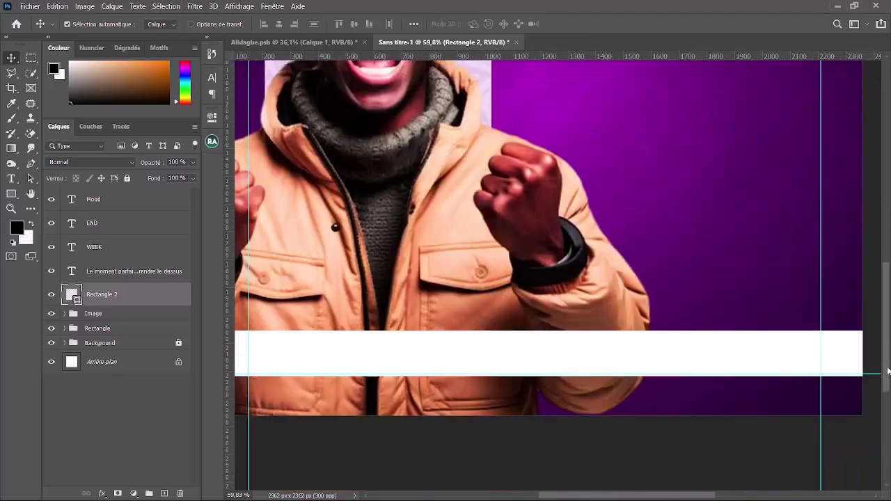
scroll(516, 400, left, 1)
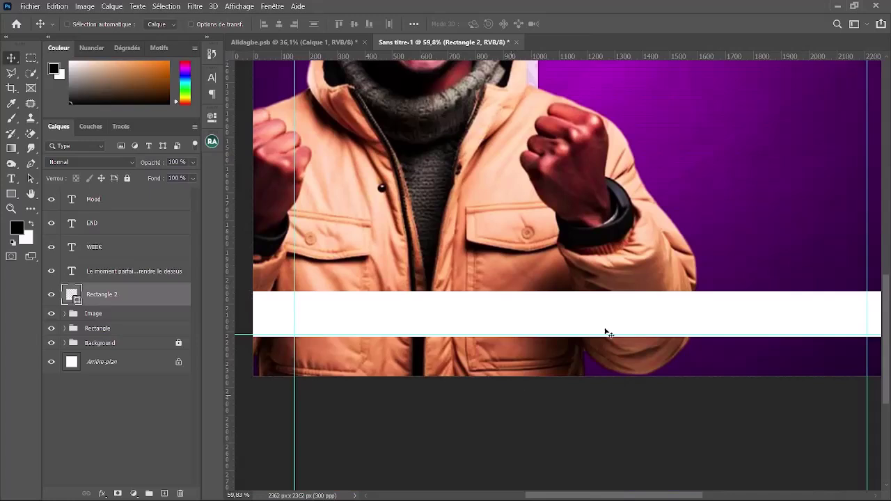
drag(613, 316, 613, 314)
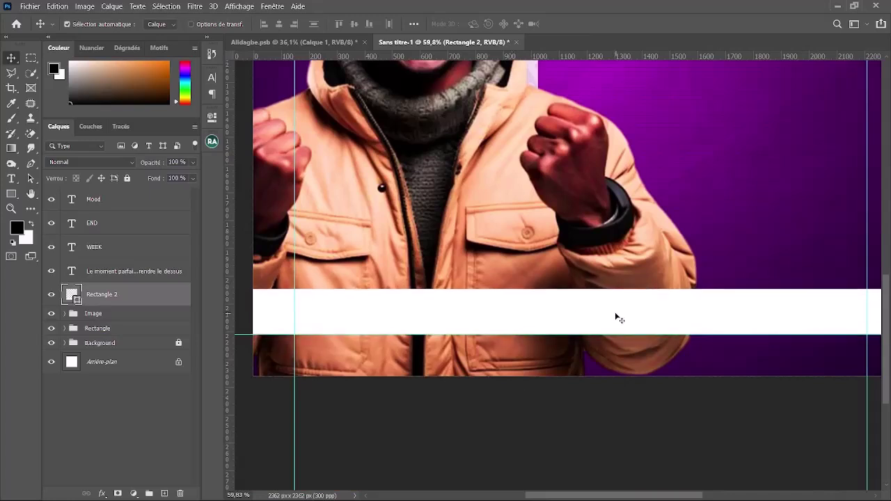
Duplicate the "Le moment parfait pour laisser la créativité prendre le dessus" text into the empty purple area above the white band
scroll(617, 317, down, 2)
scroll(618, 315, down, 1)
scroll(729, 314, up, 2)
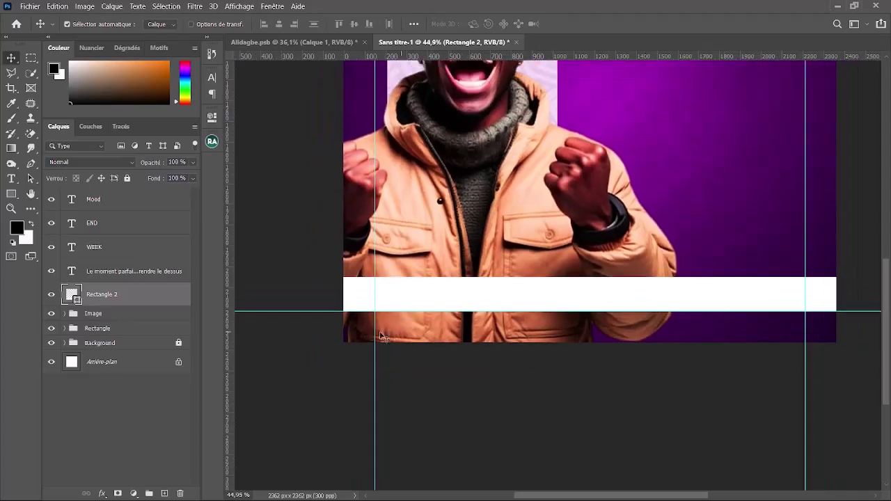
scroll(647, 316, up, 1)
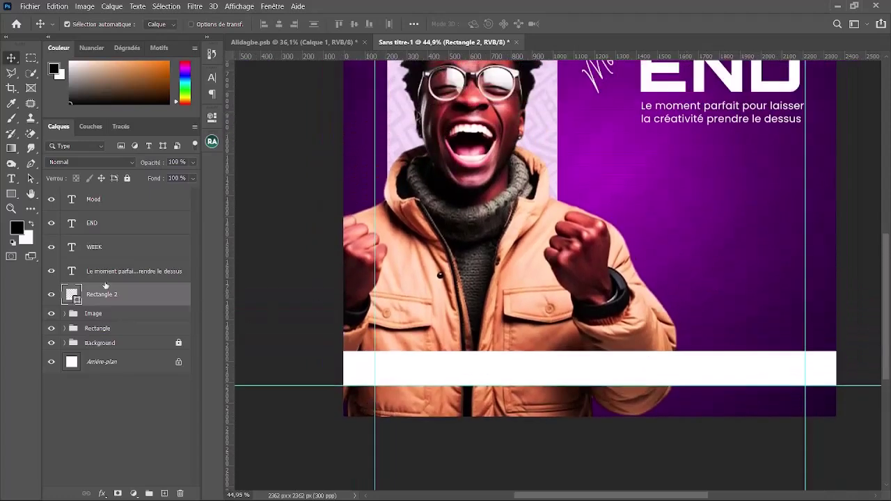
click(146, 279)
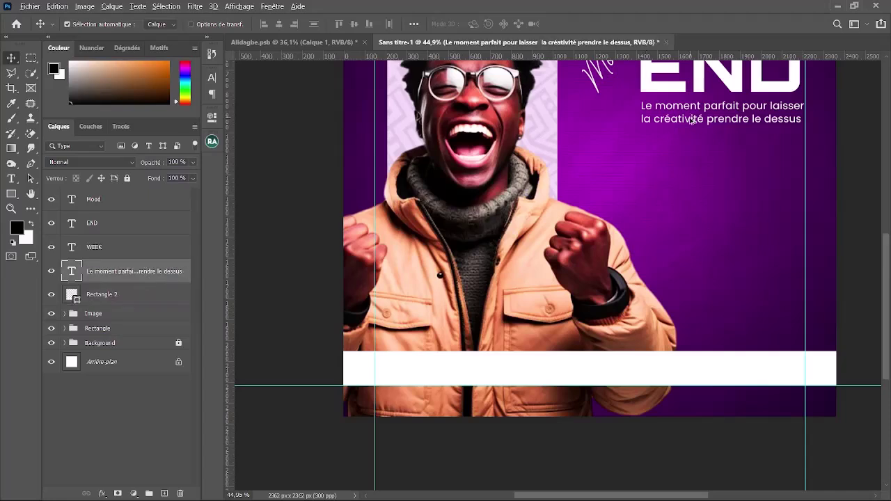
drag(693, 119, 706, 287)
Recolor the duplicated tagline with dark purple 4c025c sampled from the background and move it onto the middle of the white band
double_click(704, 285)
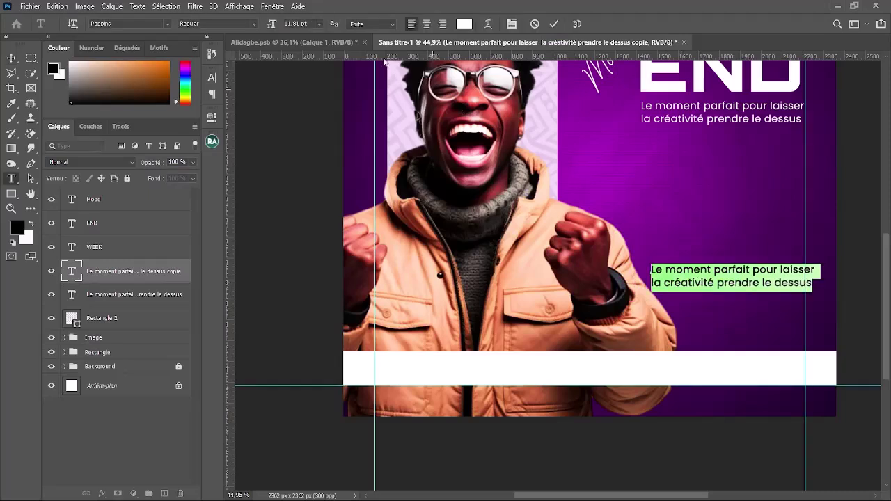
click(461, 25)
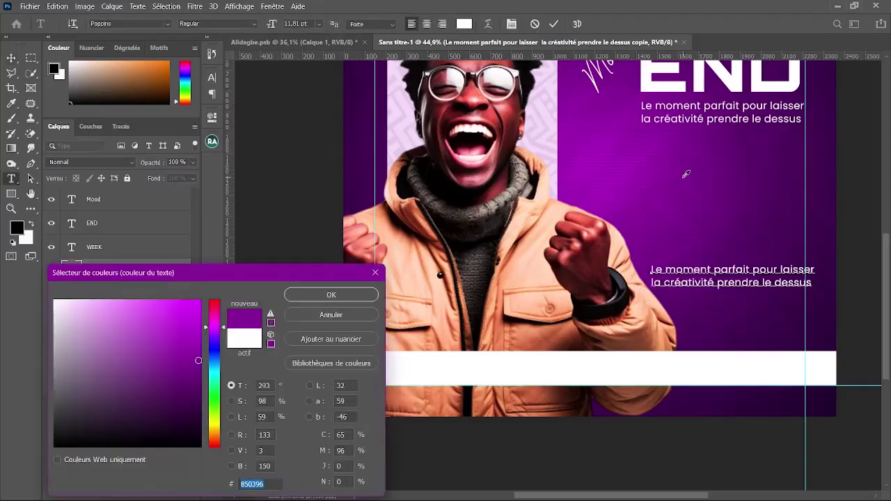
click(685, 176)
click(729, 312)
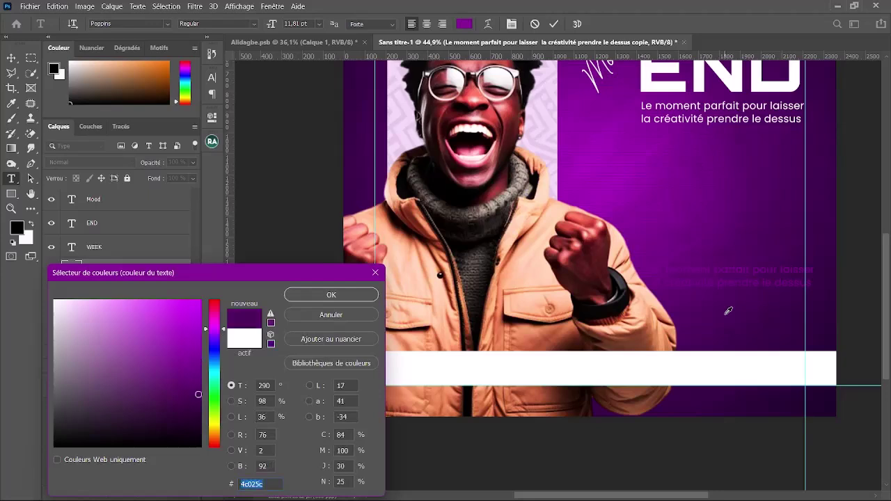
click(331, 294)
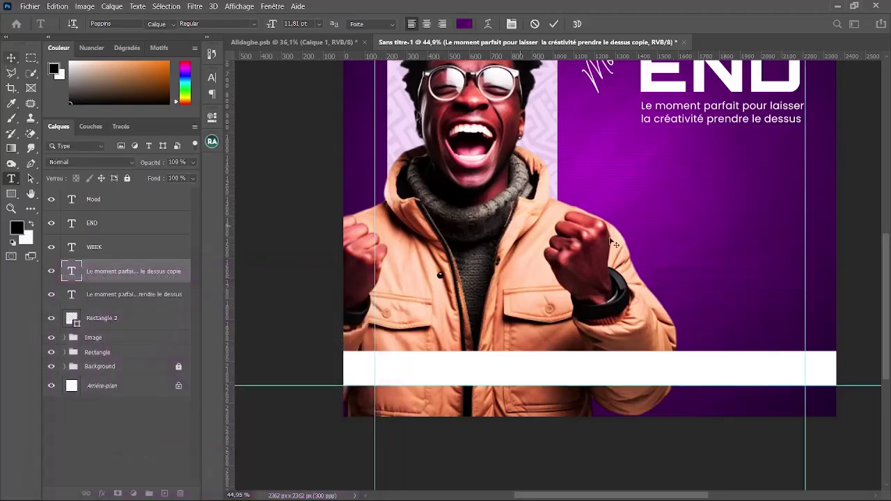
drag(657, 272, 489, 368)
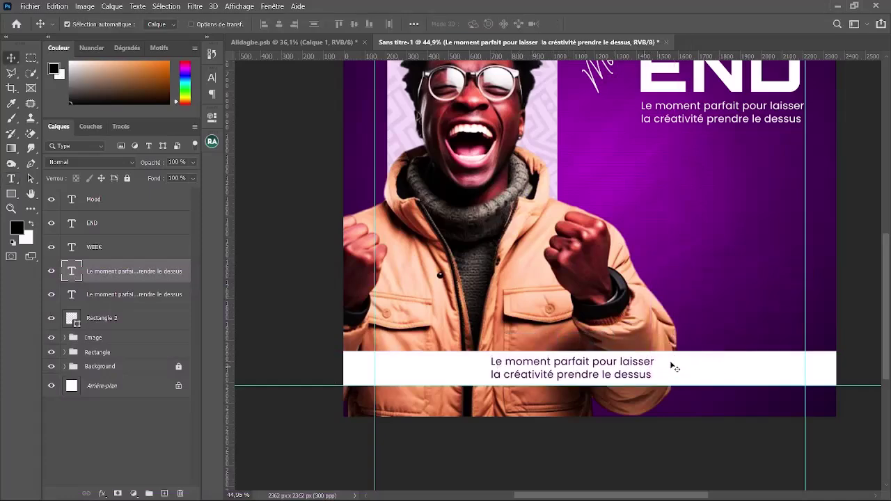
scroll(674, 367, up, 3)
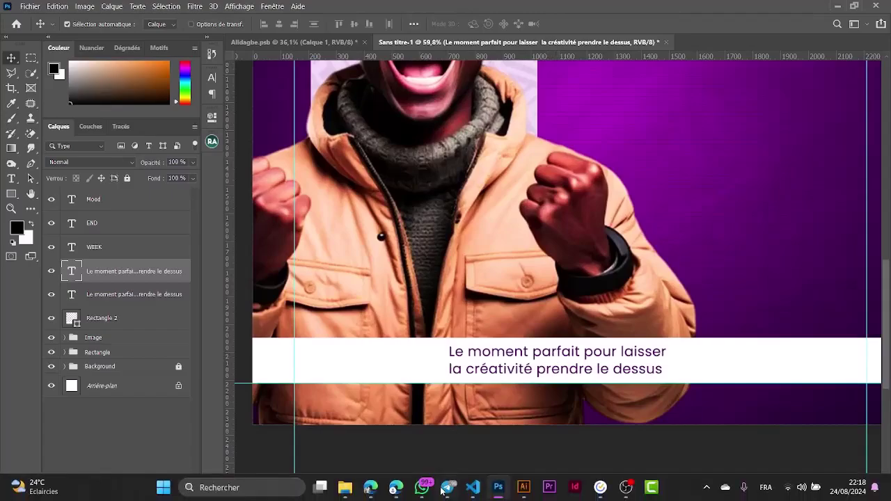
Switch to the Google Meet call in the browser to admit the waiting participant, and return to Photoshop
mouse_move(371, 492)
click(368, 433)
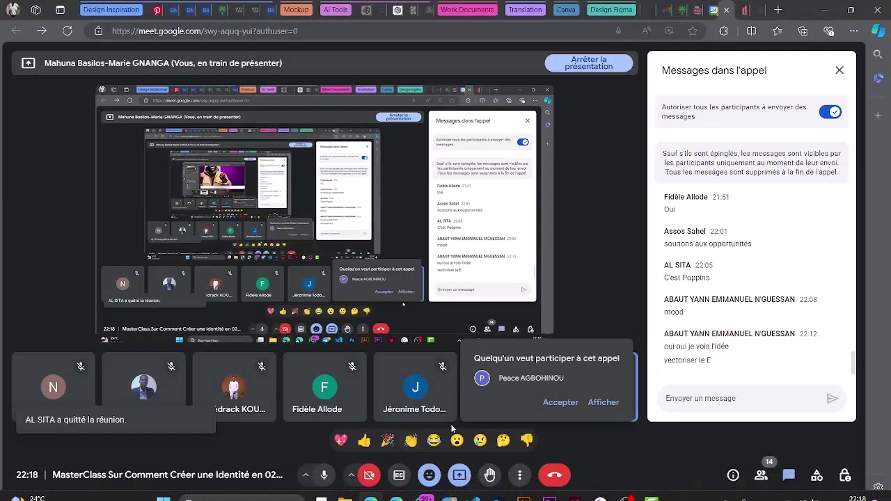
click(553, 403)
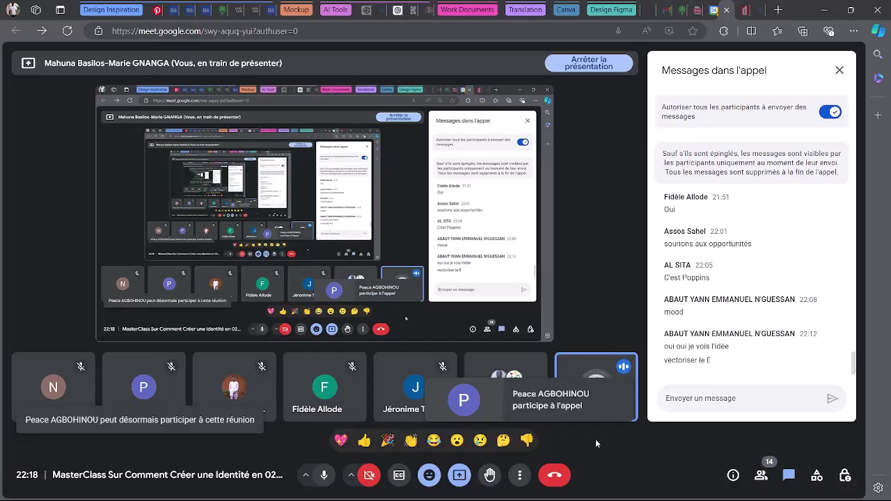
mouse_move(550, 493)
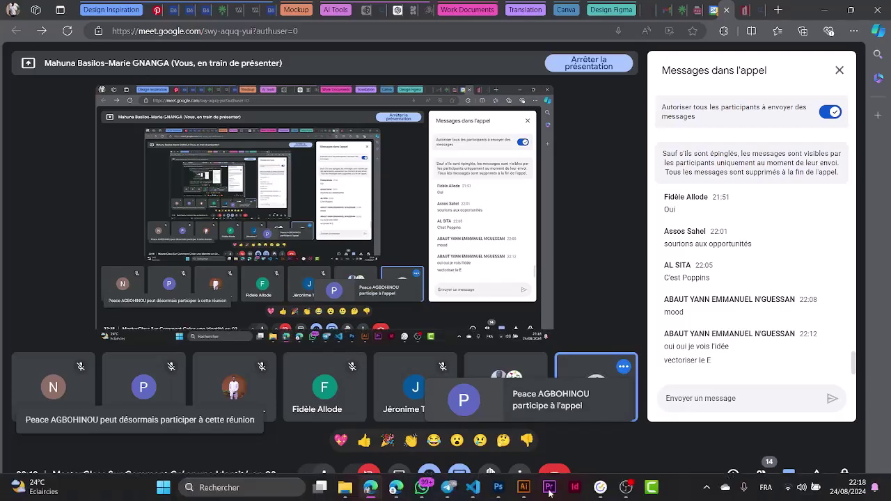
click(499, 488)
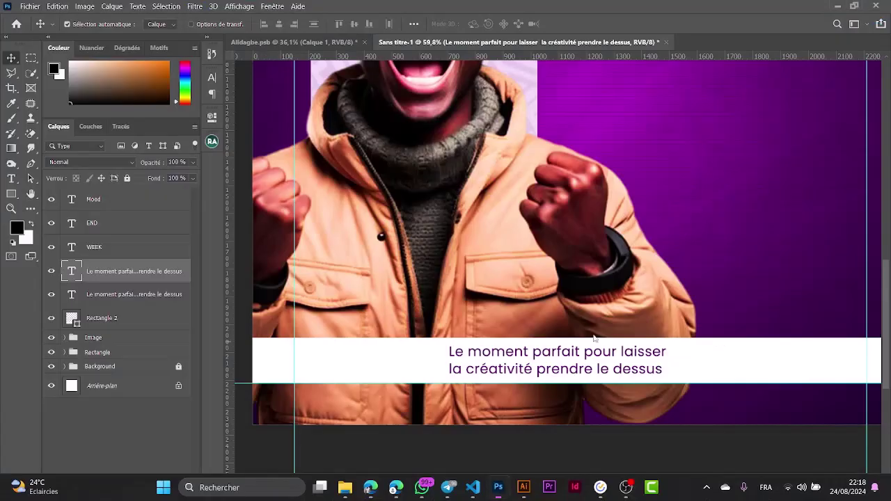
Replace the tagline copy on the white band with the contact phone number
scroll(584, 262, down, 3)
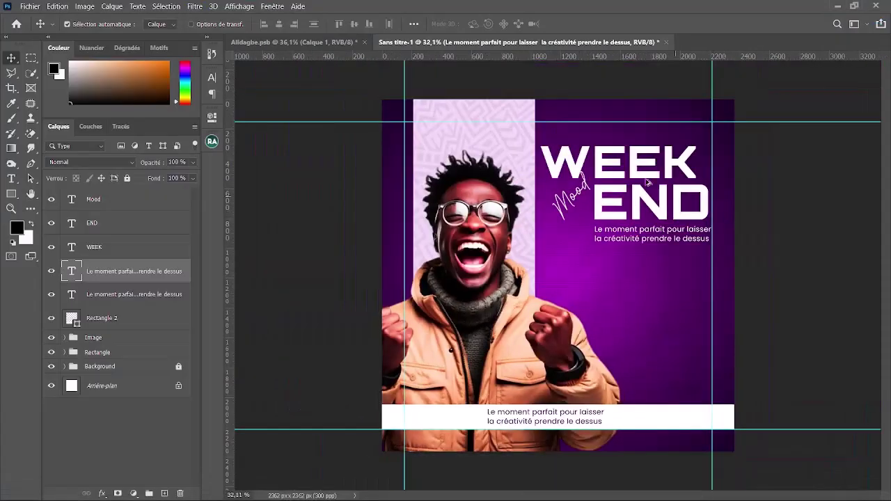
scroll(628, 173, up, 1)
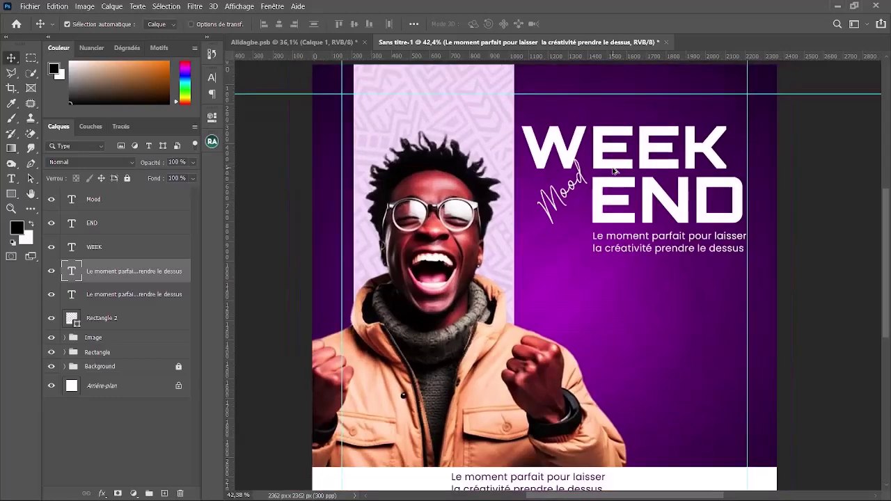
scroll(580, 240, down, 2)
scroll(552, 402, up, 4)
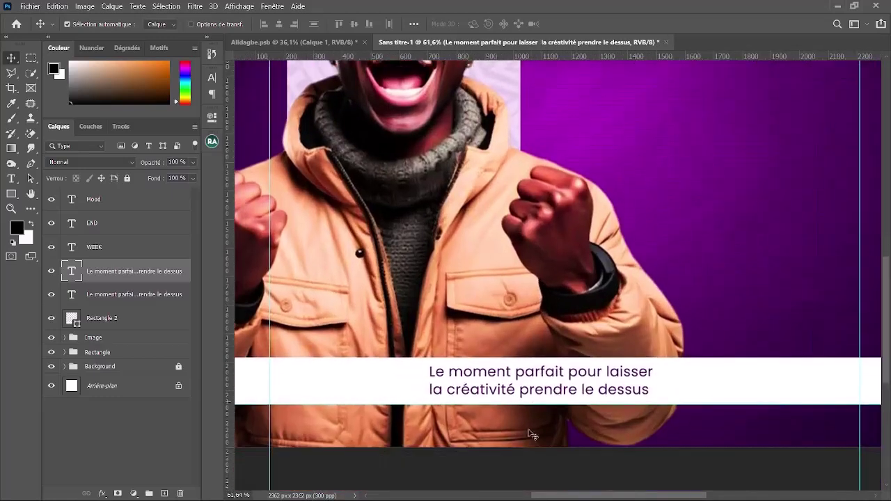
scroll(501, 387, down, 1)
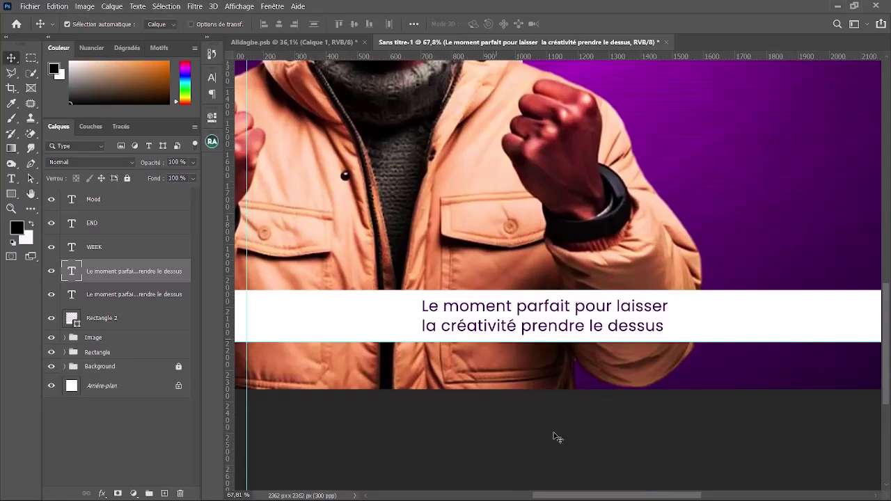
double_click(501, 307)
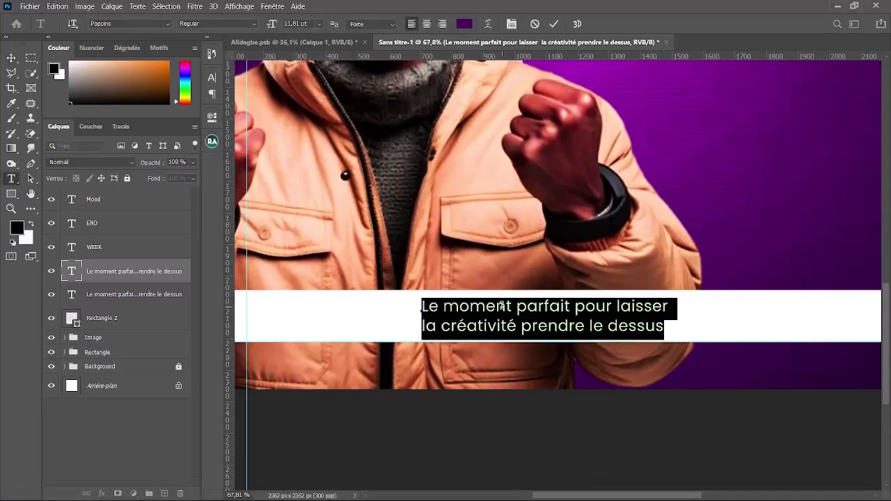
key(BackSpace)
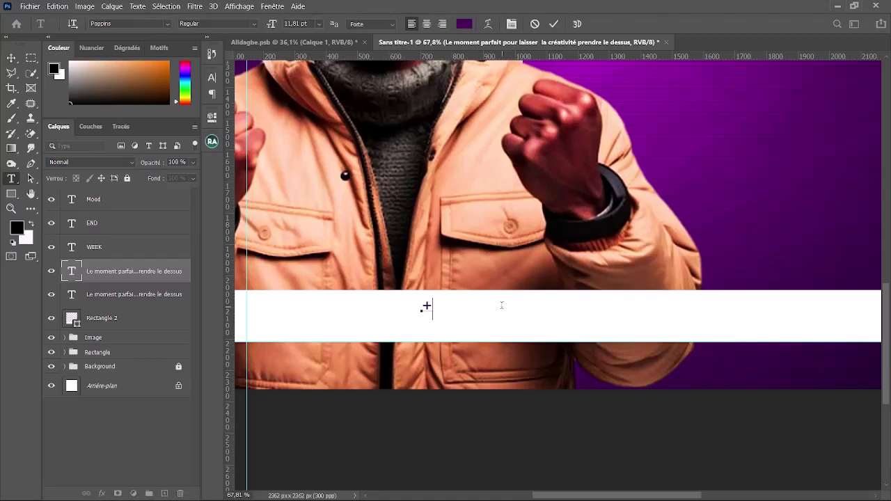
text(.+229 56 00 00)
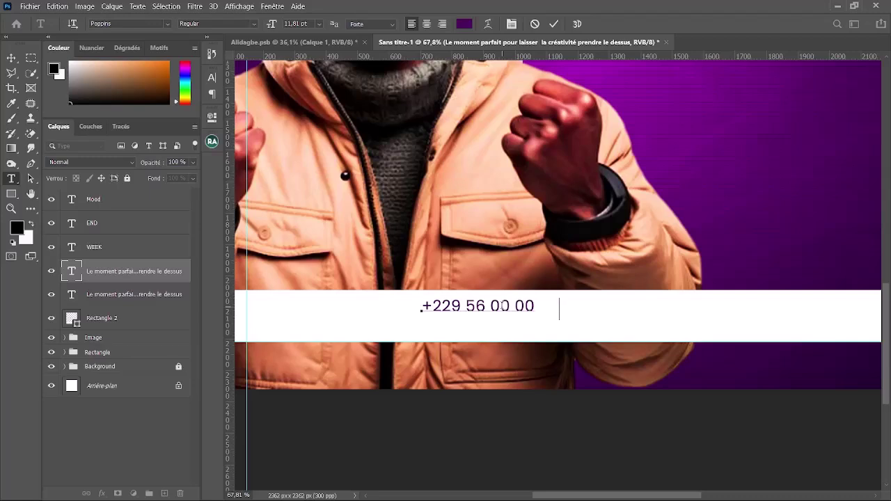
Set the whole phone number text to the Poppins SemiBold style
key(ctrl+a)
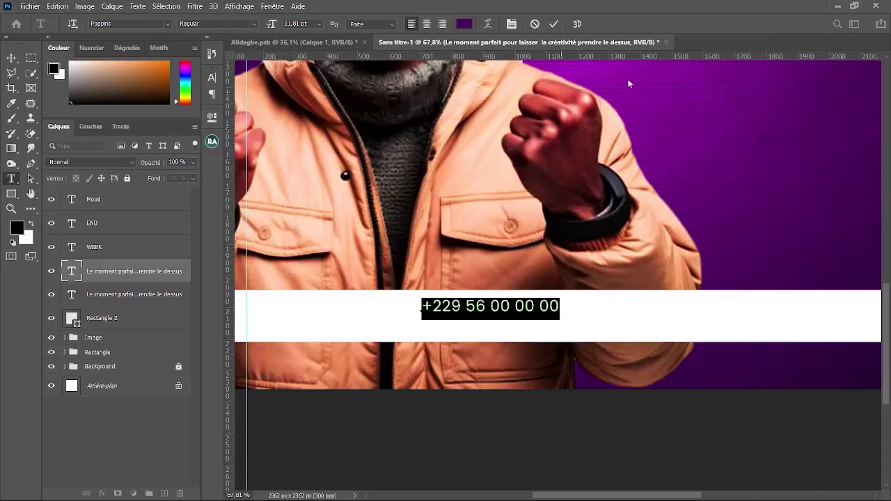
scroll(629, 84, down, 3)
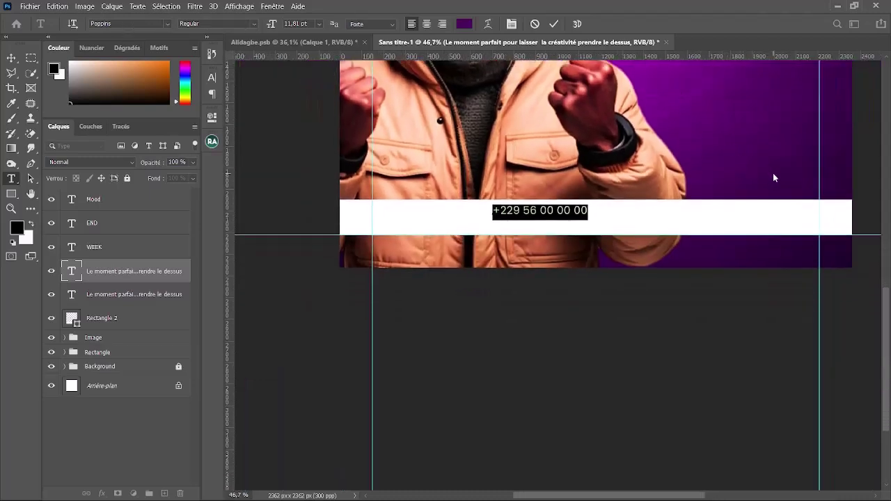
drag(888, 312, 888, 244)
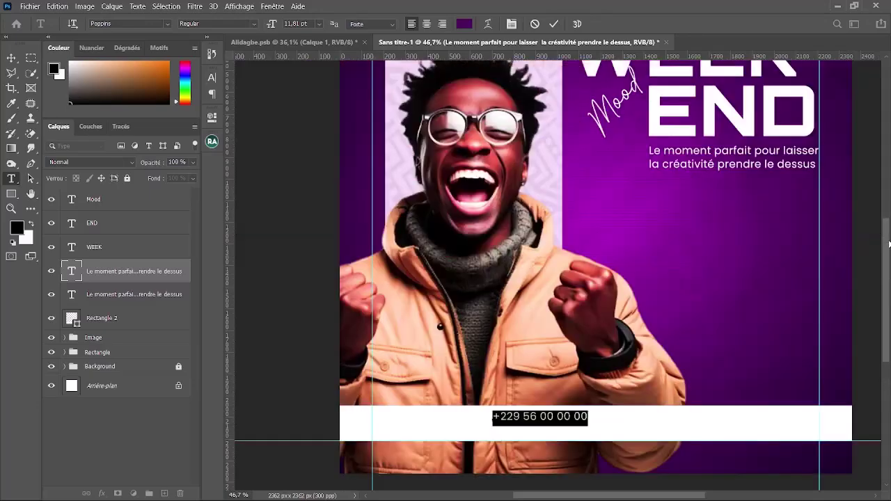
scroll(827, 237, down, 1)
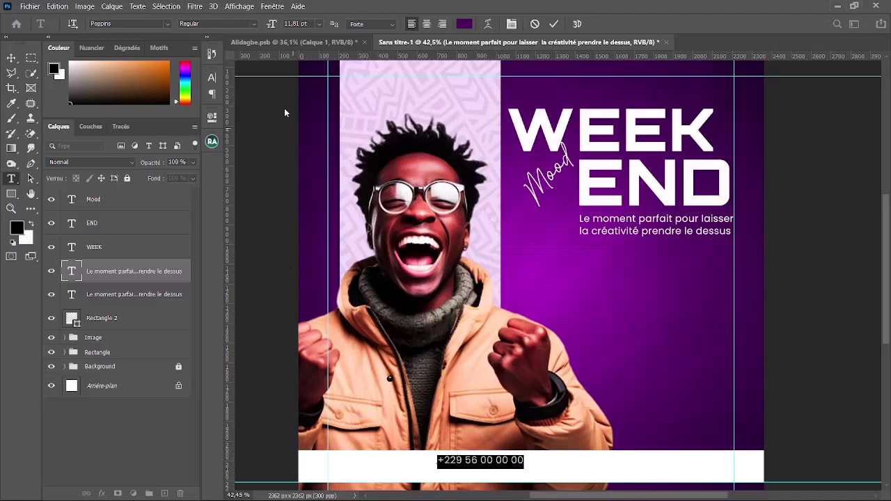
click(252, 23)
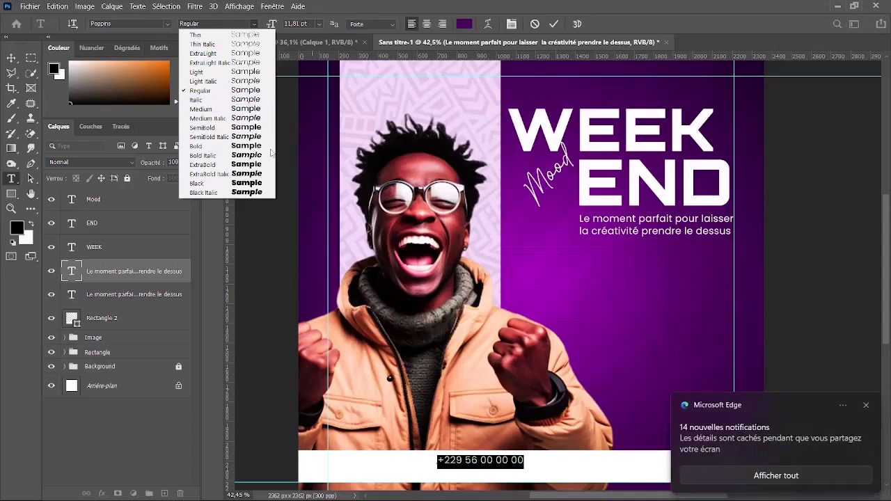
click(226, 129)
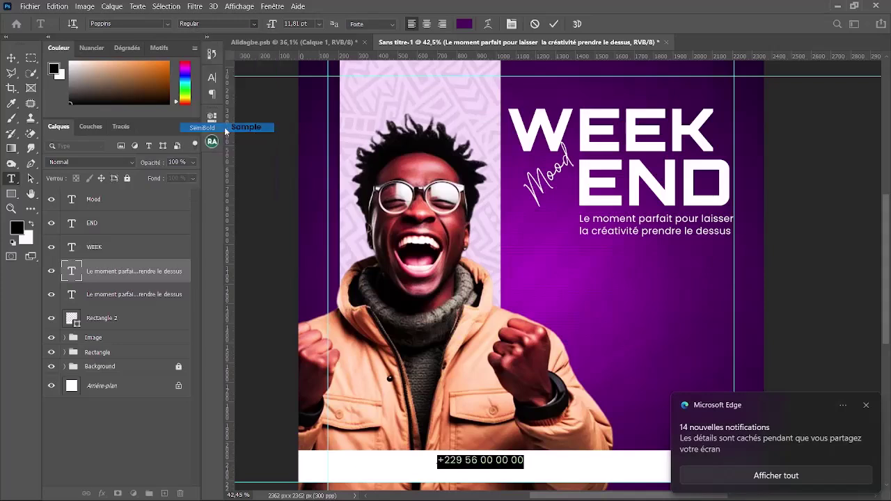
Dismiss the browser notification and commit the edited phone number text on the white band
click(865, 408)
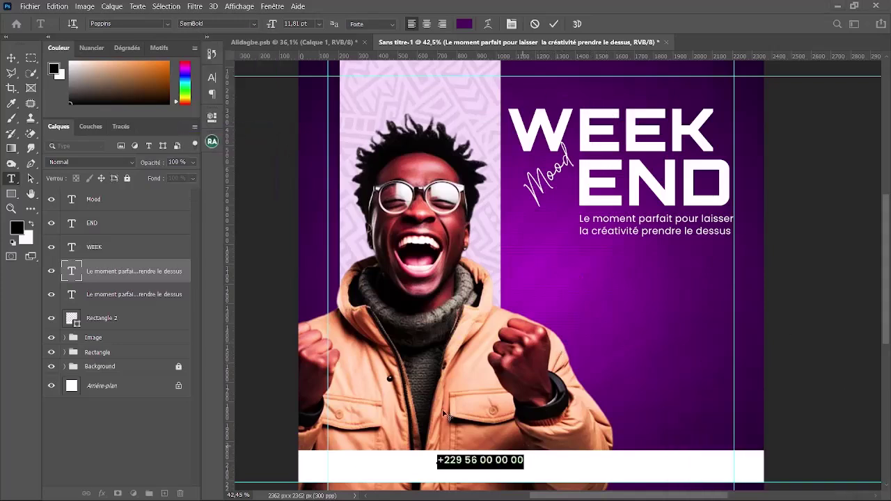
click(12, 58)
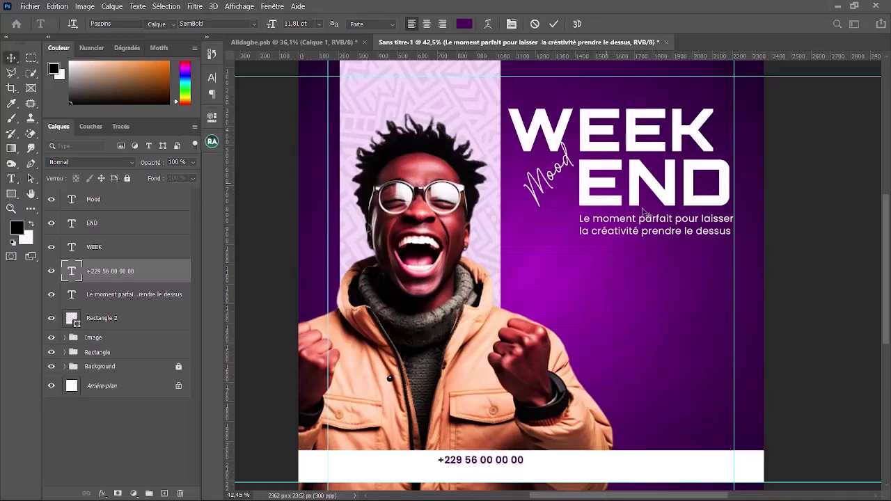
scroll(507, 423, down, 1)
scroll(507, 423, up, 3)
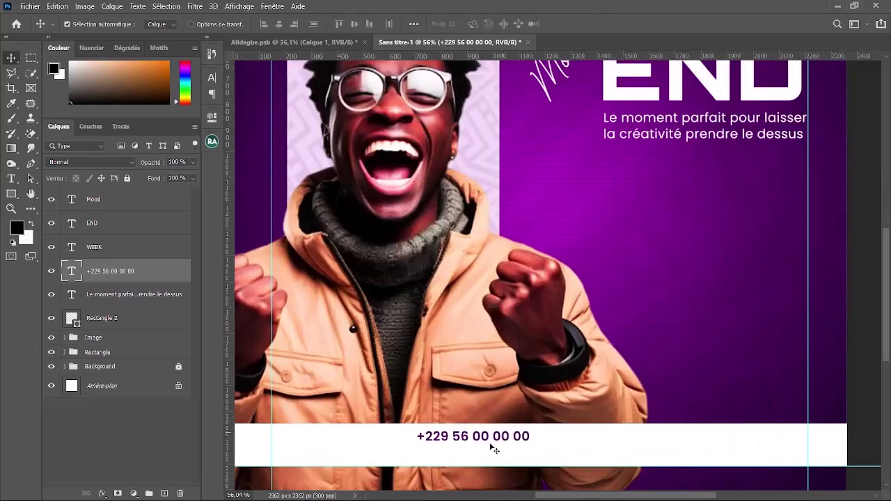
scroll(452, 460, up, 1)
scroll(432, 445, down, 2)
scroll(449, 416, up, 2)
scroll(452, 416, down, 3)
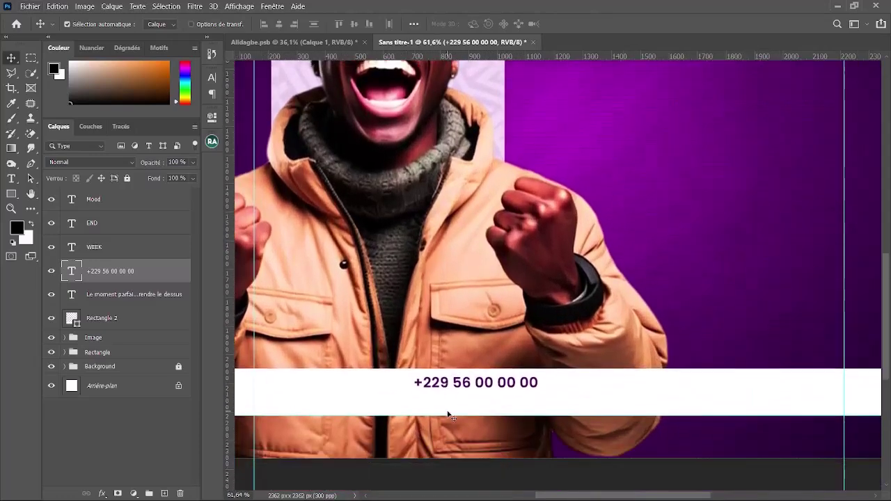
Enlarge the phone number to about 203% and centre it within the white band
key(ctrl)
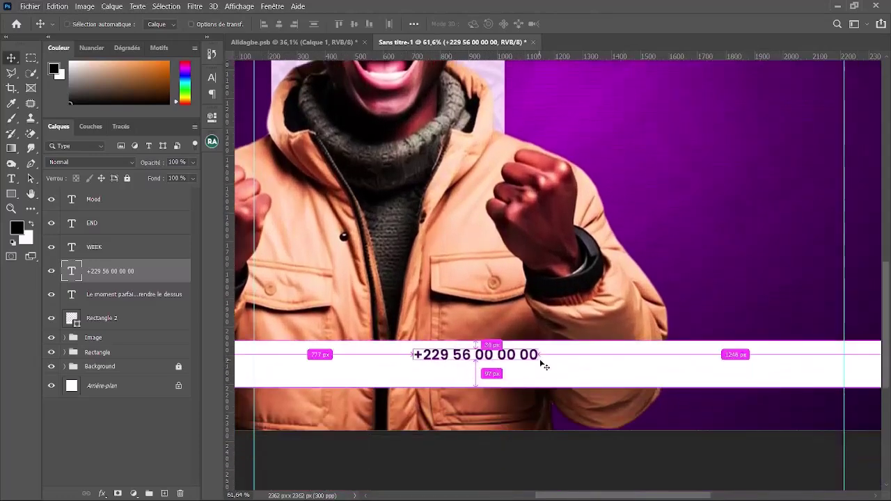
key(ctrl+t)
drag(540, 355, 683, 355)
drag(557, 356, 514, 372)
scroll(516, 373, down, 2)
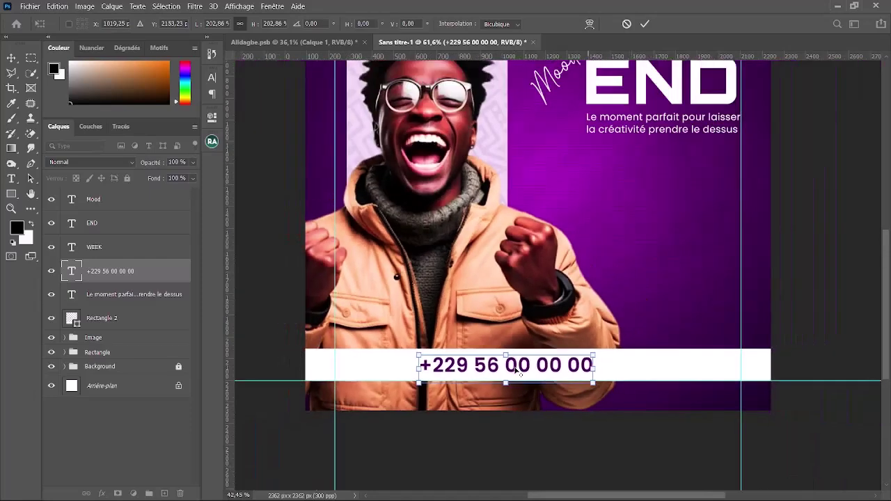
scroll(517, 373, down, 1)
drag(541, 421, 562, 418)
key(Return)
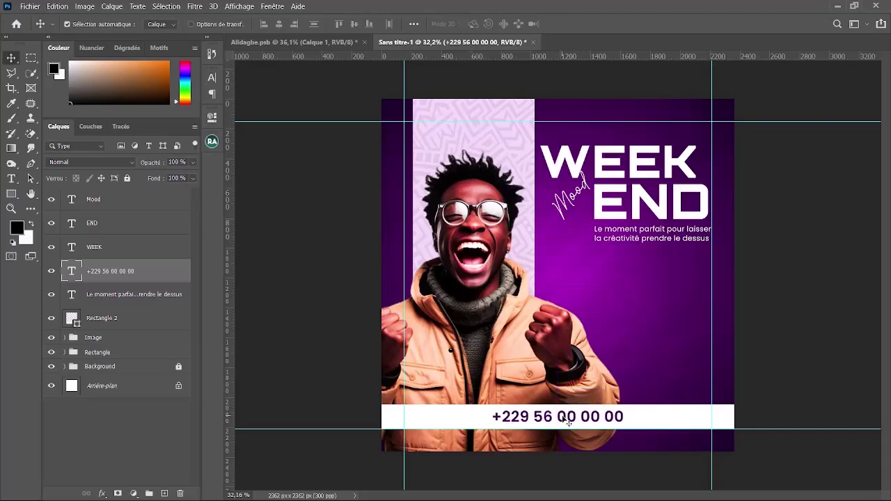
Change the font of the slanted word "Mood" to Poppins
scroll(578, 422, up, 3)
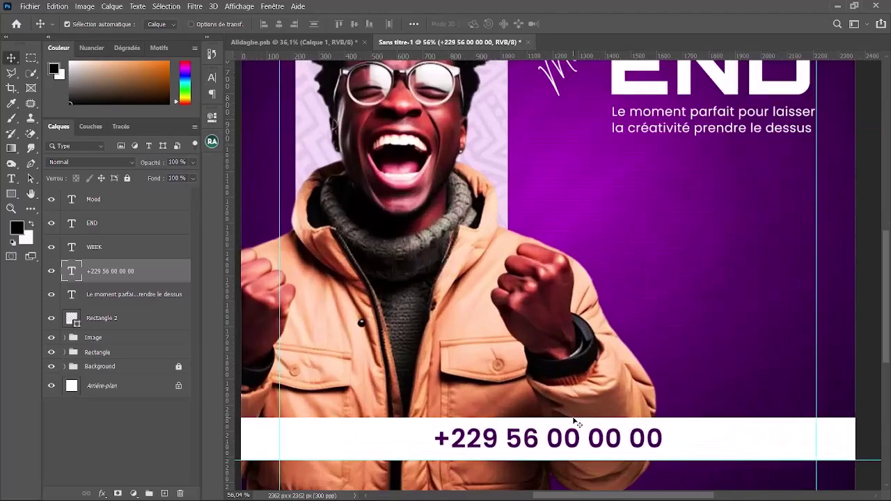
scroll(578, 421, down, 3)
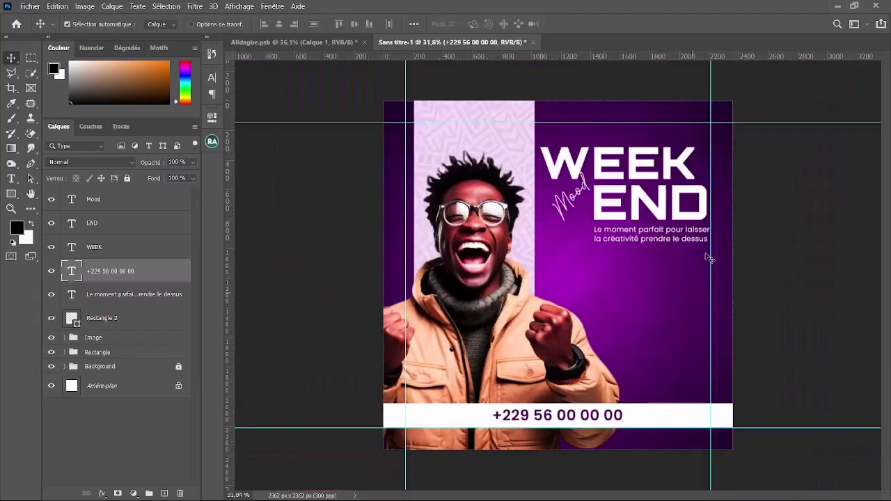
scroll(658, 156, up, 3)
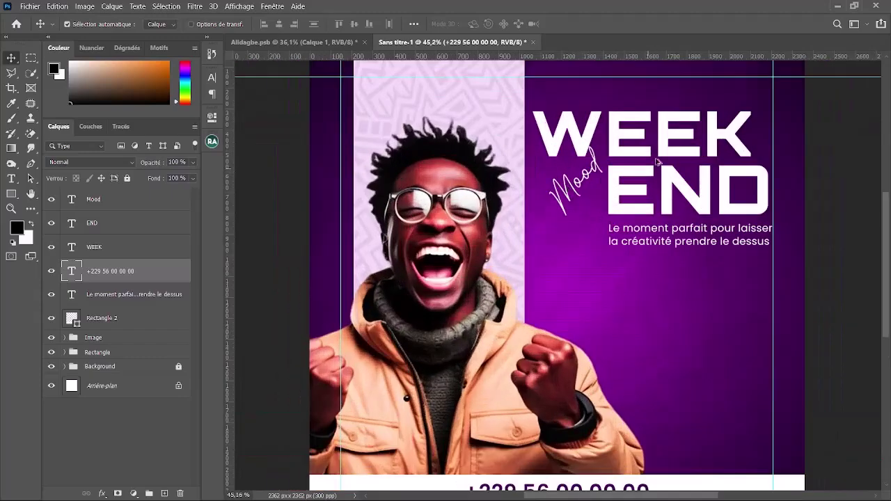
scroll(657, 146, up, 2)
click(546, 187)
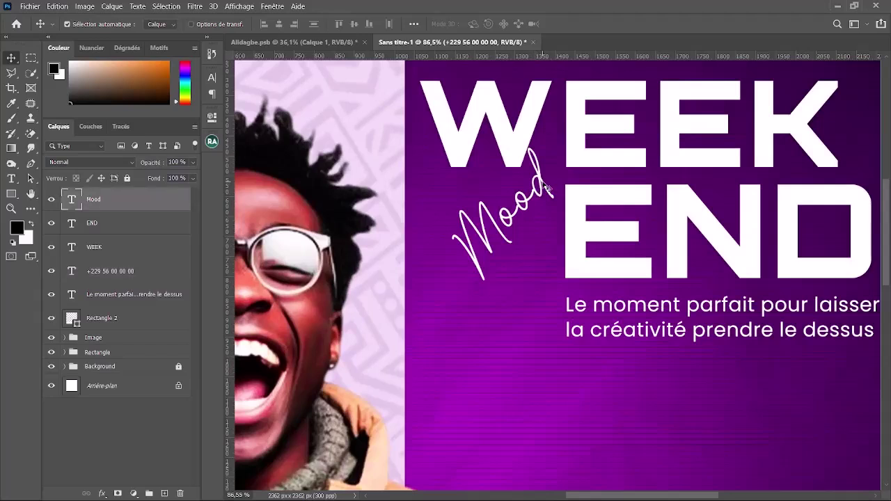
double_click(562, 181)
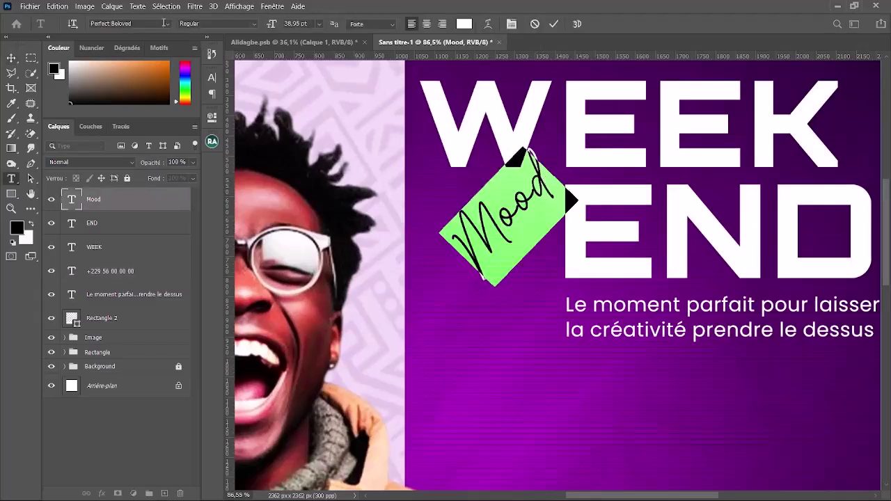
click(167, 25)
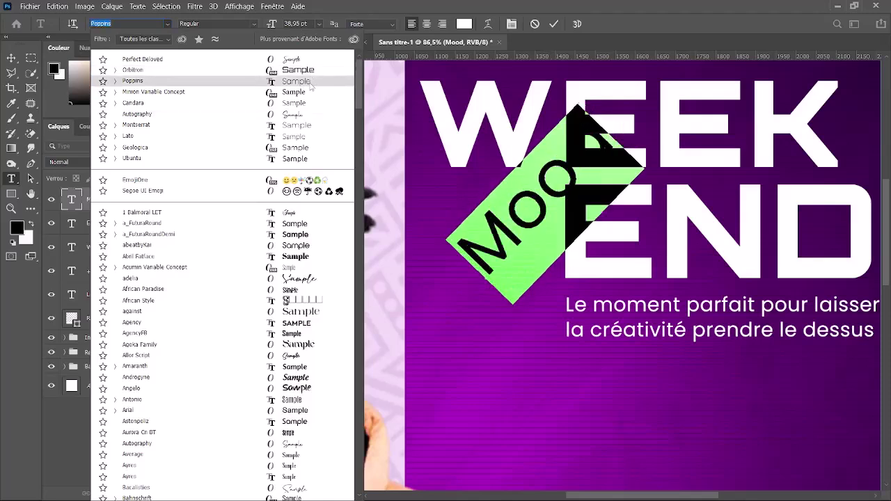
click(311, 85)
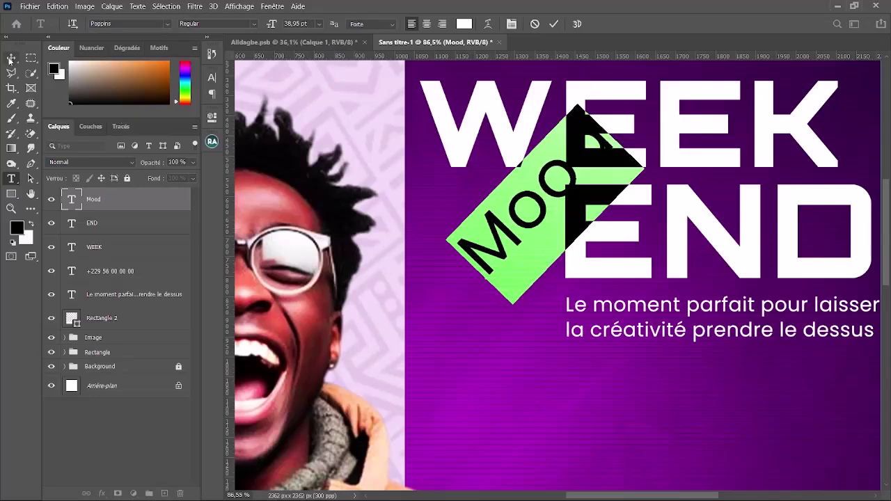
Commit the "Mood" text and move it down, away from the word WEEK
click(512, 229)
key(v)
drag(513, 239, 493, 328)
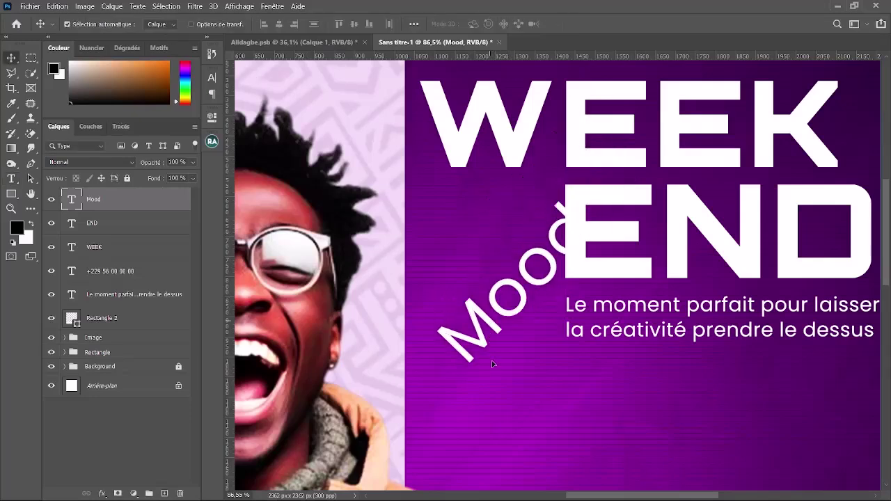
Switch to the Google Meet call to admit the waiting participant, and go back to Photoshop
mouse_move(357, 500)
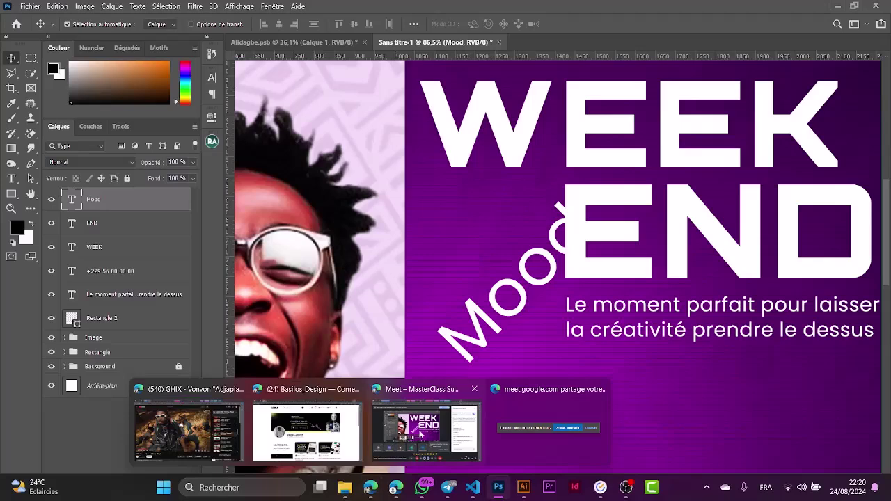
click(417, 445)
click(550, 403)
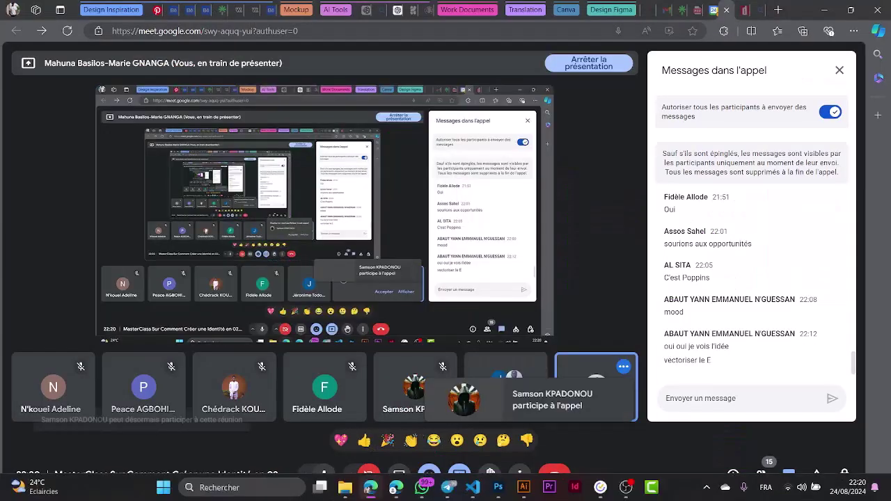
mouse_move(537, 493)
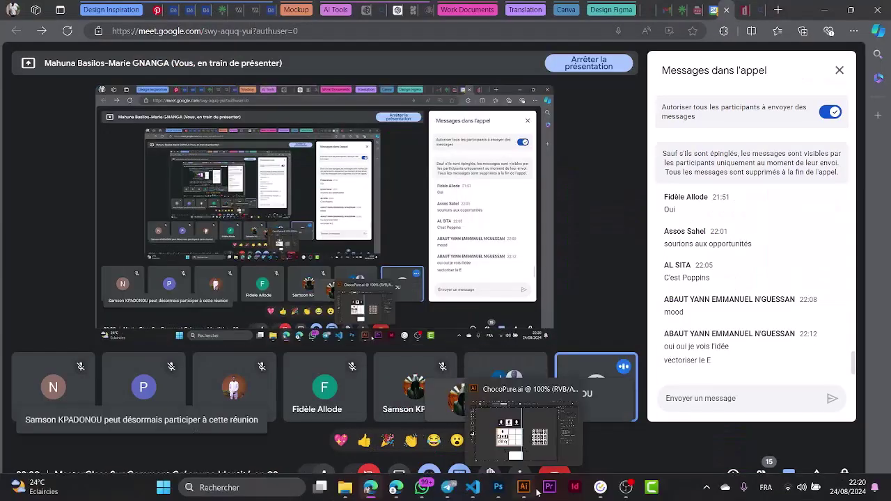
click(498, 488)
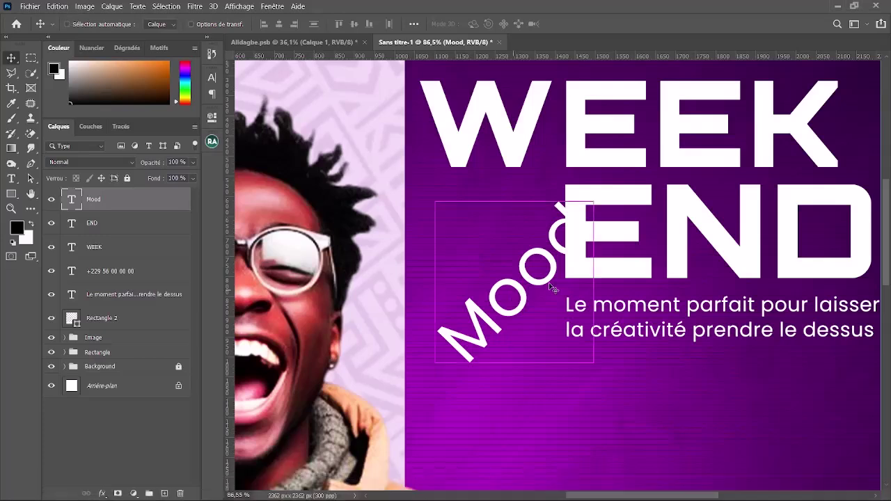
Scale "Mood" to about 90%, rotate it to read vertically upward, and place it just left of END
key(ctrl+t)
drag(633, 295, 599, 220)
drag(524, 433, 525, 403)
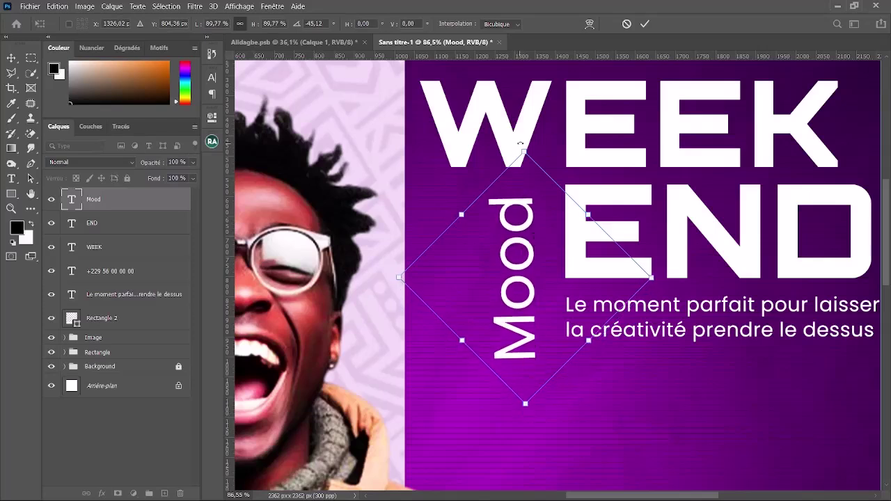
drag(521, 143, 523, 144)
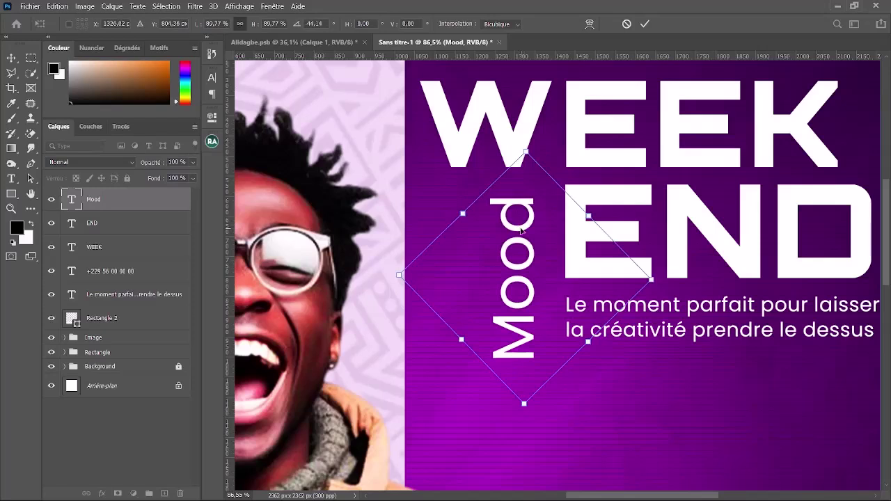
drag(521, 231, 540, 218)
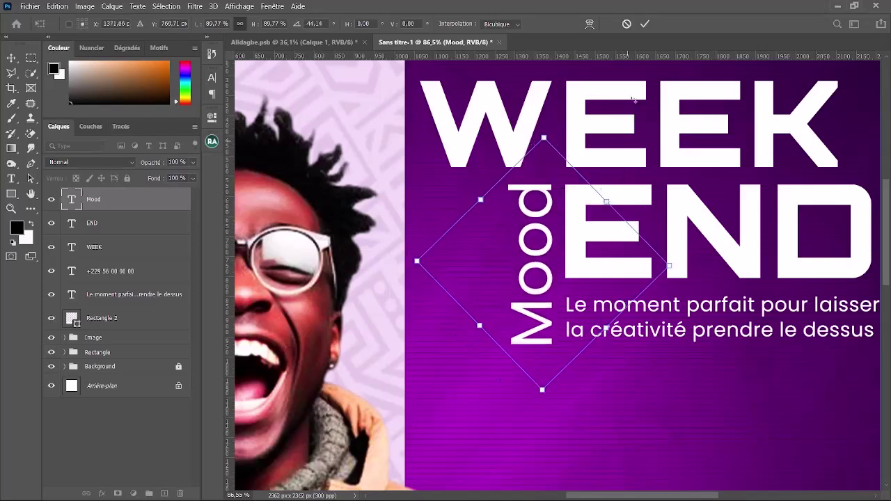
key(Return)
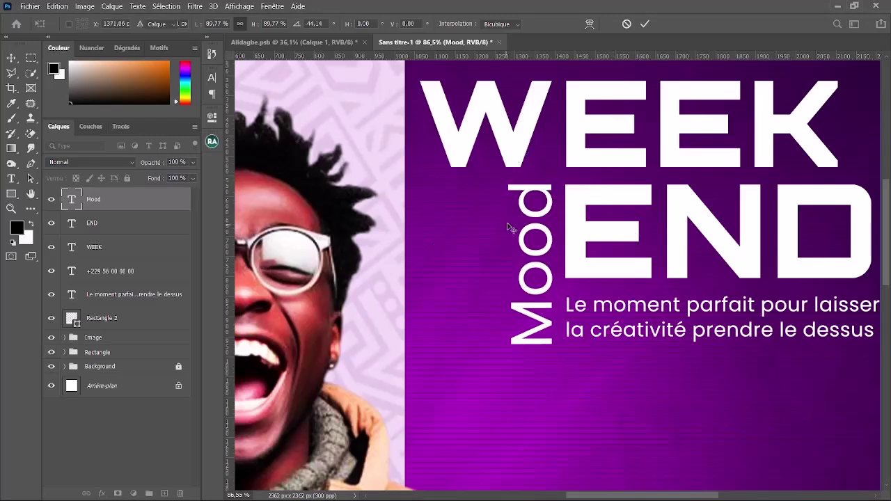
Add horizontal guides at END's top edge and the tagline's last baseline, and scale "Mood" to about 95% to fit between them
drag(621, 56, 638, 185)
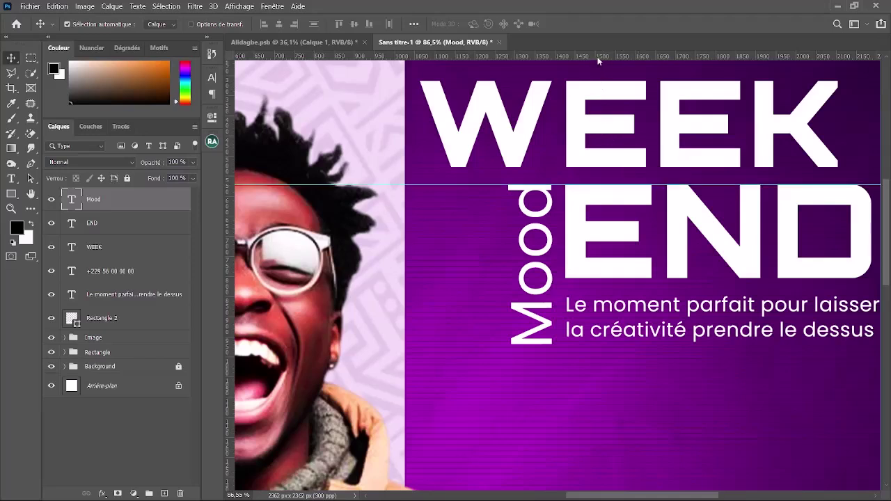
drag(598, 56, 611, 337)
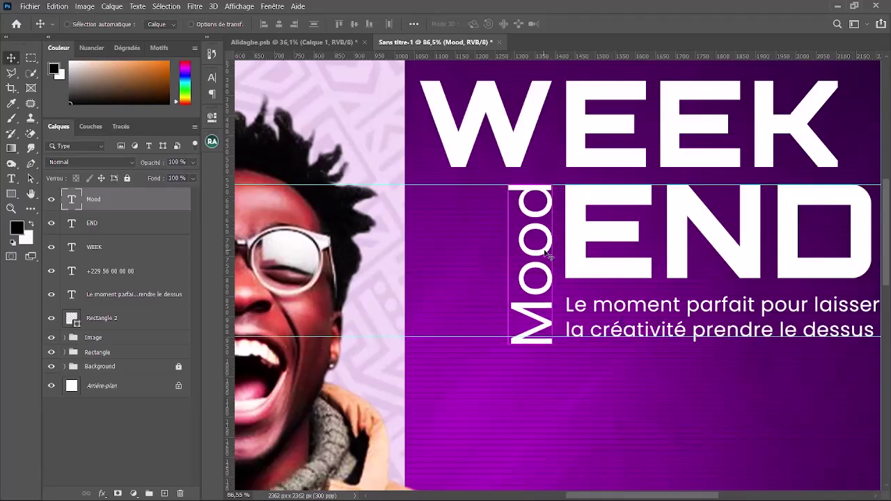
key(ctrl+t)
drag(542, 349, 543, 341)
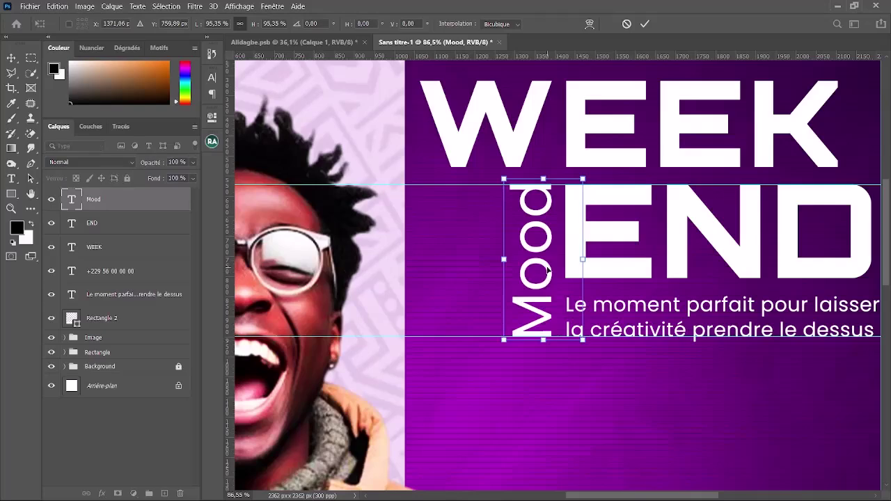
key(Return)
Set the vertical "Mood" text to the Poppins ExtraLight style
scroll(624, 200, down, 5)
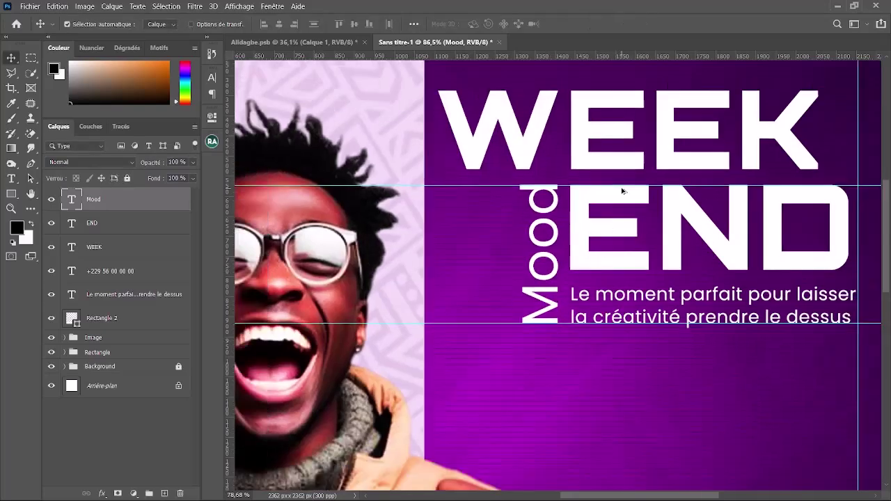
scroll(679, 216, down, 3)
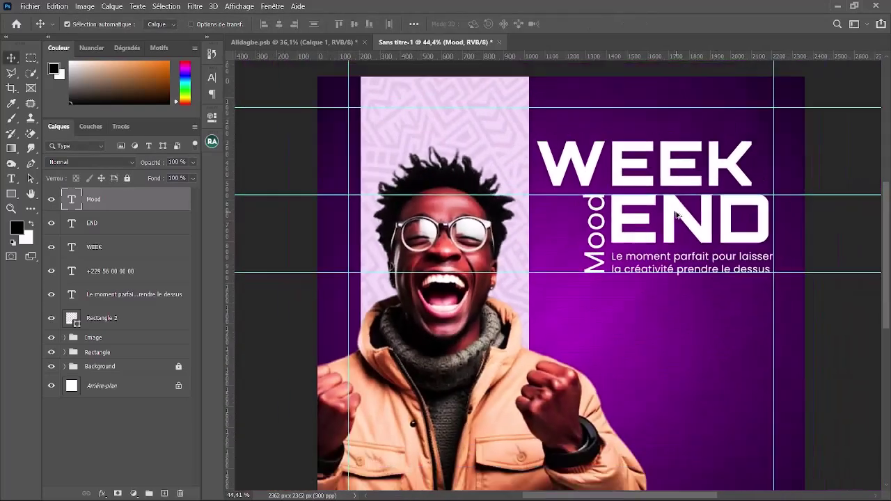
scroll(659, 232, up, 4)
scroll(503, 227, down, 5)
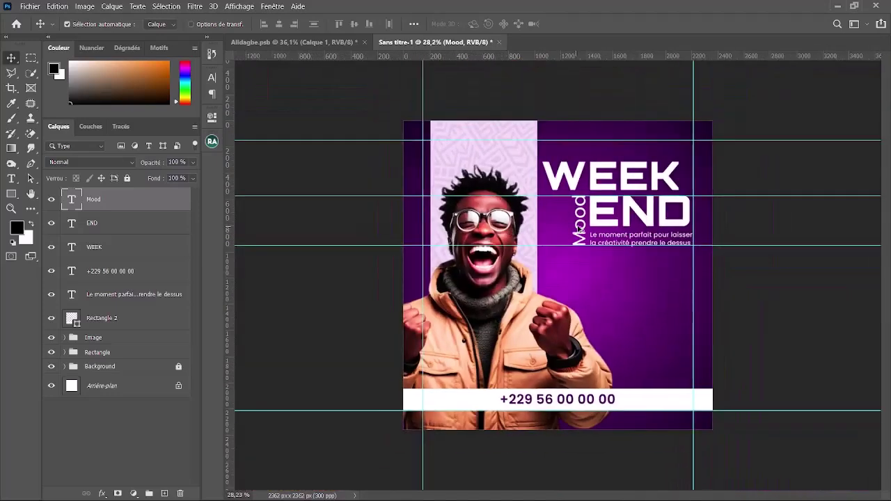
scroll(578, 230, up, 5)
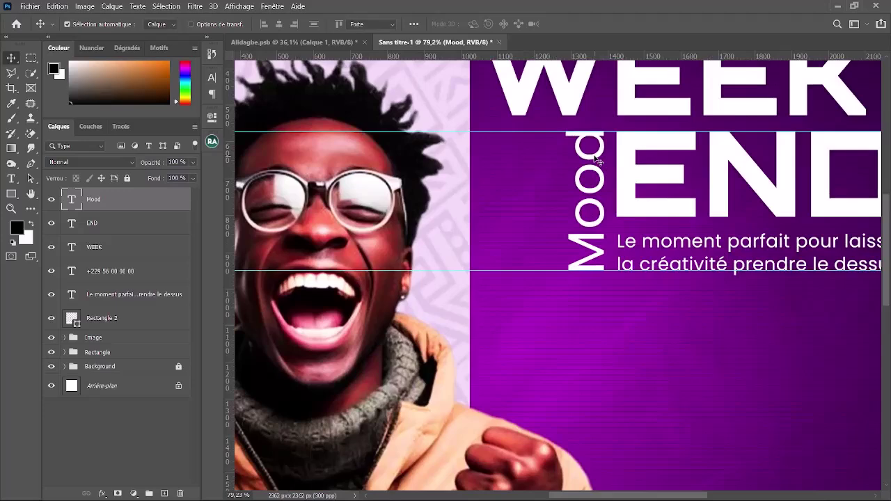
double_click(596, 160)
click(255, 25)
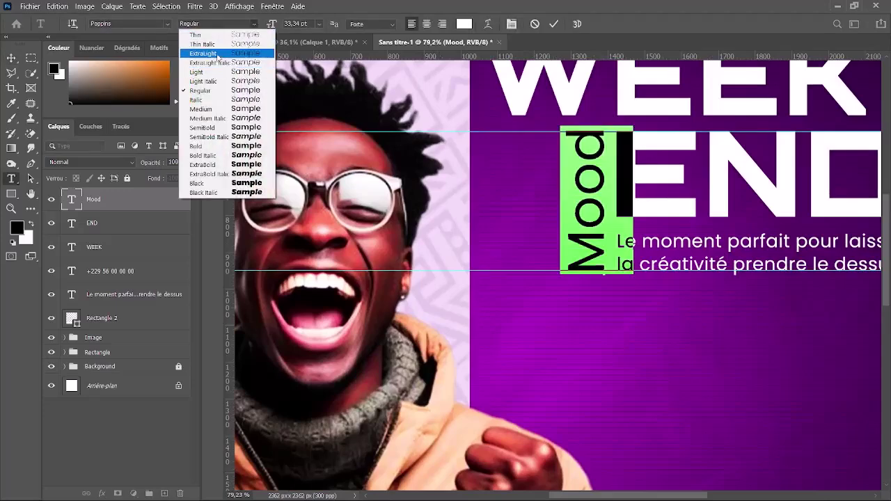
click(216, 54)
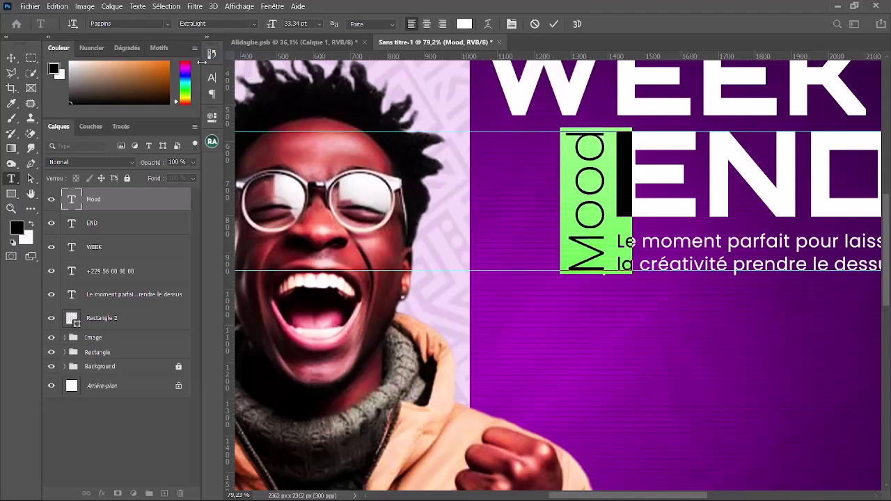
click(10, 57)
Finish the "Mood" text edit and remove the two horizontal guides at END's top edge and the tagline's last baseline
scroll(669, 240, down, 5)
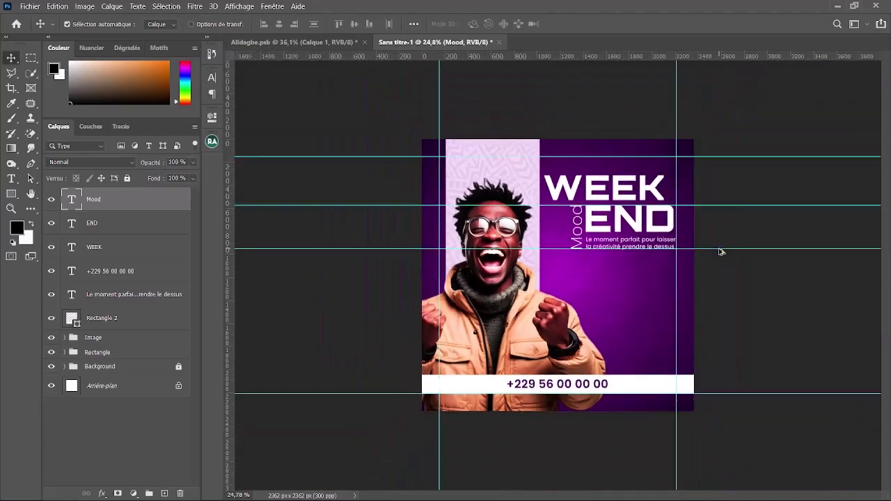
scroll(625, 252, up, 1)
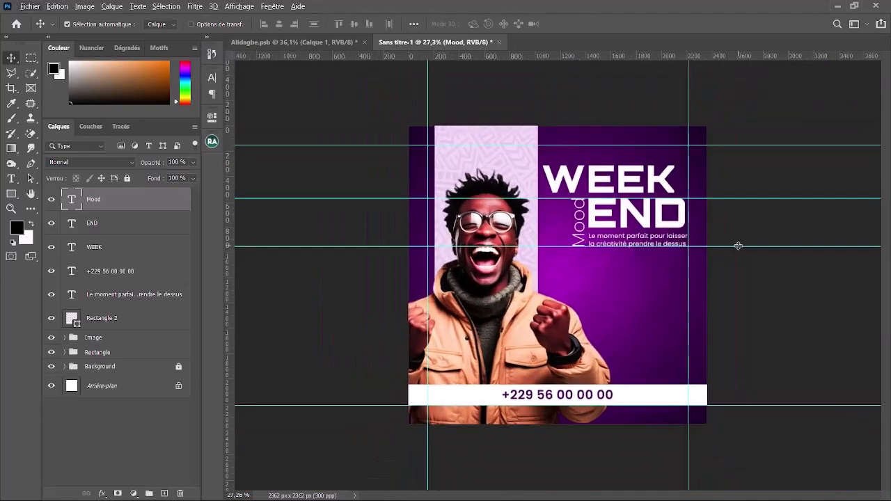
drag(738, 246, 713, 54)
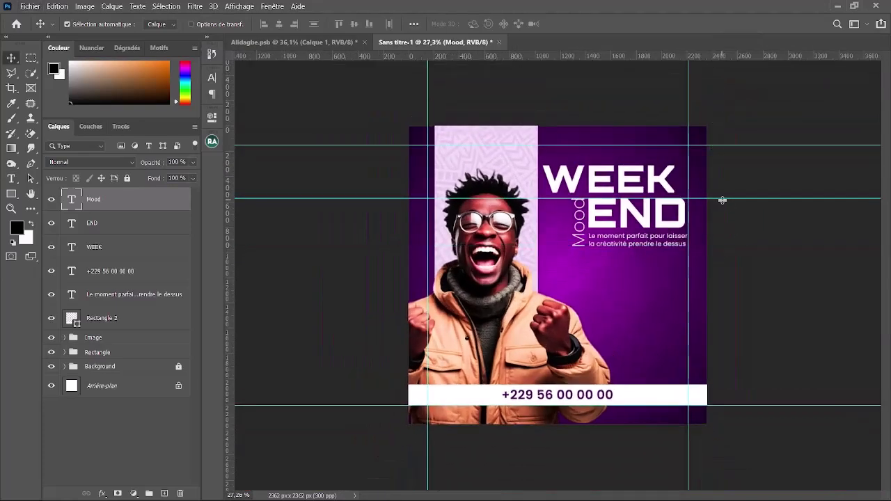
drag(722, 199, 711, 56)
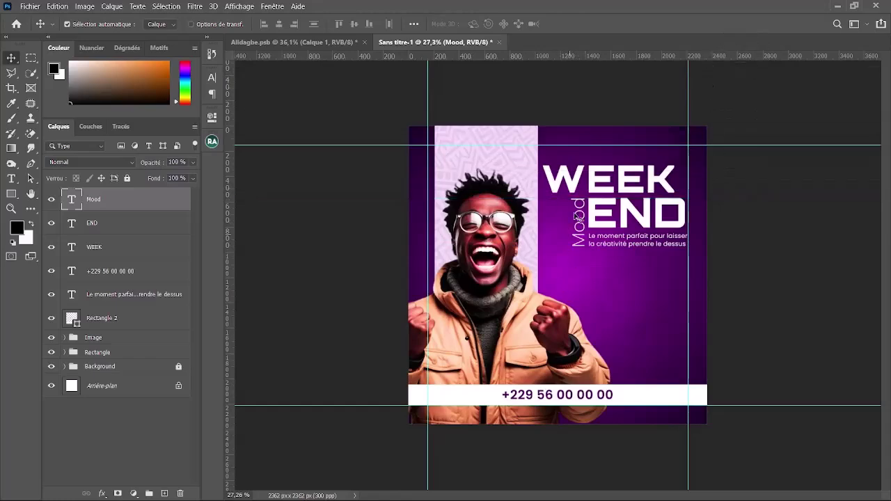
scroll(582, 201, up, 3)
drag(582, 208, 580, 207)
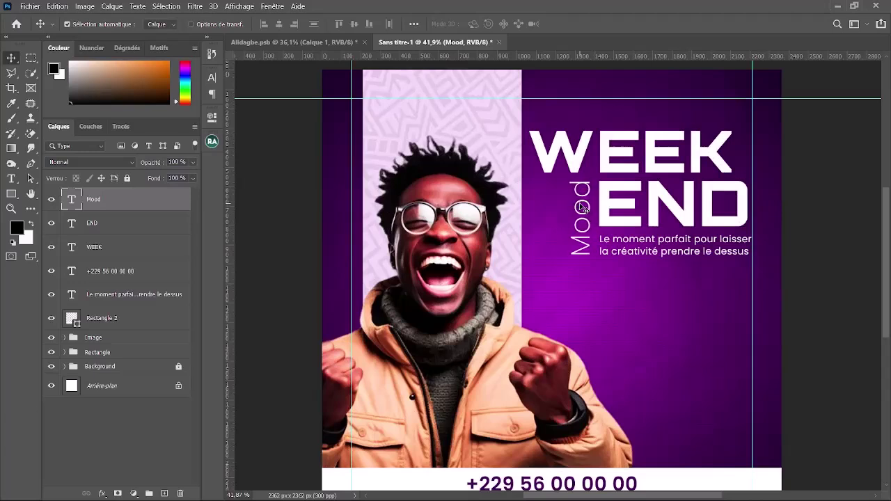
scroll(674, 232, down, 3)
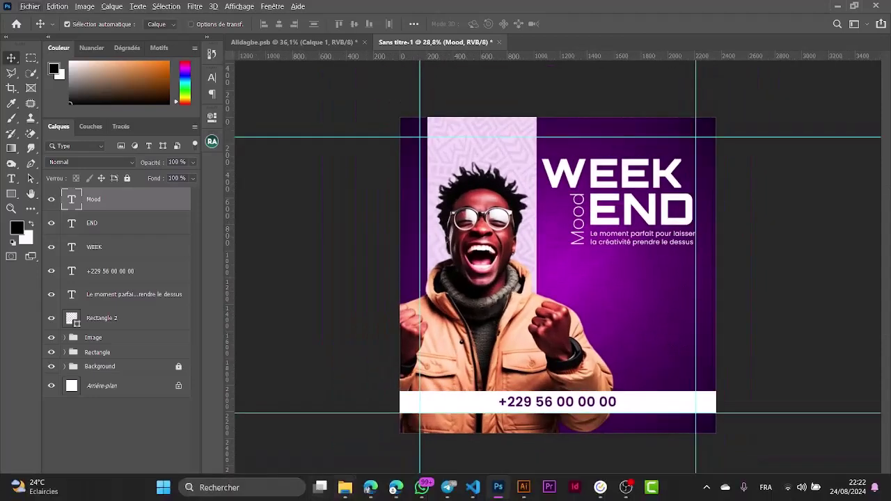
Switch to Pinterest in Edge, review the related weekend flyers, and open the orange "Weekend post" pin in its own tab
mouse_move(361, 496)
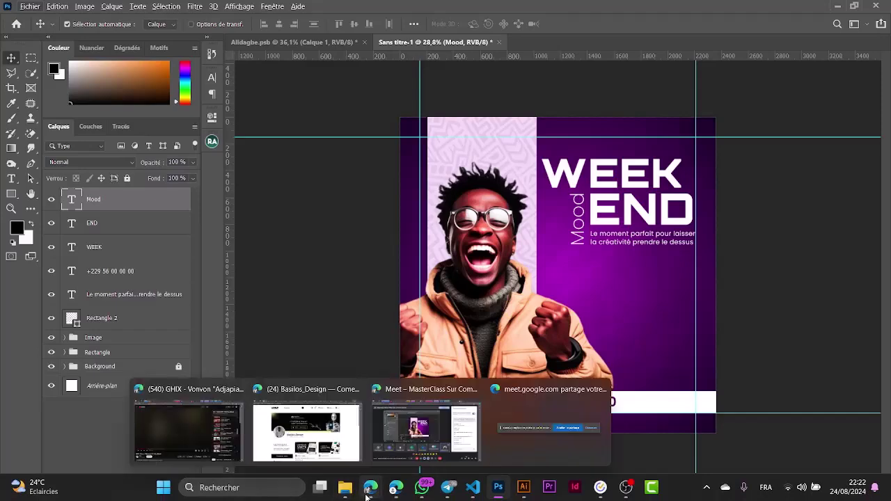
click(433, 432)
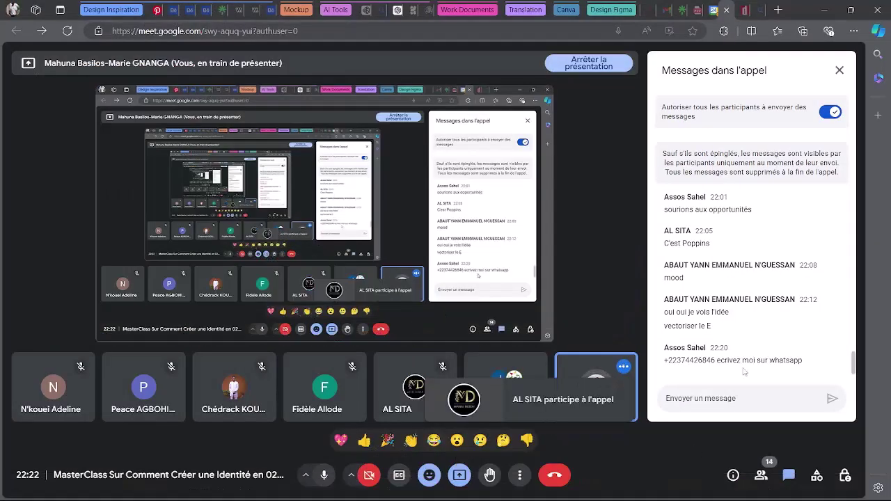
click(157, 10)
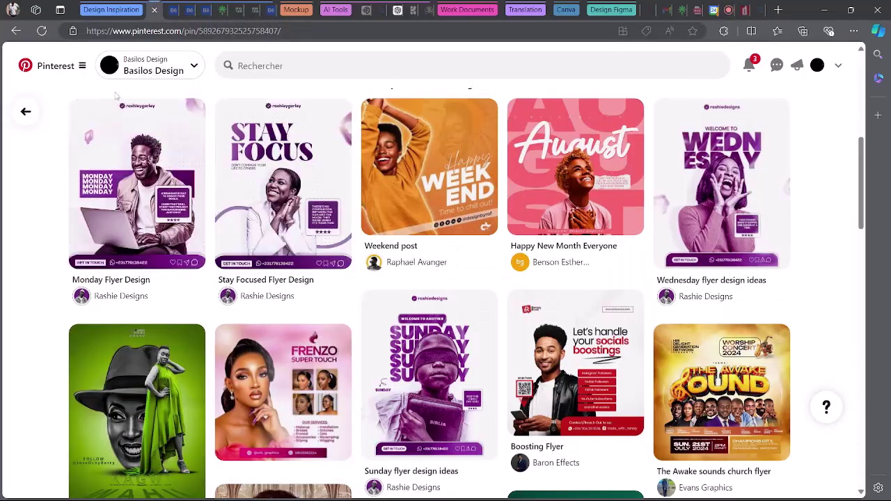
scroll(296, 201, up, 5)
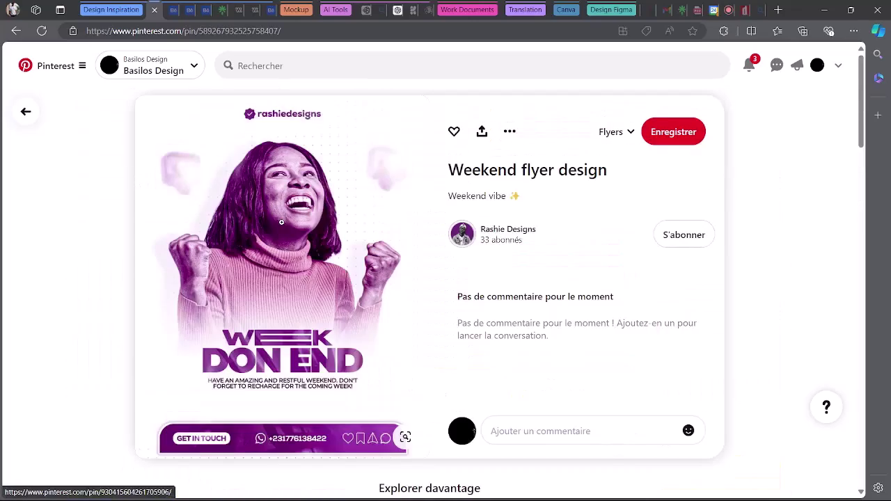
scroll(438, 182, down, 6)
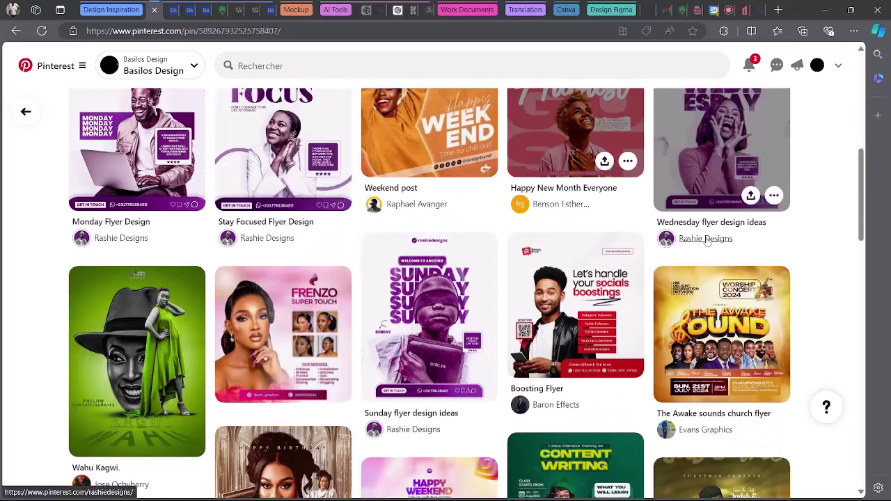
scroll(439, 181, up, 3)
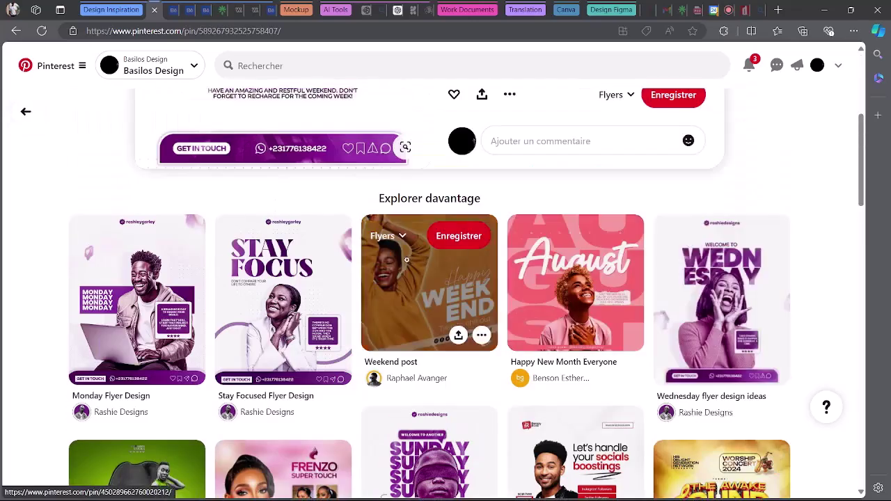
middle_click(456, 255)
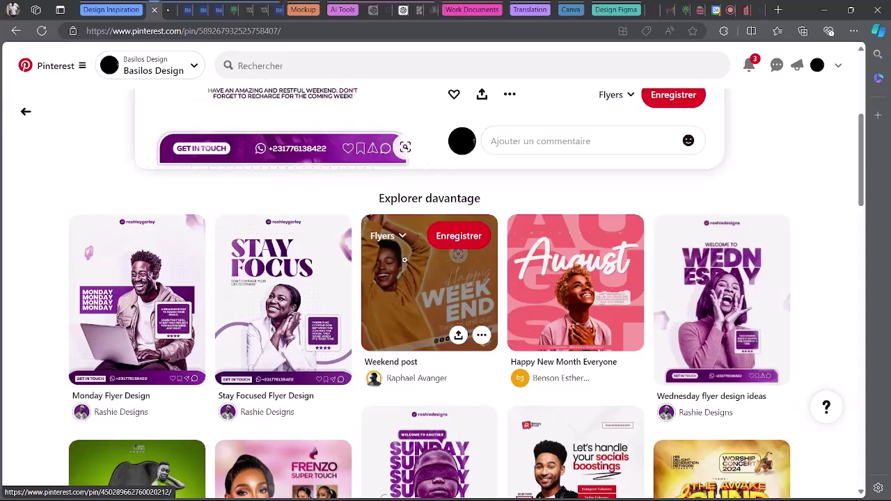
click(726, 7)
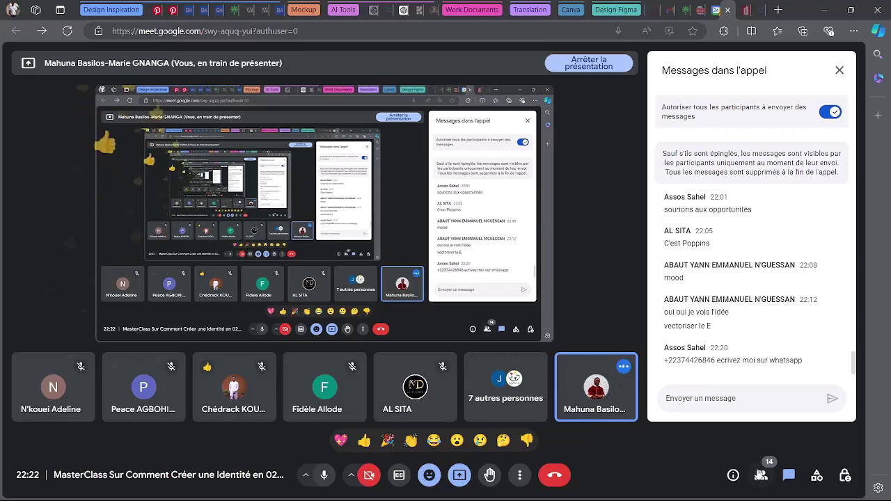
click(157, 10)
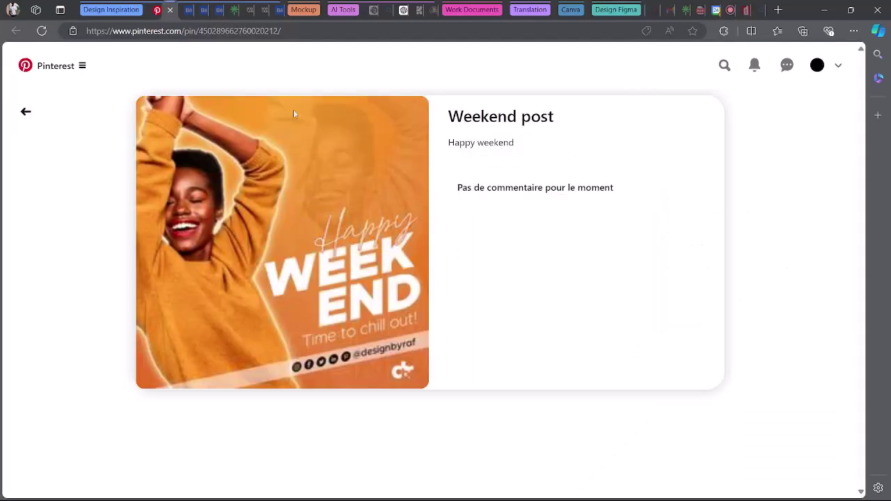
Search Pinterest for "empoji sourire"
click(730, 67)
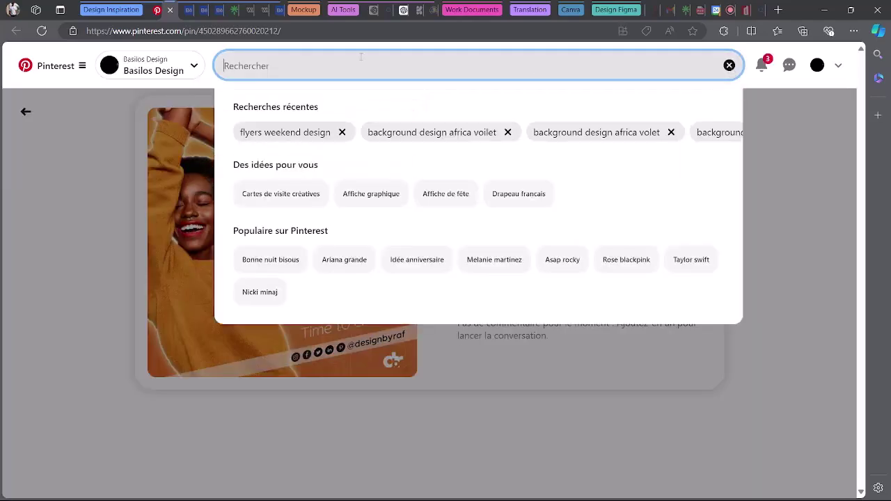
text(empoji sourire)
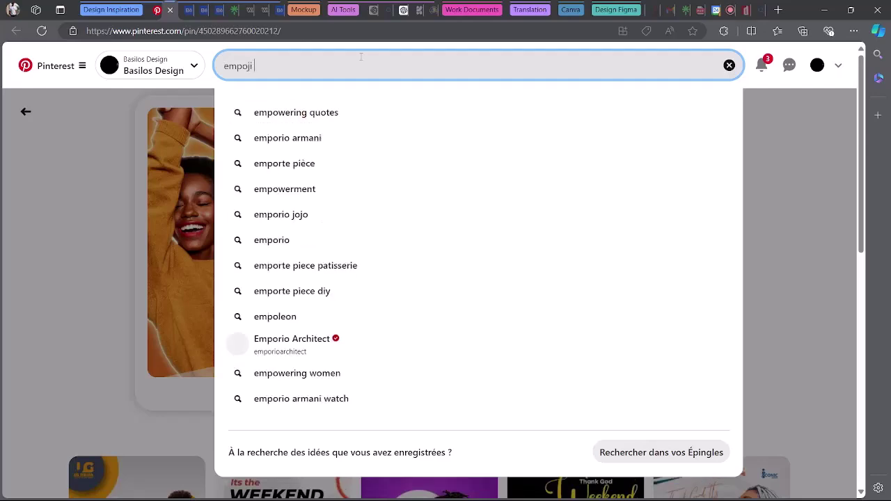
key(Return)
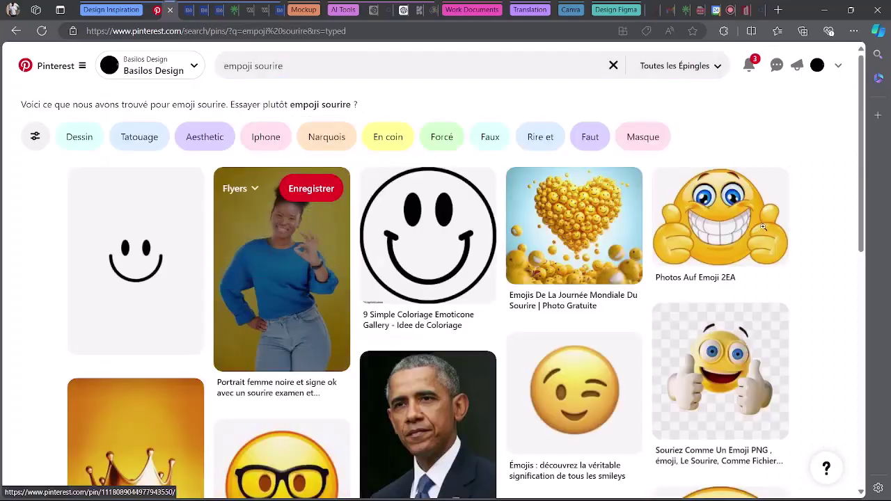
Examine the smiling emoji results for a graphic that suits the weekend poster
scroll(802, 231, down, 2)
scroll(836, 230, down, 3)
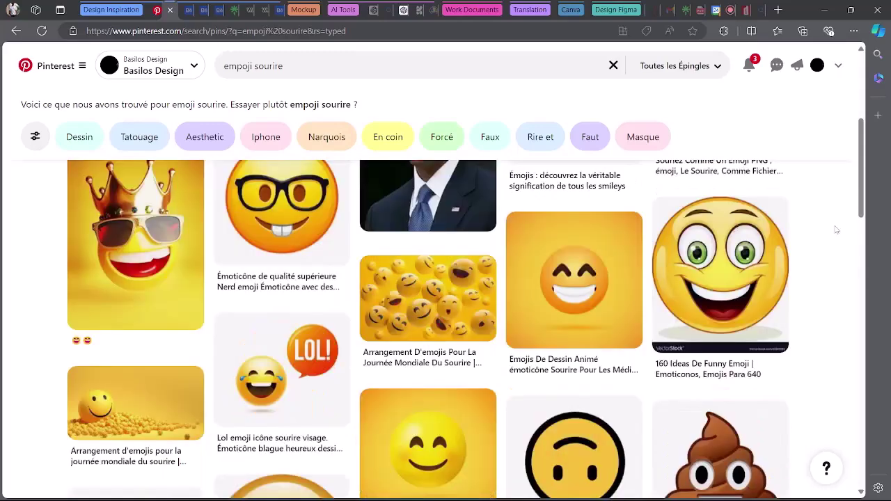
scroll(836, 230, down, 8)
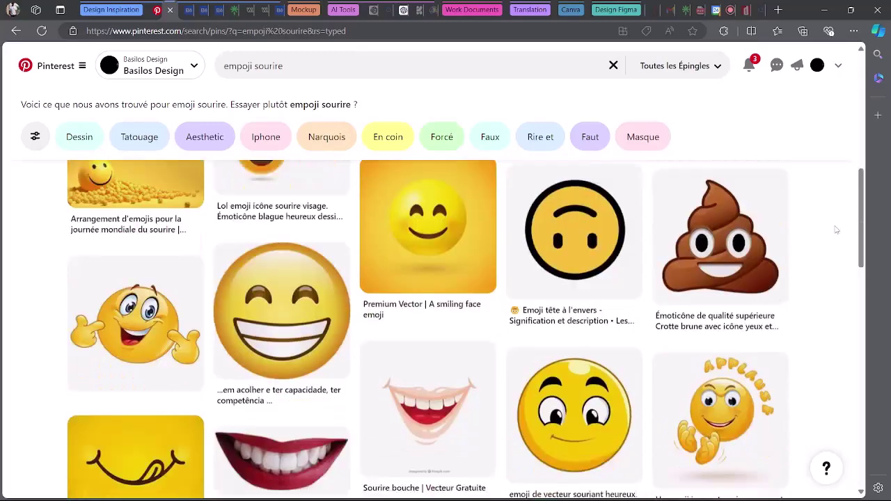
scroll(836, 229, down, 10)
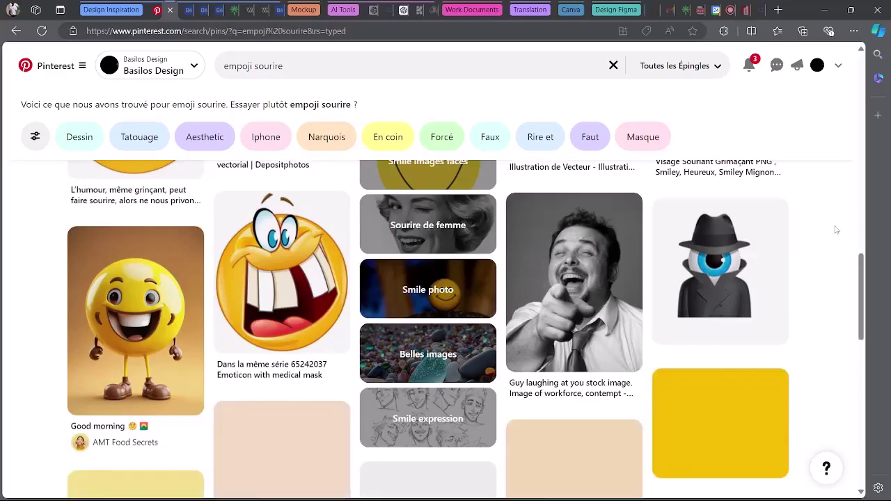
scroll(836, 229, down, 2)
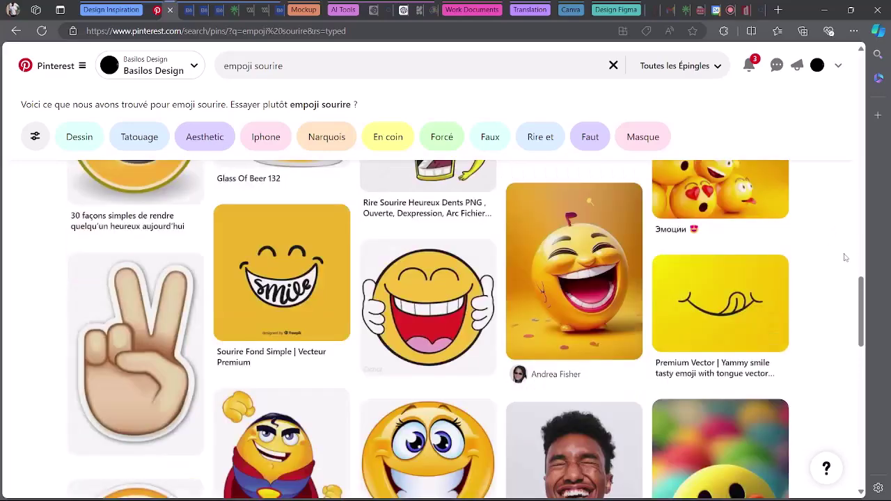
scroll(863, 331, down, 5)
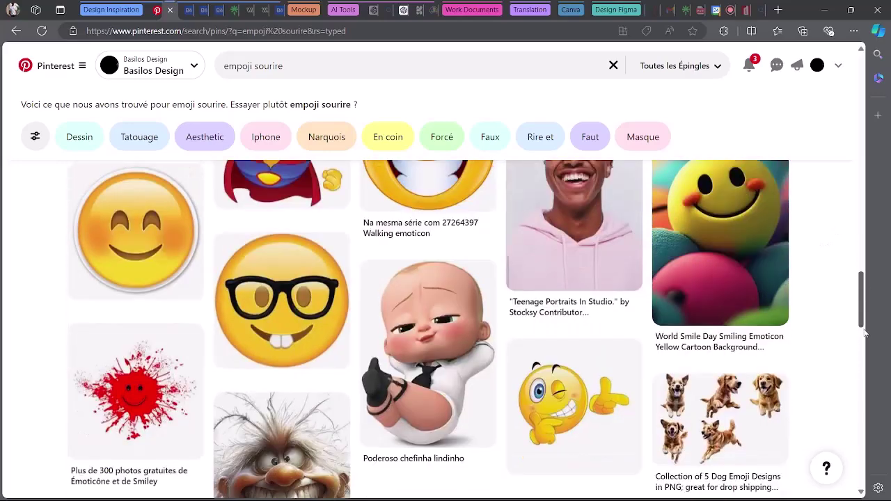
scroll(840, 338, down, 5)
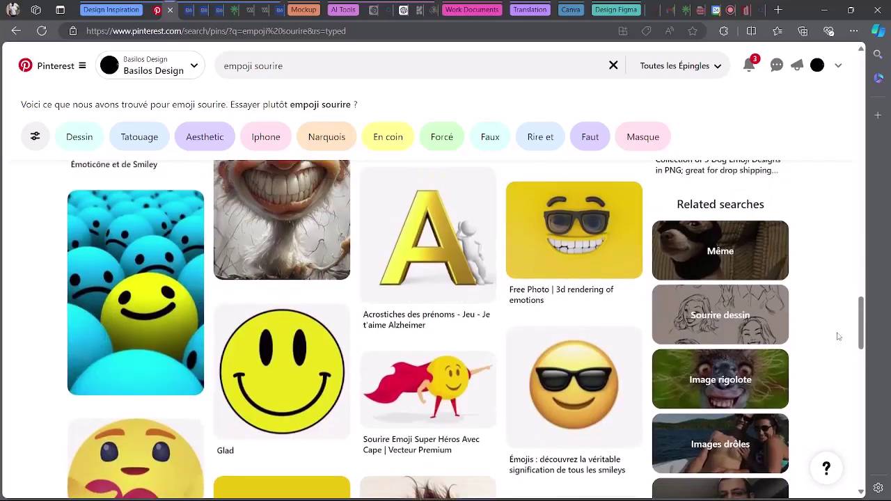
scroll(839, 336, up, 3)
scroll(839, 335, down, 6)
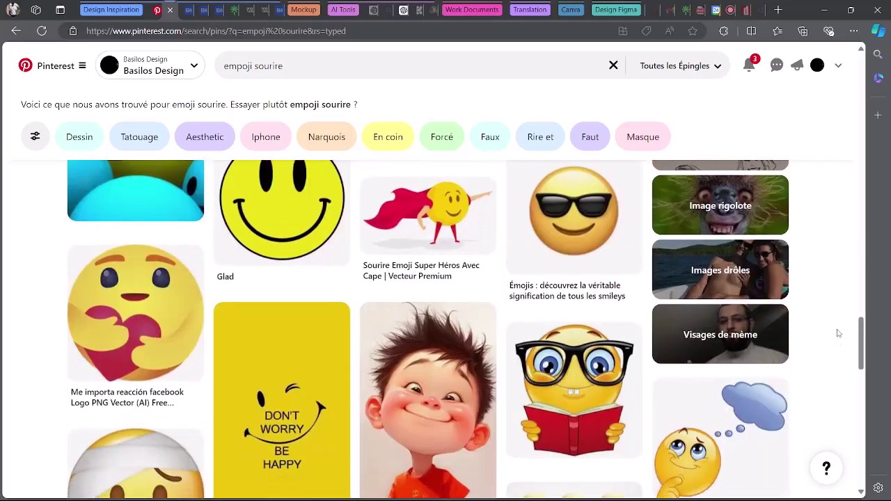
scroll(839, 334, down, 8)
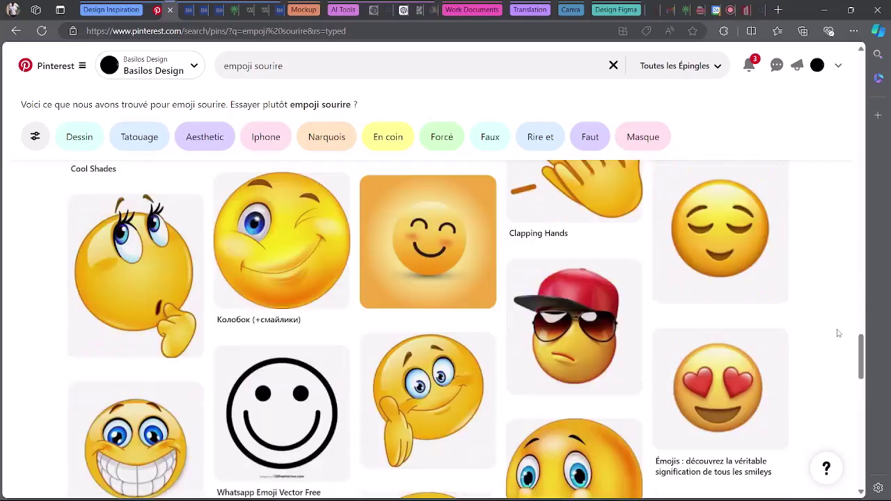
scroll(838, 333, down, 2)
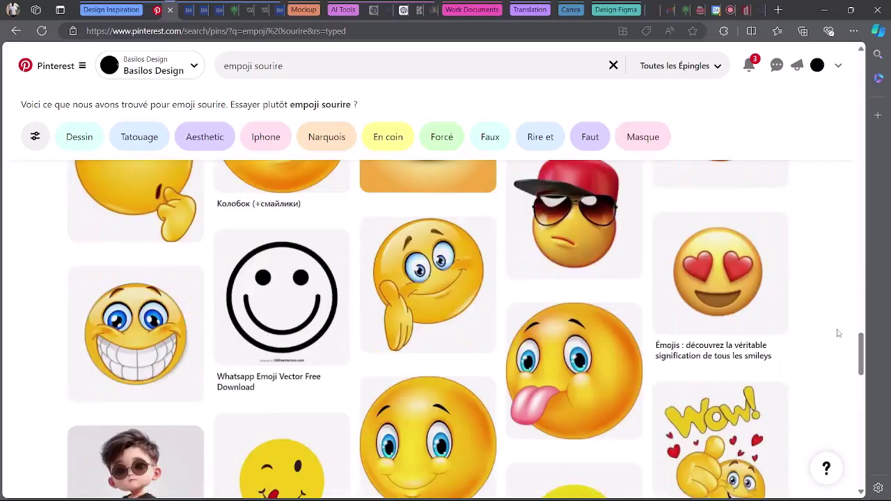
scroll(839, 332, up, 3)
scroll(837, 332, down, 8)
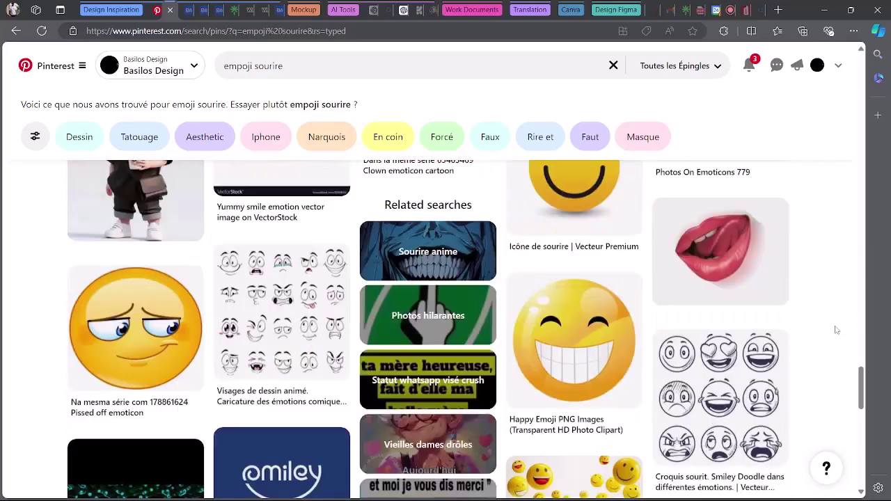
scroll(836, 331, down, 8)
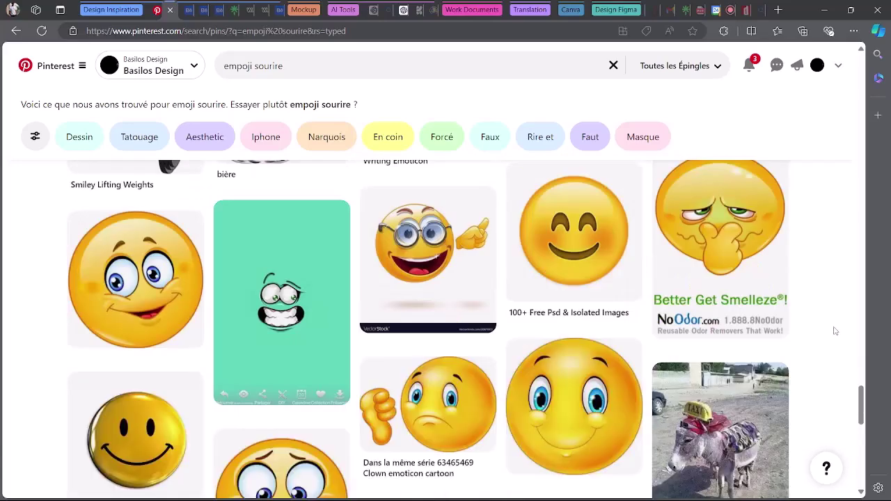
scroll(835, 331, up, 4)
scroll(834, 330, down, 6)
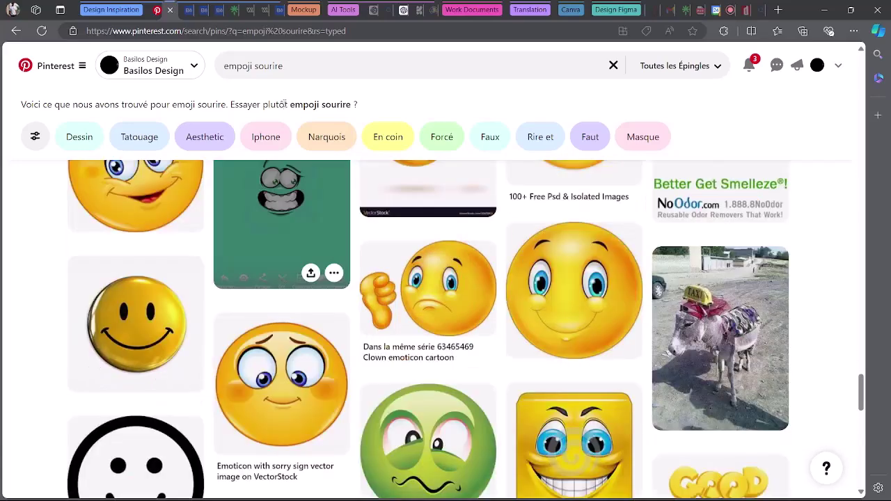
Dismiss the Edge notification and search Pinterest for "empoji sourire coeur"
click(298, 67)
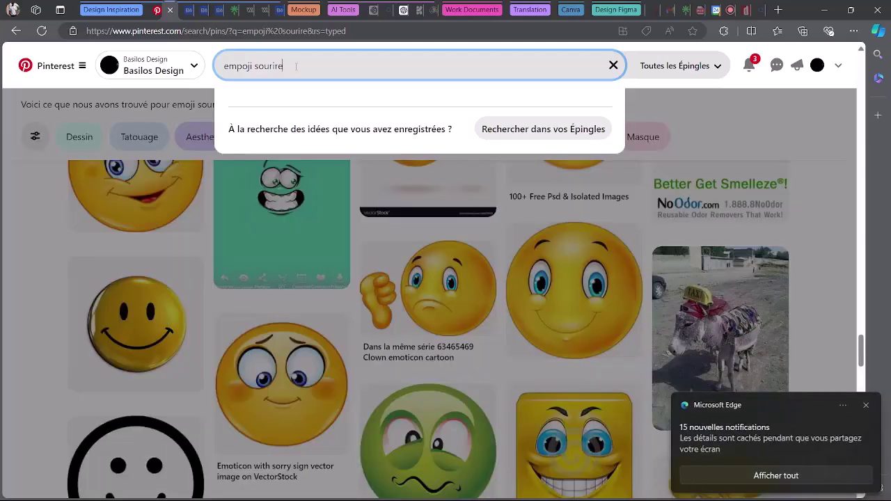
click(865, 405)
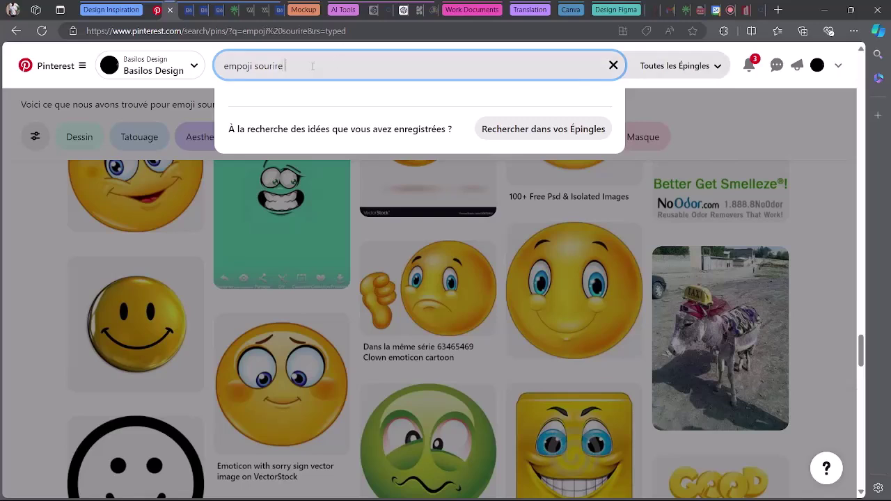
key(Return)
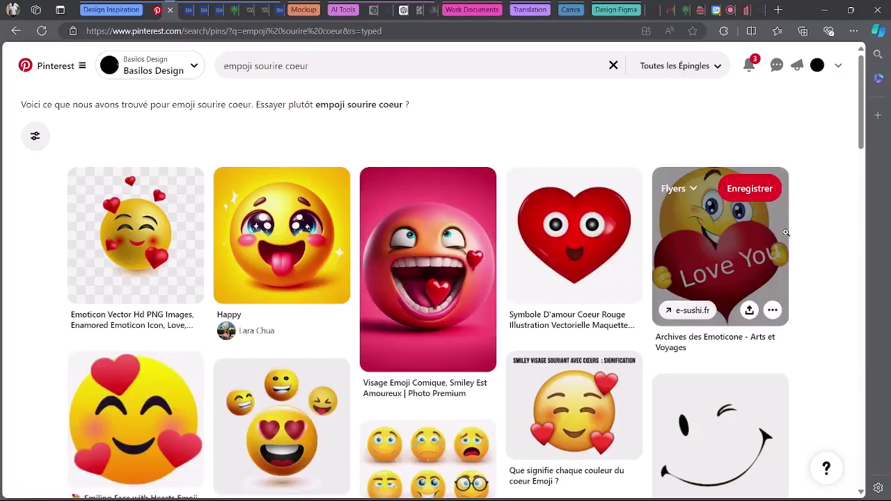
Browse the heart emoji results and download the images of the "Emoticon Vector Hd PNG Images" and "Visage Emoji Comique" pins
scroll(804, 226, down, 10)
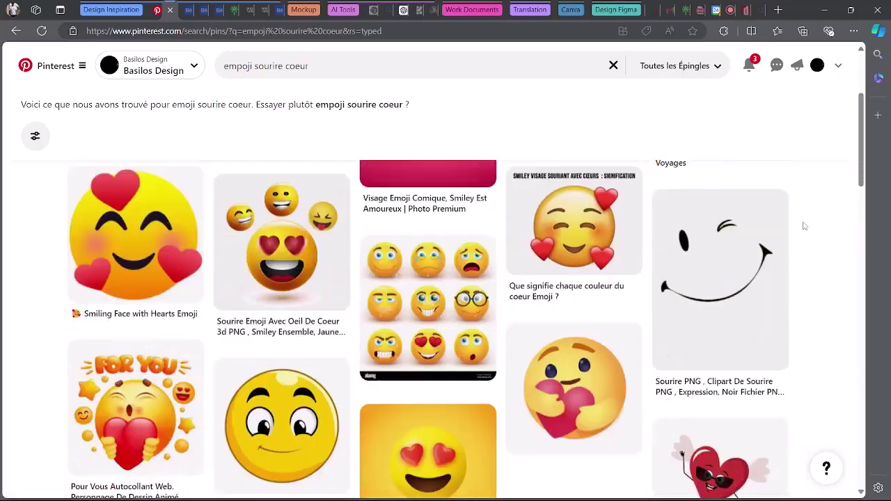
scroll(805, 226, down, 2)
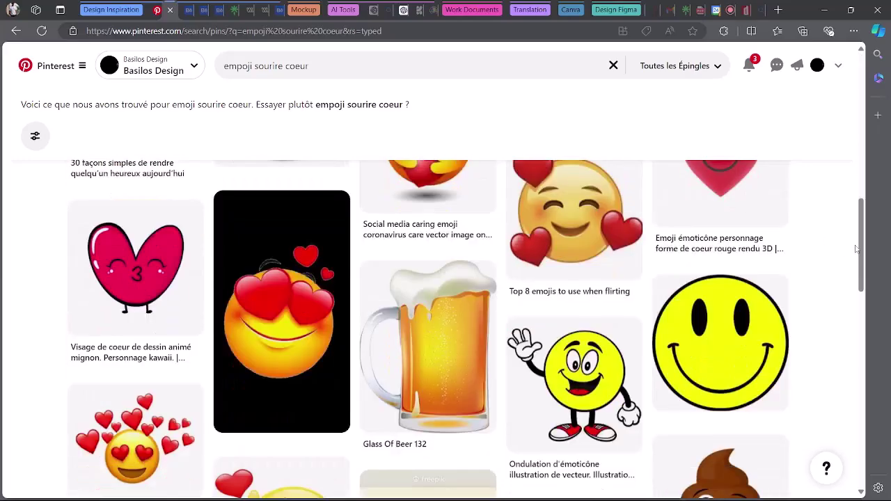
drag(857, 249, 861, 396)
scroll(861, 395, down, 6)
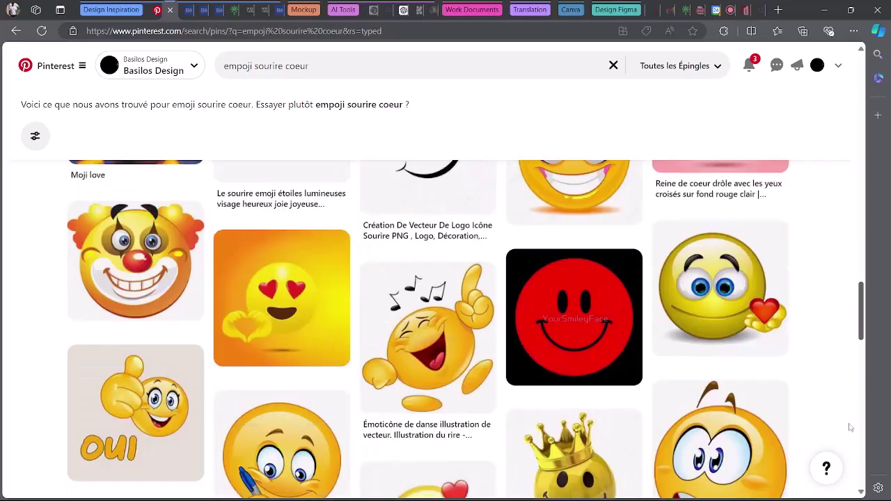
scroll(849, 452, up, 5)
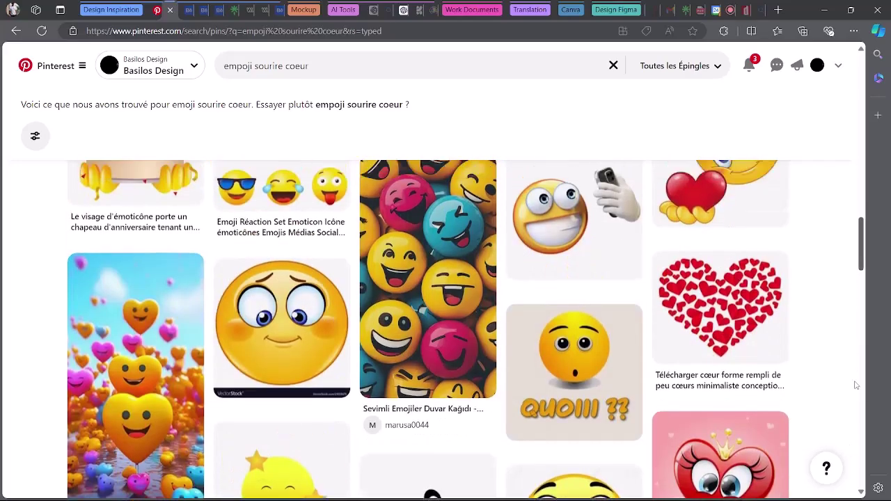
scroll(856, 386, up, 5)
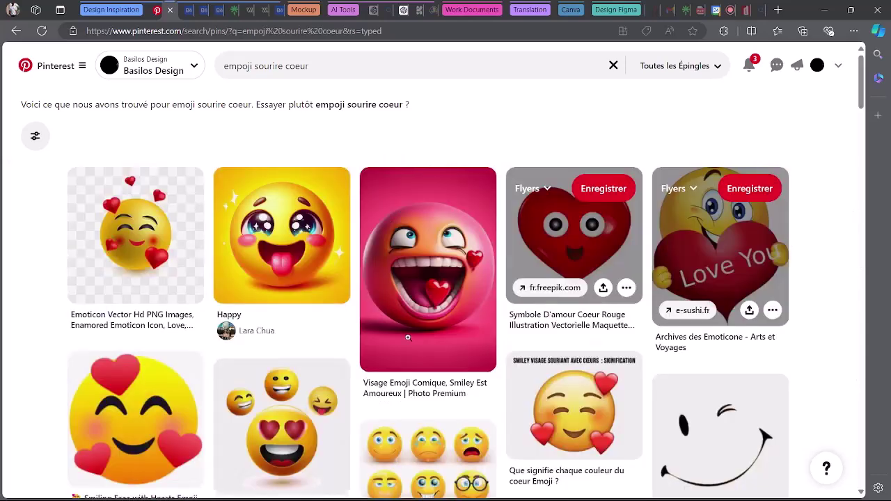
click(189, 288)
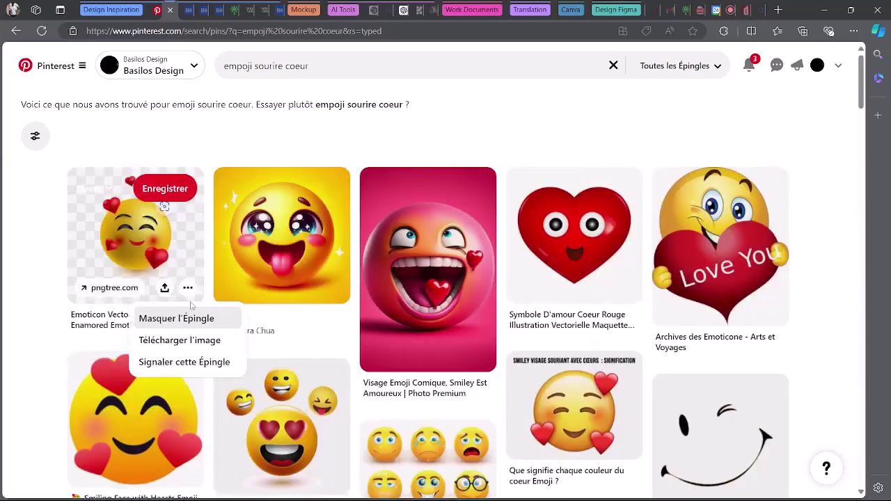
click(211, 341)
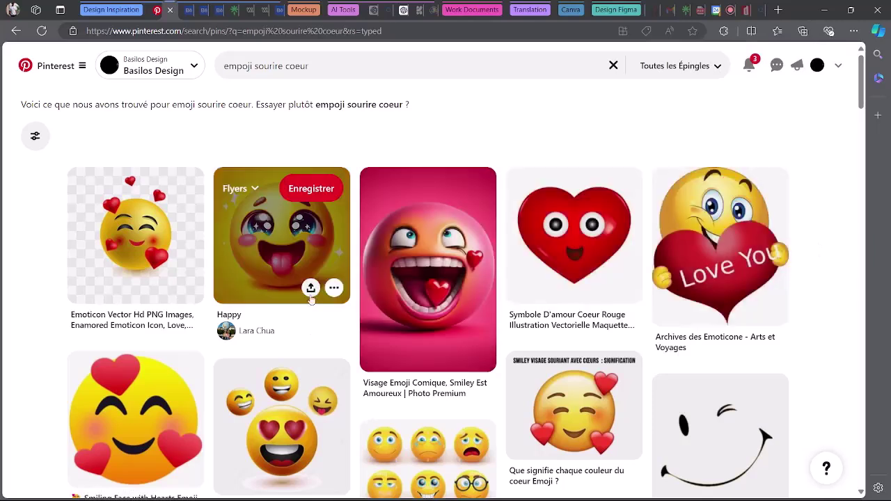
click(334, 287)
click(479, 355)
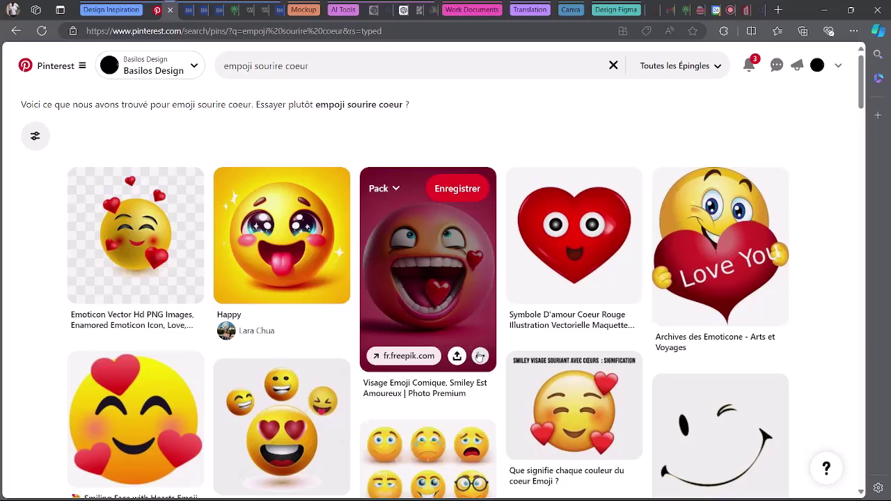
click(497, 409)
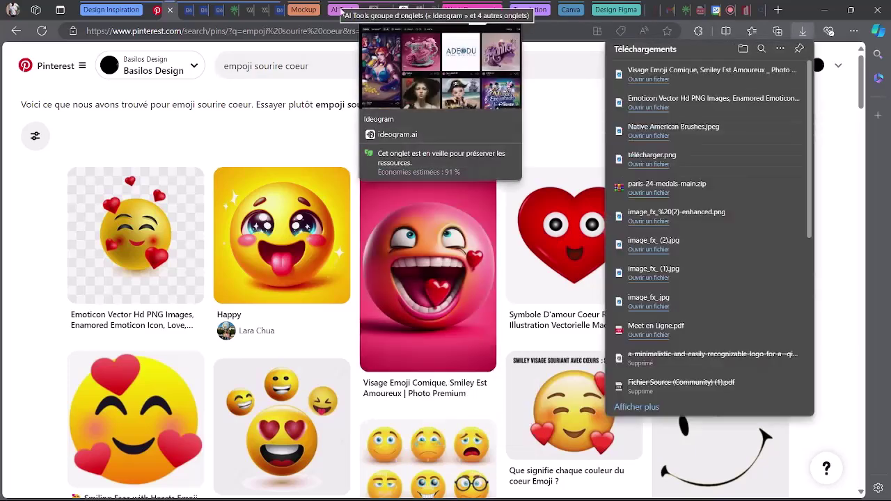
Open PicWish's background remover from the Mockup tab group and upload the downloaded "Visage Emoji Comique" image from the Téléchargements folder
click(312, 9)
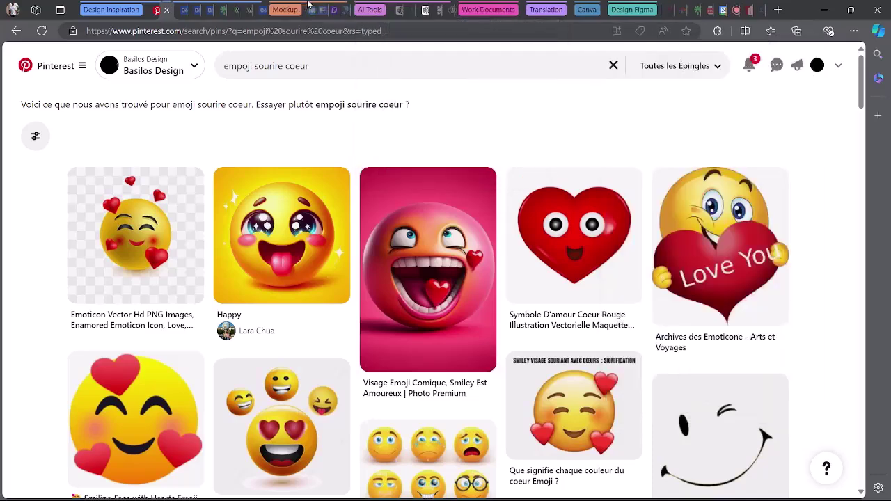
click(351, 7)
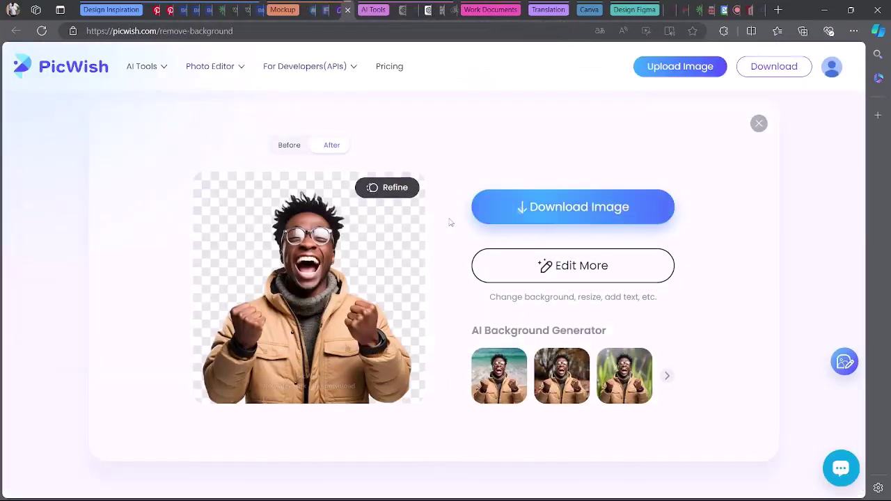
click(438, 136)
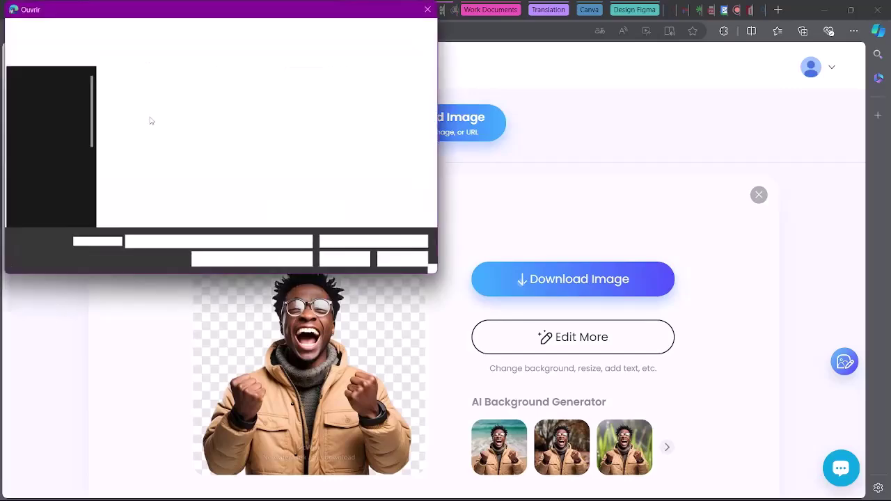
click(63, 133)
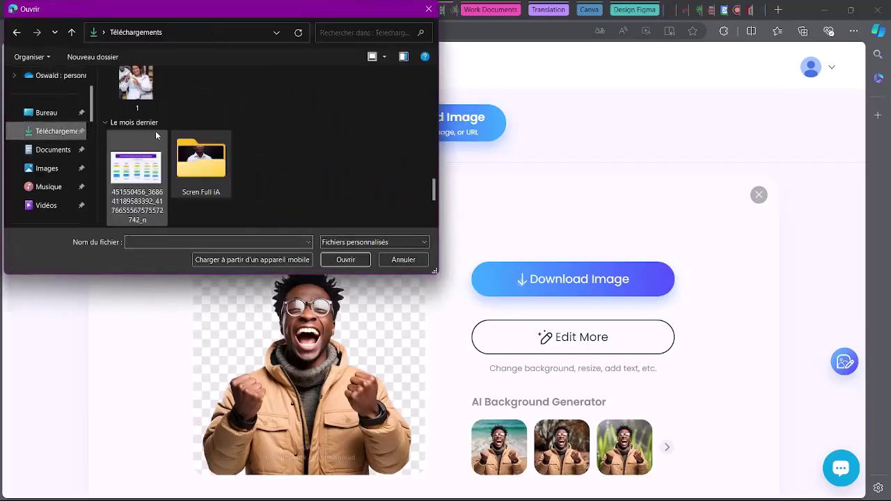
scroll(148, 108, up, 3)
click(148, 110)
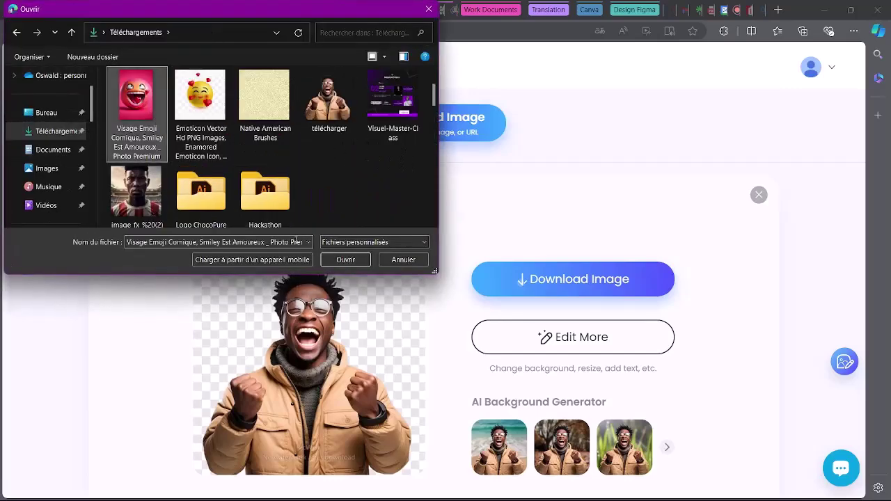
click(329, 262)
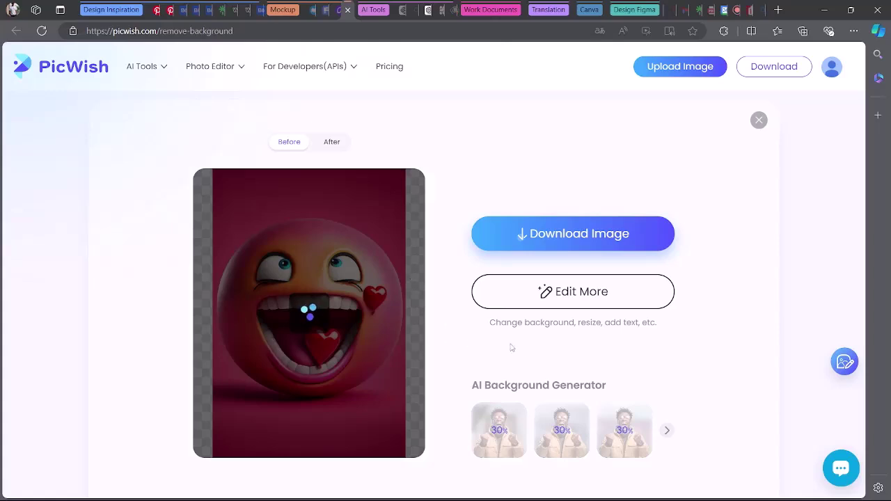
Switch to the Sans titre-1 poster in Photoshop and move the phone number text layer directly below the tagline layer
mouse_move(543, 496)
mouse_move(498, 491)
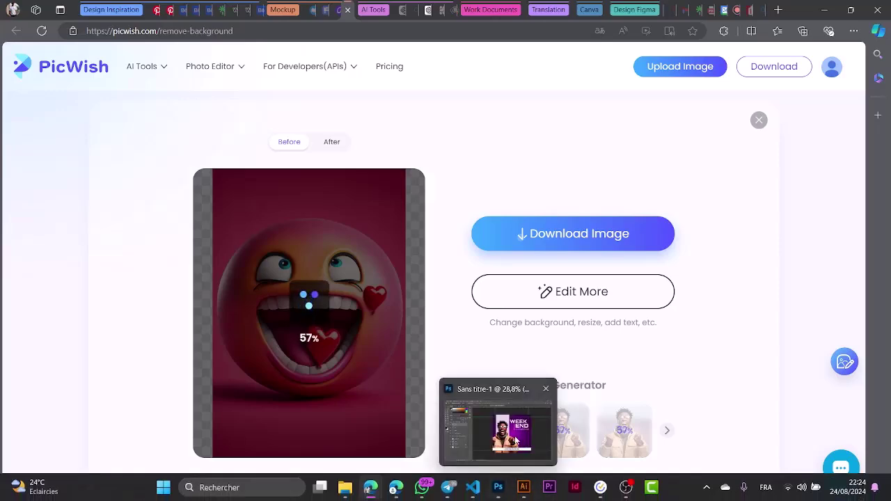
mouse_move(516, 441)
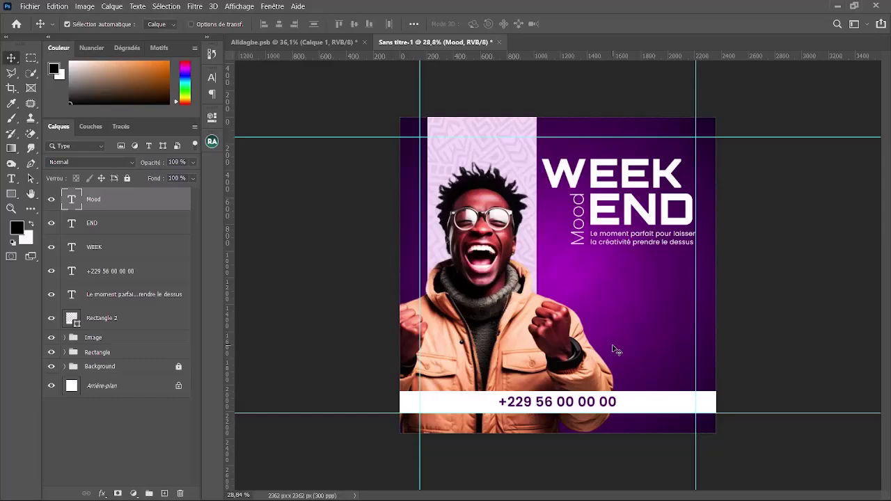
scroll(490, 229, up, 3)
scroll(491, 226, down, 1)
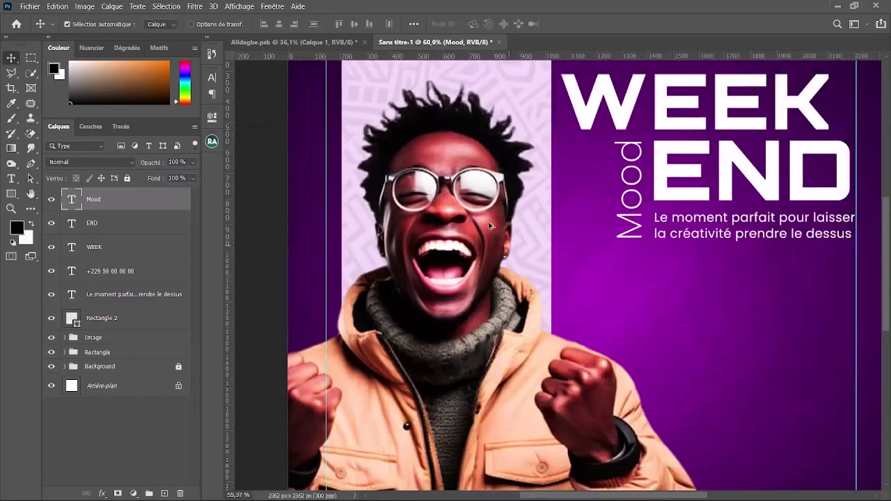
scroll(489, 226, down, 2)
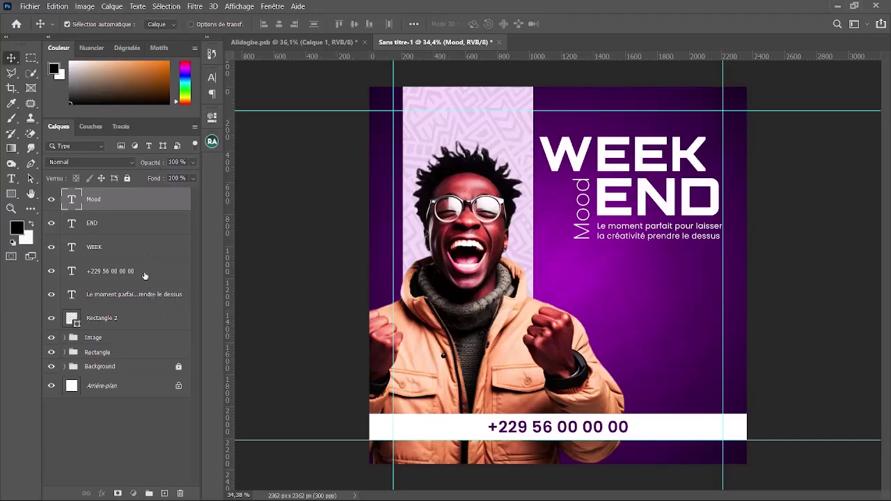
drag(145, 275, 156, 298)
drag(156, 307, 156, 306)
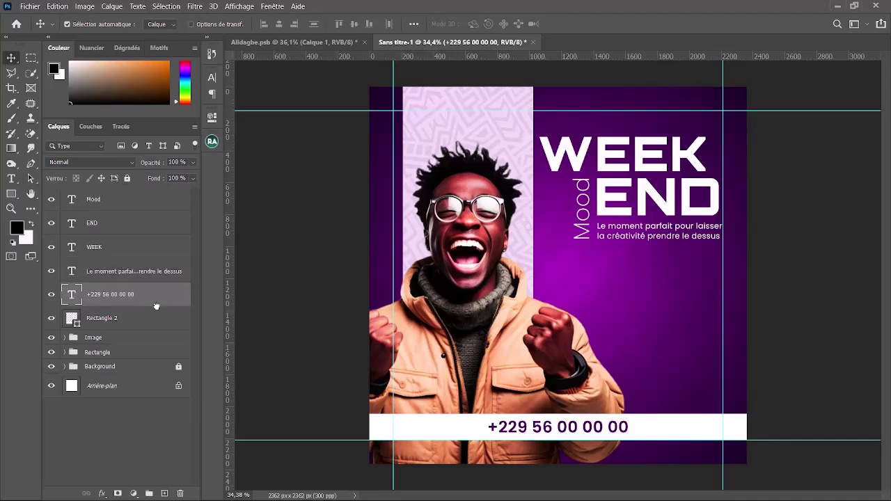
Group the phone number text layer with Rectangle 2 and name the group "Baseline"
shift+click(161, 325)
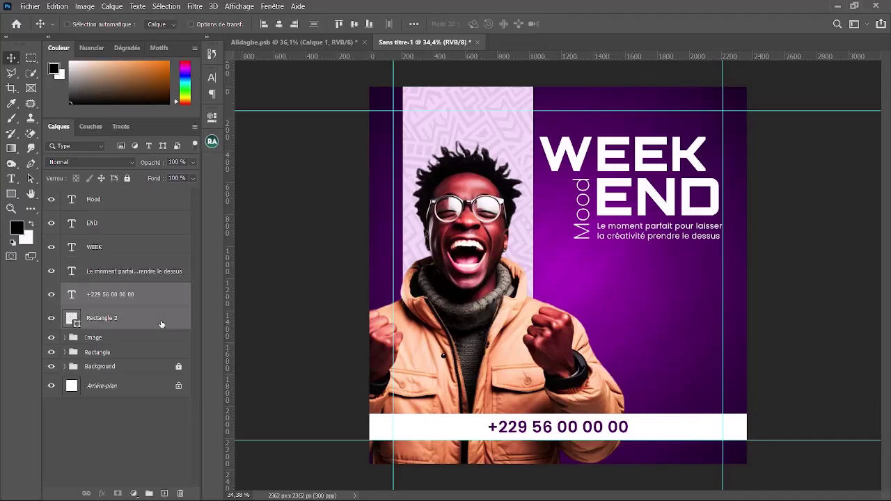
key(ctrl+g)
double_click(110, 290)
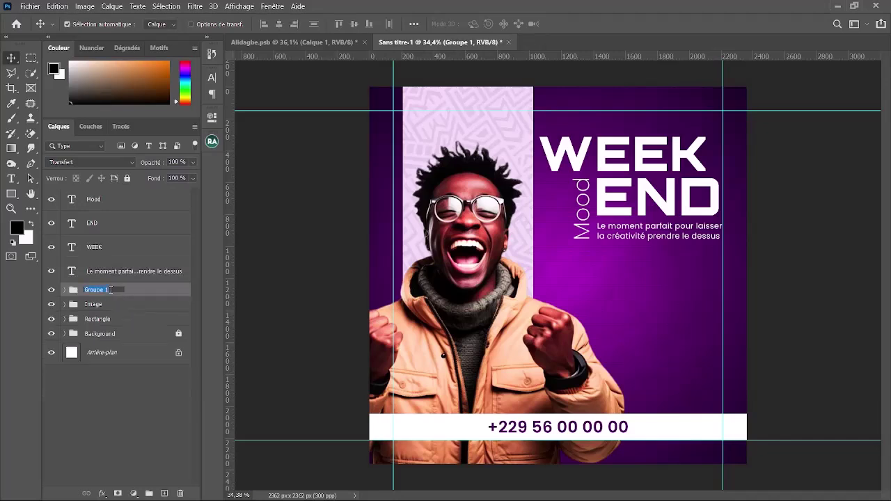
text(Baseline)
key(Return)
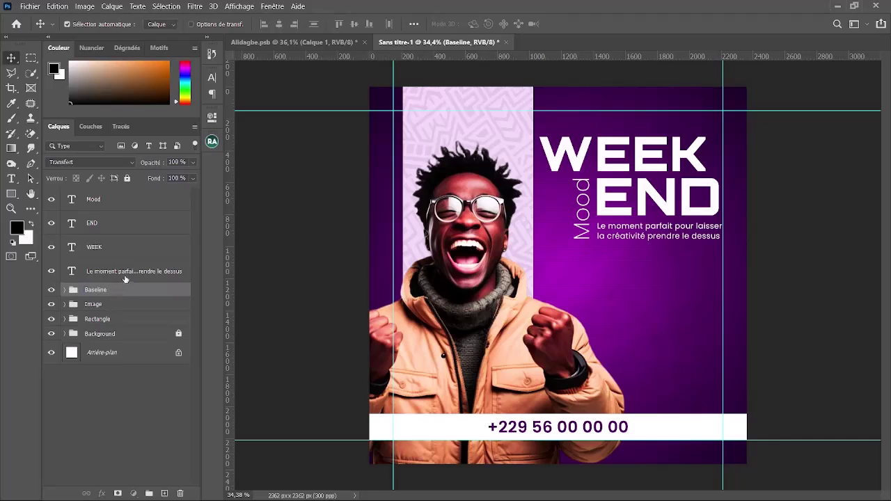
Group the Mood, END, WEEK and tagline text layers and name the group "Texte"
click(125, 277)
shift+click(126, 201)
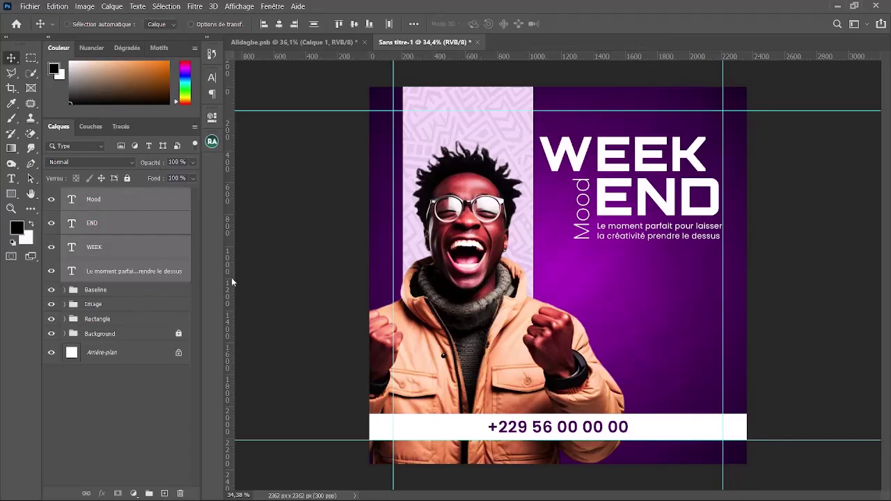
key(ctrl+g)
double_click(106, 194)
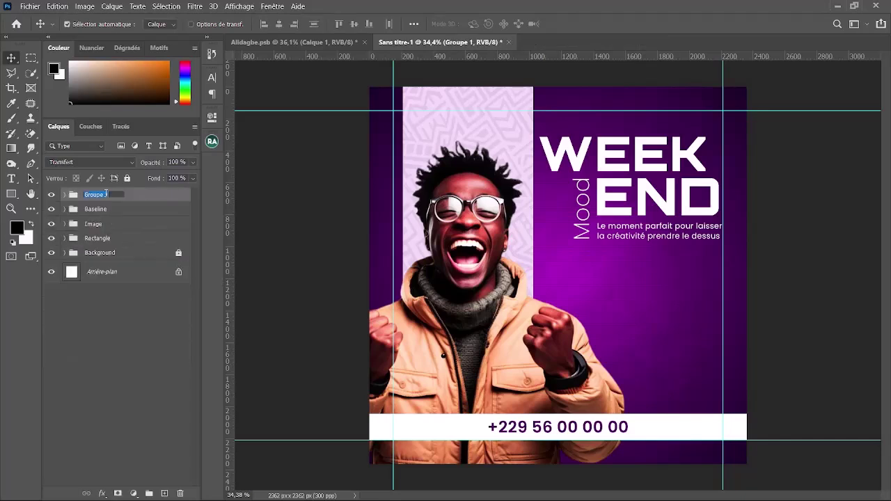
text(Texte)
key(Return)
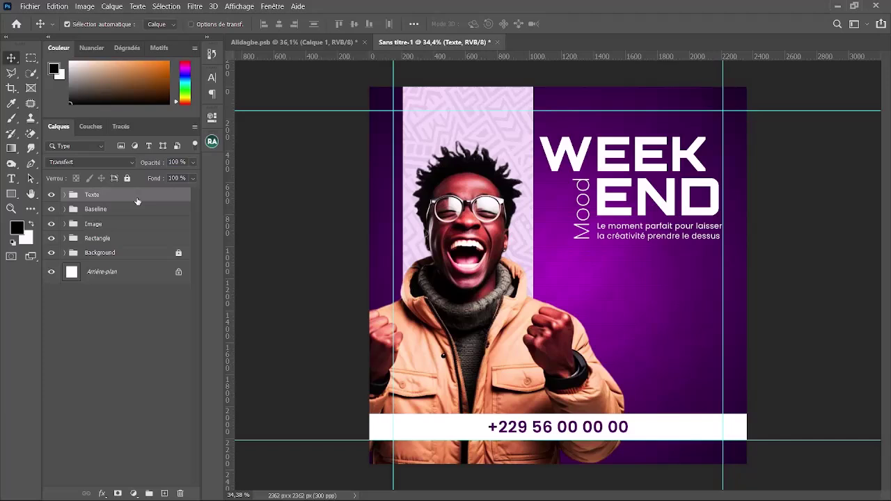
Scale the Texte group to about 102% and move it slightly lower on the poster
key(ctrl+t)
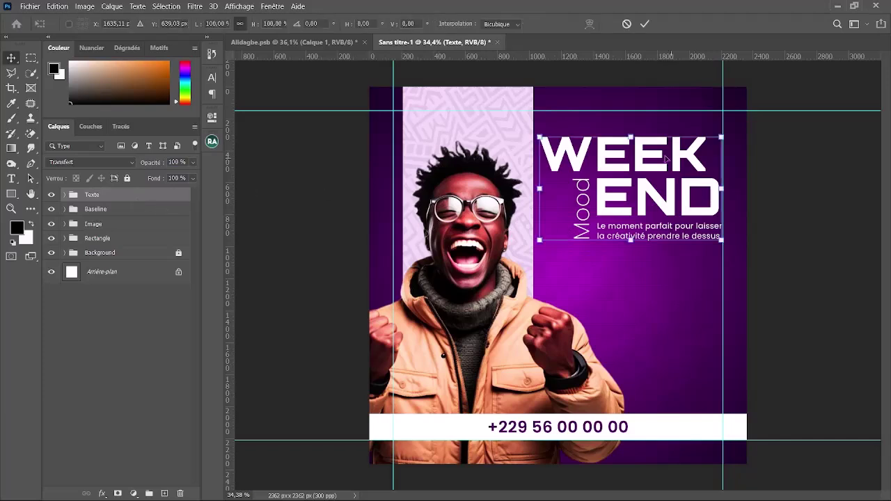
drag(666, 159, 632, 174)
drag(721, 198, 724, 199)
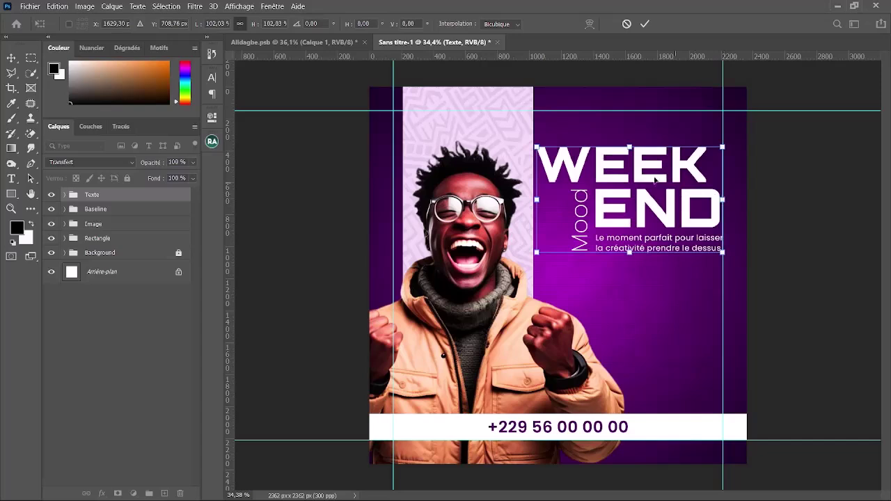
drag(641, 174, 647, 177)
key(Return)
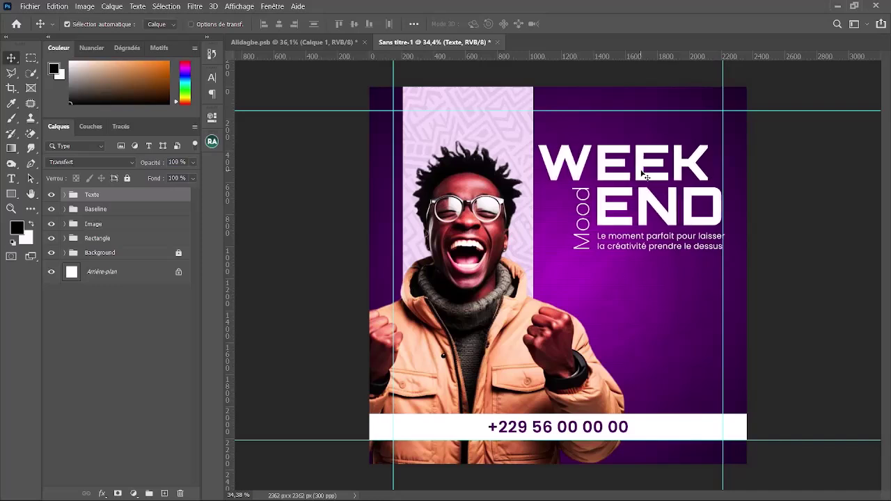
Nudge the Texte group left to align its right edge with the right vertical guide
key(Left)
key(Left)
key(Left)
key(Left)
key(Left)
key(Left)
key(Left)
key(Left)
key(Left)
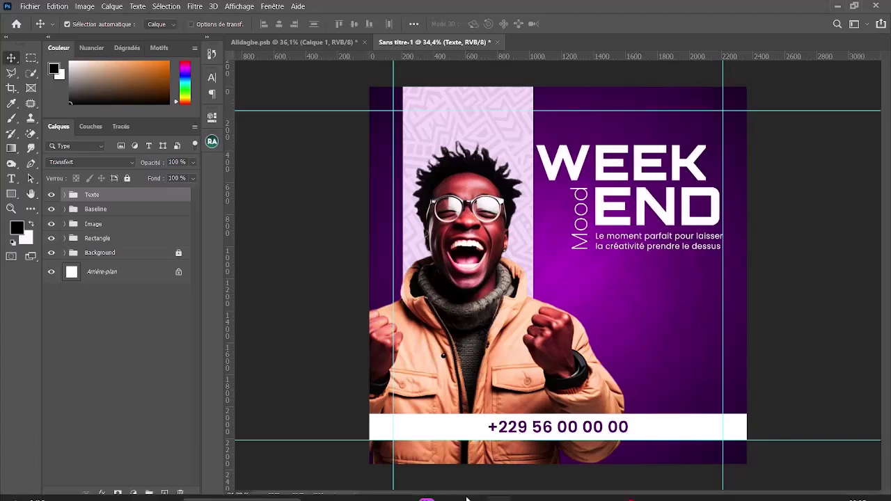
Switch to PicWish in the browser and download the background-free laughing emoji as a free PNG image
mouse_move(369, 488)
click(403, 423)
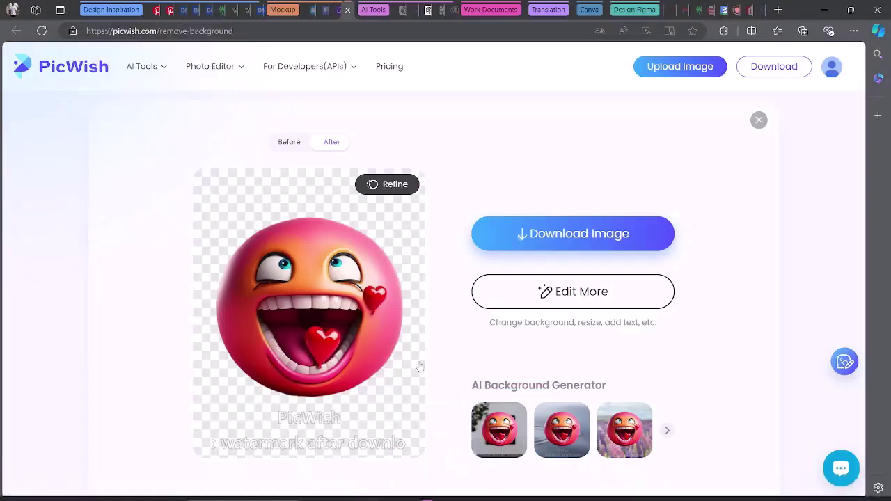
mouse_move(573, 234)
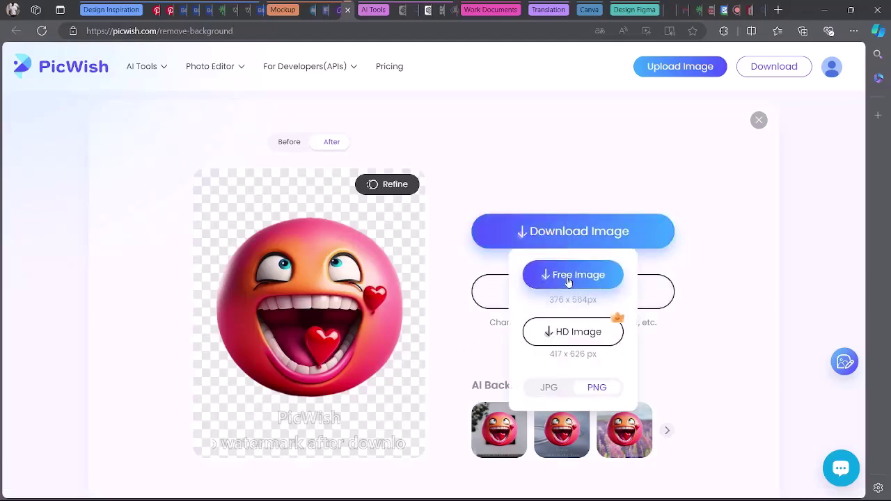
scroll(449, 224, up, 1)
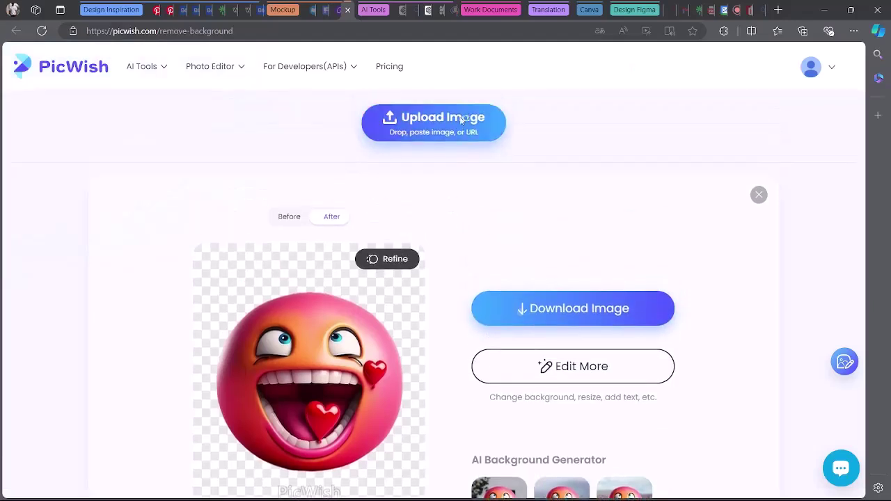
Upload the yellow "Emoticon Vector Hd PNG Images" file from Téléchargements to PicWish for background removal
click(207, 187)
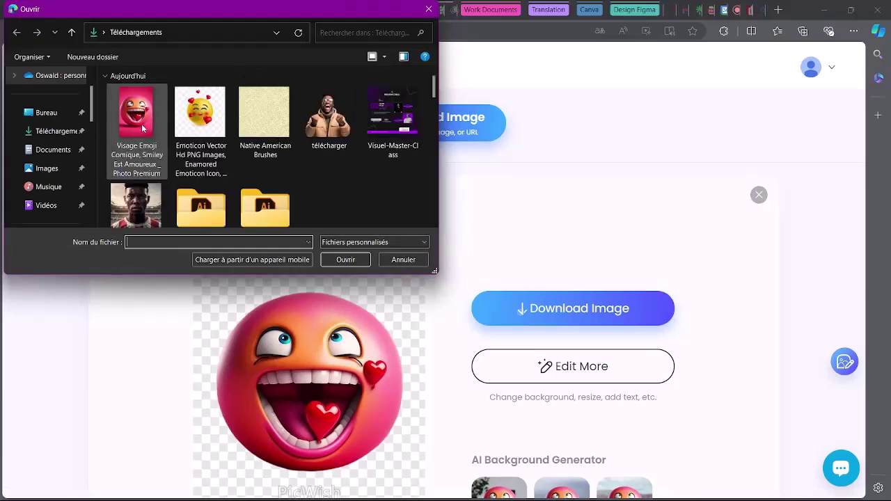
click(202, 110)
click(345, 259)
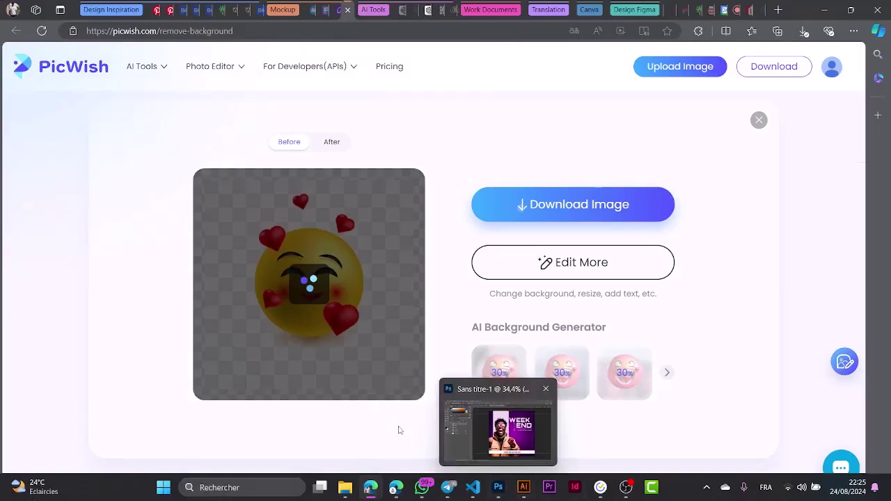
Switch back to Photoshop, open the Téléchargements folder over it and permanently delete the original laughing emoji JPEG
click(498, 493)
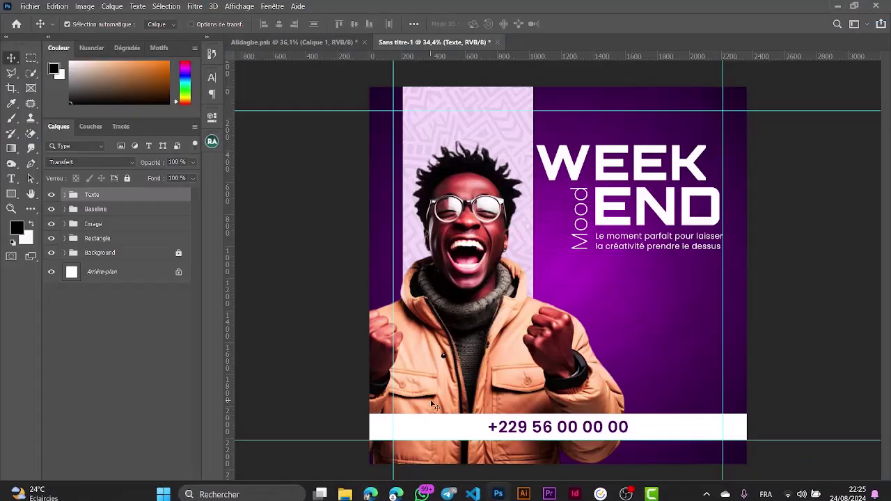
click(321, 418)
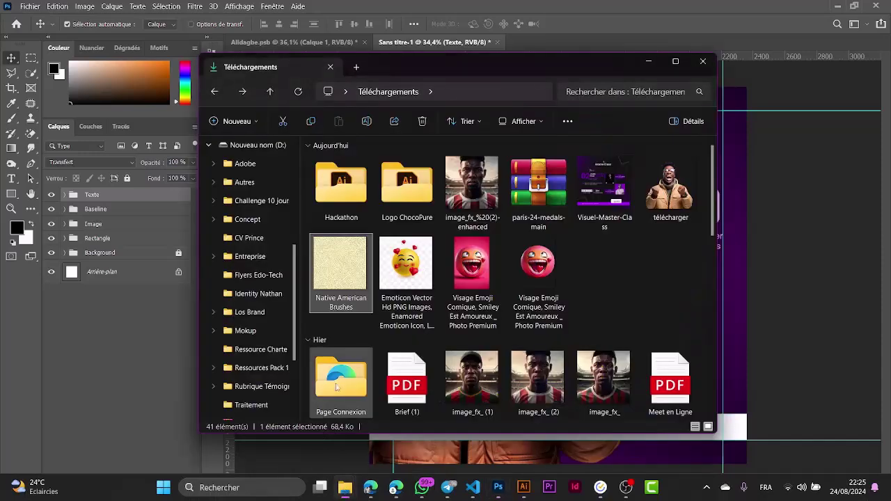
click(449, 277)
key(Delete)
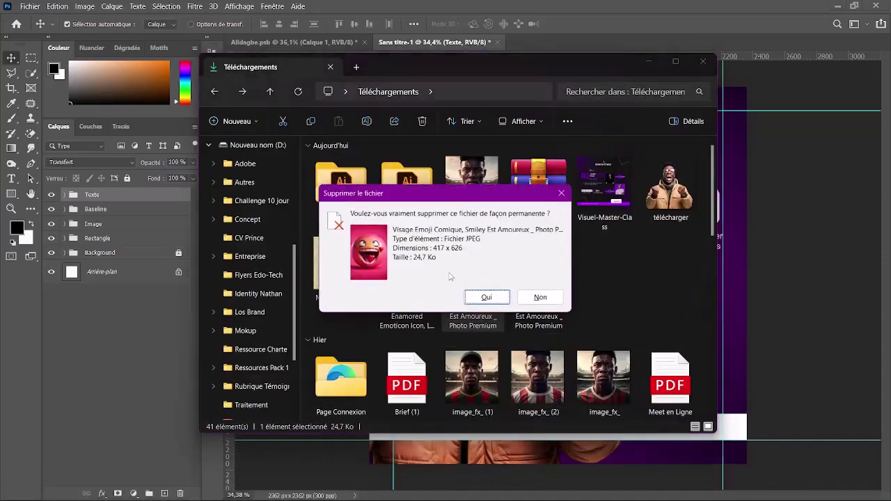
key(Return)
Place the cut-out laughing emoji PNG into the poster and rename its layer "1"
drag(449, 276, 730, 317)
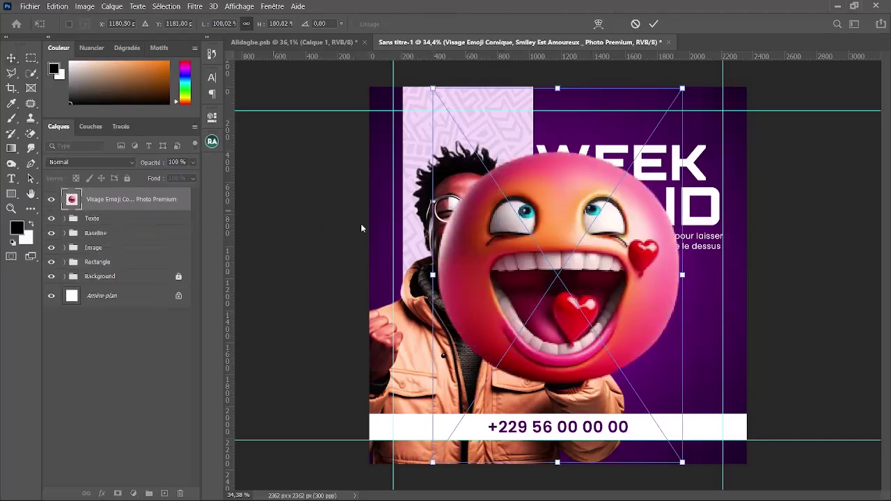
key(Return)
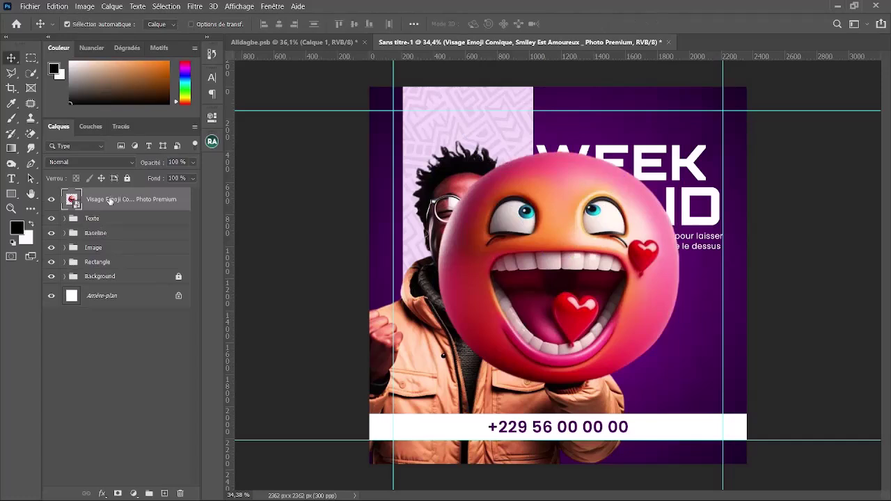
double_click(110, 199)
key(BackSpace)
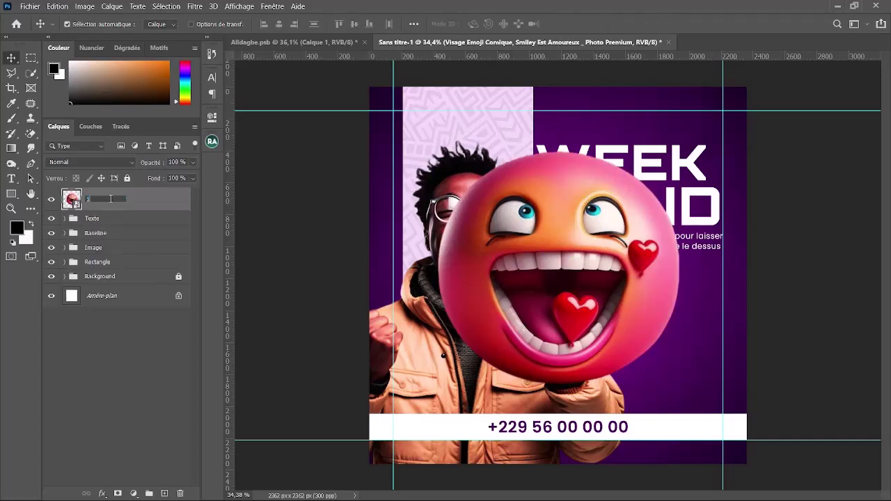
key(Return)
Shrink the laughing emoji to a small icon and position it below the tagline on the purple background
drag(578, 280, 629, 322)
key(ctrl+t)
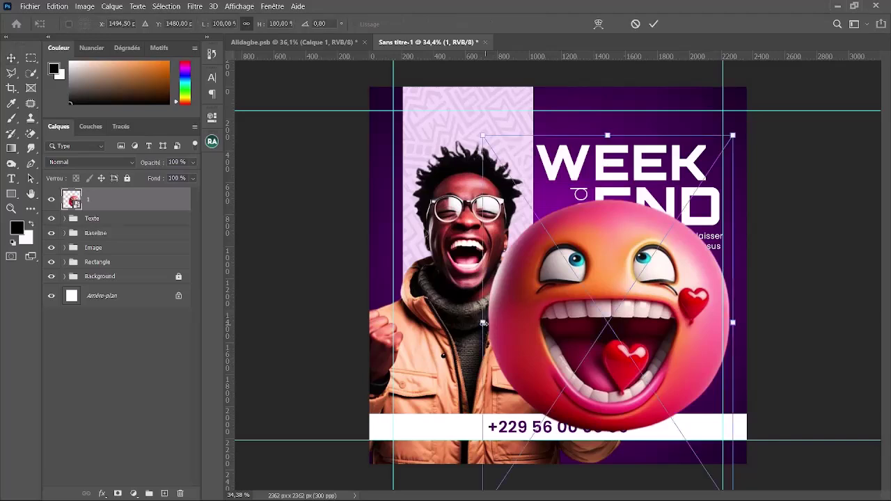
drag(482, 323, 667, 322)
key(Return)
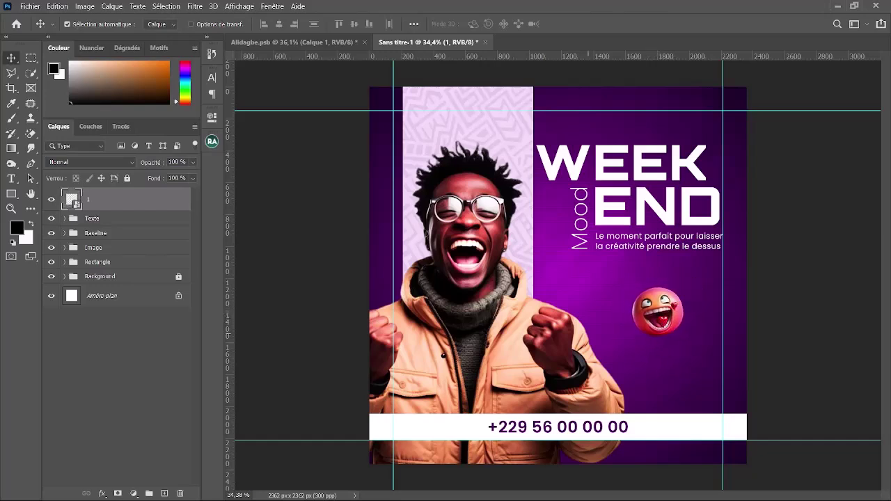
Switch to PicWish and download the background-free yellow heart emoji as a free PNG image
mouse_move(370, 488)
click(401, 448)
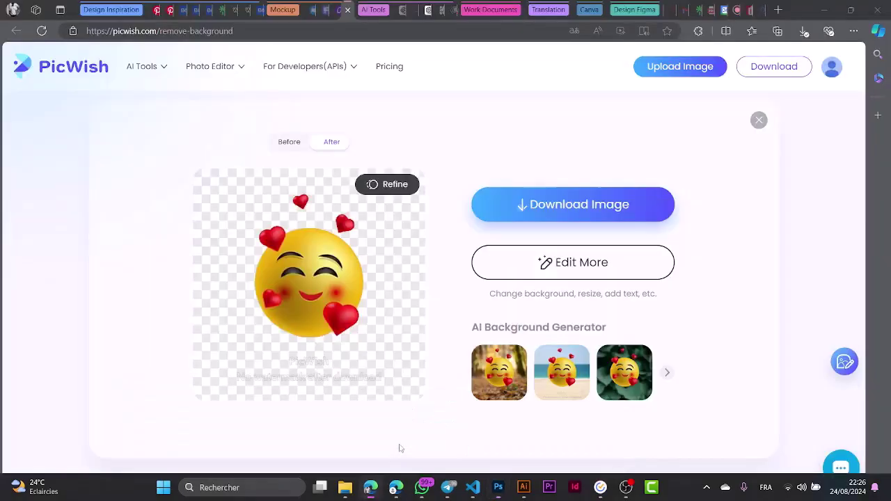
mouse_move(550, 209)
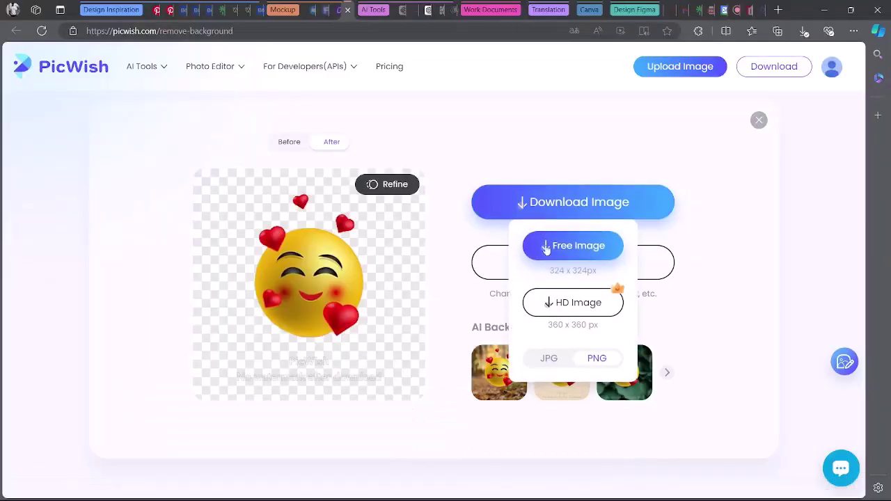
click(546, 249)
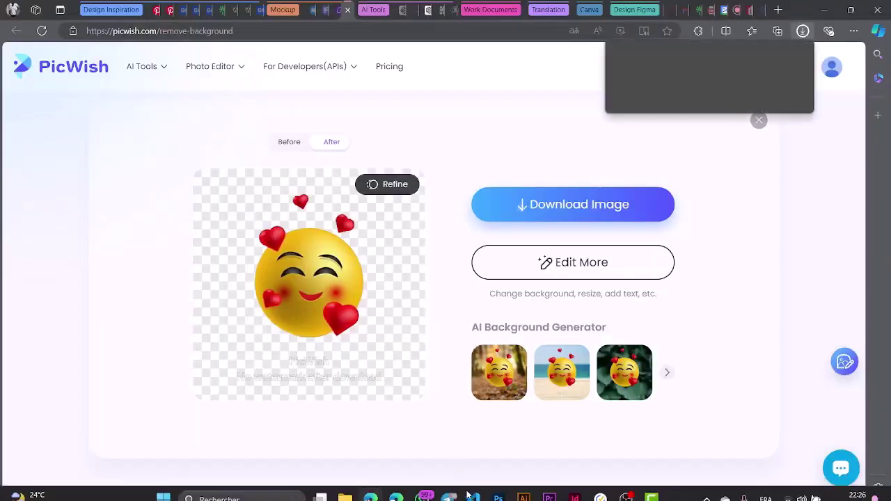
Return to Photoshop, open the Téléchargements folder over it and permanently delete the original yellow emoticon file with the checkered background
click(498, 487)
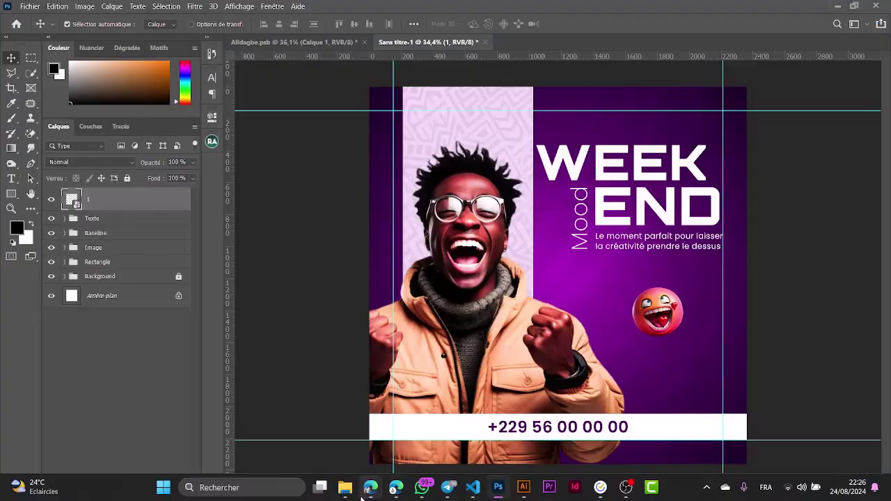
mouse_move(356, 498)
click(298, 426)
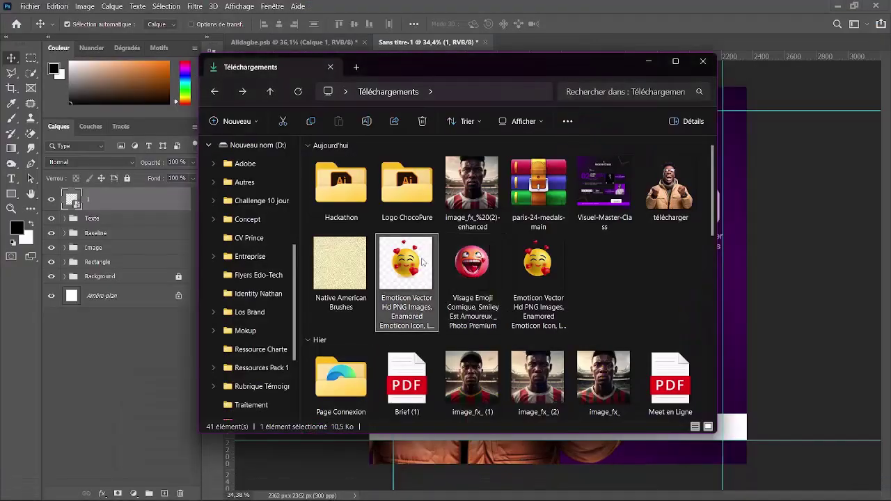
key(shift+Delete)
key(Return)
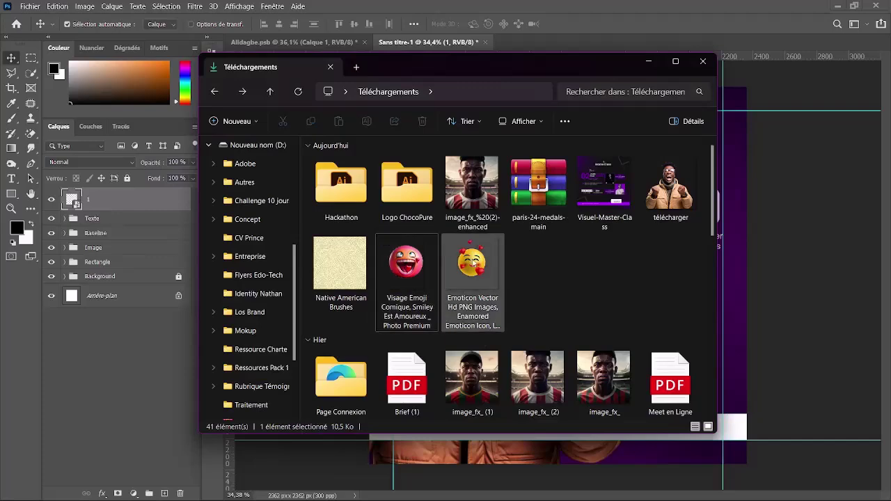
Place the cut-out yellow emoji PNG, scale it to about 307 × 405 px and position it left of the laughing emoji
drag(752, 317, 750, 314)
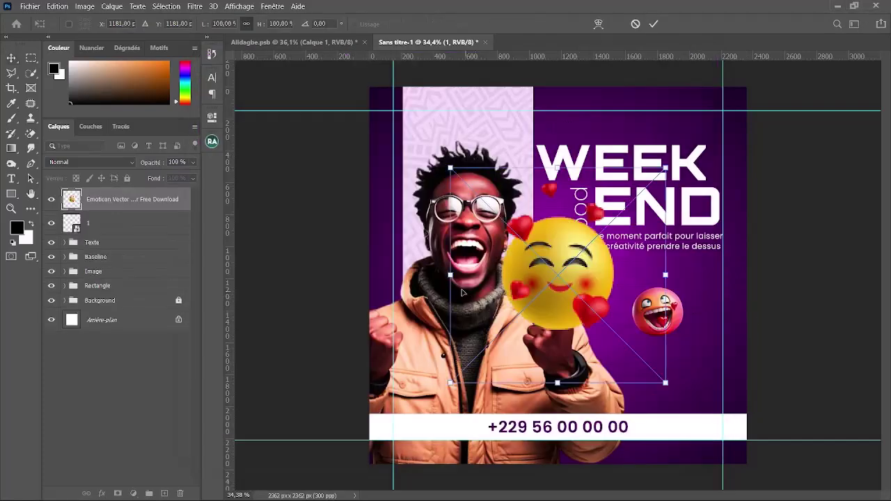
drag(449, 274, 553, 275)
drag(644, 284, 616, 298)
key(Return)
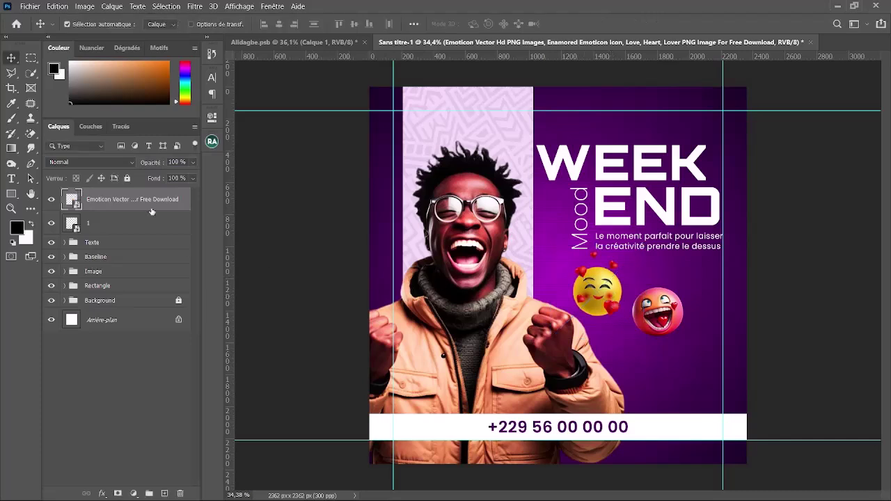
Try colorizing the yellow emoji with a clipped Hue/Saturation adjustment at hue 302 and saturation 100, and delete that adjustment layer
click(134, 493)
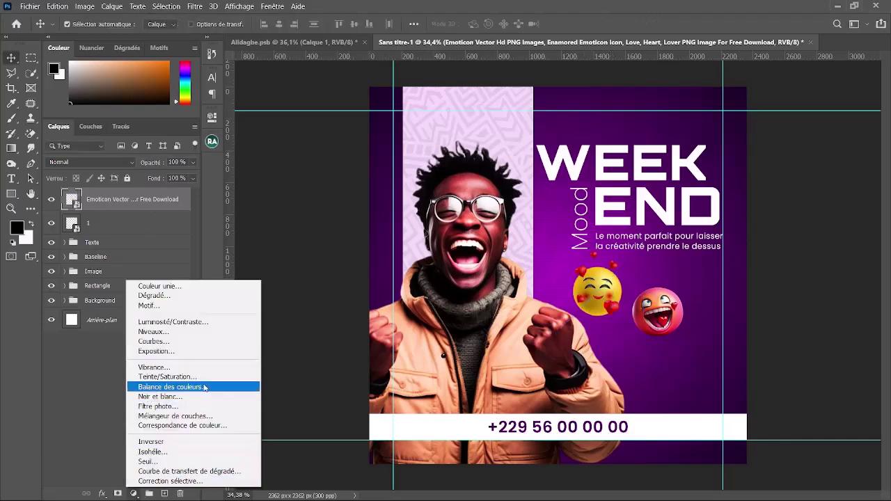
click(203, 376)
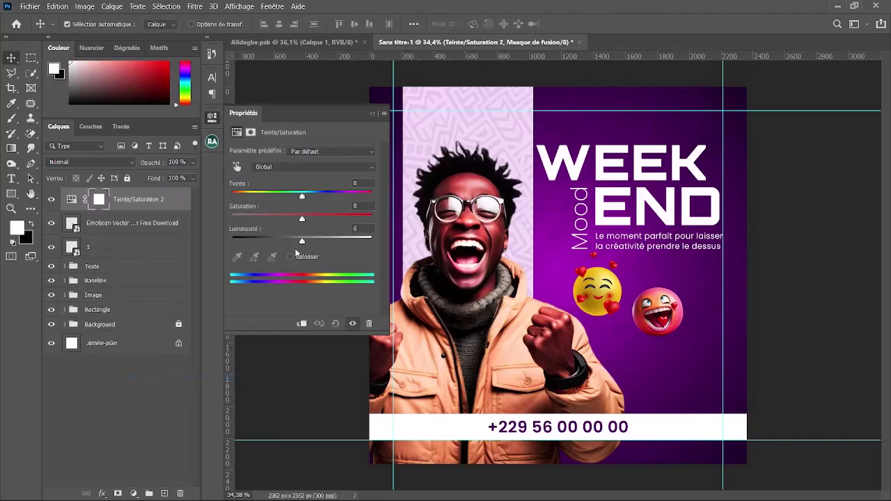
click(291, 257)
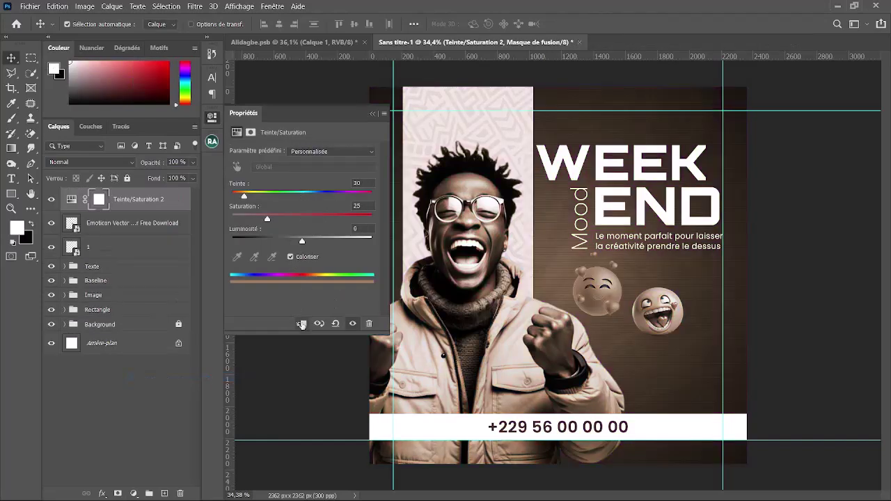
click(302, 324)
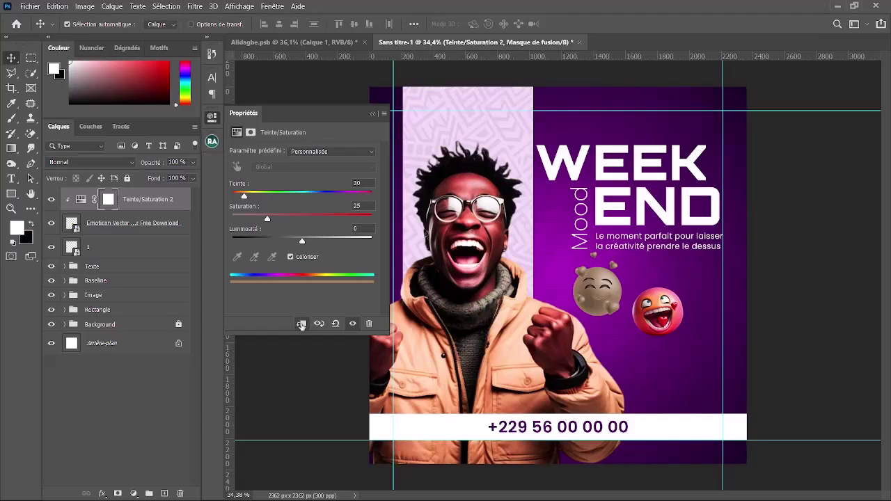
click(302, 324)
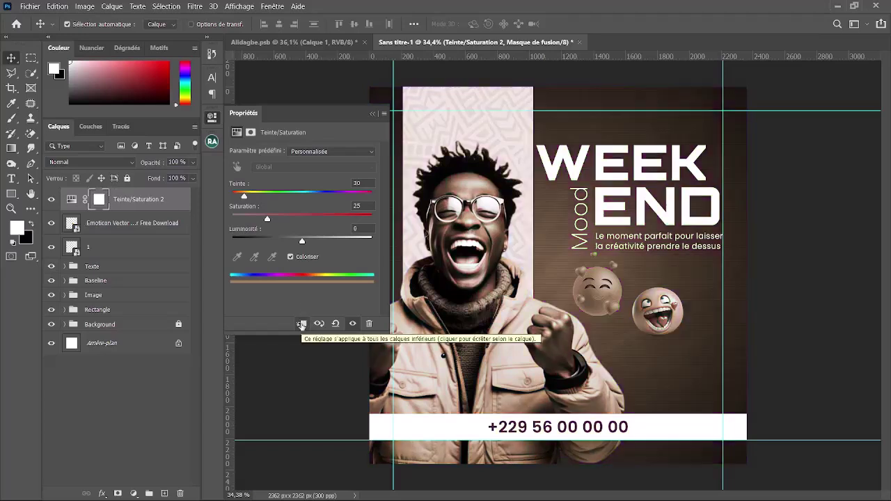
click(302, 323)
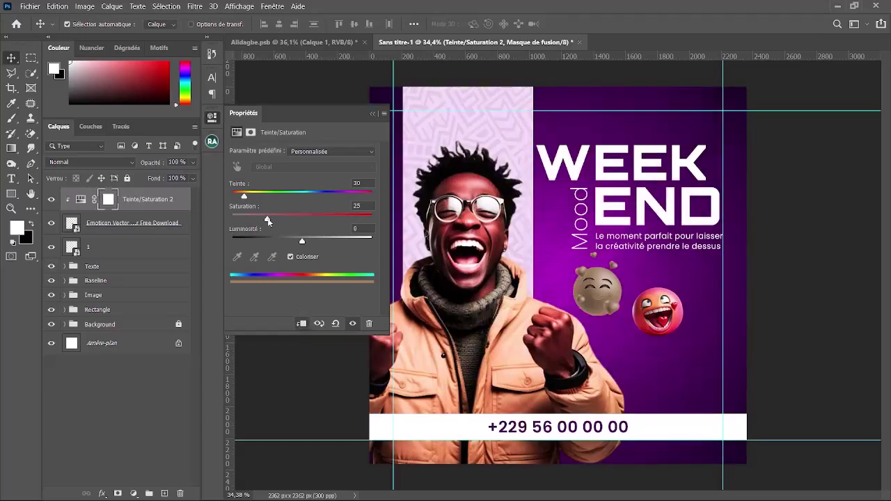
drag(268, 220, 385, 223)
drag(242, 196, 350, 196)
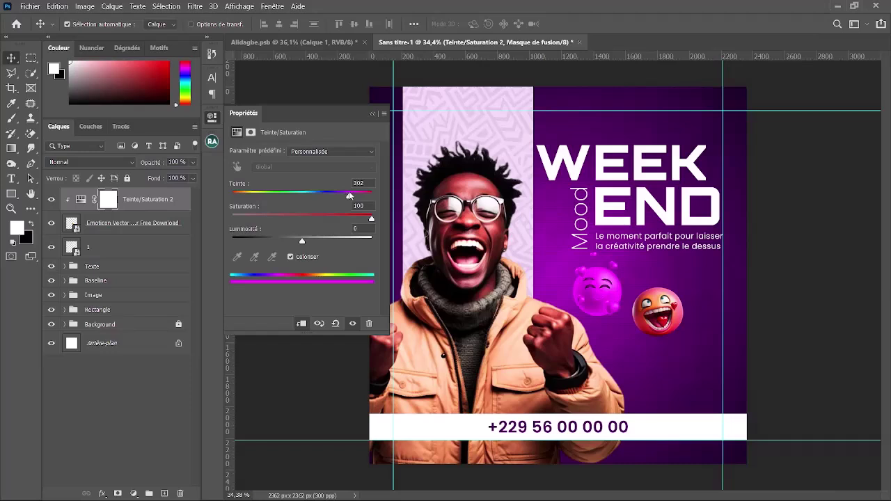
click(369, 324)
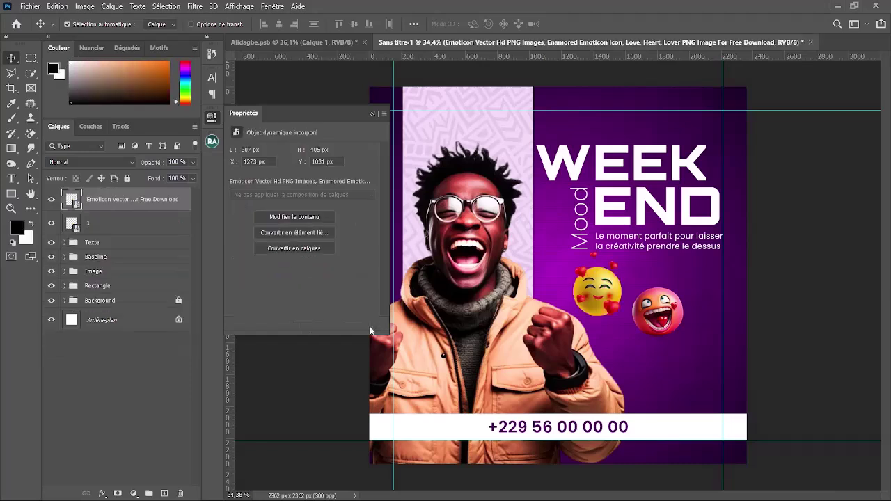
click(372, 113)
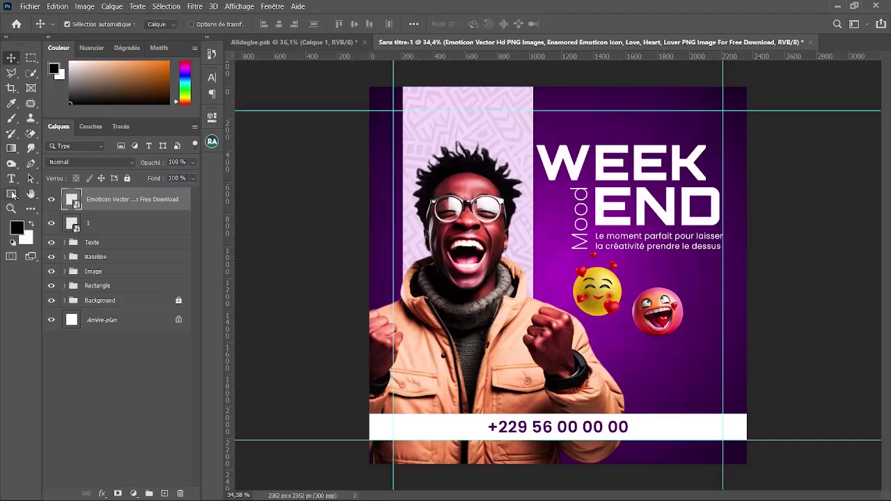
Draw a rectangle of about 509 × 534 px over the yellow emoji and fill it with the recently used bright purple
click(11, 195)
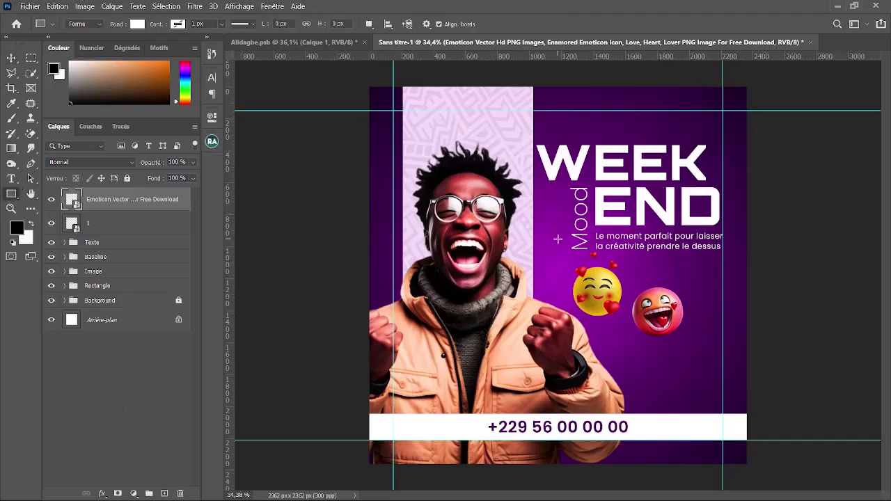
drag(557, 239, 638, 324)
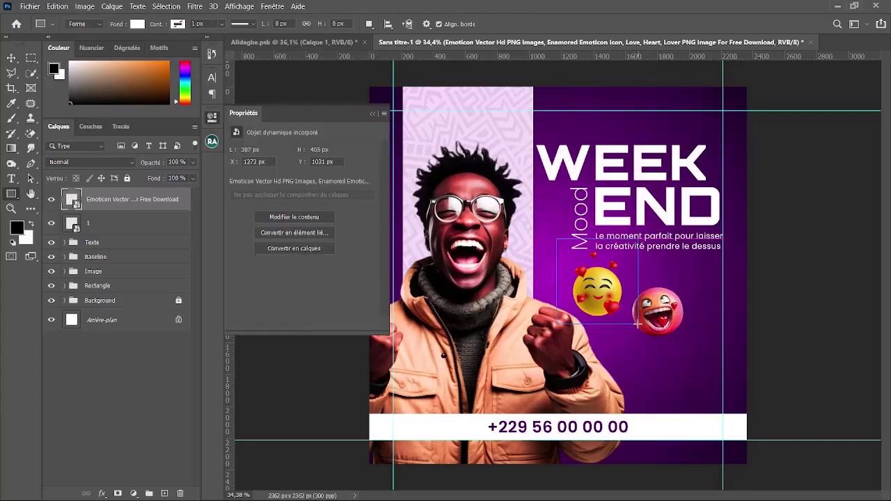
click(237, 186)
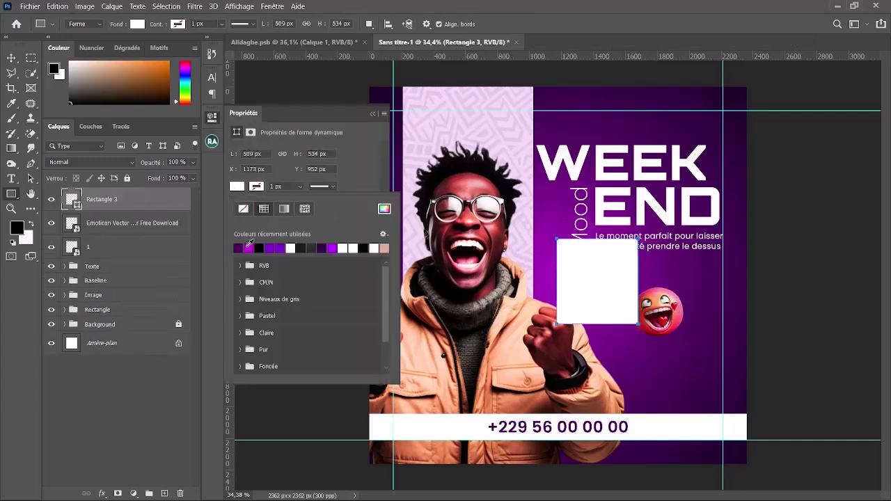
click(249, 246)
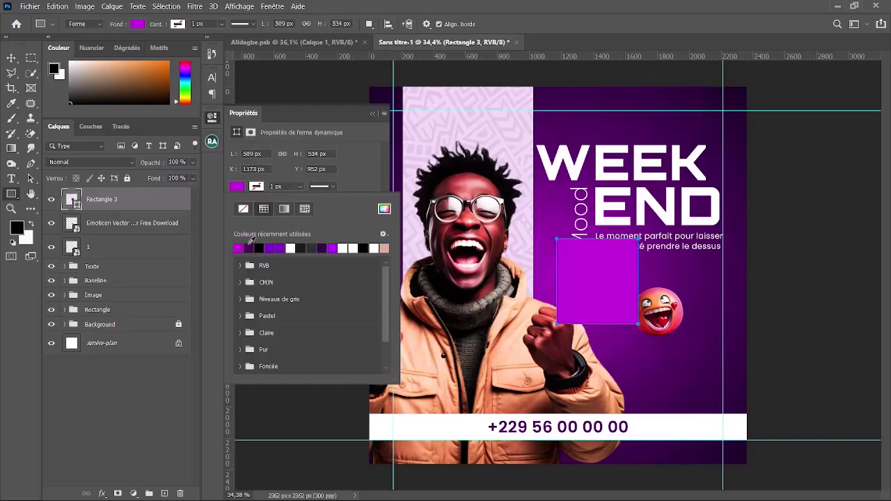
click(376, 114)
click(376, 114)
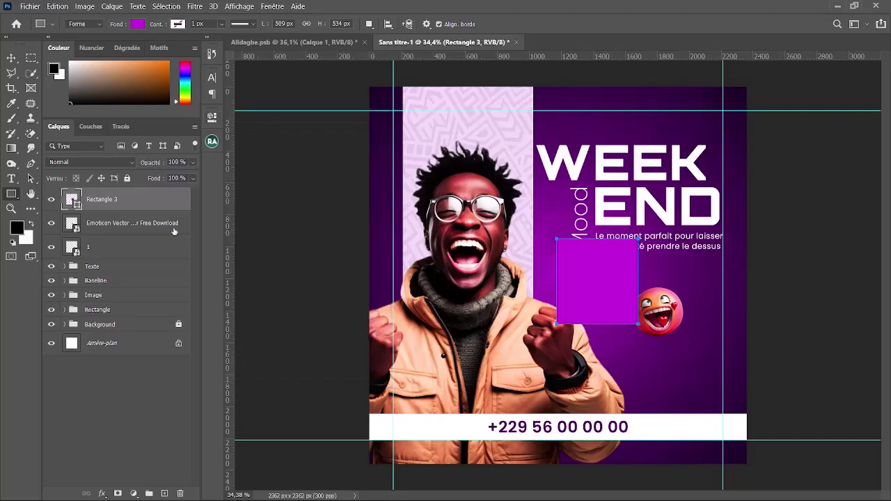
Clip the purple rectangle to the yellow emoji, set its blend mode to Teinte, and merge the two layers
alt+click(179, 211)
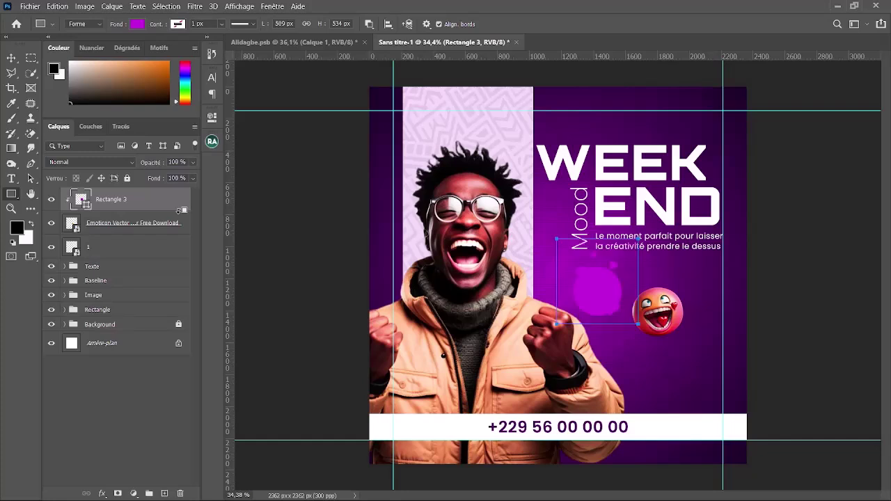
click(78, 163)
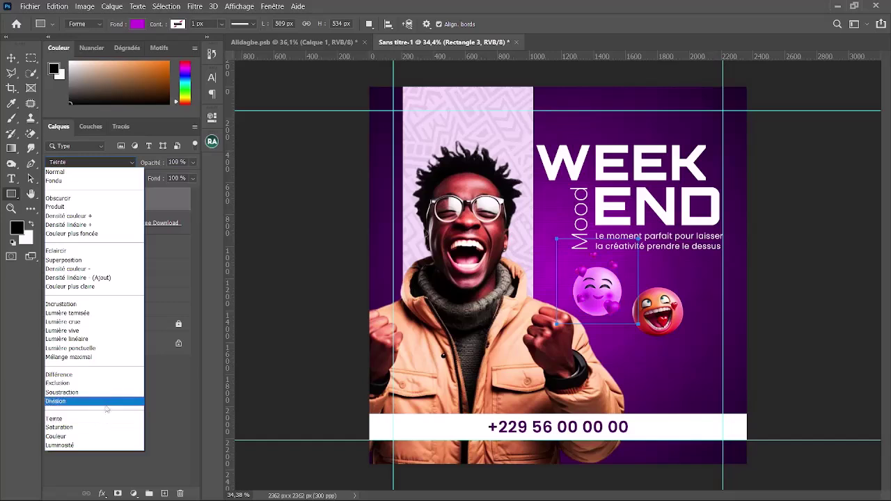
click(103, 420)
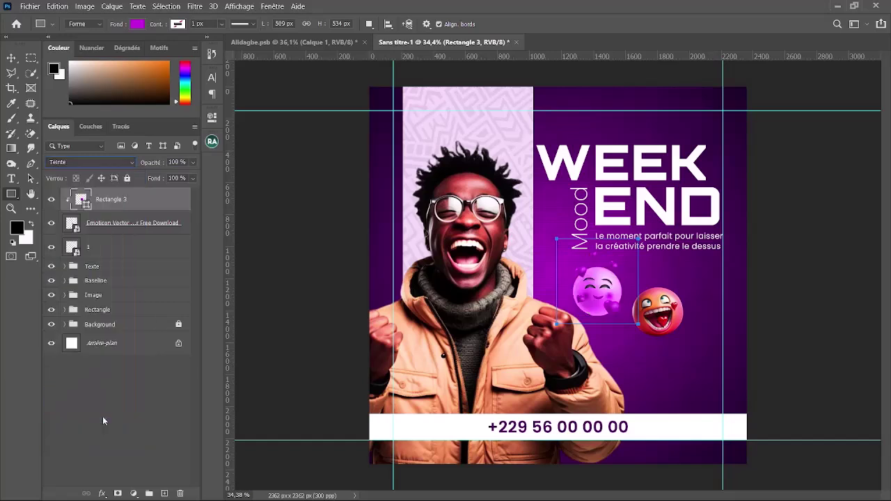
shift+click(172, 228)
key(ctrl+e)
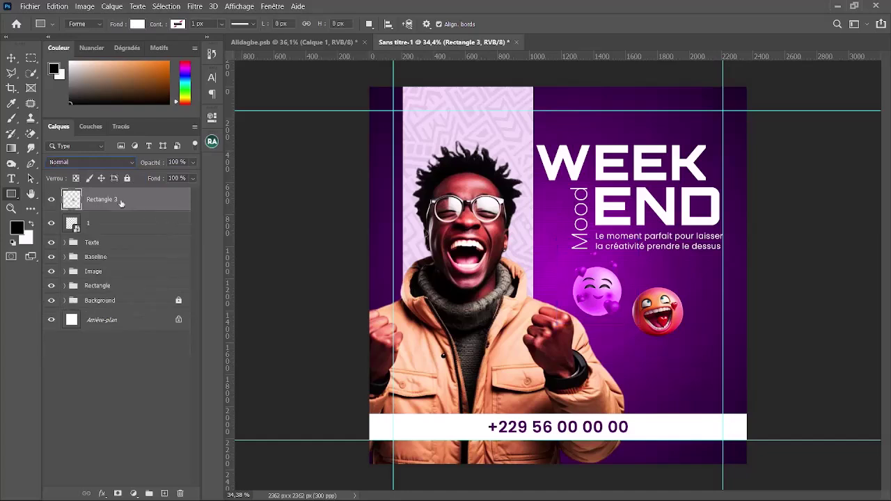
Shrink the purple emoji, rotate it about 25°, and place it between the K of WEEK and the D of END
click(11, 57)
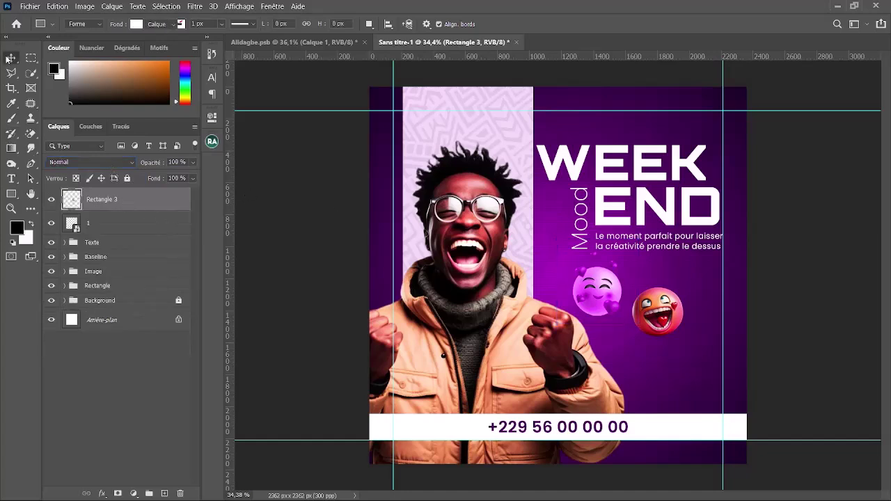
drag(598, 290, 735, 131)
key(ctrl+t)
scroll(744, 124, up, 5)
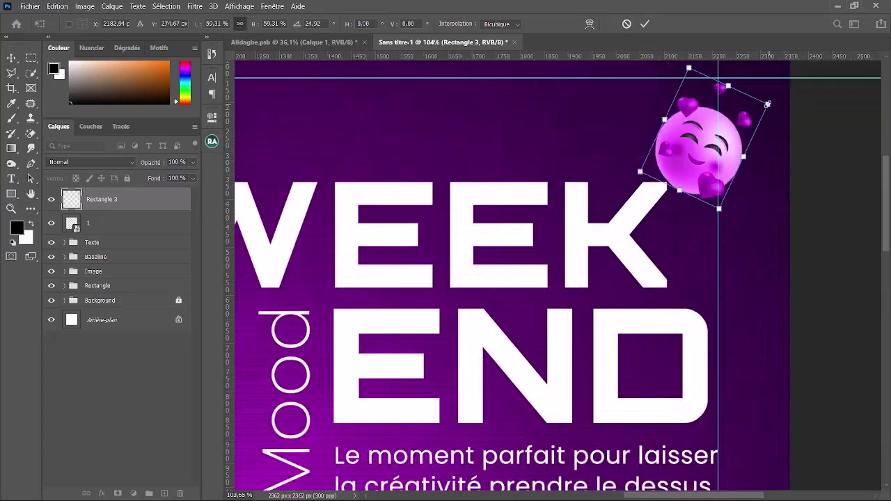
drag(767, 104, 672, 296)
key(Return)
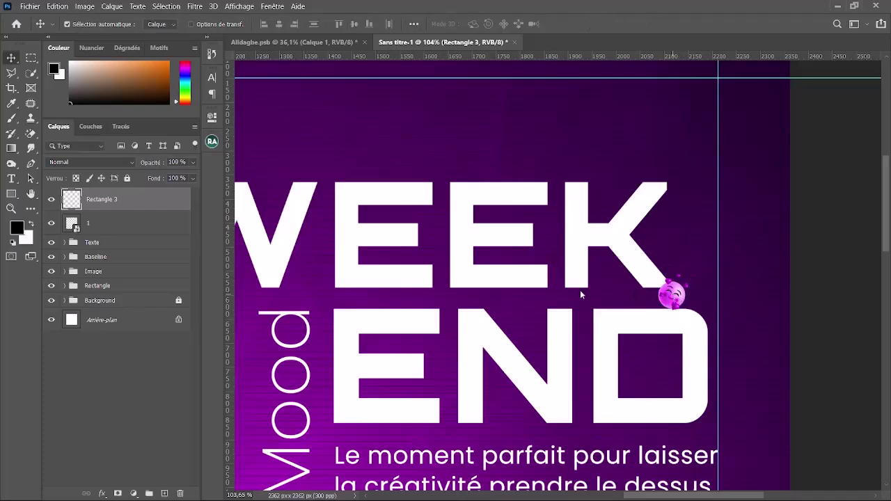
Apply a Gaussian blur with a radius of 1.6 pixels to the small purple emoji
click(195, 7)
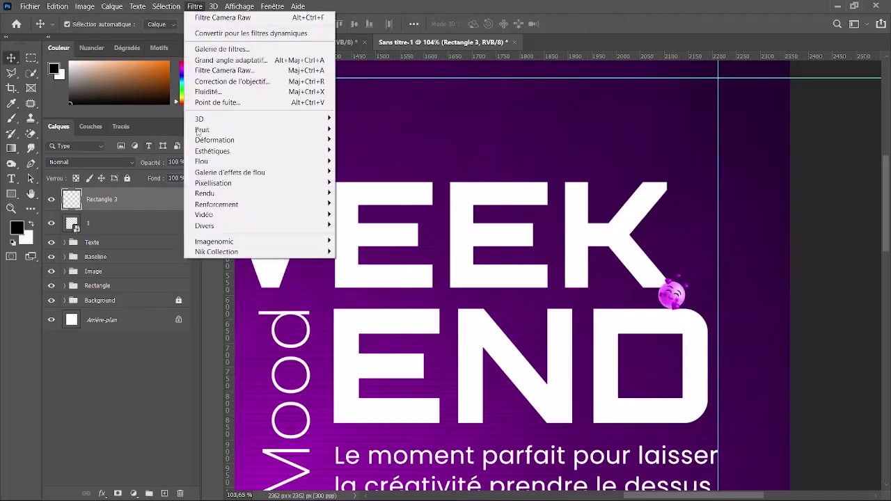
mouse_move(292, 162)
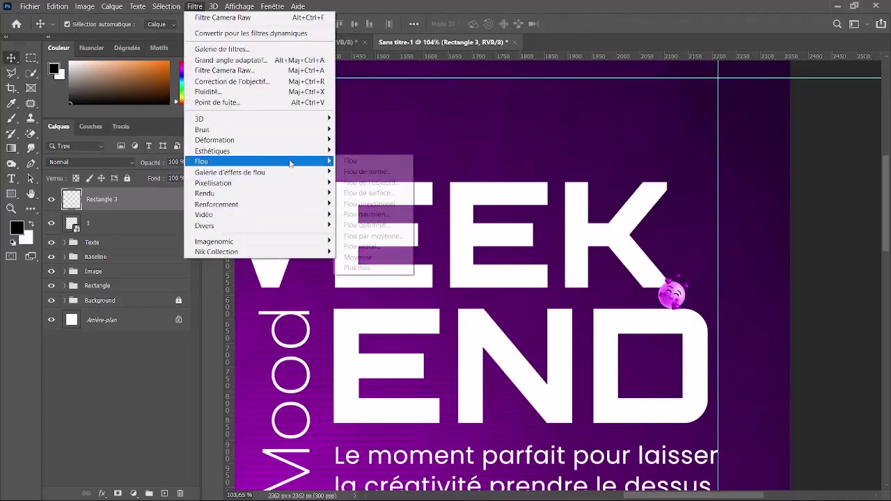
click(376, 214)
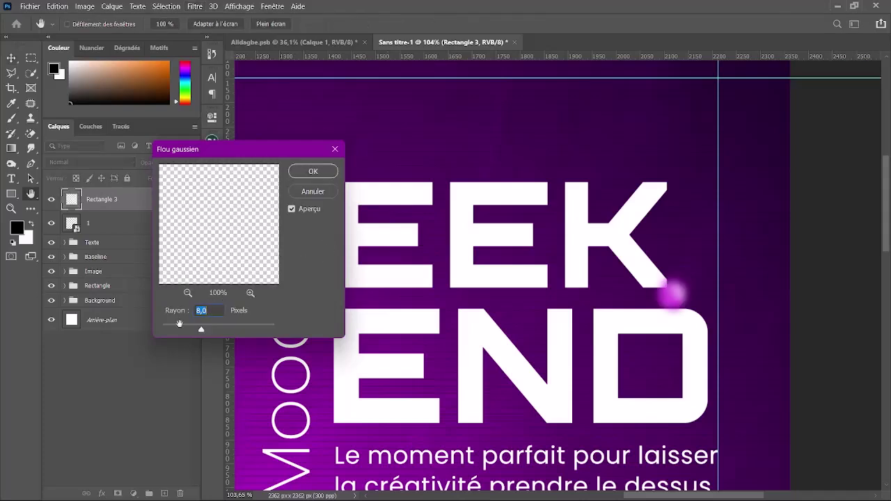
drag(178, 327, 172, 327)
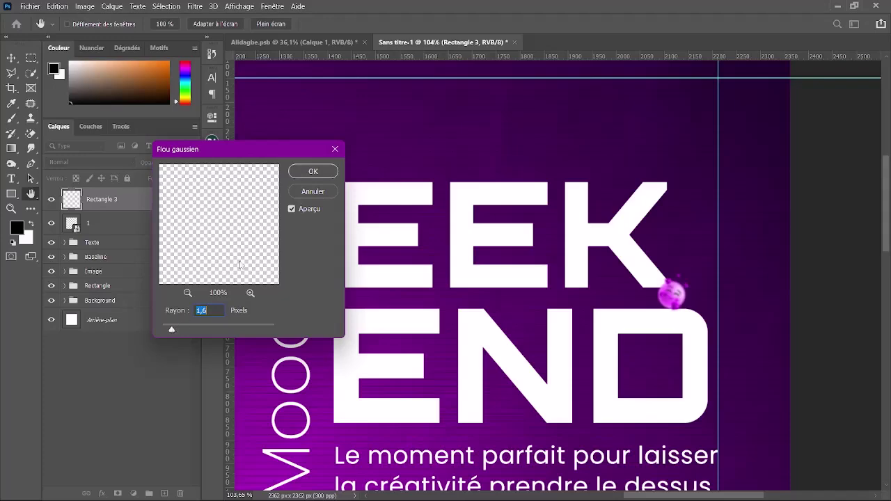
click(313, 172)
Move the laughing emoji beside the man's raised fist, just below the tagline
scroll(578, 251, down, 6)
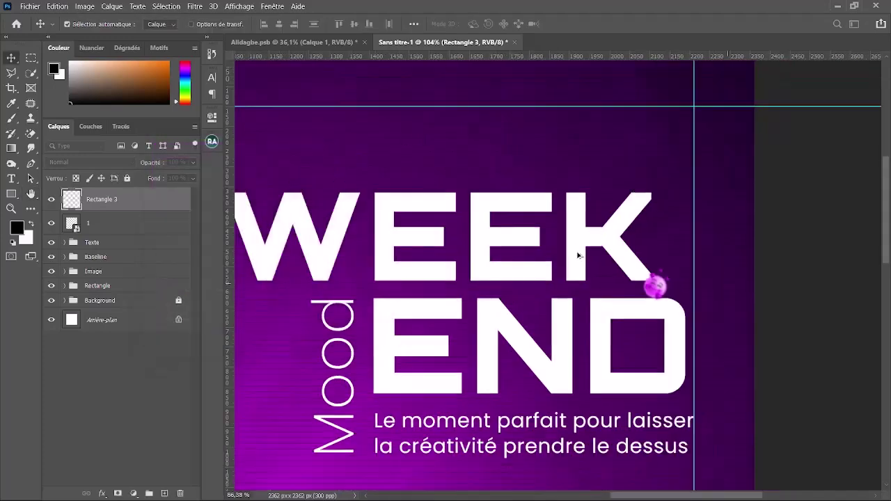
scroll(578, 300, down, 2)
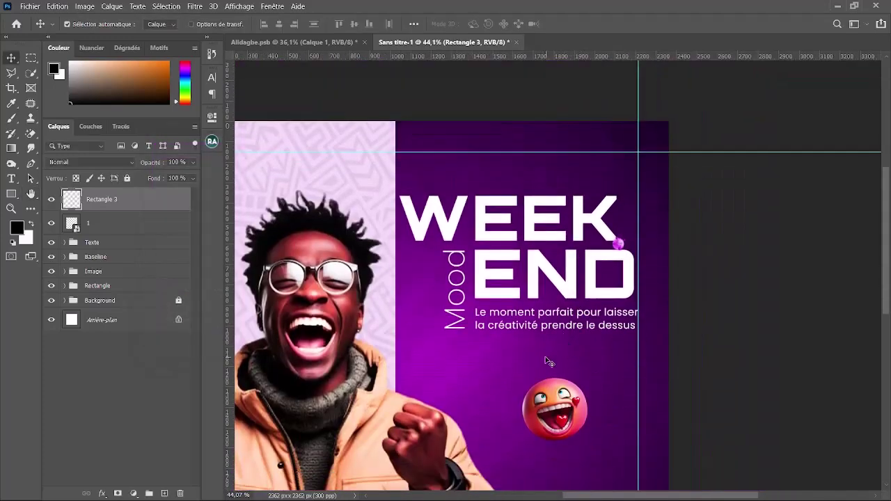
scroll(546, 355, down, 3)
scroll(546, 351, down, 2)
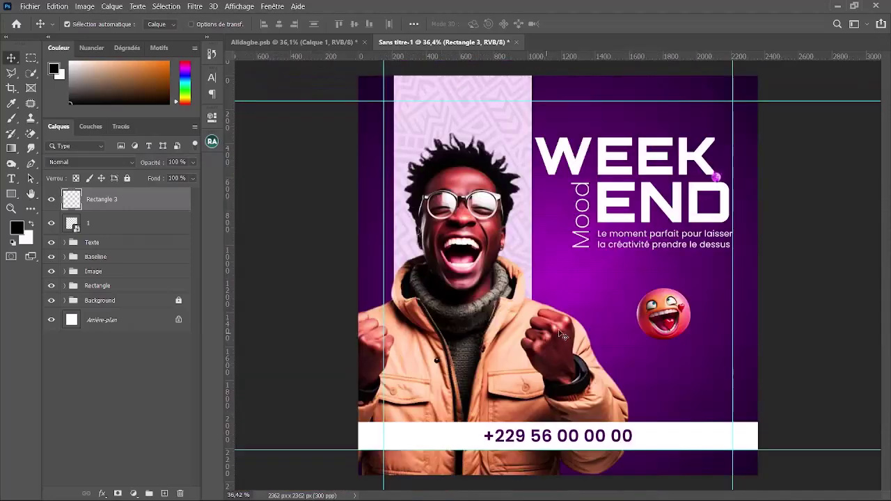
click(671, 320)
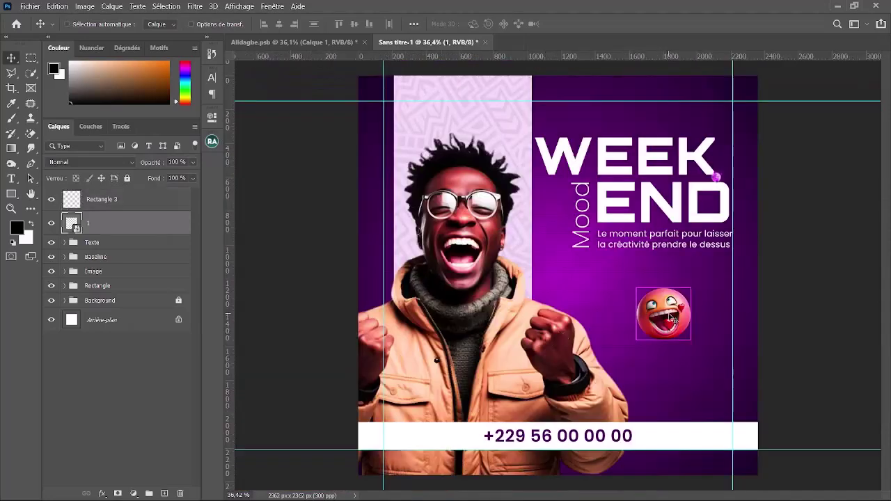
key(ctrl+t)
key(Return)
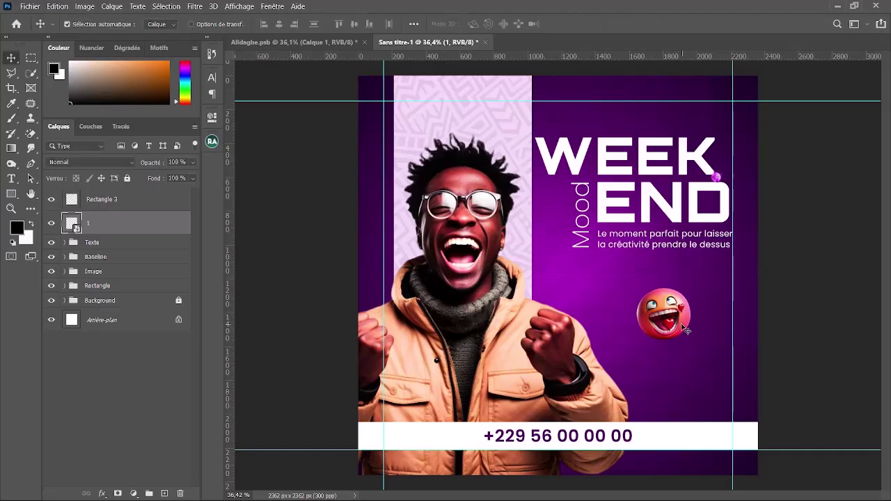
drag(674, 321, 603, 309)
scroll(673, 333, down, 2)
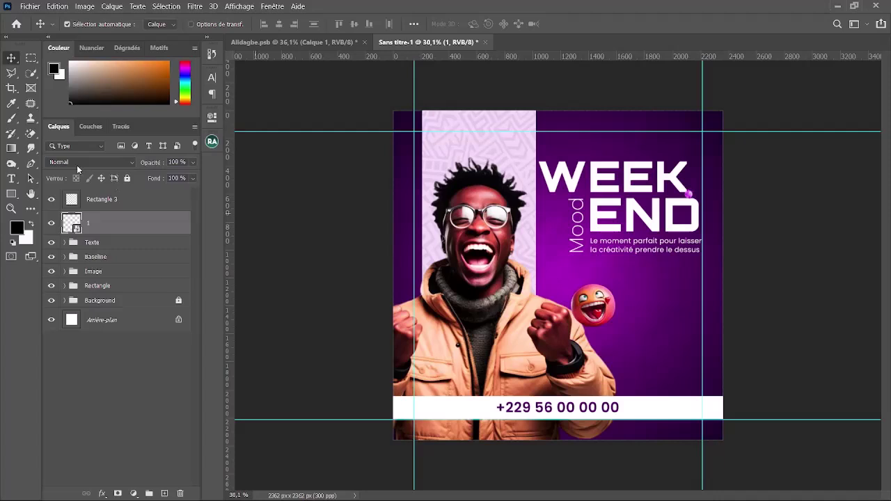
Apply a directional blur to the laughing emoji with an angle of 54° and a distance of 26 pixels
click(195, 6)
mouse_move(294, 161)
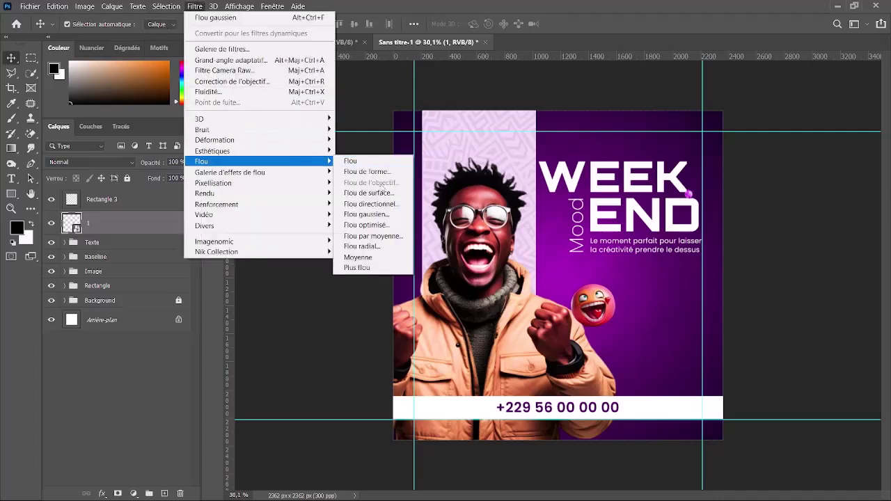
click(386, 201)
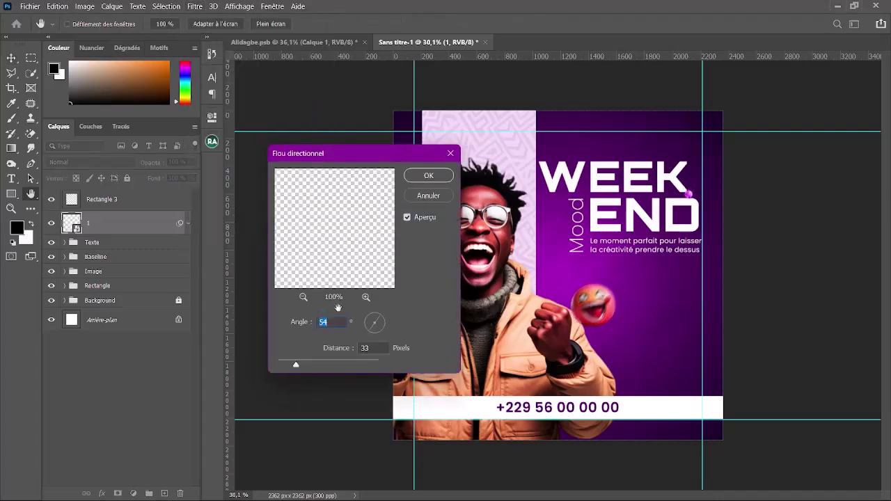
click(300, 363)
click(292, 364)
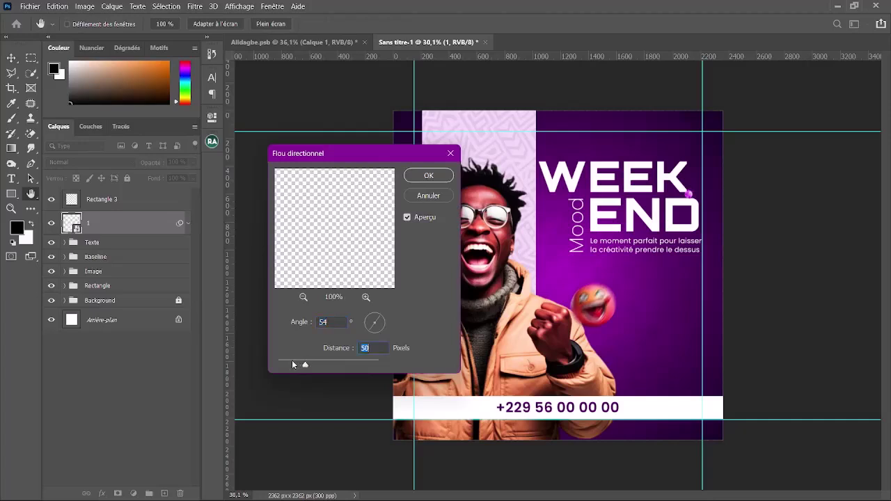
click(292, 363)
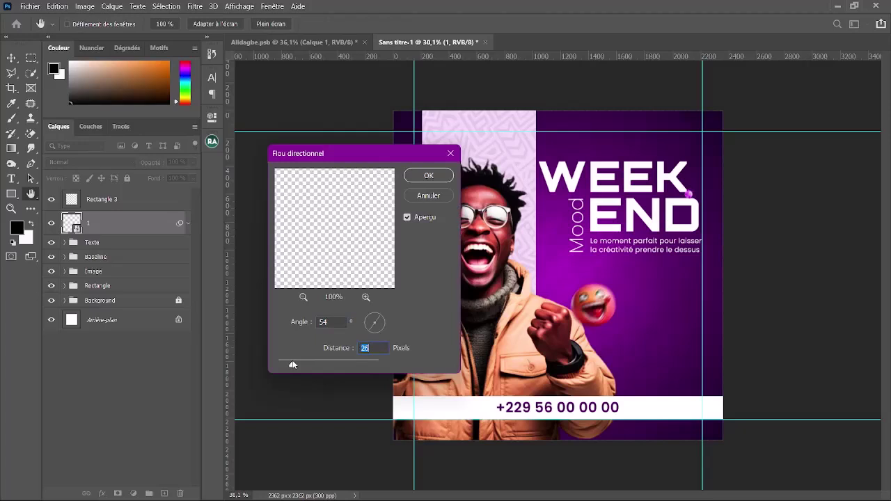
click(420, 176)
Add a slight Gaussian blur smart filter to the laughing emoji on top of its directional blur
click(195, 6)
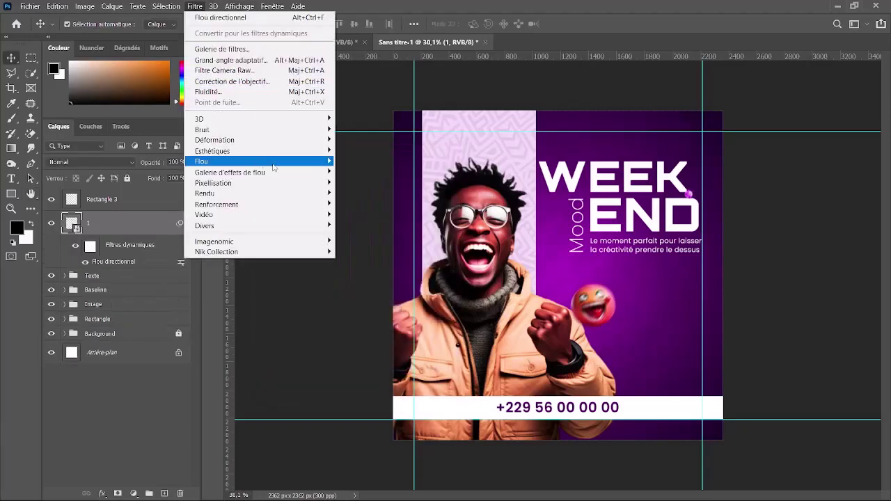
mouse_move(208, 161)
click(346, 211)
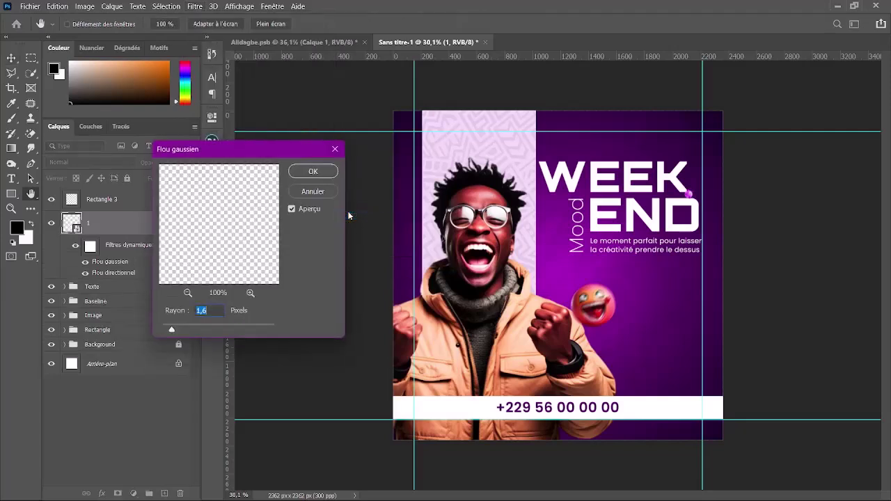
drag(177, 331, 176, 330)
click(181, 329)
click(326, 174)
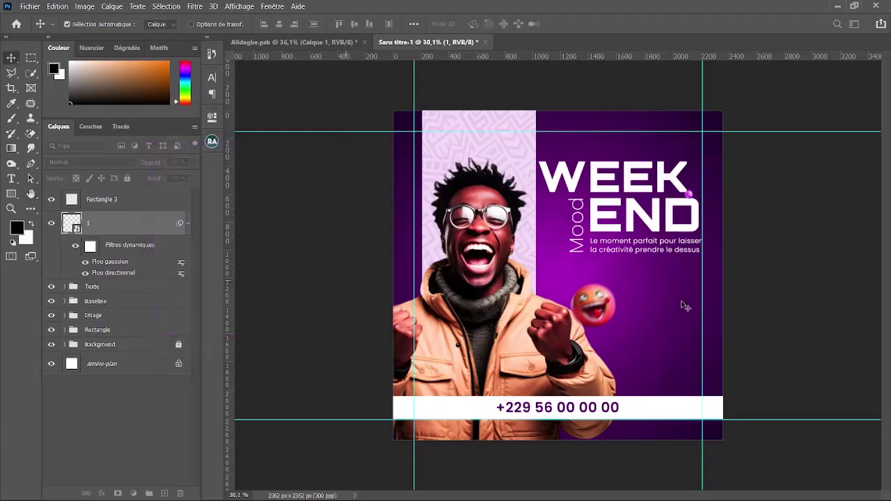
Scale the blurred laughing emoji down to roughly half its size and set it right against the raised fist
key(ctrl+t)
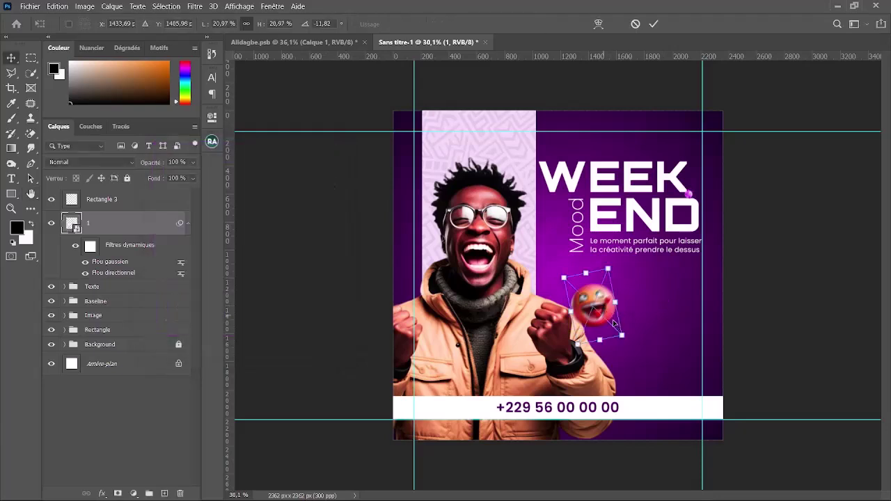
drag(622, 335, 617, 317)
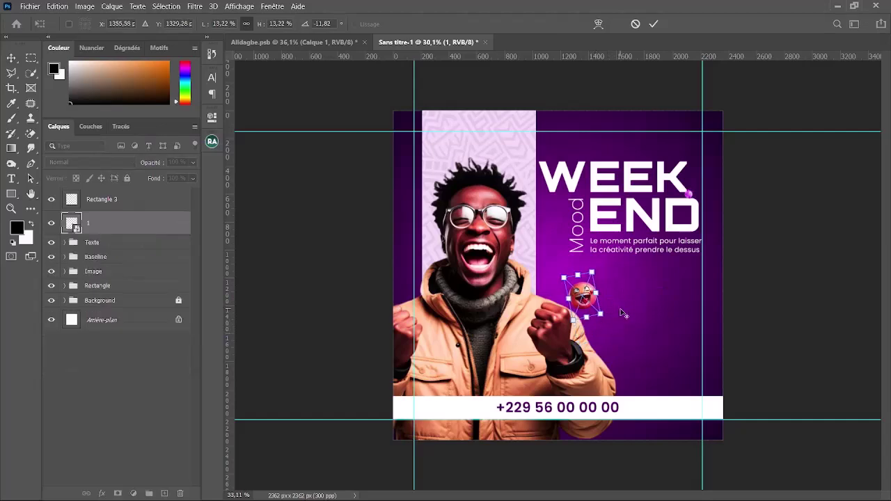
scroll(620, 316, up, 2)
scroll(616, 317, up, 2)
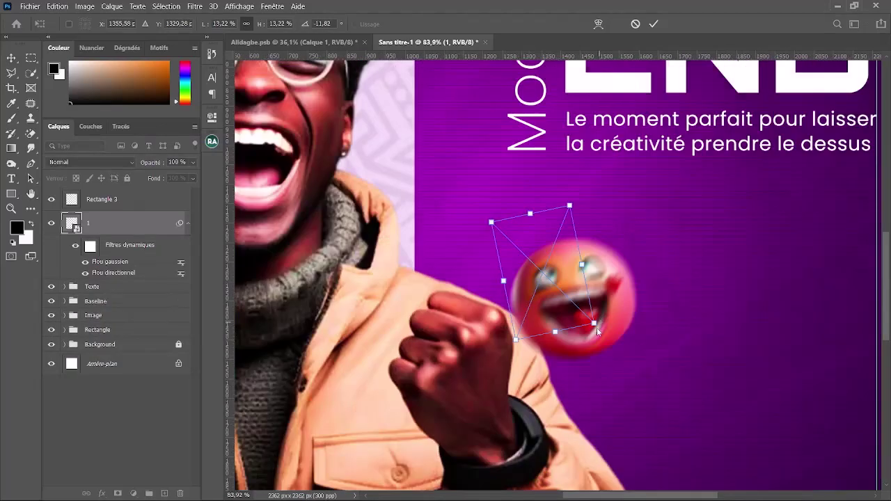
drag(594, 325, 571, 301)
drag(547, 266, 556, 319)
key(Return)
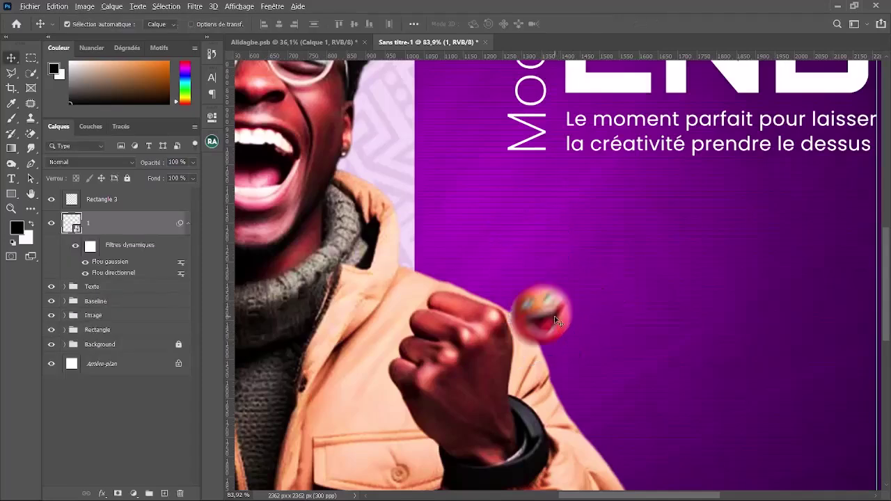
Duplicate the laughing emoji twice, placing one copy below the tagline and another just above the white phone-number band
scroll(556, 320, down, 2)
scroll(556, 319, down, 1)
drag(594, 323, 715, 417)
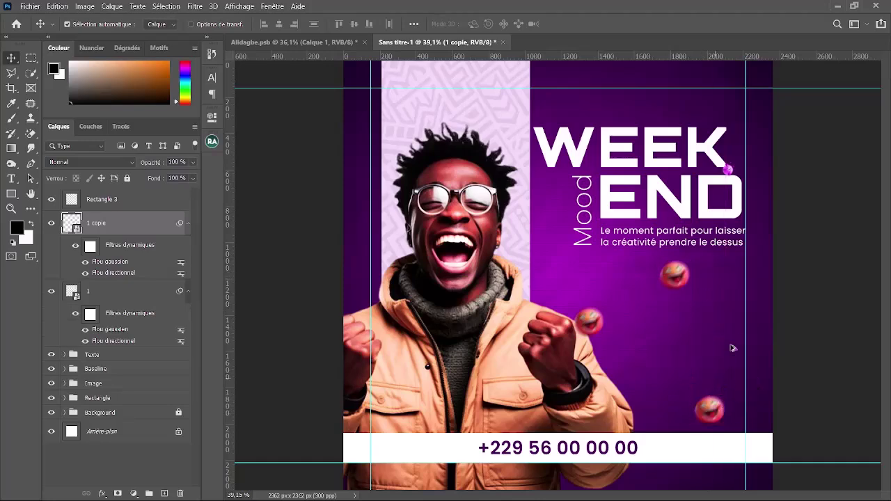
Scale the laughing emoji copy below the tagline down to 4.39 %
scroll(758, 249, up, 6)
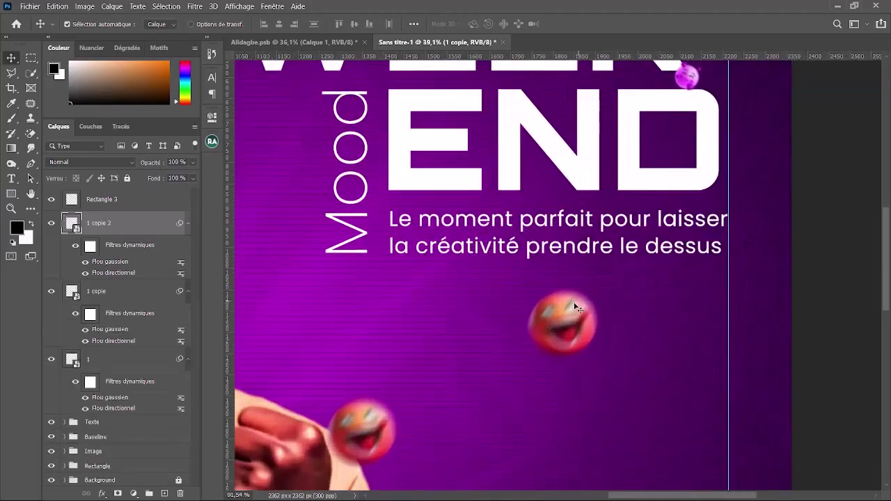
click(569, 320)
key(ctrl+t)
drag(526, 363, 567, 315)
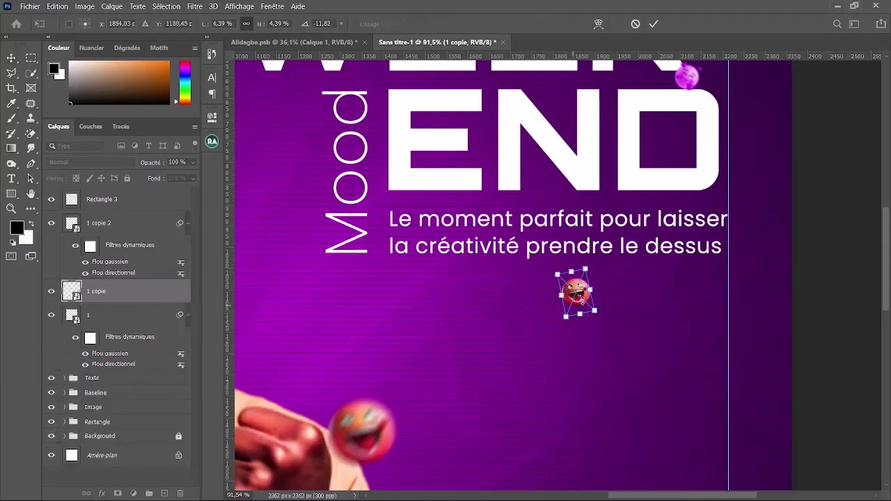
key(Return)
Hide the directional blur on the smallest emoji copy and move it onto the patterned strip beside the man's hair
scroll(581, 296, down, 3)
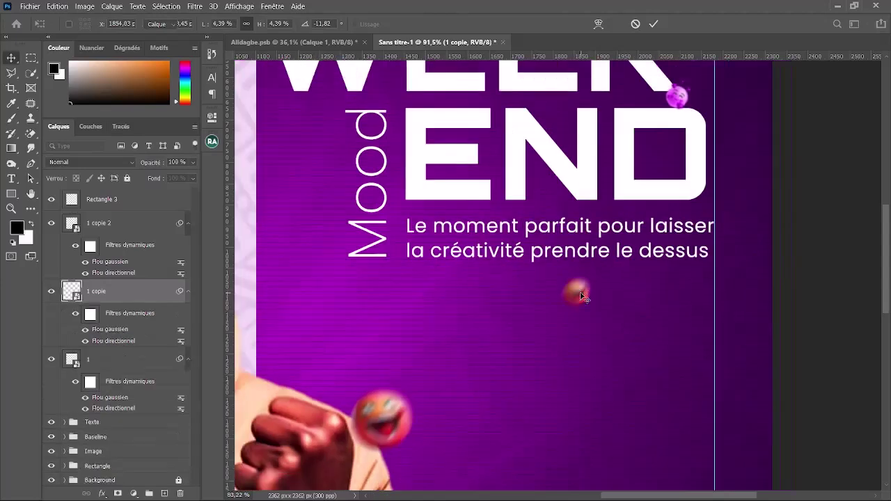
scroll(584, 296, down, 3)
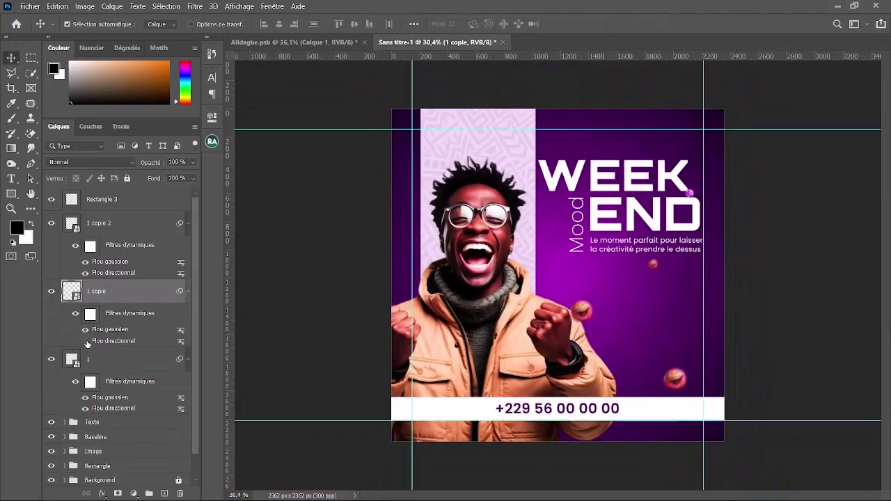
scroll(663, 259, up, 1)
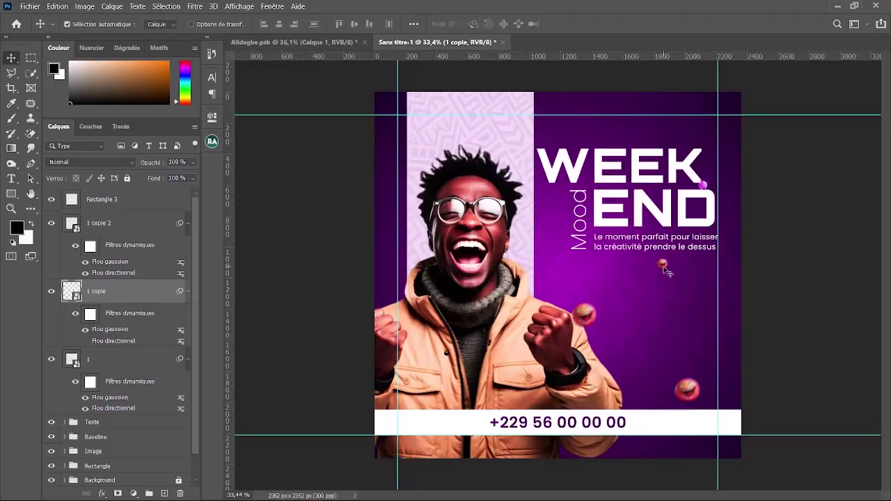
drag(665, 269, 417, 166)
click(864, 403)
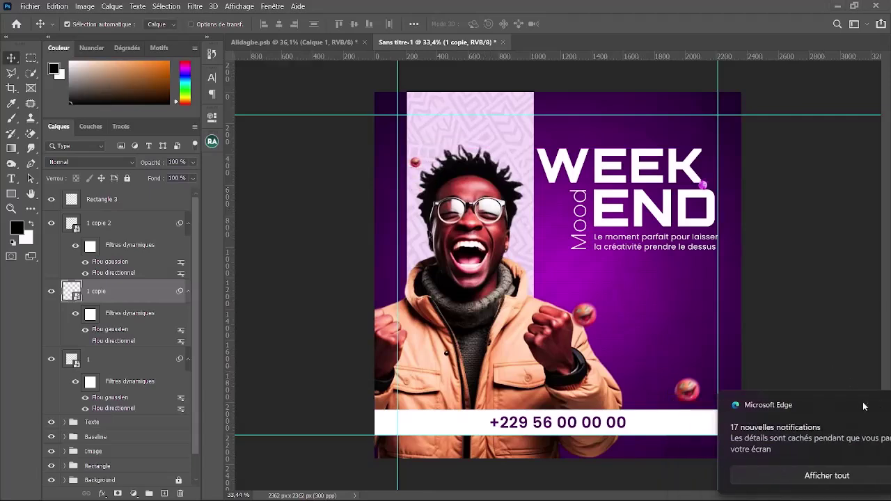
Move the lowest laughing emoji onto the right end of the white phone-number band, overlapping the band's upper edge
drag(687, 387, 714, 411)
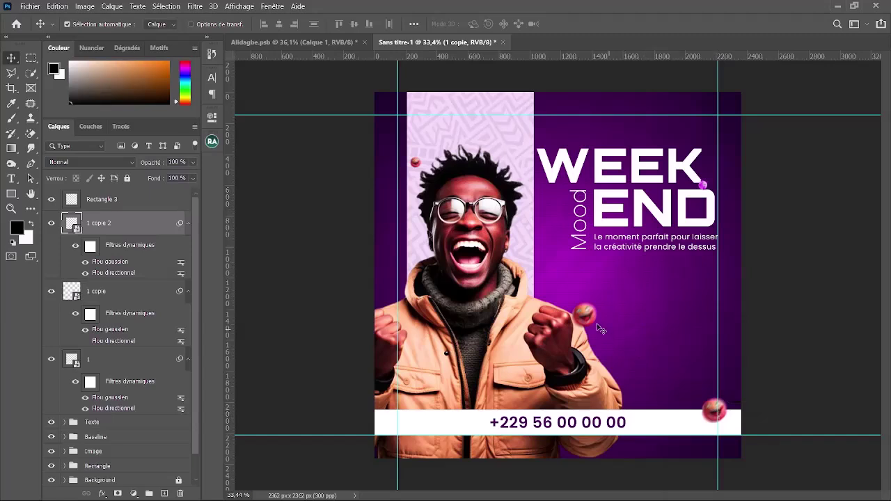
Try a smaller copy of the fist emoji in the empty purple area below the tagline and delete it
drag(583, 314, 662, 317)
scroll(661, 306, up, 3)
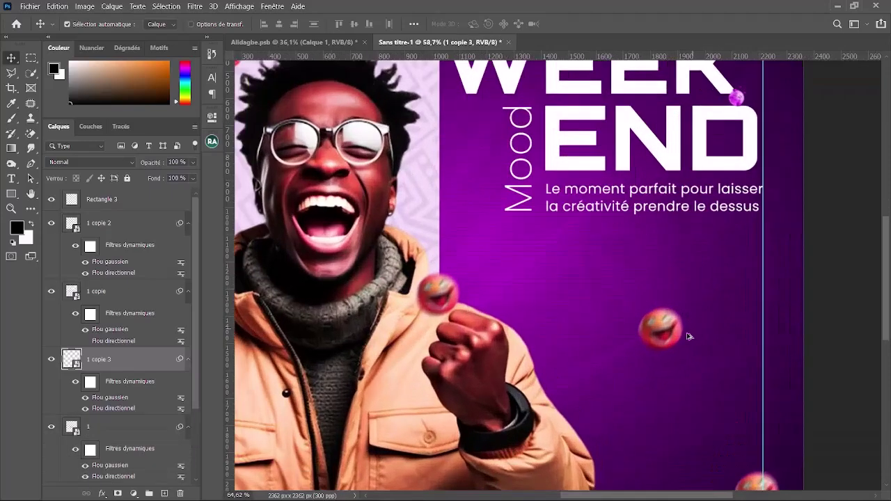
scroll(663, 337, up, 1)
drag(659, 317, 656, 301)
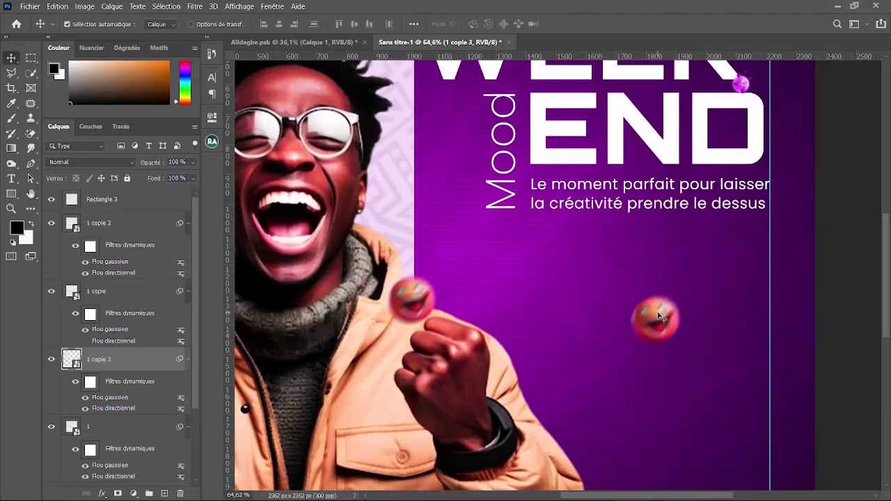
key(ctrl+t)
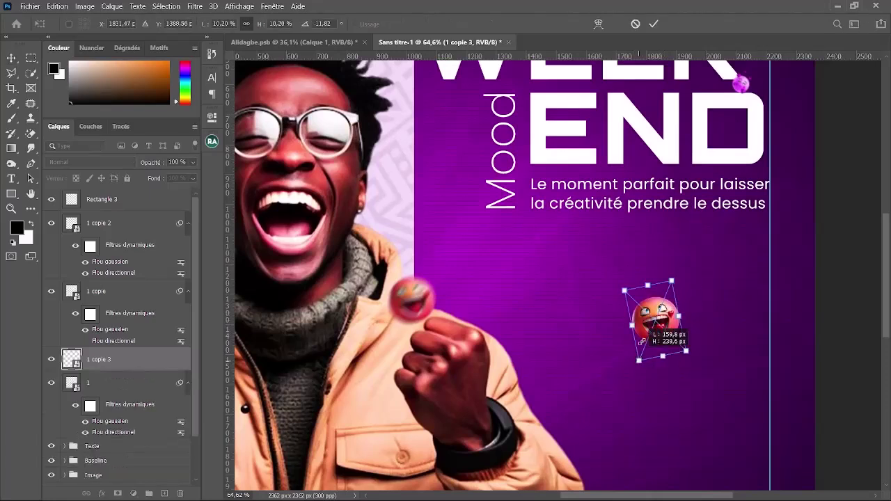
drag(638, 360, 663, 330)
key(Return)
scroll(663, 330, down, 1)
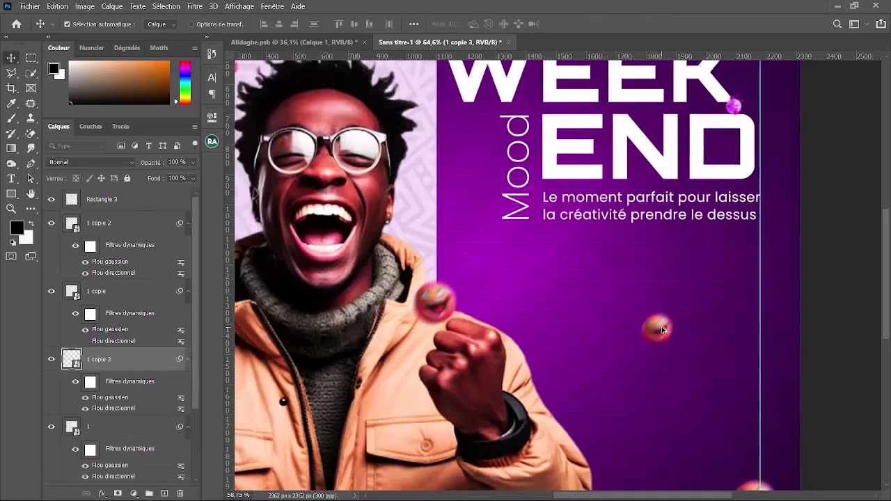
scroll(662, 330, down, 3)
scroll(661, 323, up, 1)
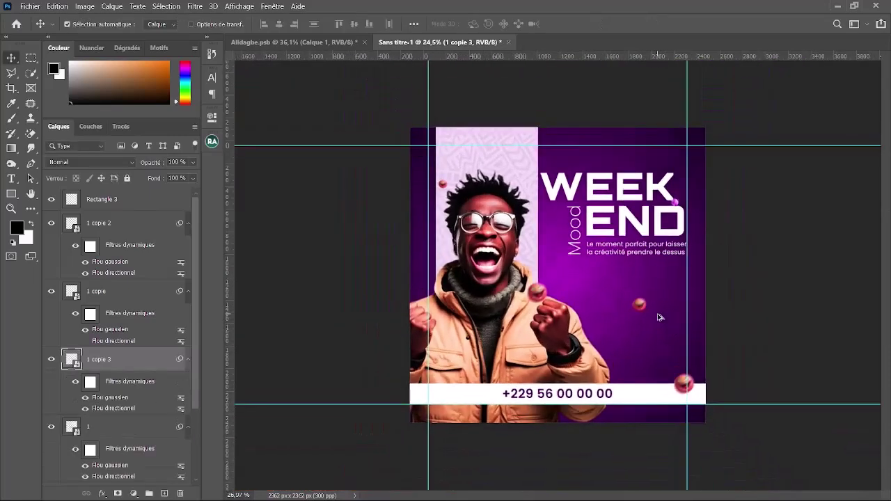
drag(642, 307, 626, 325)
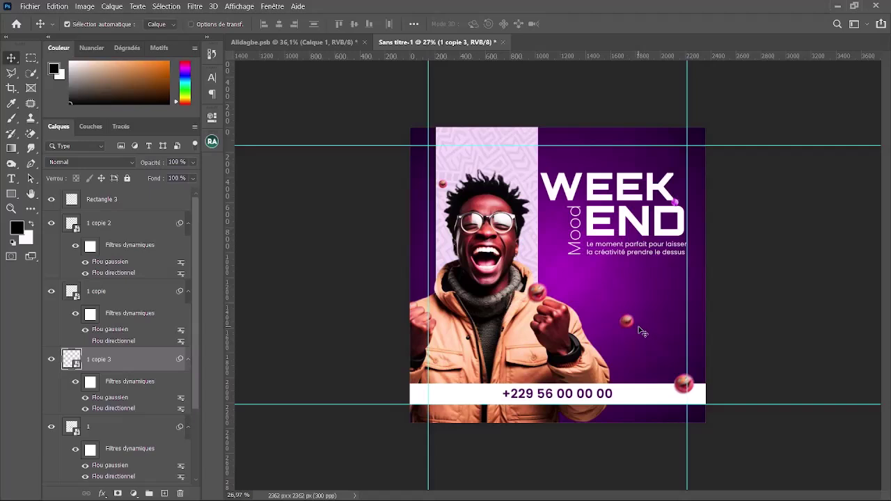
key(Delete)
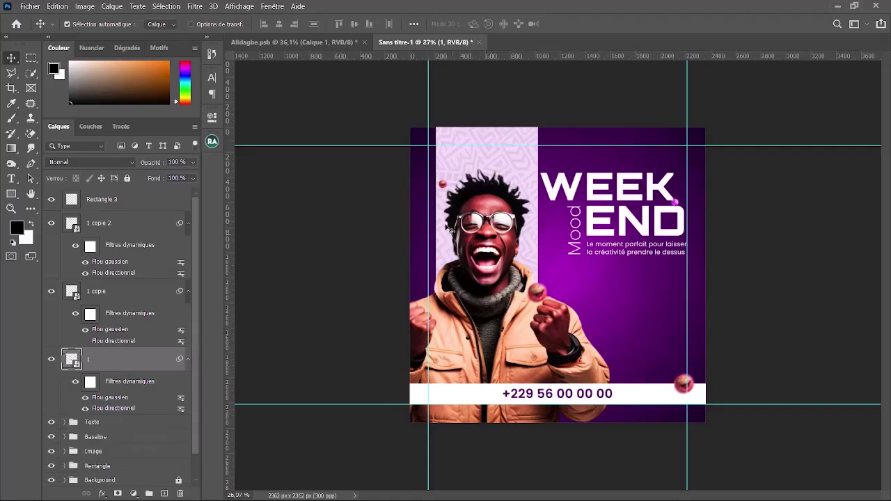
Collapse the smart filter lists of the three emoji layers
scroll(664, 321, up, 3)
scroll(745, 312, down, 1)
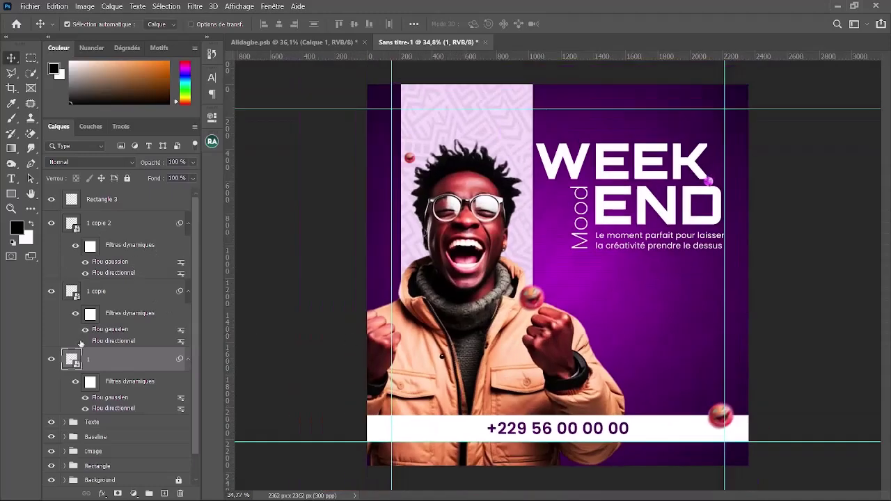
click(188, 292)
click(187, 315)
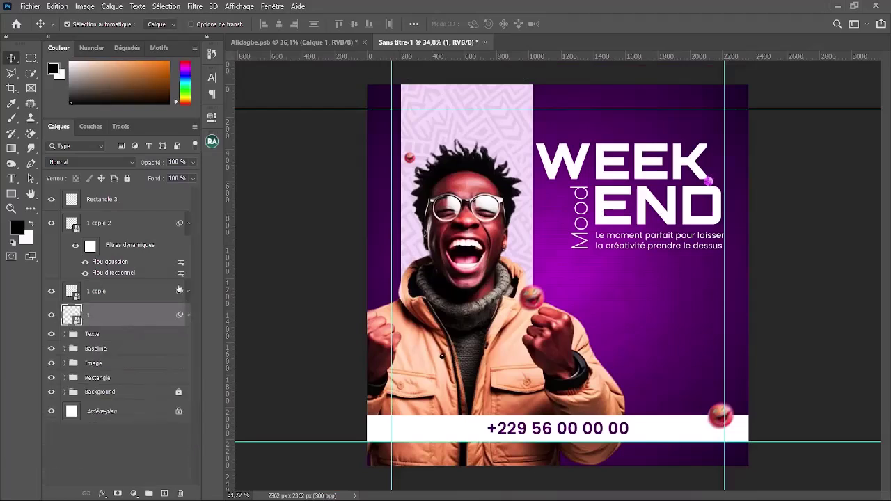
click(187, 223)
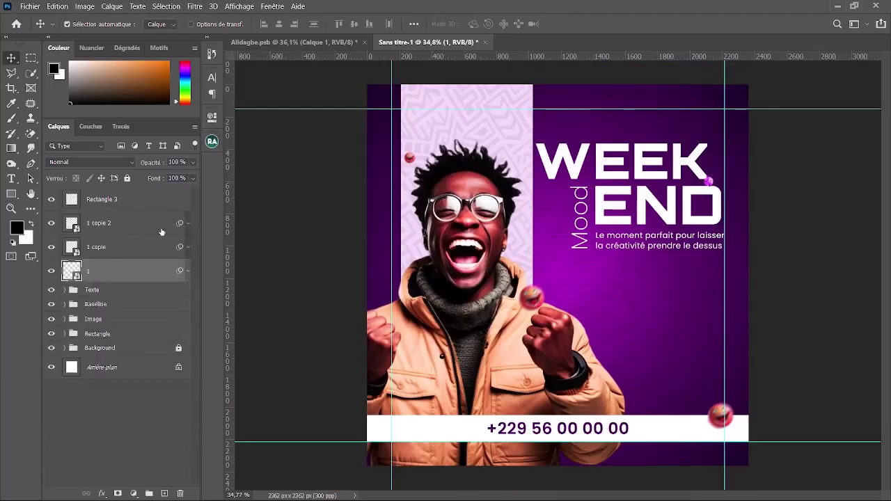
Draw a white circled down-arrow custom shape from "shape collection info graphic studio", about 173 px wide, centred in the purple area below the tagline
click(132, 223)
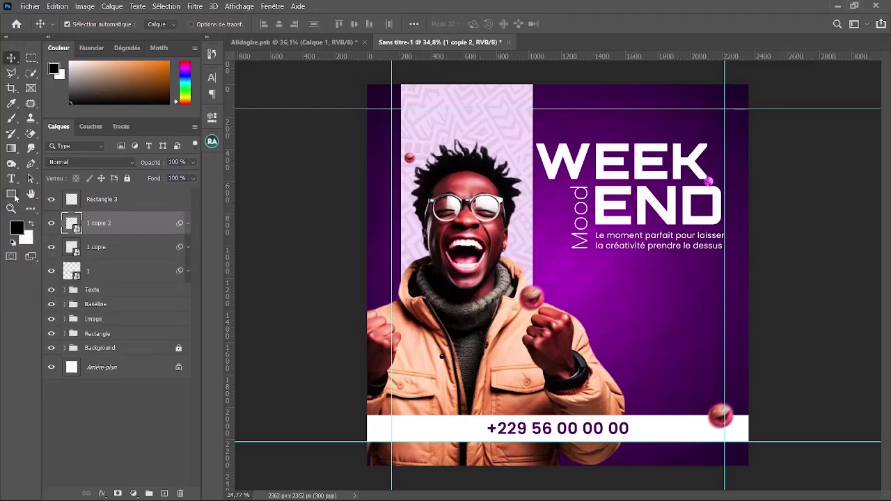
click(11, 195)
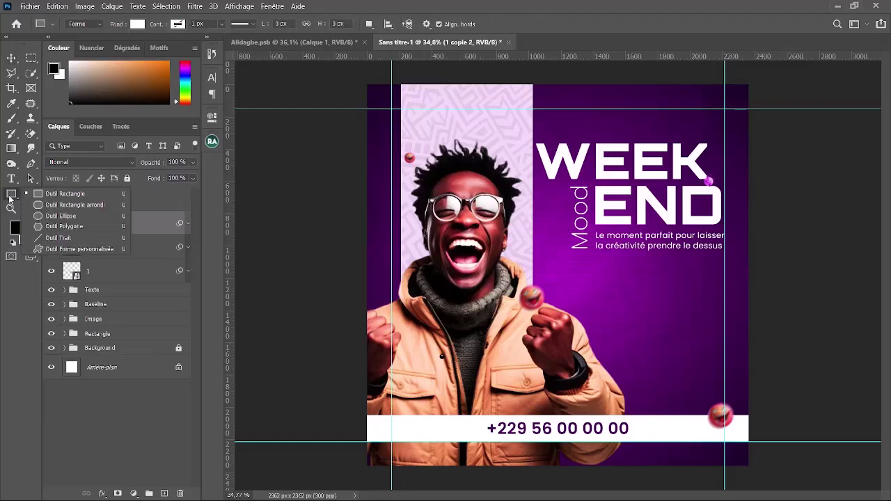
click(77, 249)
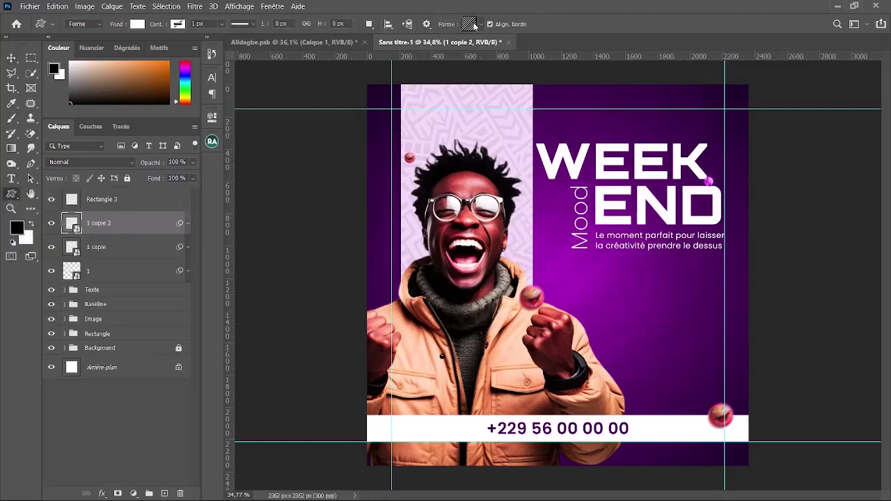
click(481, 25)
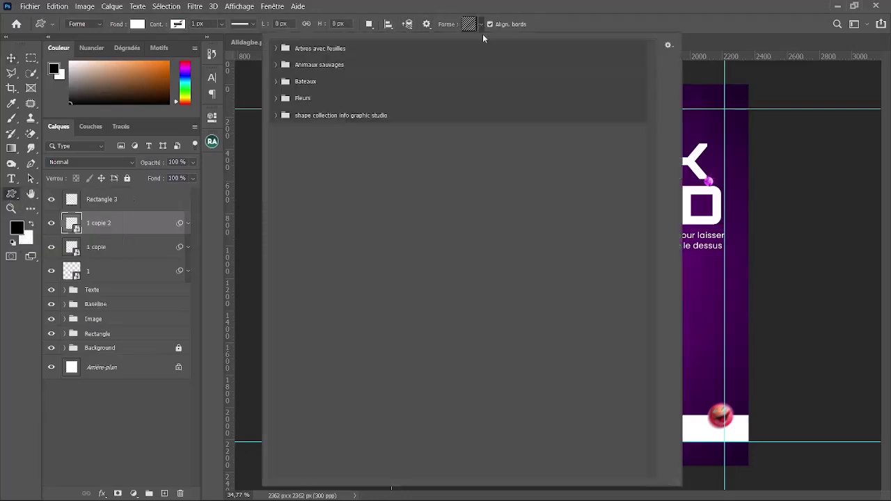
click(278, 115)
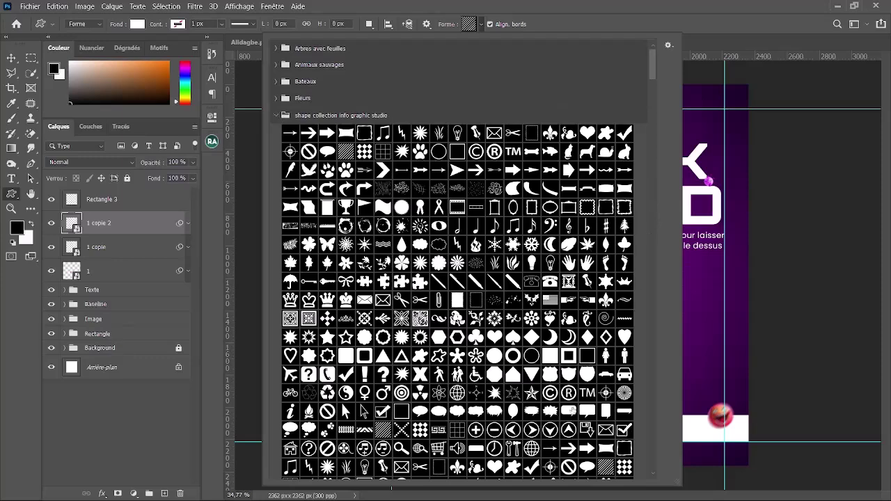
click(550, 430)
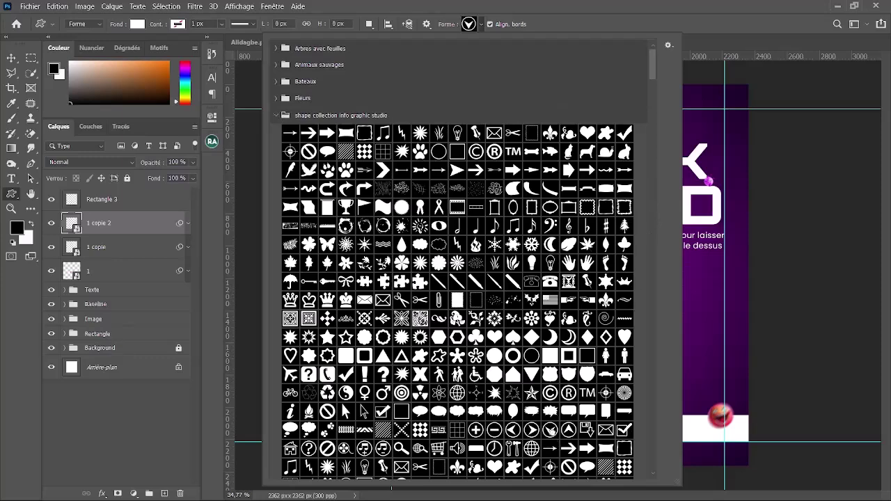
click(481, 27)
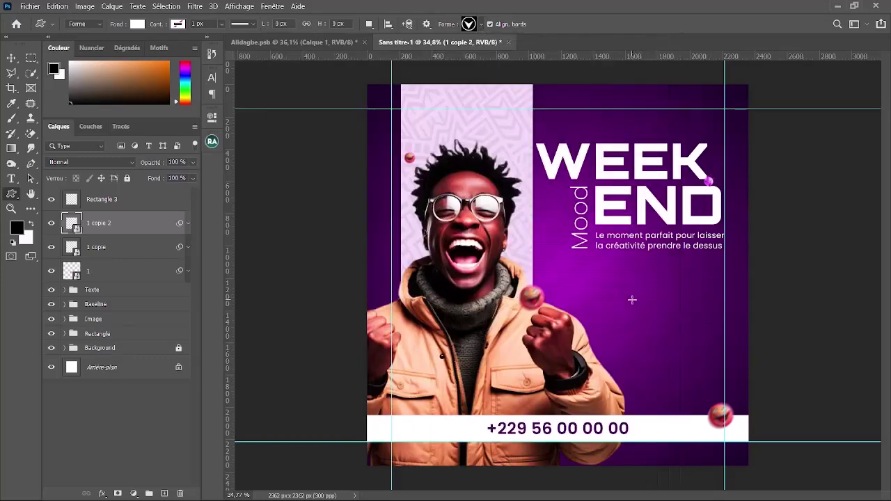
drag(632, 300, 660, 327)
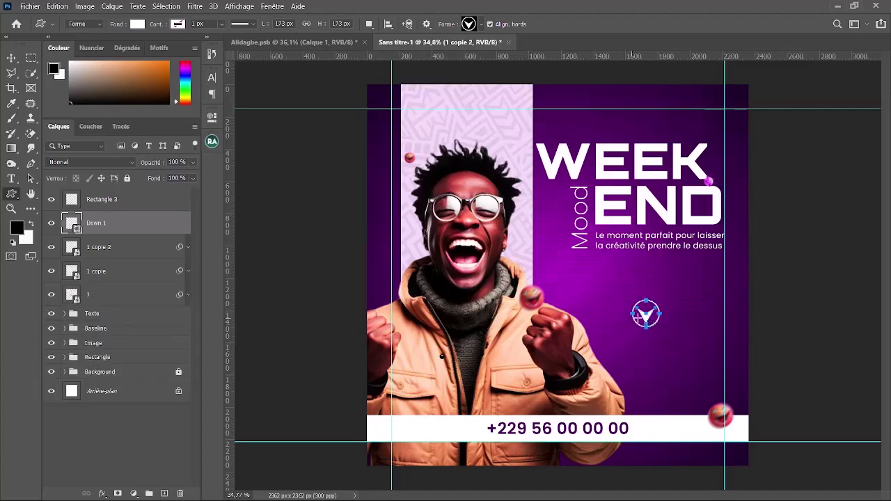
key(v)
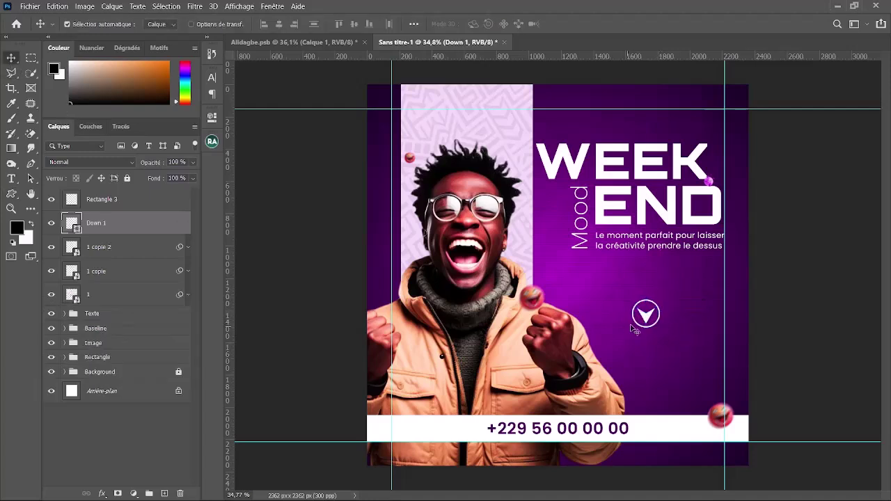
mouse_move(647, 323)
mouse_down()
mouse_move(652, 282)
mouse_move(653, 331)
mouse_move(655, 324)
mouse_up()
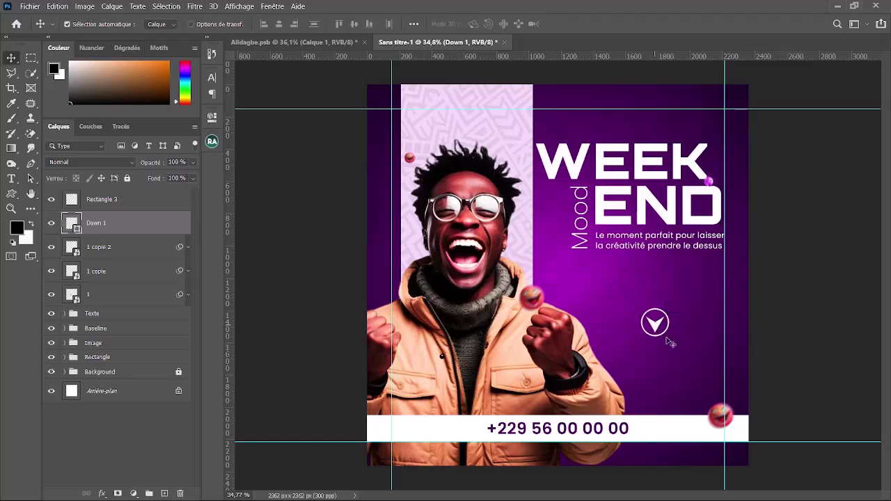
scroll(642, 301, down, 2)
scroll(696, 278, up, 1)
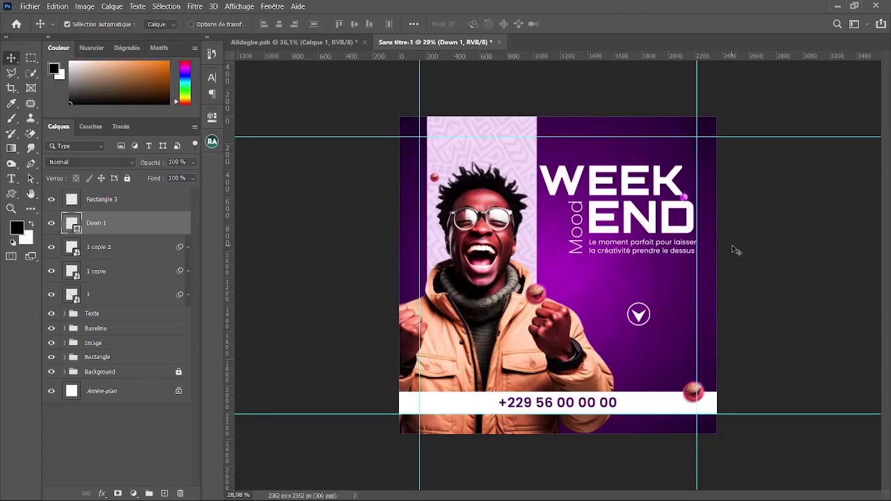
scroll(570, 422, up, 3)
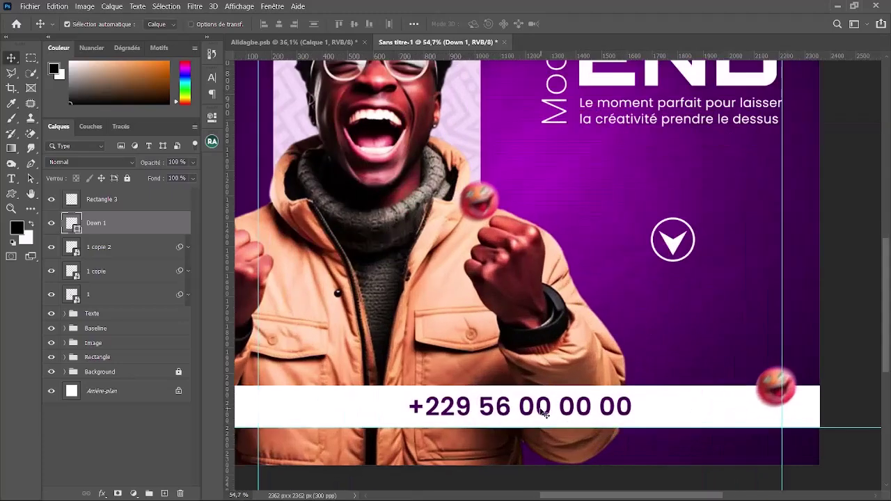
drag(544, 412, 539, 411)
scroll(672, 368, down, 3)
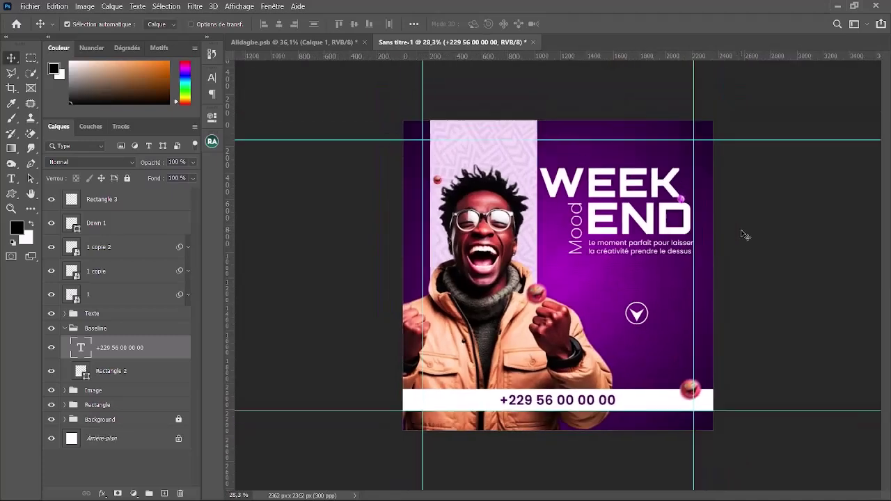
scroll(761, 243, up, 2)
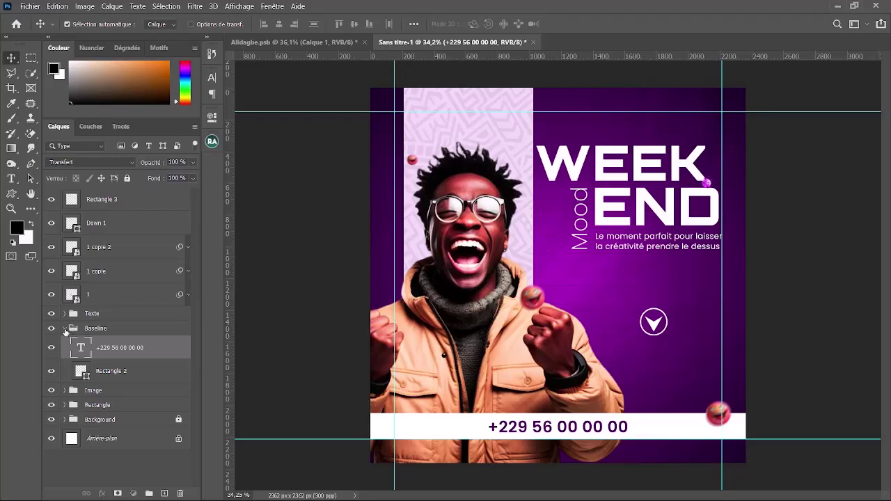
click(70, 329)
Group the Rectangle 3, Down 1 and three emoji layers and name the group Emojis
click(156, 296)
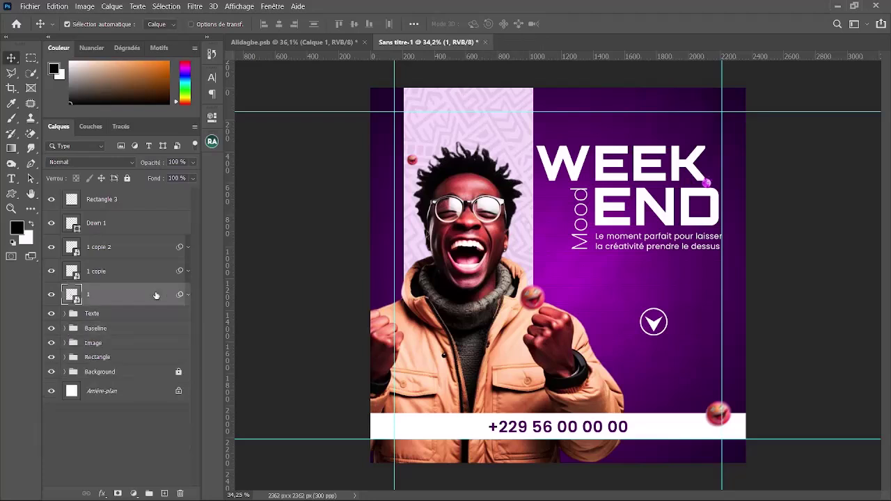
shift+click(150, 208)
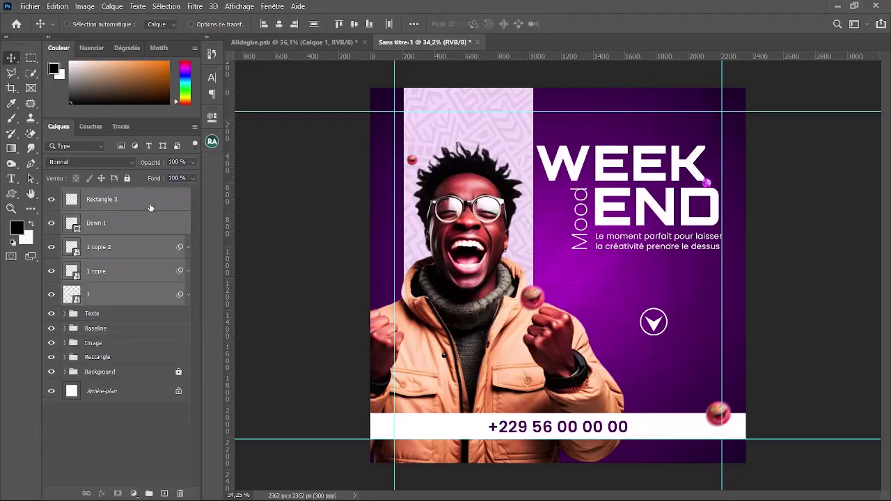
key(ctrl+g)
double_click(98, 195)
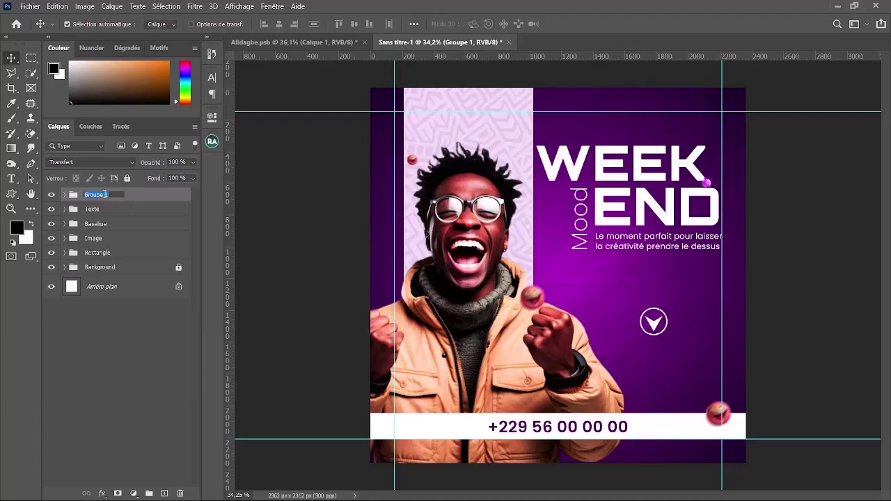
click(50, 195)
click(50, 195)
click(51, 195)
key(Return)
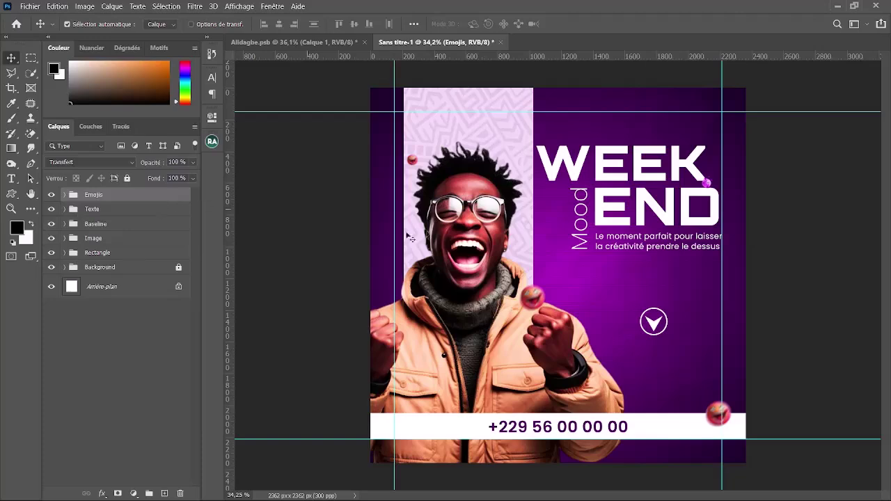
Switch to the Google Meet call in the browser to check the chat messages, and return to Photoshop
mouse_move(373, 492)
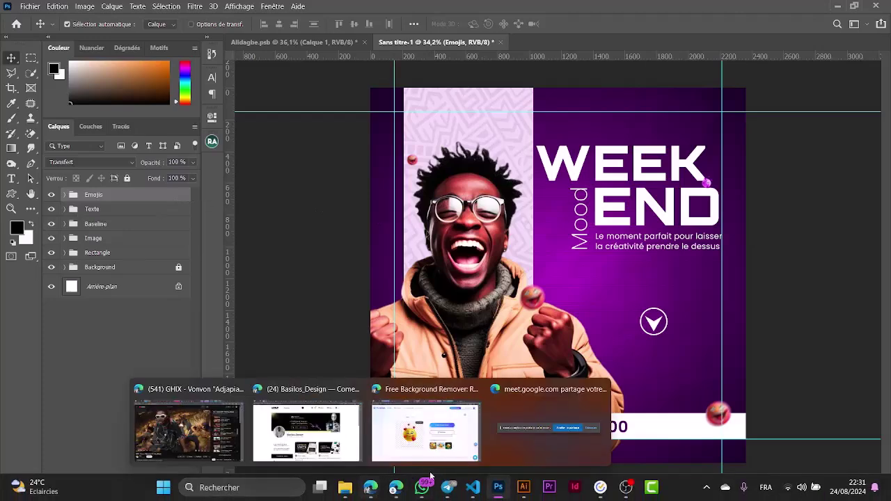
click(426, 432)
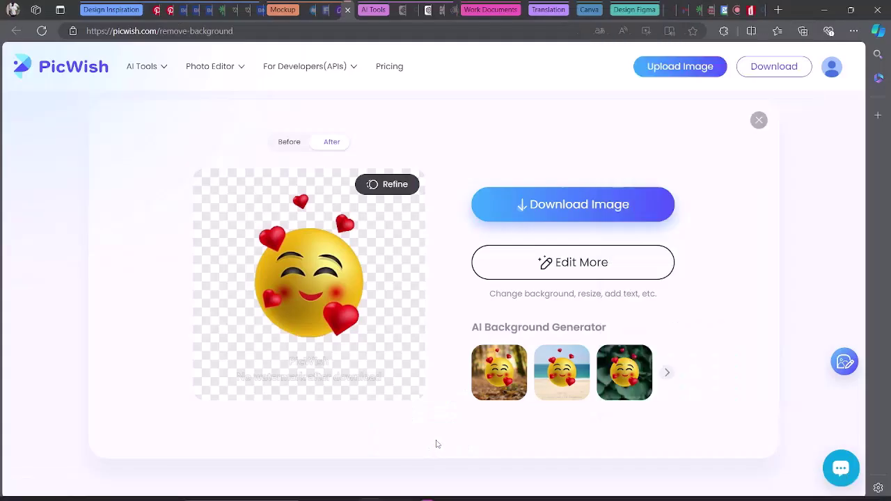
click(725, 10)
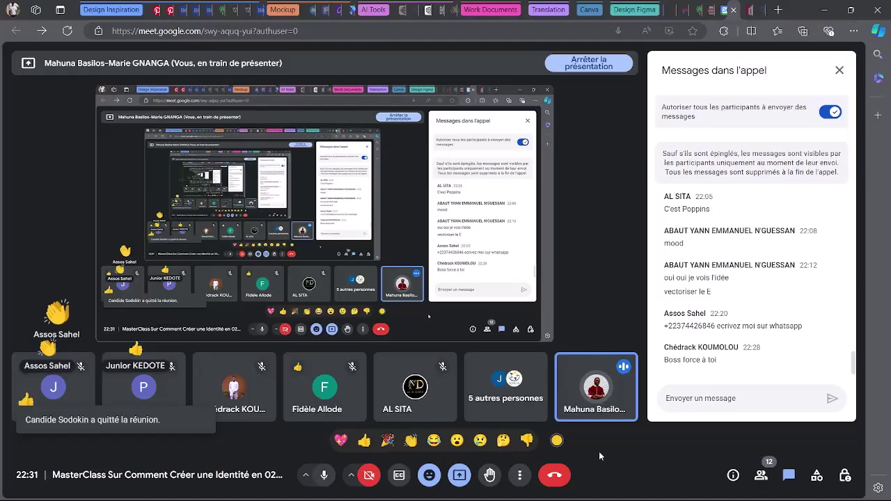
click(504, 490)
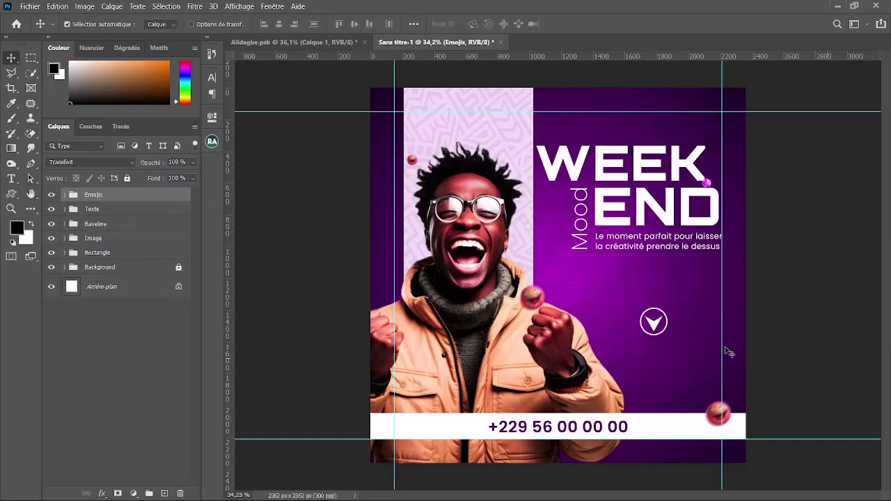
scroll(554, 298, up, 1)
scroll(562, 292, down, 2)
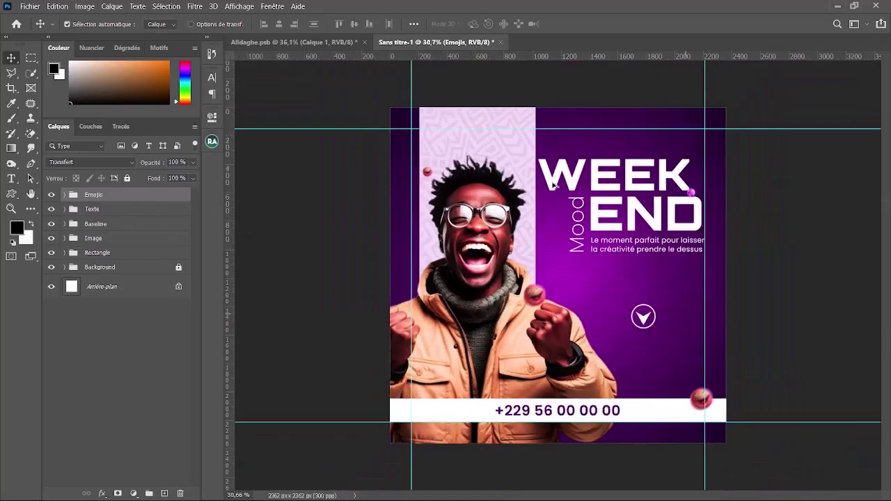
scroll(588, 263, up, 2)
scroll(585, 244, down, 1)
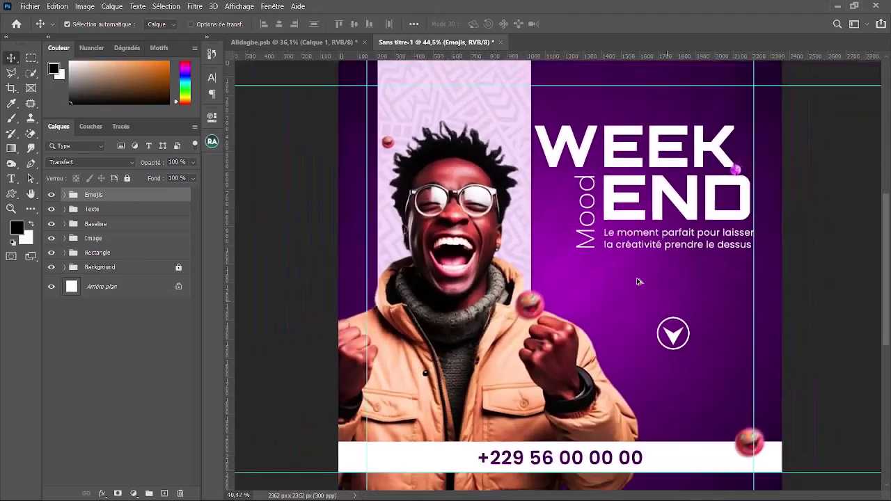
Switch to the file explorer and open the Lights folder of Ressources Pack 1
scroll(663, 240, up, 1)
scroll(667, 220, down, 1)
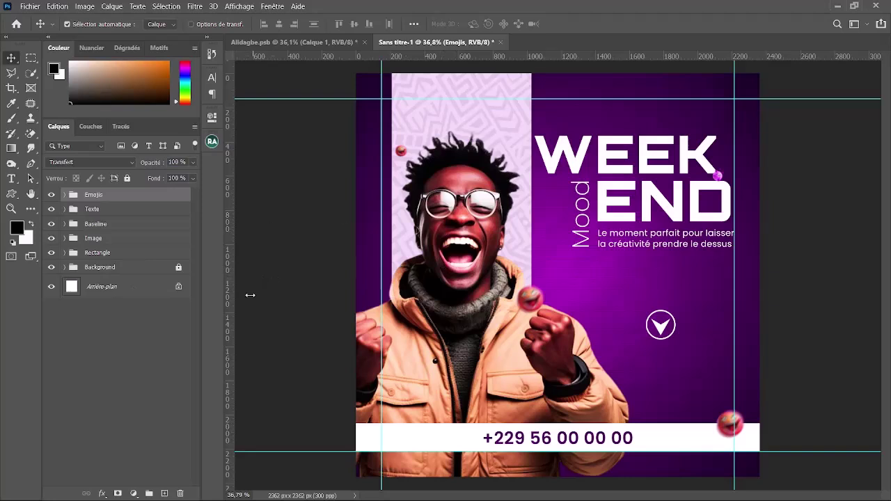
mouse_move(345, 490)
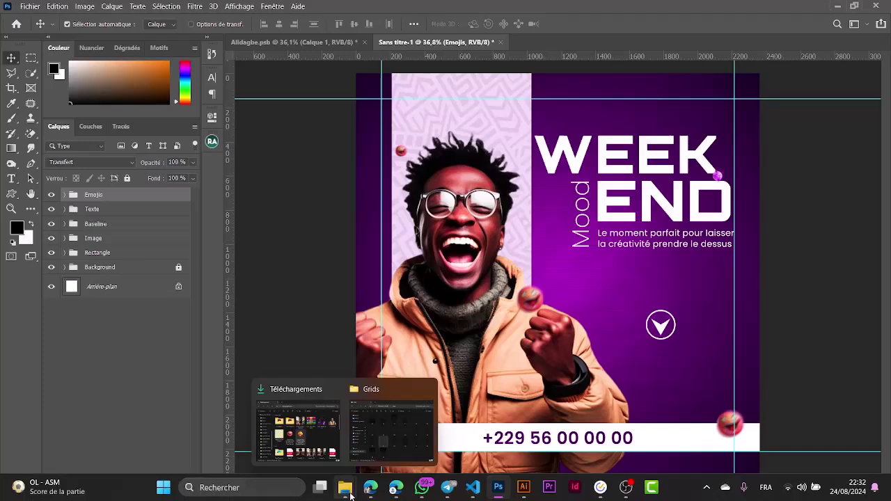
click(381, 442)
click(124, 90)
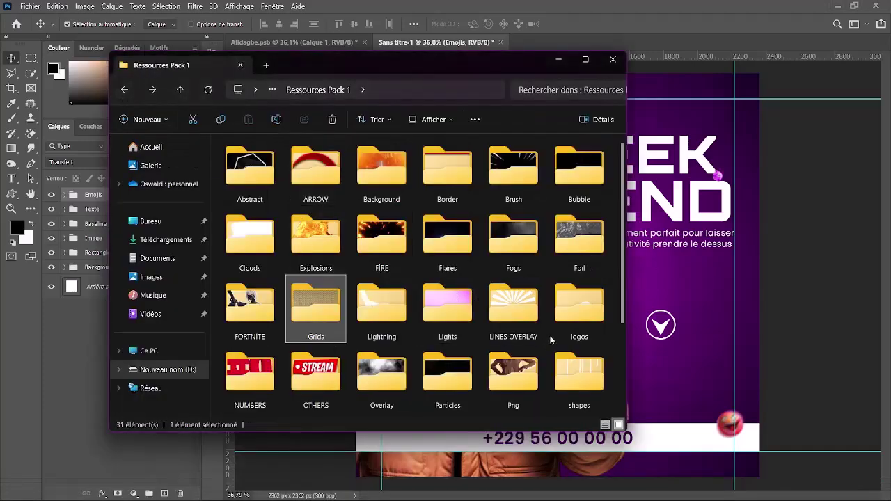
click(452, 307)
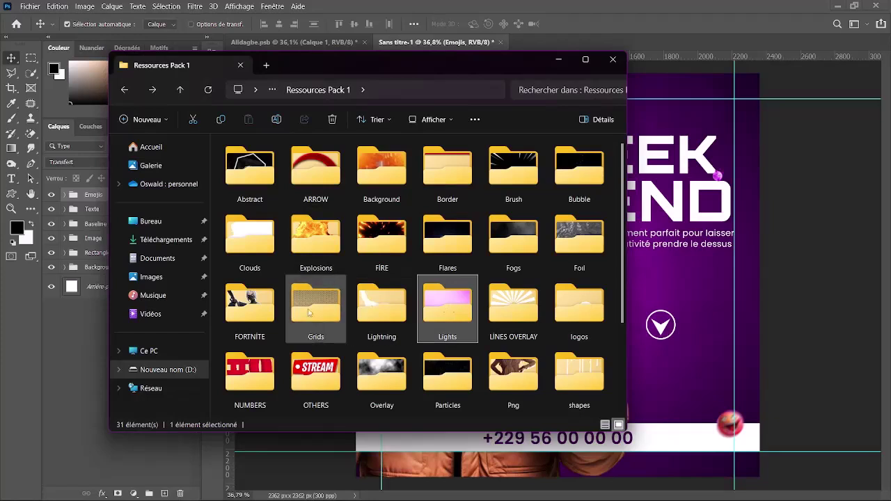
double_click(430, 310)
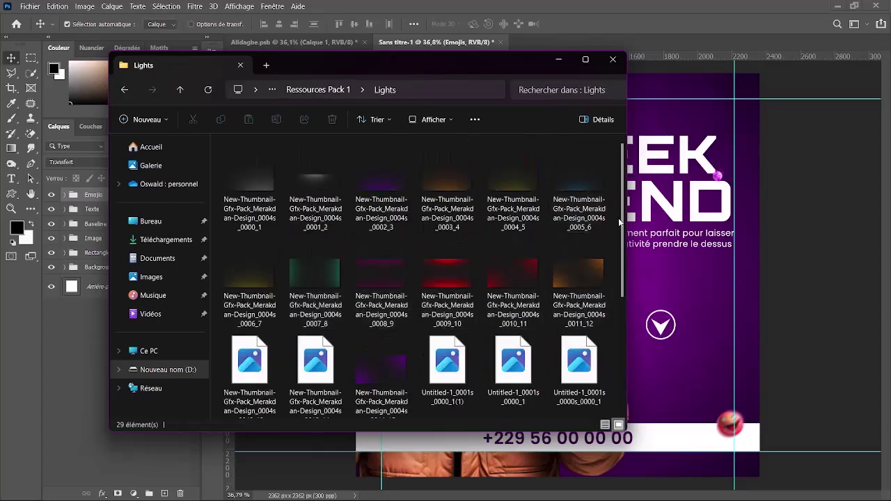
Place the white light image New-Thumbnail-Gfx-Pack_Merakdan-Design_0004s_0001_2 above the Emojis group and move it up to the poster's upper edge
scroll(613, 291, down, 2)
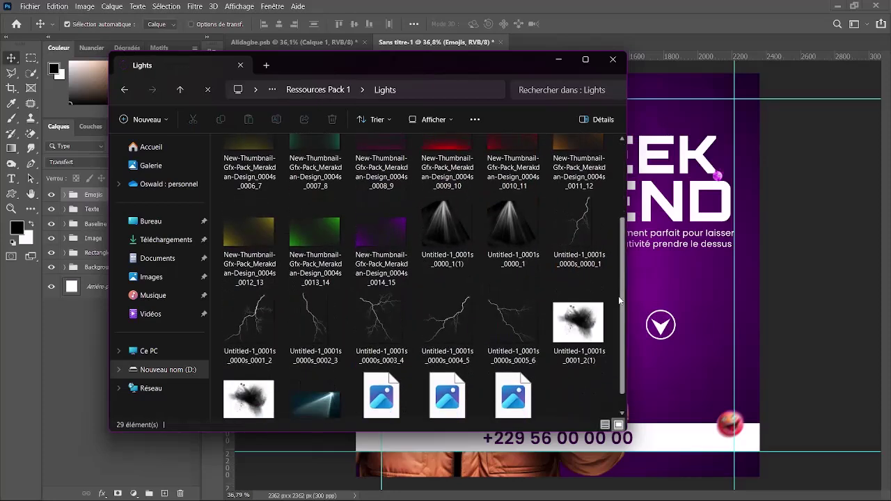
scroll(613, 209, up, 2)
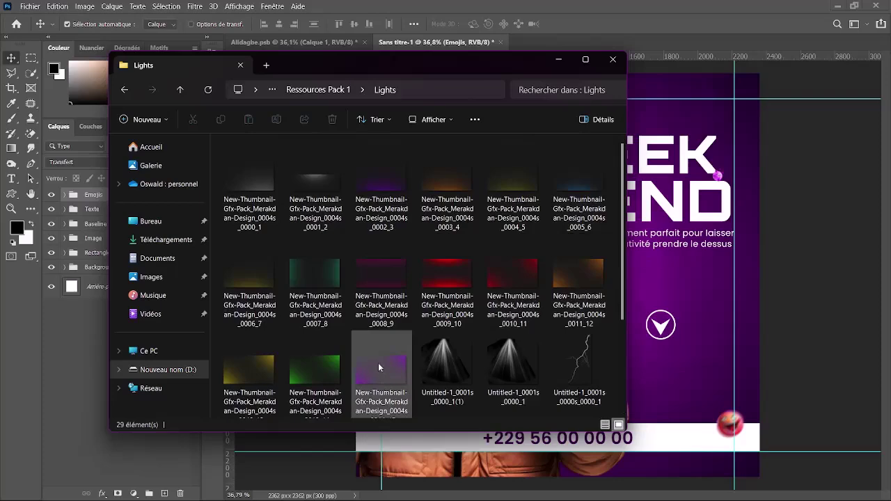
drag(308, 212, 661, 218)
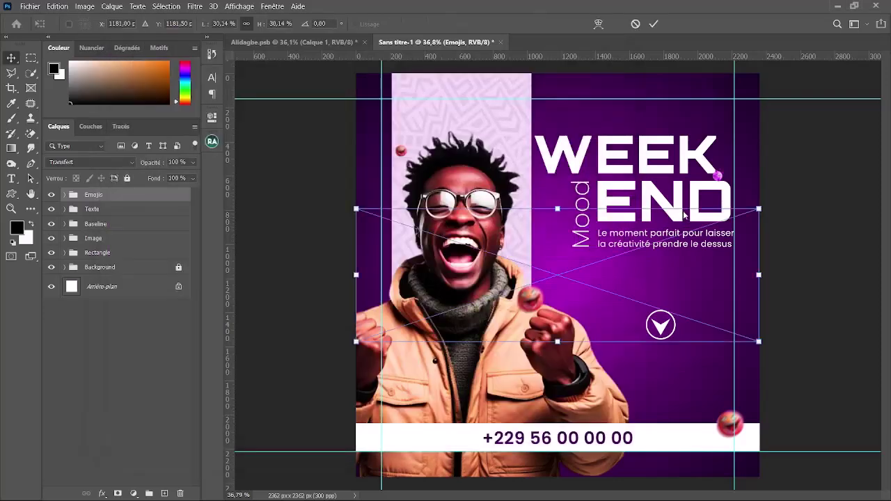
drag(556, 259, 563, 144)
key(Return)
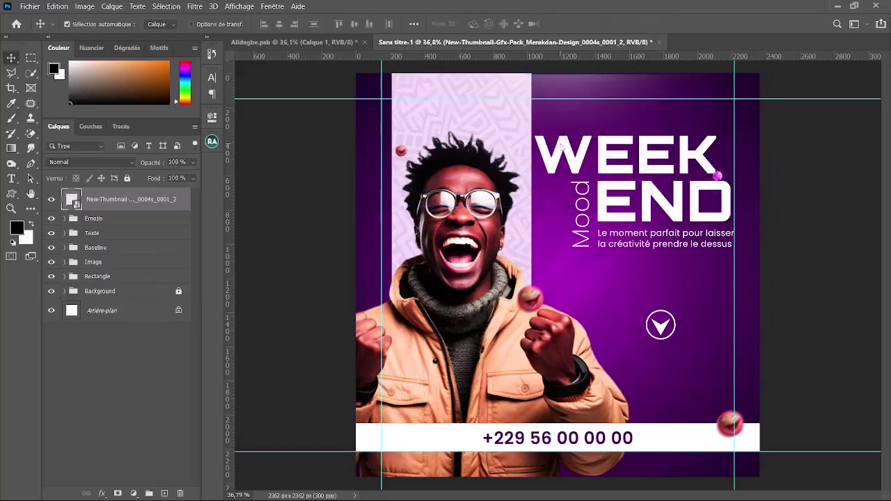
Preview blend modes down to Division on the placed light layer, then deselect it and dismiss the browser notification
click(114, 162)
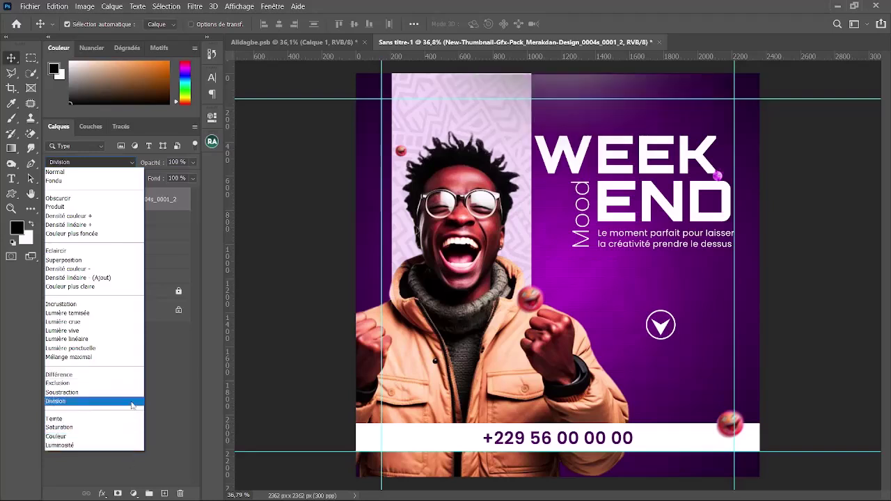
click(267, 317)
click(263, 296)
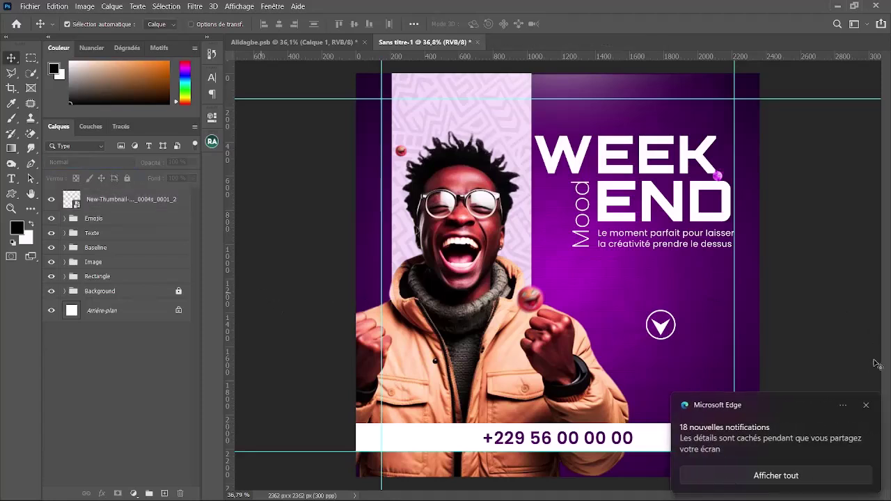
click(866, 407)
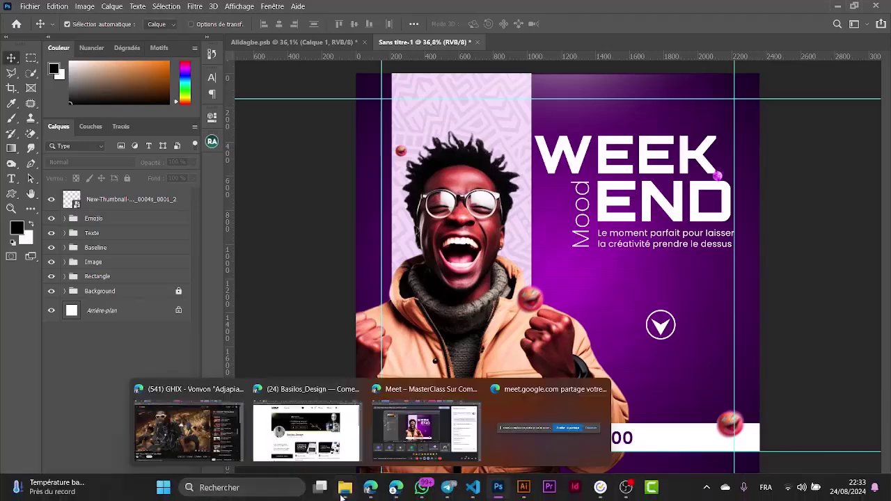
Return to the file explorer and open the Abstract folder of Ressources Pack 1
mouse_move(380, 496)
mouse_move(345, 487)
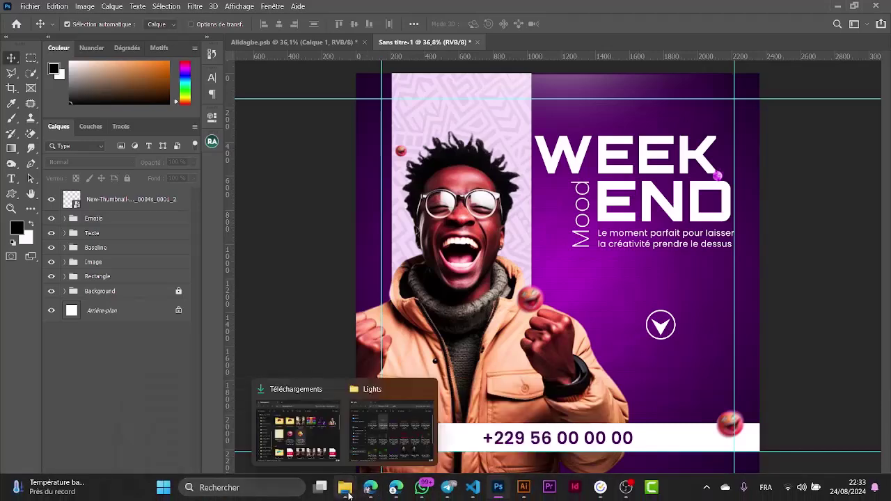
click(401, 422)
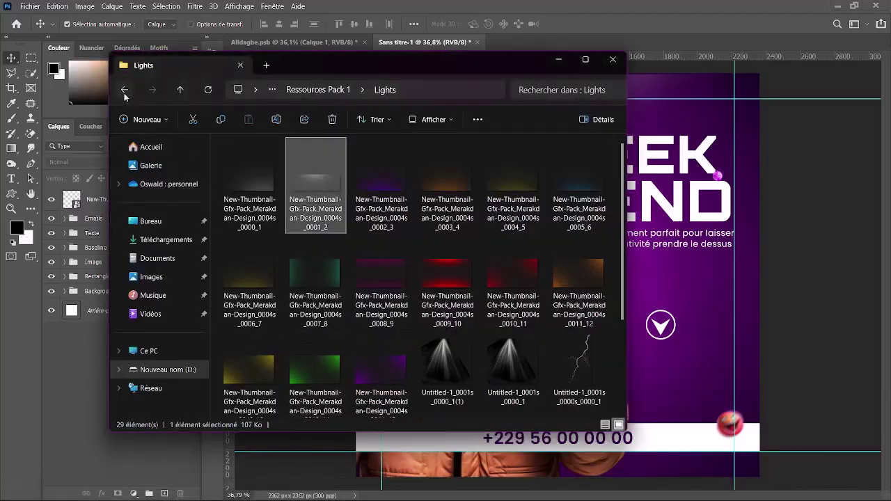
click(124, 90)
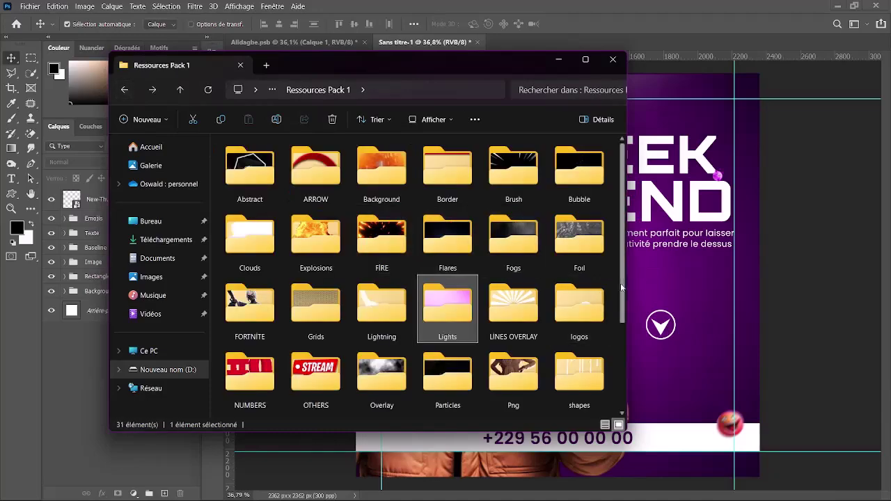
mouse_move(622, 288)
mouse_down()
mouse_move(623, 390)
mouse_move(618, 294)
mouse_up()
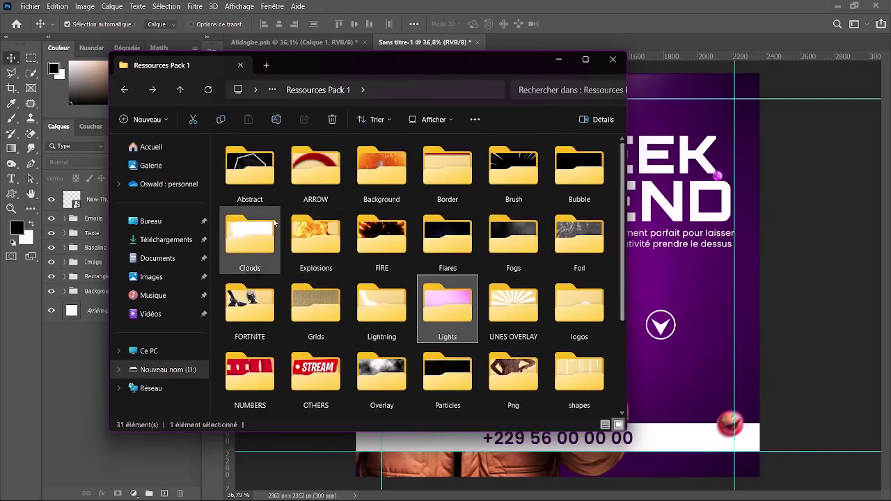
double_click(247, 170)
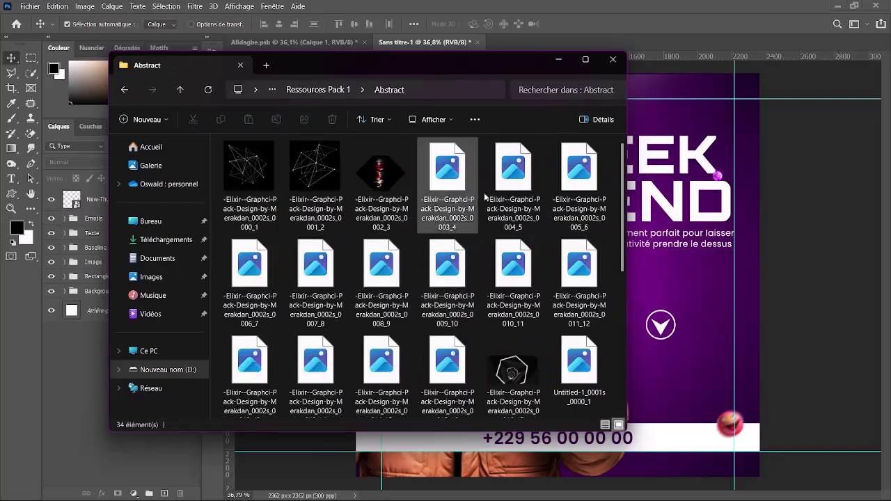
Place the blue light-streak image Untitled-1_0001s_0001_2 over the upper part of the poster, enlarged slightly beyond the poster's width
drag(621, 176, 623, 289)
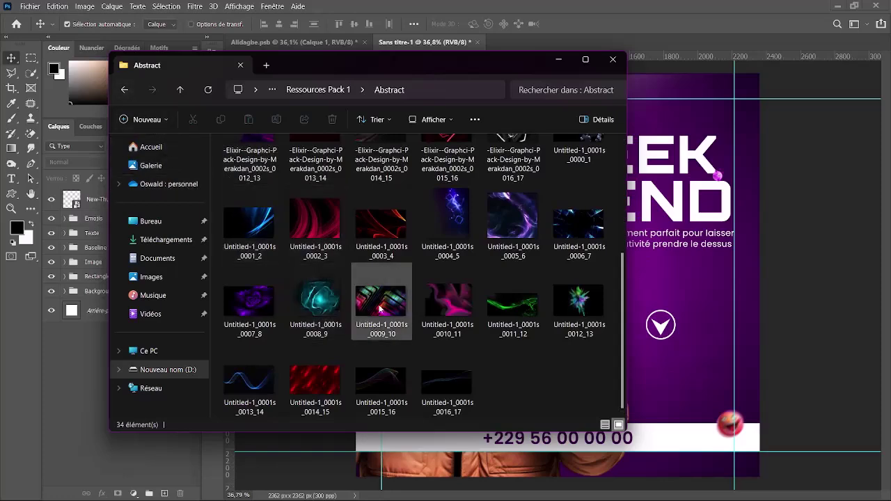
drag(249, 223, 585, 216)
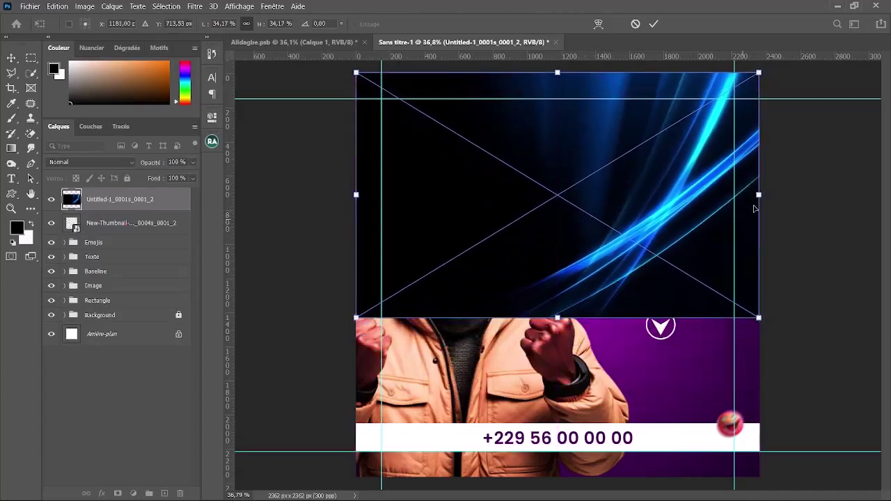
drag(760, 195, 779, 197)
drag(666, 197, 656, 197)
key(Return)
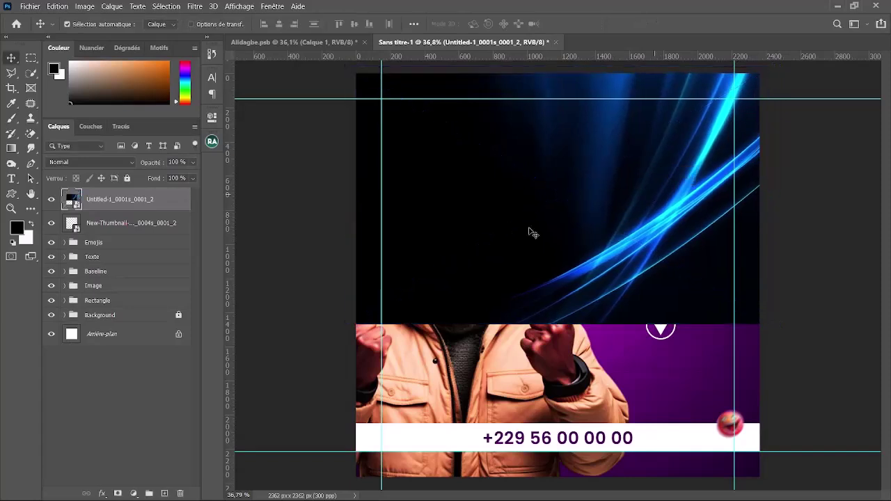
Set the blue light-streak layer's blend mode to Densité linéaire - (Ajout) and add a layer mask to it
click(112, 164)
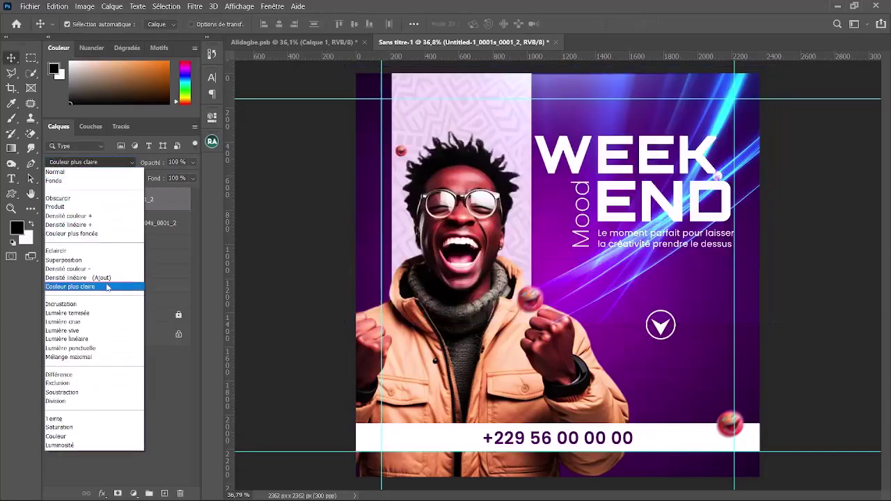
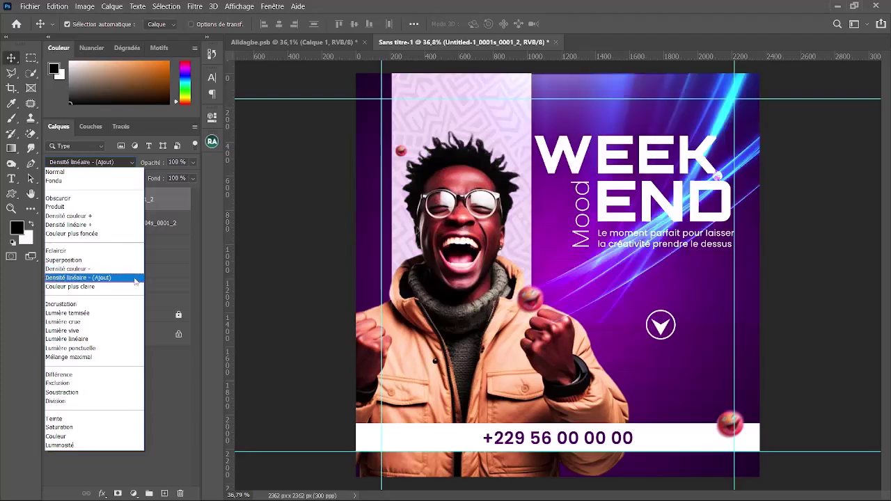
click(135, 279)
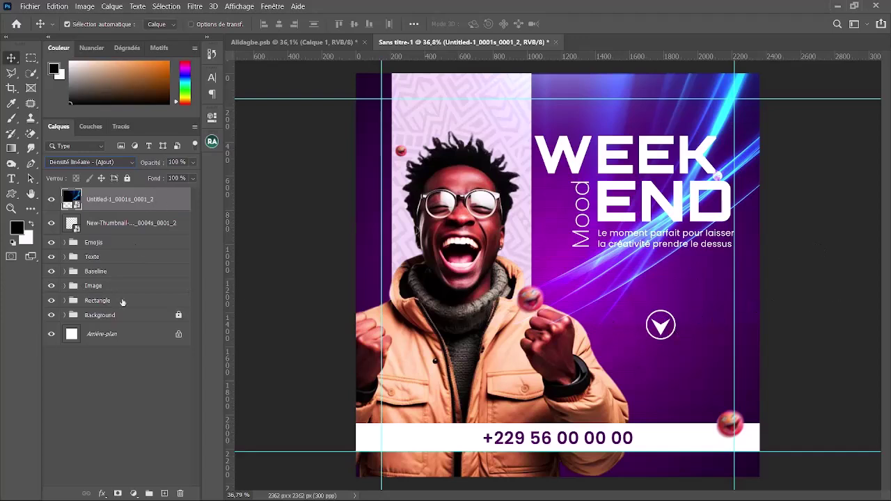
click(122, 494)
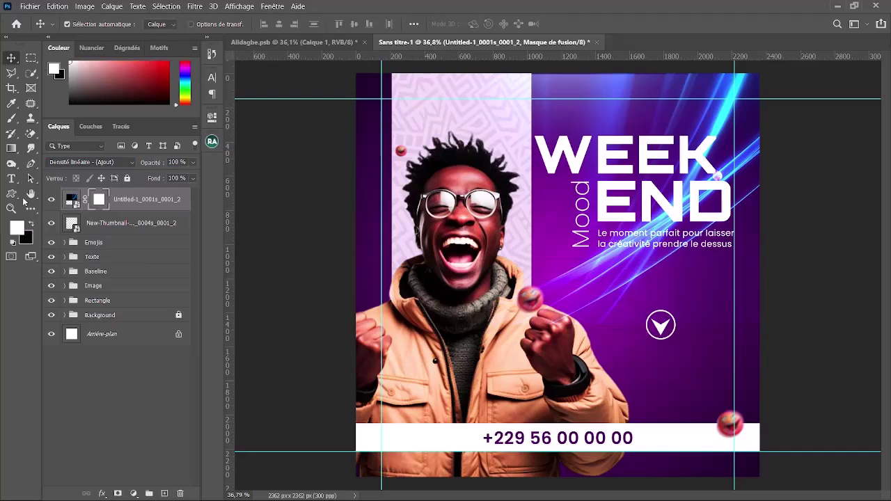
Set up the Brush tool with the soft round Arrondi flou tip at 236 px
click(15, 120)
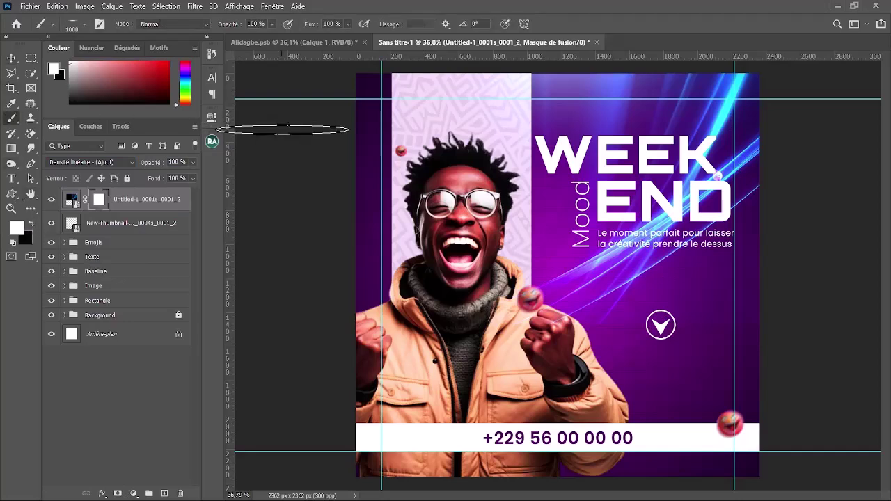
click(84, 26)
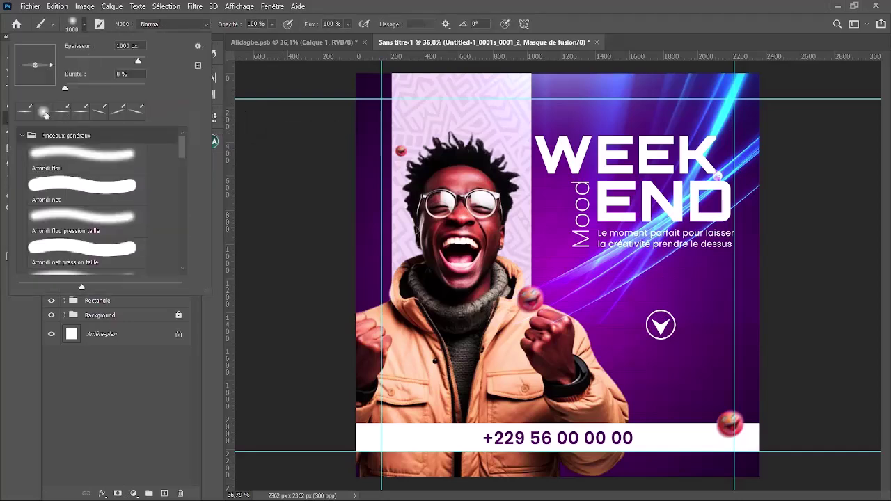
double_click(45, 114)
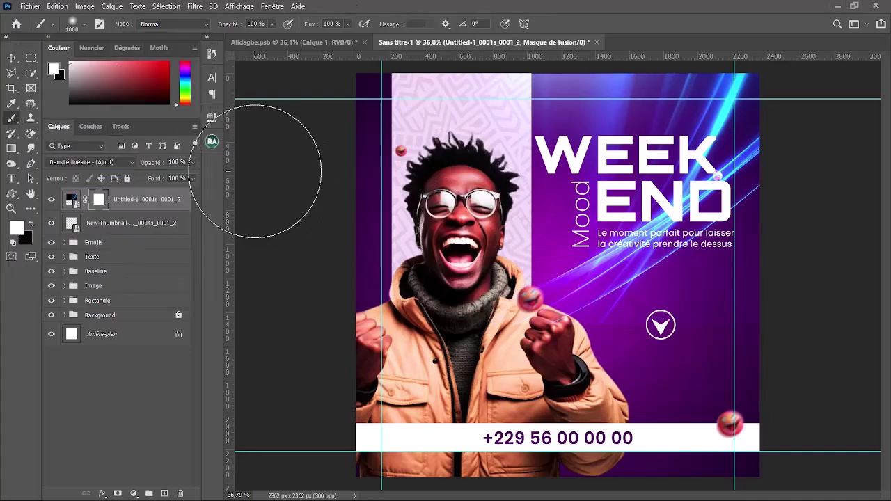
click(84, 26)
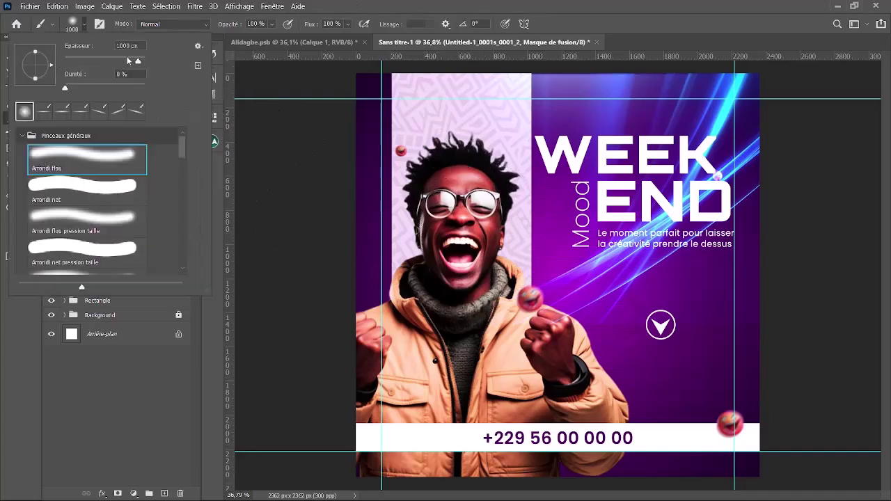
click(127, 61)
Paint black on the light-streak layer's mask over the man to hide the streaks there, and return to the Move tool
click(731, 315)
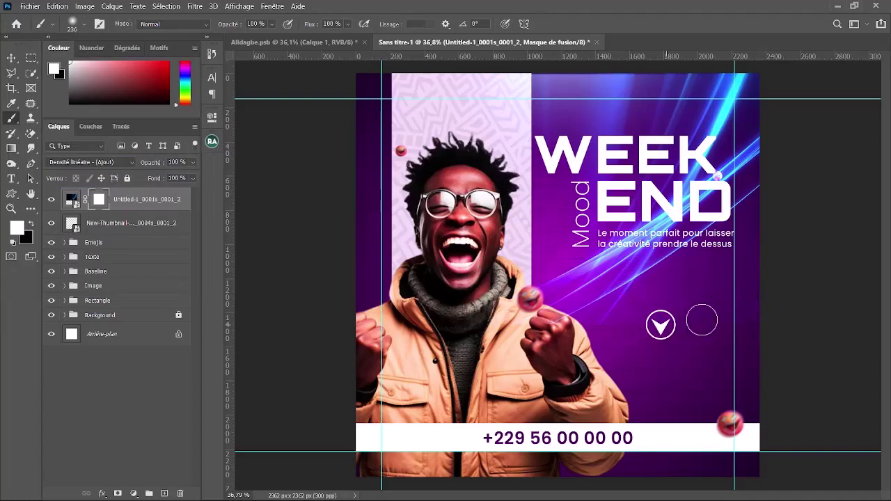
drag(690, 326, 651, 345)
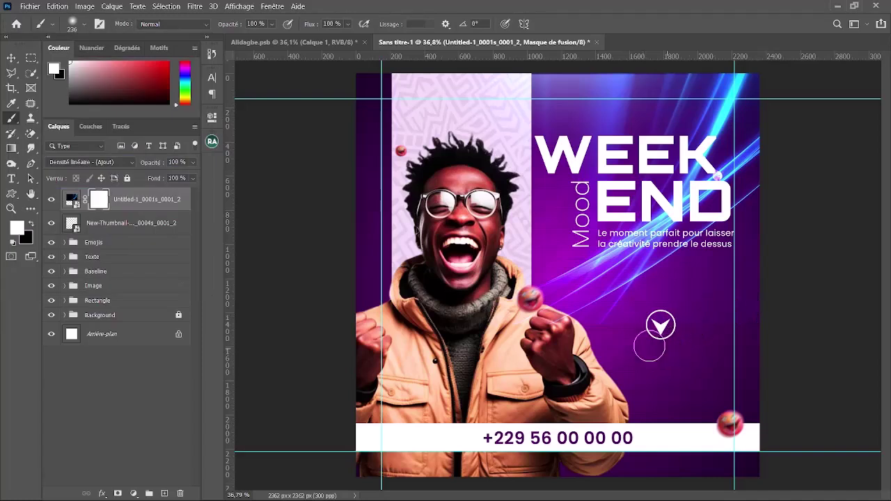
click(32, 225)
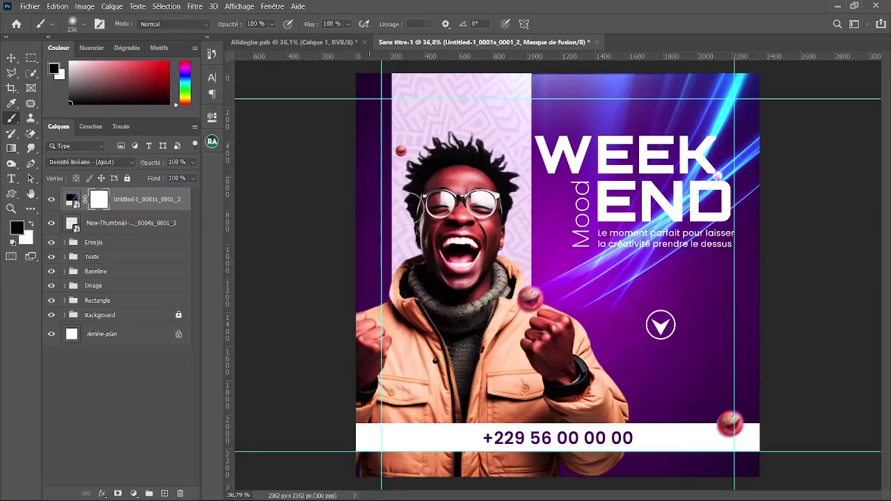
mouse_move(416, 209)
mouse_down()
mouse_move(360, 163)
mouse_move(372, 253)
mouse_move(419, 281)
mouse_up()
click(11, 58)
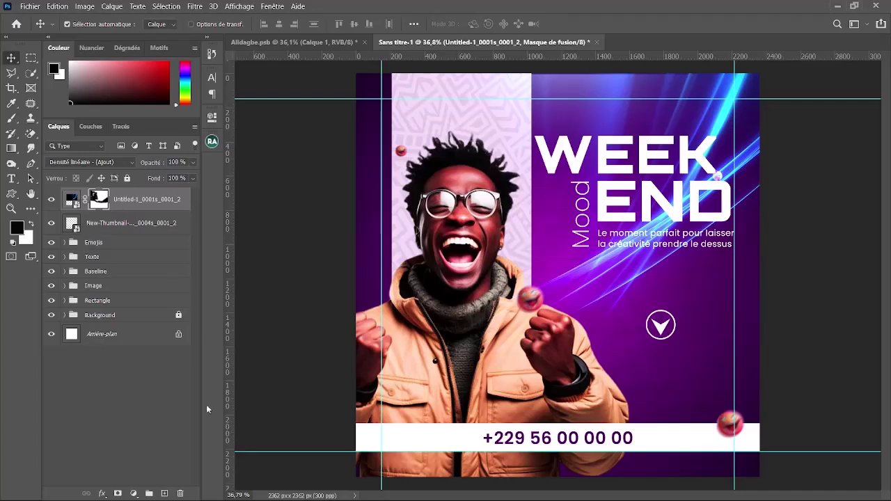
Try a clipped Balance des couleurs adjustment on the light streaks with Cyan -59, Magenta -100 and Jaune -100, and delete the adjustment
click(133, 493)
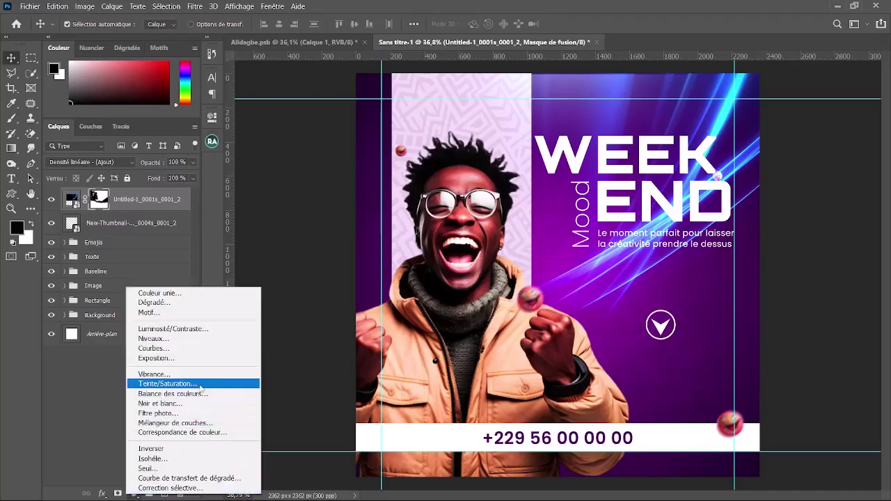
click(200, 394)
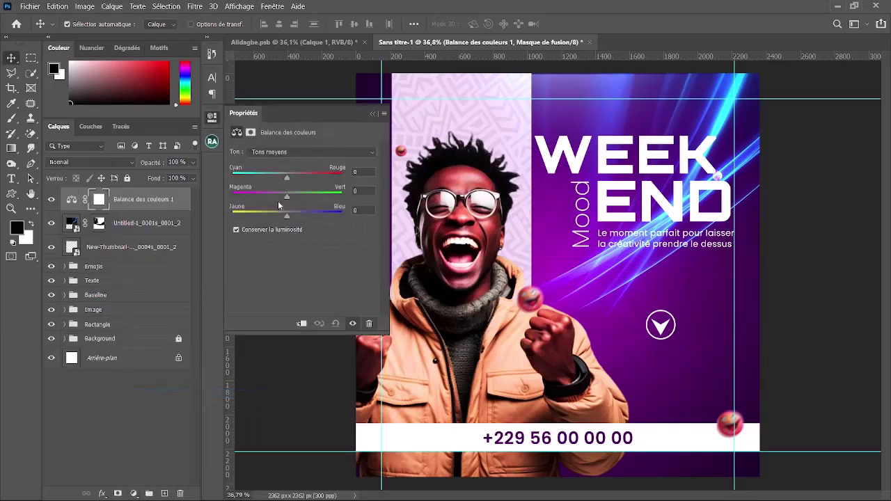
drag(284, 201, 267, 198)
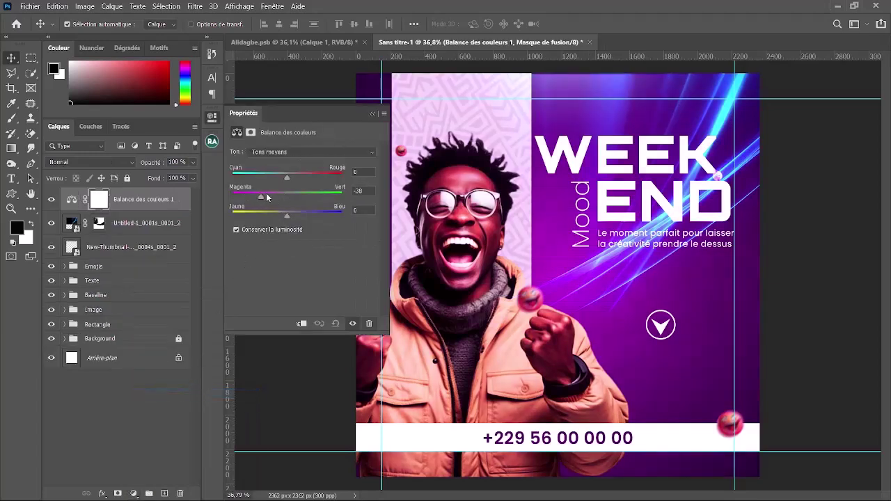
click(302, 323)
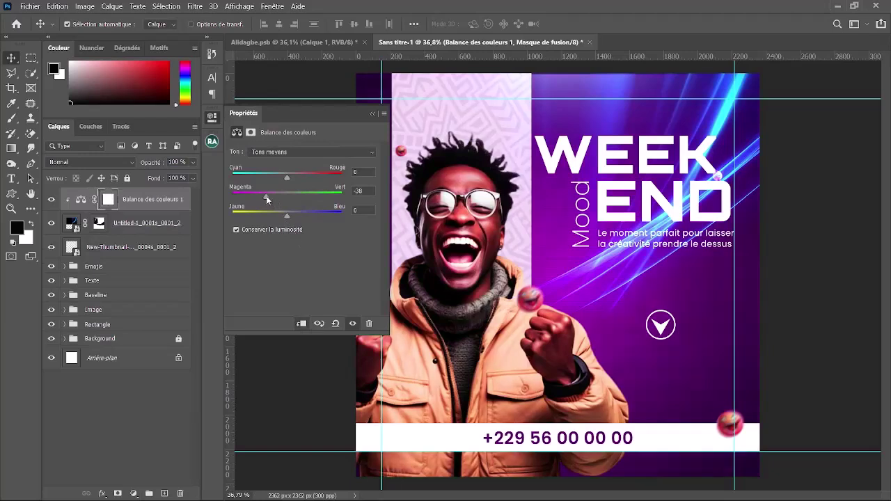
drag(264, 199, 217, 197)
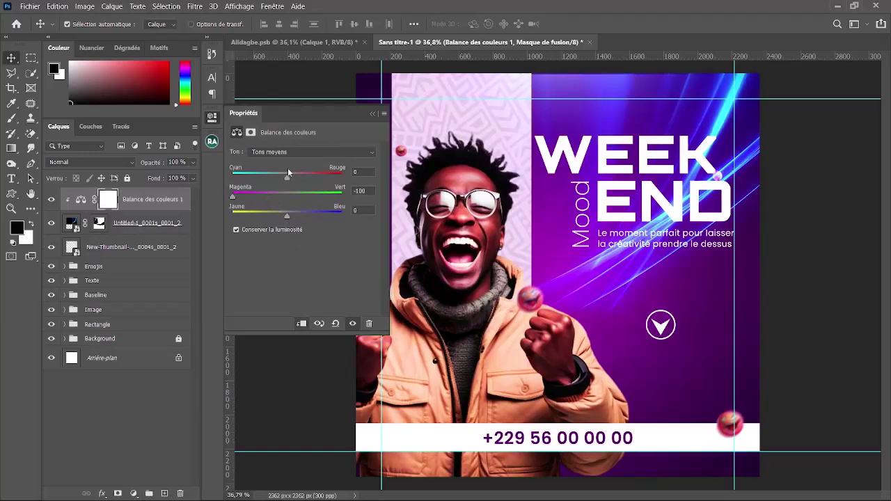
drag(289, 178, 269, 193)
drag(287, 221, 178, 224)
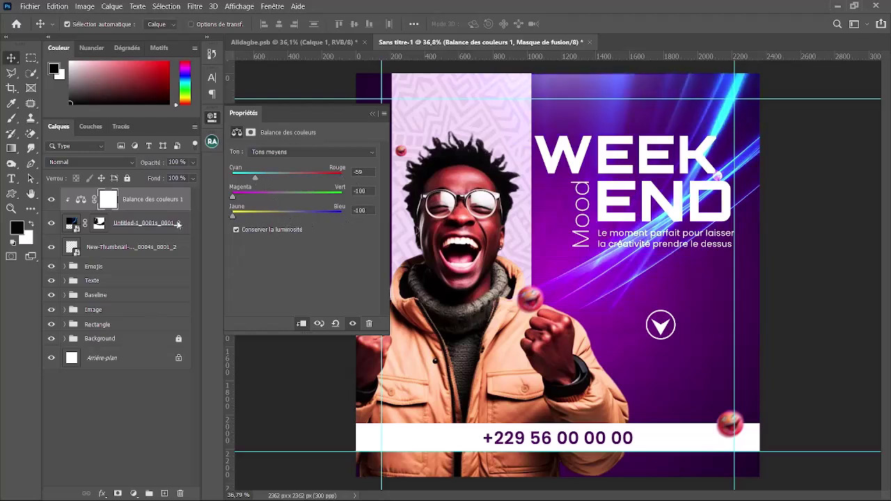
click(369, 324)
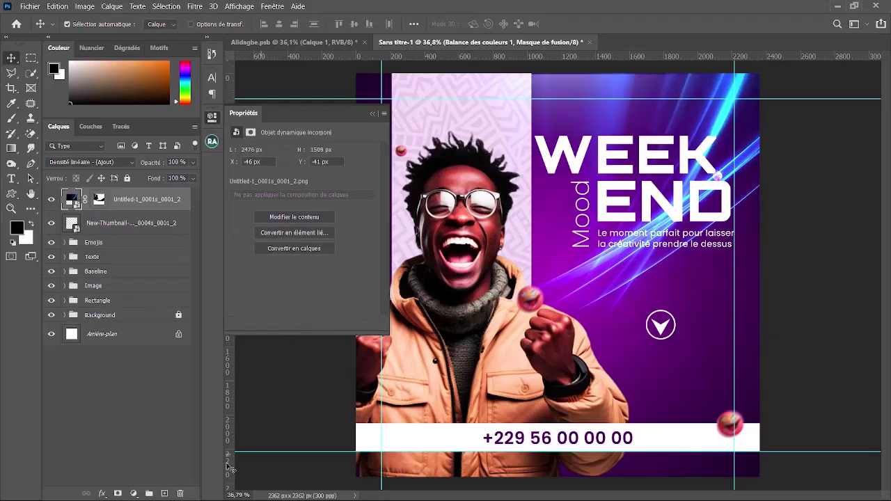
Add a Teinte/Saturation adjustment clipped to the light-streak layer, with Coloriser enabled and the hue at 35
click(133, 494)
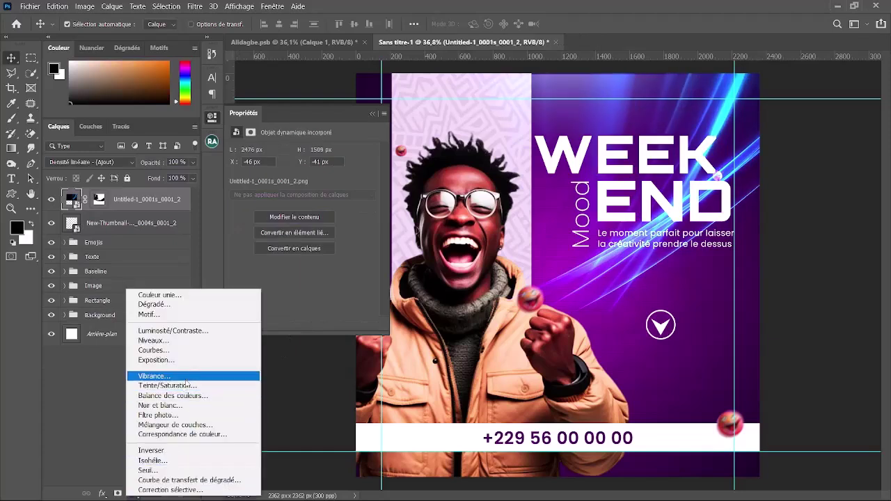
click(177, 386)
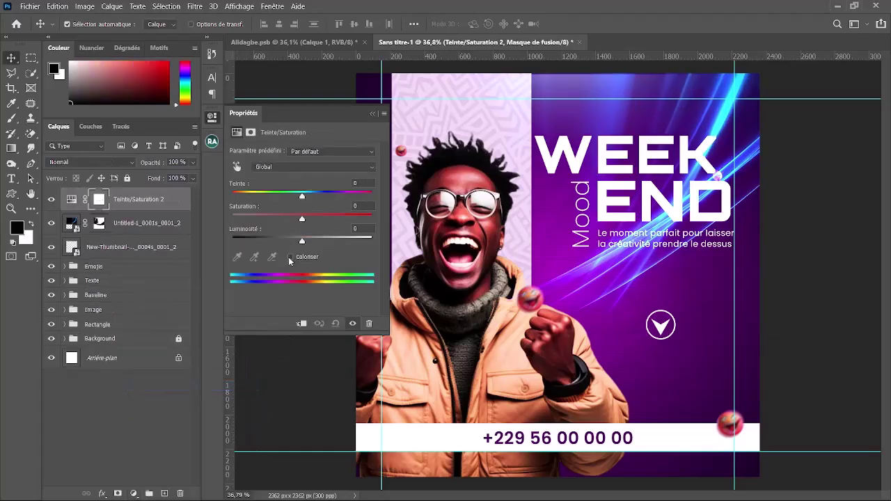
click(291, 257)
drag(234, 196, 247, 199)
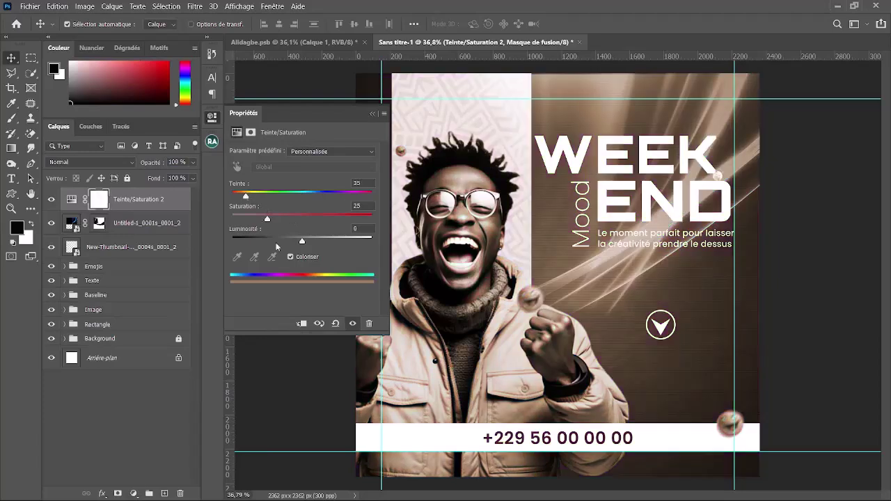
click(300, 323)
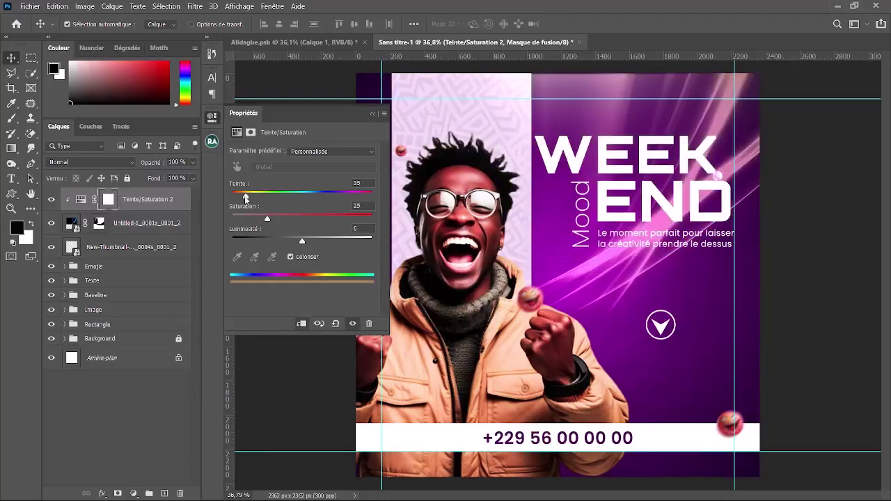
Set the Teinte/Saturation adjustment to hue 254, saturation 51 and lightness -36 to tint the streaks violet
drag(245, 198, 348, 198)
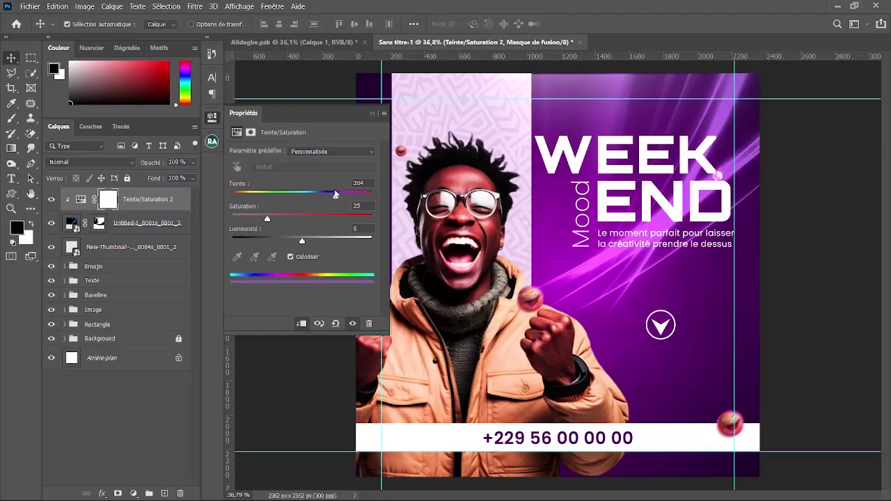
drag(340, 195, 347, 195)
drag(267, 219, 246, 241)
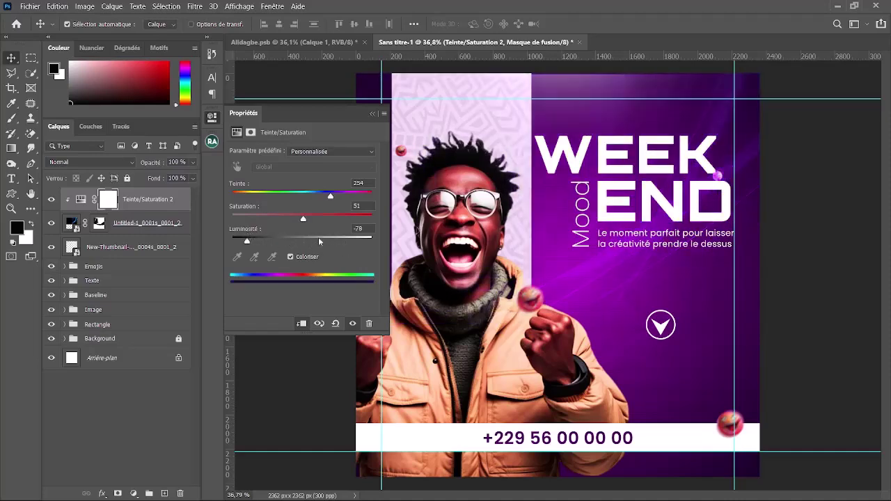
drag(320, 241, 275, 226)
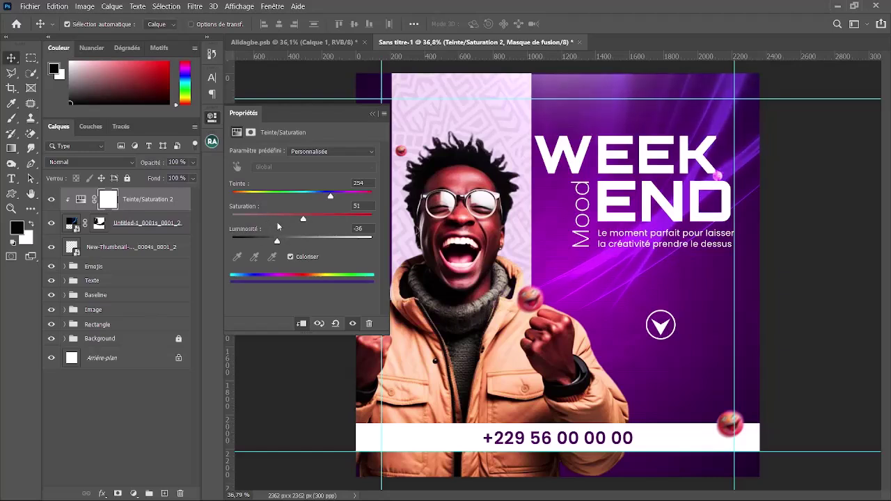
click(371, 113)
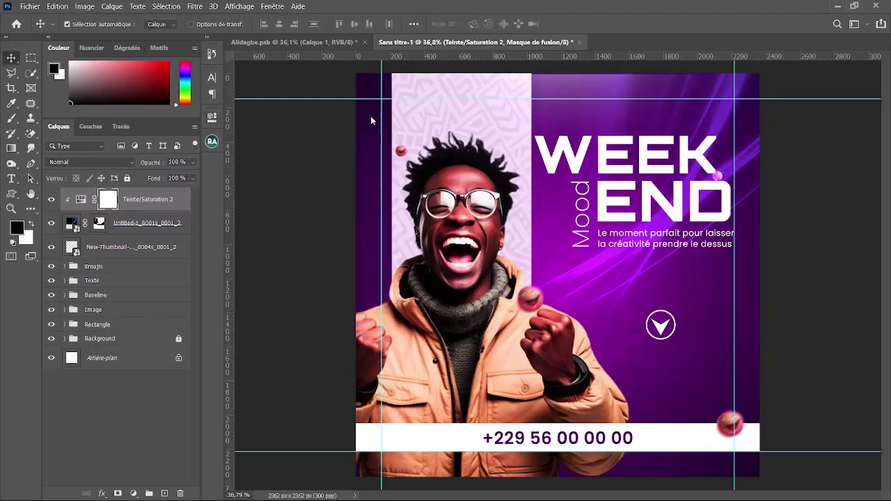
Lower the opacity of the light-streak layer and its Teinte/Saturation adjustment to 20 %
click(160, 229)
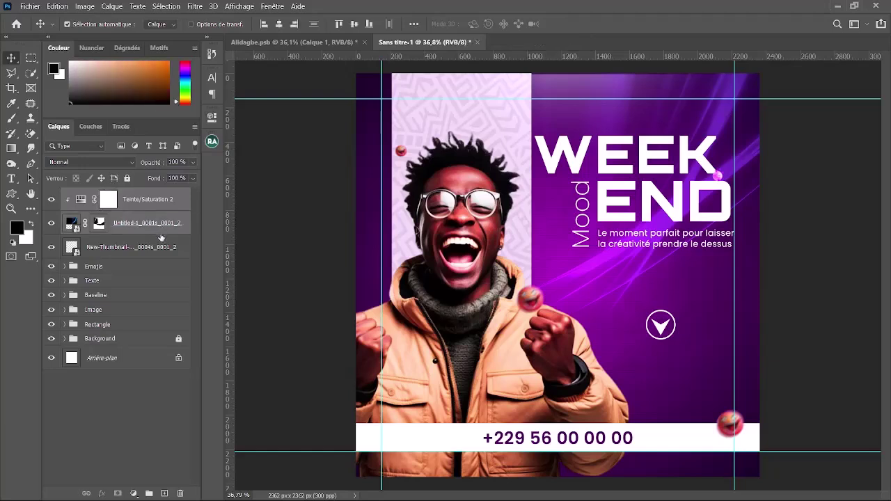
shift+click(172, 254)
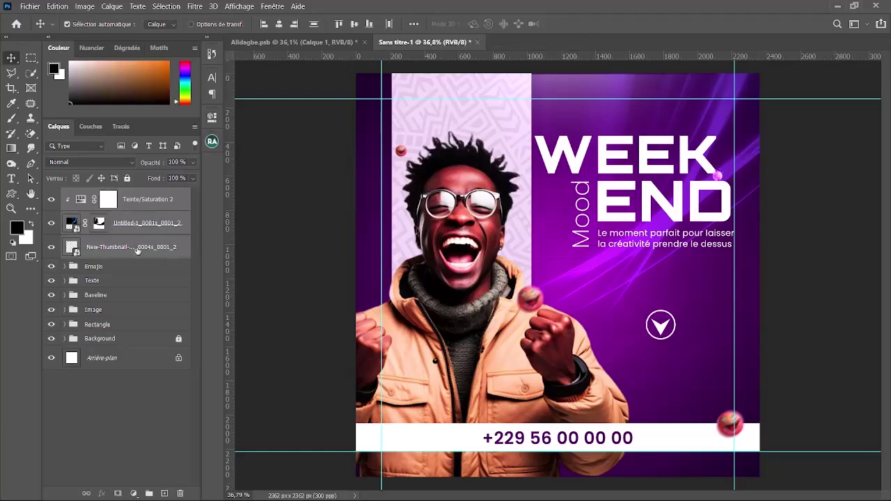
ctrl+click(141, 248)
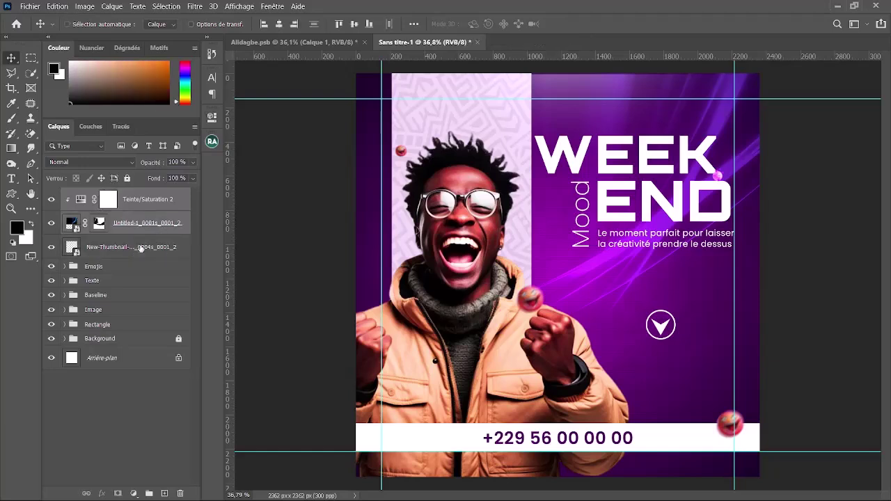
click(51, 249)
ctrl+click(131, 250)
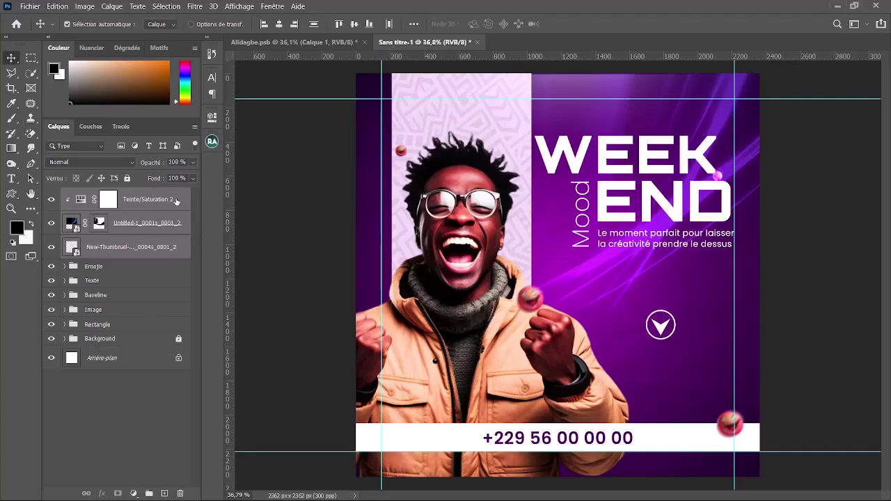
click(166, 230)
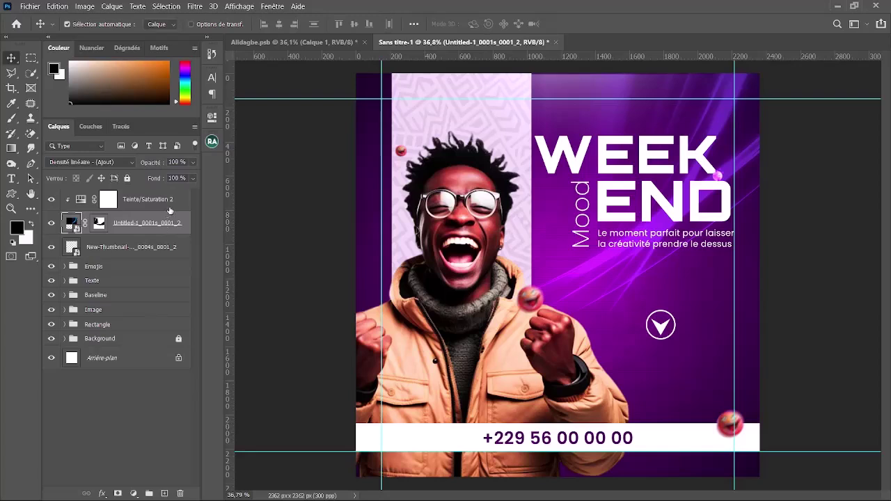
click(191, 163)
click(154, 211)
shift+click(157, 202)
click(192, 163)
drag(193, 175, 149, 178)
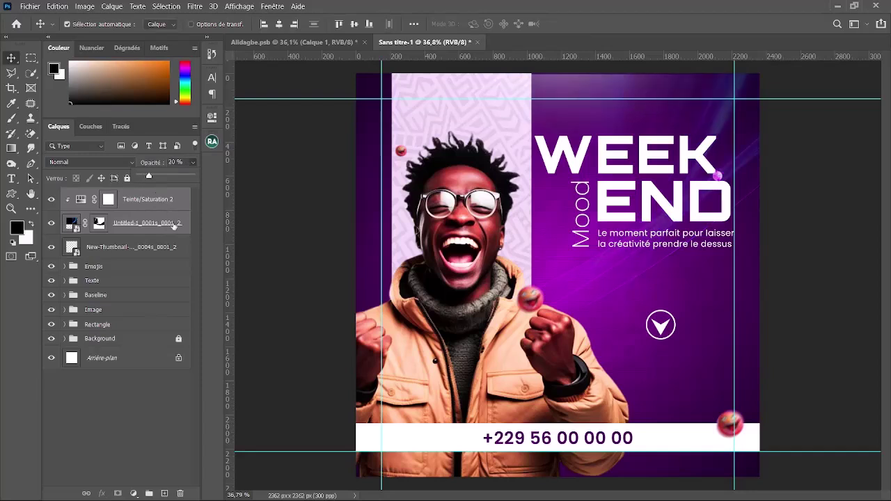
Delete the light-streak layer Untitled-1_0001s_0001_2 together with its clipped Teinte/Saturation adjustment
click(172, 230)
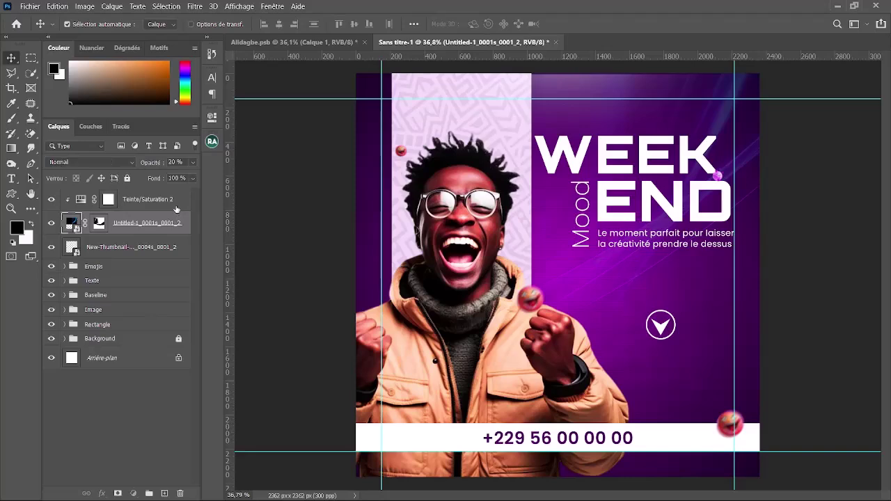
shift+click(177, 208)
key(Delete)
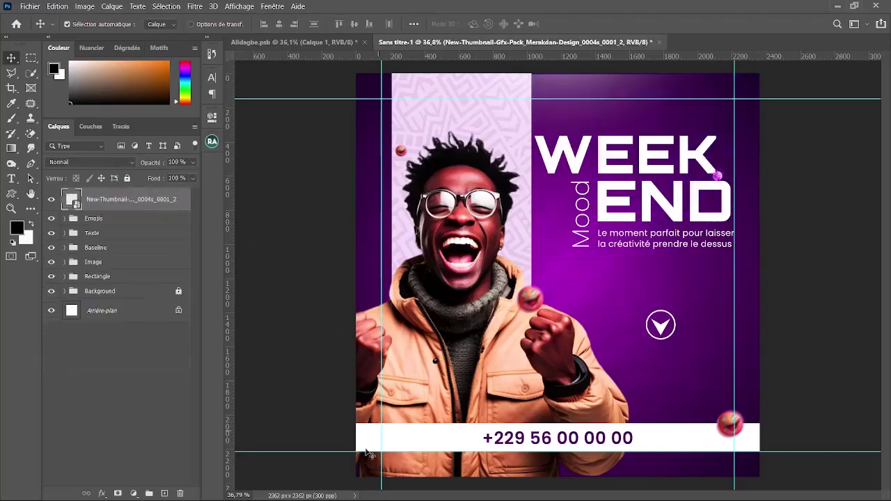
Switch to the Google Meet call in the browser and check its chat messages
mouse_move(370, 487)
click(415, 450)
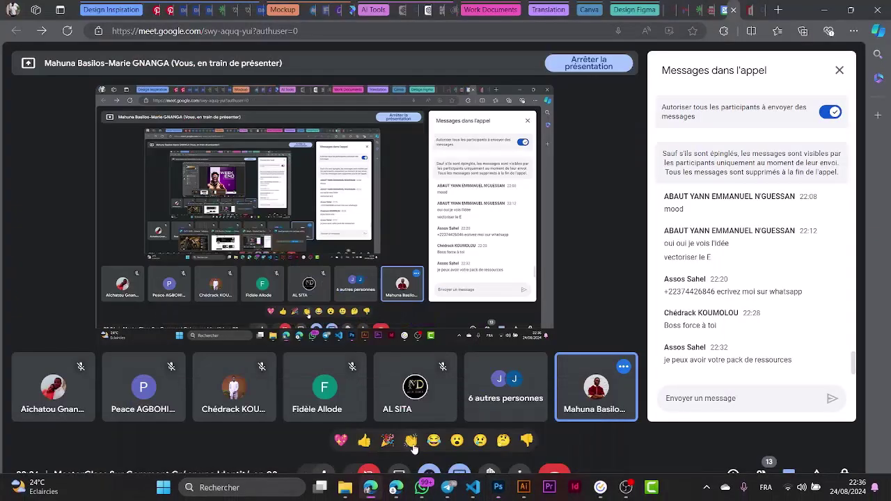
mouse_move(371, 488)
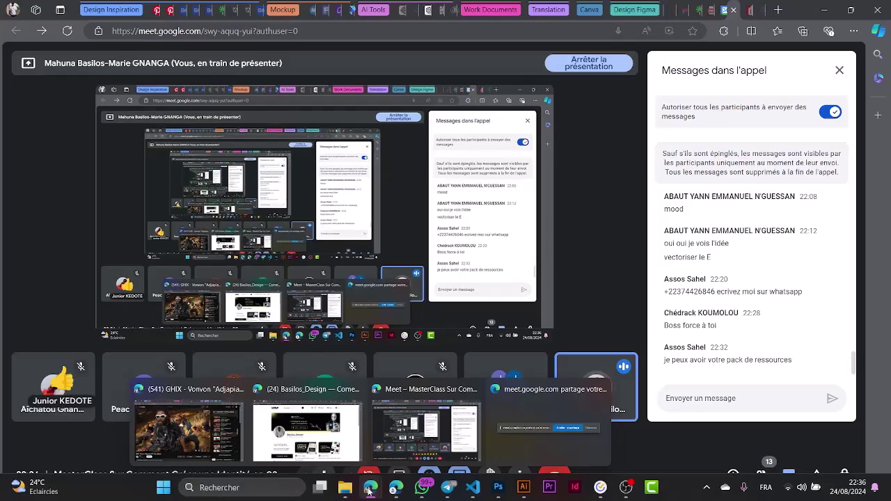
click(379, 446)
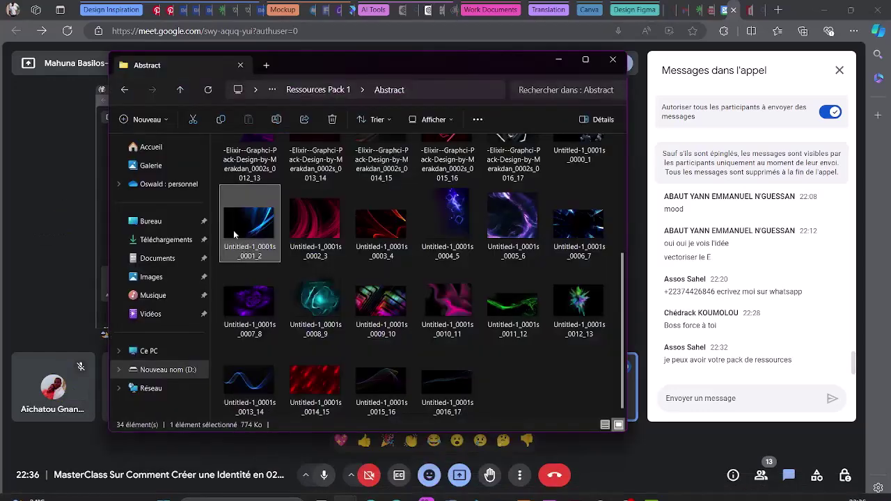
Look through the Abstract and Fogs folders of Ressources Pack 1 in File Explorer for another overlay image
scroll(234, 234, up, 5)
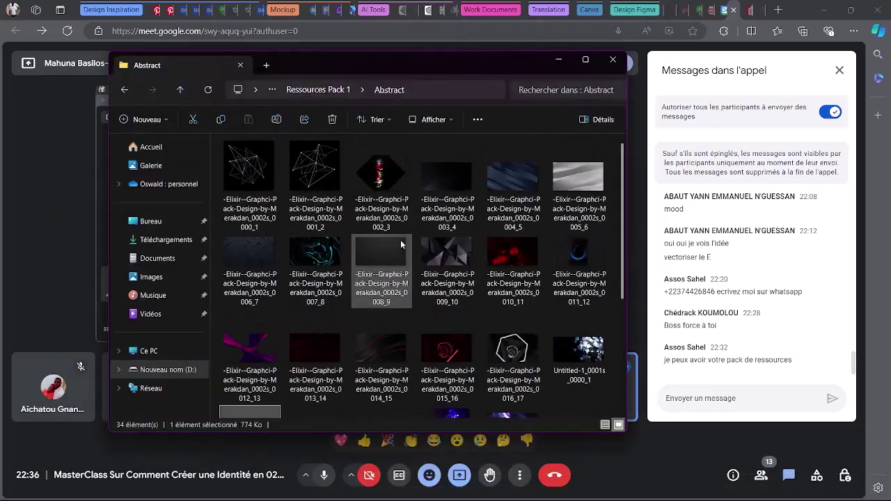
click(124, 90)
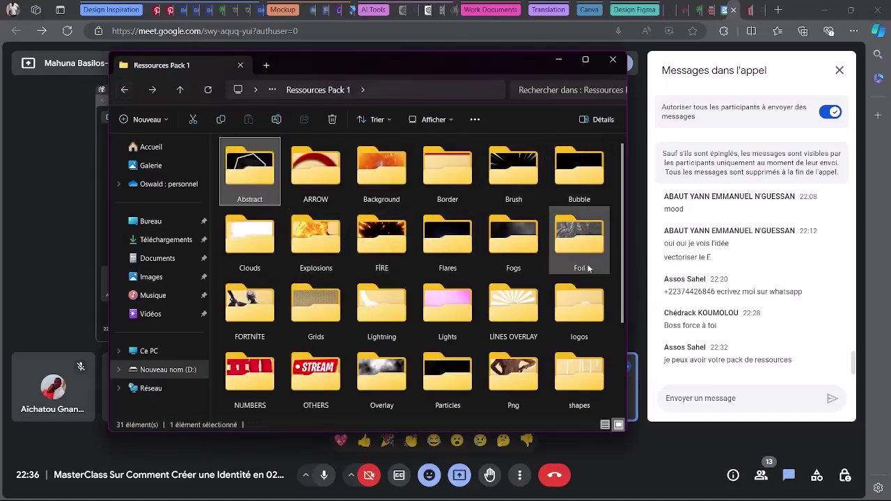
double_click(517, 248)
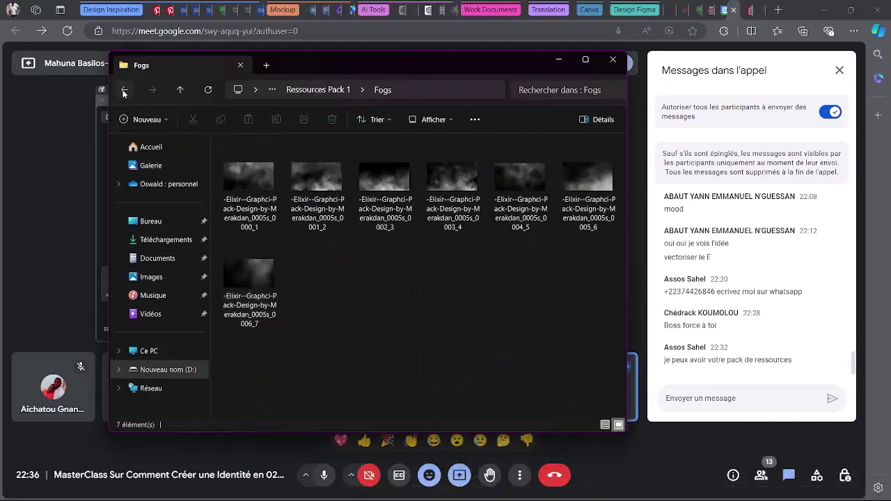
click(124, 89)
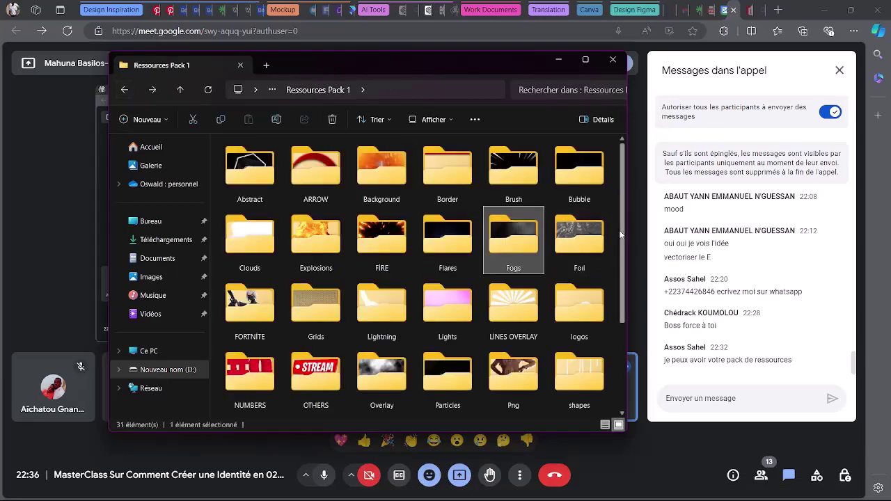
scroll(613, 265, down, 1)
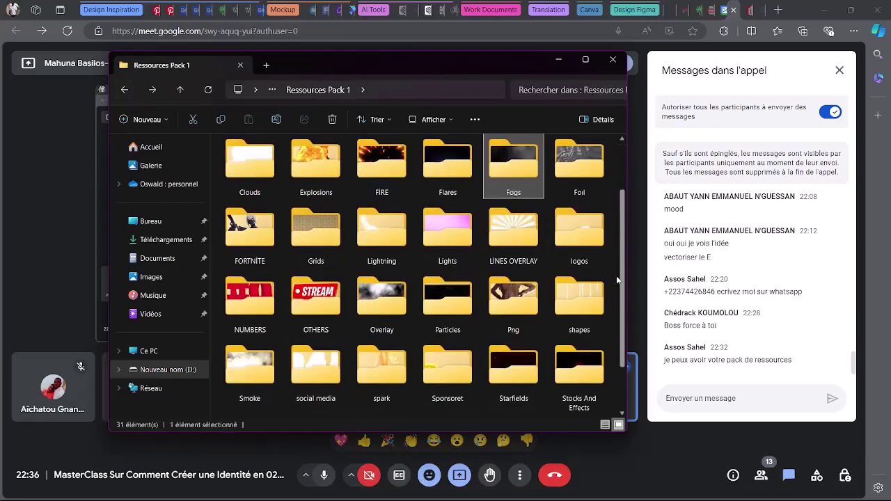
Open the Fyers 1 folder inside Los Brand > Ficifis 2flyers on drive D
click(124, 89)
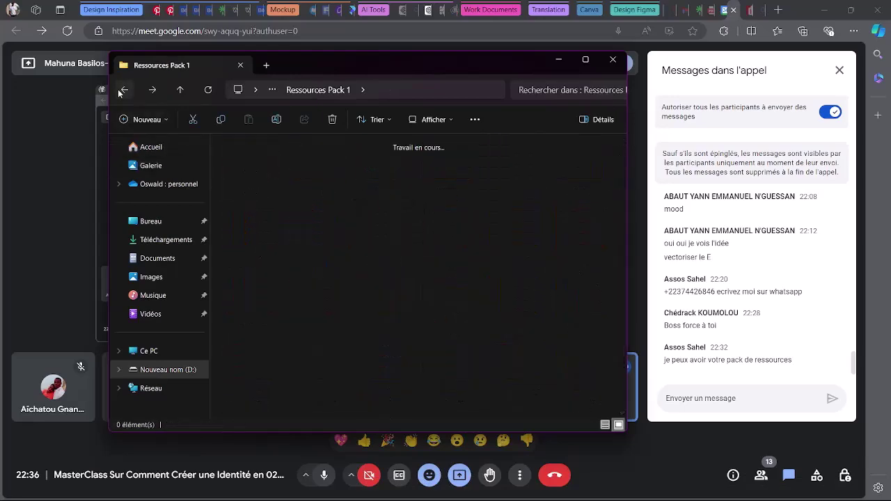
click(191, 369)
double_click(390, 262)
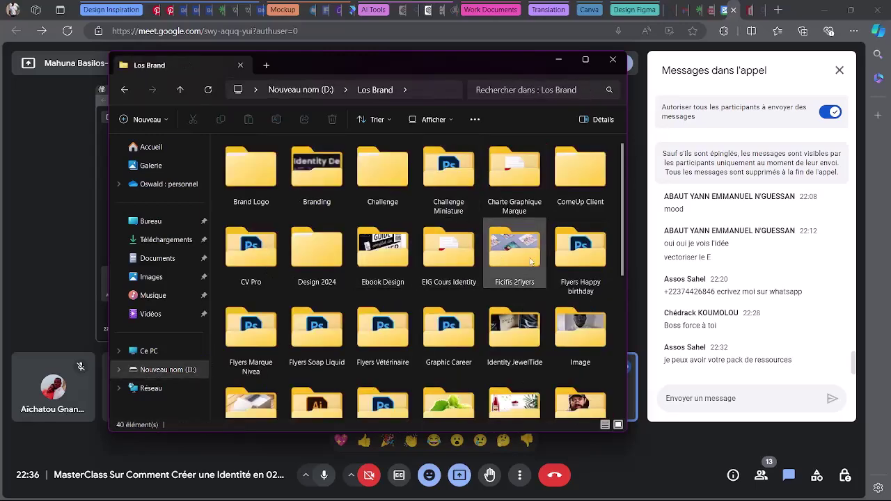
double_click(531, 261)
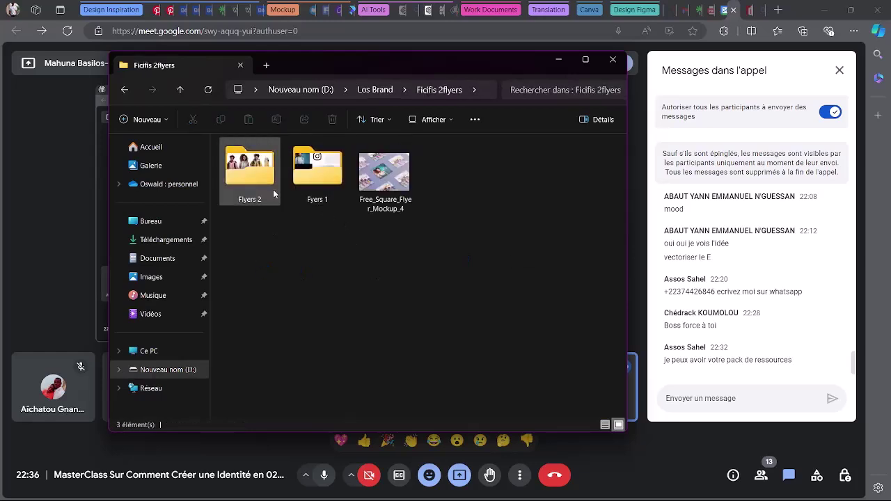
double_click(312, 181)
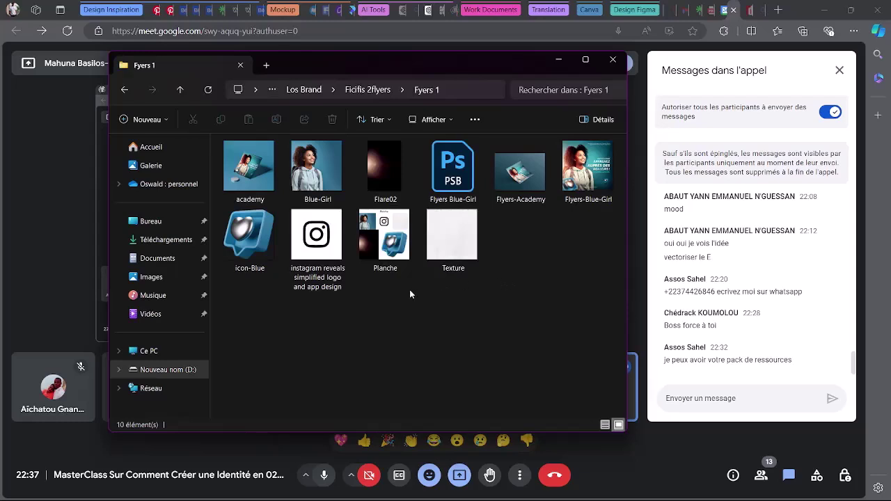
Place the Flare02 image from the Fyers 1 folder into the poster at its fitted size
click(124, 89)
mouse_move(543, 496)
click(498, 487)
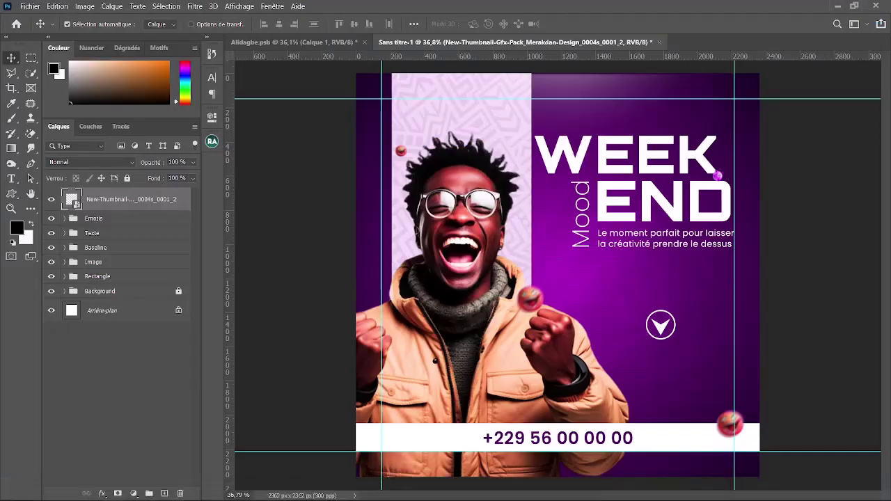
click(366, 420)
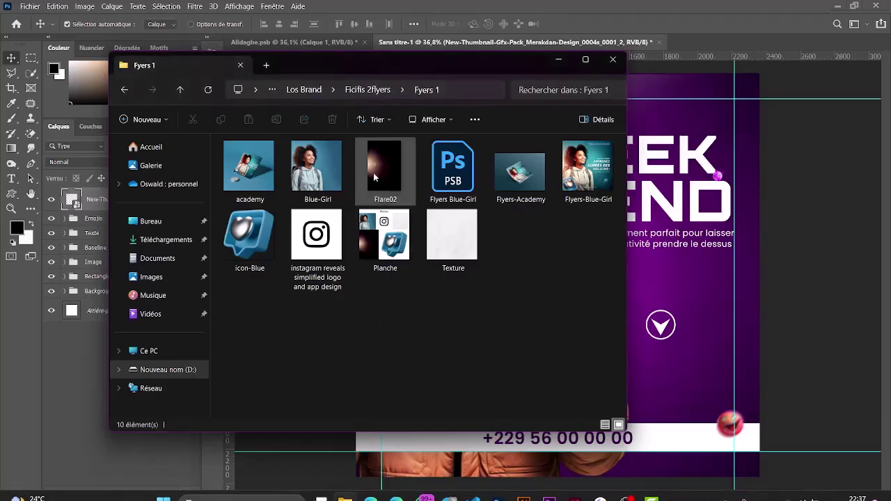
drag(374, 173, 603, 300)
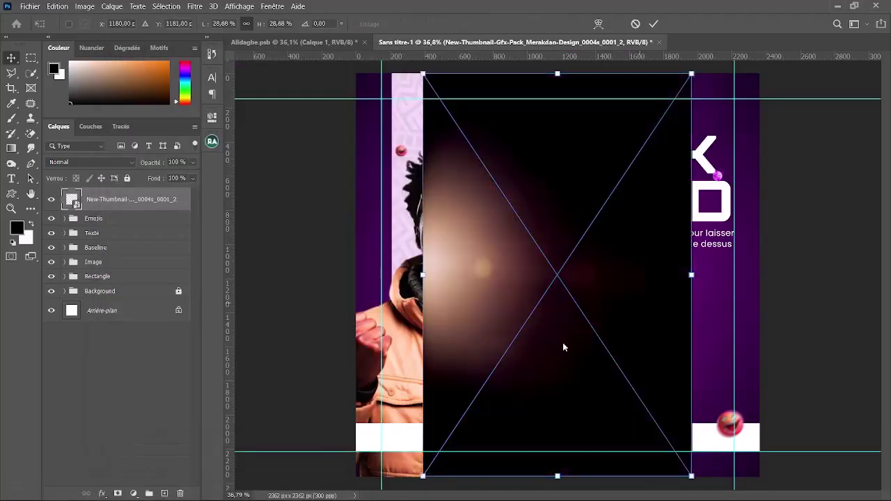
key(Return)
Place the icon-Blue image from the Fyers 1 folder into the poster above the Flare02 layer
mouse_move(397, 491)
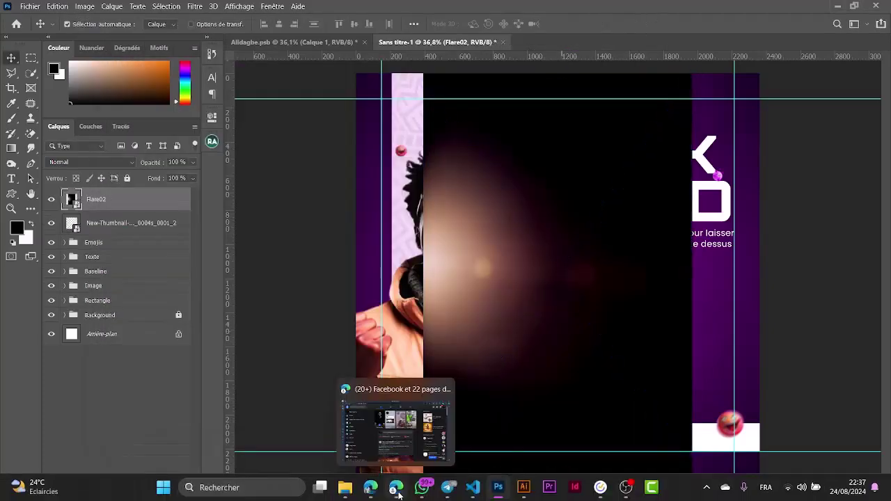
mouse_move(345, 490)
click(393, 425)
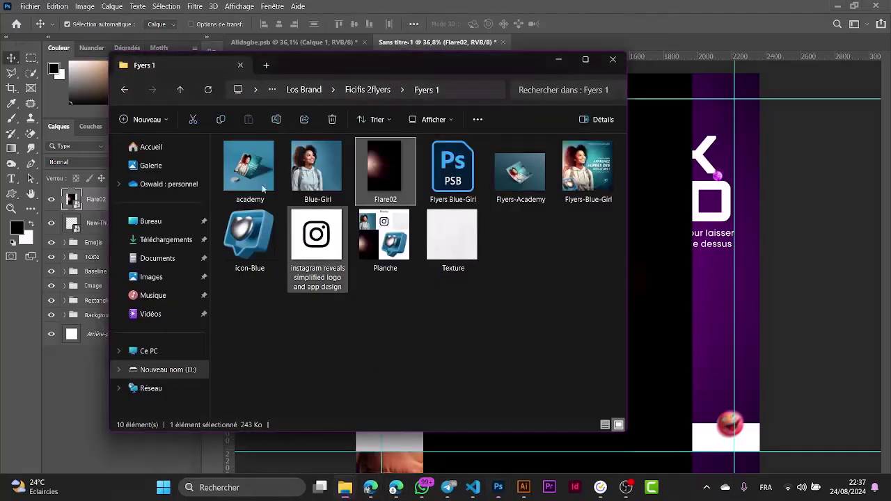
click(124, 89)
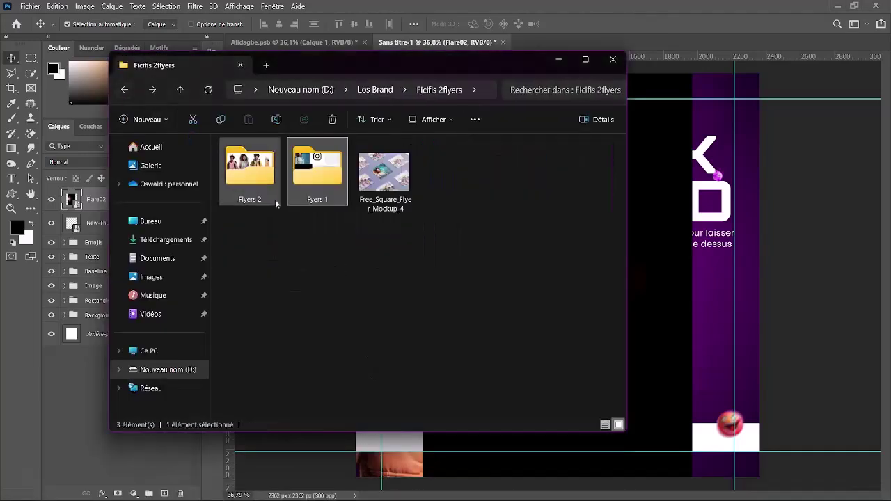
click(152, 89)
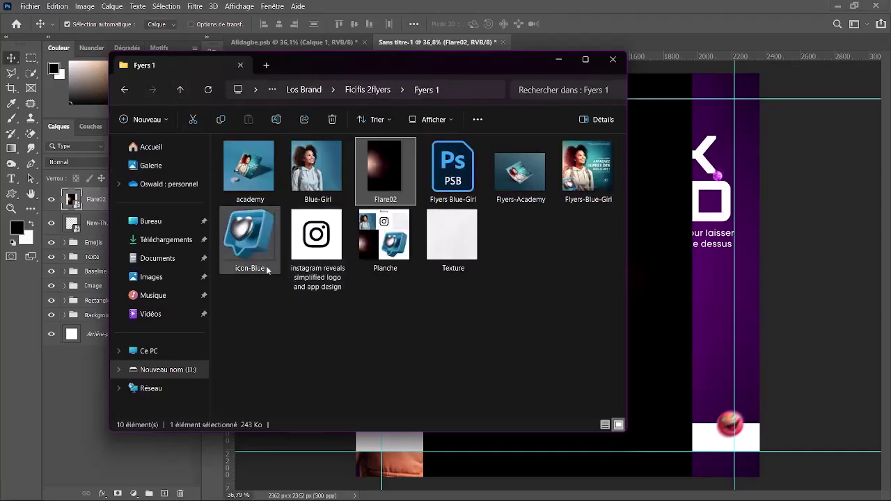
click(248, 230)
key(alt+Tab)
key(ctrl+t)
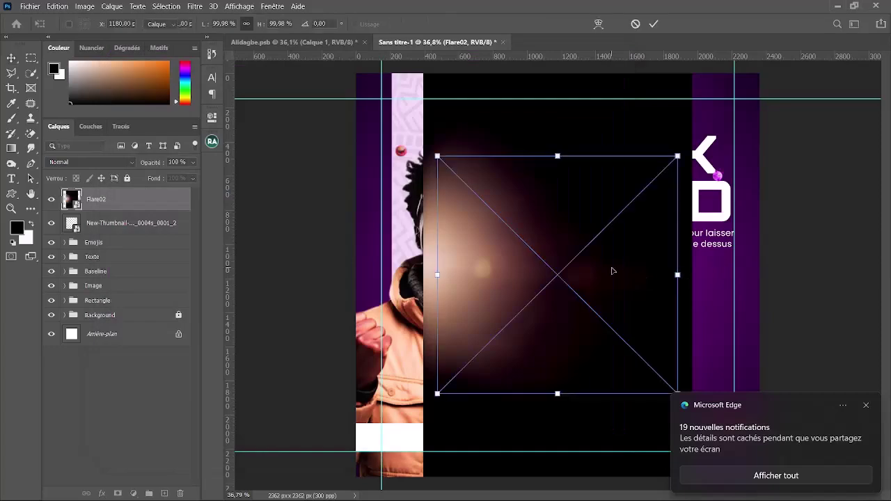
Place Flare03 from the Flyers 2 folder into the poster, and hide the Flare03 and Flare02 layers
mouse_move(385, 494)
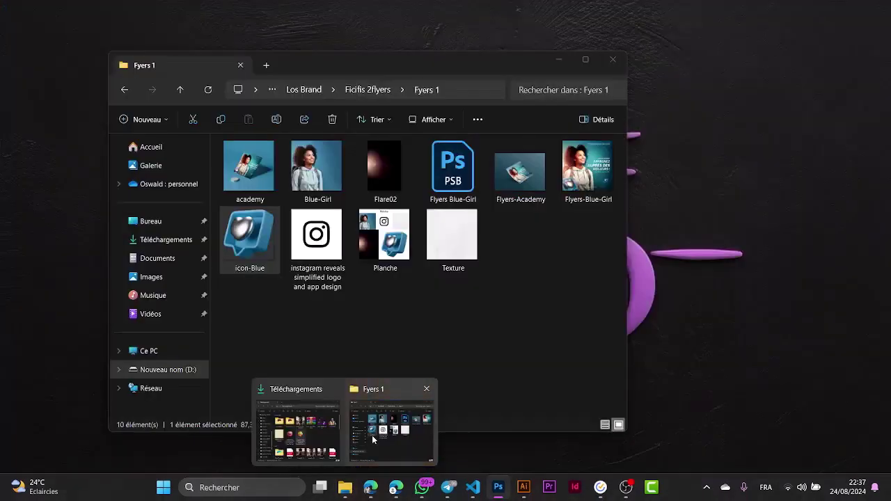
click(372, 431)
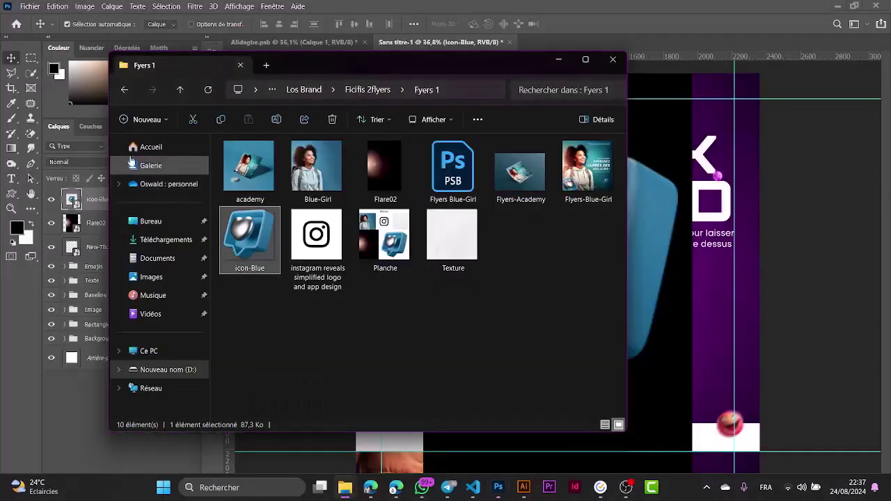
key(alt+Left)
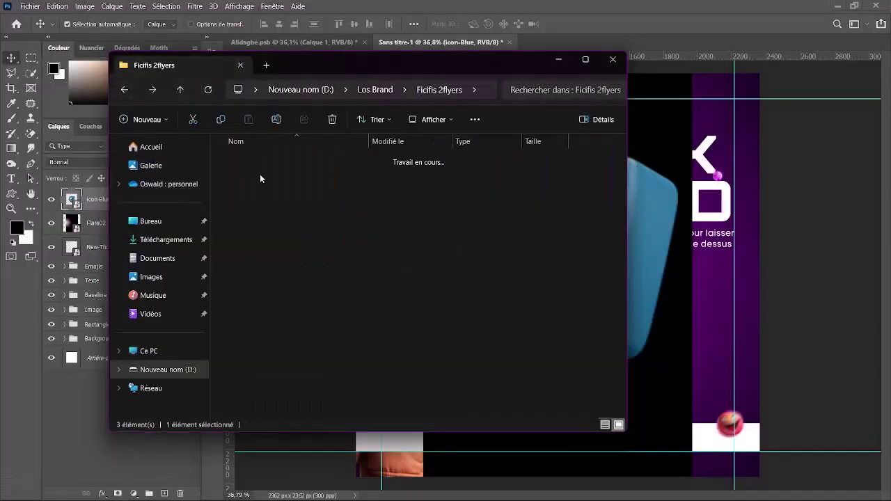
key(alt+Right)
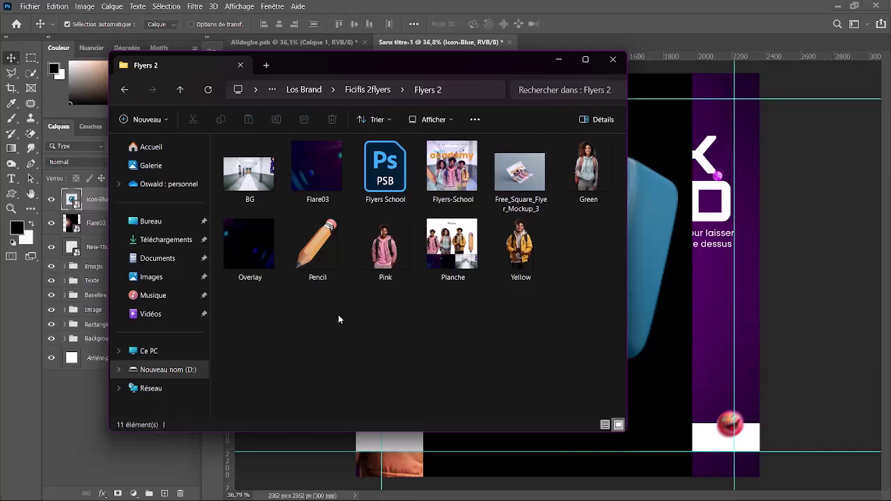
drag(335, 170, 655, 287)
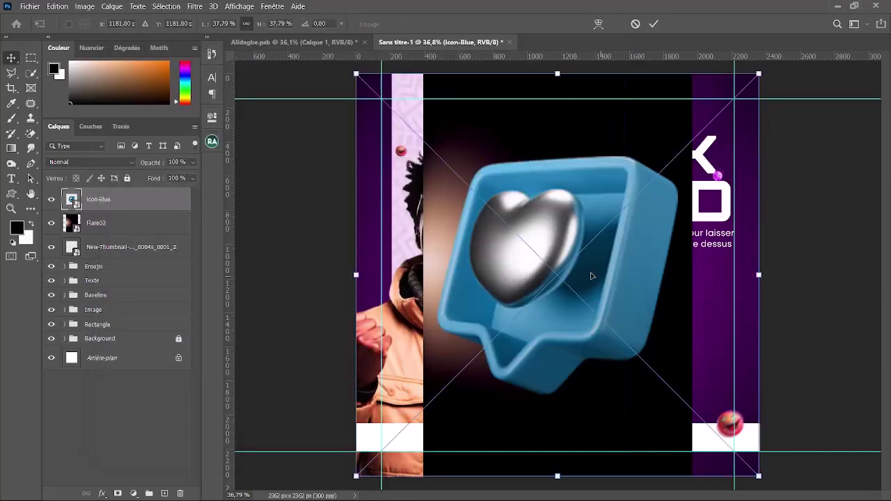
key(Return)
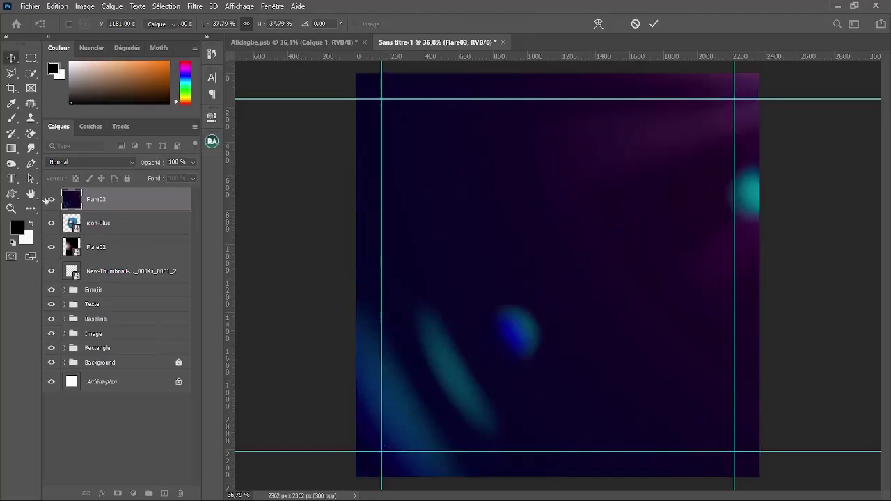
click(51, 199)
click(51, 245)
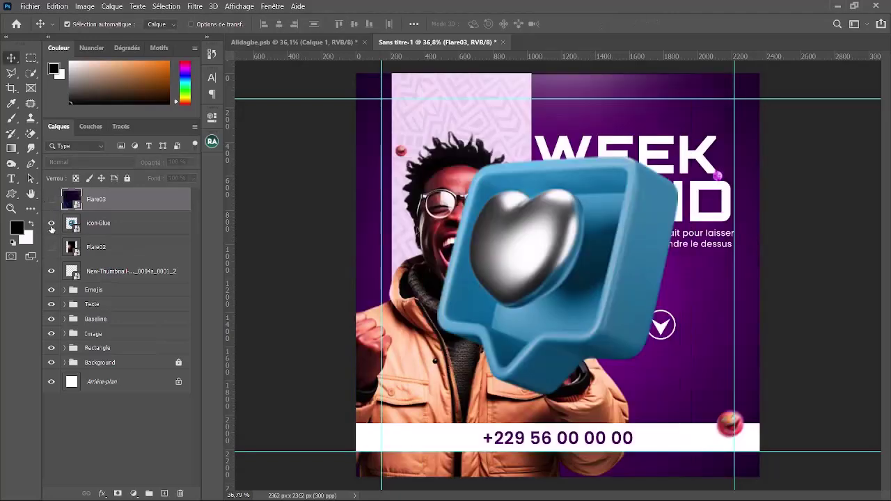
Shrink the blue heart icon to sit just below the tagline and move its layer into the Emojis group
click(521, 252)
key(ctrl+t)
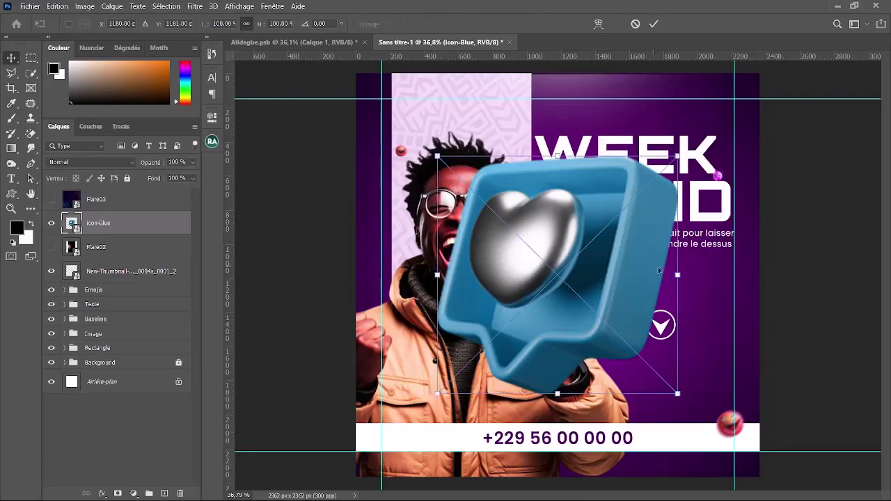
mouse_move(680, 276)
mouse_down()
mouse_move(478, 277)
mouse_move(691, 278)
mouse_up()
key(Return)
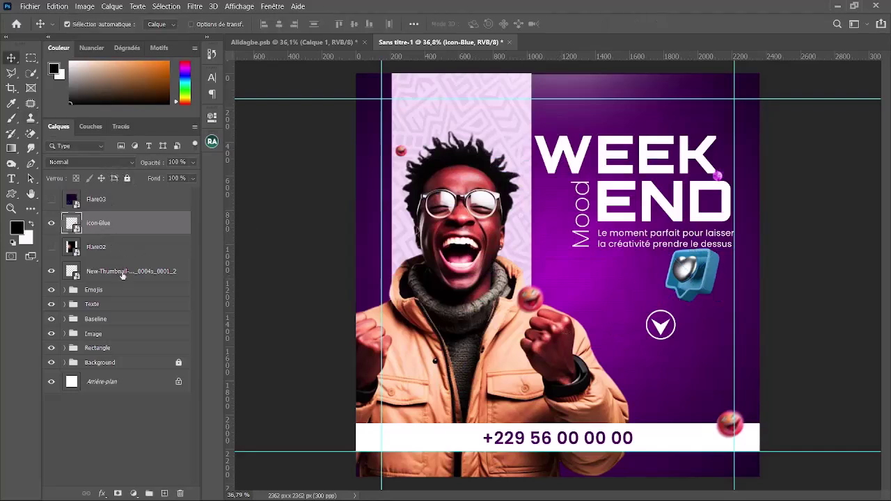
drag(111, 245, 128, 305)
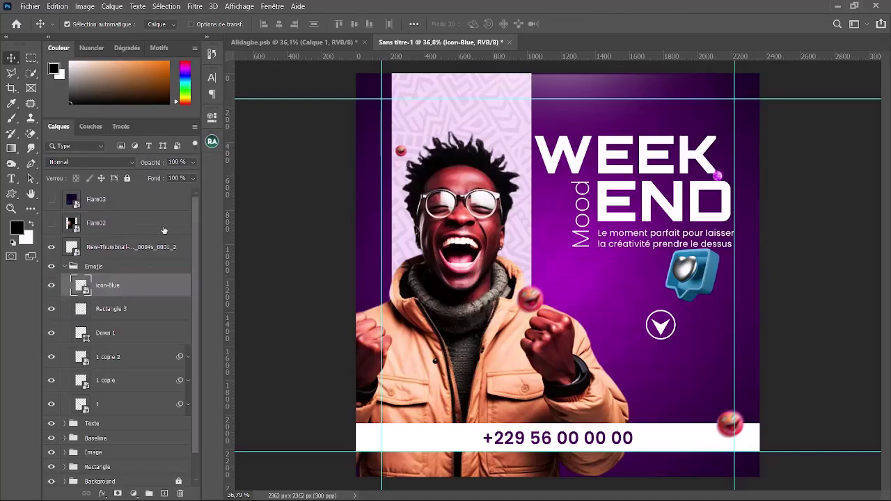
Recolour the heart icon purple with a clipped Teinte/Saturation adjustment using Coloriser and a saturation of 68
click(134, 494)
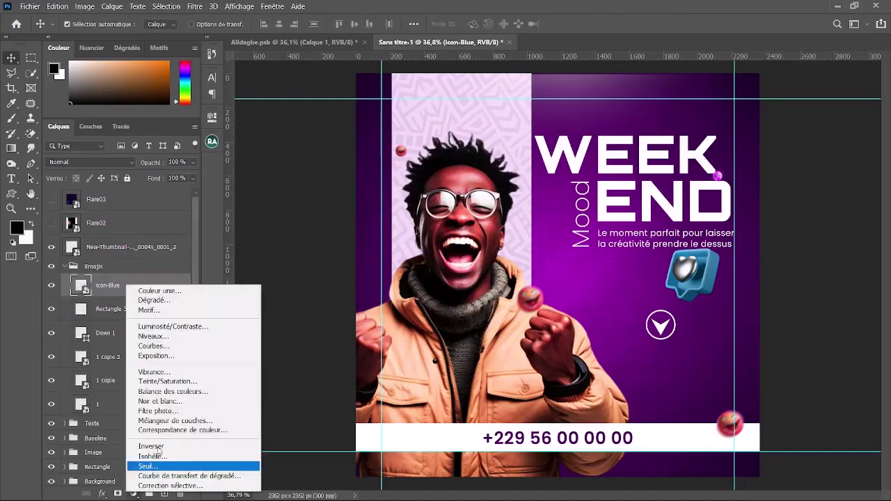
click(193, 381)
click(291, 256)
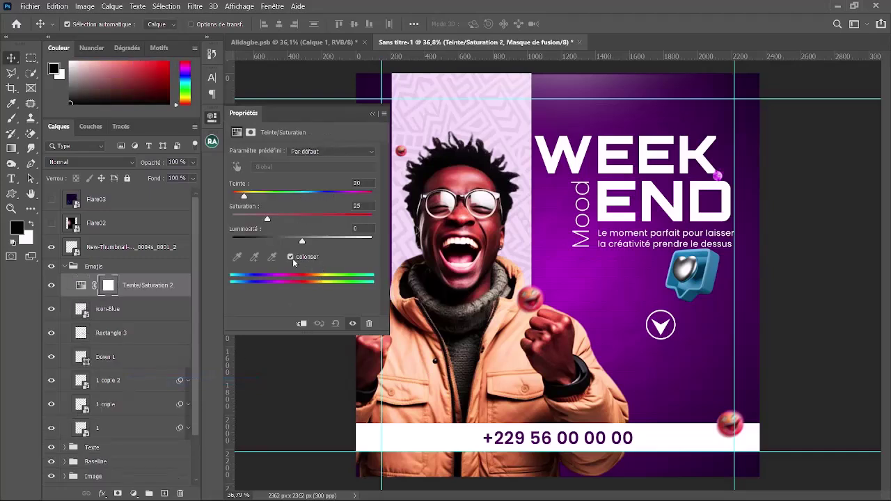
click(302, 324)
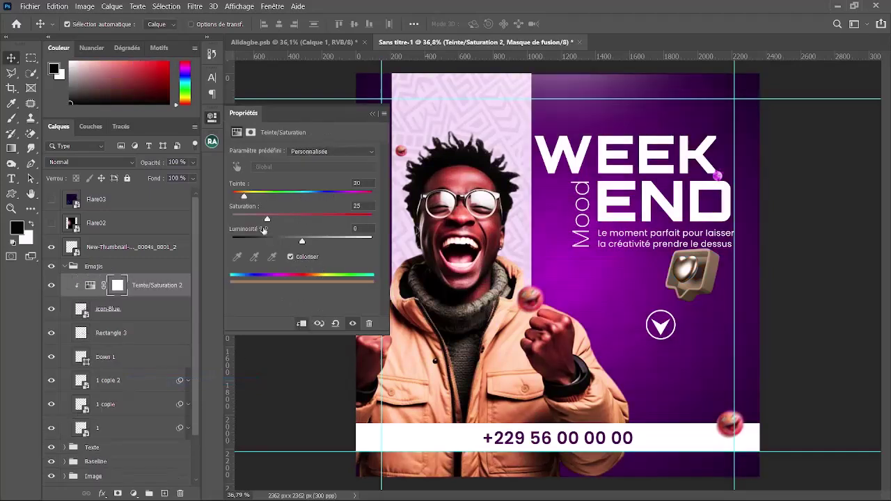
drag(242, 196, 342, 197)
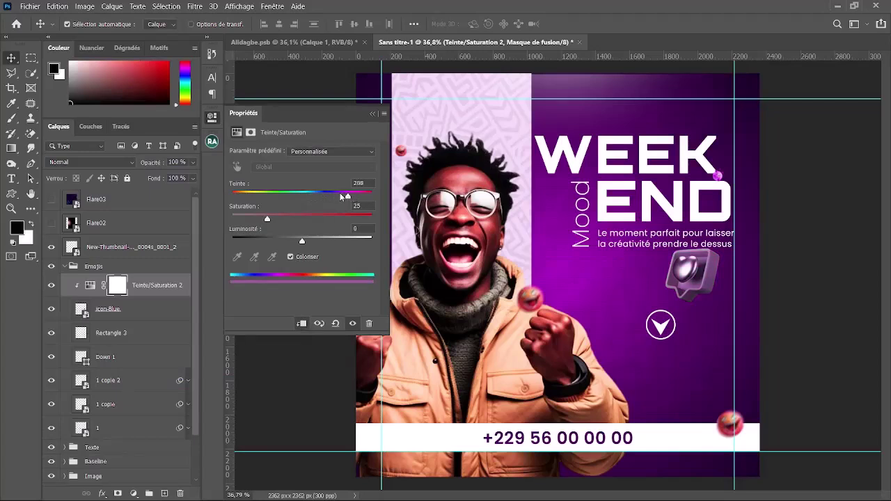
drag(271, 220, 338, 223)
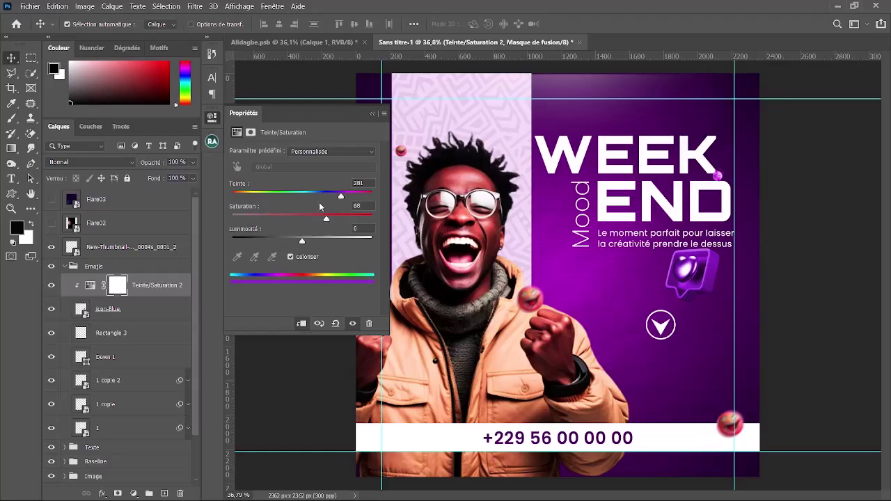
drag(341, 198, 346, 198)
click(372, 114)
Hide the Down 1 arrow layer and move the purple heart icon into the arrow's place
scroll(712, 315, up, 3)
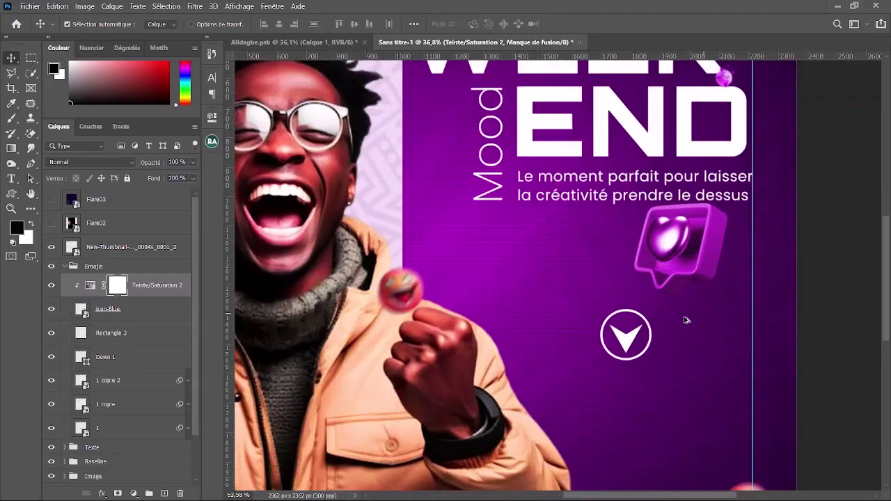
click(632, 337)
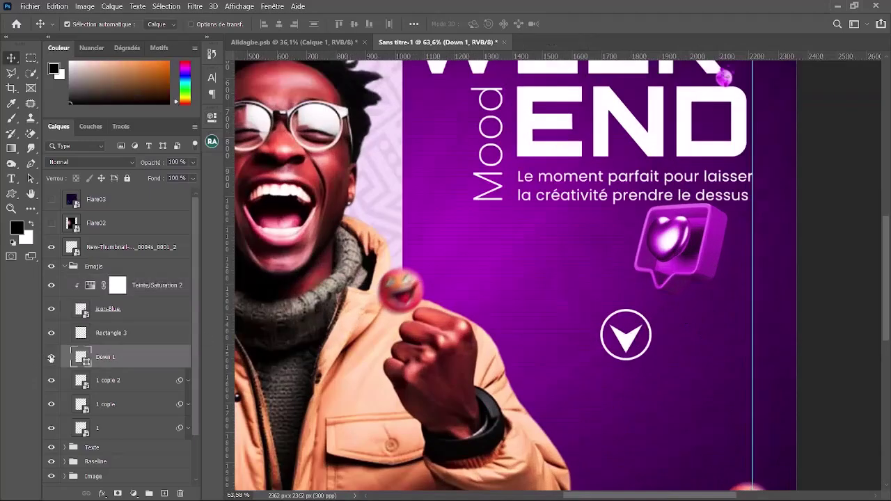
click(51, 357)
scroll(687, 306, down, 3)
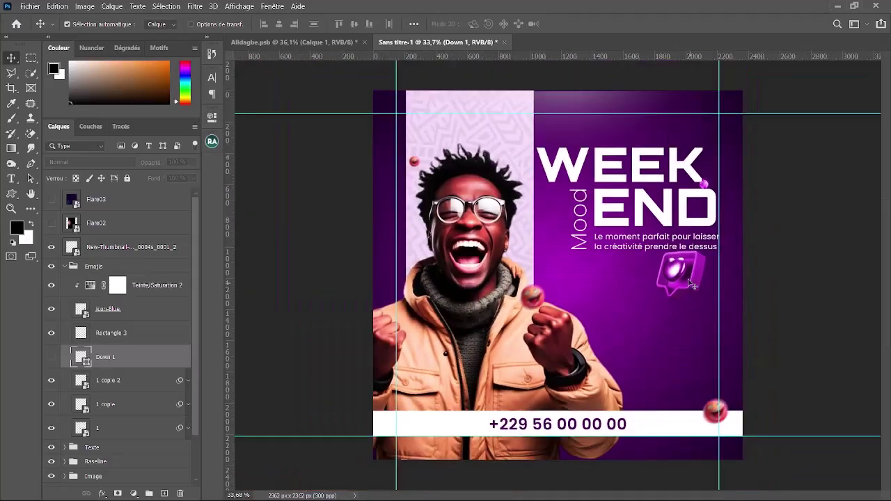
drag(682, 273, 664, 305)
scroll(662, 310, up, 1)
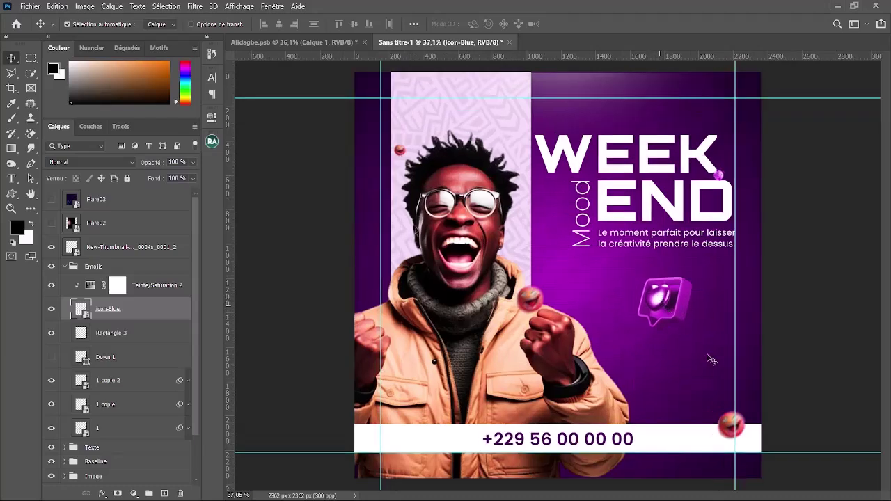
Delete the emoji at the right end of the phone number bar and put the heart icon there, scaled down and rotated
click(729, 425)
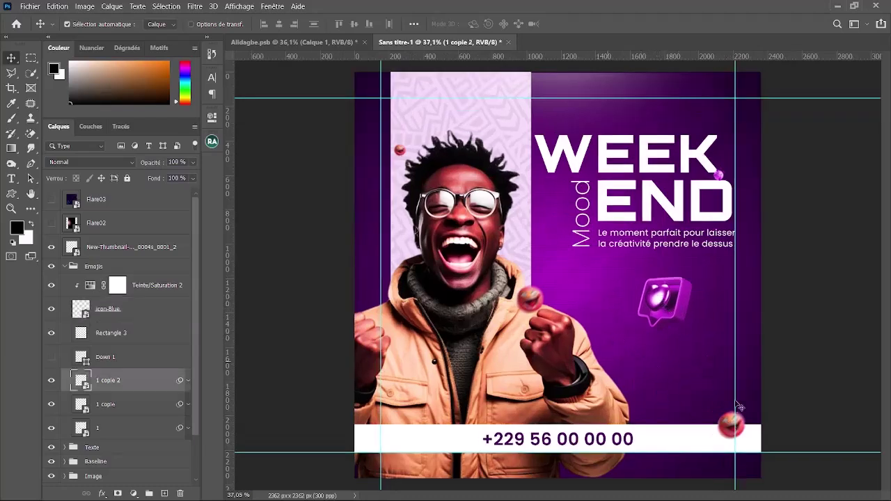
key(Delete)
drag(664, 307, 740, 418)
key(ctrl+t)
key(Return)
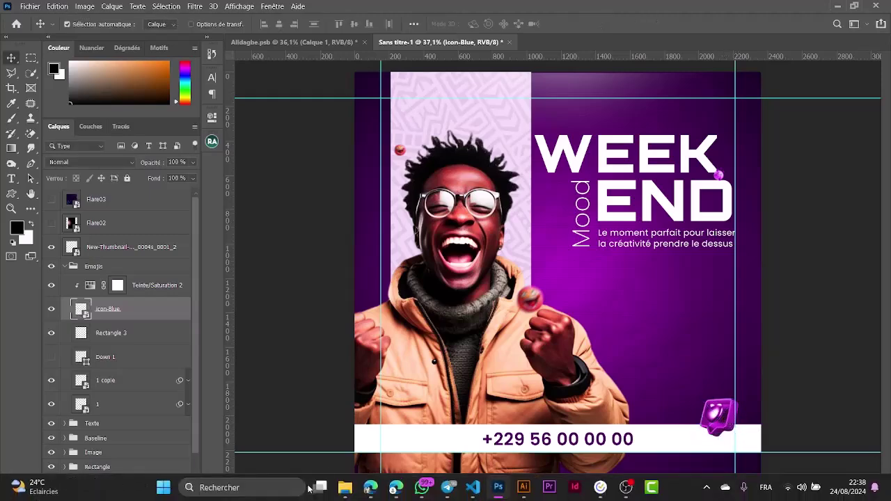
Add a new empty layer directly above Rectangle 3, beneath the purple heart icon layer, for the icon's shadow
mouse_move(370, 487)
mouse_move(407, 434)
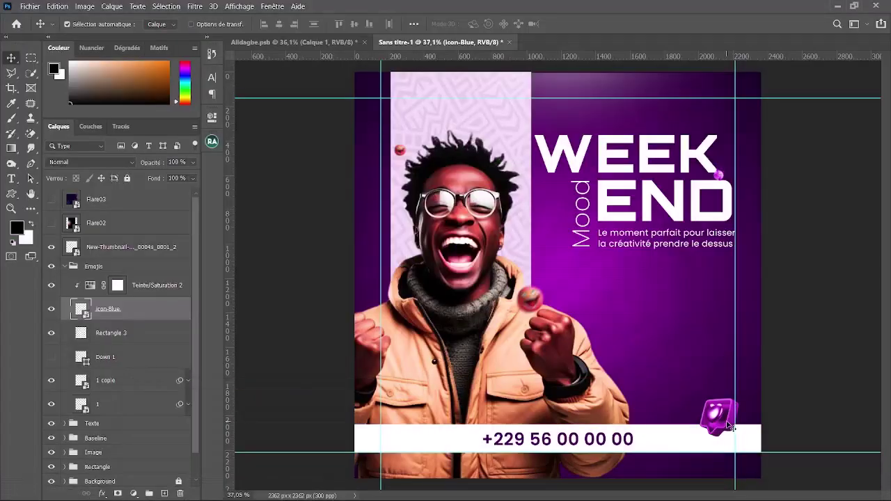
scroll(738, 444, up, 8)
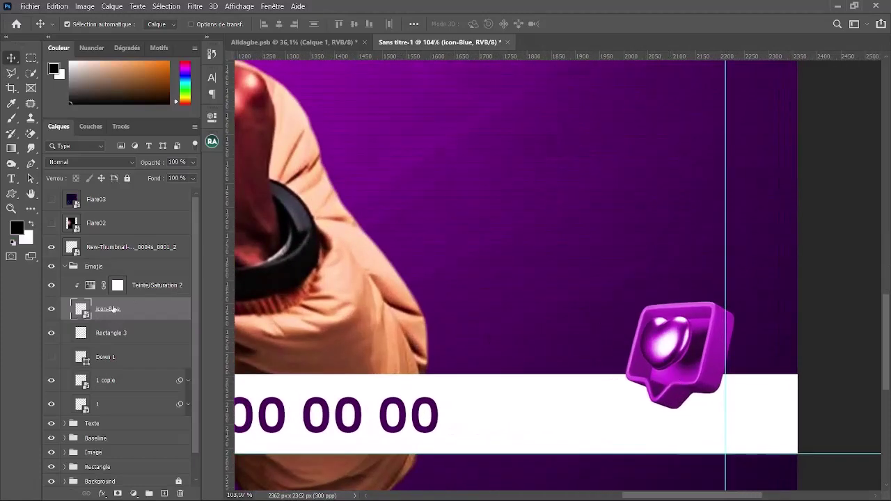
click(144, 340)
click(136, 494)
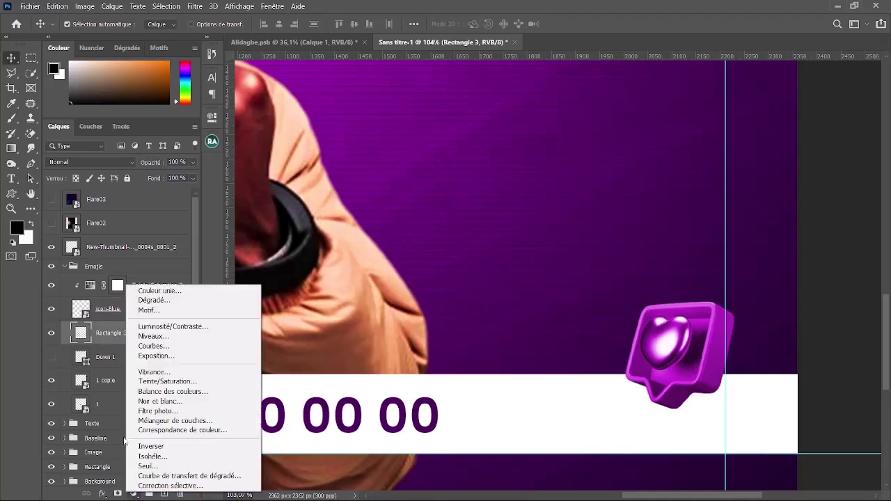
click(221, 225)
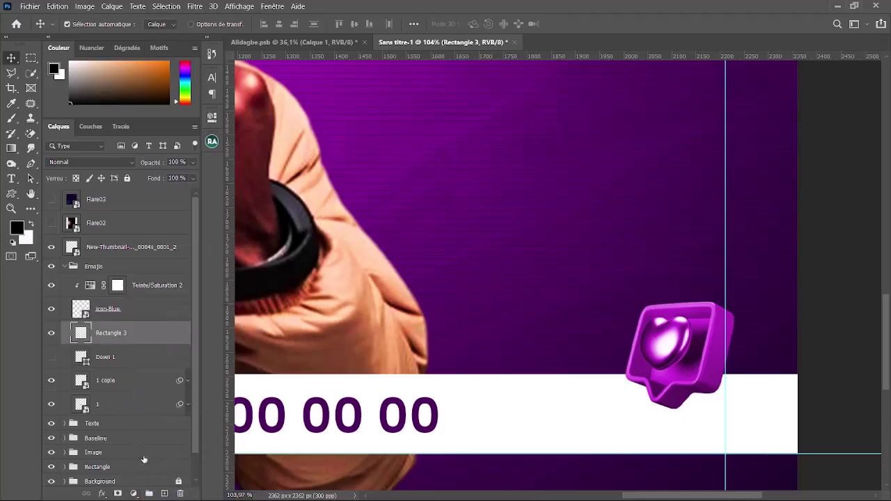
click(164, 494)
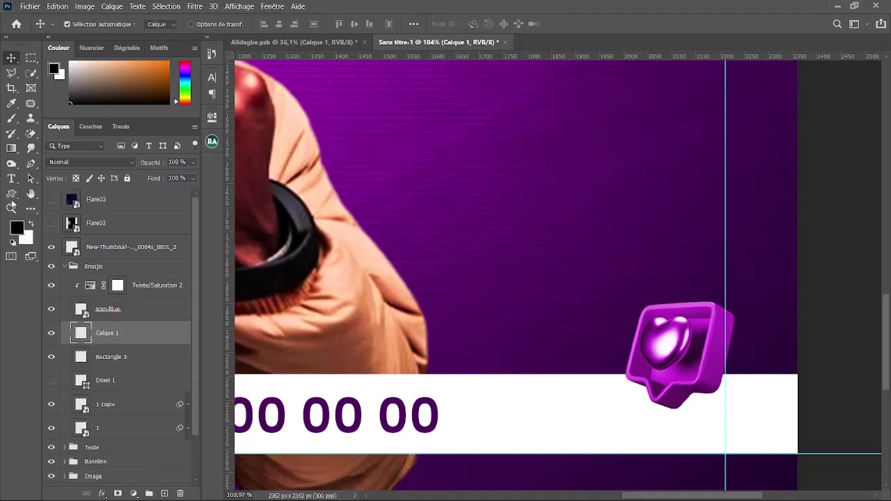
Try stamping a black shadow under the heart icon with the flattened 236 px soft brush angled at -15°, and undo it
click(10, 120)
click(82, 25)
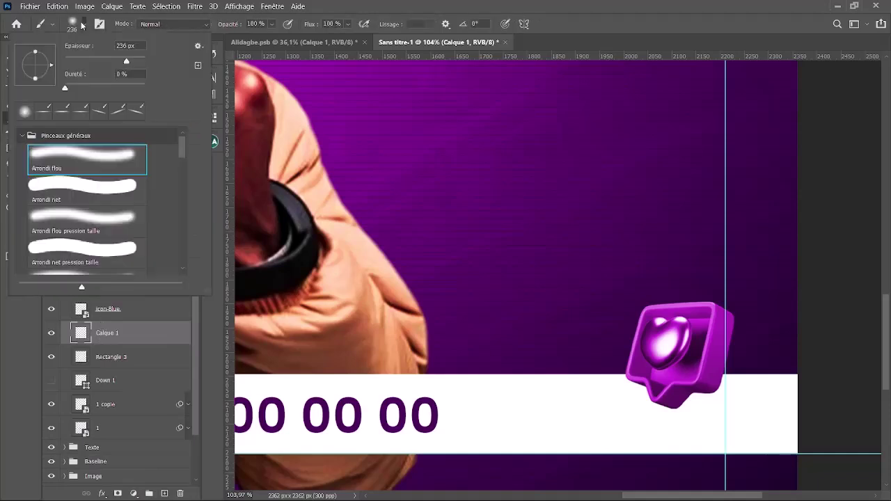
click(133, 115)
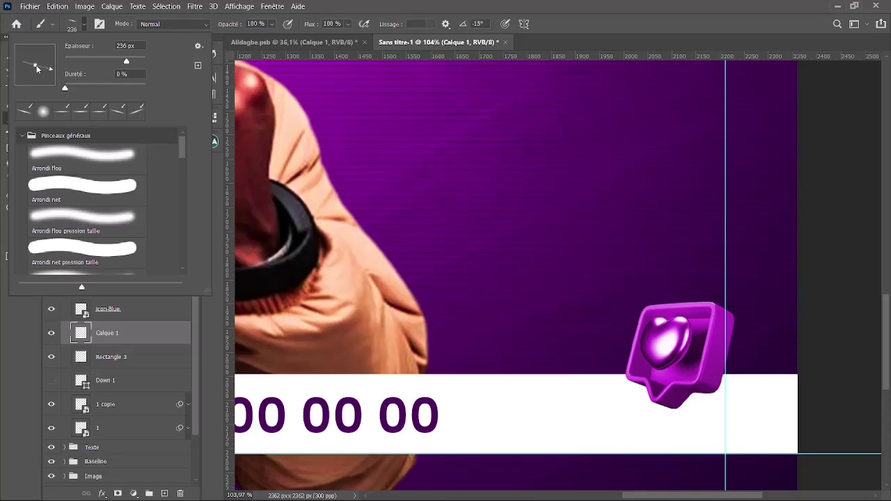
click(665, 403)
click(661, 403)
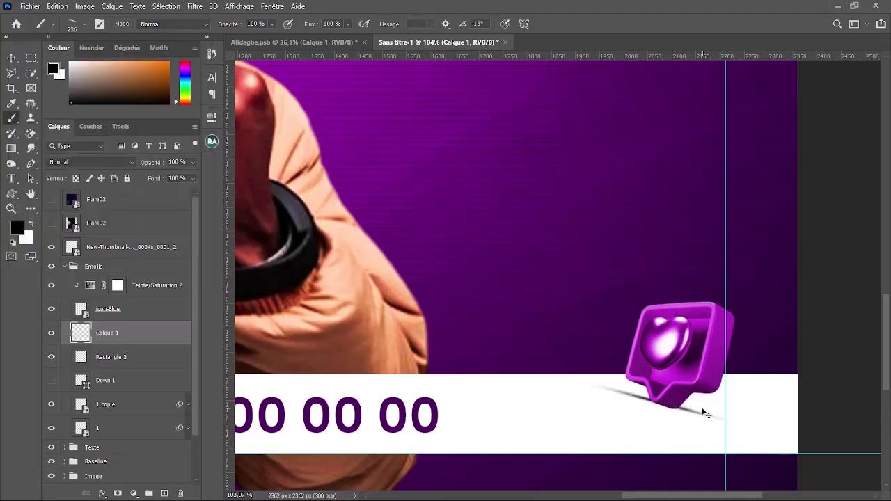
key(ctrl+z)
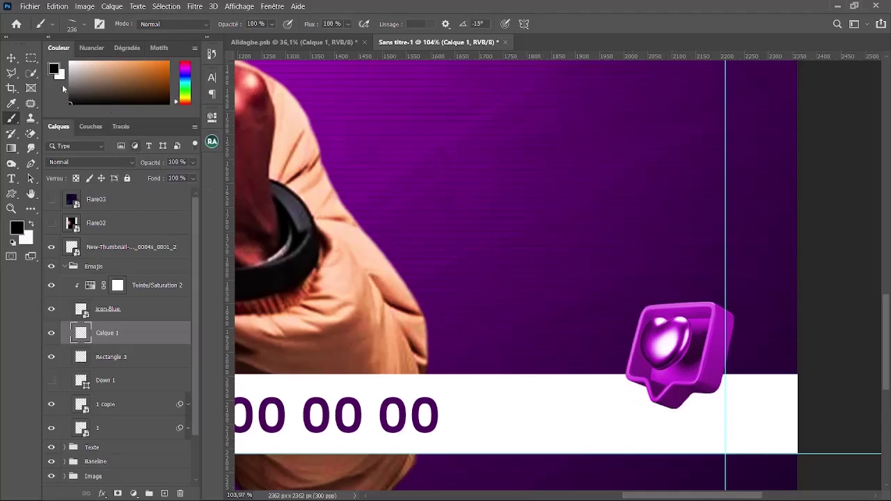
Stamp a horizontal black shadow under the heart icon's tip with the flattened 236 px brush at 0° and return to the Move tool
click(76, 30)
click(82, 110)
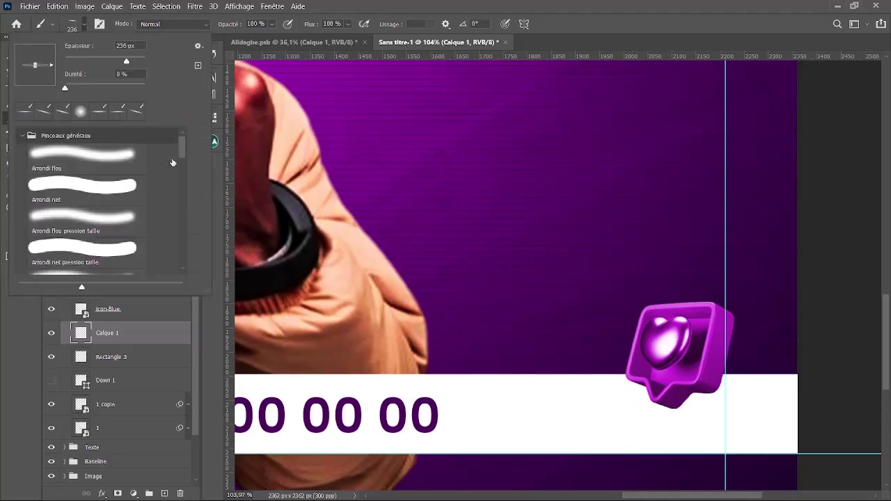
click(669, 404)
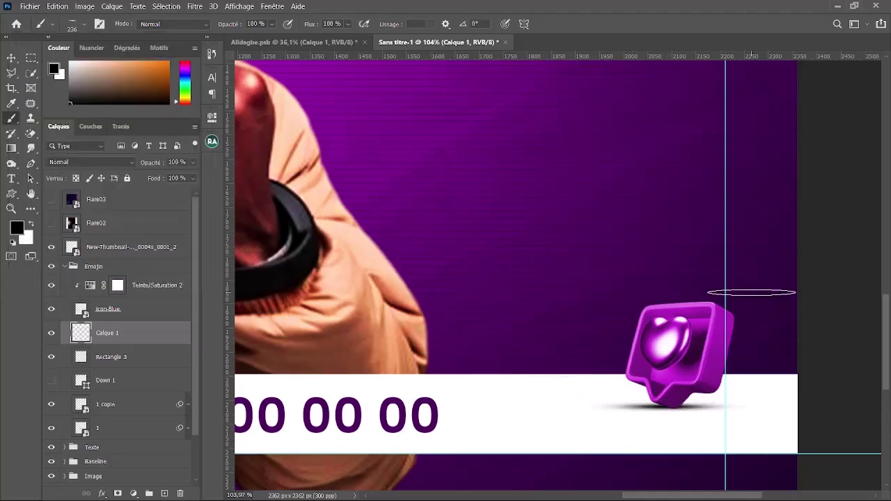
click(11, 57)
key(v)
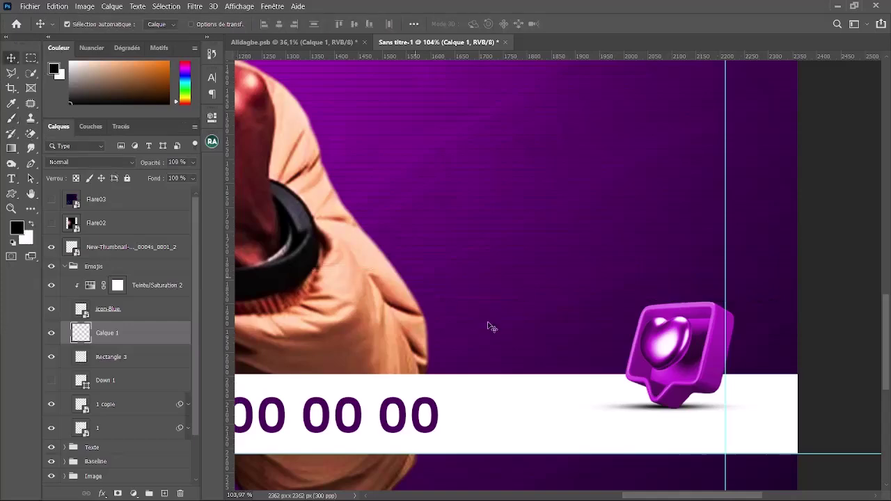
Use Free Transform to shift the shadow slightly right and down under the icon's tip, to about X 2097, Y 2119 px
scroll(590, 424, down, 5)
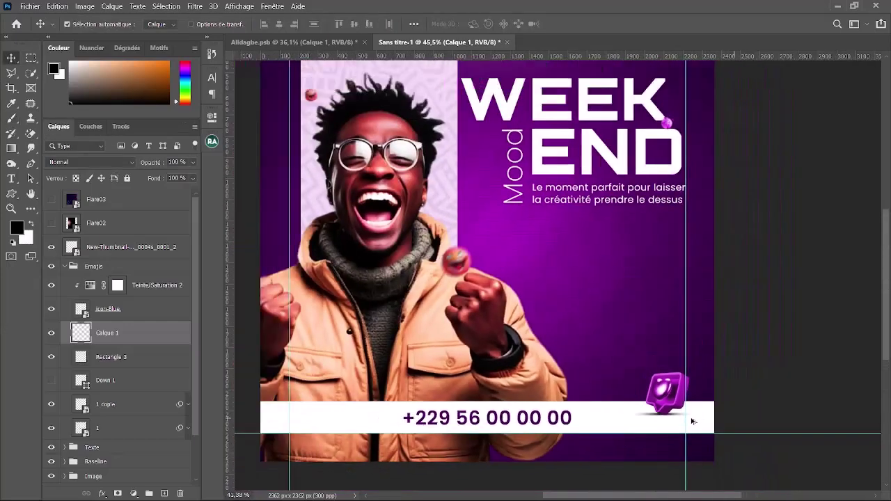
scroll(690, 420, up, 3)
key(ctrl+t)
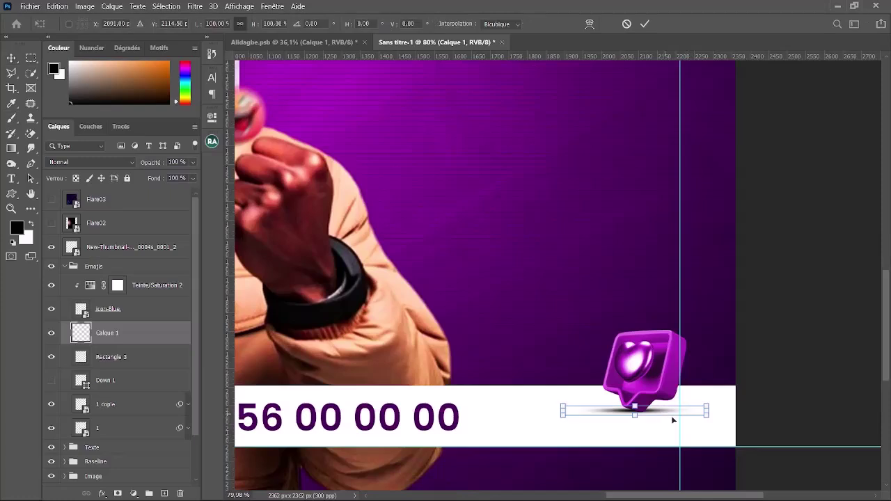
scroll(669, 417, up, 3)
drag(654, 422, 658, 423)
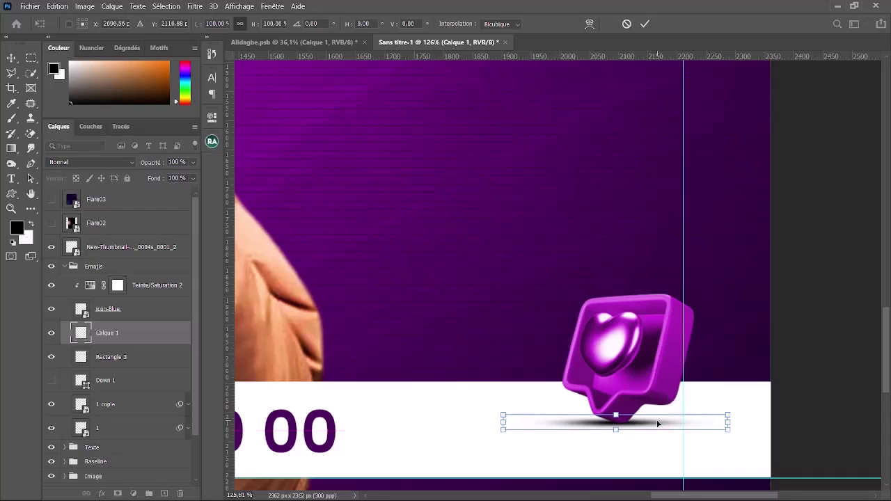
key(Return)
Lower the opacity of the heart icon's shadow layer to 58 % and dismiss the Edge notification
scroll(599, 421, down, 2)
scroll(611, 421, down, 2)
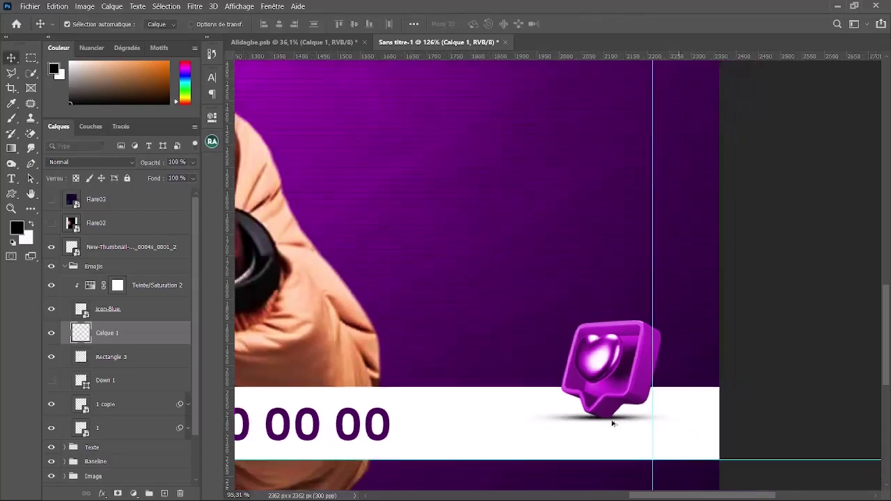
scroll(546, 412, down, 2)
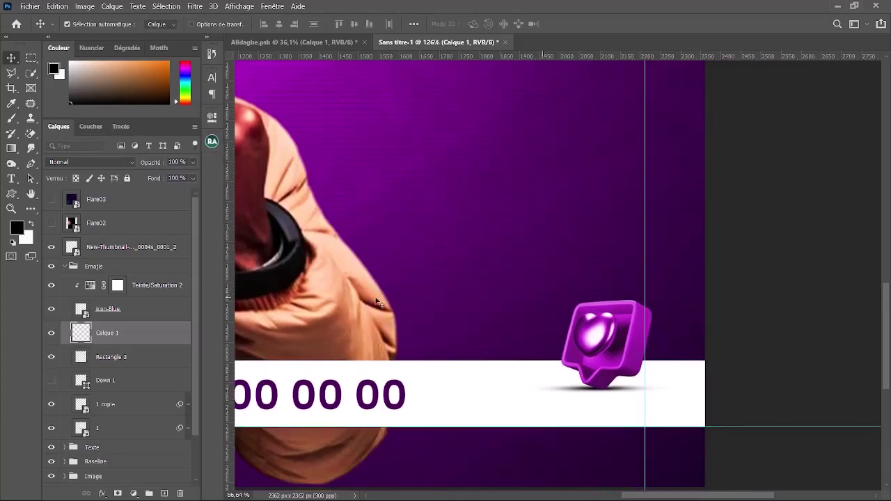
scroll(386, 320, down, 2)
scroll(378, 298, down, 3)
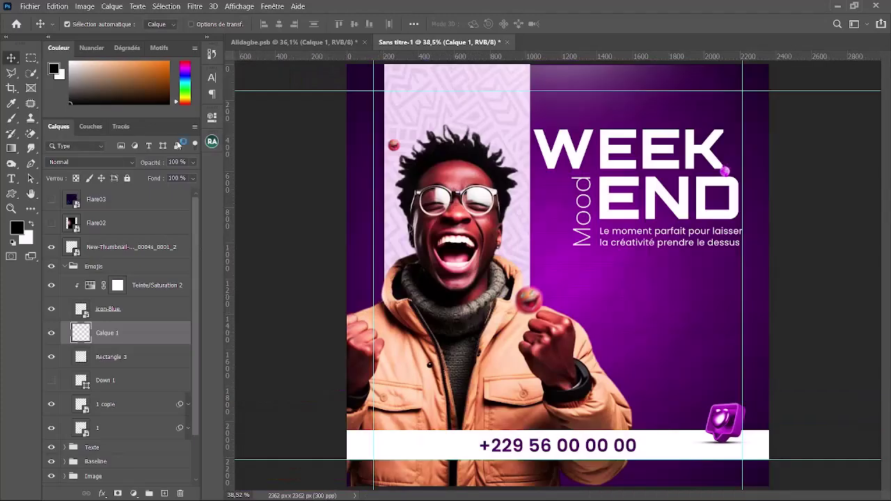
click(193, 165)
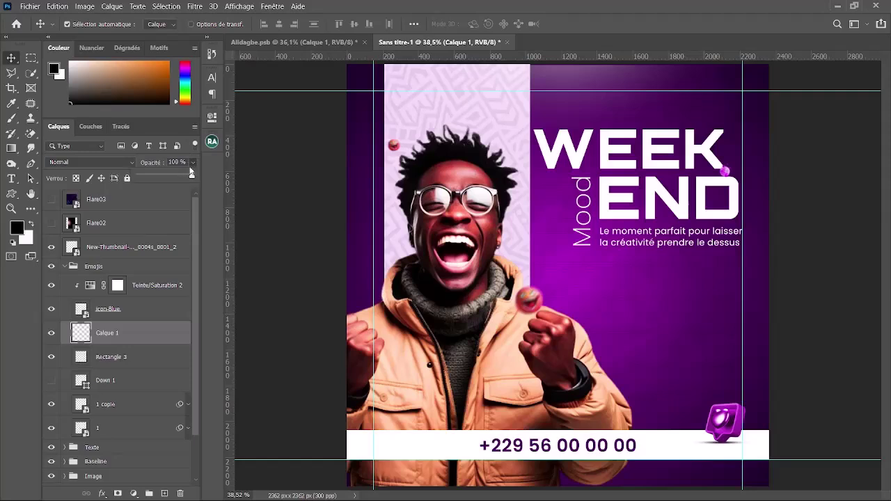
click(154, 175)
mouse_move(158, 178)
mouse_down()
mouse_move(179, 179)
mouse_move(170, 177)
mouse_up()
click(221, 198)
scroll(751, 461, up, 4)
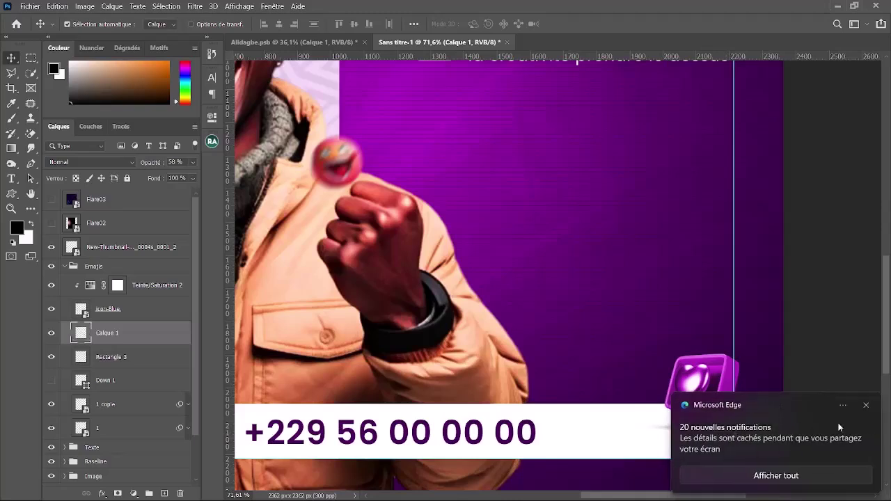
click(865, 406)
scroll(755, 434, down, 5)
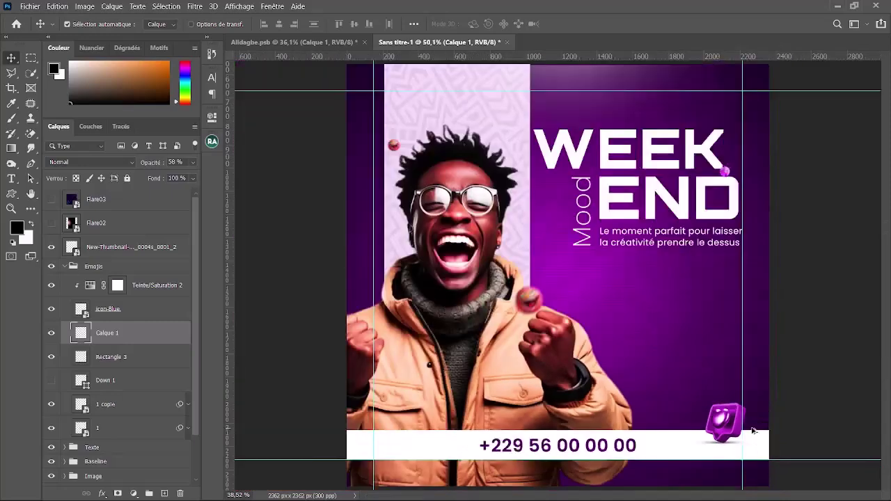
Save the poster in the Téléchargements folder as a PSB file named Weekend
scroll(734, 377, up, 1)
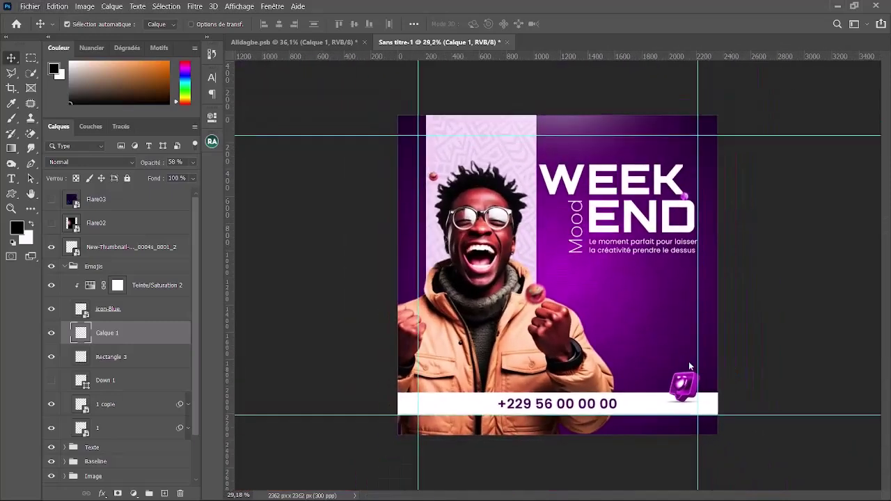
key(ctrl+s)
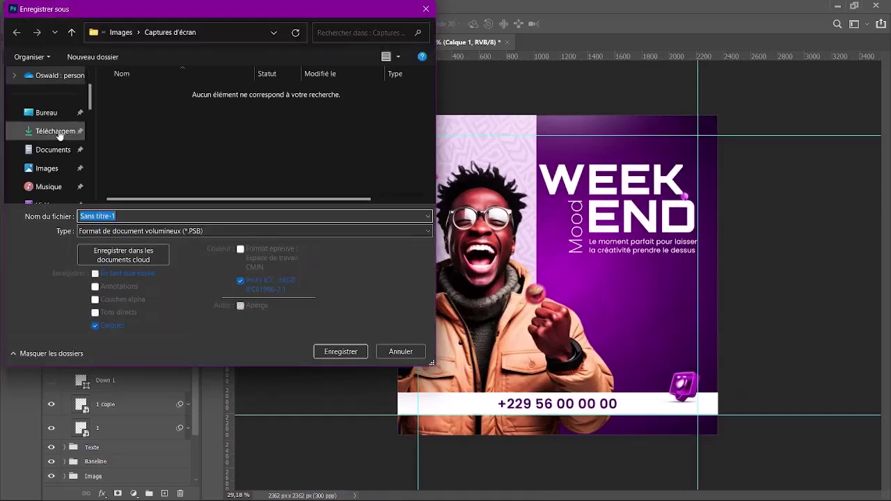
click(60, 135)
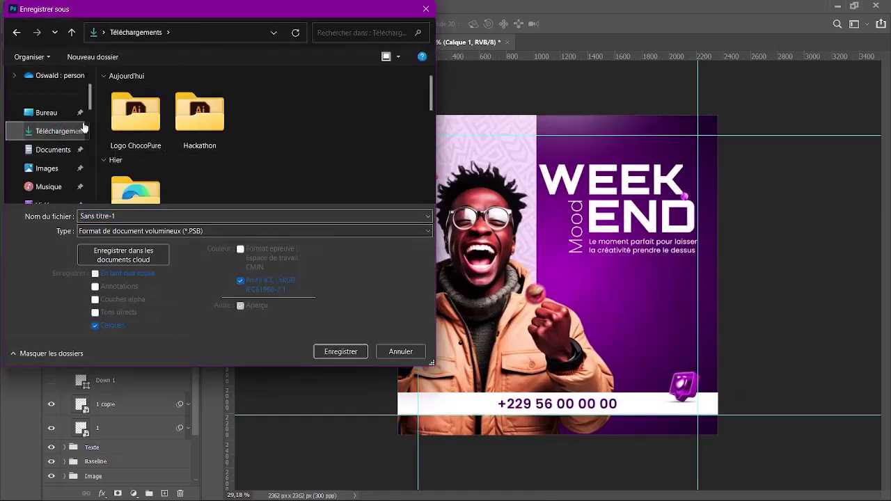
click(124, 217)
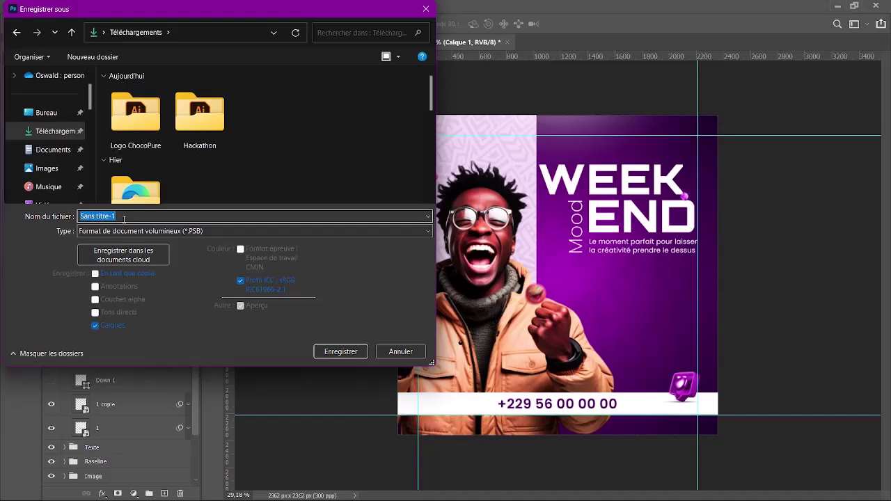
text(Weekend)
click(341, 352)
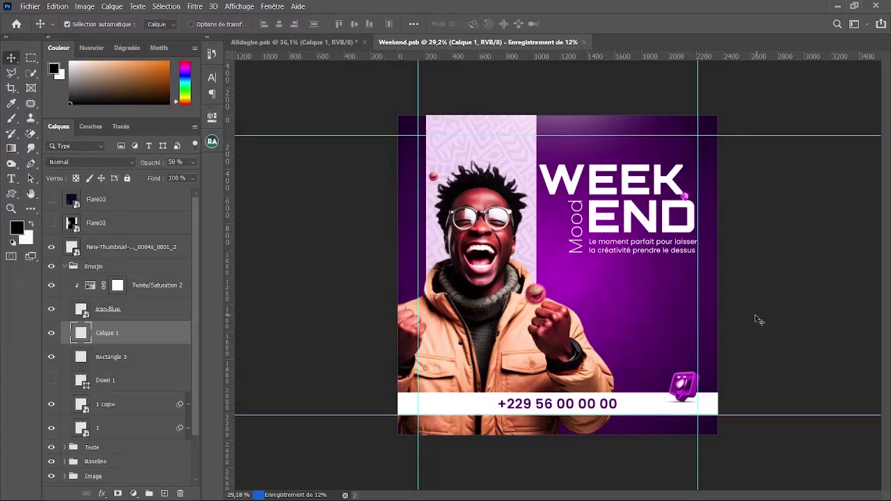
scroll(746, 197, up, 3)
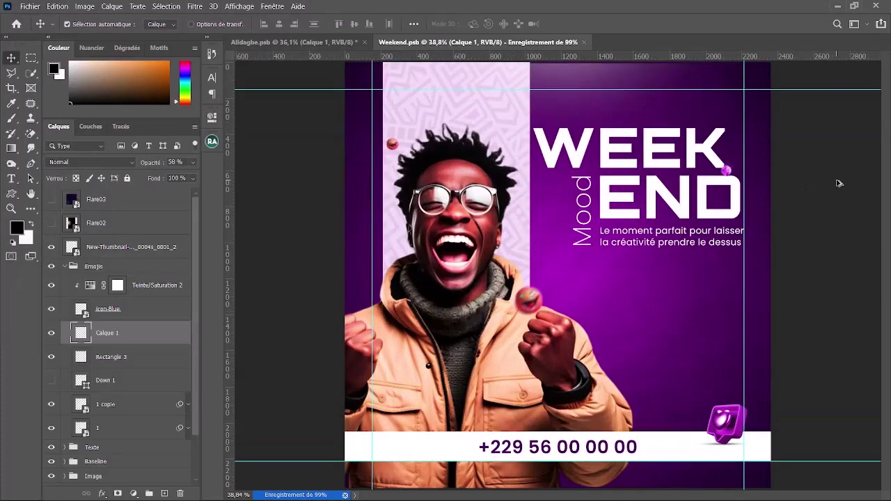
scroll(839, 183, down, 1)
scroll(853, 181, up, 1)
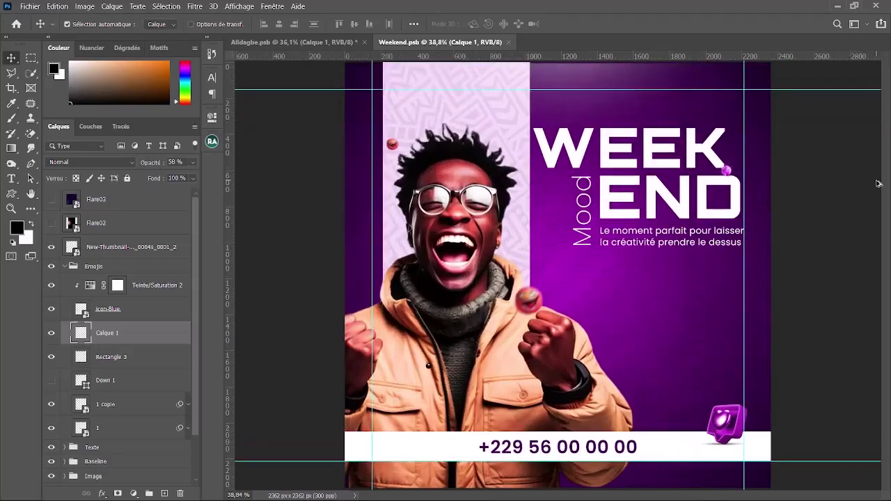
scroll(800, 216, down, 2)
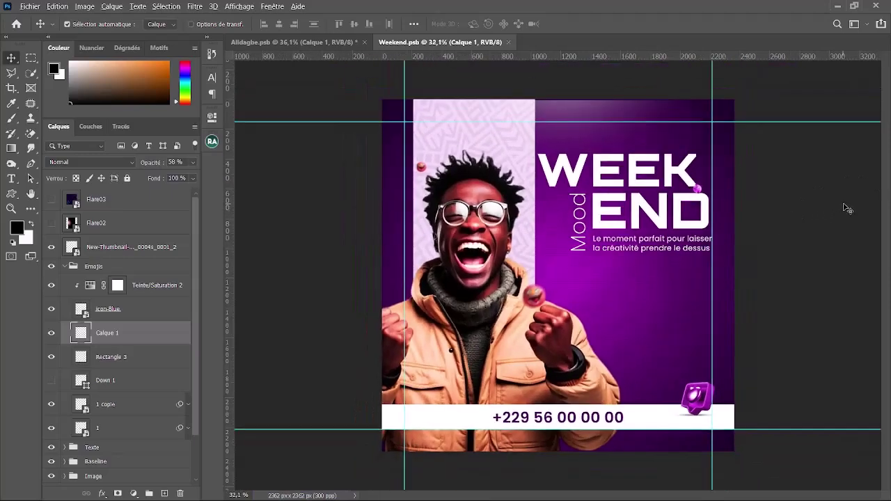
scroll(847, 209, up, 1)
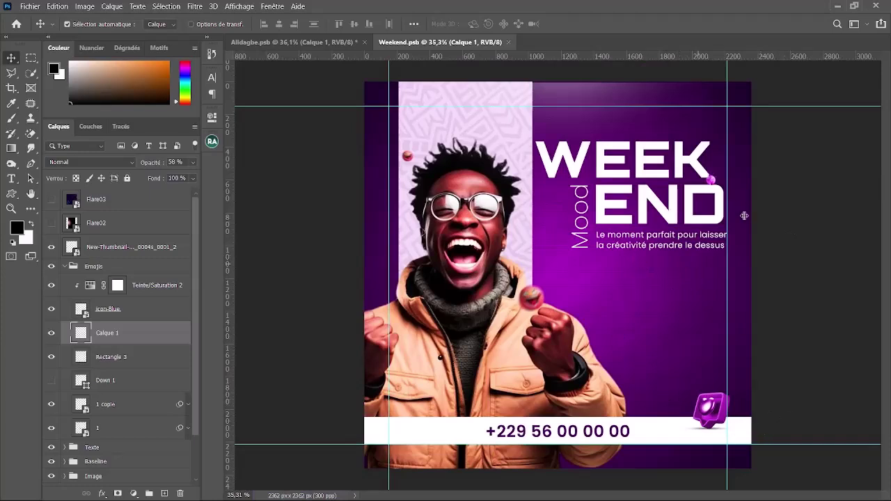
Show Flare02 fitted to the poster's left edge at 29.47 % scale and set its blend mode to Densité linéaire - (Ajout)
click(64, 267)
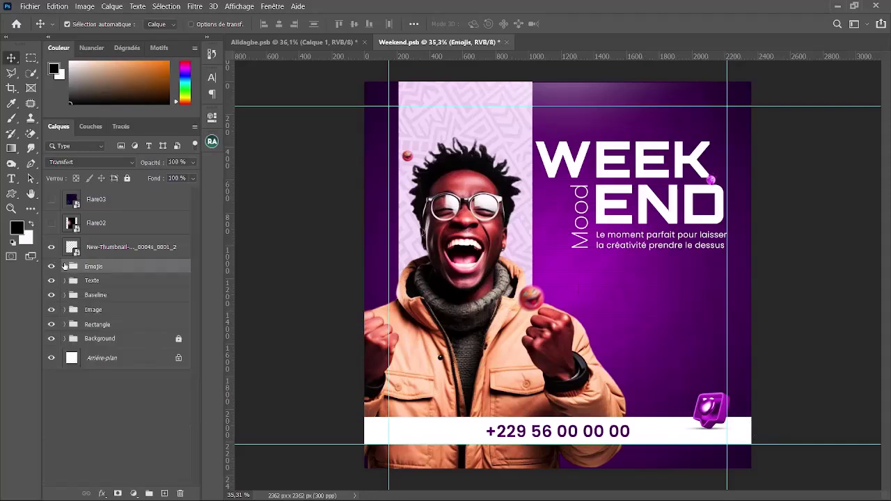
click(52, 223)
drag(525, 259, 463, 256)
key(ctrl+t)
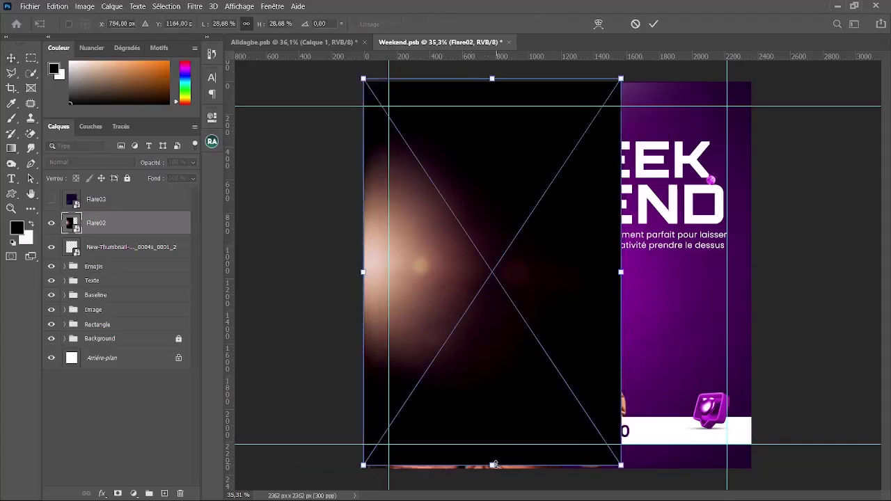
drag(497, 474, 497, 474)
key(Return)
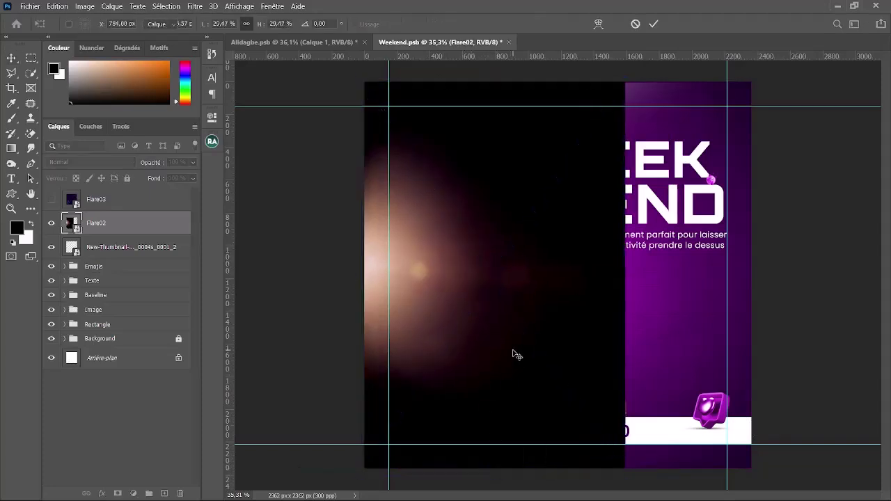
click(115, 163)
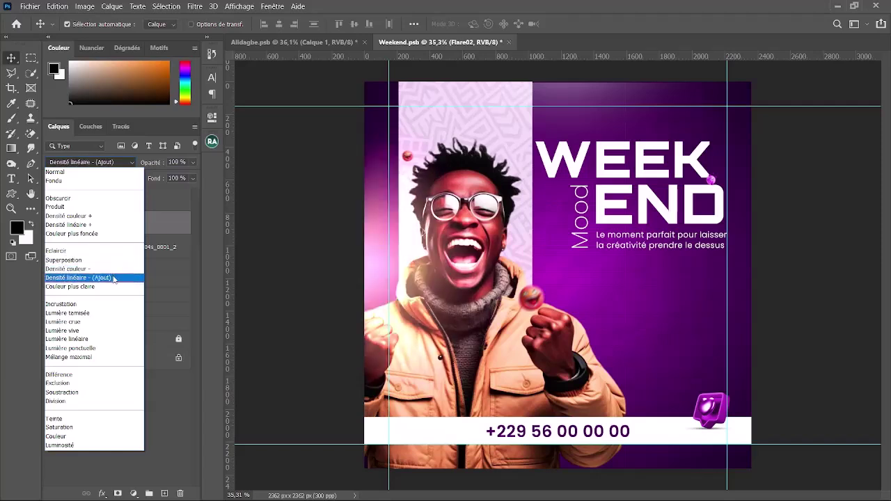
click(114, 279)
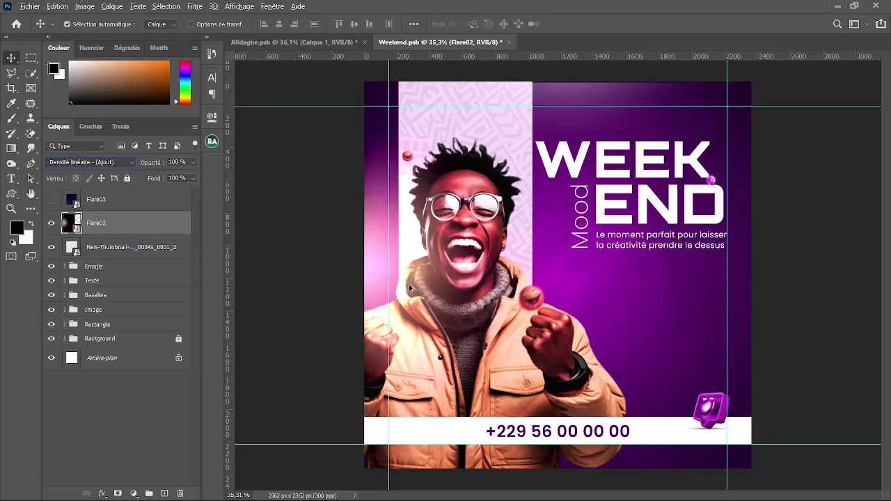
Move the Flare02 glow left so it sits further off the poster's left edge
click(309, 273)
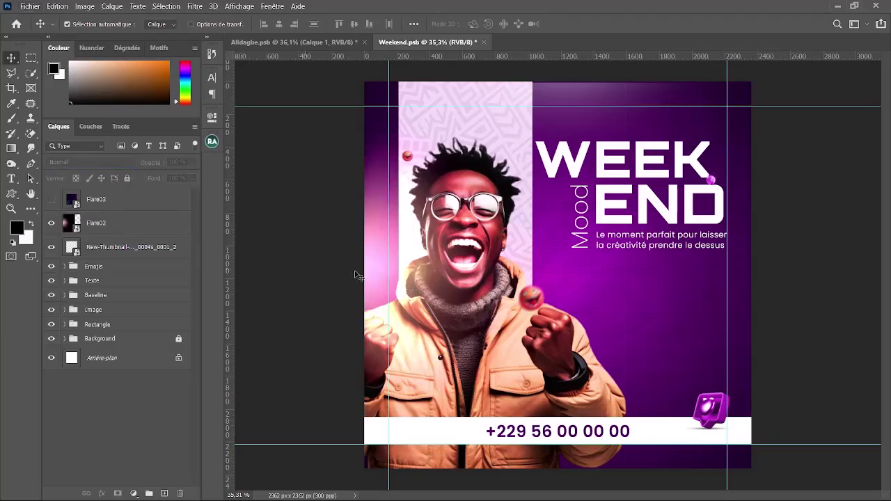
scroll(360, 275, up, 1)
drag(368, 277, 324, 260)
mouse_move(324, 259)
mouse_down()
mouse_move(310, 257)
mouse_move(325, 259)
mouse_up()
scroll(469, 264, down, 6)
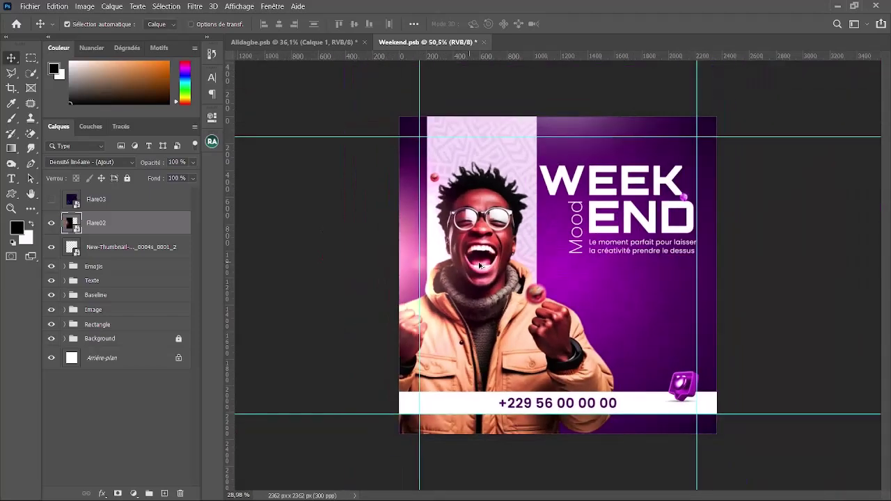
scroll(548, 263, up, 3)
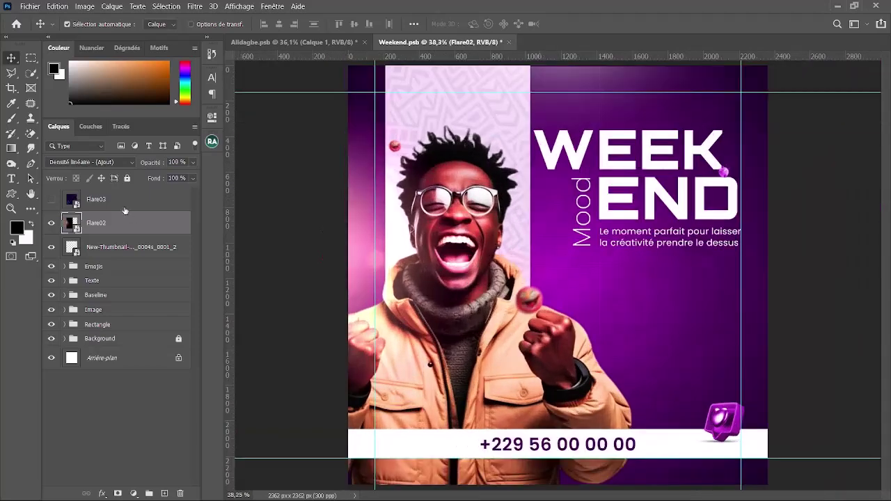
Set the opacity of the Flare02 layer to 99 %
click(193, 162)
click(172, 178)
drag(172, 178, 192, 177)
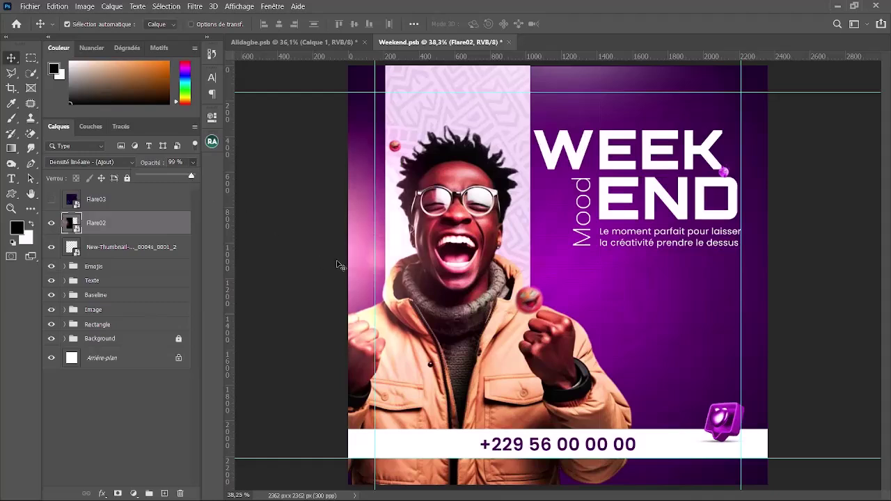
click(360, 259)
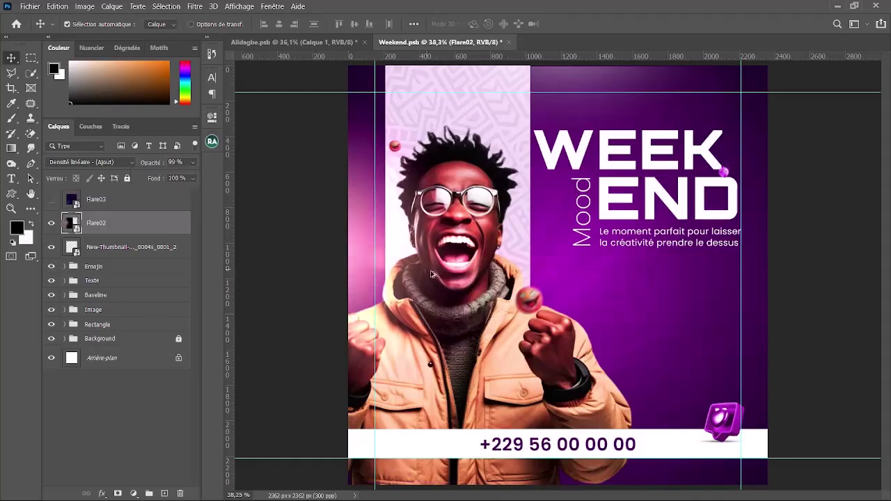
scroll(431, 273, down, 1)
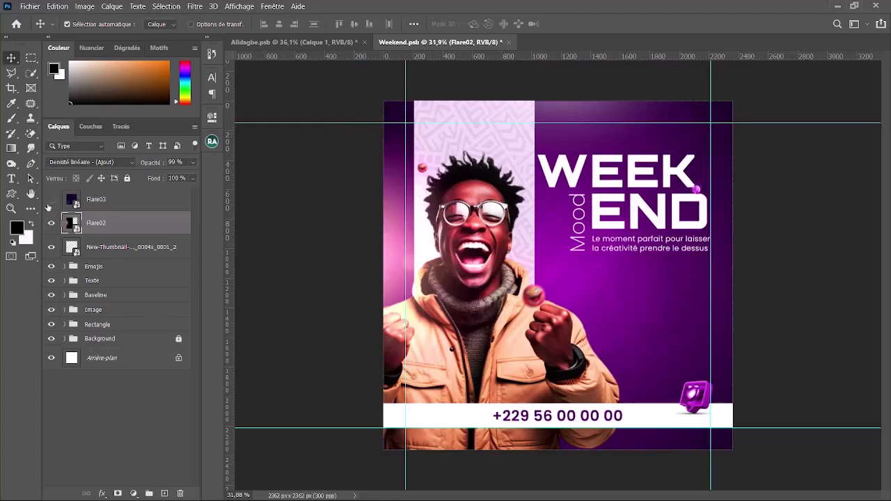
Show the Flare03 layer over the poster and set its blend mode to Superposition
click(50, 200)
click(124, 163)
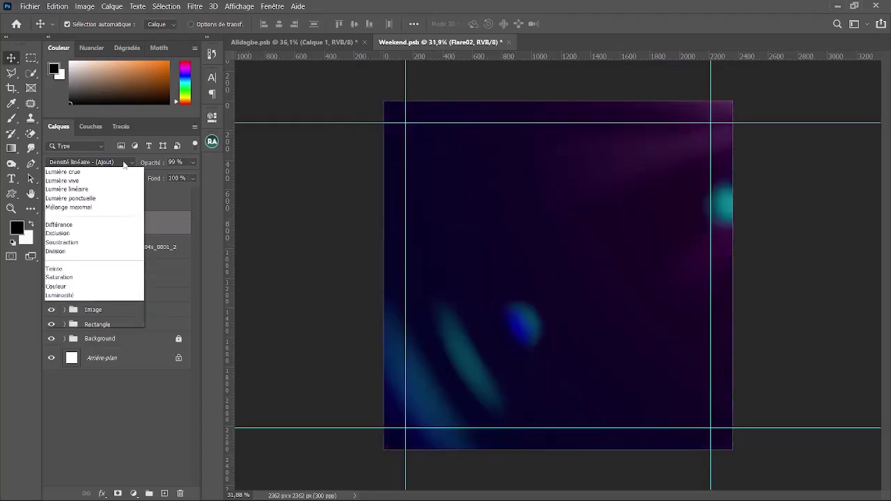
click(247, 234)
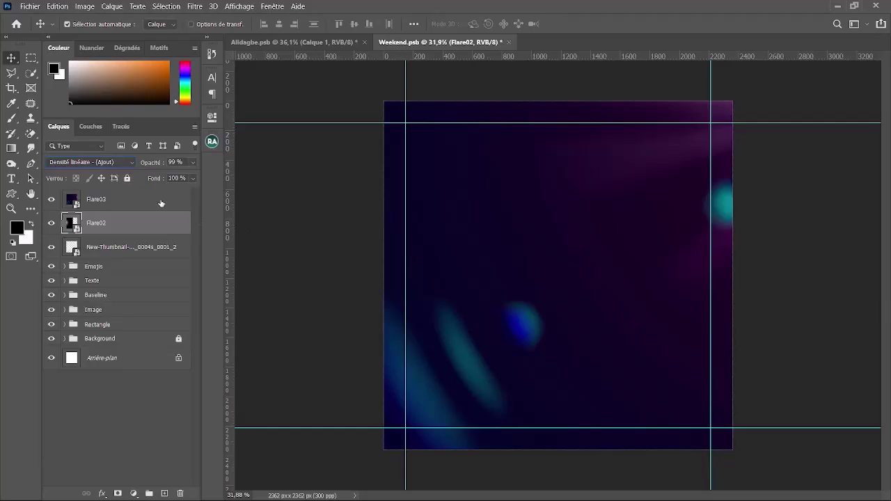
click(161, 203)
click(91, 163)
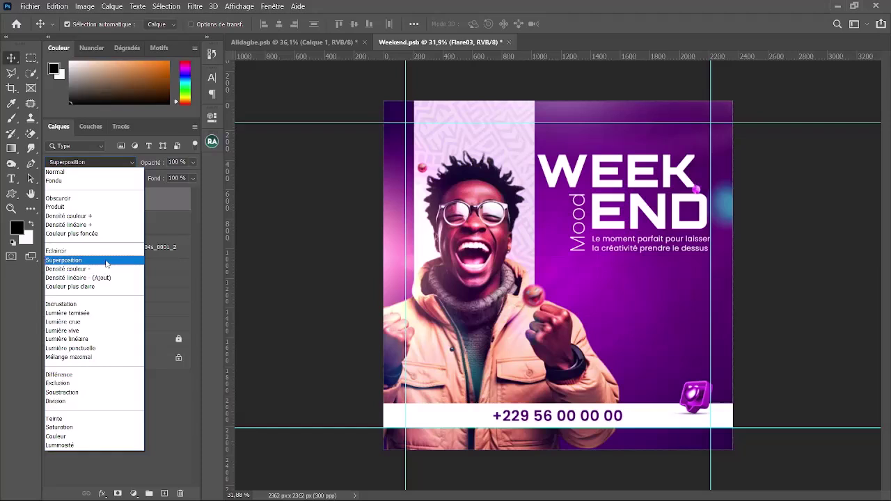
click(106, 261)
Compare the poster with Flare02 hidden and shown, and examine the combined flare effects up close
click(55, 223)
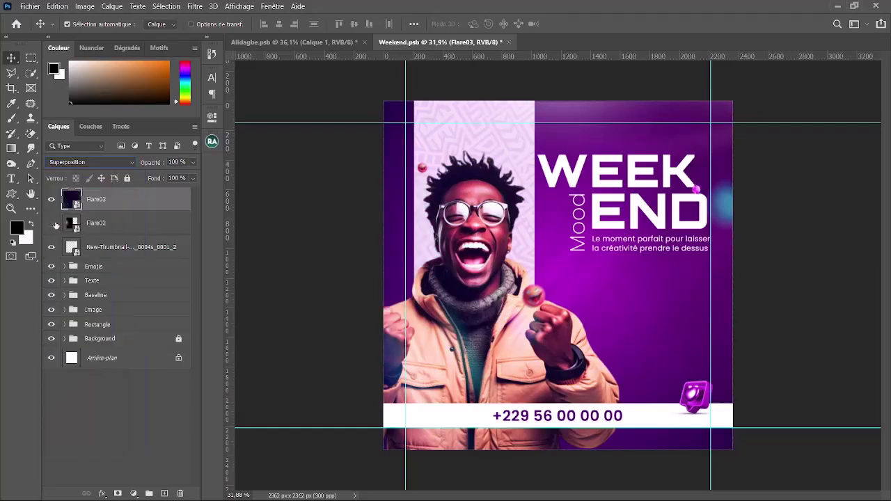
click(54, 223)
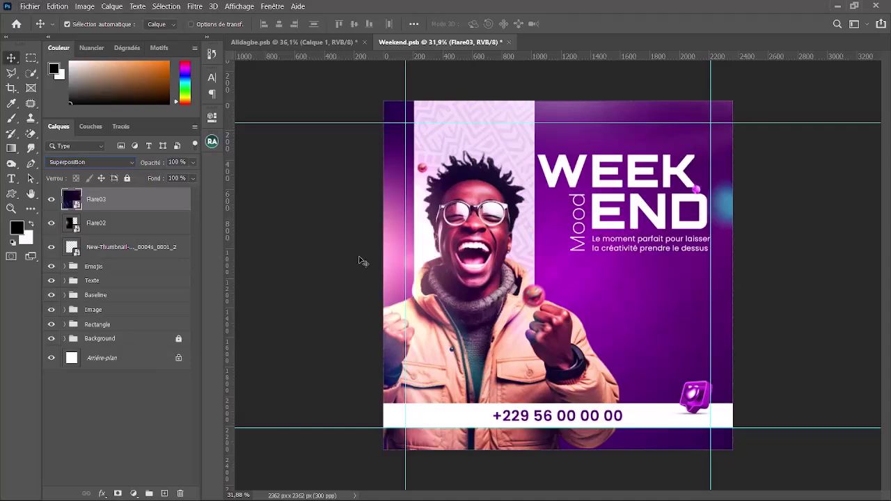
click(297, 237)
scroll(747, 269, up, 2)
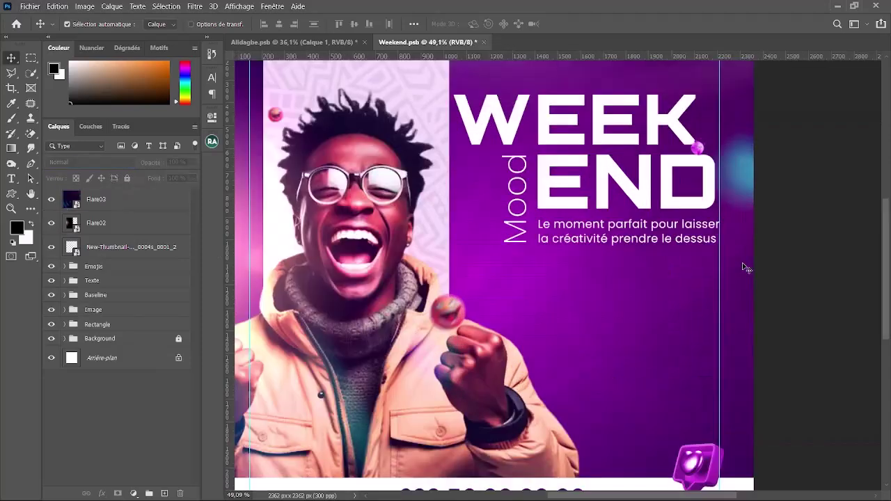
scroll(747, 268, down, 2)
scroll(776, 244, up, 1)
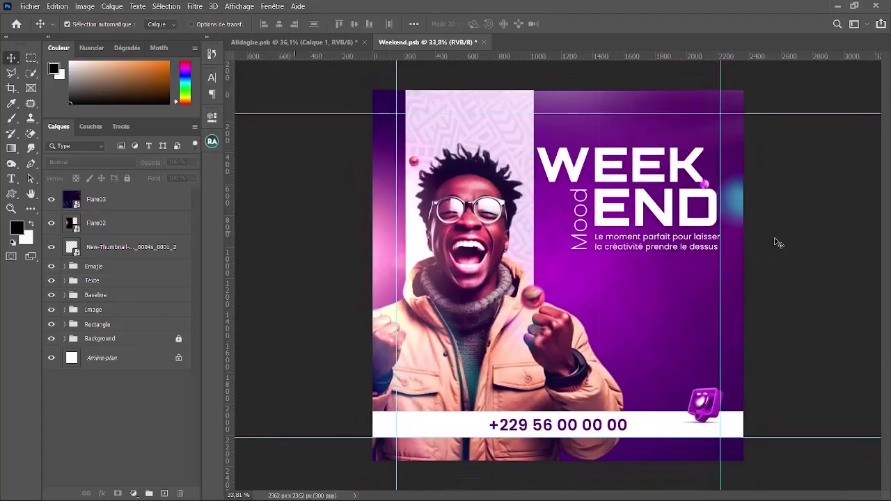
scroll(776, 243, down, 1)
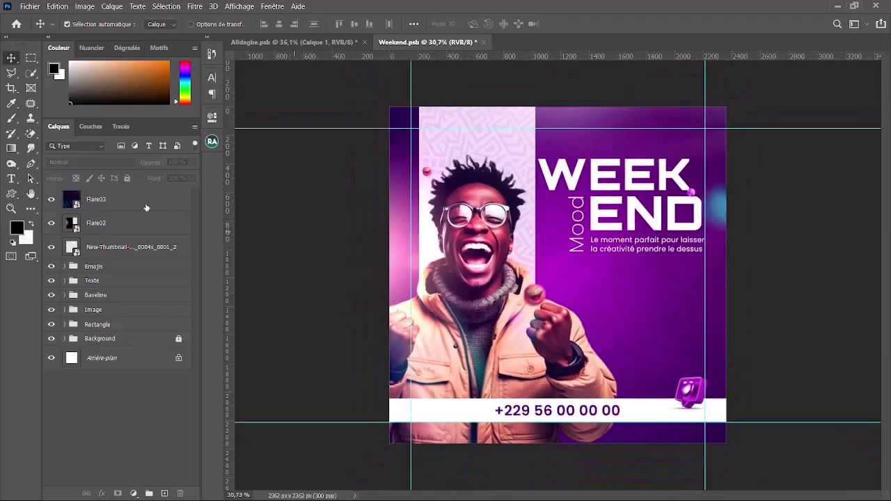
Group Flare03, Flare02 and the New-Thumbnail layer, and name the group Effet
click(151, 247)
shift+click(148, 204)
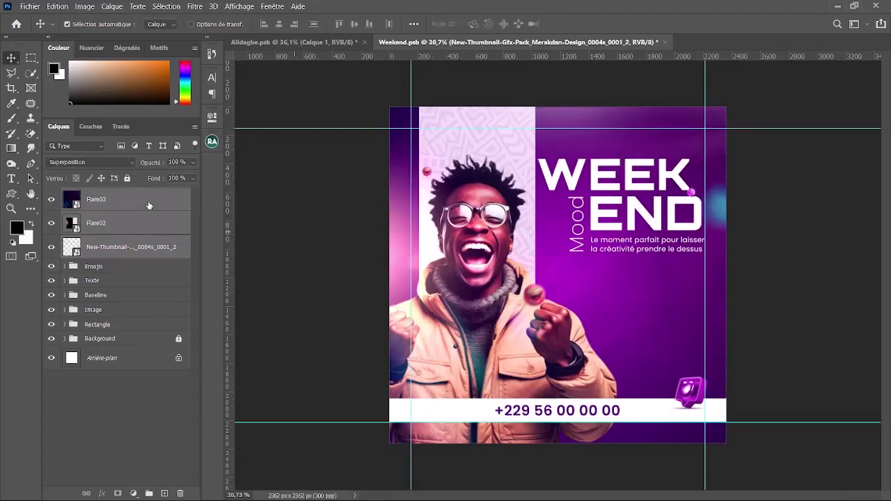
key(ctrl+g)
double_click(91, 196)
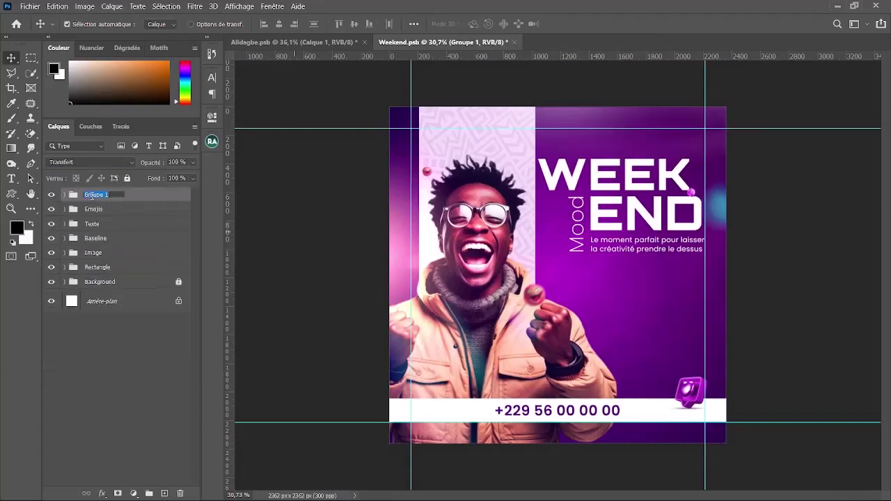
text(Effet)
key(Return)
Switch to the Google Meet call in Edge, dismiss the raised-hand notification and read the participants' chat messages
mouse_move(380, 491)
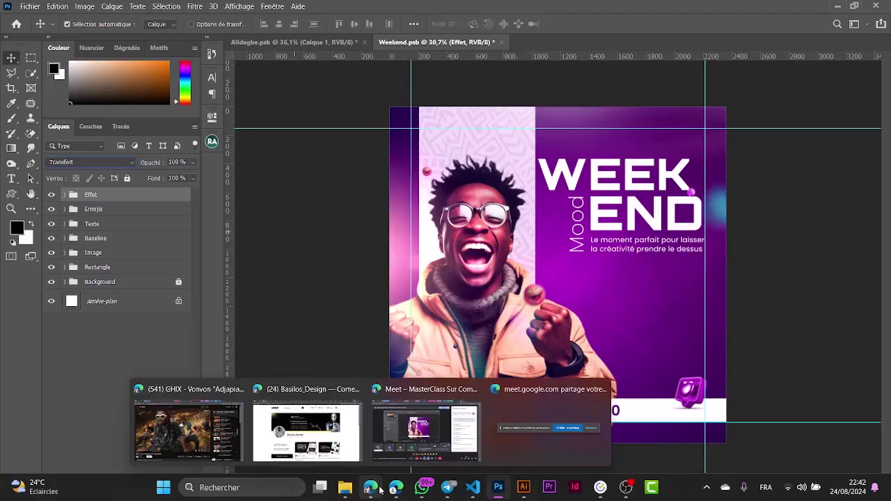
click(427, 427)
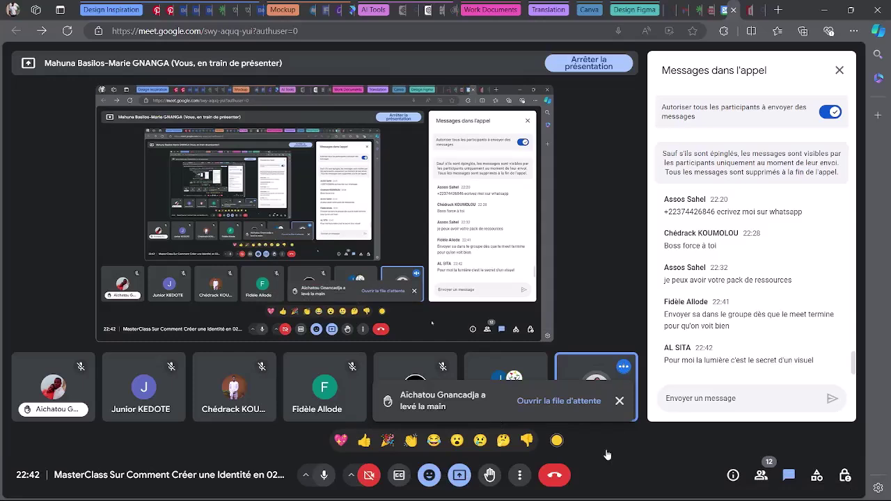
click(619, 401)
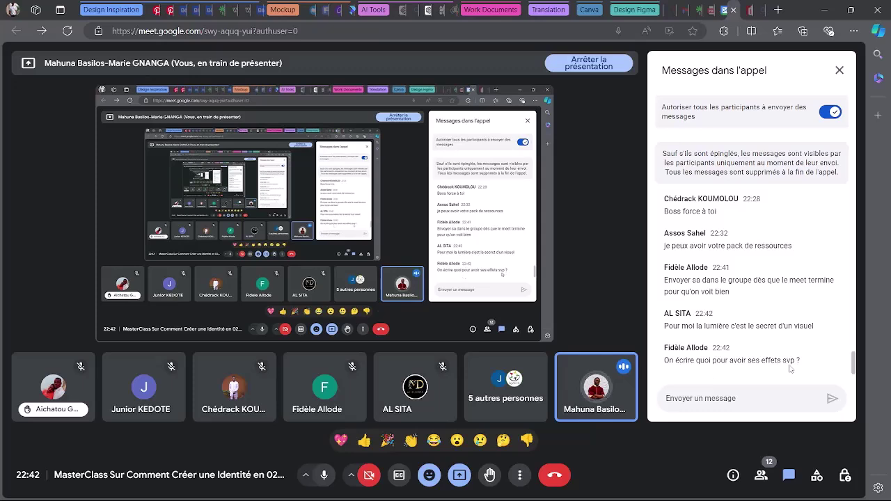
scroll(791, 369, up, 3)
scroll(696, 376, down, 5)
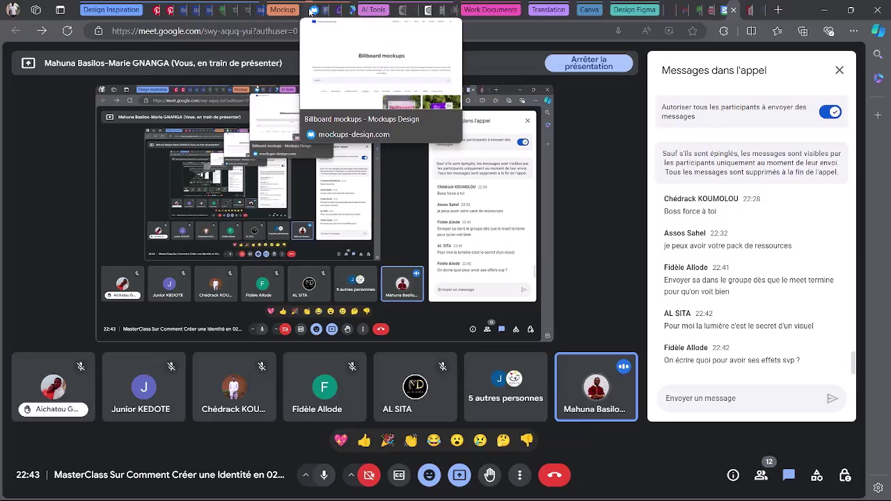
Switch to Freepik, search all assets for "effet lumière" and browse the resulting images
click(311, 12)
triple_click(233, 87)
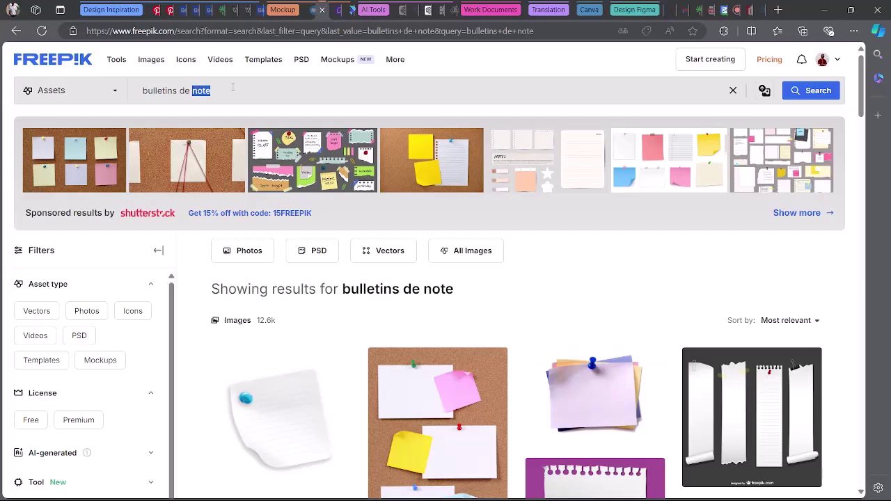
key(BackSpace)
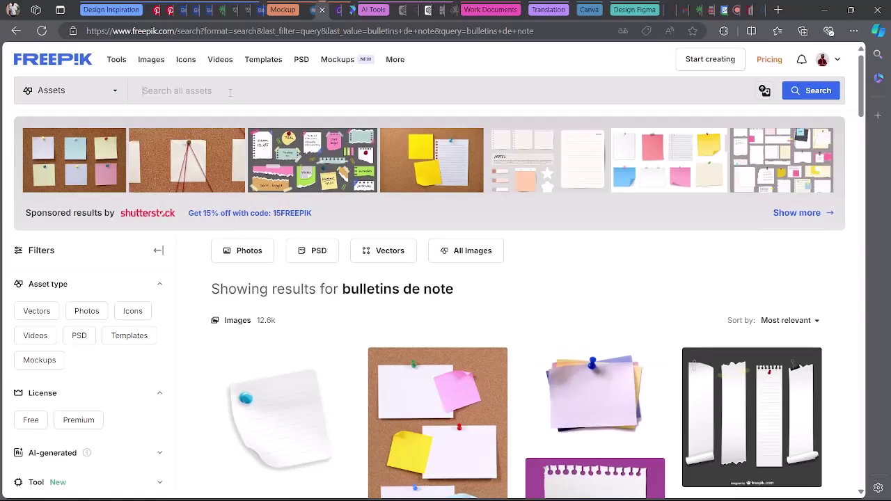
text(effet lumière)
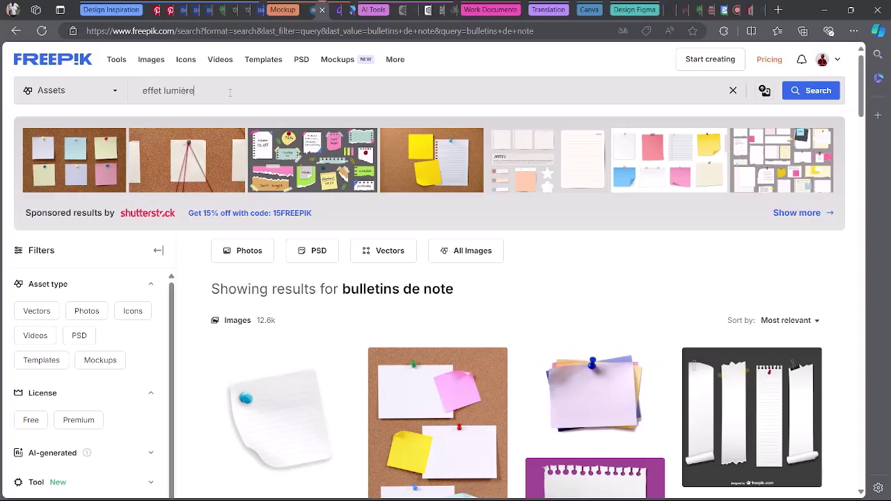
key(Return)
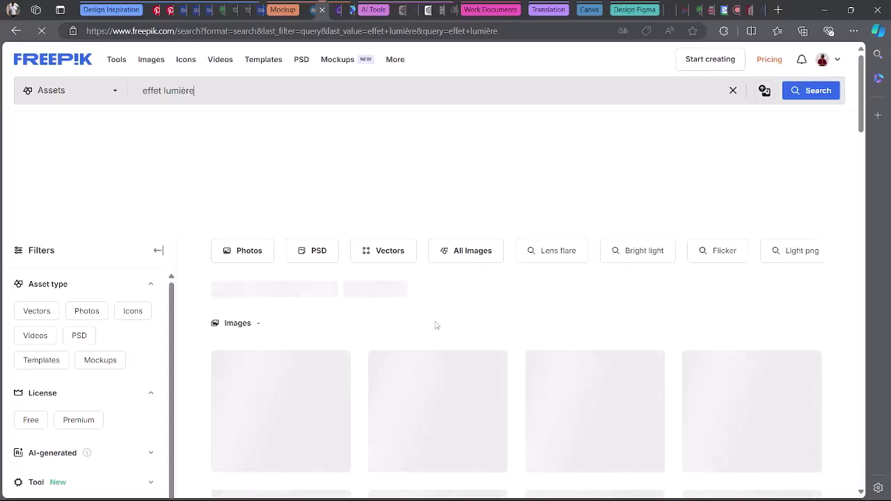
scroll(436, 326, down, 3)
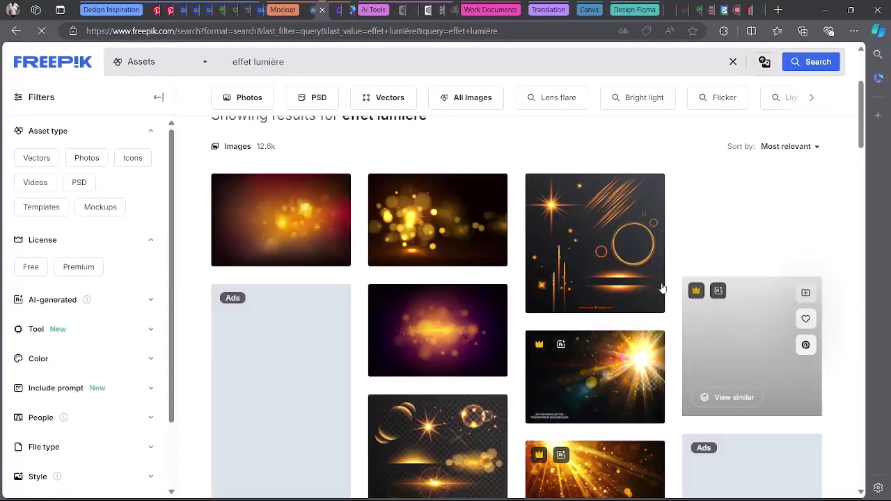
scroll(663, 287, down, 3)
scroll(808, 286, down, 3)
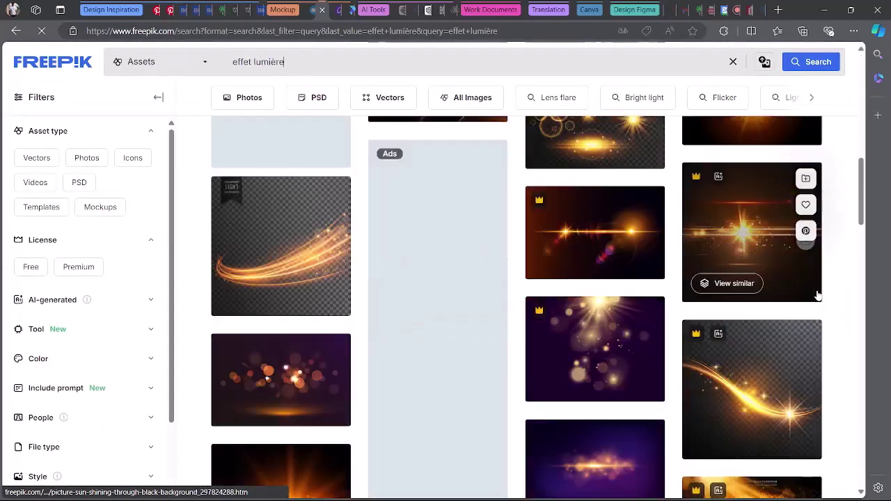
scroll(479, 306, down, 2)
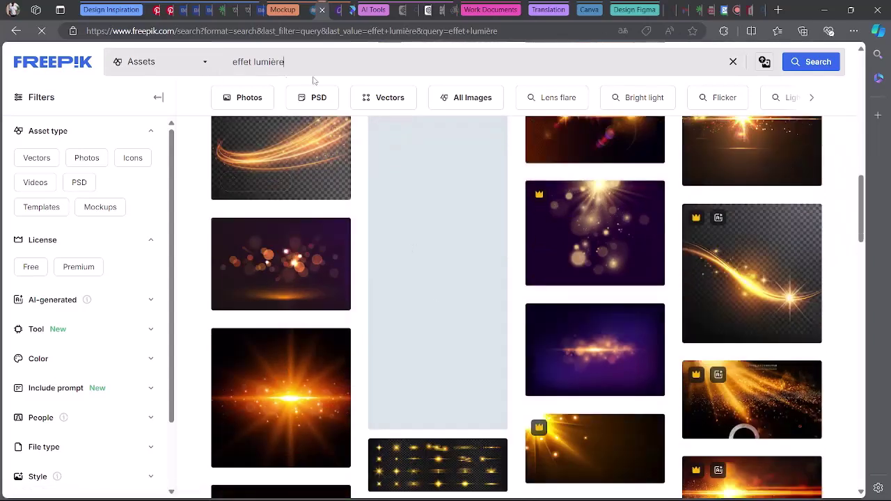
Change the Freepik search to "effet light" and run it
triple_click(308, 67)
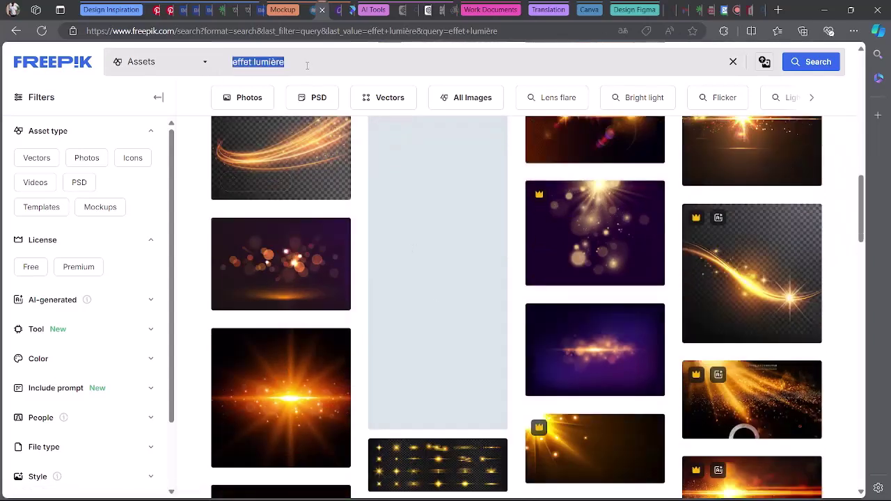
click(308, 65)
key(BackSpace)
key(BackSpace)
key(BackSpace)
key(BackSpace)
key(BackSpace)
key(BackSpace)
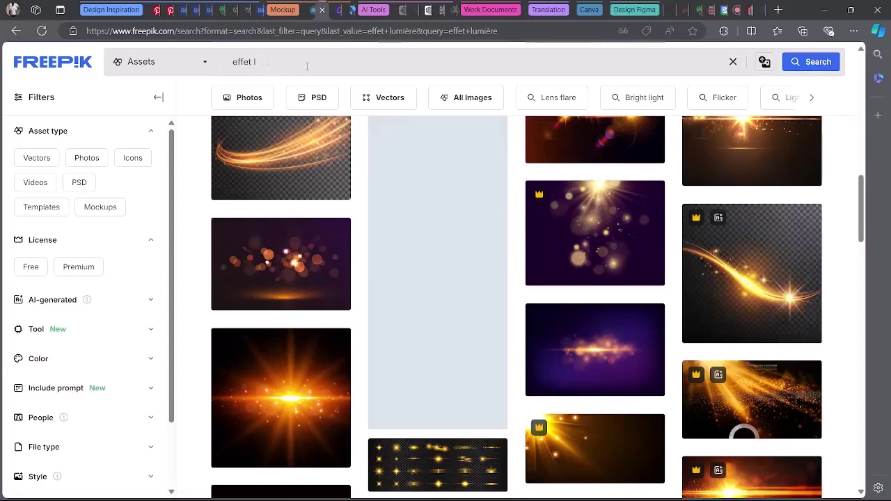
text(ight)
key(Return)
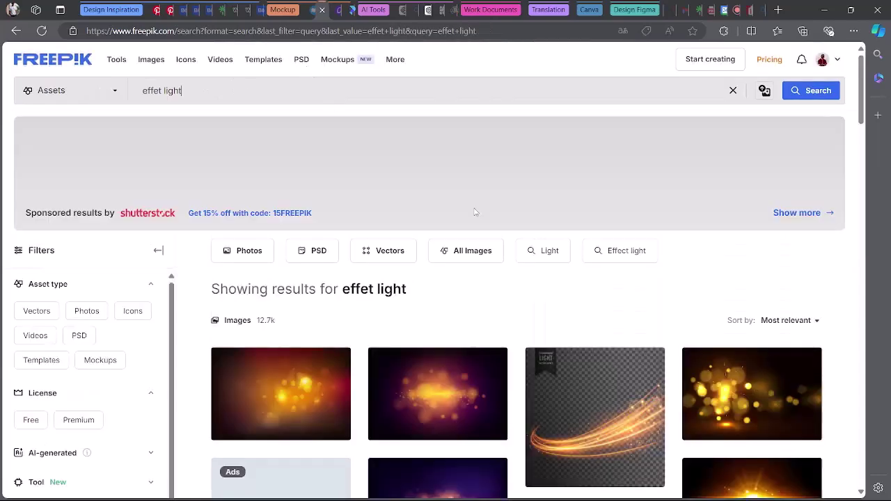
Browse the "effet light" images on Freepik for light and flare effects usable on a poster
scroll(562, 250, down, 5)
scroll(570, 259, down, 4)
scroll(570, 259, down, 2)
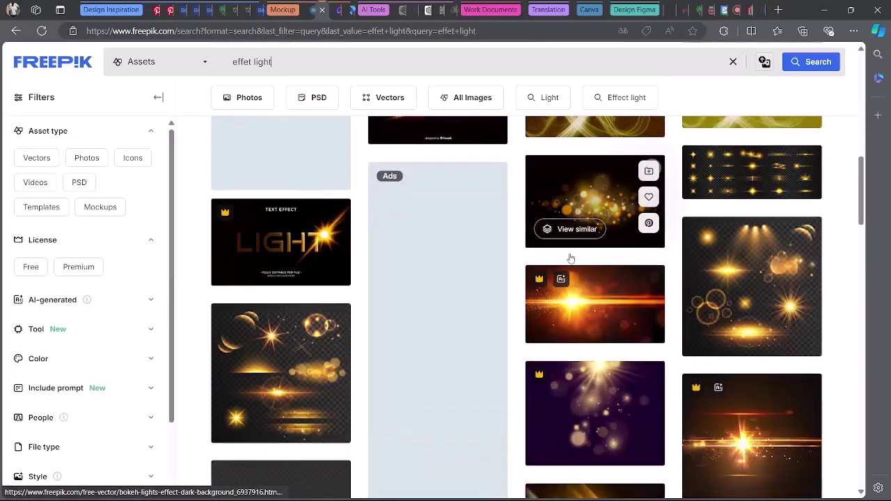
scroll(569, 258, down, 3)
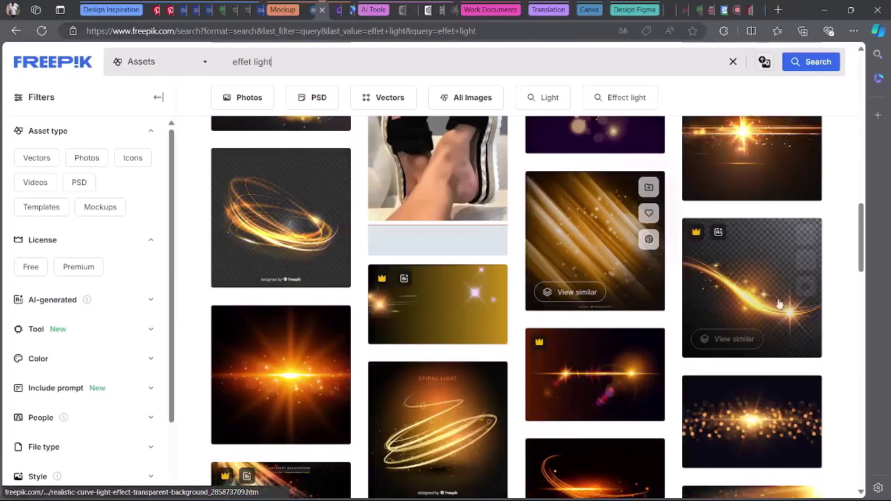
scroll(787, 293, down, 2)
scroll(789, 295, down, 6)
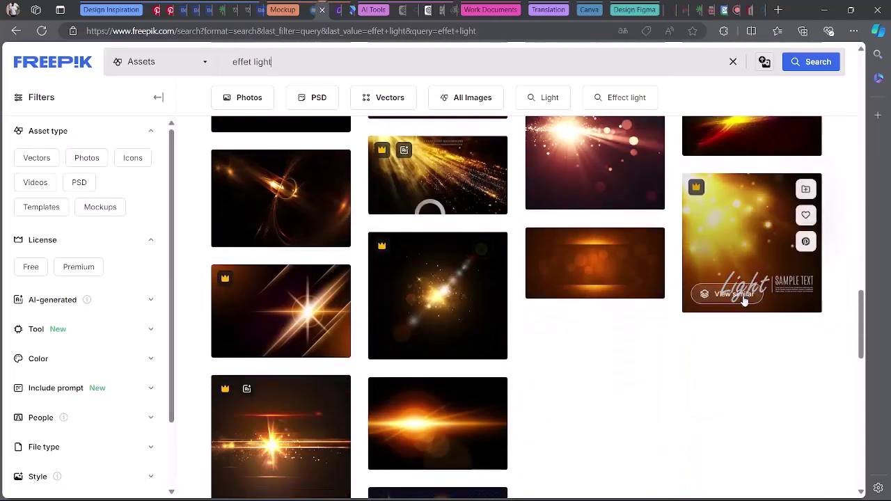
scroll(744, 298, down, 3)
scroll(744, 301, down, 3)
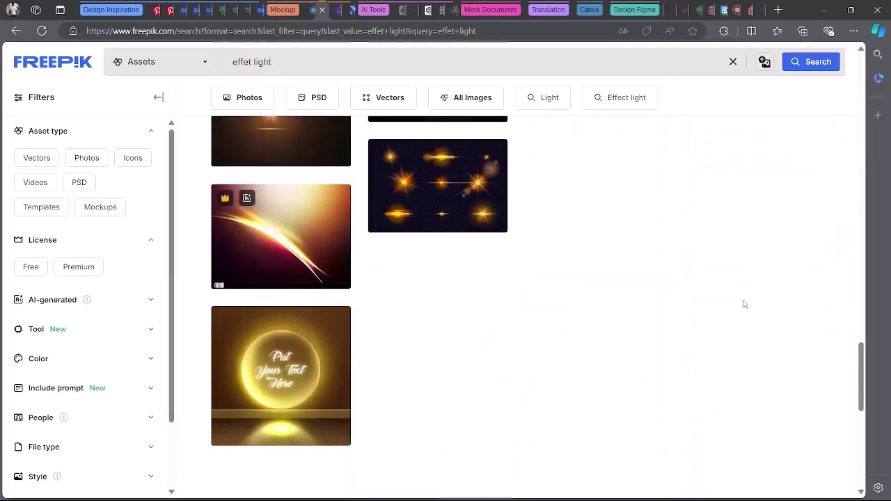
scroll(743, 300, up, 3)
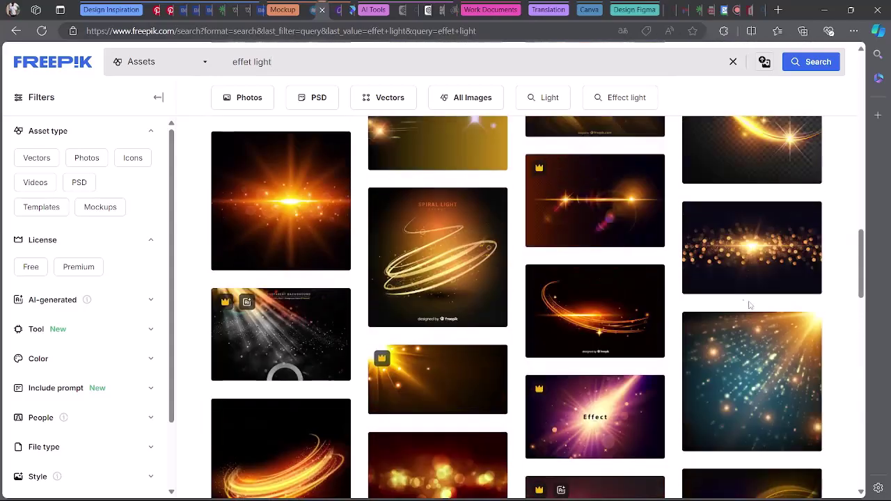
Return from the Freepik results to the Google Meet call and read the latest chat messages
scroll(805, 302, up, 3)
scroll(805, 302, up, 5)
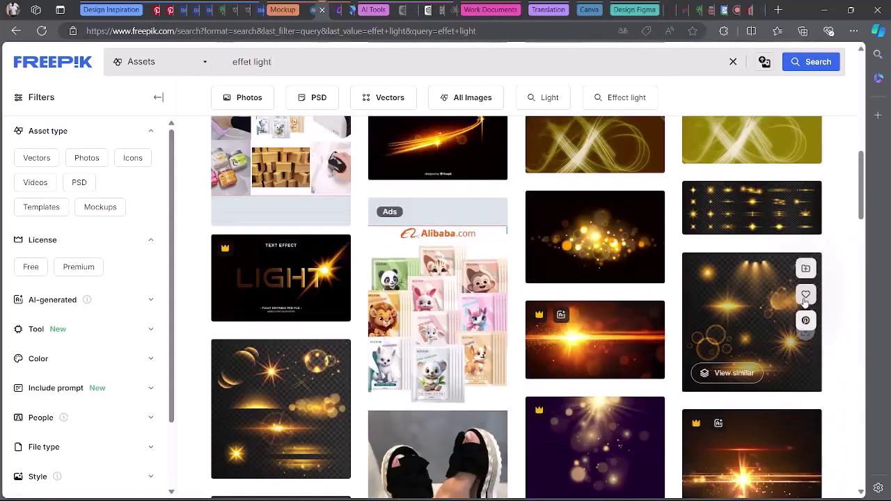
scroll(521, 261, up, 4)
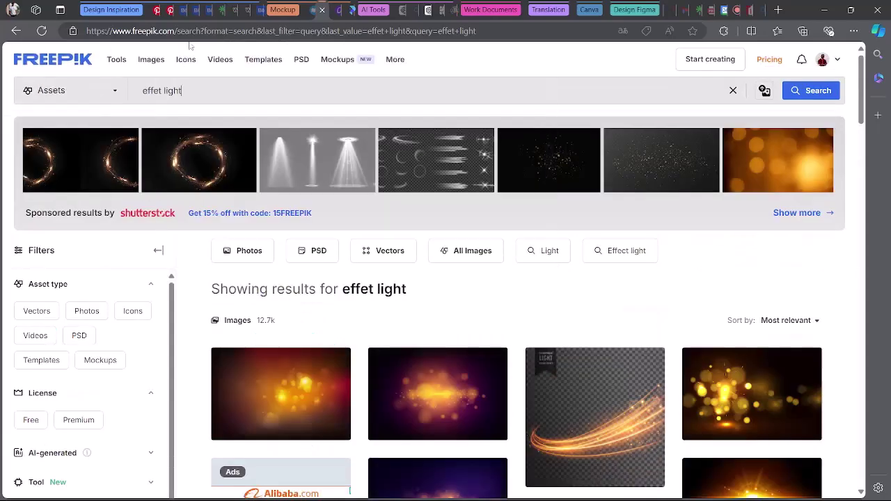
click(296, 8)
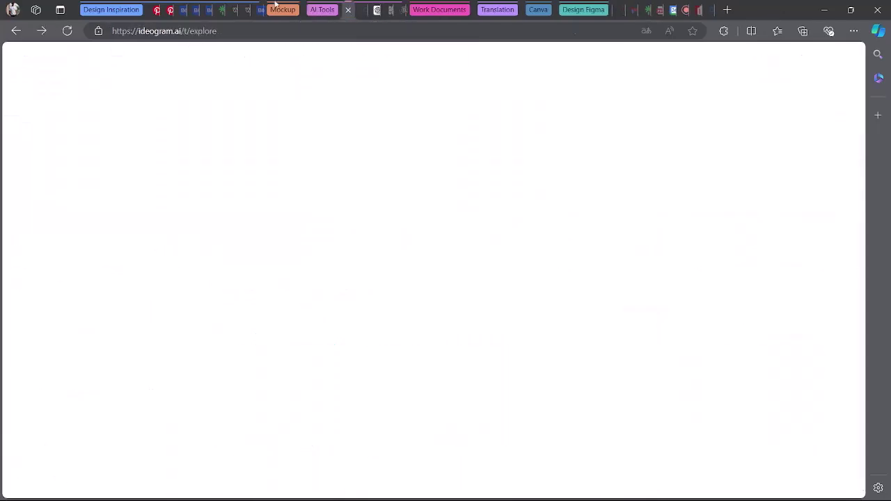
click(172, 9)
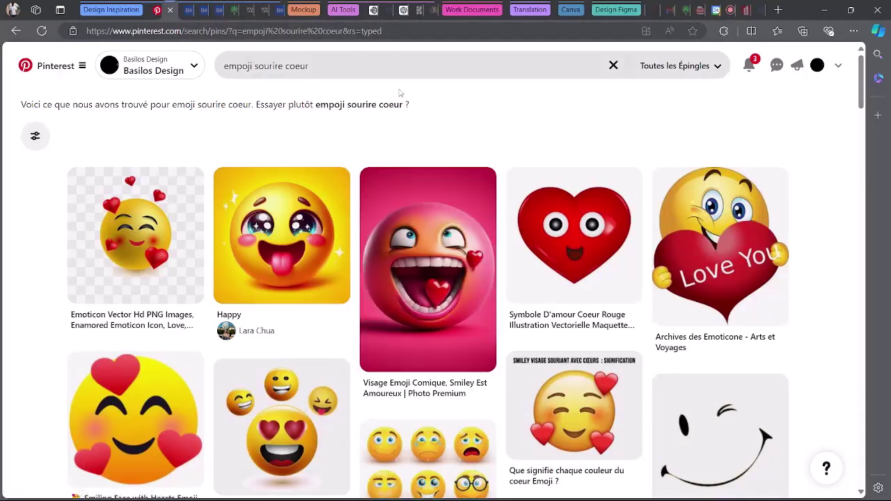
click(716, 10)
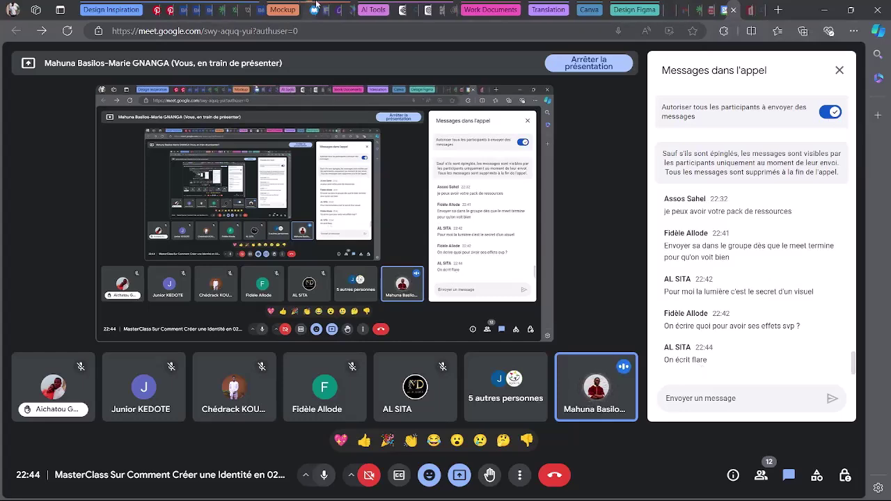
Switch back to Freepik, search all assets for "flare" and browse the resulting light flare images
click(315, 8)
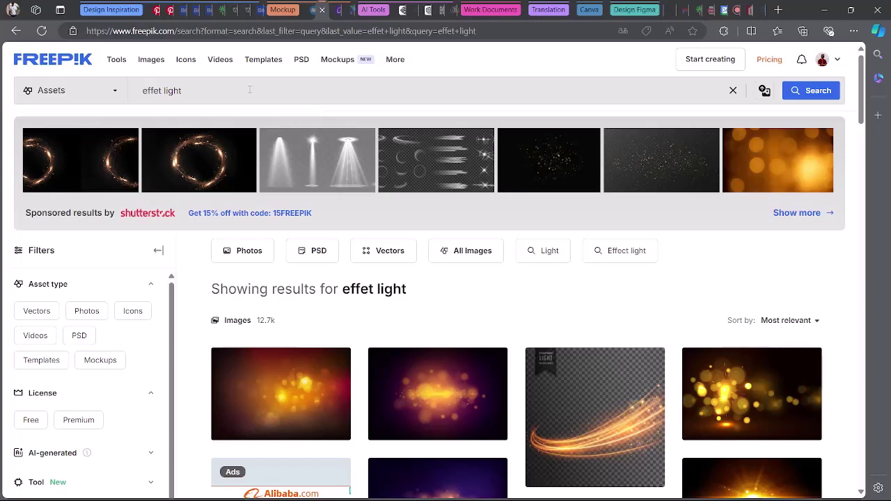
drag(163, 91, 248, 89)
key(ctrl+a)
text(flare)
key(Return)
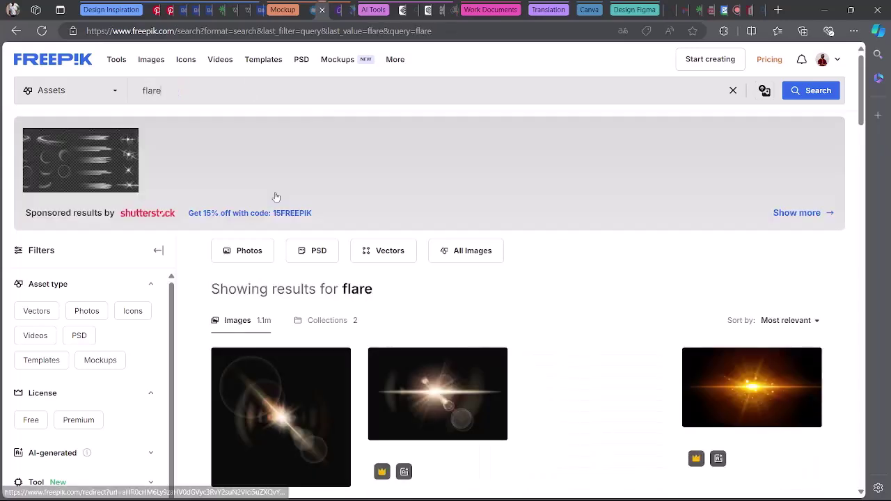
scroll(617, 276, down, 2)
scroll(840, 333, down, 2)
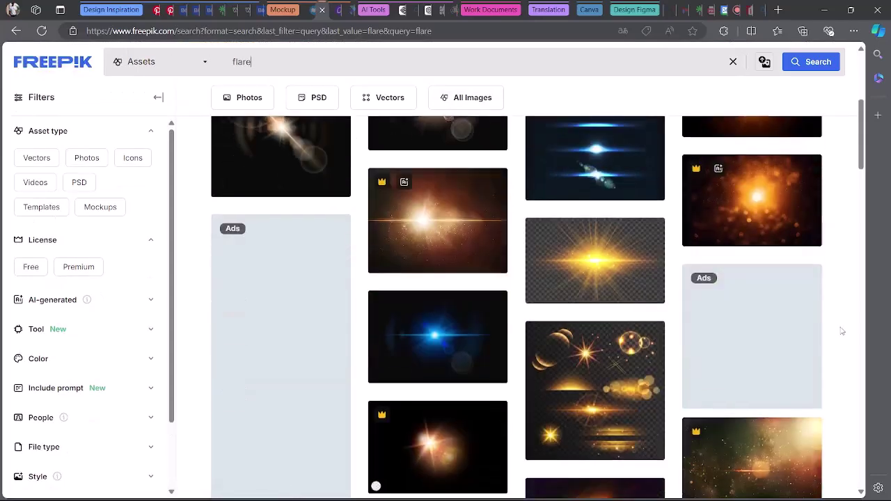
scroll(822, 334, down, 5)
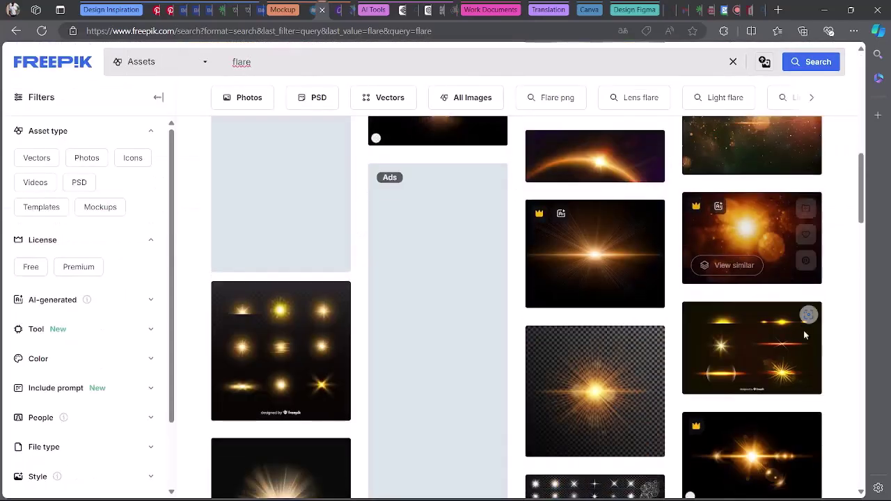
scroll(805, 336, down, 4)
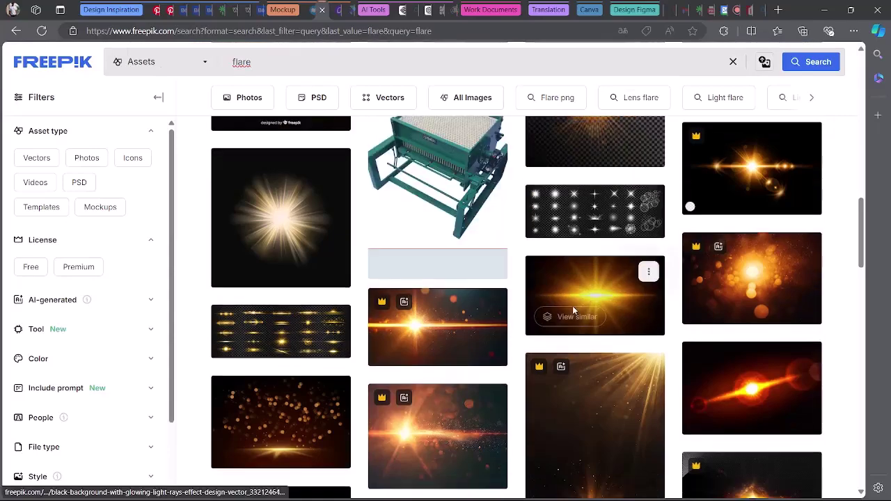
scroll(568, 298, up, 3)
scroll(567, 297, up, 5)
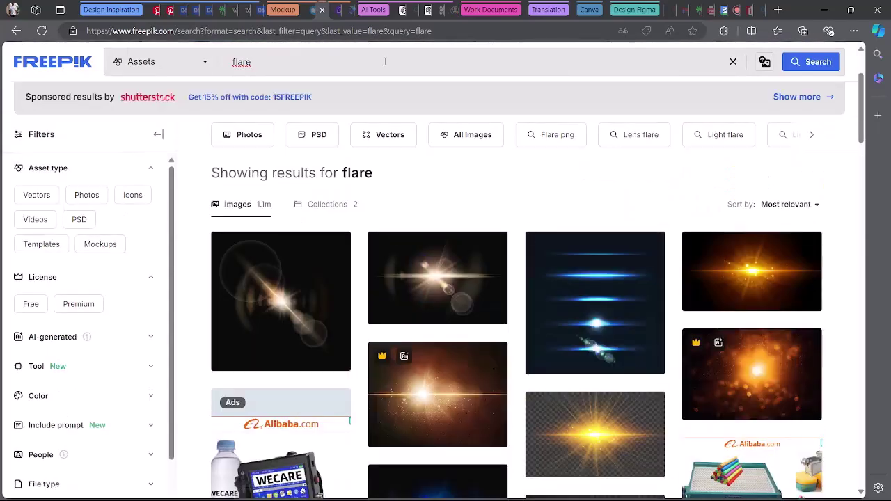
Check the Google Meet call again and switch to the Weekend.psb poster in Photoshop
click(402, 9)
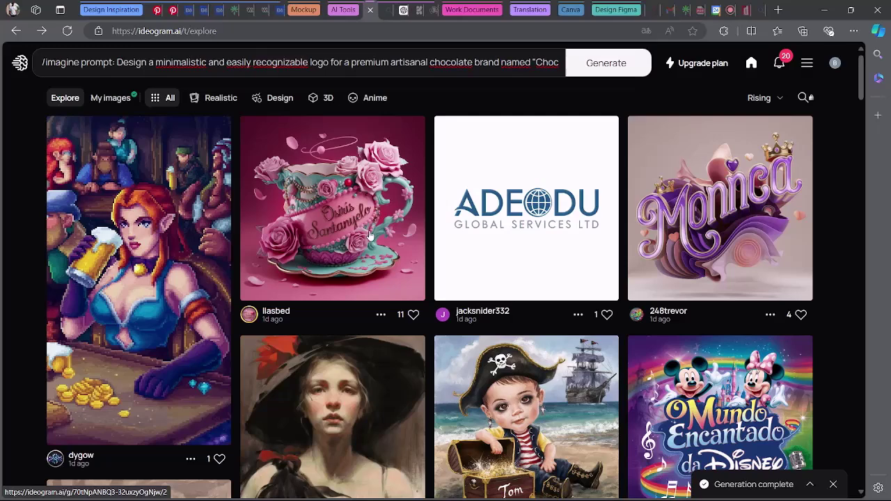
click(727, 8)
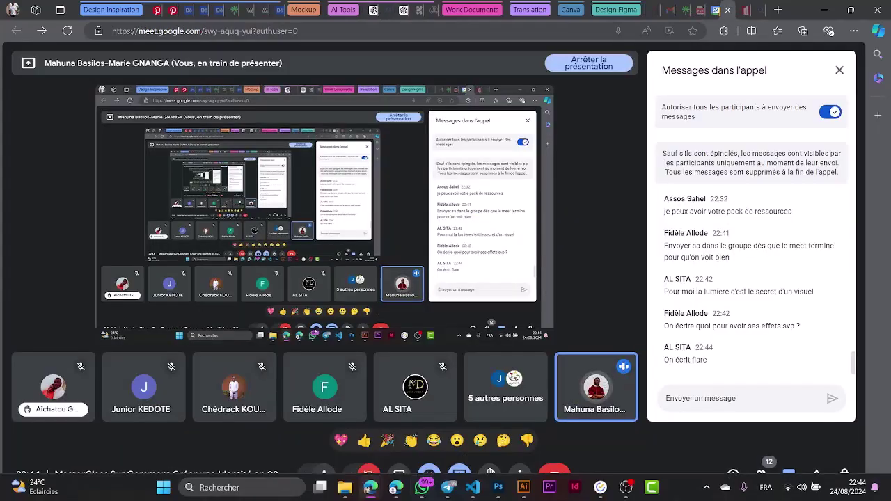
mouse_move(425, 490)
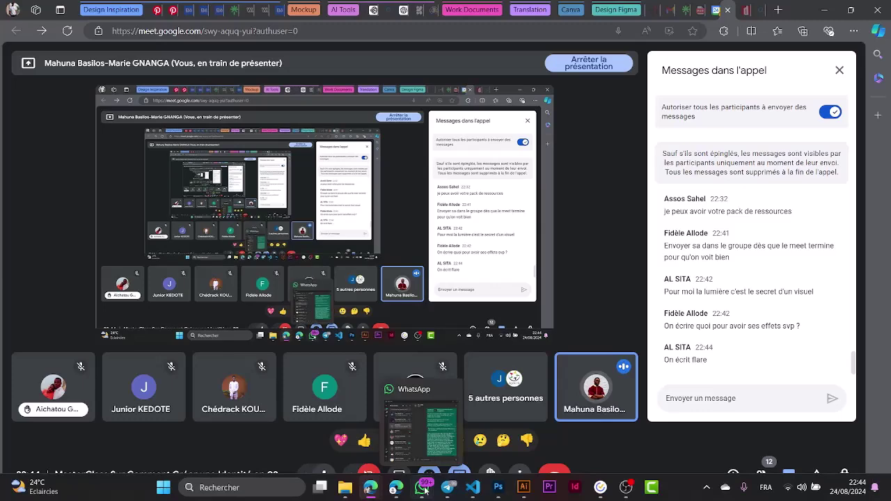
click(500, 492)
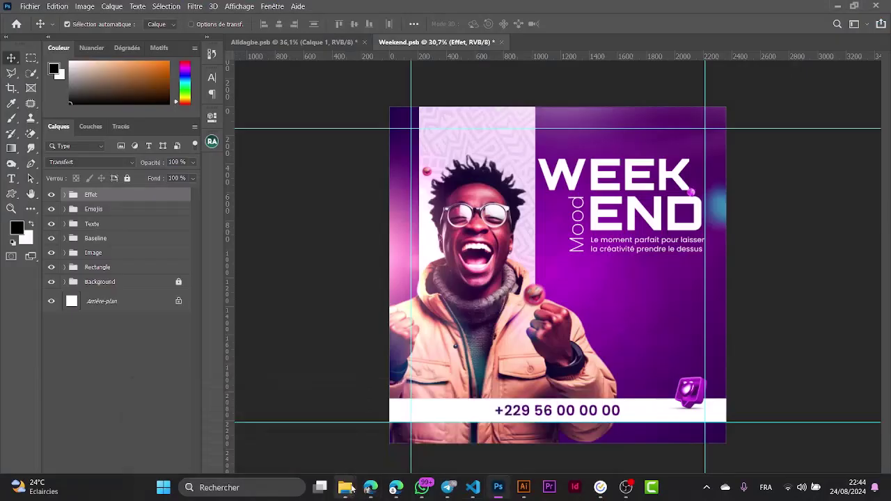
Switch to File Explorer and open the MINIATURE folder inside Los Brand on drive D:
mouse_move(346, 493)
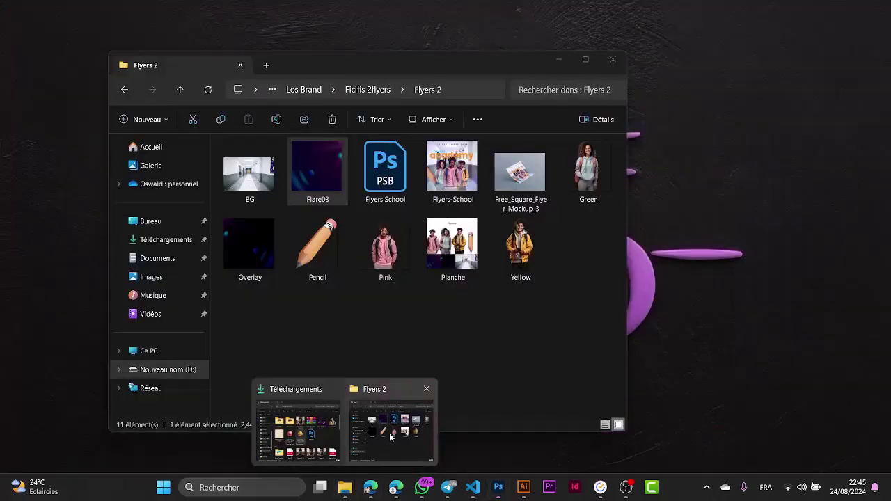
click(392, 425)
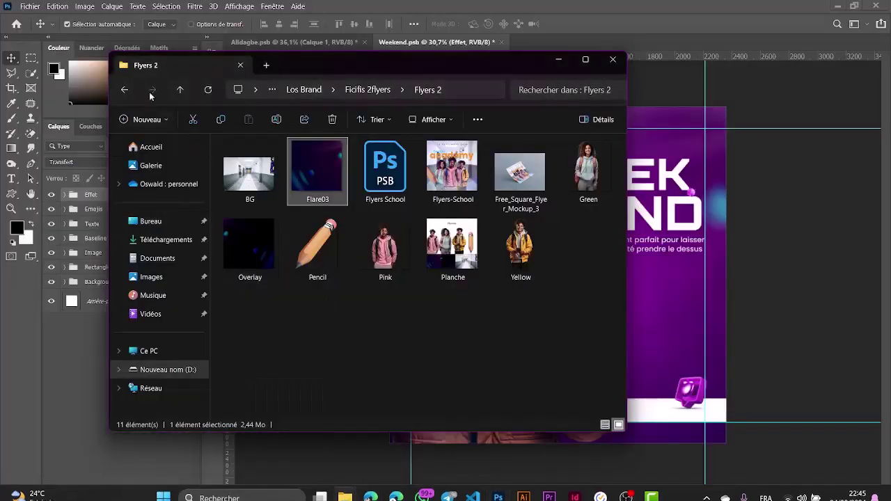
click(202, 369)
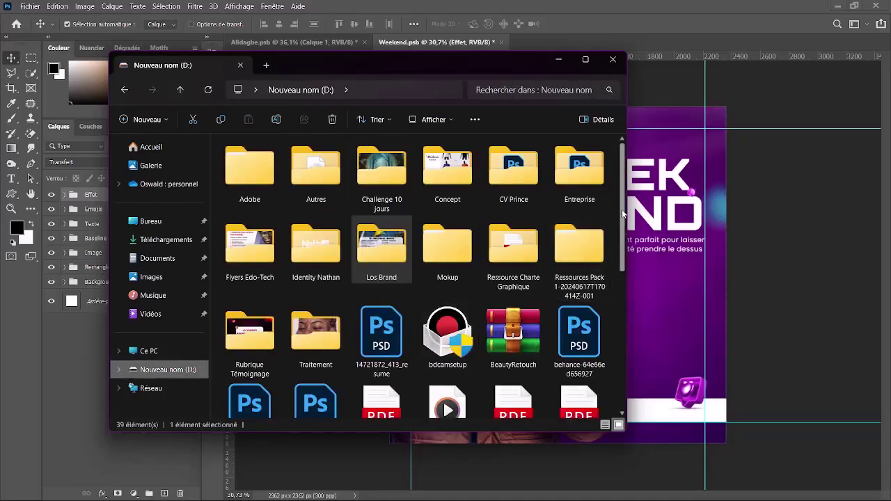
mouse_move(622, 209)
mouse_down()
mouse_move(619, 317)
mouse_move(612, 221)
mouse_up()
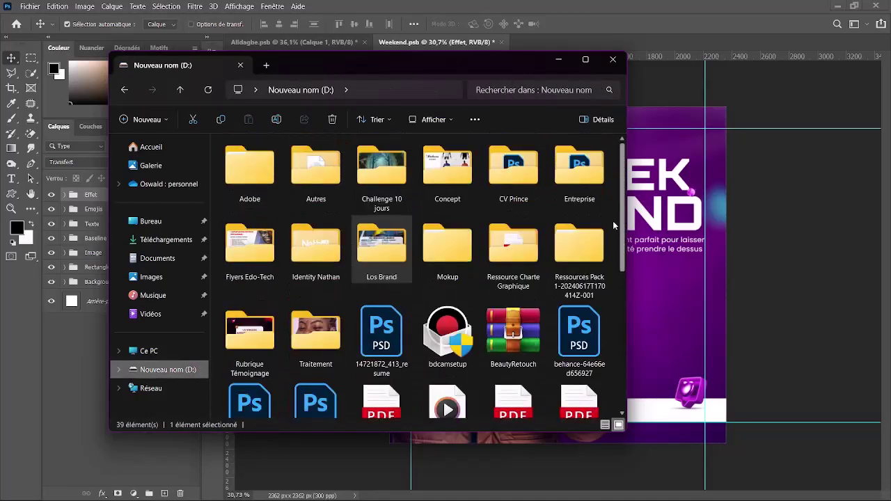
double_click(386, 251)
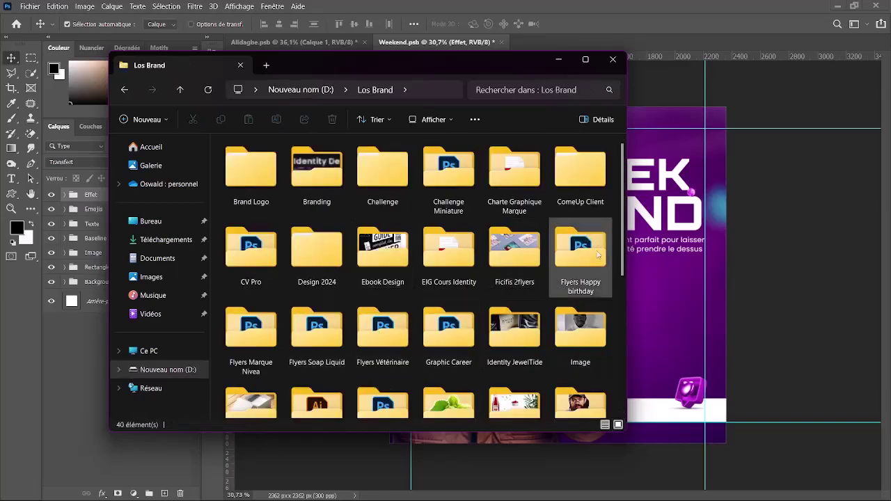
drag(621, 228, 620, 336)
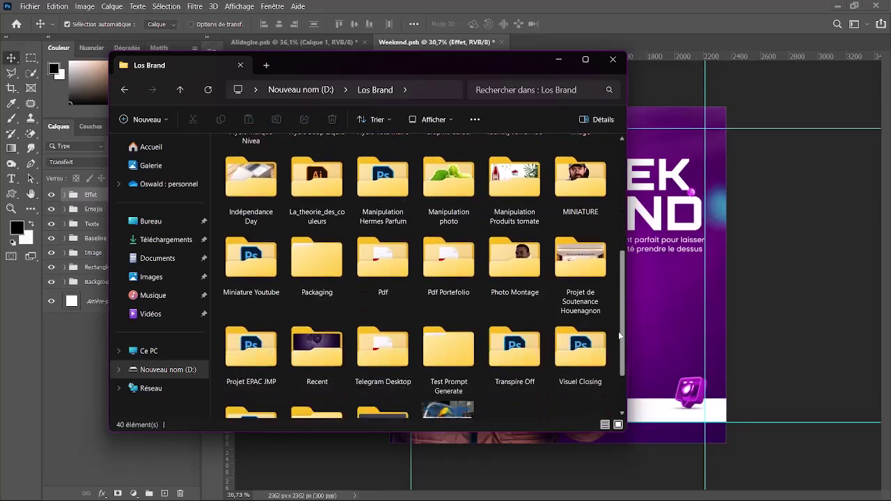
double_click(255, 259)
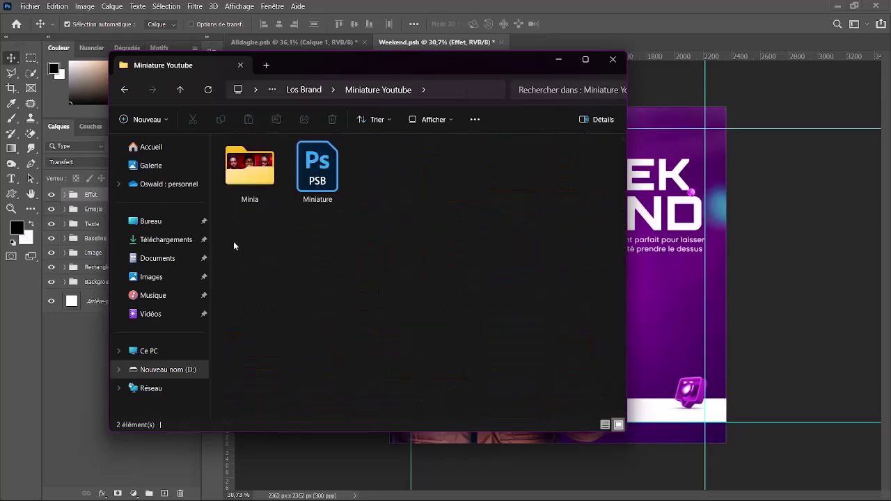
click(125, 91)
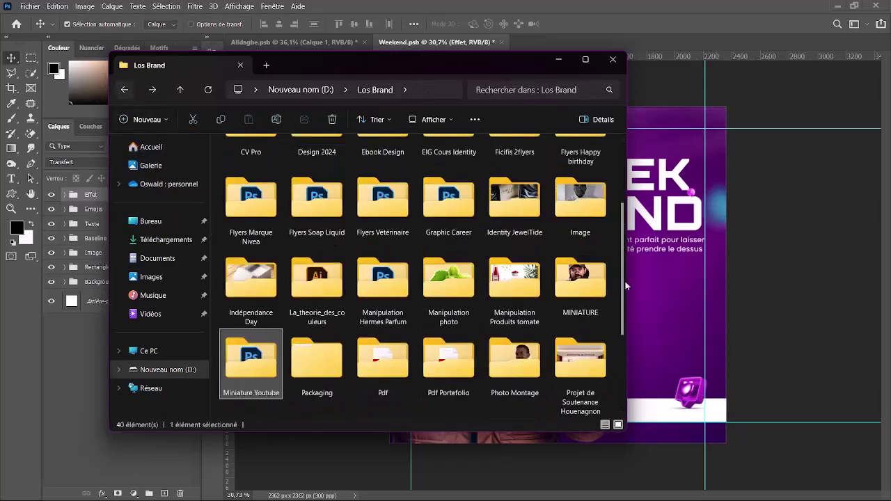
double_click(572, 282)
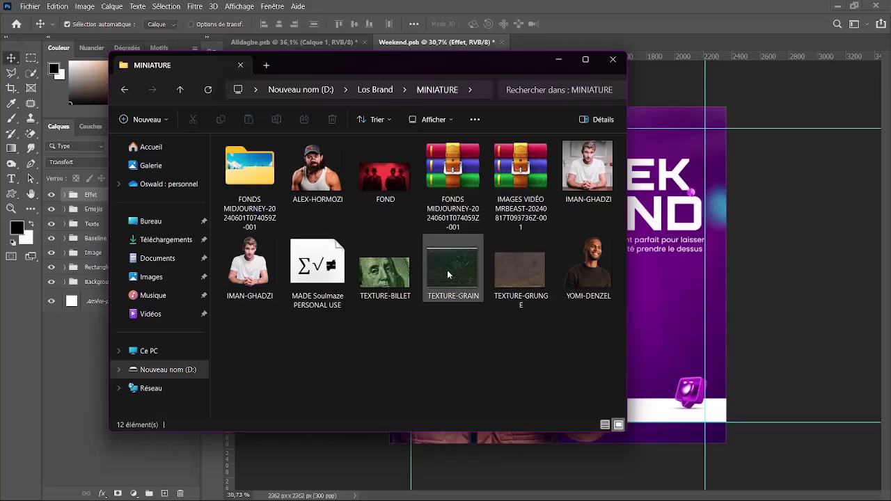
Place the TEXTURE-GRAIN image in the Weekend poster and move its layer to the top of the Background group
drag(448, 275, 684, 301)
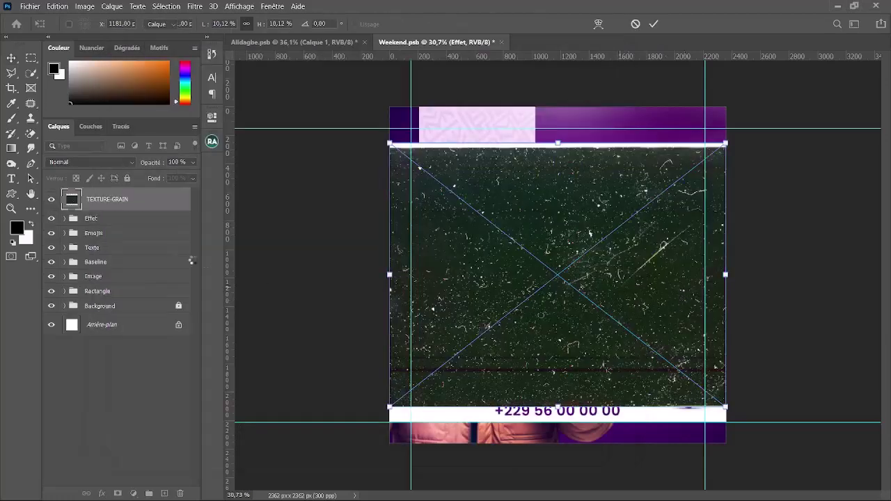
key(Return)
drag(155, 207, 92, 292)
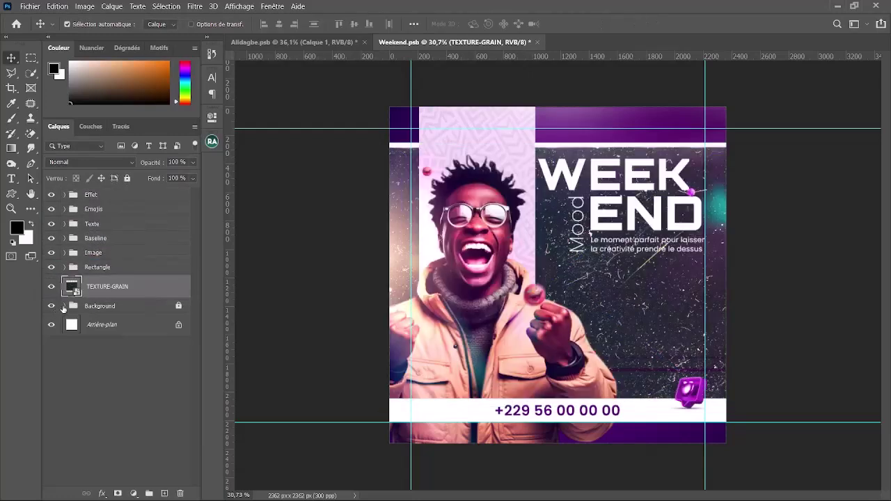
click(64, 308)
drag(169, 292, 165, 319)
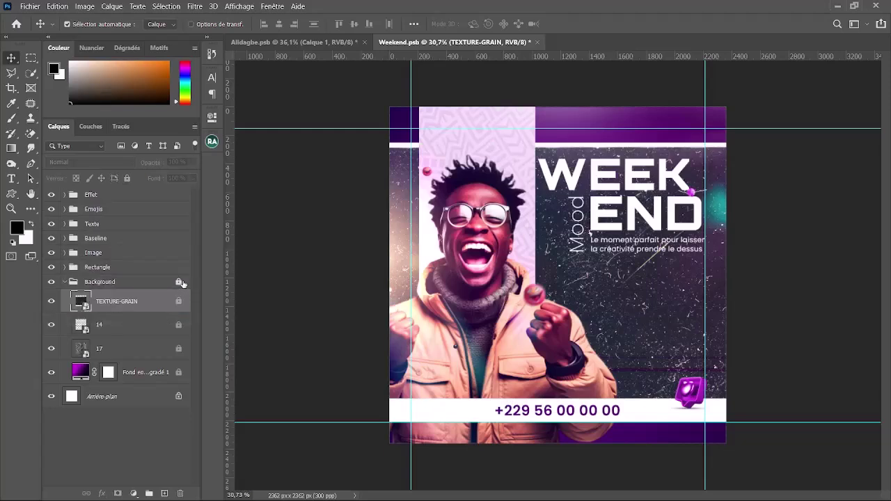
Unlock the Background group and scale the grain texture to about 14.21% so it covers the whole poster
key(ctrl+t)
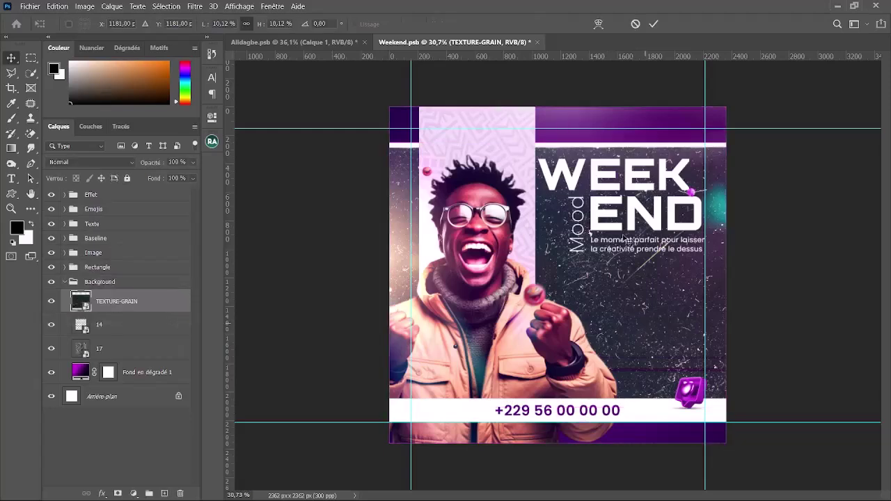
drag(557, 143, 557, 87)
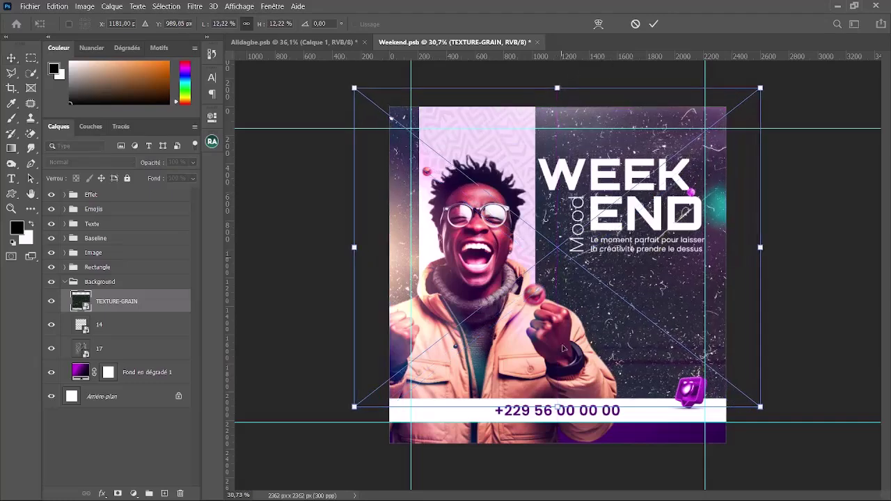
drag(559, 408, 580, 425)
key(Return)
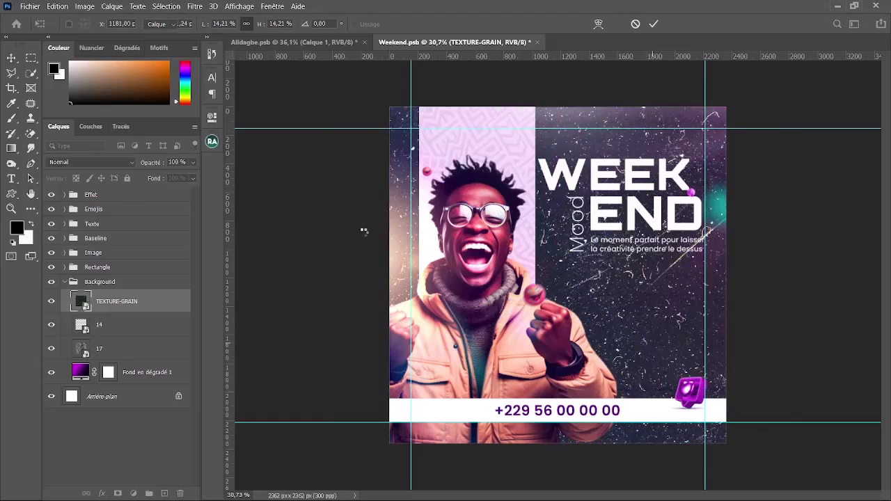
Set the TEXTURE-GRAIN layer's blend mode to Densité linéaire - (Ajout) and its opacity to 10%
click(111, 162)
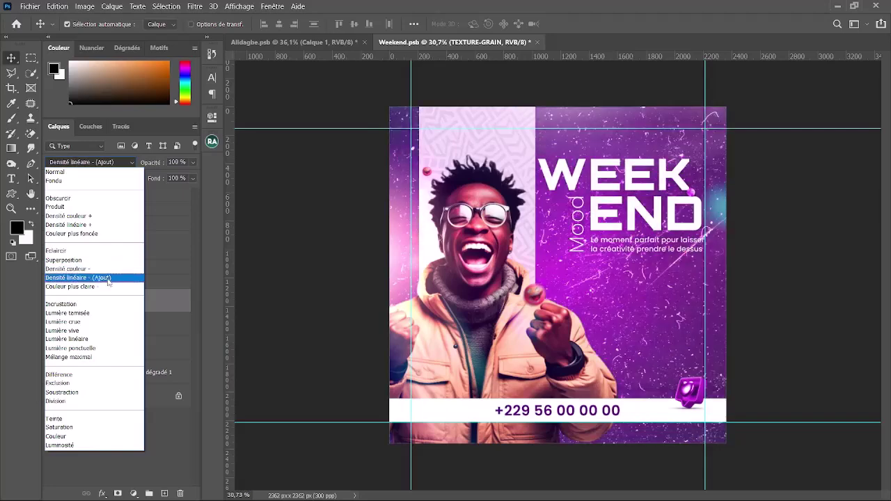
click(108, 282)
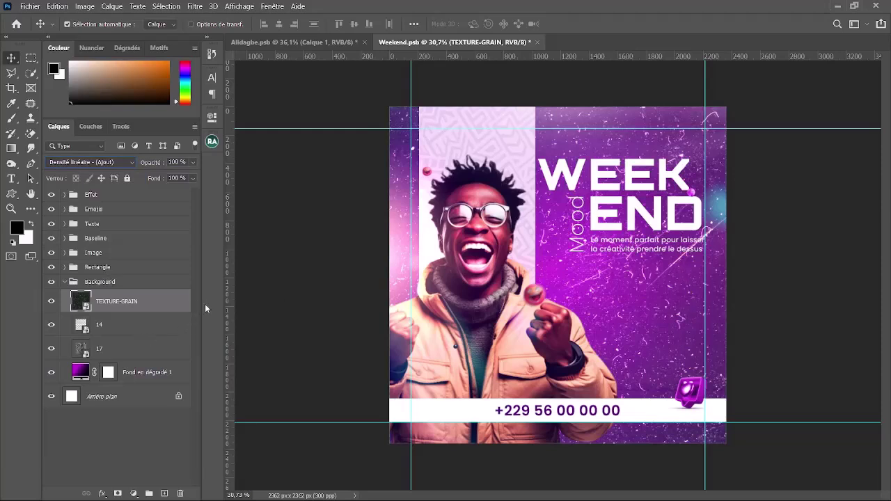
click(195, 162)
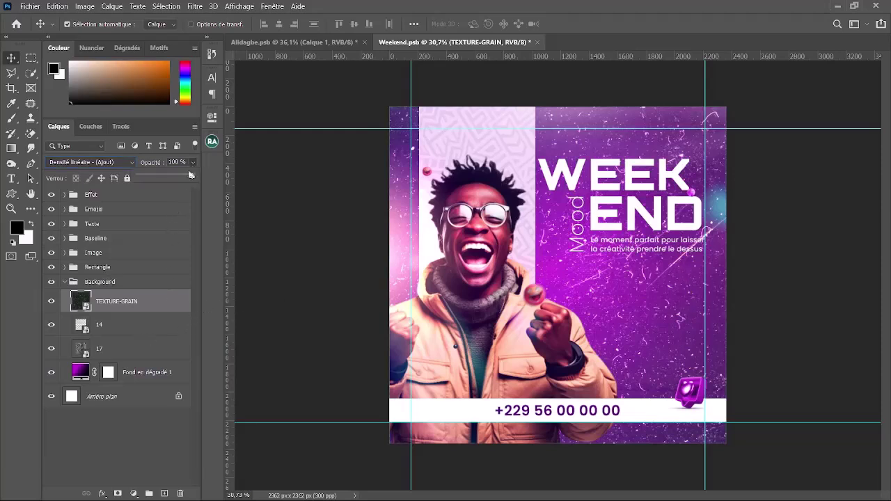
click(144, 177)
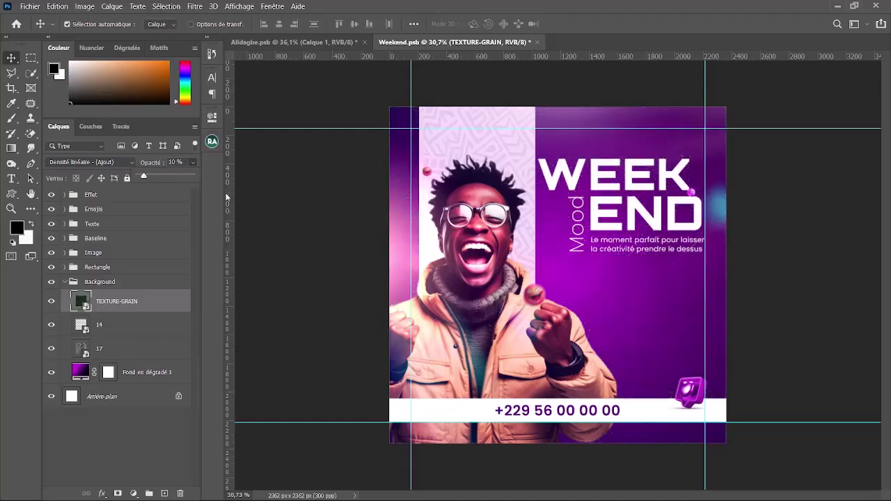
scroll(686, 272, up, 2)
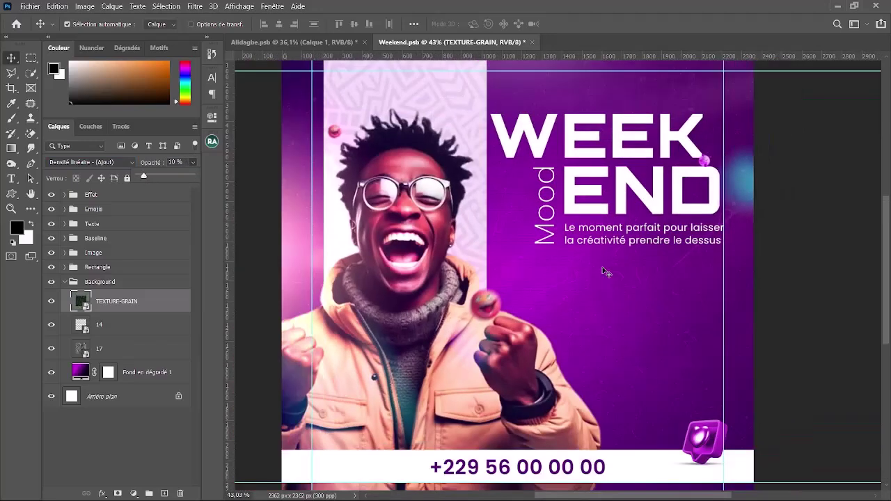
Lower the TEXTURE-GRAIN layer's opacity to 6%
scroll(603, 268, down, 1)
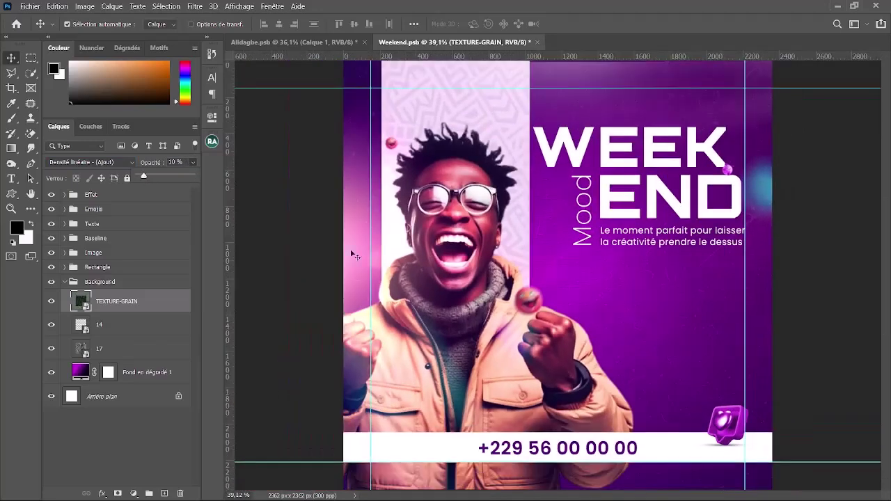
click(175, 163)
double_click(174, 163)
text(6)
key(Return)
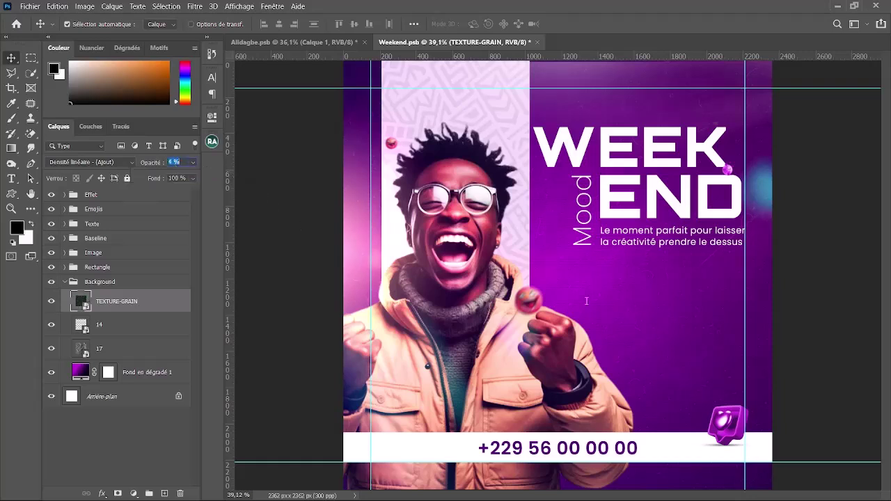
click(787, 339)
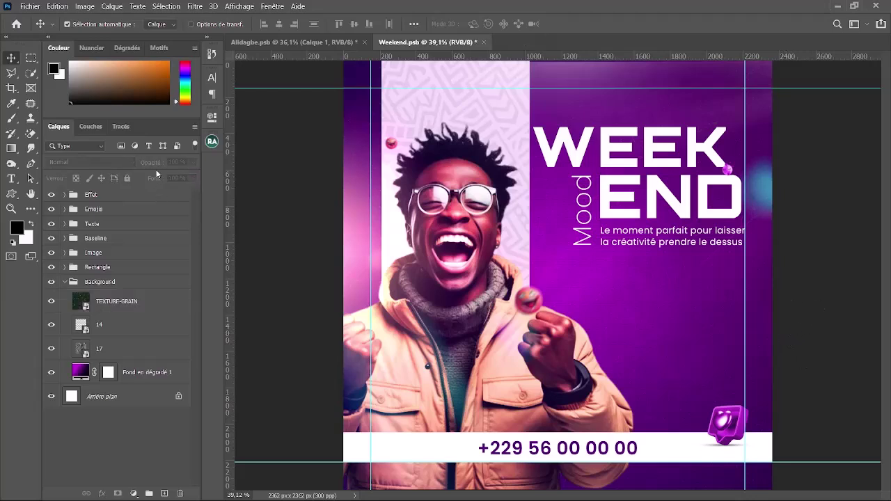
Set the opacity of the TEXTURE-GRAIN layer in the Background group to 9%
scroll(822, 258, down, 1)
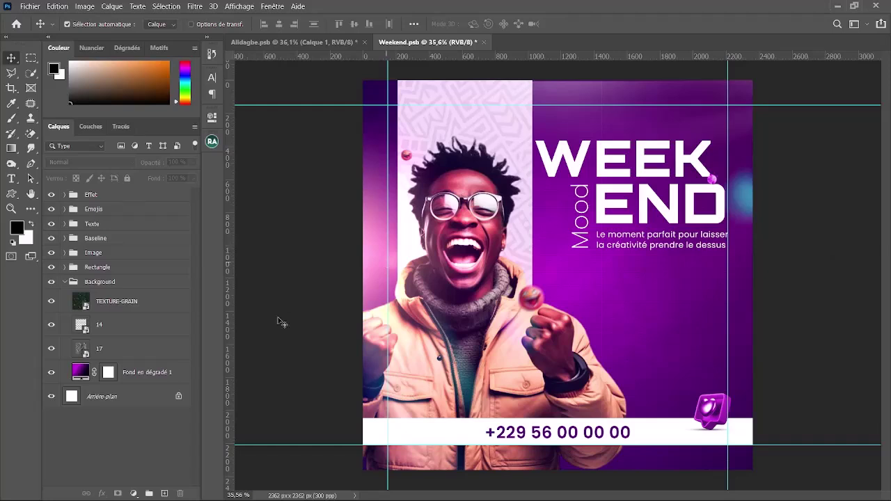
click(180, 310)
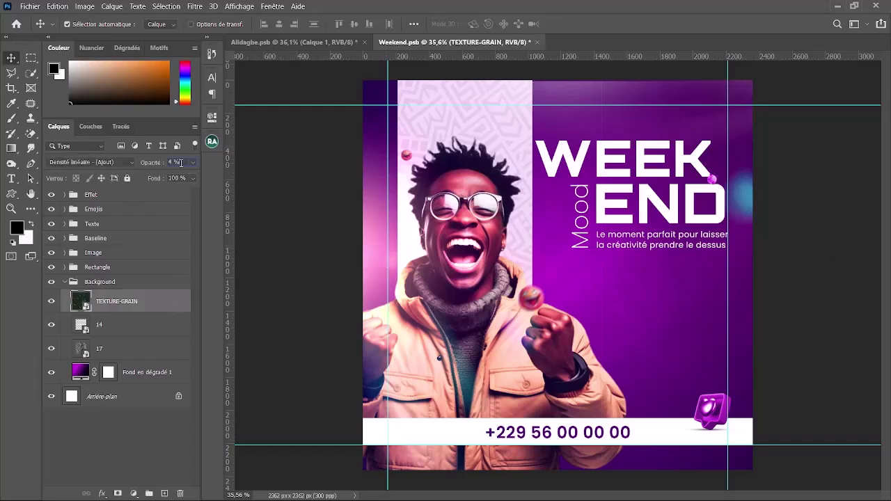
text(9)
key(Return)
click(782, 305)
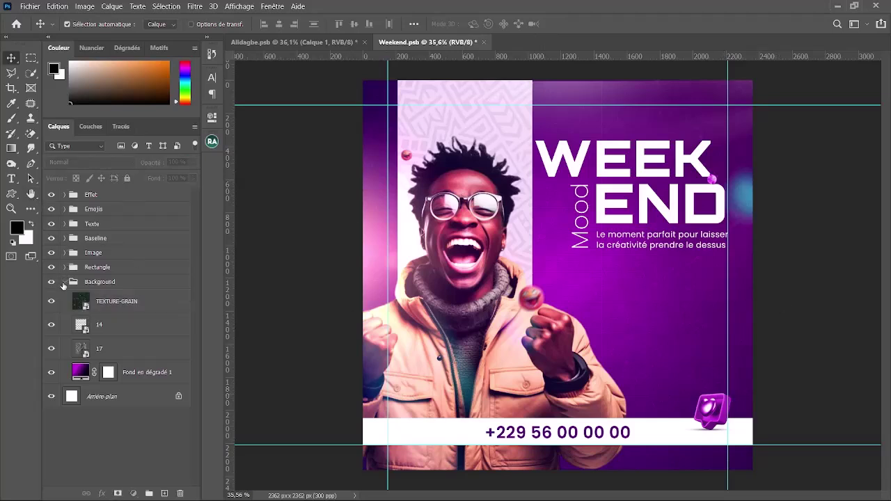
Collapse the Background group and lock it completely
click(65, 282)
click(126, 286)
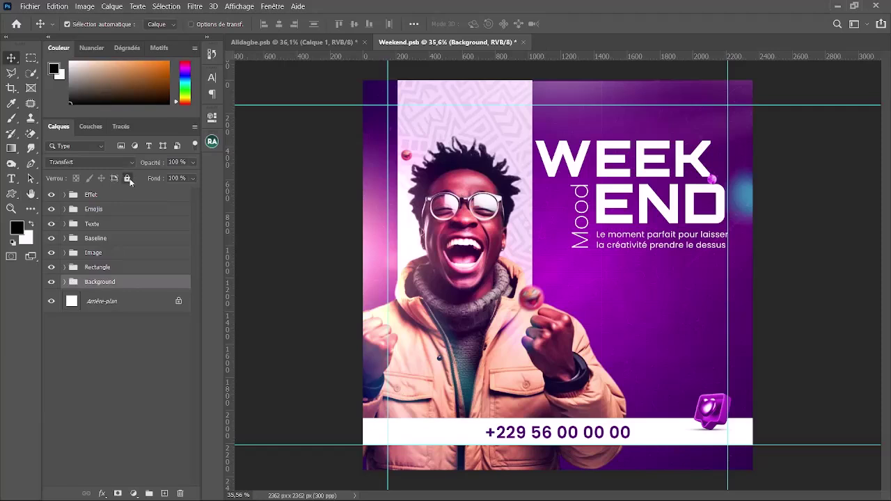
click(128, 178)
Stamp all visible layers into a new merged layer above the Effet group, keeping the Move tool active
click(122, 197)
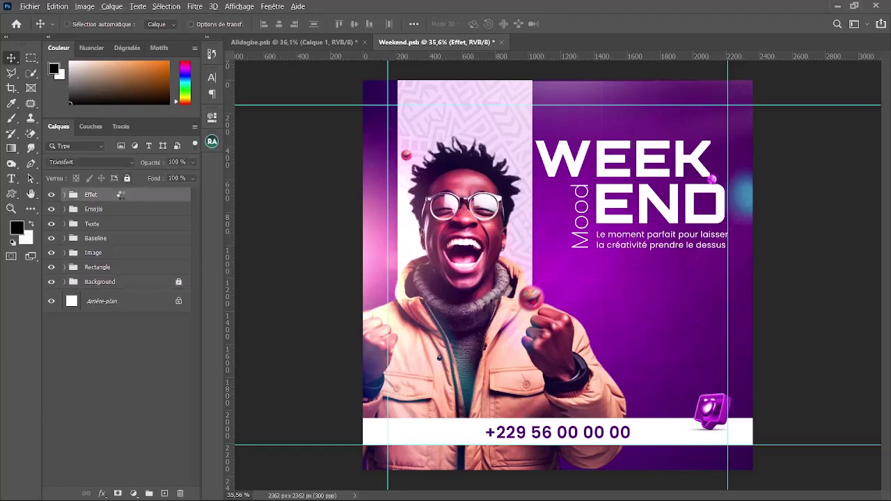
key(ctrl+shift+alt+e)
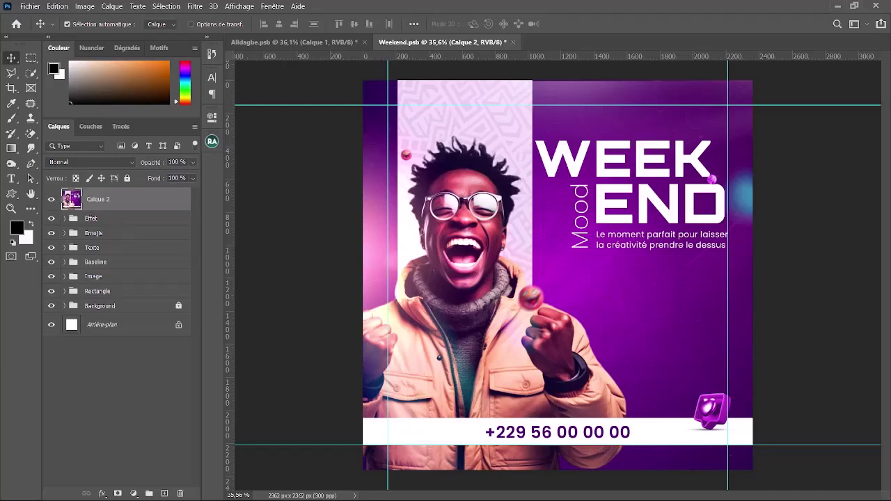
right_click(11, 193)
click(63, 193)
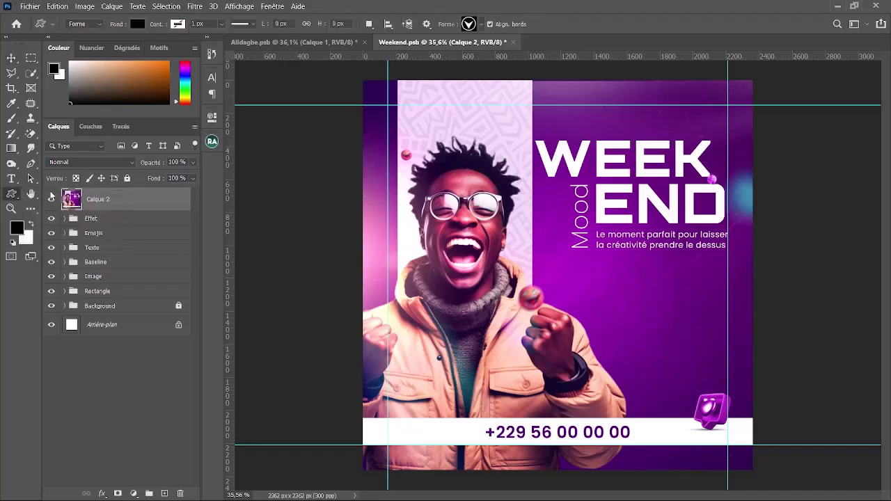
click(12, 59)
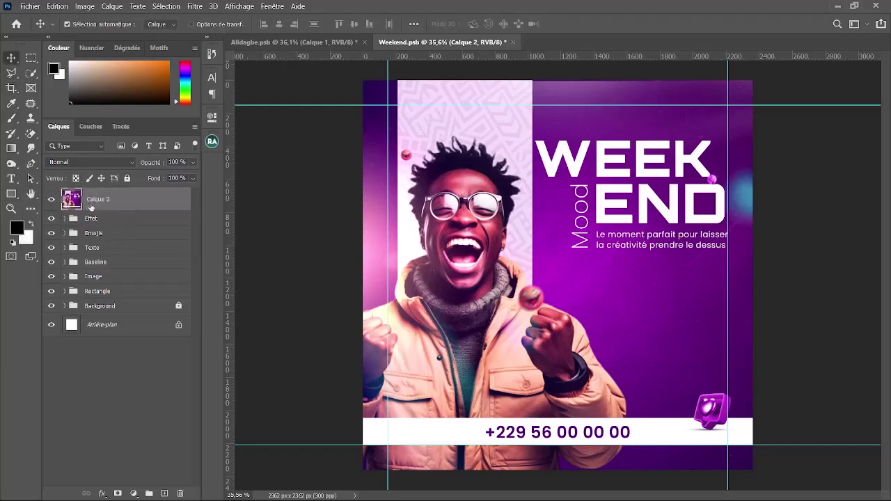
Display the Navigation panel for the poster and collapse it again
click(243, 6)
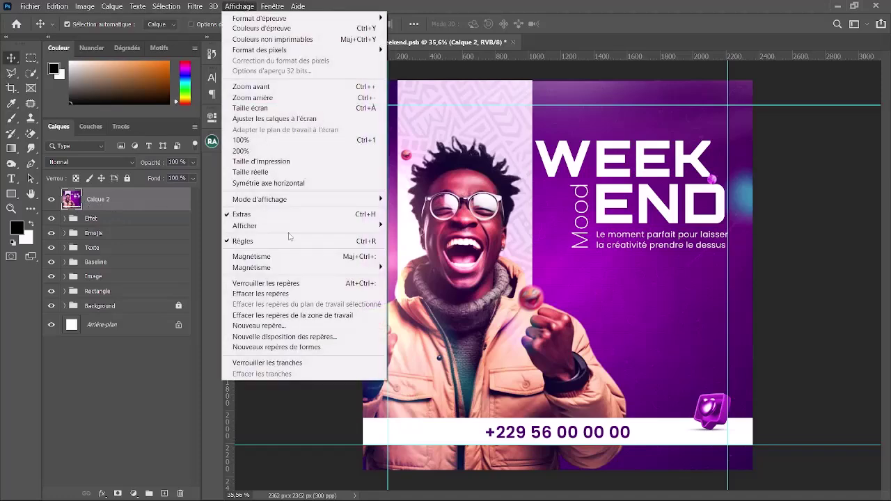
mouse_move(265, 5)
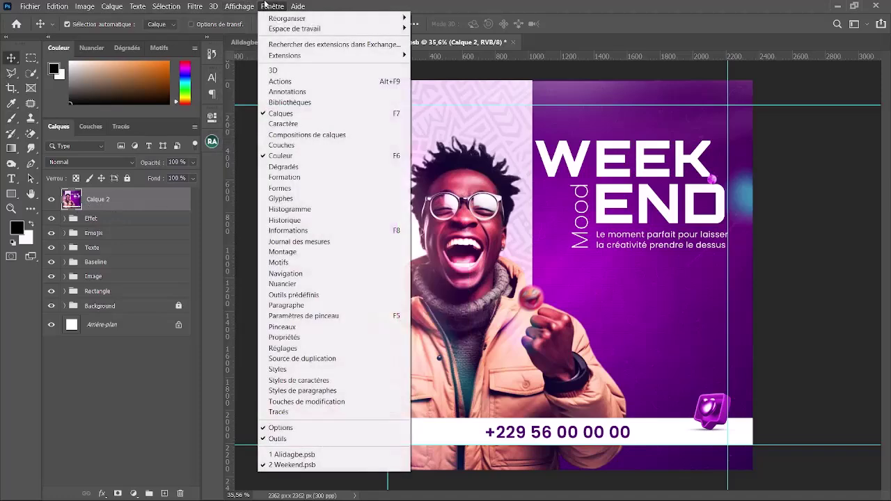
click(314, 273)
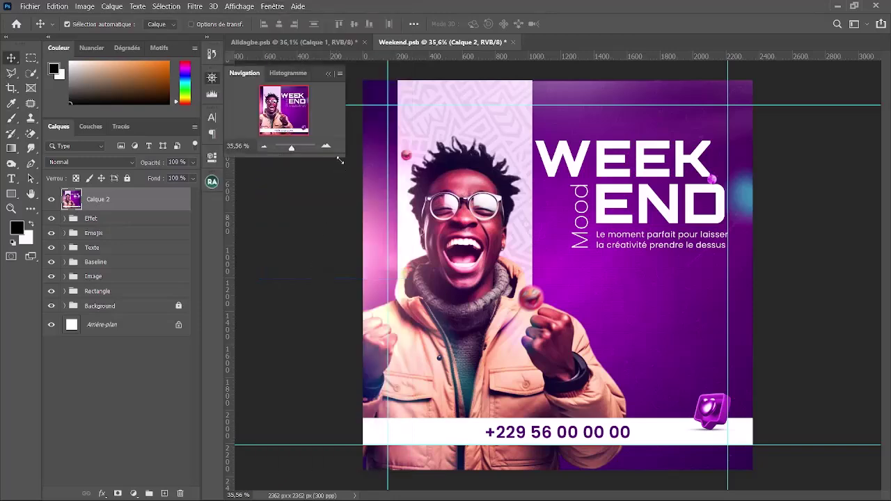
mouse_move(345, 157)
mouse_down()
mouse_move(627, 411)
mouse_move(705, 425)
mouse_move(348, 183)
mouse_move(345, 157)
mouse_up()
click(329, 74)
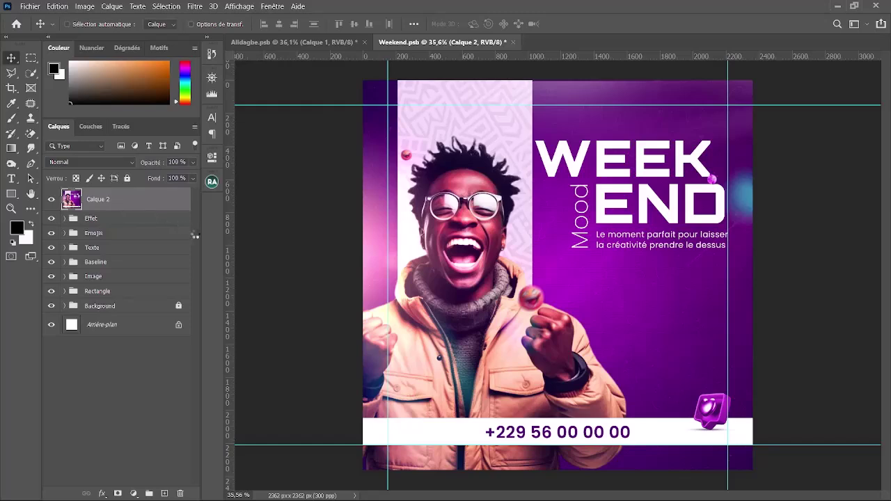
Open the merged layer in the Camera Raw filter with a side-by-side Avant/Après view and show the basic settings
key(ctrl+shift+a)
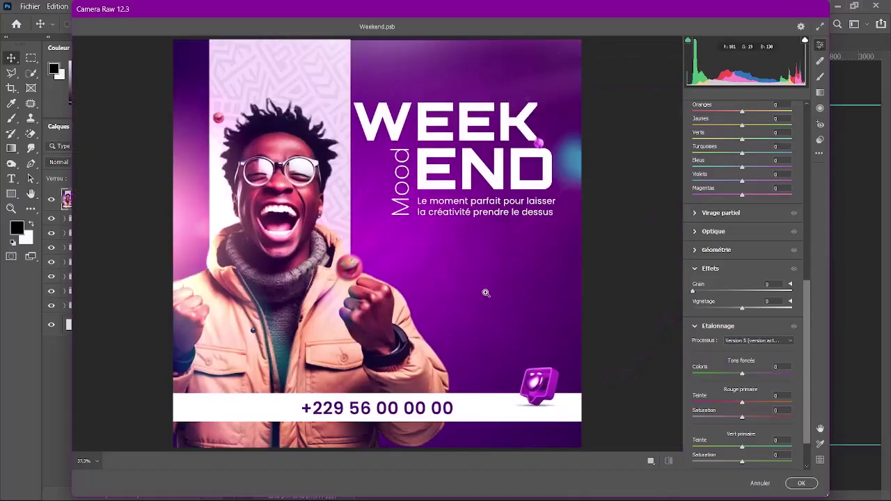
click(651, 462)
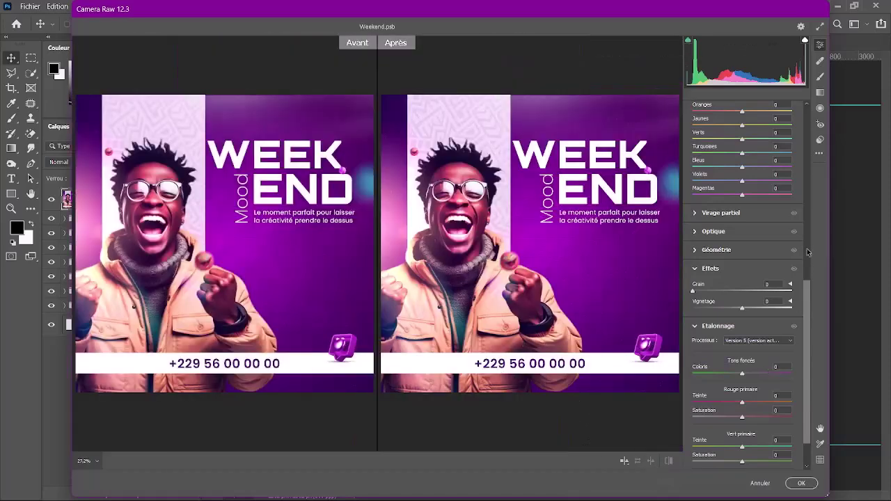
drag(808, 291, 807, 128)
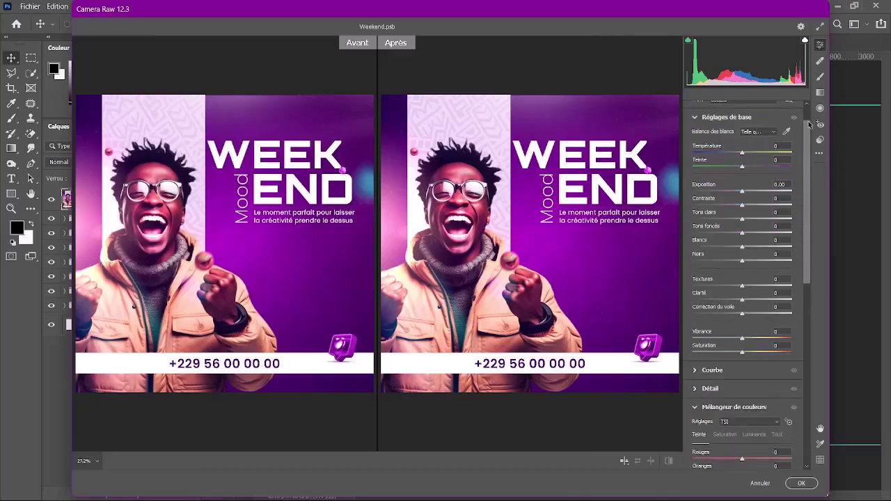
scroll(810, 127, up, 2)
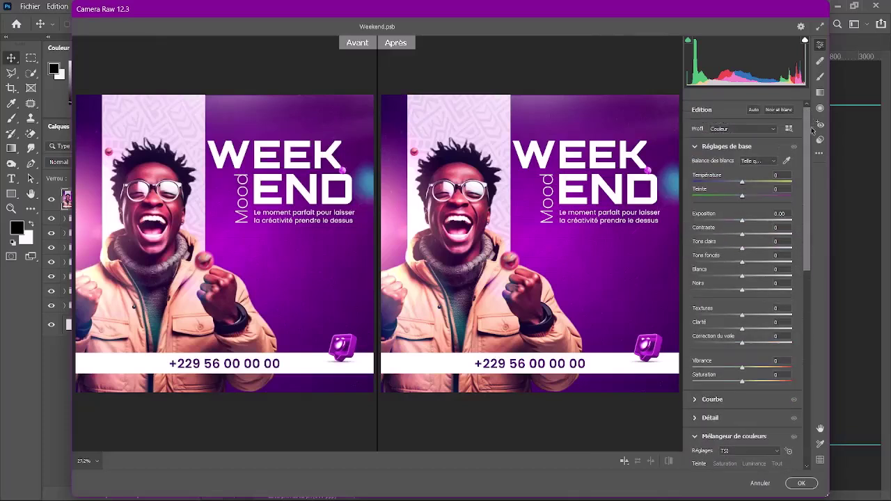
Apply the Fort contraste colour preset and the Claire sharpening preset under Netteté, and browse the other presets
click(821, 141)
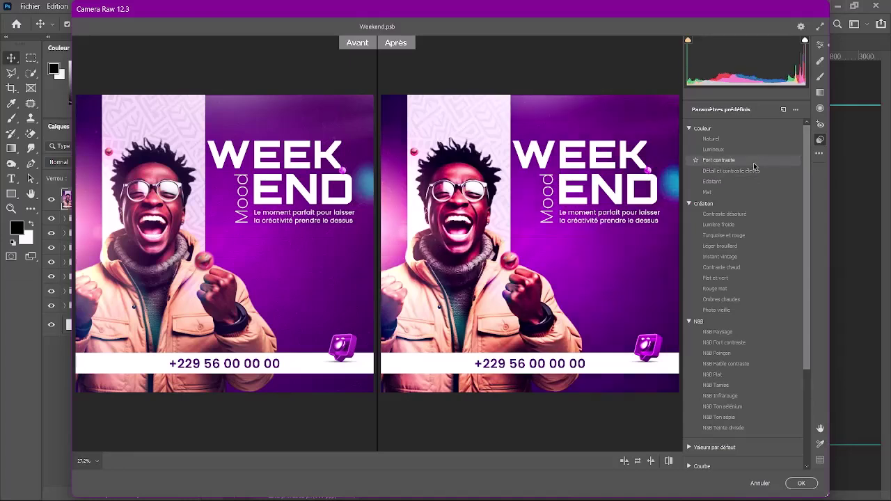
click(755, 167)
drag(805, 187, 808, 337)
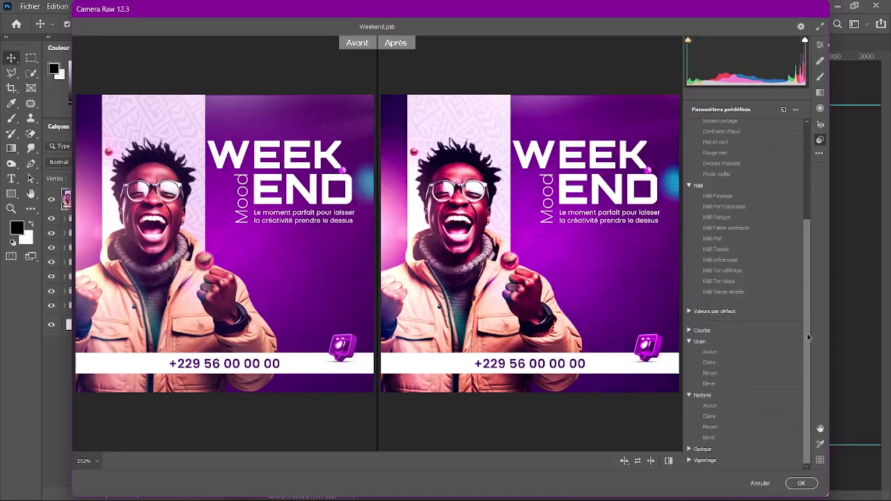
click(740, 419)
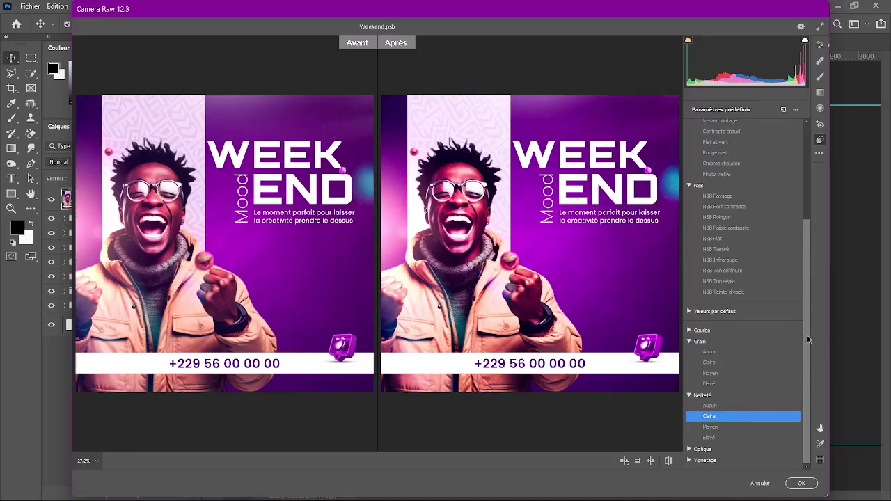
drag(807, 335, 807, 221)
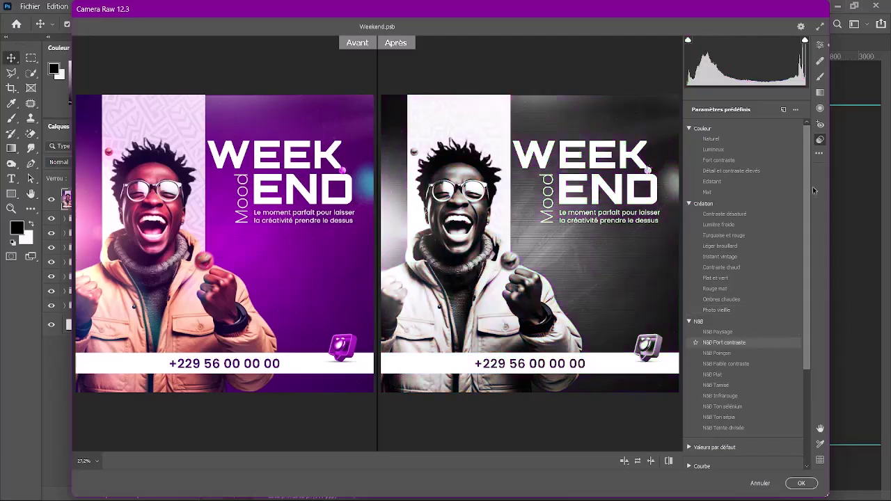
In the basic settings, set Contraste to +67, Clarté to +10 and Textures to +17
click(821, 46)
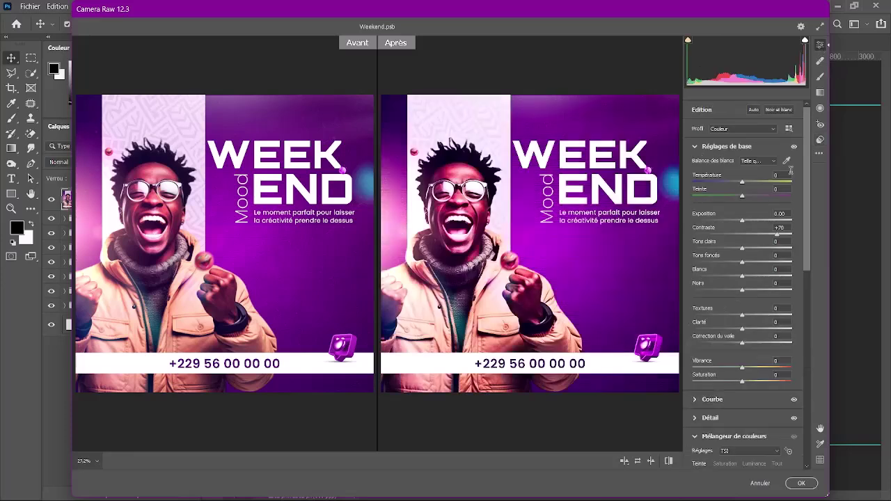
scroll(812, 230, down, 1)
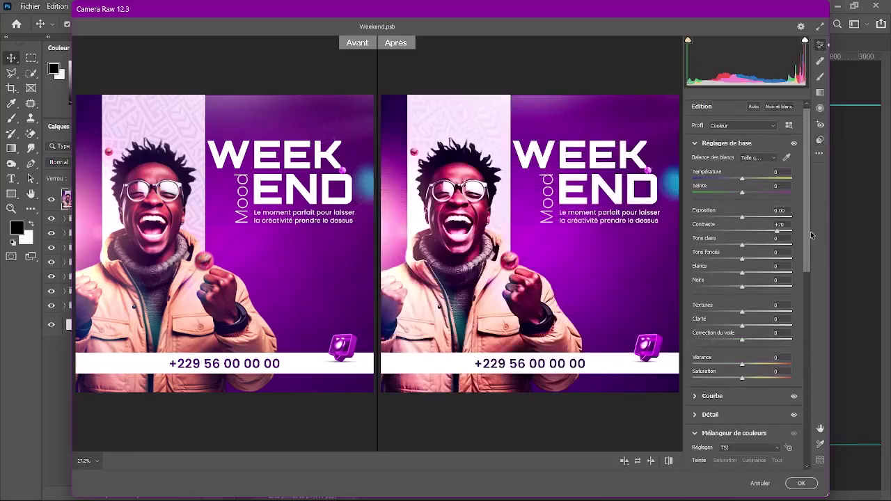
drag(780, 236, 774, 234)
click(747, 326)
click(751, 312)
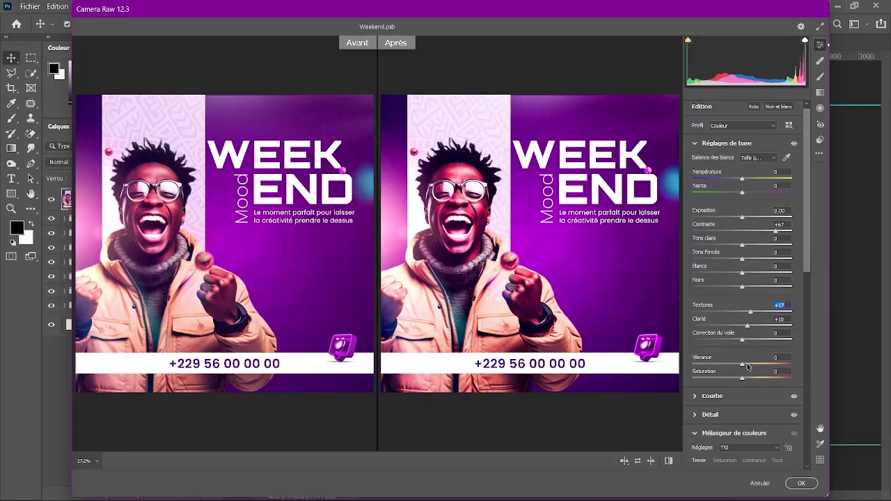
Set Vibrance and Saturation to +2, Noirs to +8, Contraste to +39 and Tons clairs to -7
drag(778, 357, 782, 372)
drag(778, 288, 781, 288)
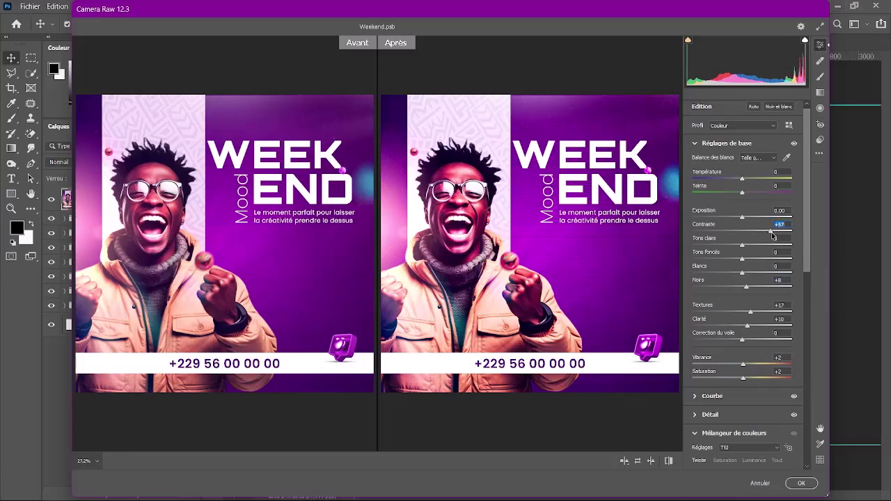
drag(773, 236, 763, 234)
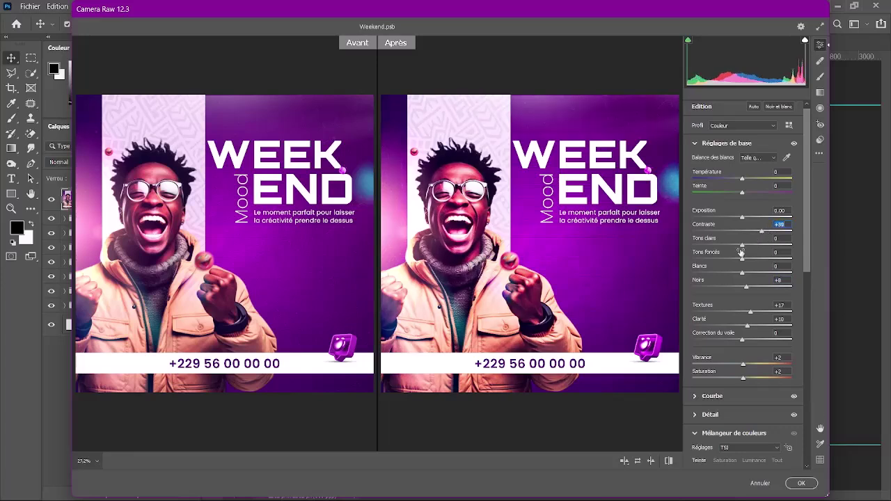
drag(739, 244, 739, 246)
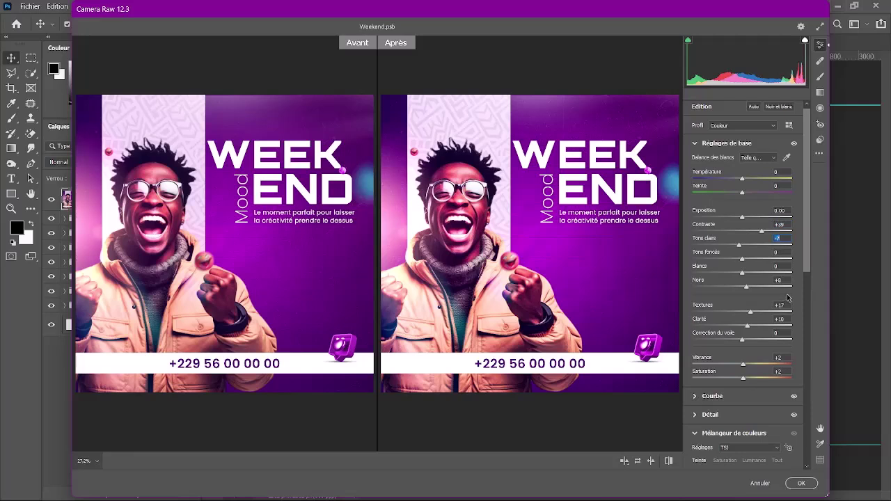
Try the Vignetage effect at increasingly dark negative strengths and then at +100
drag(806, 263, 803, 367)
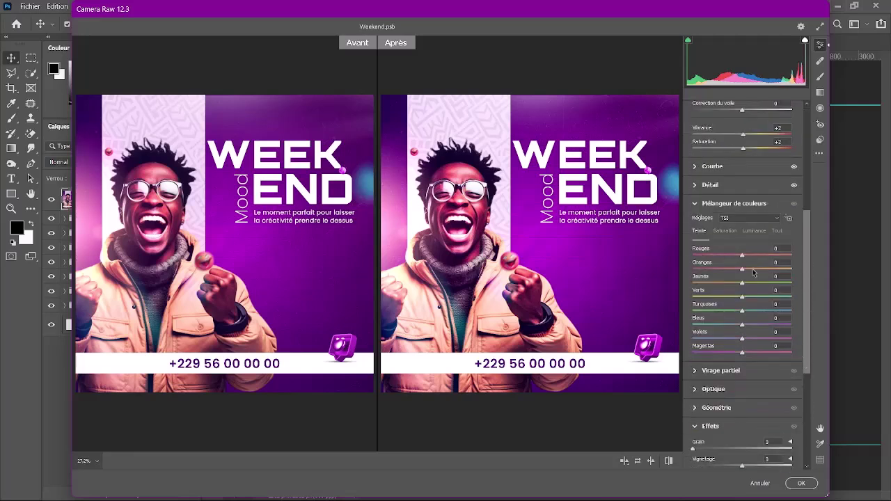
drag(742, 257, 741, 257)
drag(810, 352, 809, 404)
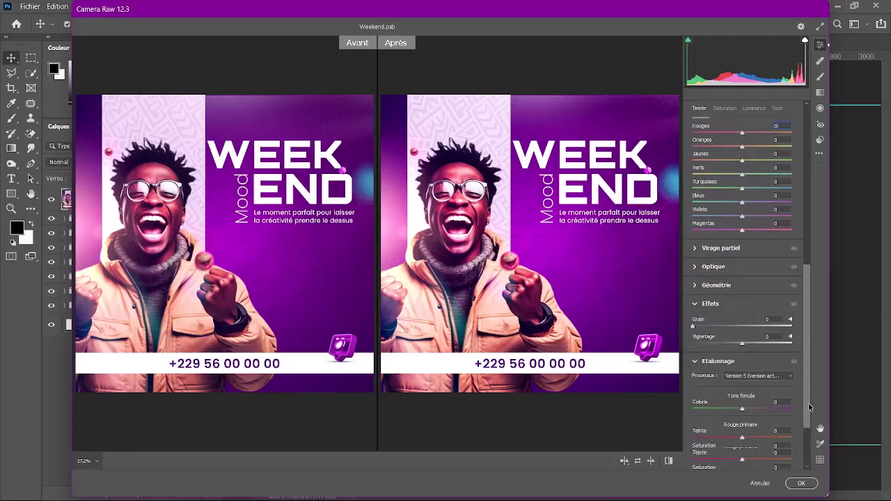
click(736, 346)
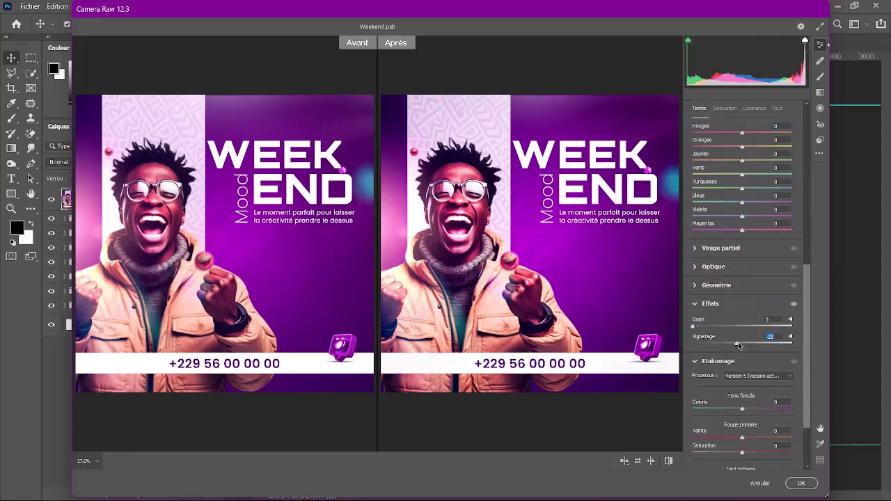
scroll(738, 346, down, 5)
scroll(733, 345, down, 1)
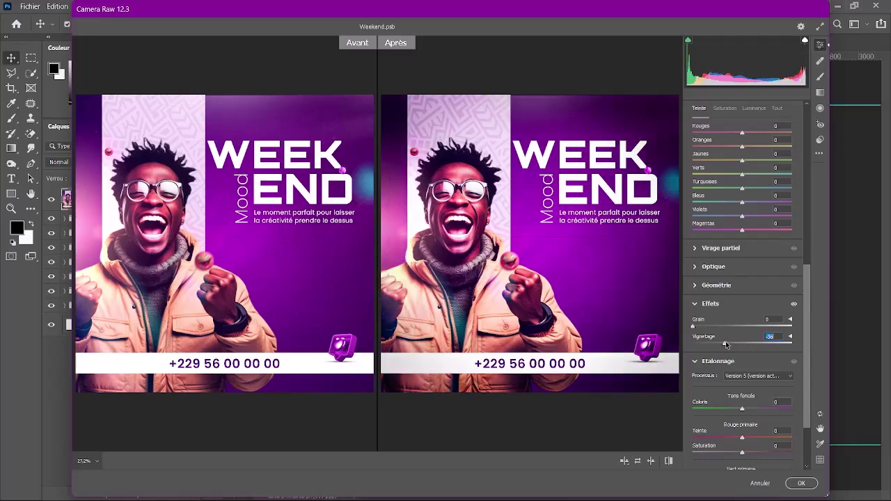
drag(726, 345, 693, 345)
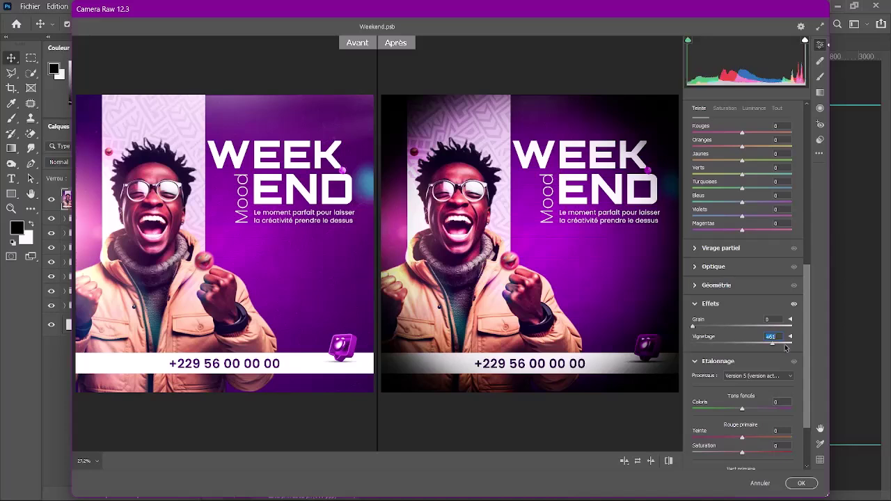
drag(691, 345, 788, 346)
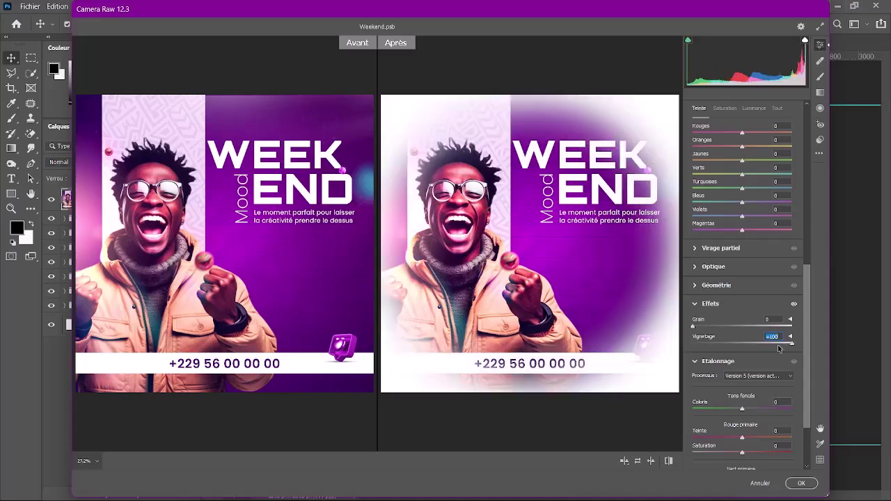
Set the Vignetage effect to about -21 for a light darkening of the poster's edges
mouse_move(715, 346)
mouse_down()
mouse_move(698, 345)
mouse_move(740, 349)
mouse_move(730, 345)
mouse_up()
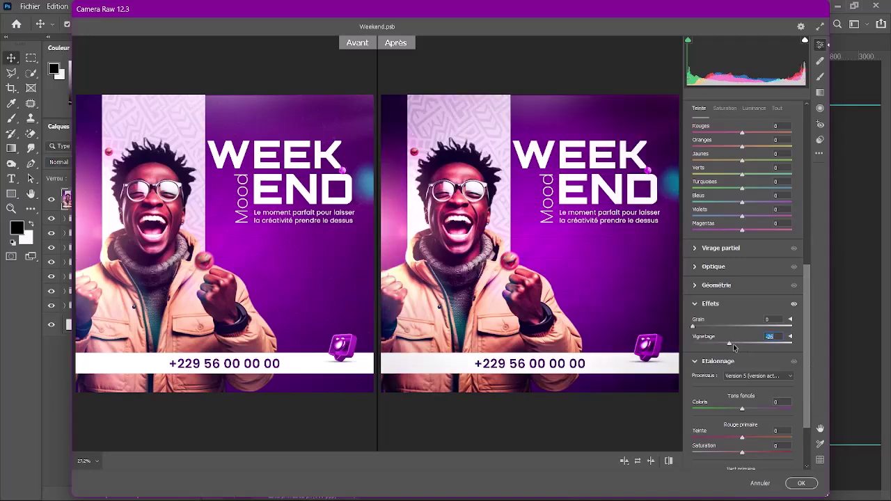
drag(733, 343, 730, 344)
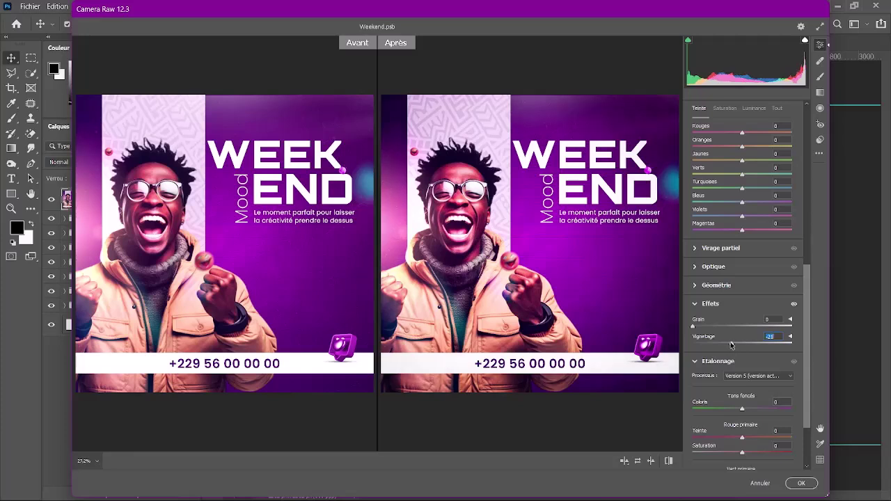
scroll(803, 370, down, 1)
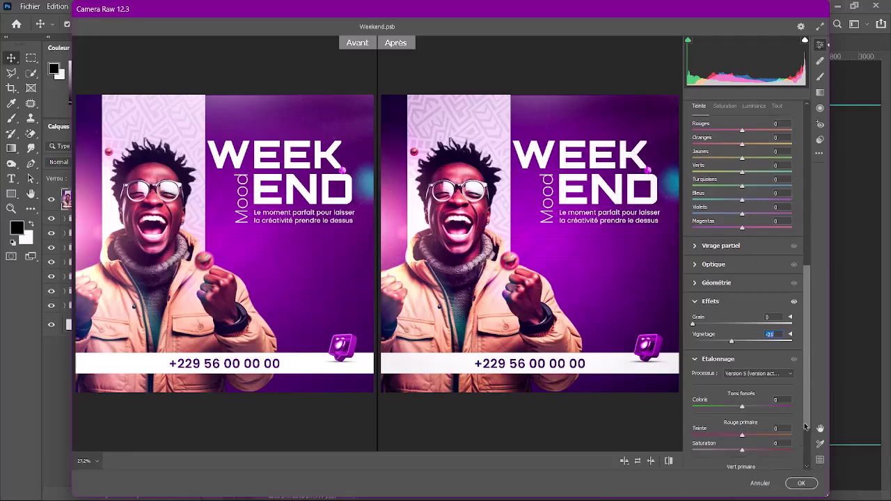
drag(805, 423, 806, 457)
Apply the Camera Raw adjustments to Calque 2 and compare the poster with that layer hidden and shown
click(794, 482)
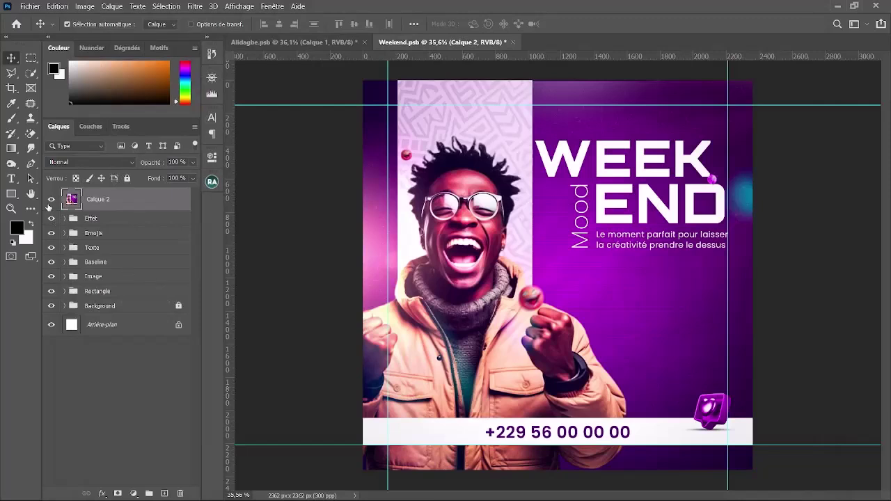
click(51, 201)
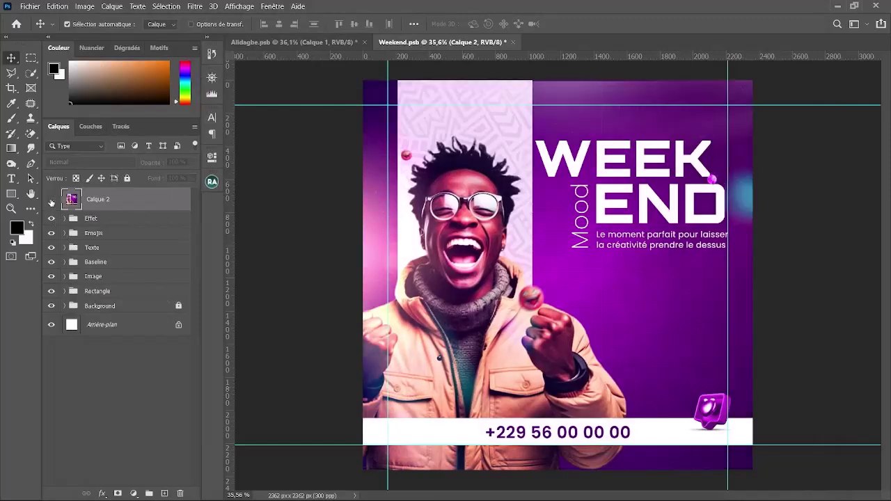
click(51, 200)
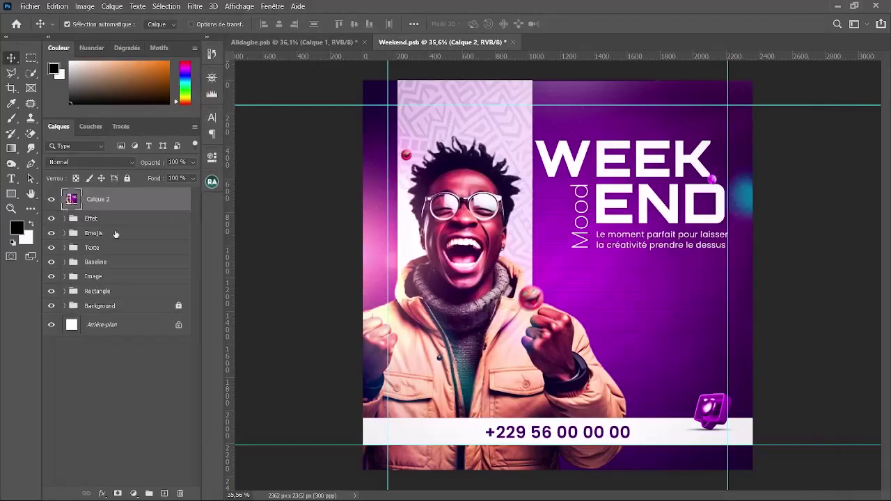
Add a Curves adjustment layer above Calque 2 and pull the RGB midtones slightly down
click(133, 493)
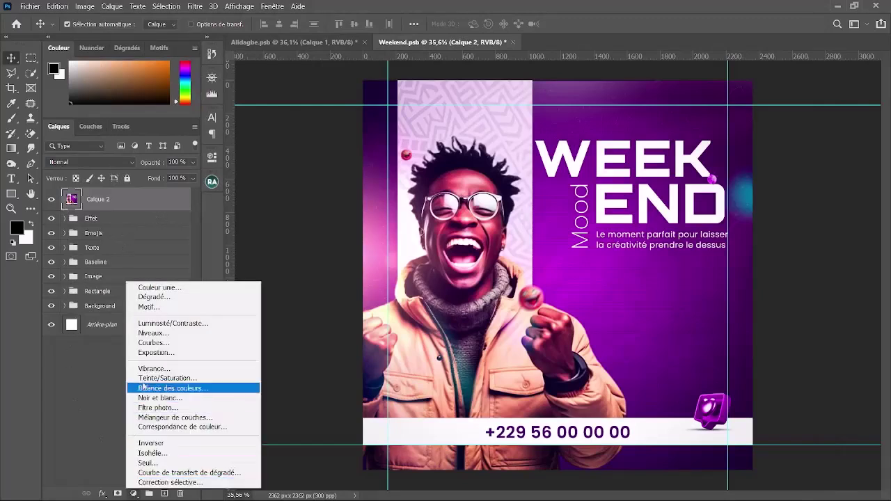
click(160, 343)
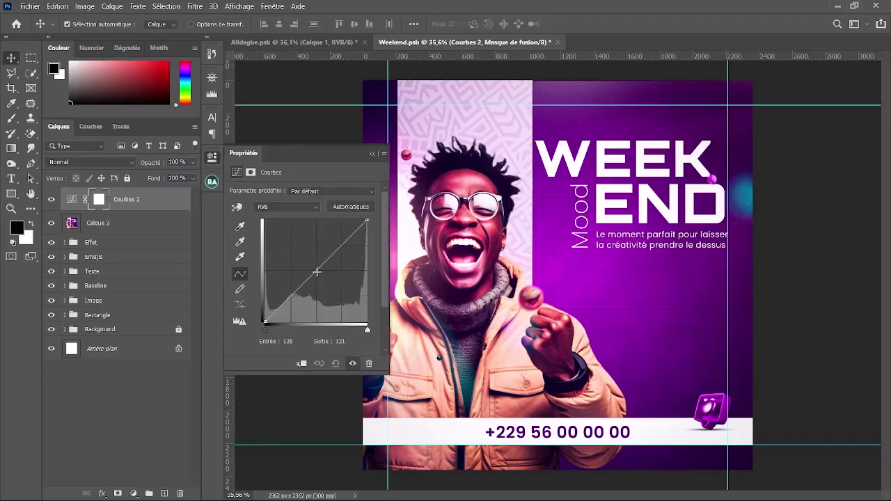
drag(317, 272, 318, 273)
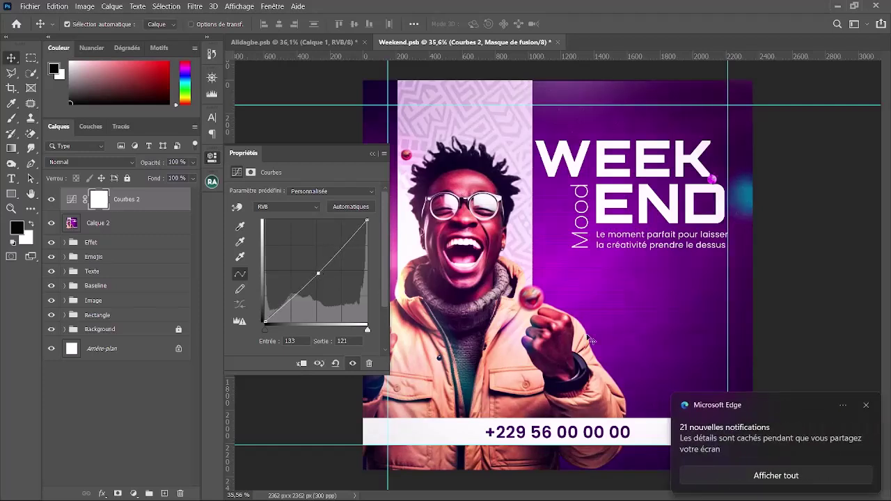
click(867, 406)
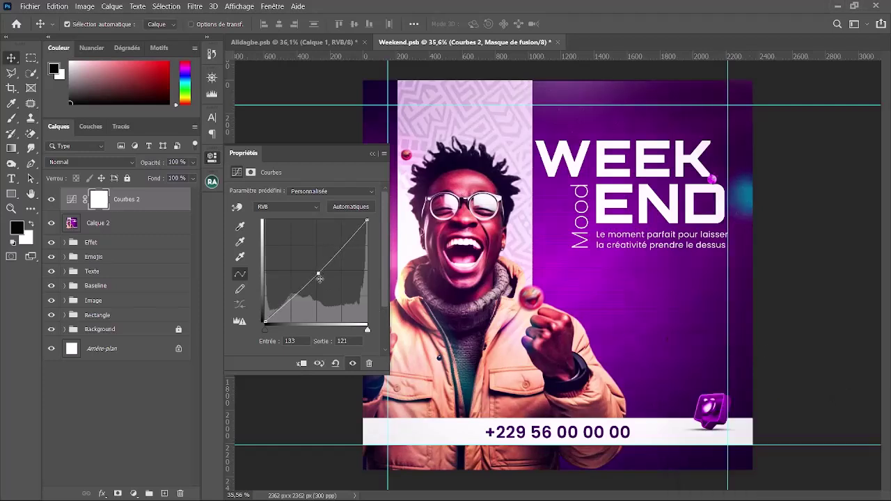
drag(318, 274, 317, 275)
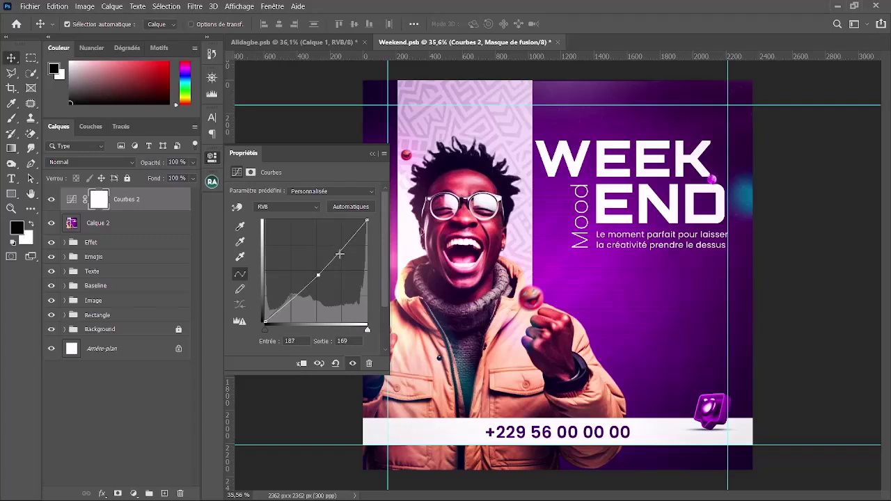
click(338, 251)
click(372, 153)
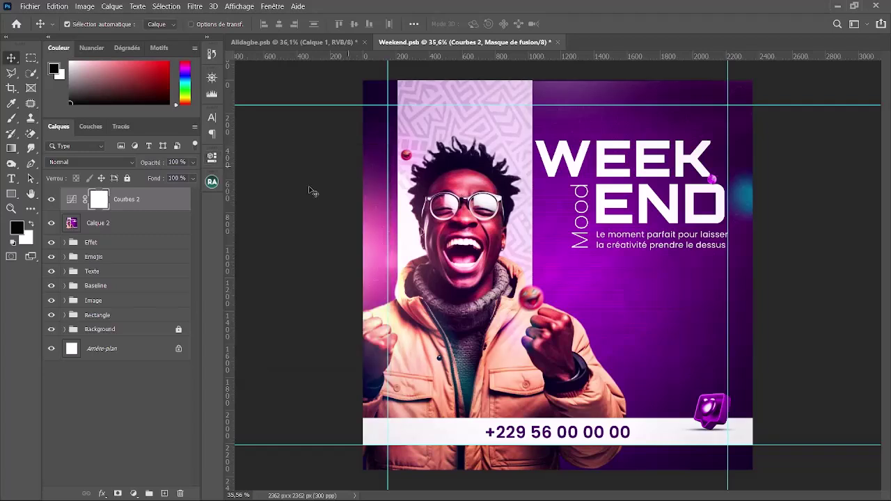
Compare the poster with and without the Courbes 2 adjustment and leave that layer hidden
click(50, 199)
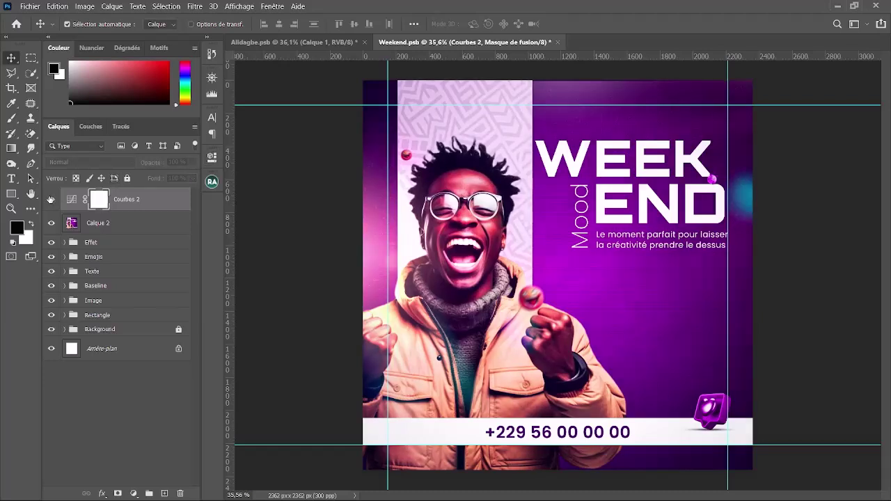
click(51, 199)
click(51, 199)
click(51, 199)
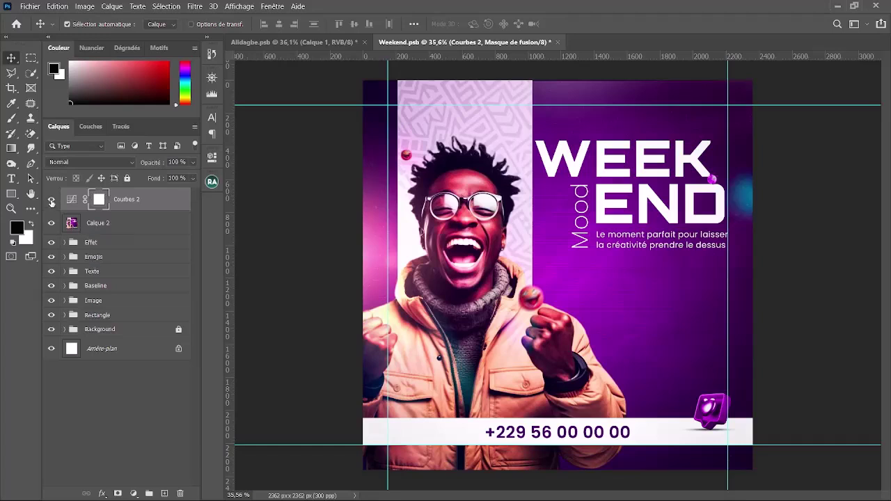
click(51, 200)
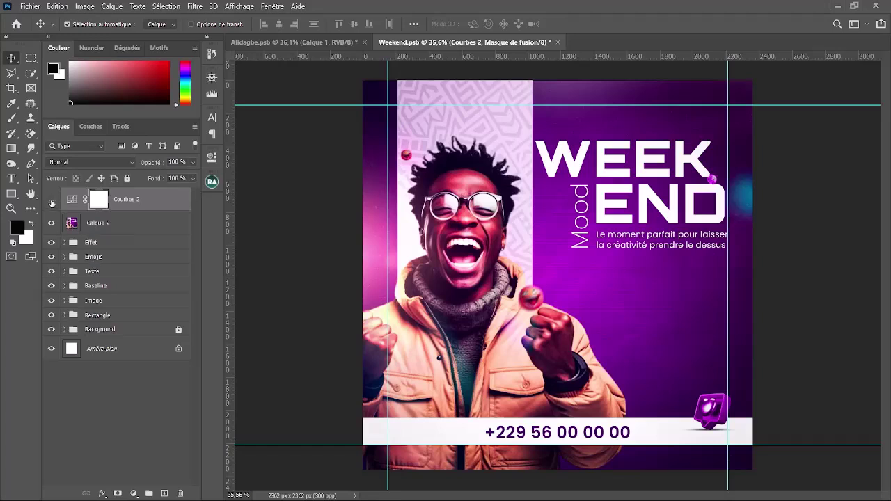
Add a Correspondance de couleur adjustment layer directly above Calque 2 using the 3Strip.look LUT
click(121, 230)
click(133, 493)
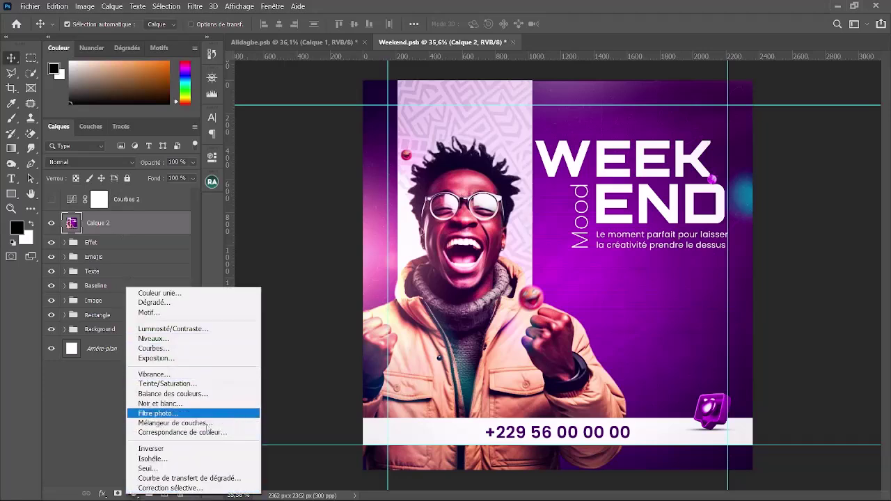
click(182, 433)
click(333, 193)
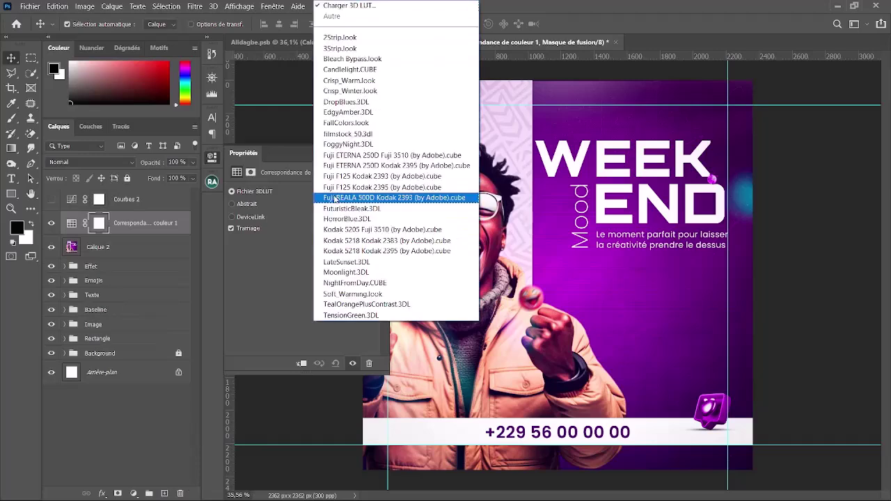
click(346, 45)
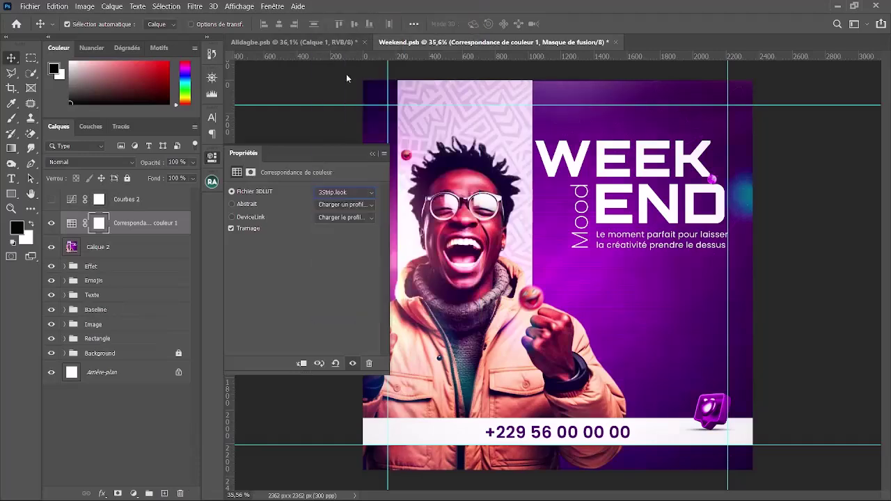
Try the 2Strip.look, Candlelight.CUBE, DropBlues.3DL and Fuji F125 Kodak 2395 LUTs on the colour lookup layer
click(343, 193)
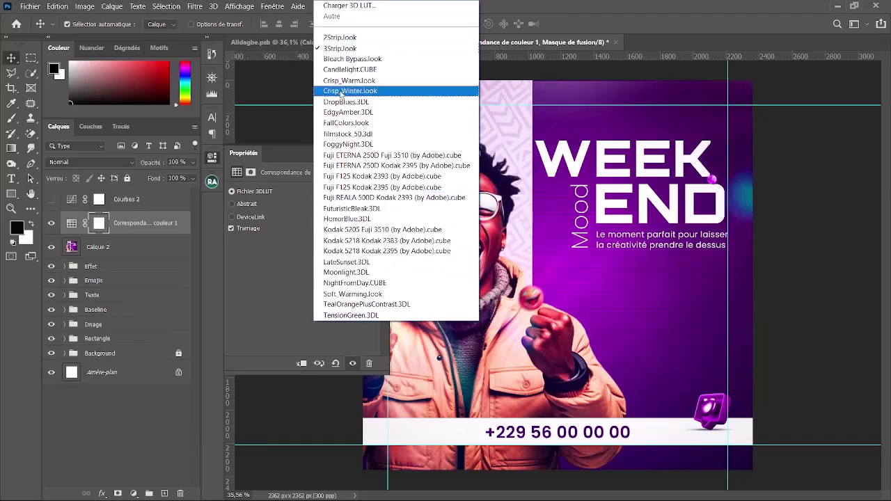
click(346, 37)
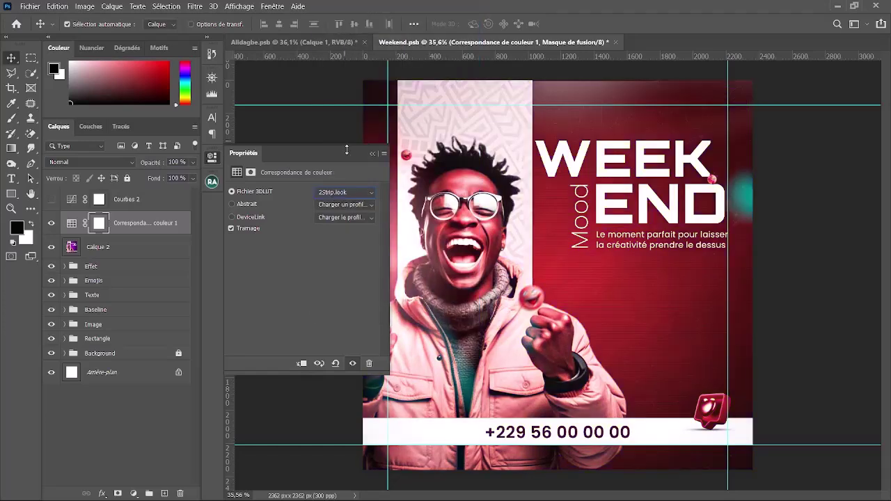
click(350, 193)
click(346, 70)
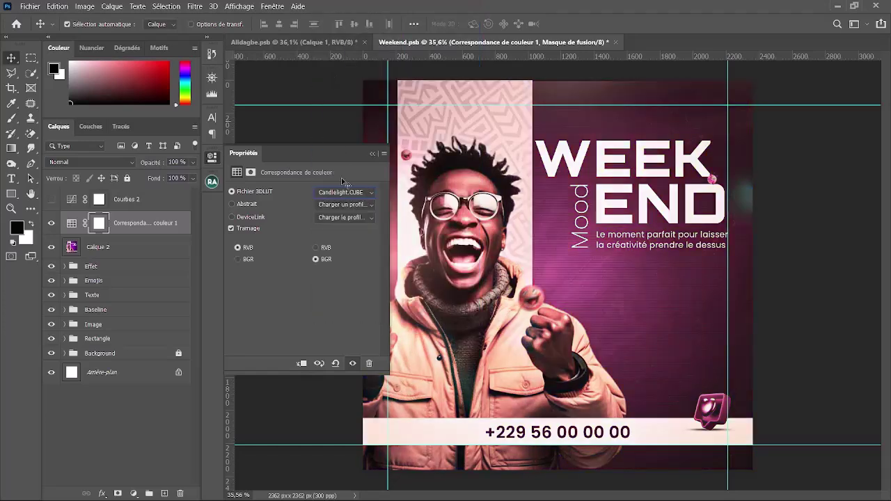
click(347, 193)
click(353, 105)
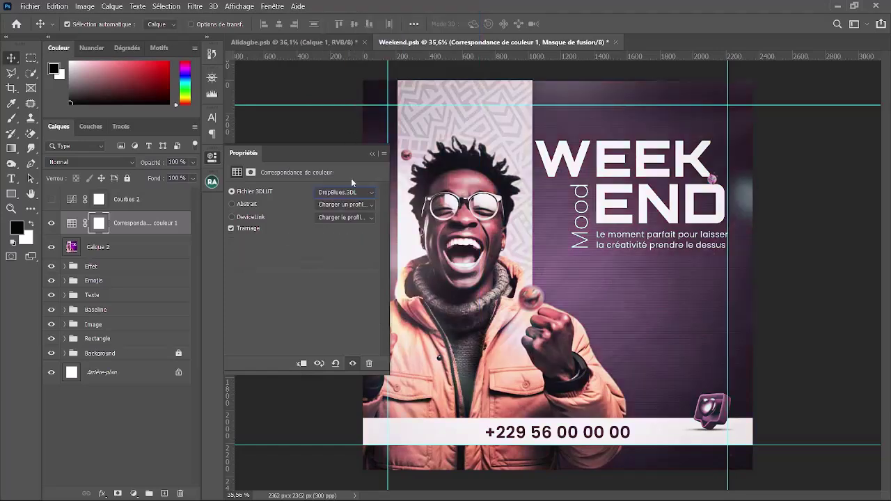
click(354, 194)
click(353, 187)
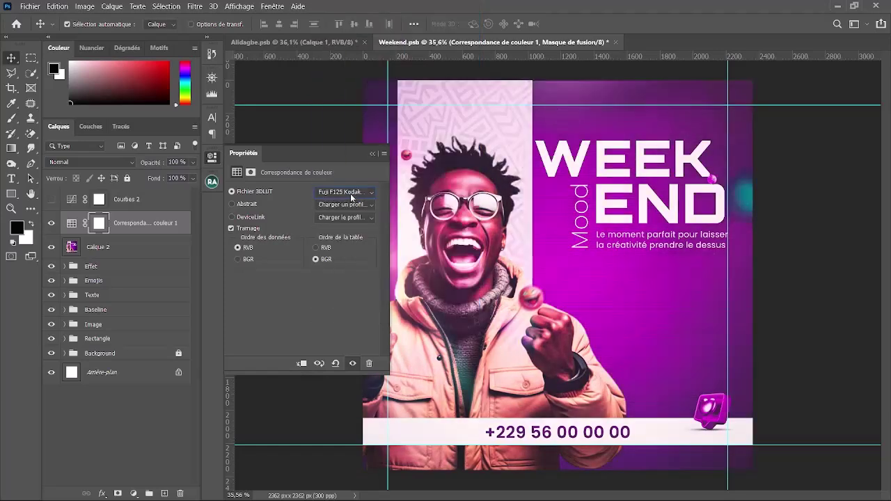
Try the HorrorBlue.3DL, LateSunset.3DL and NightFromDay.CUBE LUTs on the colour lookup layer
click(353, 194)
click(353, 219)
click(356, 194)
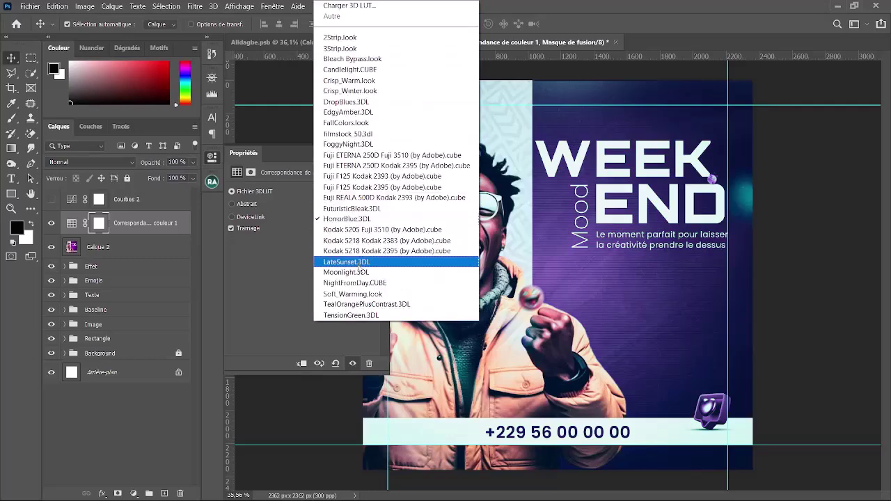
click(358, 265)
click(359, 198)
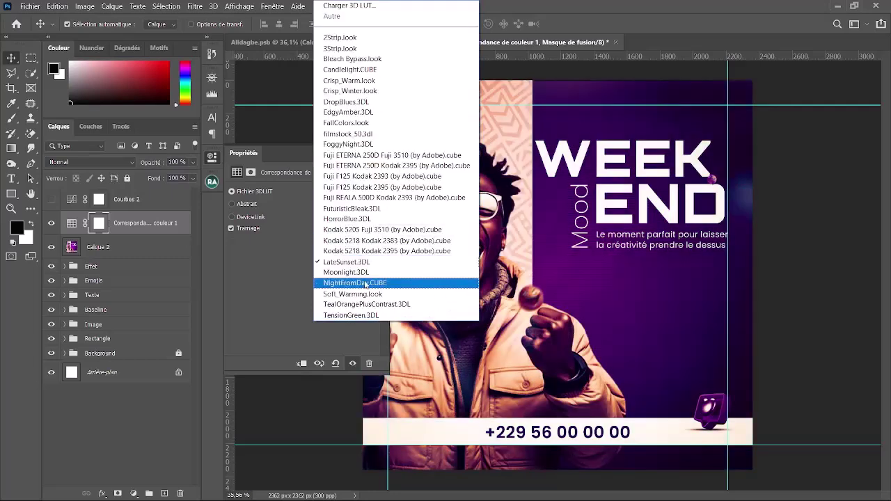
click(359, 283)
click(353, 200)
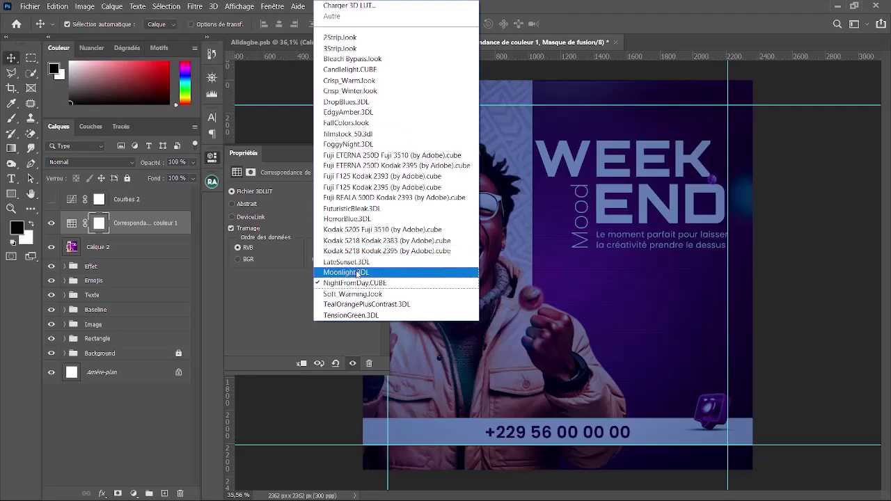
click(358, 273)
Preview the TealOrangePlusContrast.3DL LUT, and set the colour lookup layer back to 3Strip.look
click(352, 197)
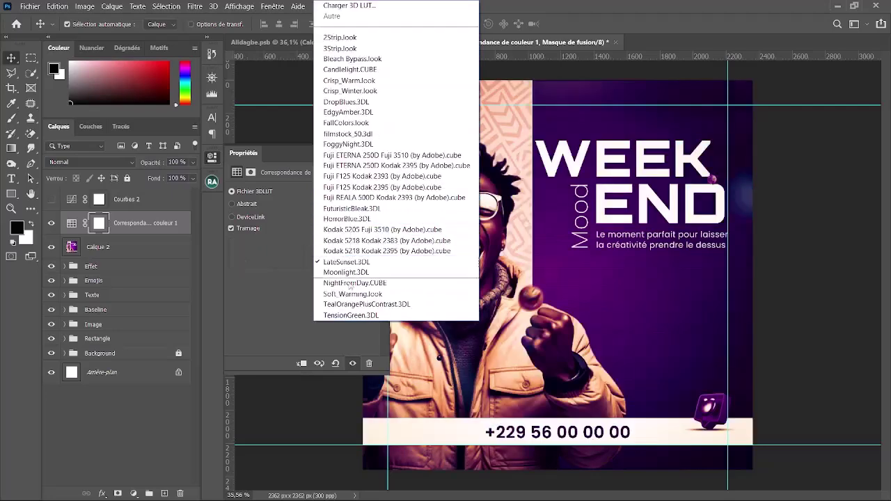
click(353, 416)
click(352, 195)
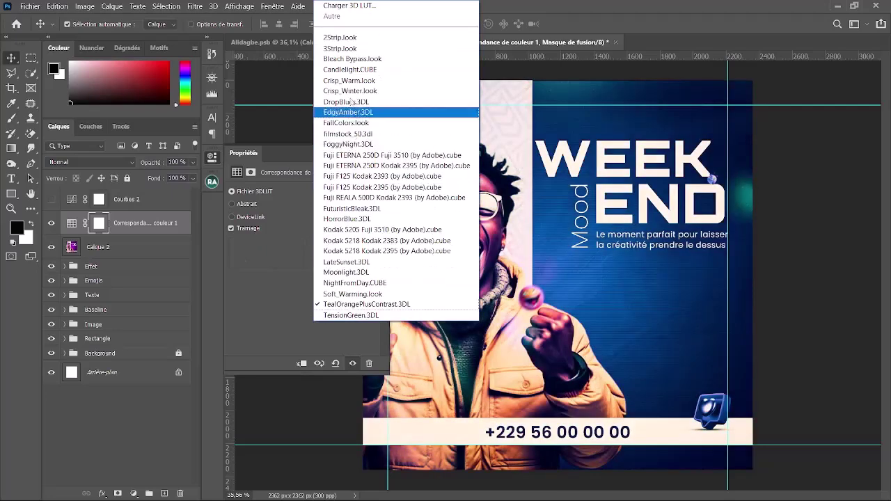
click(348, 51)
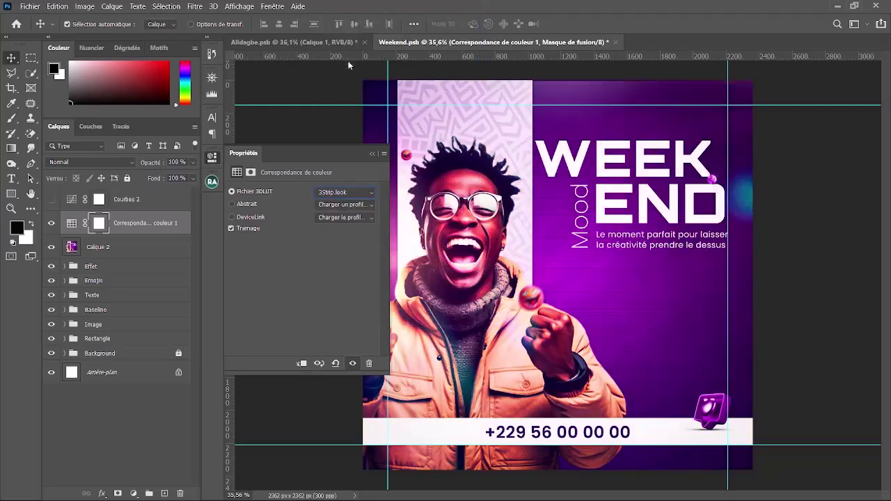
Delete the Correspondance de couleur adjustment layer and make the Courbes 2 layer visible
click(347, 195)
key(Escape)
click(369, 363)
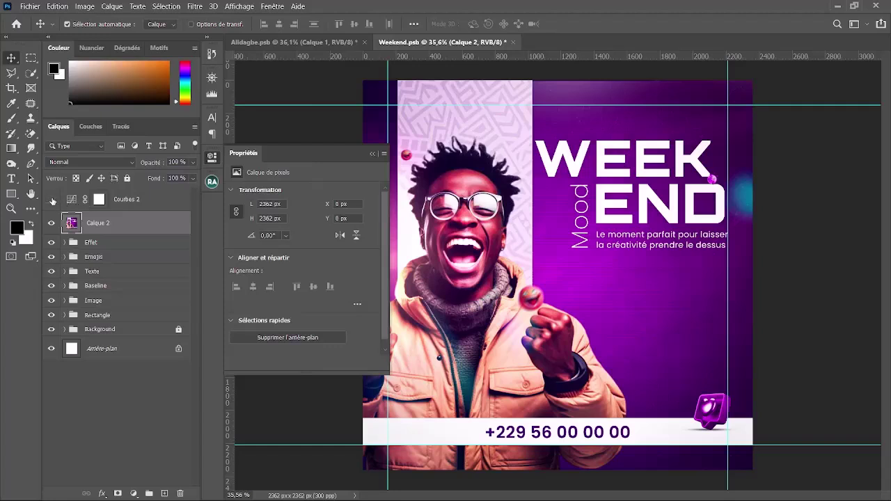
click(51, 199)
click(372, 154)
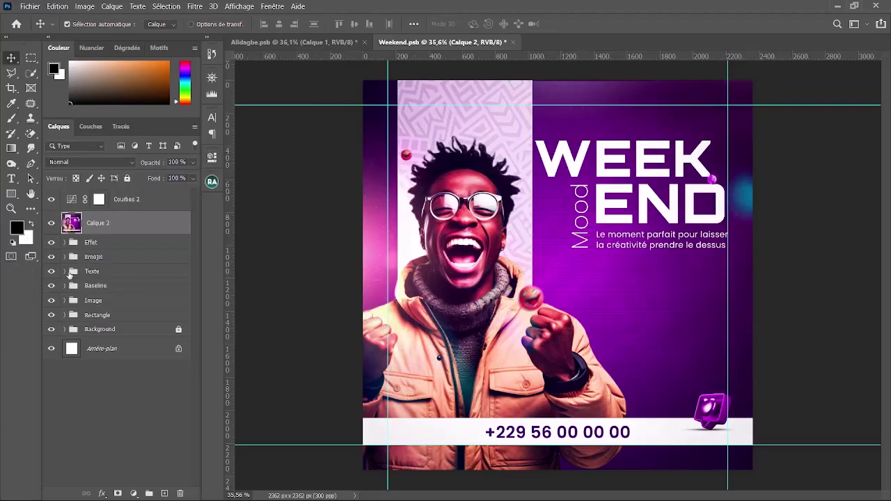
Duplicate the Mood text layer from the Texte group above Courbes 2 and move the copy below and left of the original word
click(64, 272)
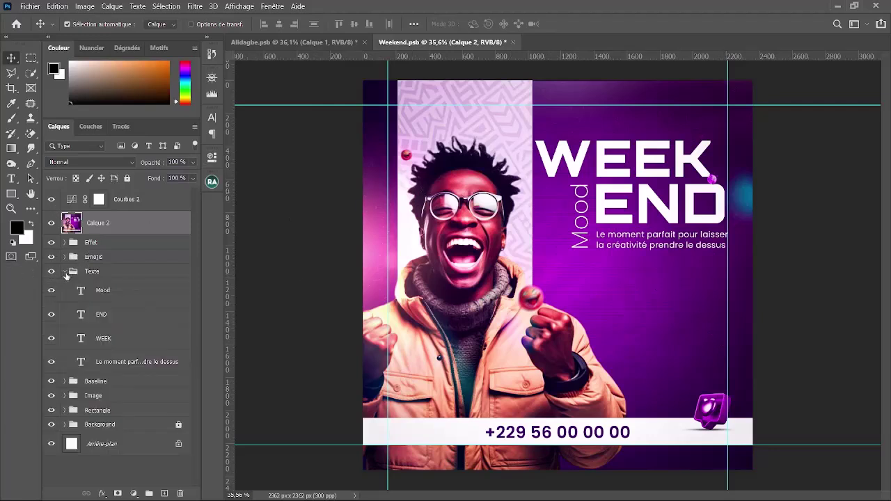
click(127, 299)
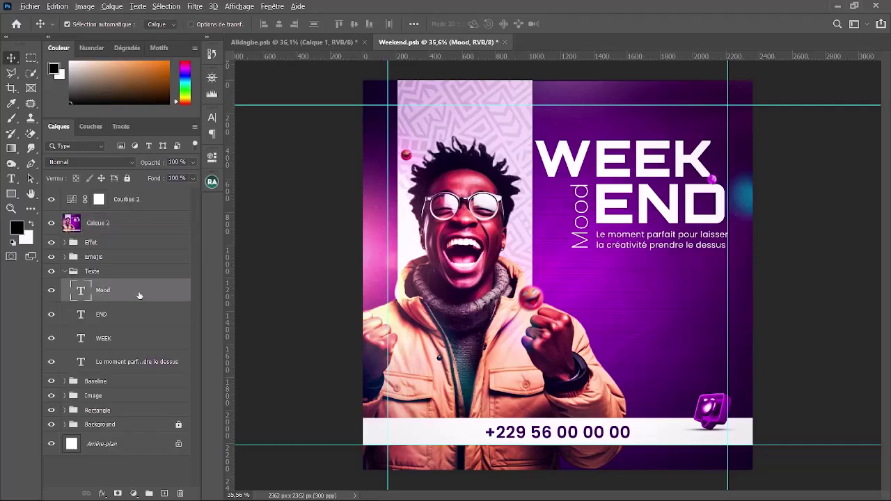
drag(139, 296, 148, 192)
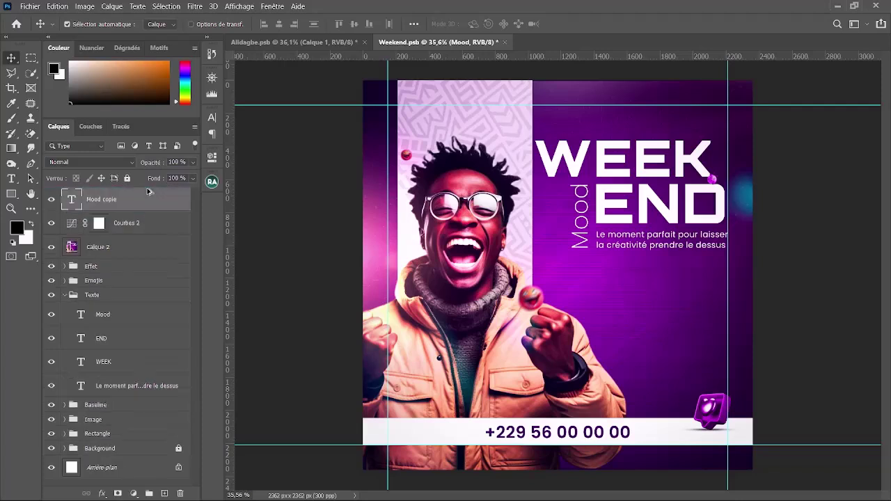
click(64, 295)
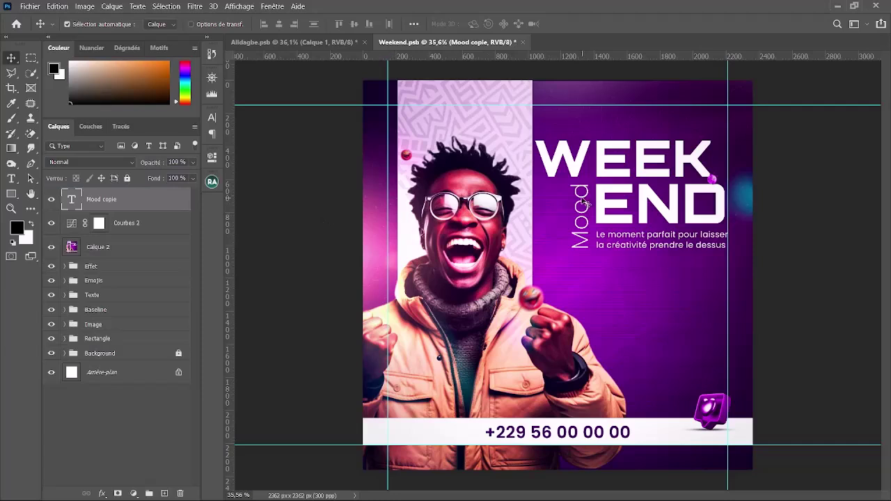
drag(586, 202, 561, 257)
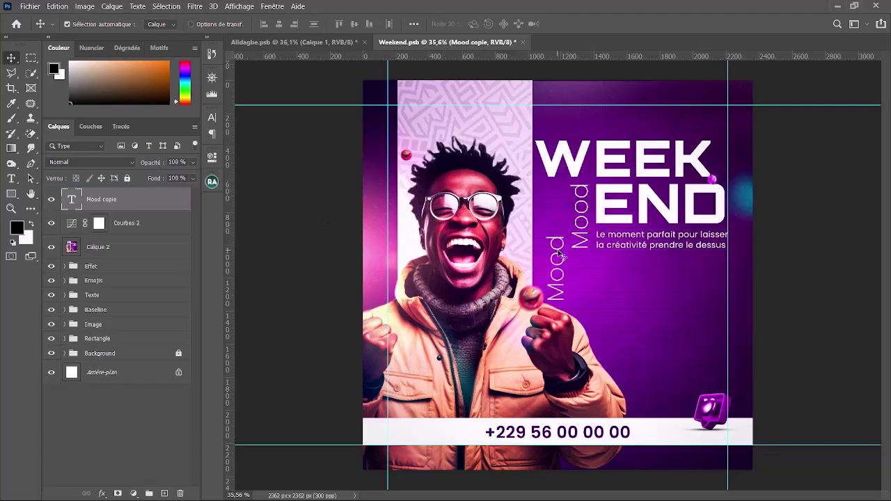
Replace the copied Mood text with "Basilos Design"
double_click(561, 256)
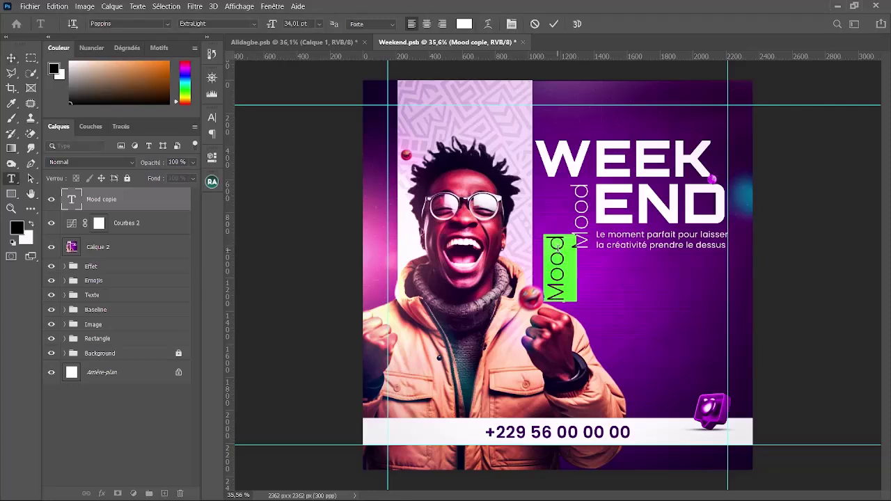
text(B)
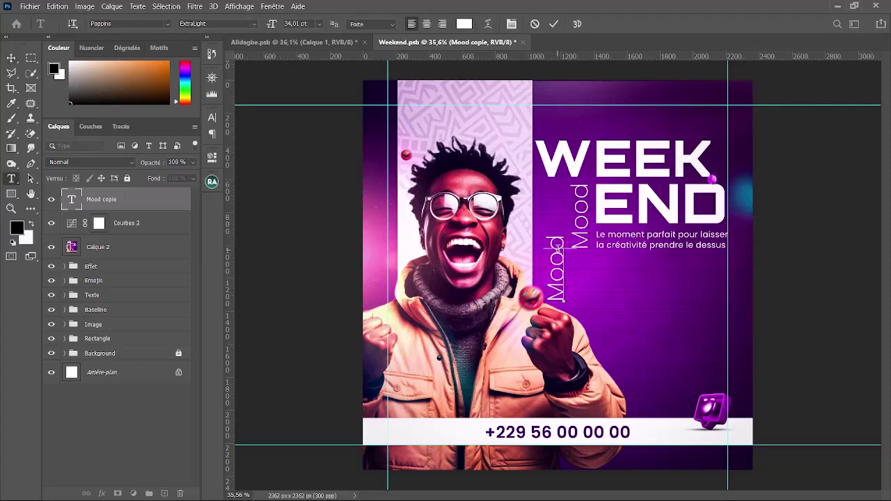
text(asilos Design)
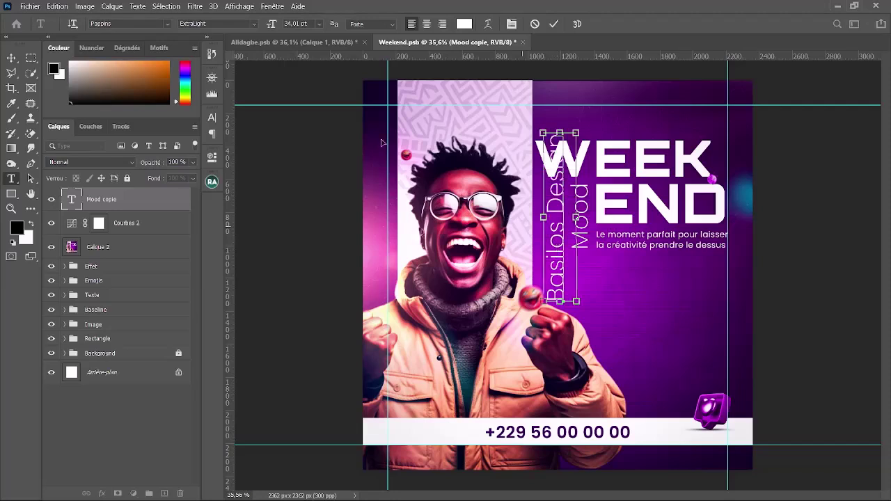
Try the Medium, Regular and Light styles of Poppins on the whole Basilos Design text
key(ctrl+a)
click(256, 26)
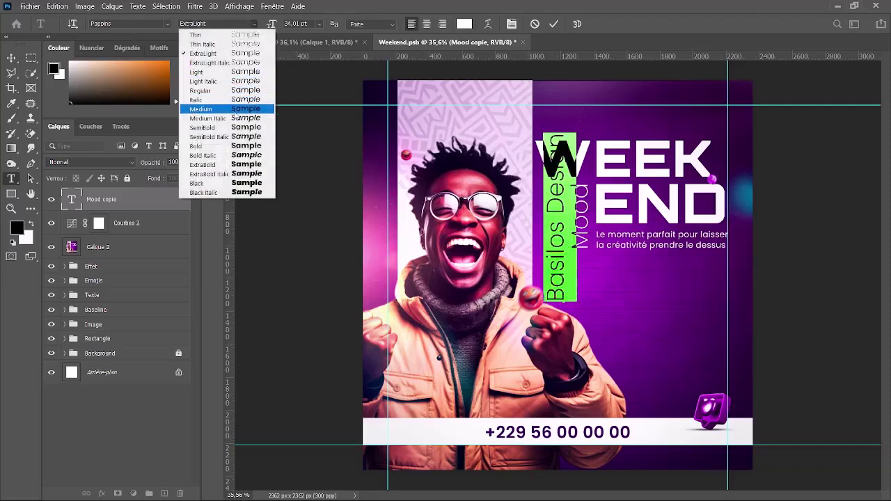
click(234, 114)
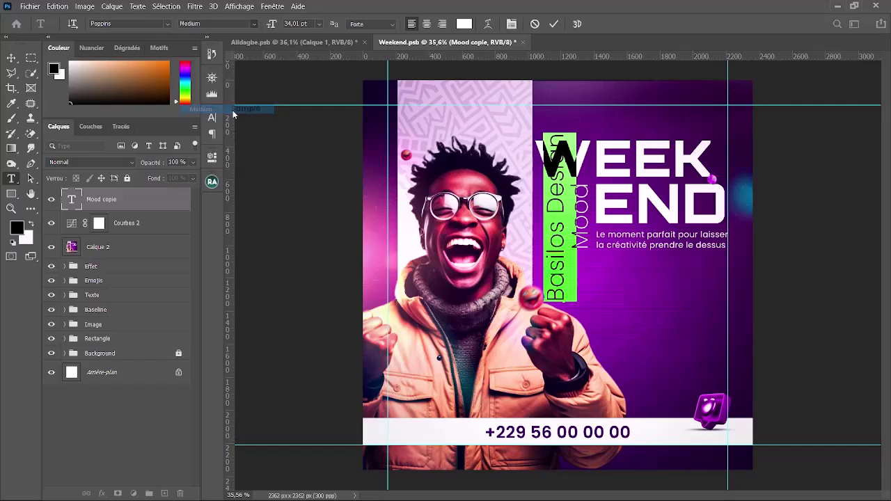
click(253, 25)
click(216, 90)
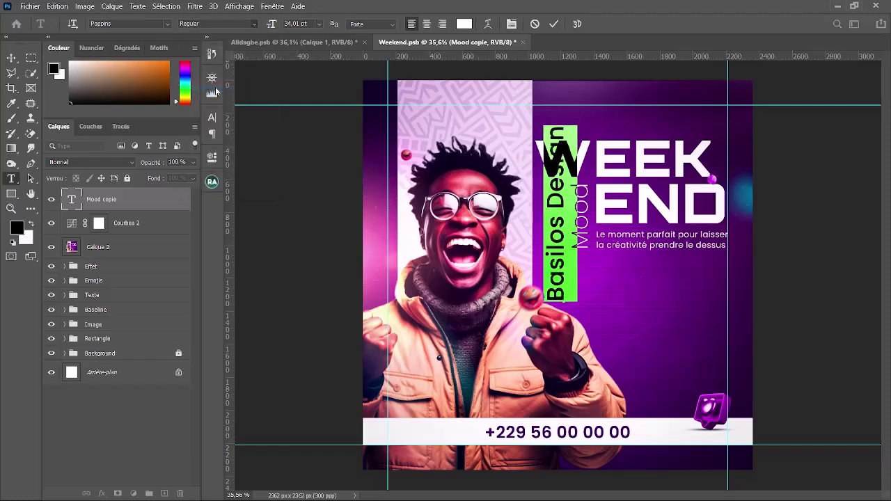
click(254, 24)
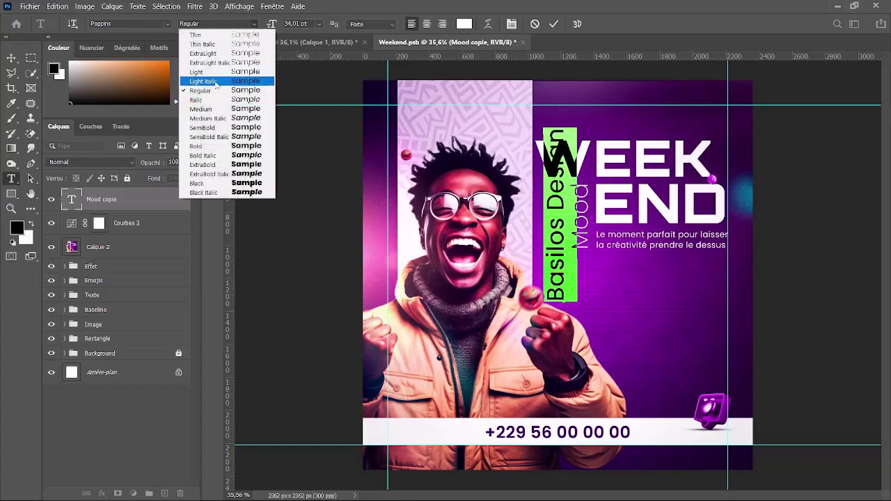
click(213, 73)
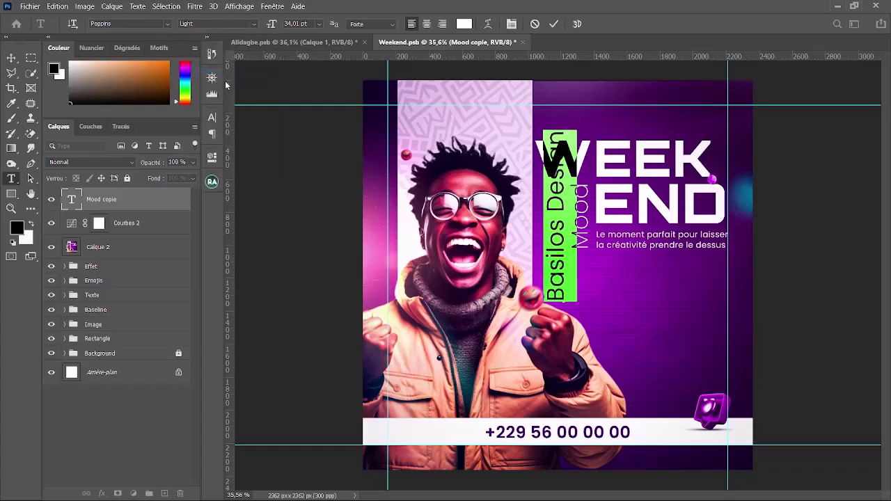
click(254, 26)
click(209, 108)
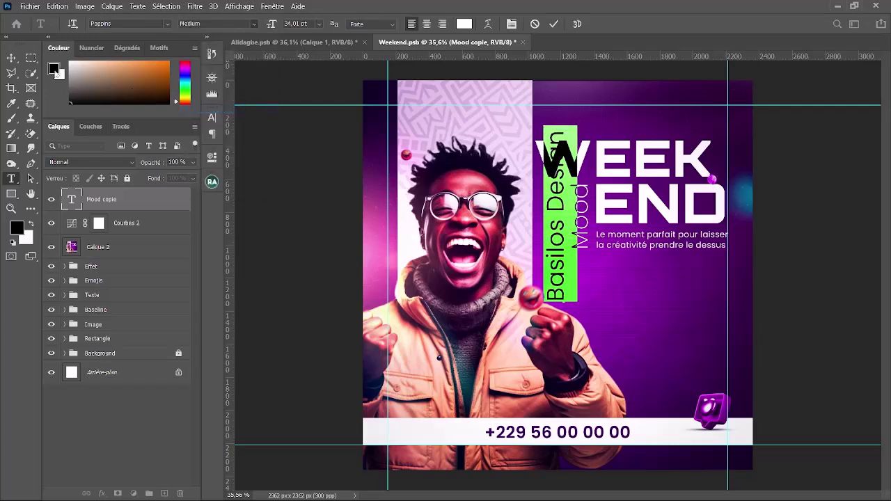
click(13, 58)
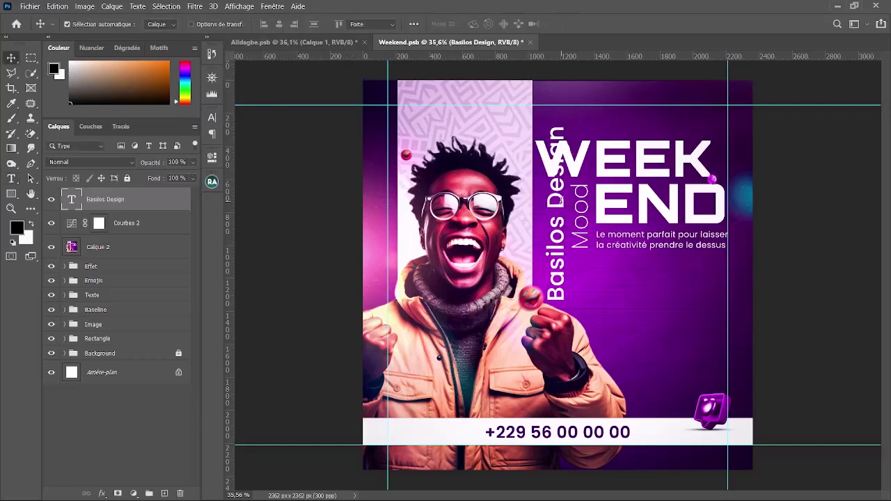
Set the Basilos Design text to Poppins Regular and commit the text edit
double_click(566, 205)
click(255, 25)
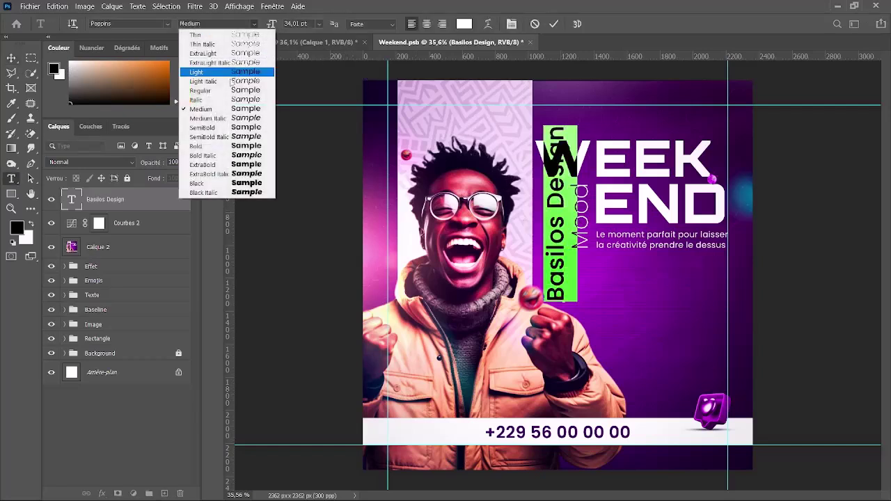
click(211, 91)
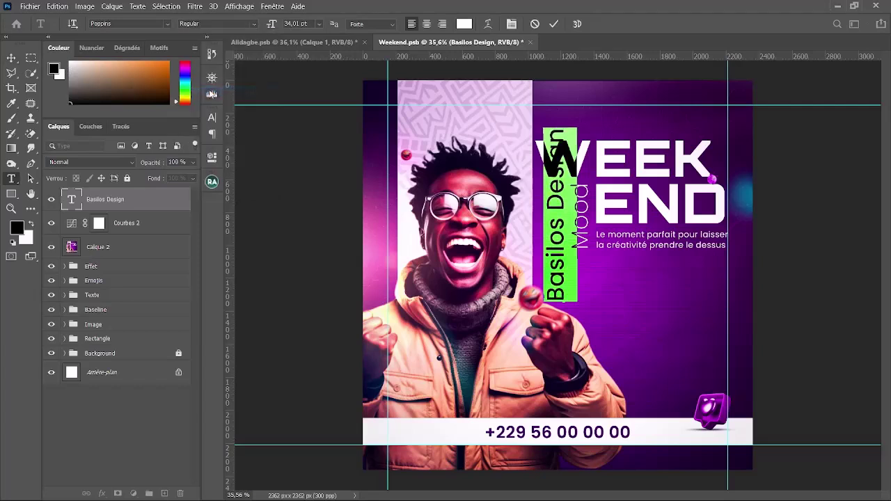
click(254, 24)
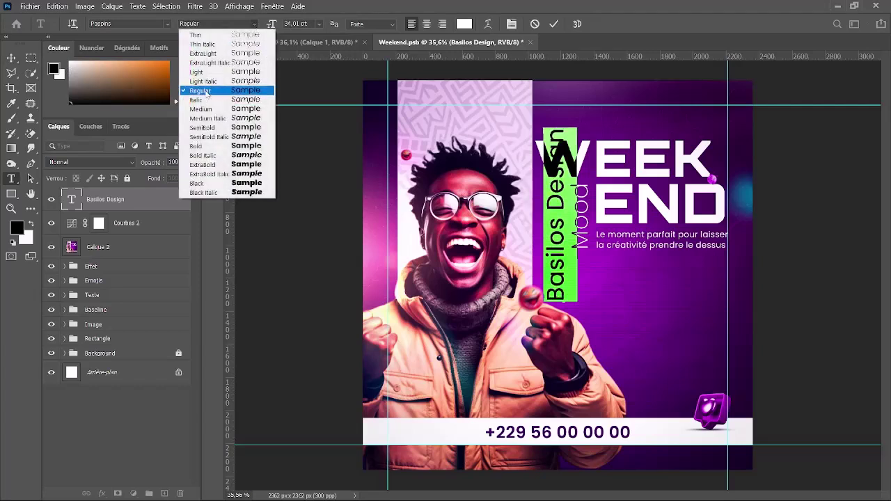
click(360, 5)
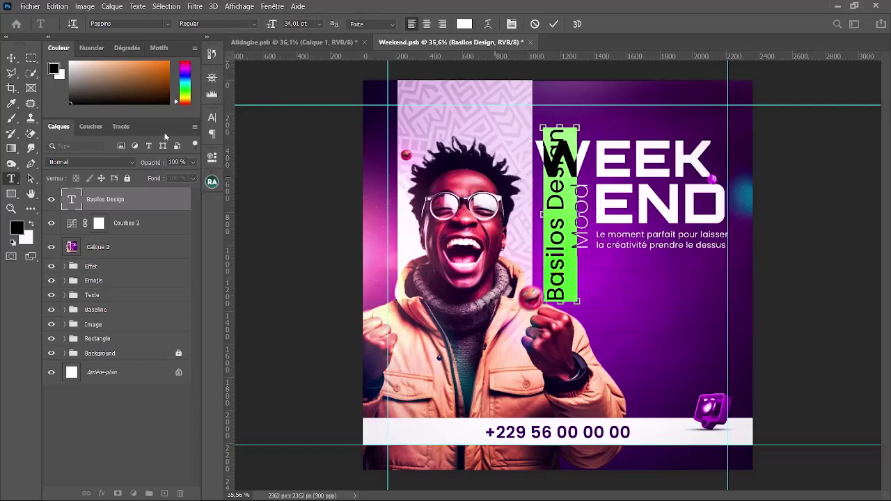
click(557, 186)
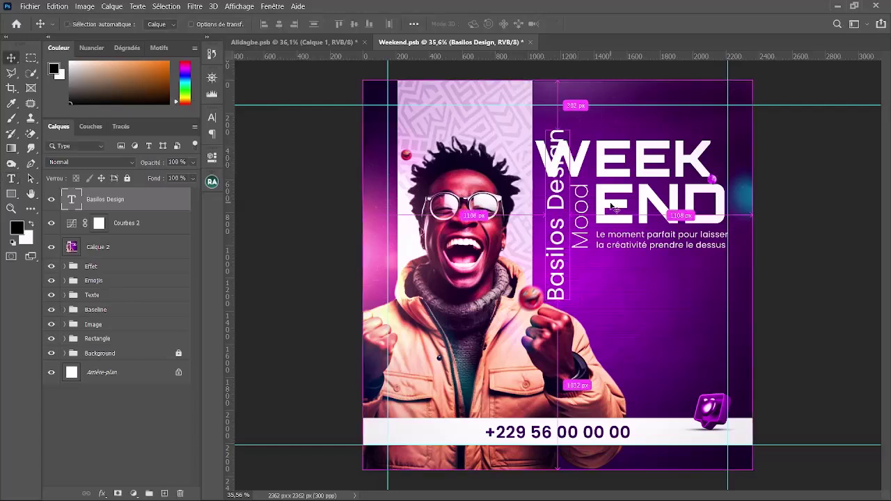
key(ctrl+Return)
Scale the vertical Basilos Design text down to about 13% of its size
key(ctrl+t)
drag(561, 149, 560, 278)
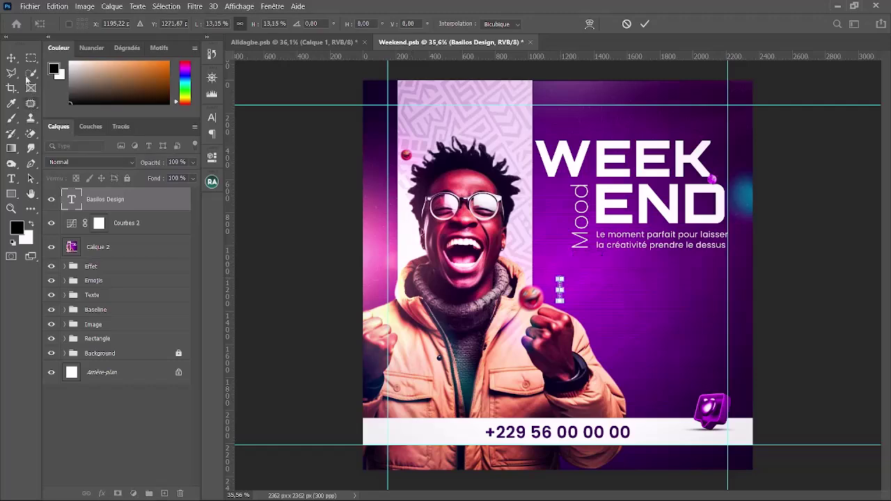
click(11, 58)
Move the small Basilos Design text to the poster's upper-left corner, near the intersection of the vertical and horizontal guides
scroll(576, 260, up, 3)
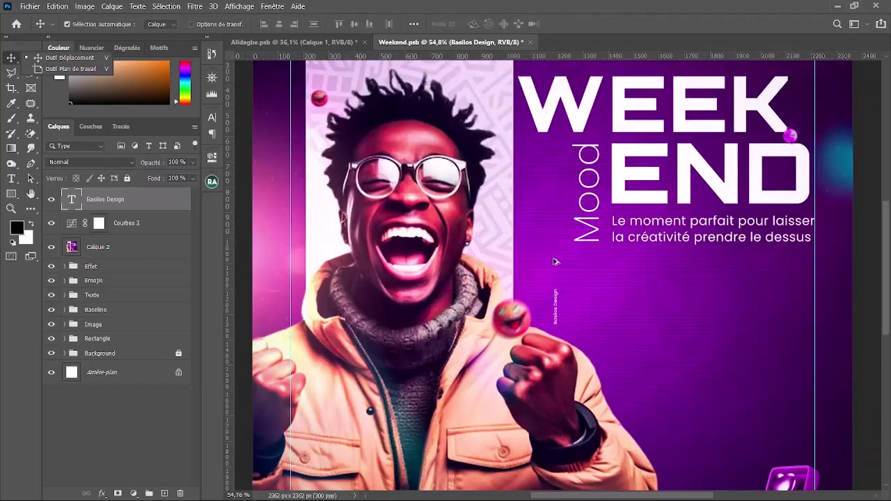
drag(548, 284, 278, 77)
scroll(255, 117, up, 4)
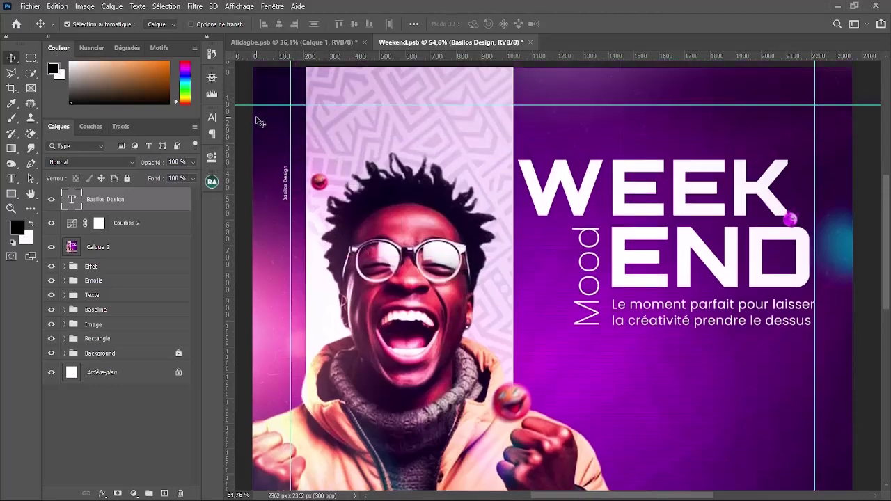
scroll(276, 167, up, 4)
scroll(292, 277, up, 4)
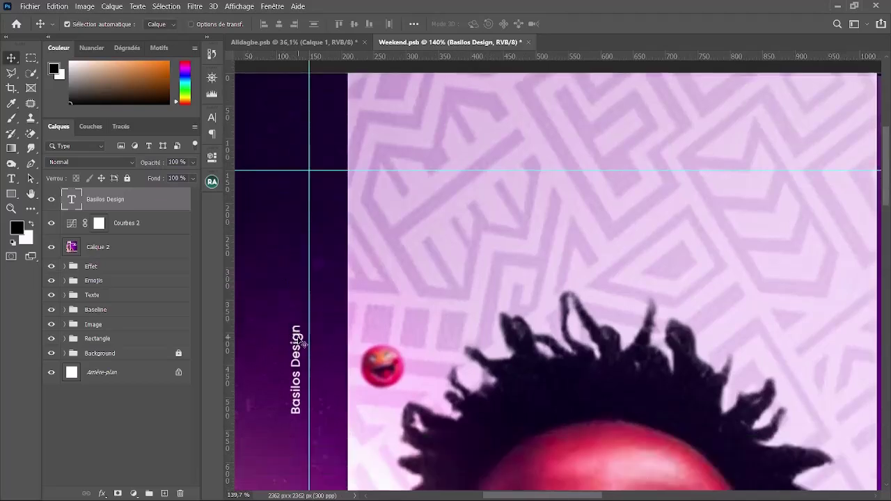
drag(300, 346, 305, 177)
Scale the Basilos Design text to about 49% and align it just inside the corner formed by the upper and left guides
key(ctrl+t)
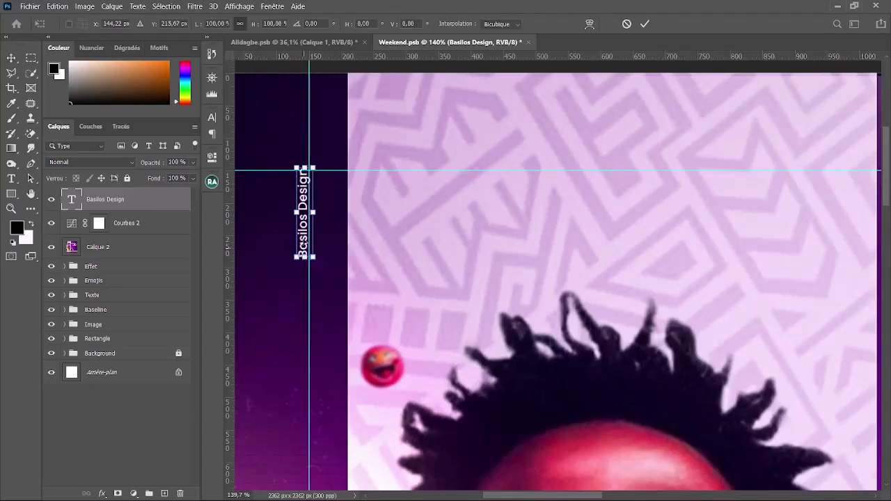
drag(306, 243, 306, 197)
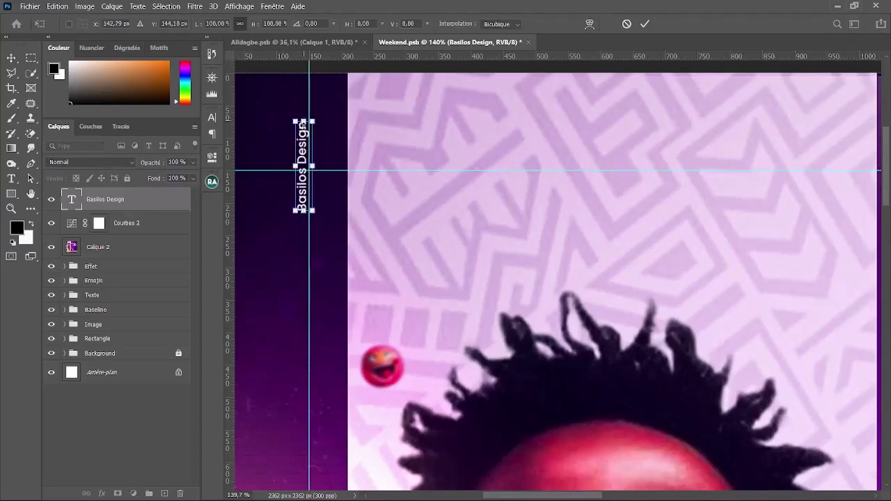
drag(305, 120, 313, 215)
key(Return)
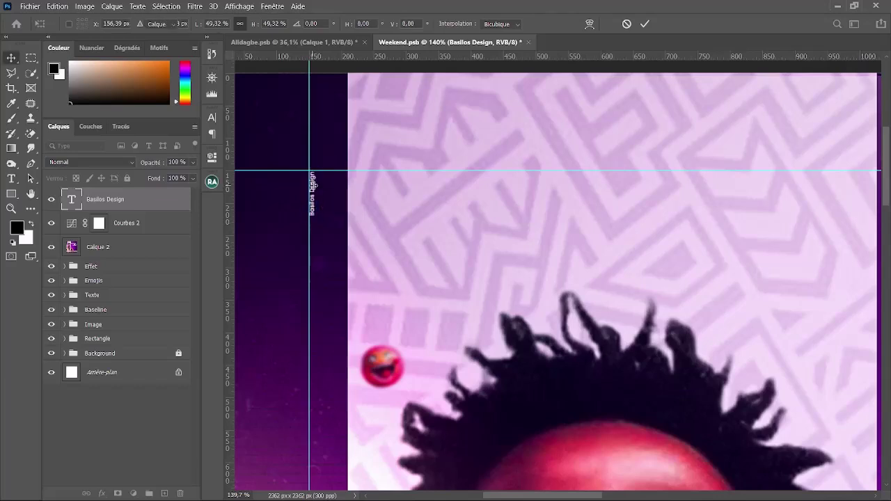
key(Up)
key(Up)
key(Up)
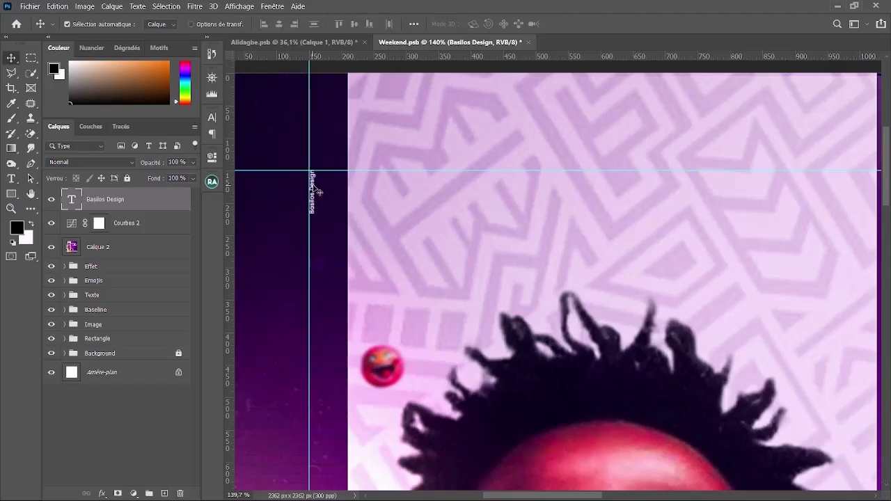
scroll(338, 193, down, 8)
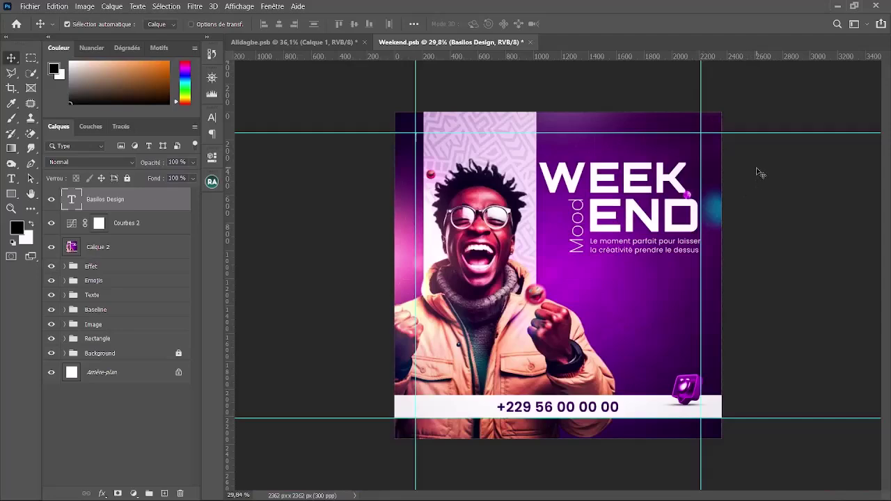
scroll(756, 147, up, 2)
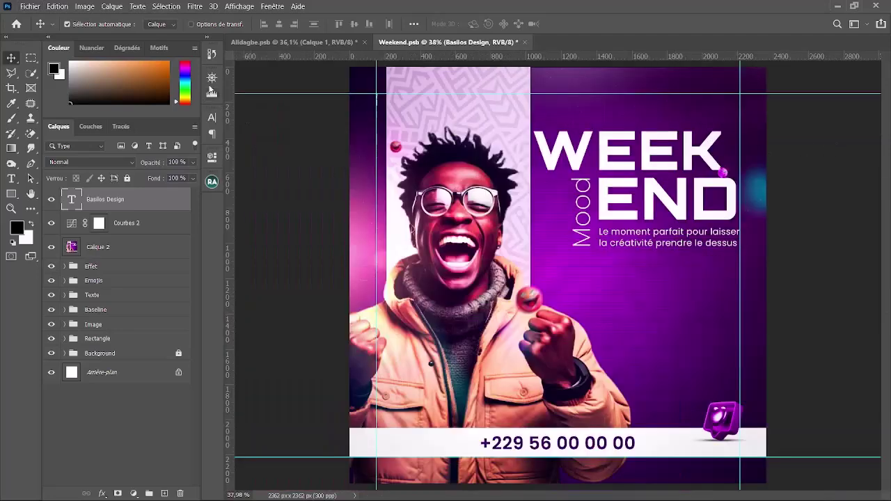
click(213, 78)
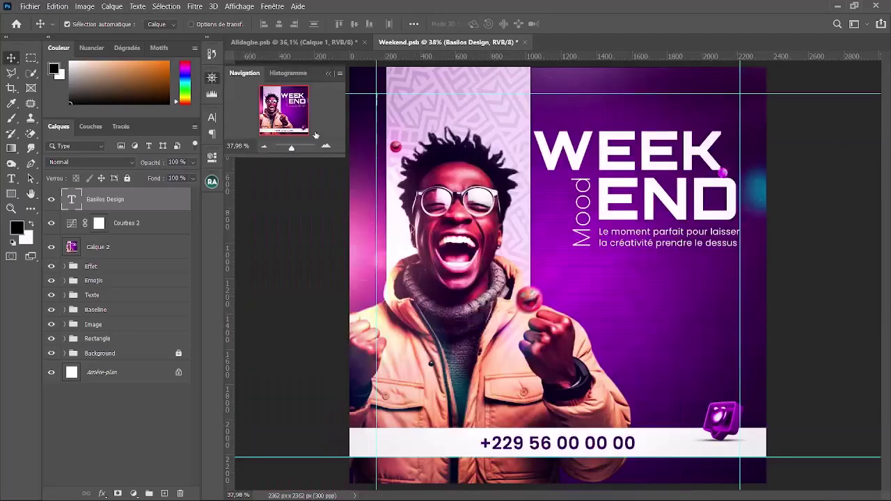
drag(343, 156, 341, 179)
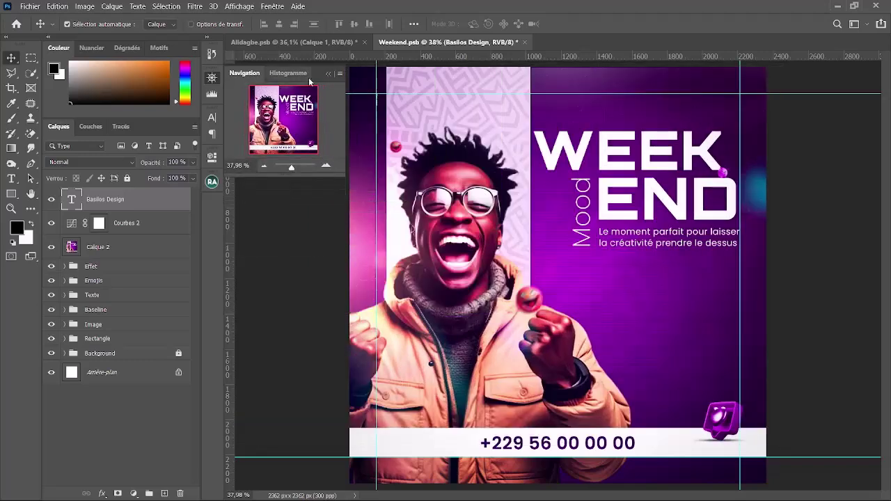
click(638, 249)
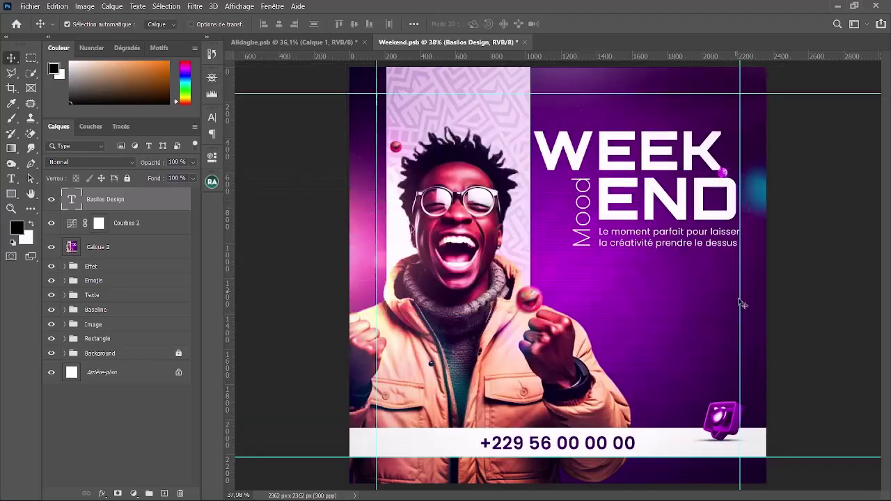
Export the poster for the web as a maximum-quality JPEG at quality 100, saved as Weekend in the Téléchargements folder
scroll(742, 302, down, 1)
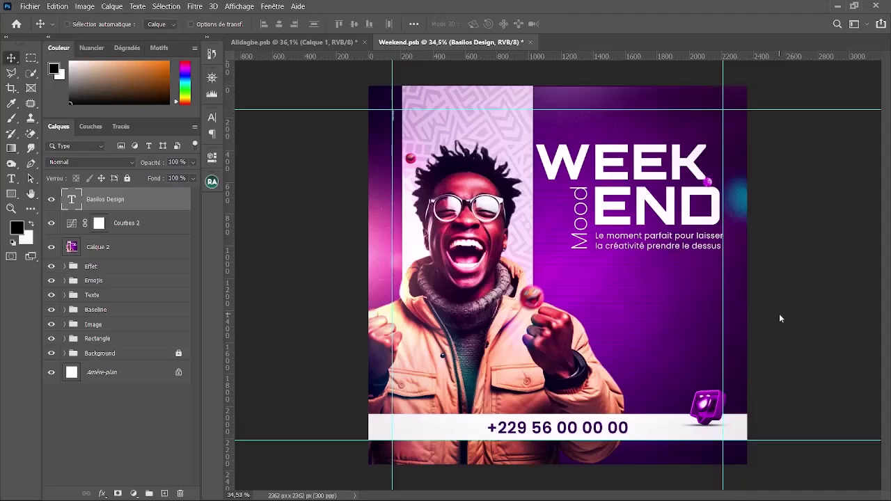
key(ctrl+alt+shift+s)
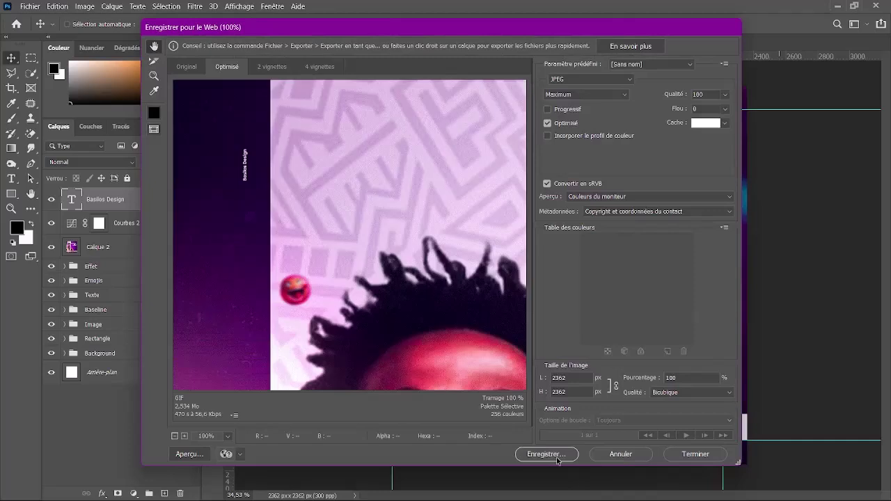
click(557, 460)
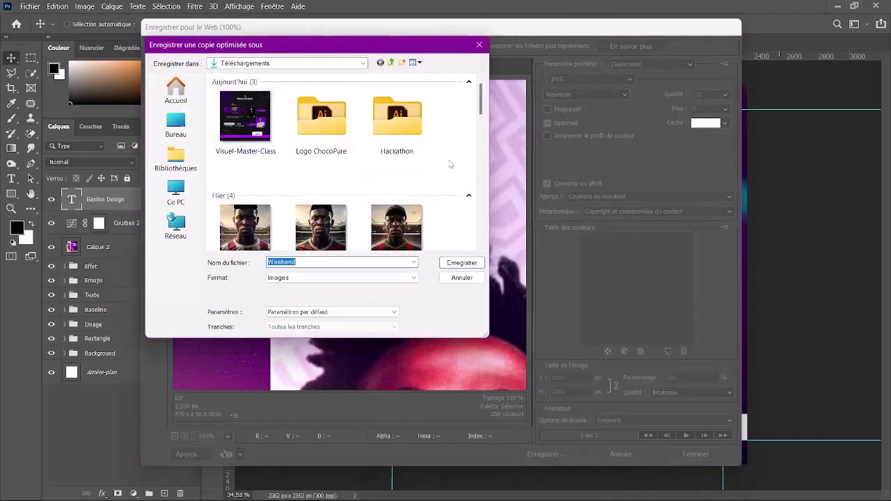
click(461, 263)
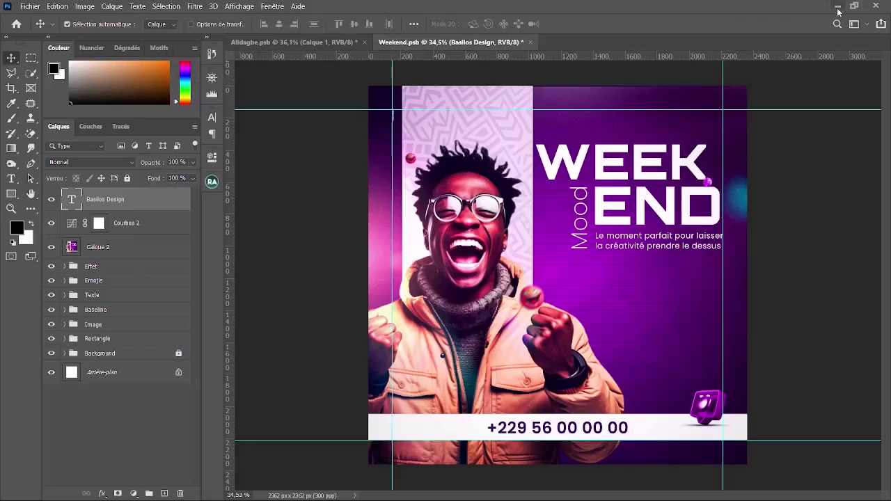
Switch to File Explorer and open the exported Weekend image from the Téléchargements folder in the image viewer
click(838, 6)
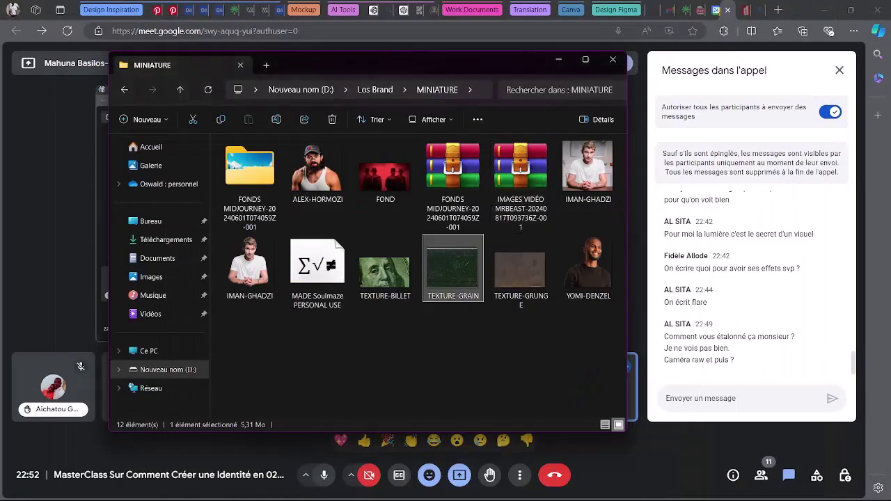
click(559, 62)
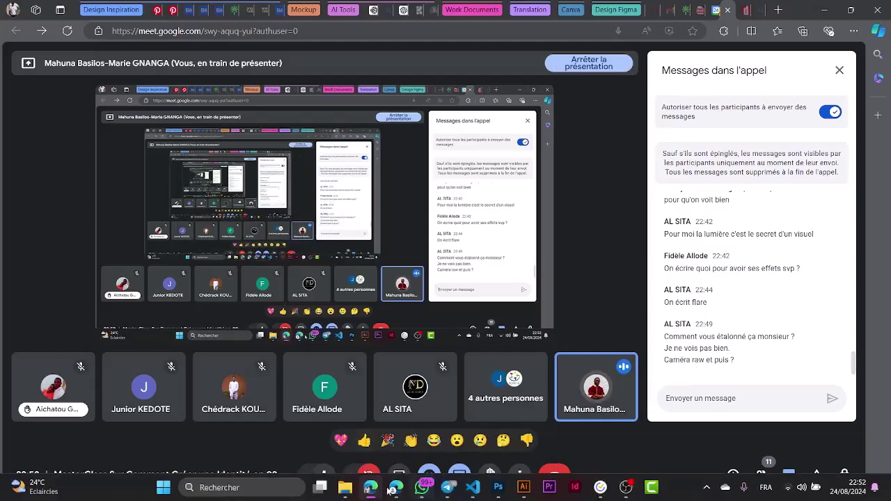
mouse_move(370, 492)
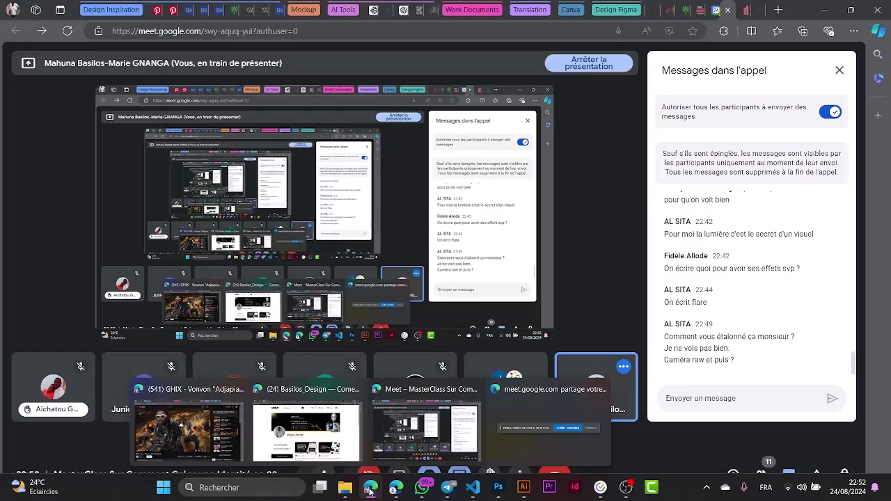
click(298, 425)
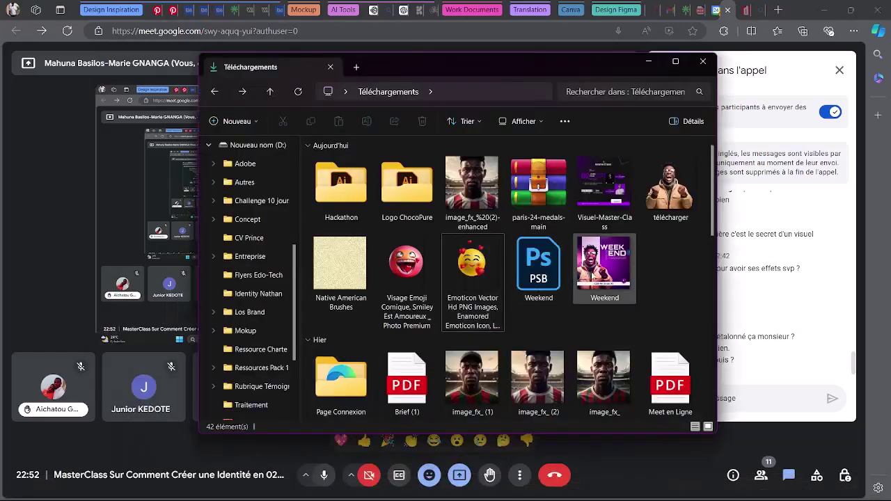
click(604, 269)
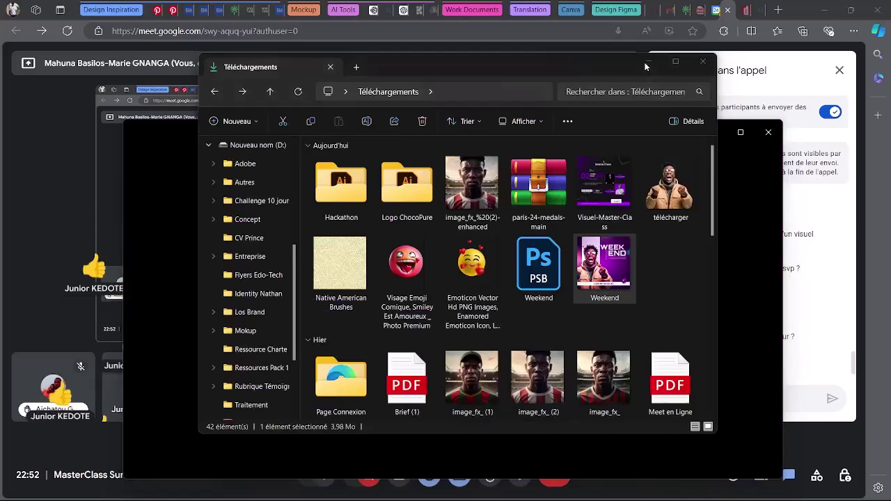
click(647, 66)
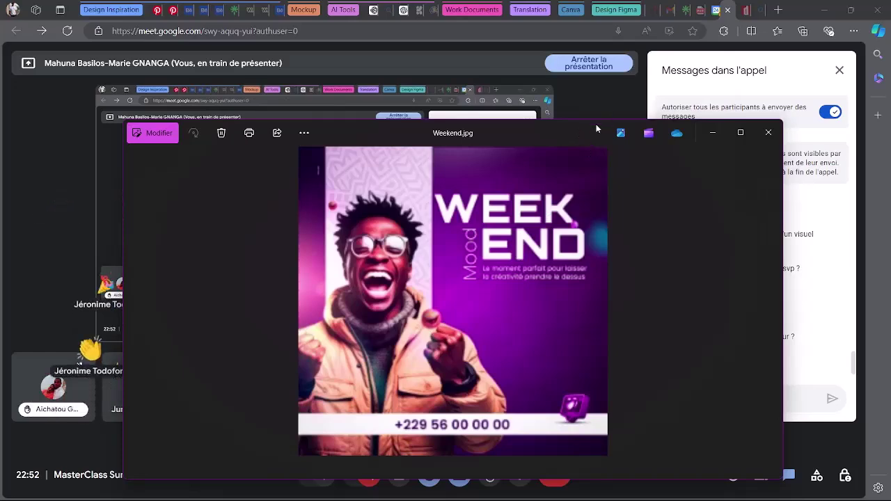
Examine the exported Weekend.jpg poster up close and as a whole, and close the image viewer
drag(524, 140, 553, 131)
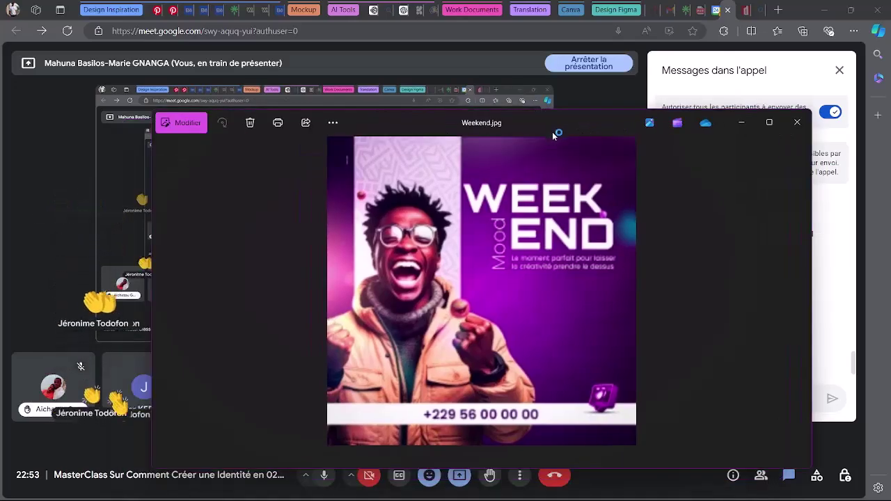
scroll(554, 135, up, 3)
scroll(502, 286, down, 3)
scroll(504, 288, down, 1)
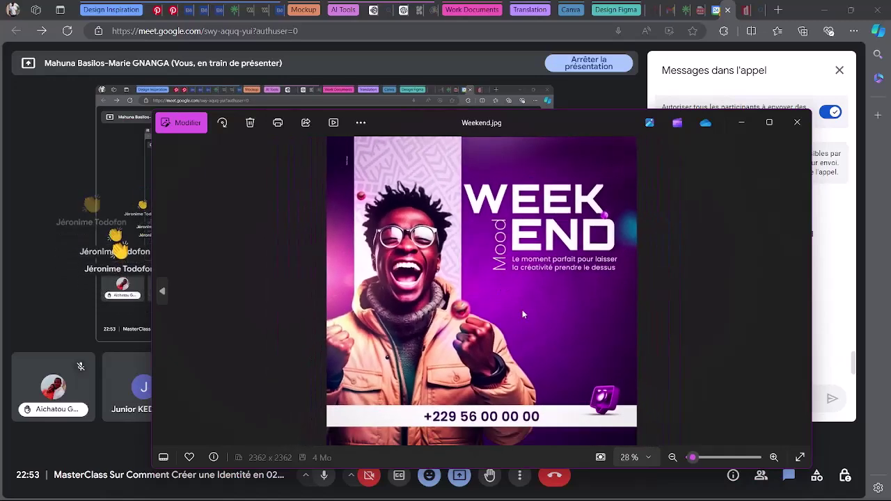
scroll(458, 300, up, 4)
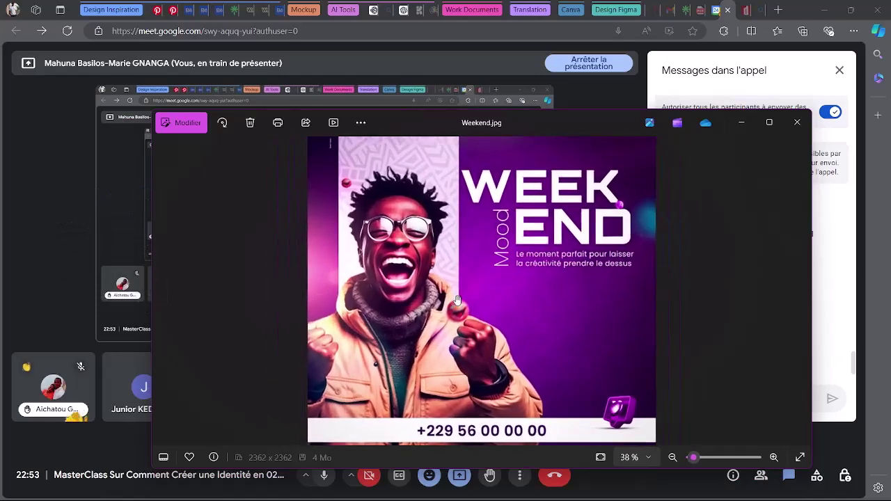
scroll(481, 312, down, 4)
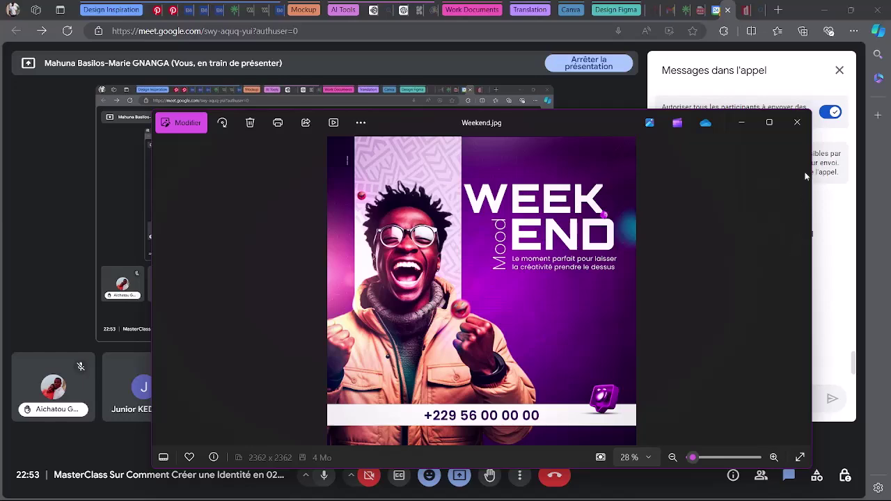
click(798, 122)
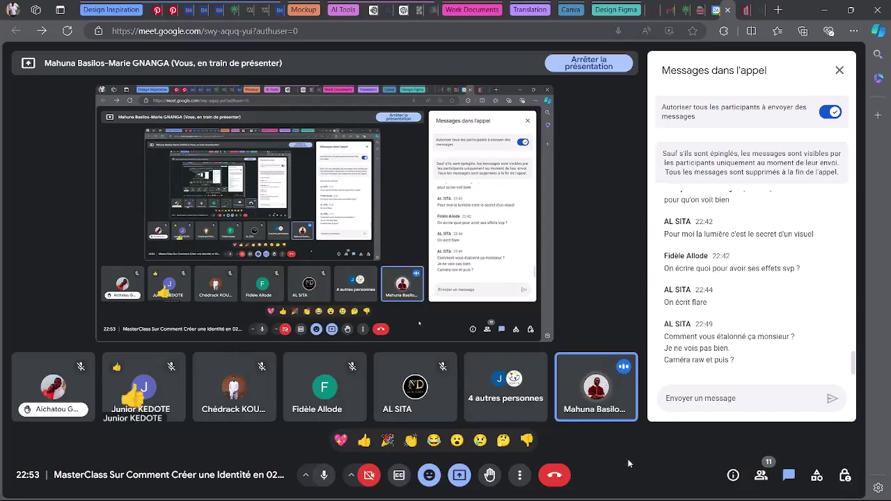
Review the meeting's participants list and recent call messages in Google Meet, dismissing the notification pop-up
click(762, 476)
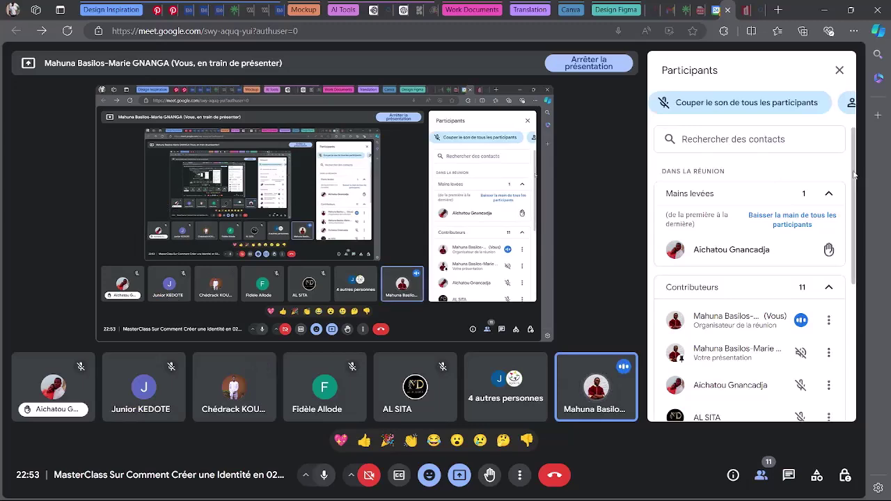
drag(854, 174, 849, 149)
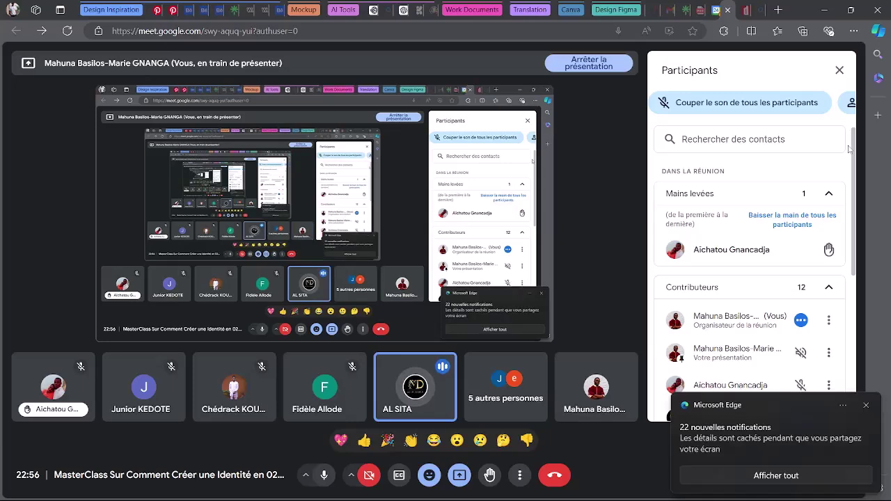
click(867, 408)
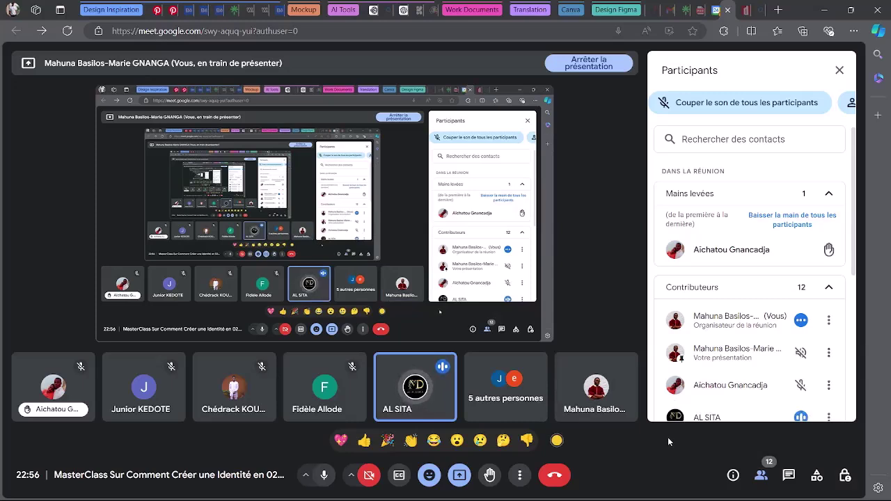
click(789, 475)
scroll(766, 377, up, 5)
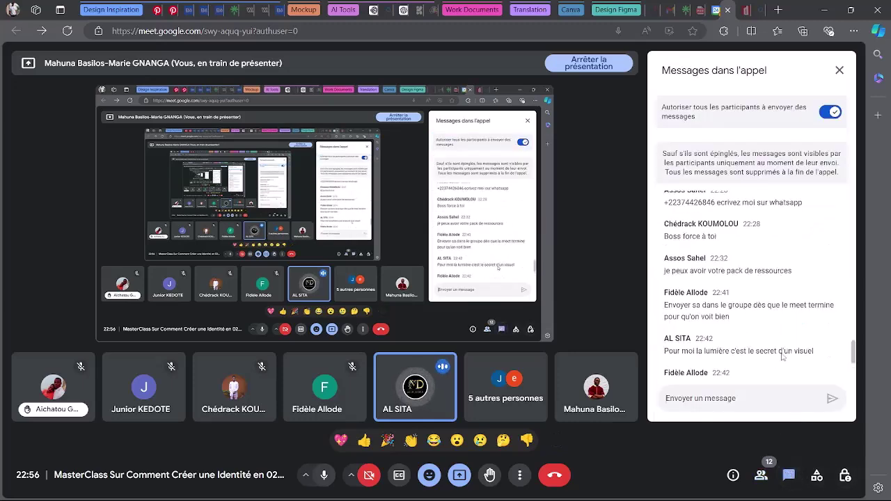
scroll(783, 356, down, 3)
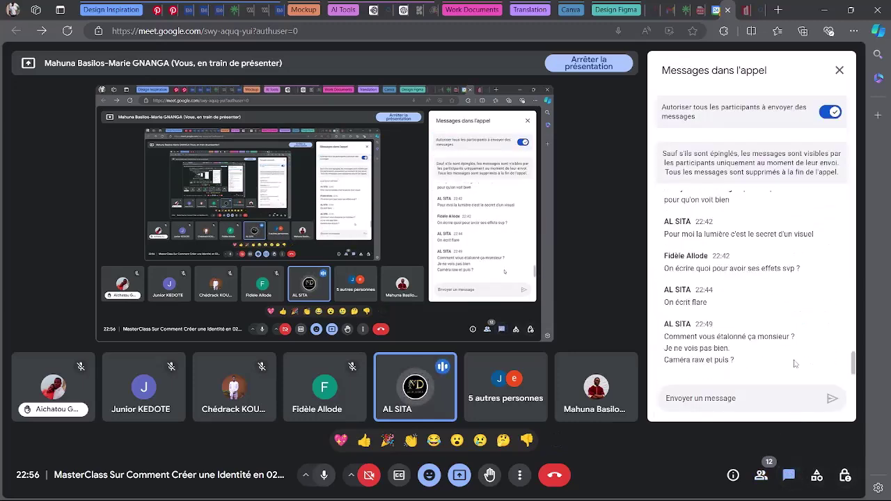
click(761, 475)
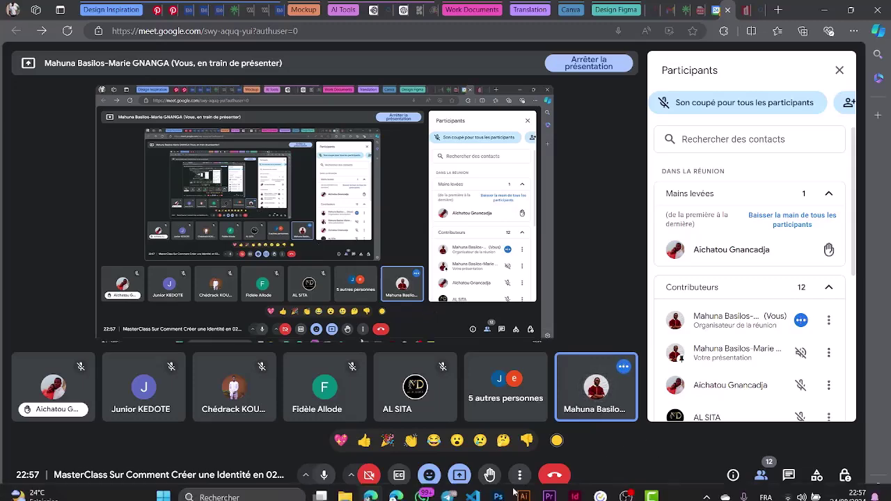
Switch to Photoshop and examine the man's face, the jacket and the overall poster composition
click(499, 487)
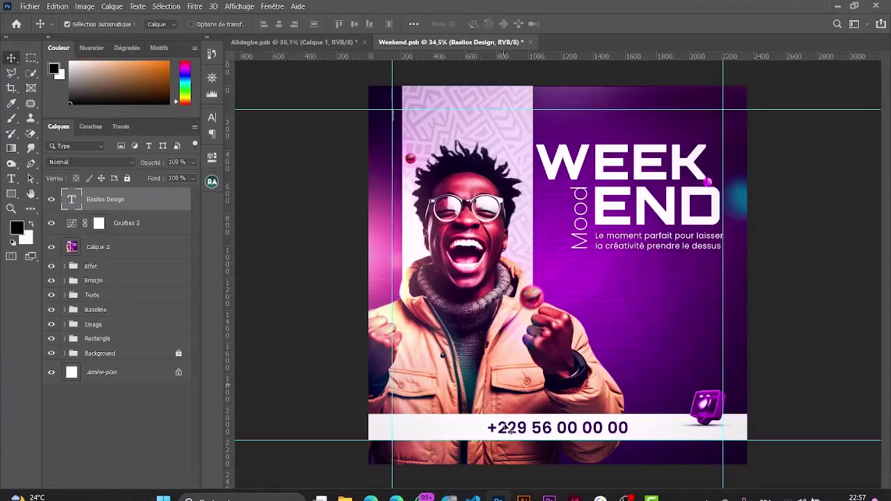
scroll(474, 222, up, 2)
scroll(474, 222, up, 4)
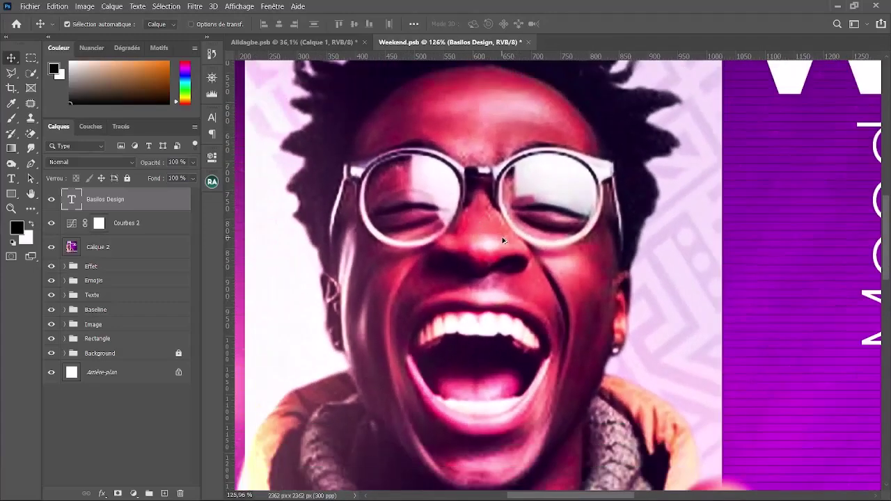
scroll(504, 238, down, 2)
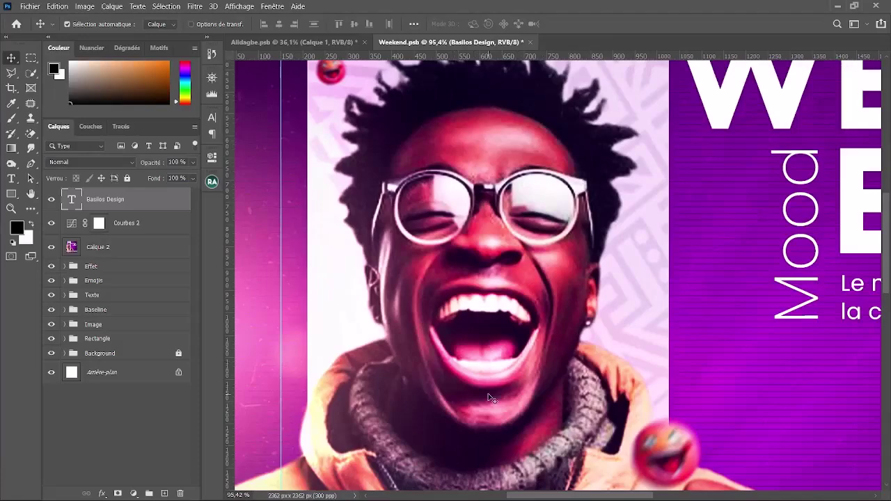
scroll(489, 399, down, 3)
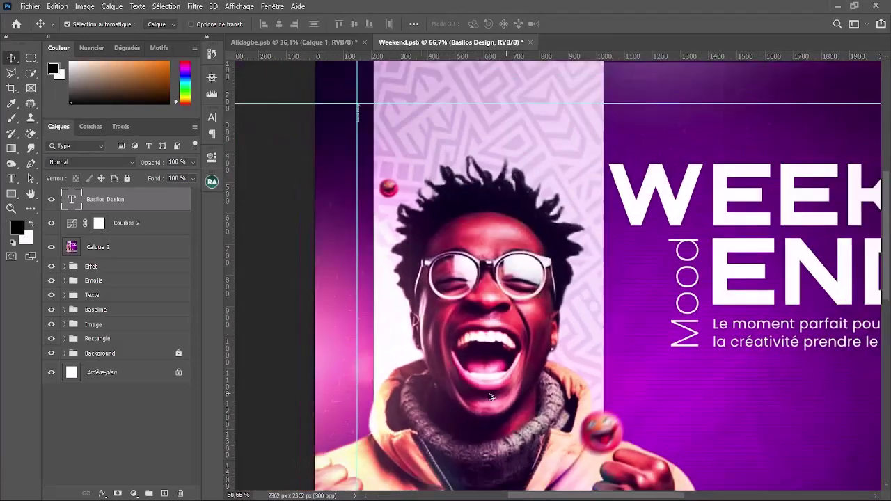
scroll(594, 464, up, 4)
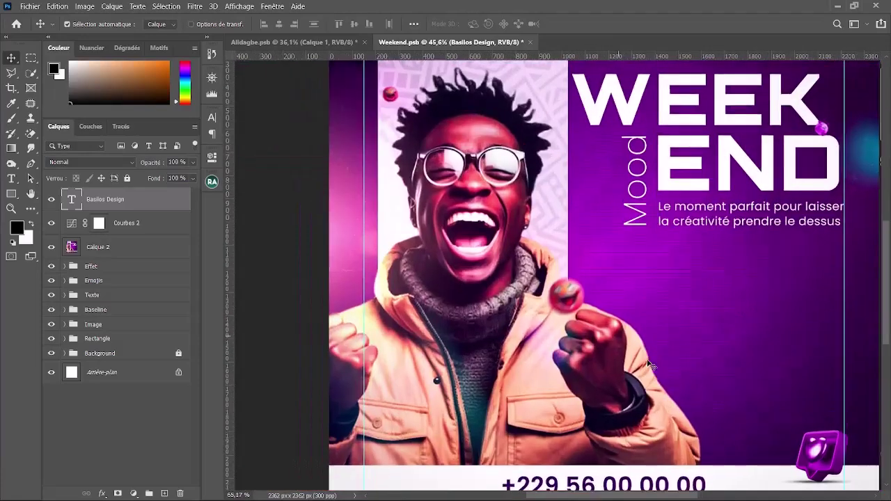
scroll(570, 362, down, 5)
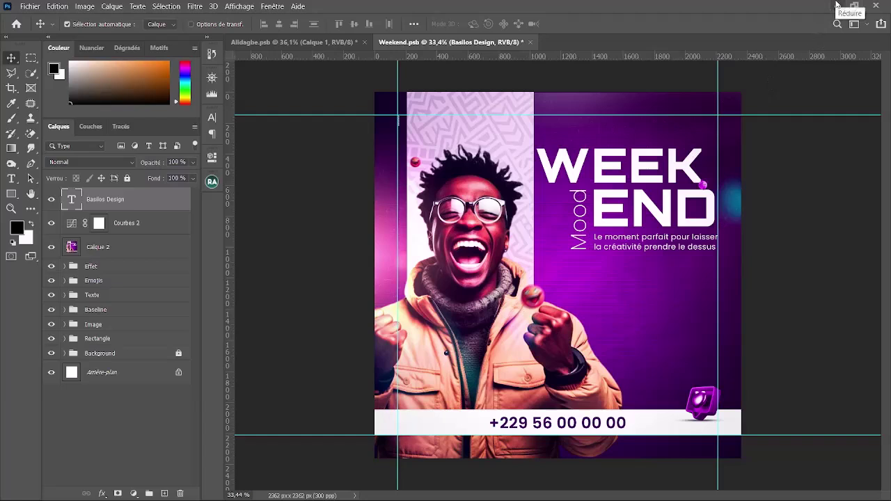
click(837, 6)
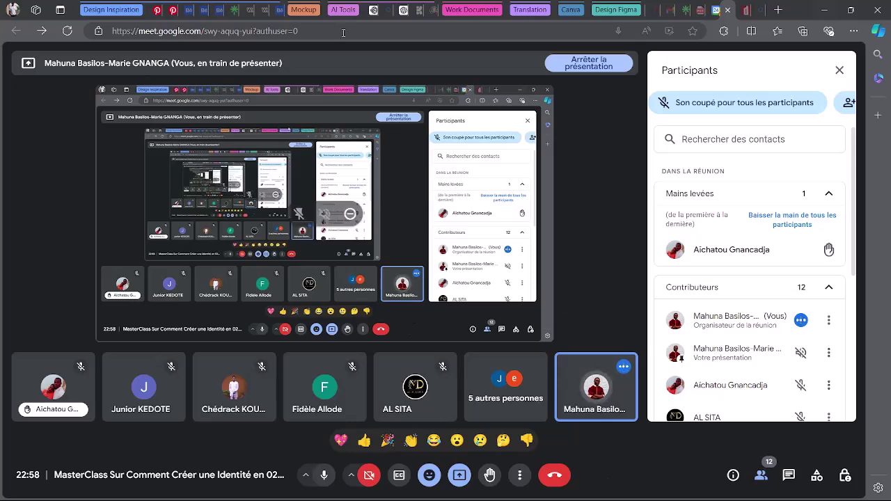
Switch to Freepik in the browser, search for "personne africain business school" and close the advertising pop-up window
click(301, 7)
click(315, 7)
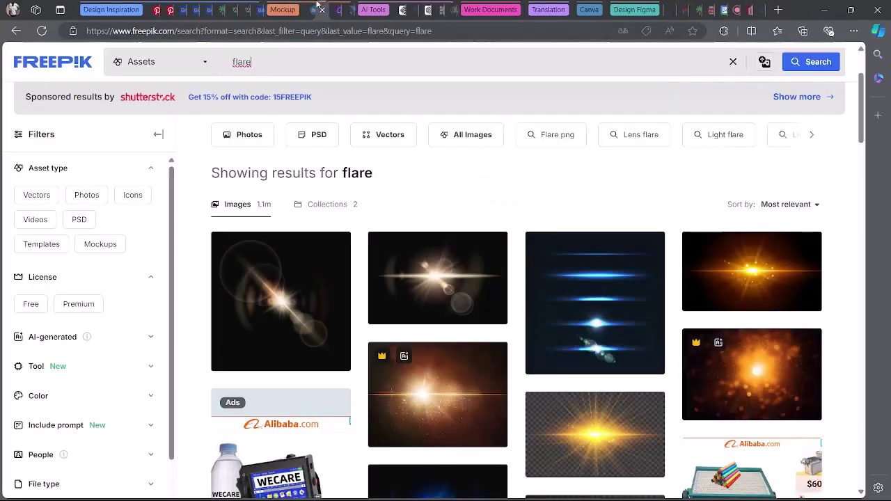
click(289, 66)
double_click(281, 62)
text(personne af)
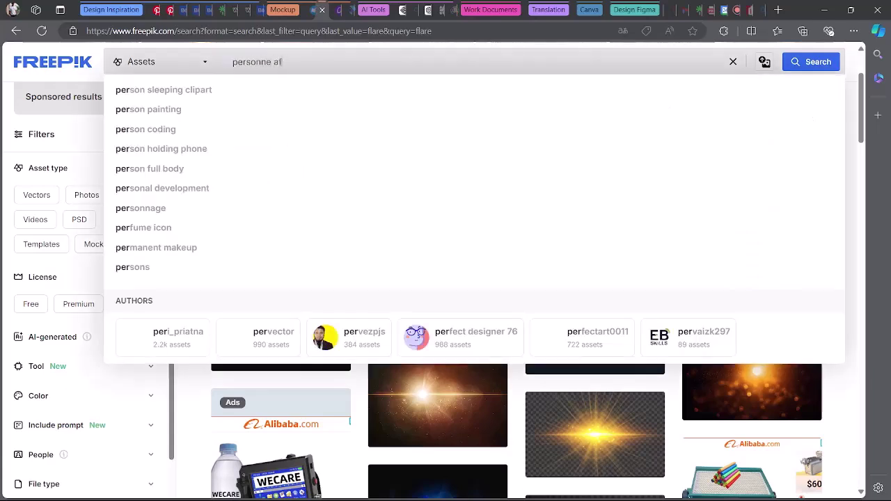
text(ricain bu)
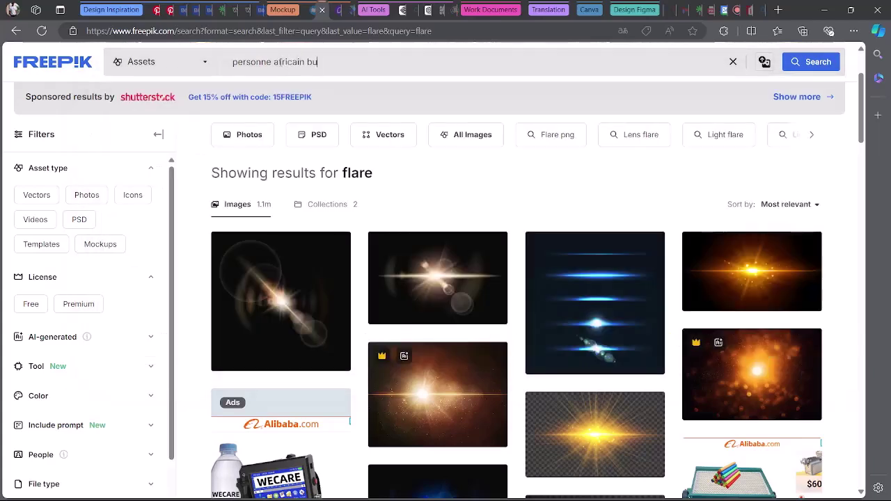
text(siness school)
key(Return)
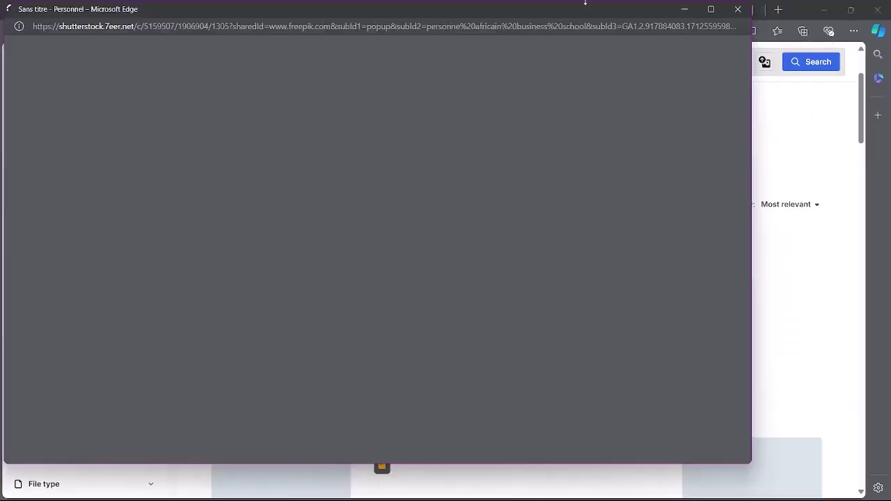
click(736, 11)
Restrict the Freepik results to photos and browse the images
scroll(291, 273, down, 3)
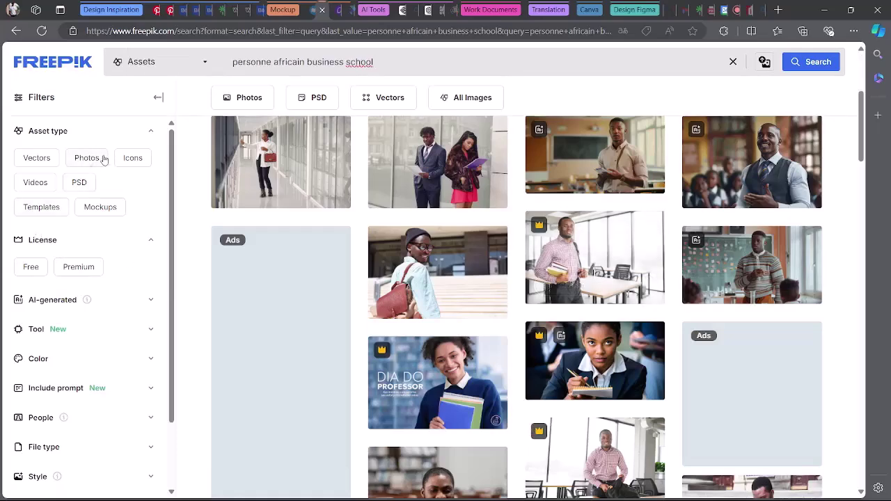
click(87, 158)
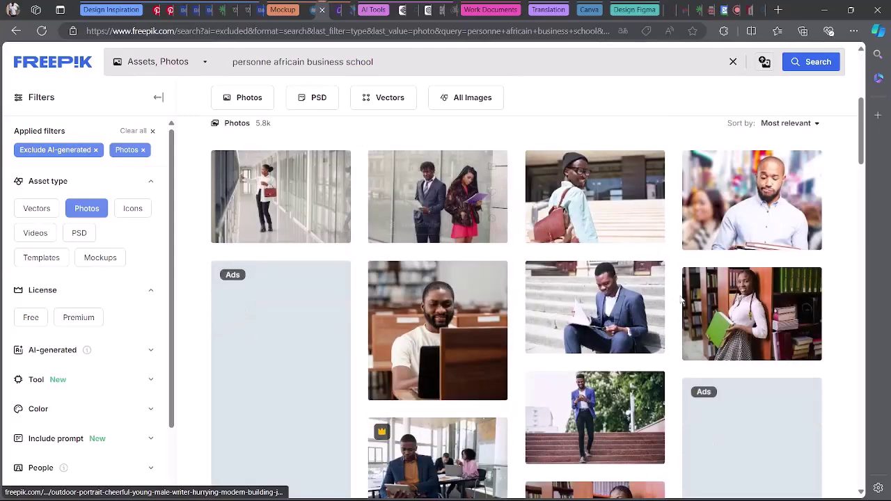
scroll(787, 276, up, 4)
scroll(817, 284, down, 2)
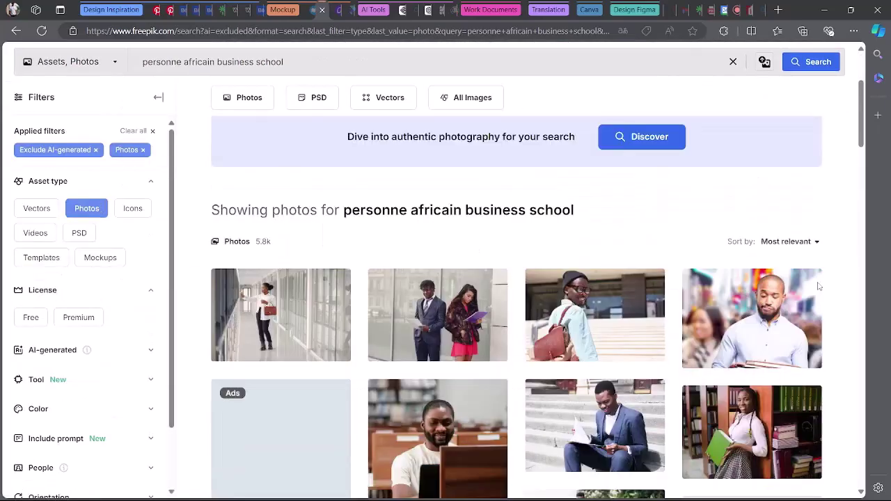
Remove the background from the Freepik photo of the smiling man with a beanie and red bag, and download the PNG
scroll(546, 249, down, 1)
click(557, 245)
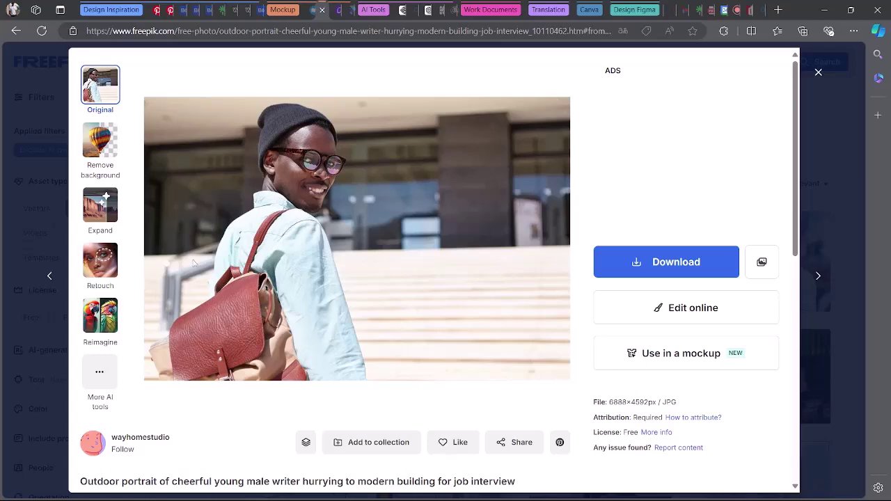
scroll(126, 271, down, 2)
scroll(124, 289, up, 2)
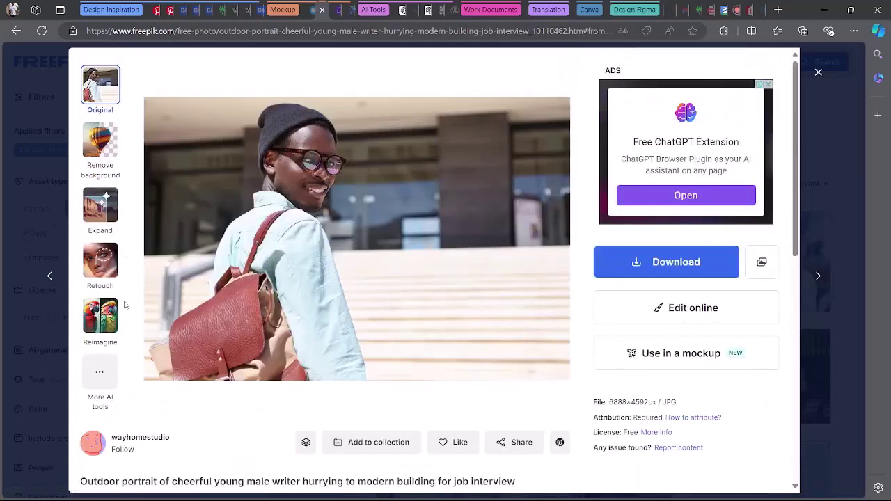
click(99, 141)
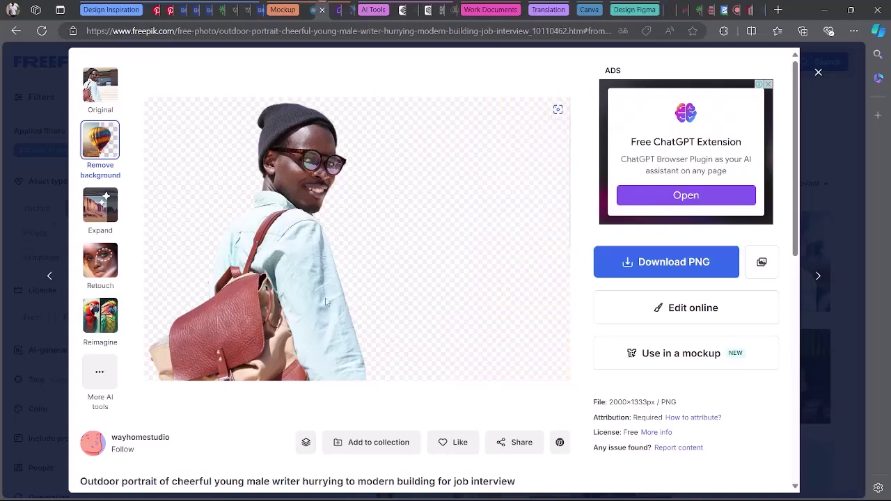
click(650, 262)
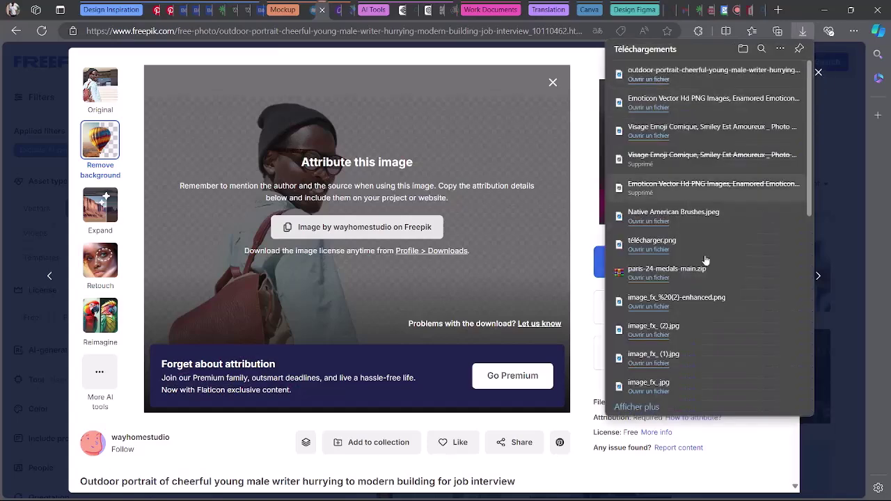
Switch to Photoshop and hide the Image group and the Calque 2 layer
click(499, 488)
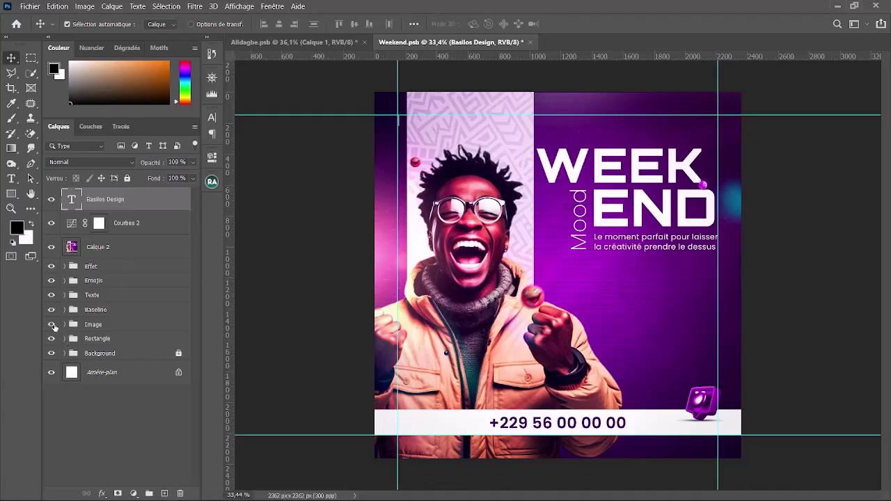
click(52, 248)
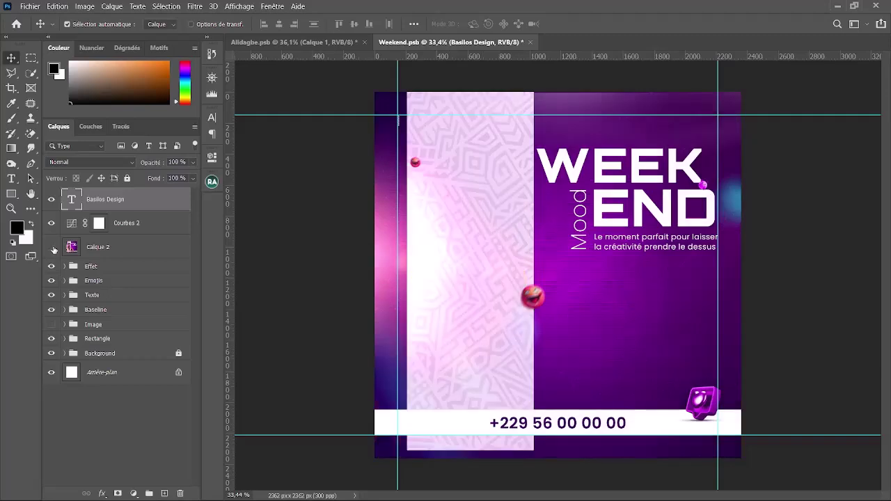
Place the downloaded cut-out of the man from the Téléchargements folder into the Weekend.psb poster
mouse_move(345, 488)
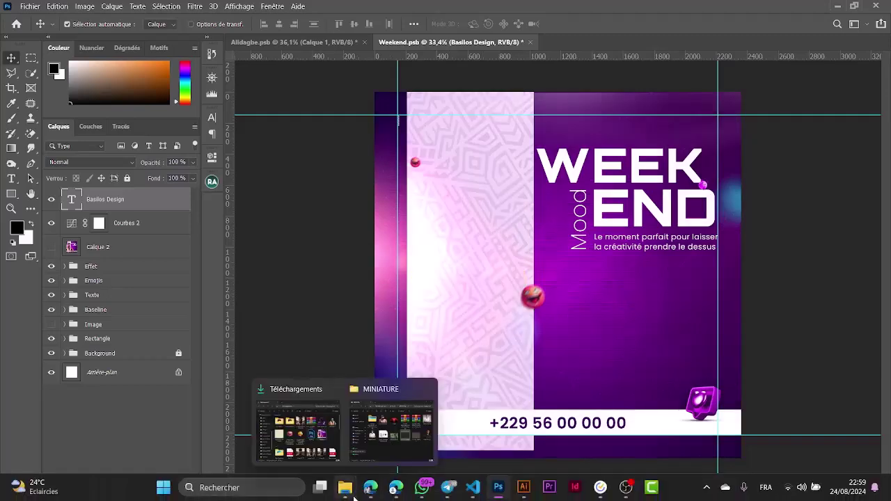
click(332, 434)
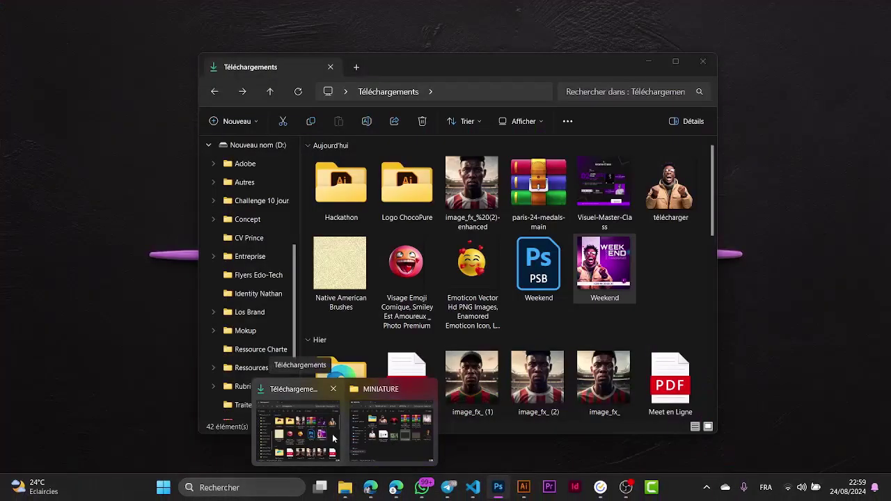
click(332, 434)
drag(672, 295, 740, 312)
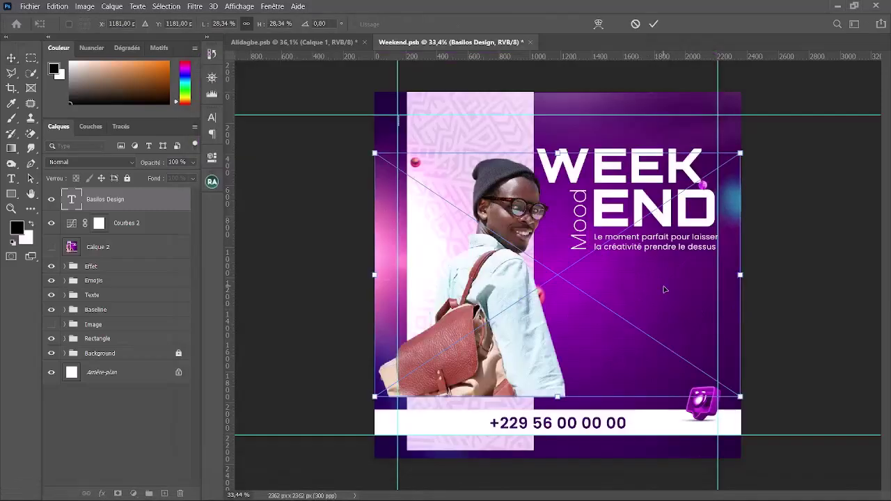
Scale the man's cut-out to about 41% and position it over the patterned band beside the WEEK END title
drag(752, 282, 883, 275)
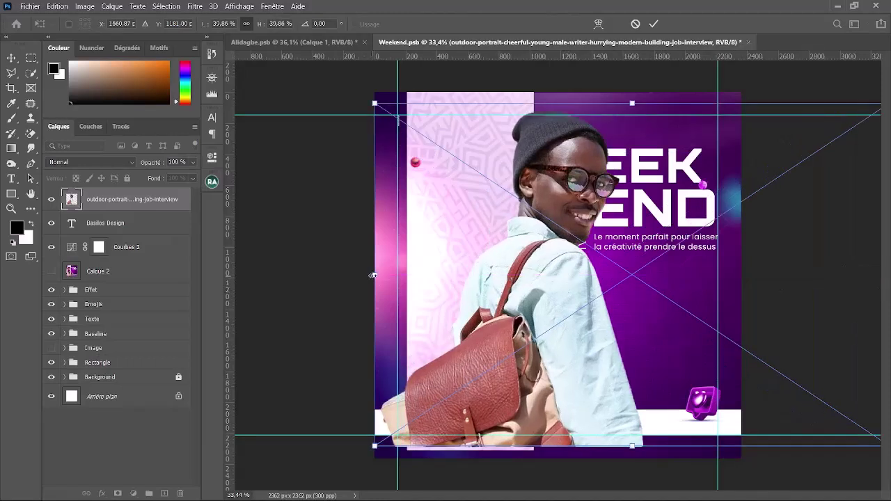
drag(373, 276, 333, 275)
drag(479, 280, 465, 277)
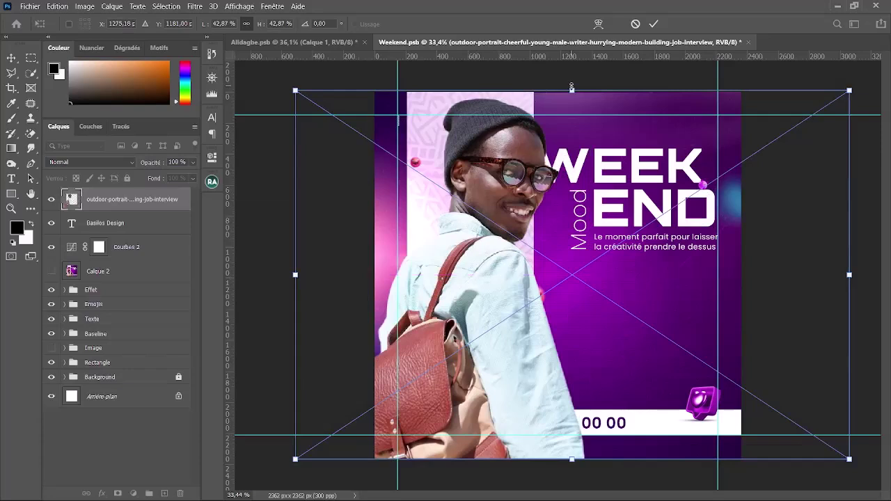
drag(572, 90, 572, 105)
mouse_move(514, 178)
mouse_down()
mouse_move(487, 184)
mouse_move(499, 181)
mouse_up()
key(Return)
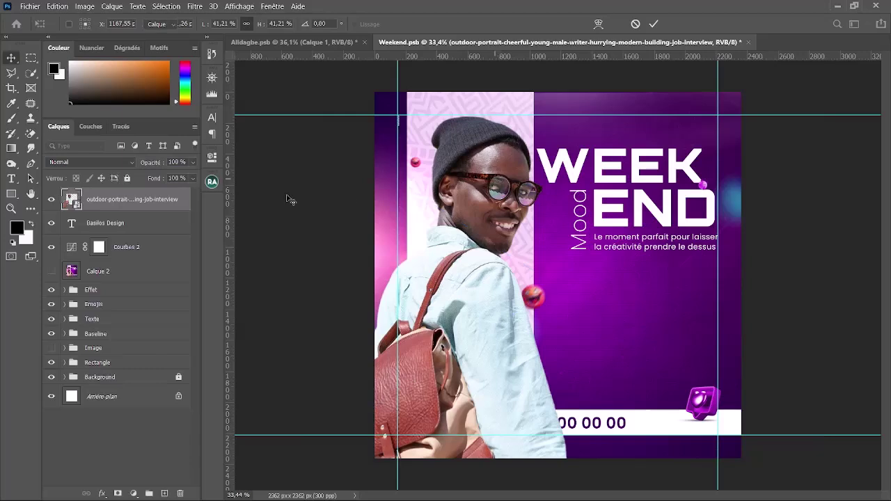
Move the man's photo layer between the Baseline and Image groups, and inspect how his face and shirt blend in
drag(152, 199, 161, 343)
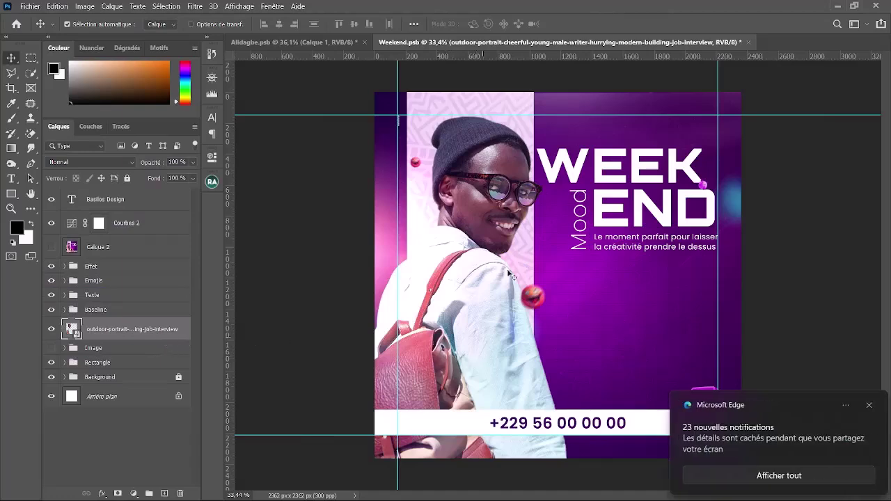
scroll(505, 189, up, 3)
scroll(508, 246, down, 1)
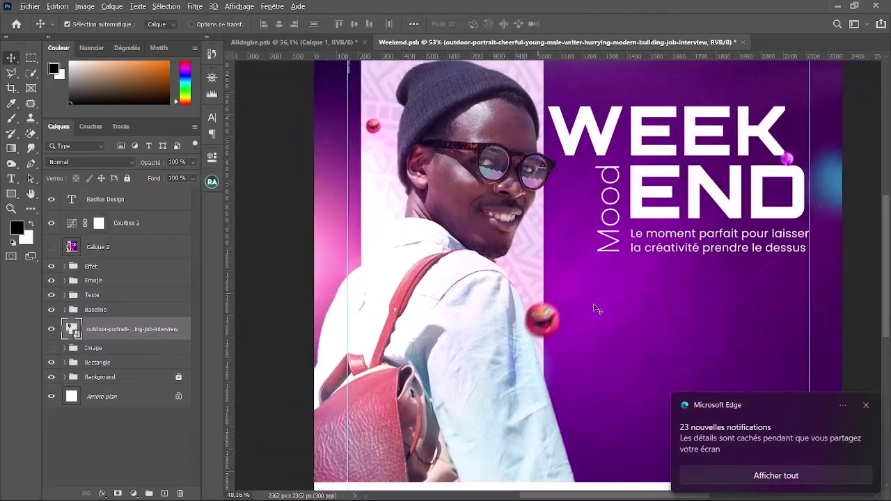
scroll(476, 126, up, 5)
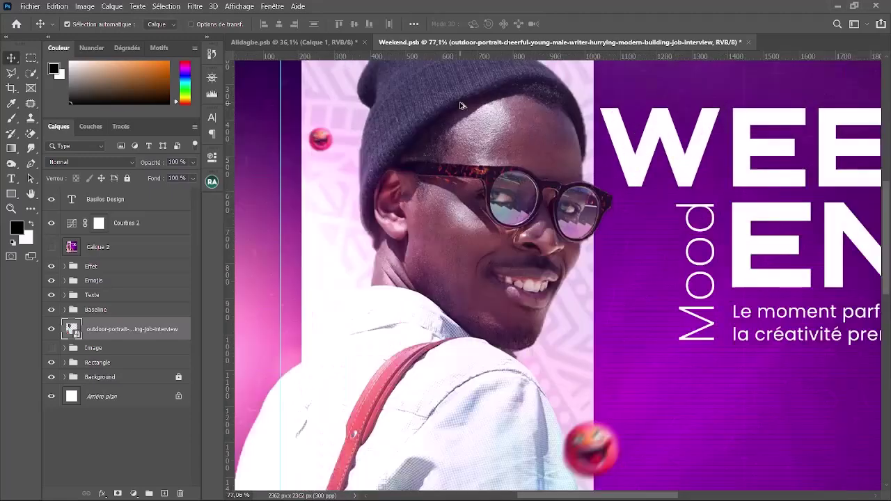
scroll(489, 150, down, 5)
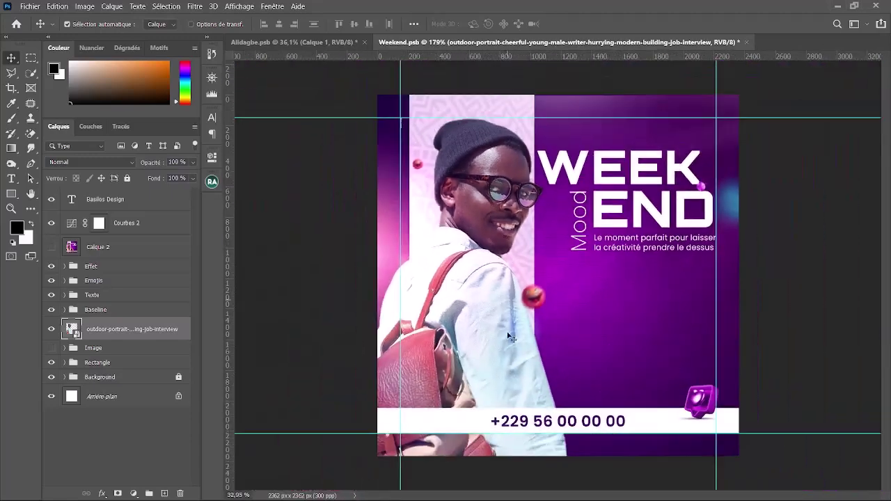
Lock the Effet, Emojis, Texte and Baseline groups
key(shift+alt+o)
click(499, 363)
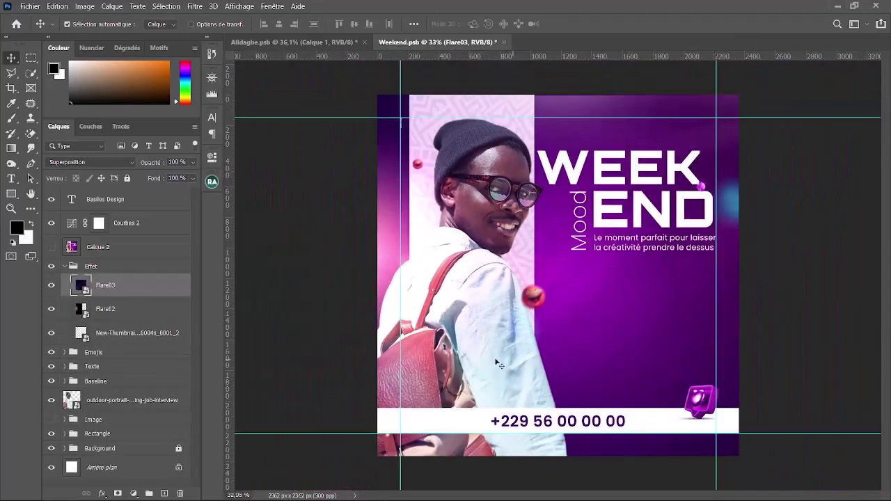
click(64, 267)
click(77, 268)
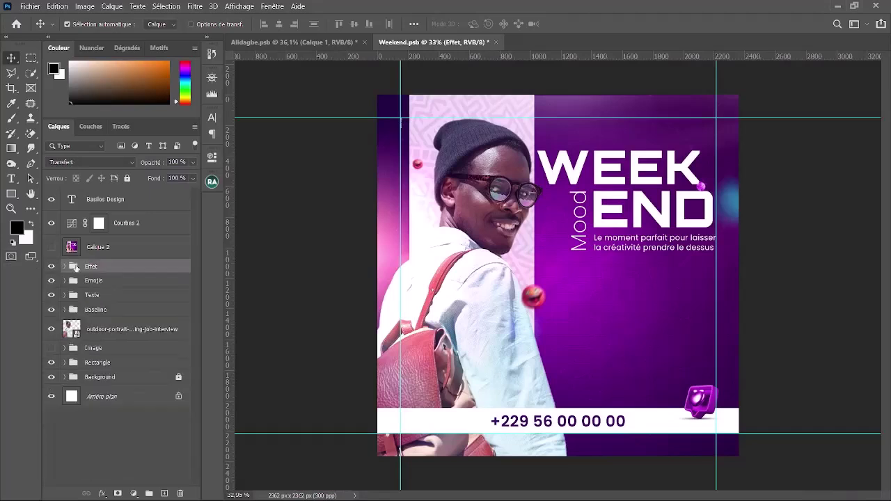
click(127, 178)
click(130, 280)
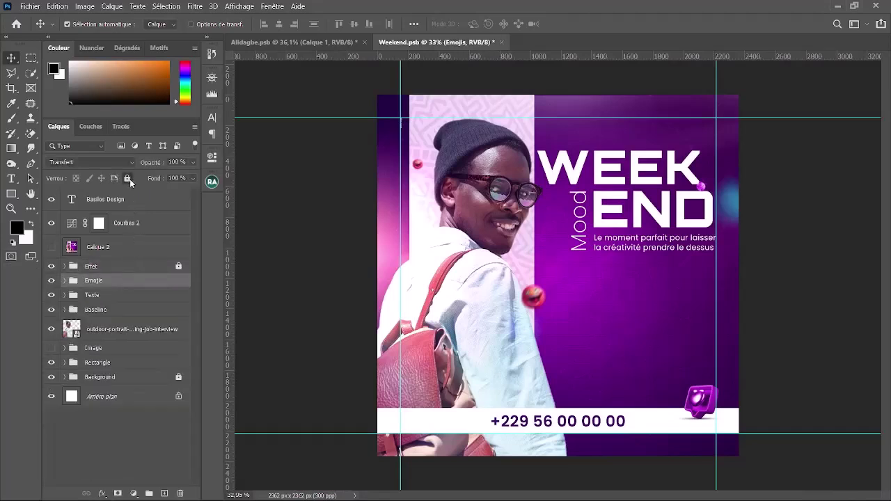
click(127, 179)
click(131, 296)
click(127, 178)
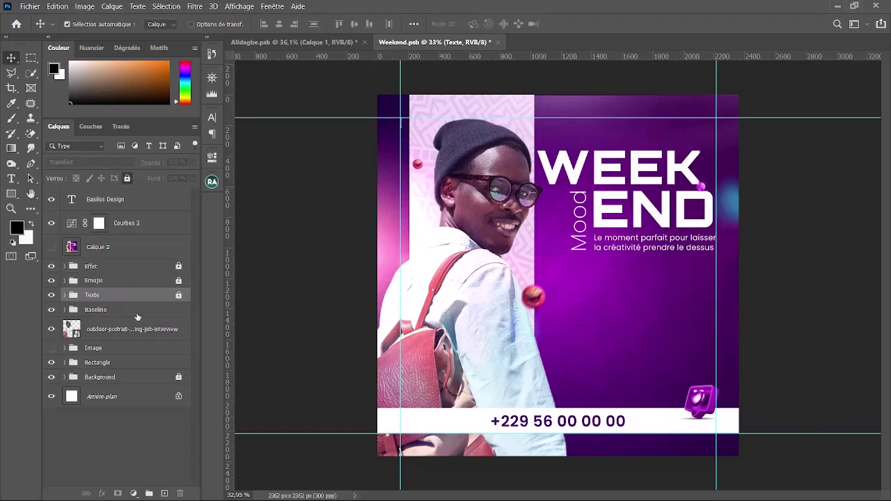
click(134, 309)
click(127, 178)
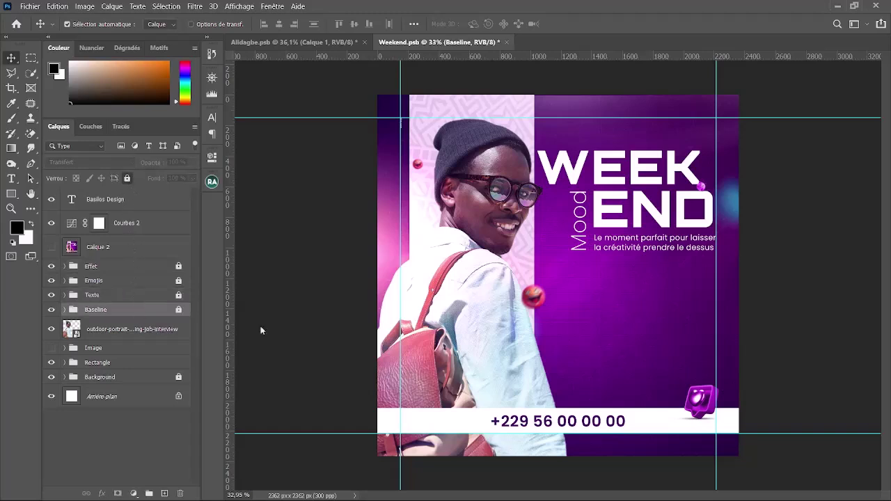
Shift the man's photo slightly to the right on the poster
click(506, 337)
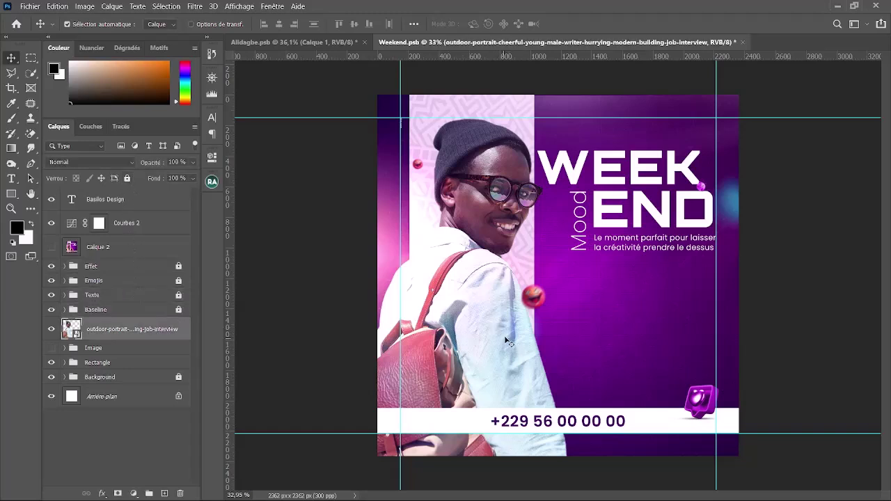
drag(505, 340, 502, 341)
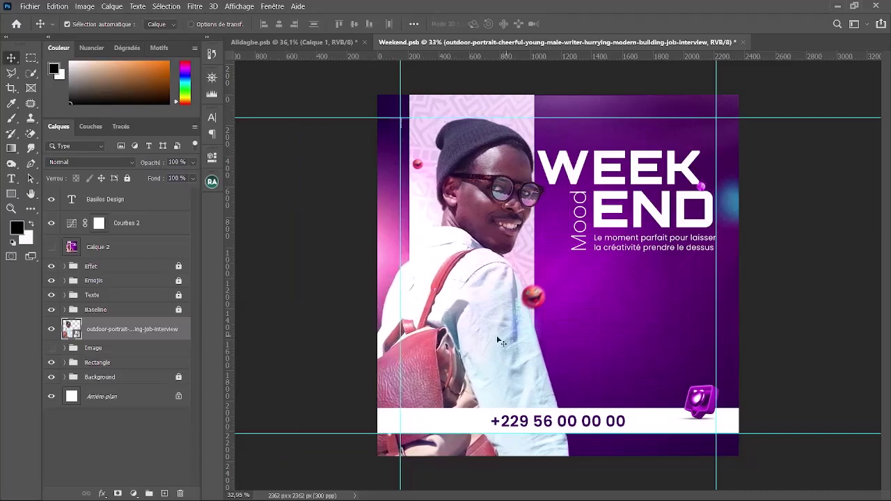
Open the Camera Raw filter on the man's photo and frame his upper body in a side-by-side before/after view at 50% zoom
key(ctrl)
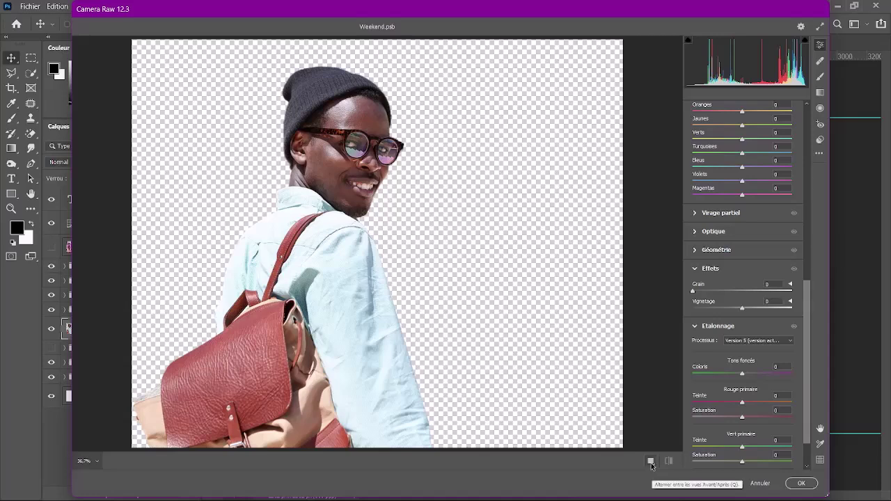
click(650, 462)
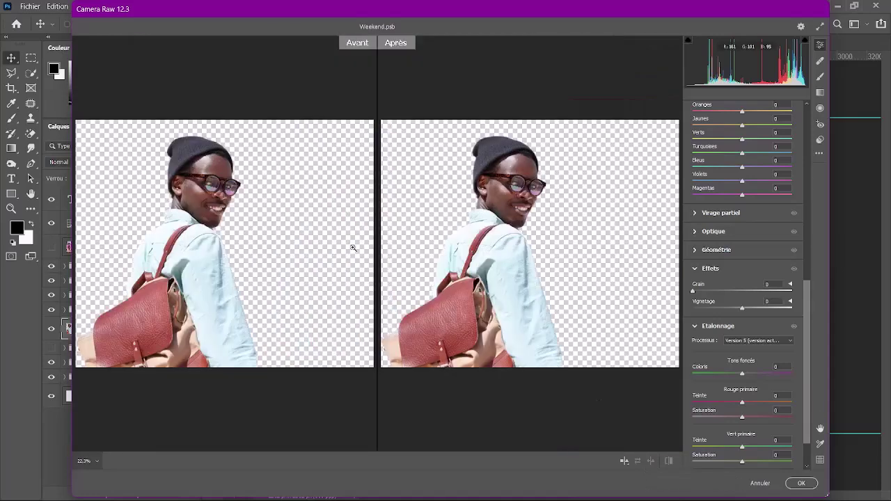
click(211, 204)
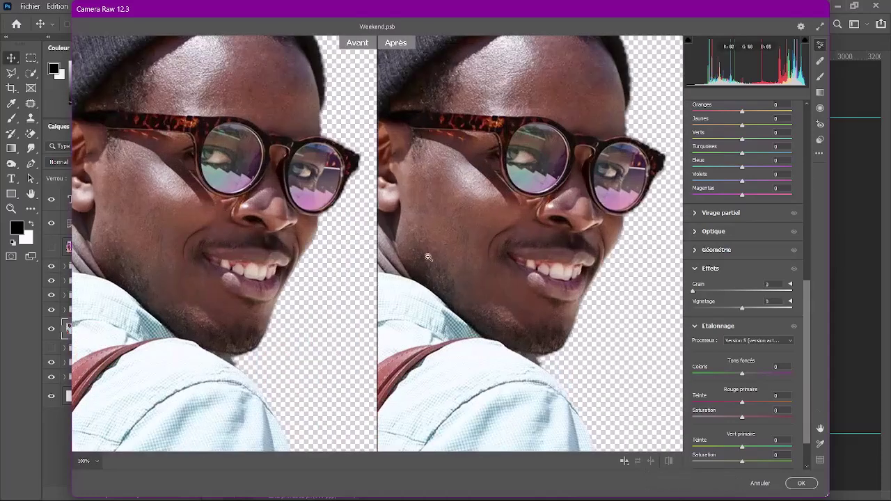
key(ctrl+minus)
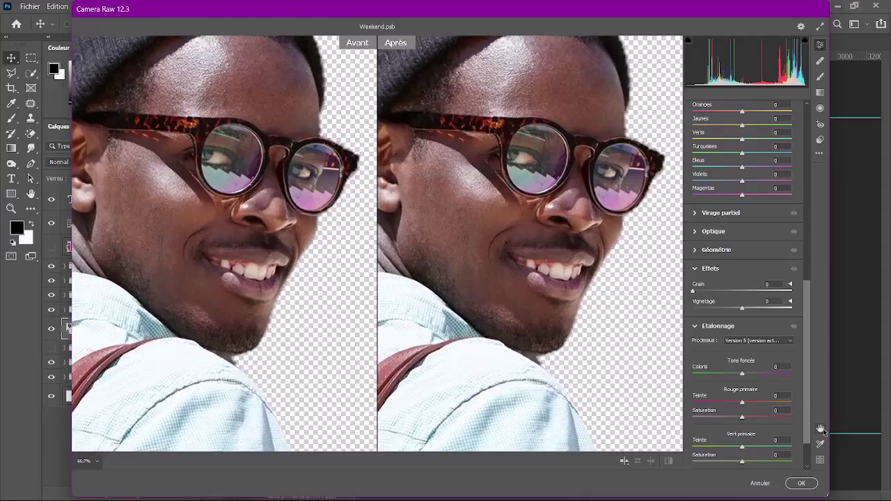
key(ctrl+minus)
key(ctrl+minus)
click(446, 351)
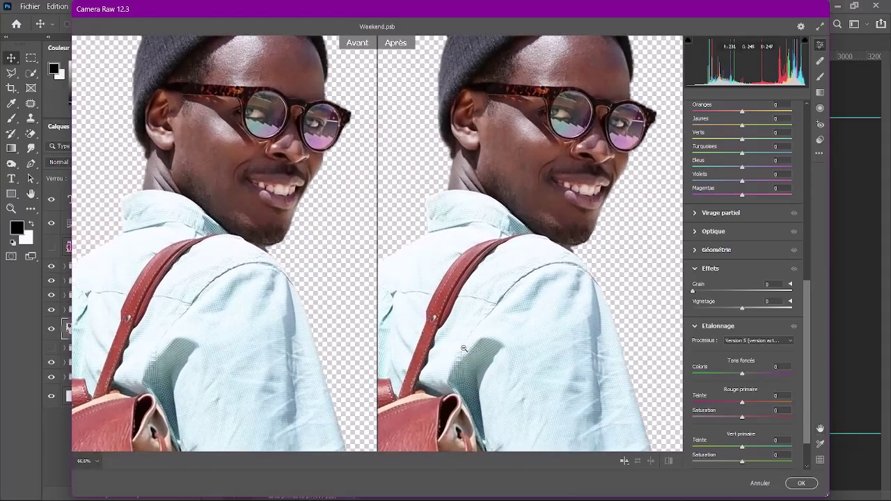
click(821, 429)
drag(573, 323, 629, 327)
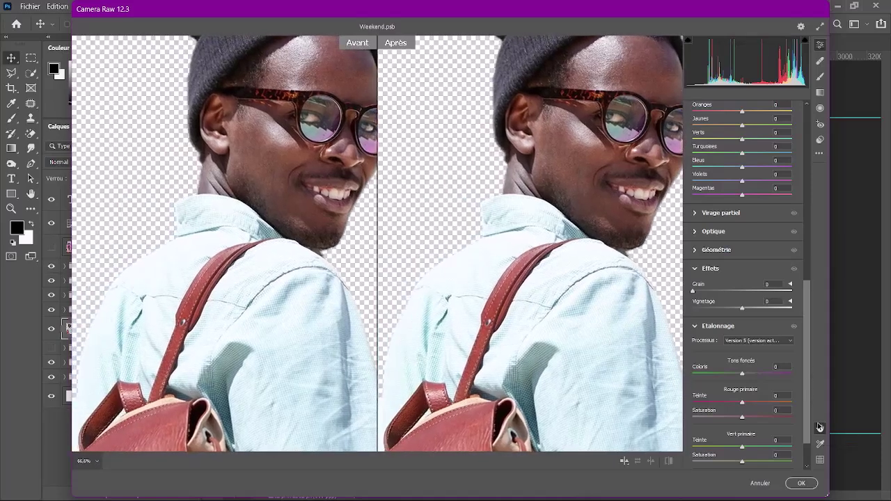
key(ctrl+minus)
click(820, 427)
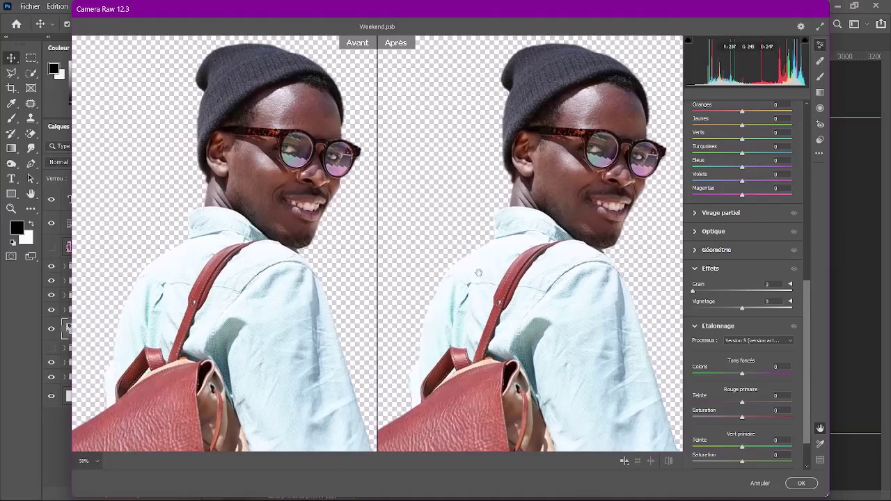
Look through the Camera Raw presets, return to the editing settings and slightly widen the dialog
click(820, 140)
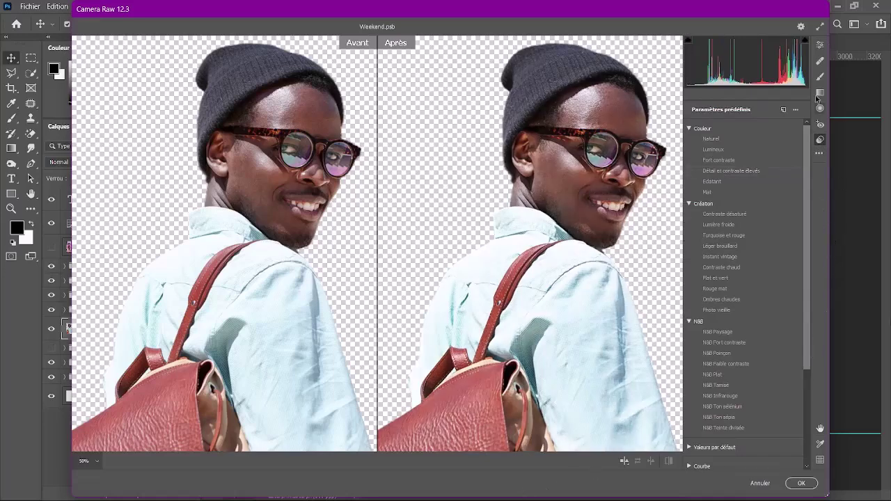
click(820, 44)
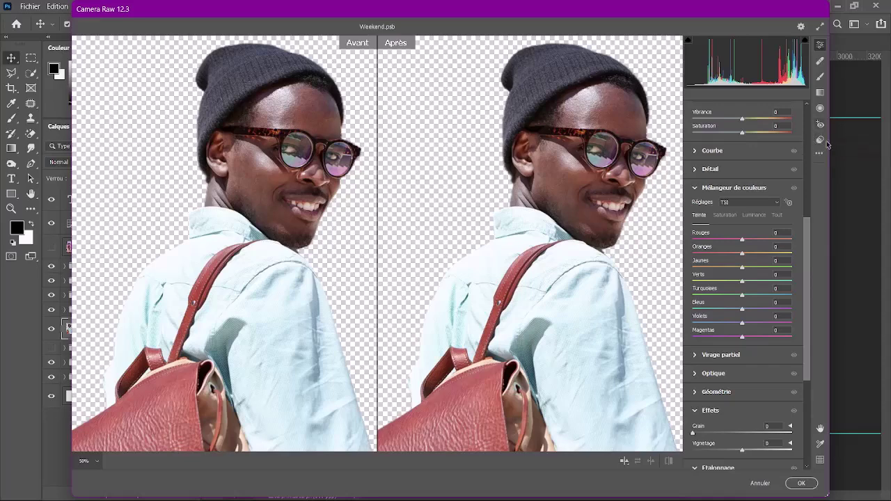
drag(829, 134, 835, 135)
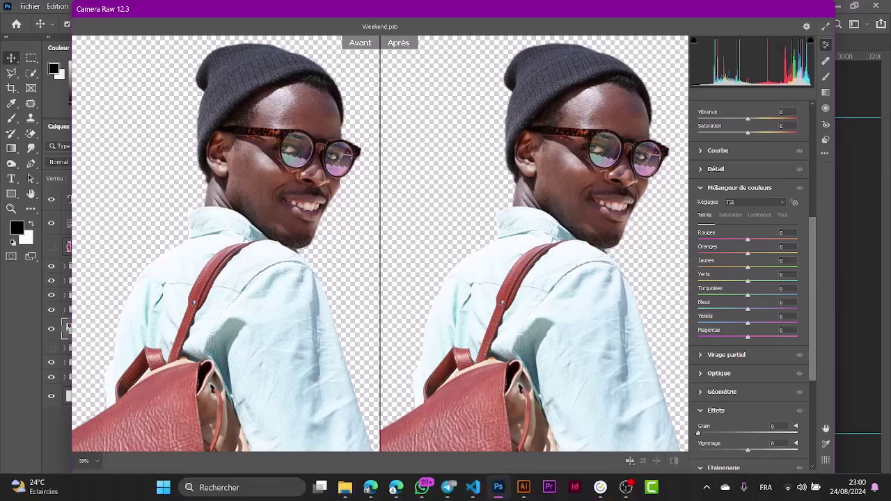
mouse_move(506, 496)
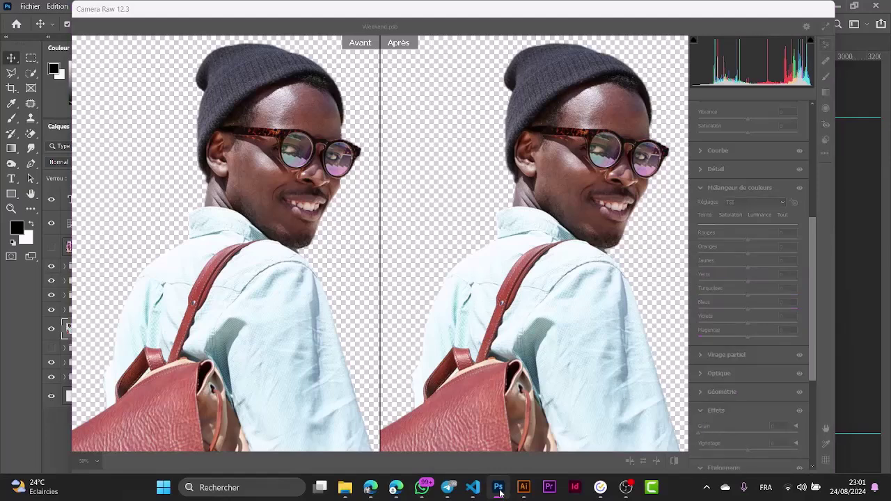
right_click(500, 491)
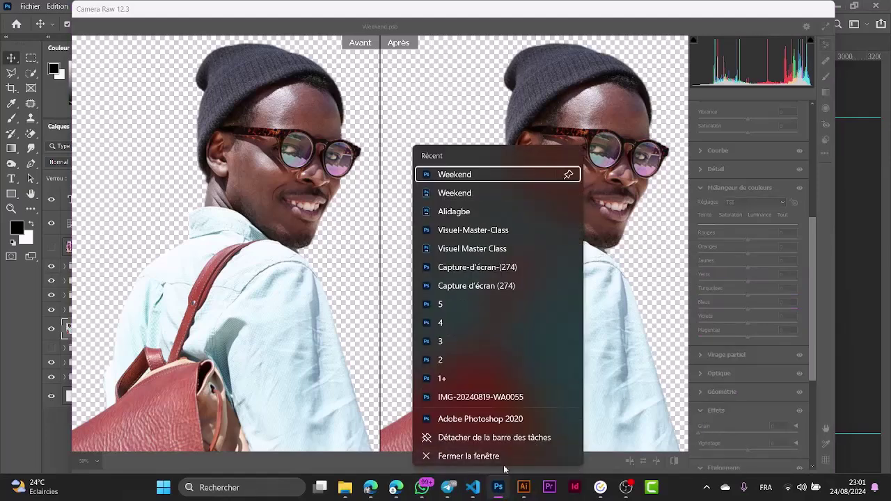
click(362, 463)
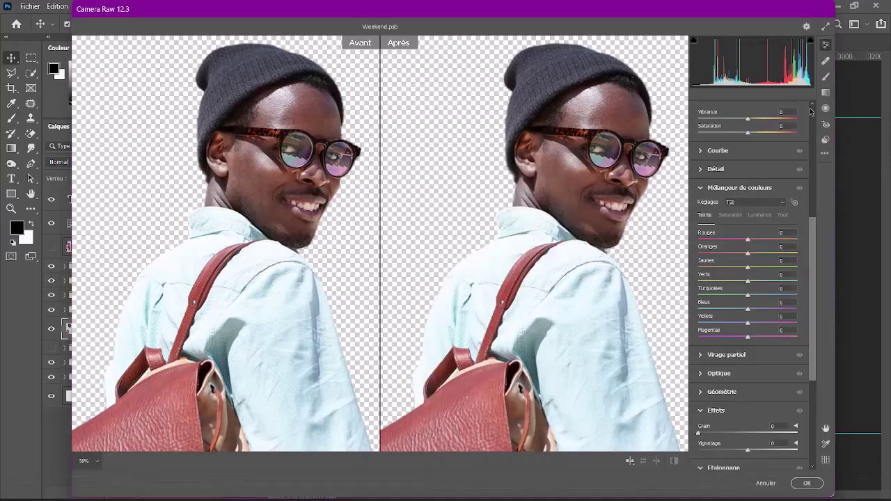
Apply the Fort contraste colour preset and the Claire sharpening preset (Netteté) to the man's photo
click(827, 142)
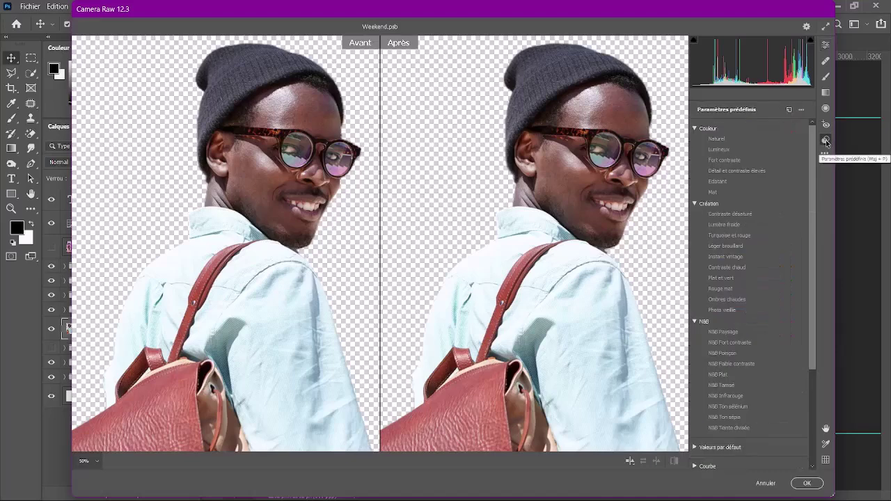
scroll(812, 145, down, 3)
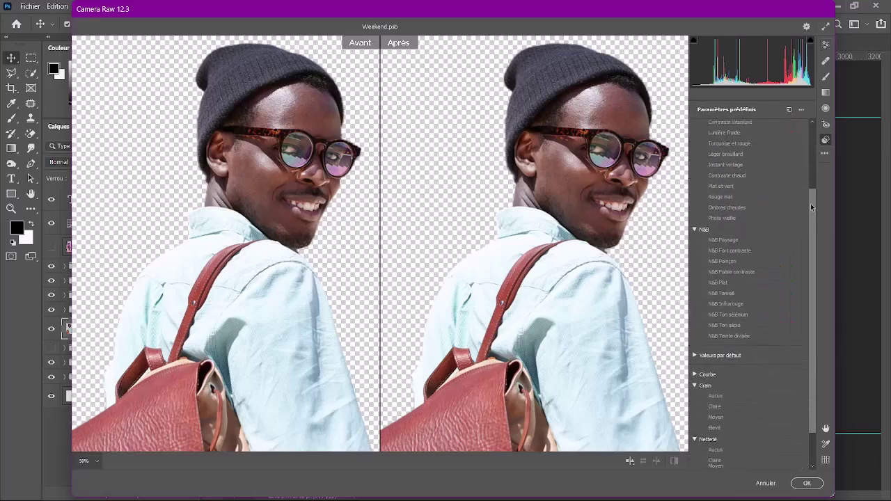
scroll(811, 142, up, 3)
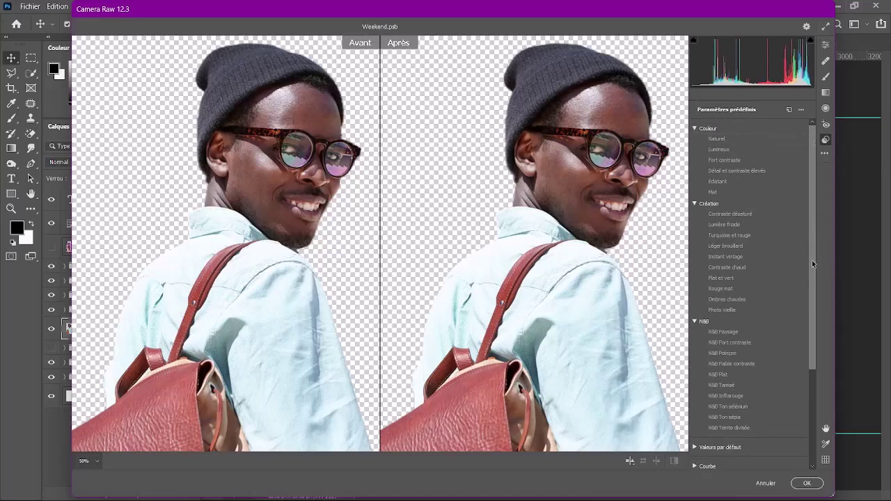
drag(812, 260, 811, 324)
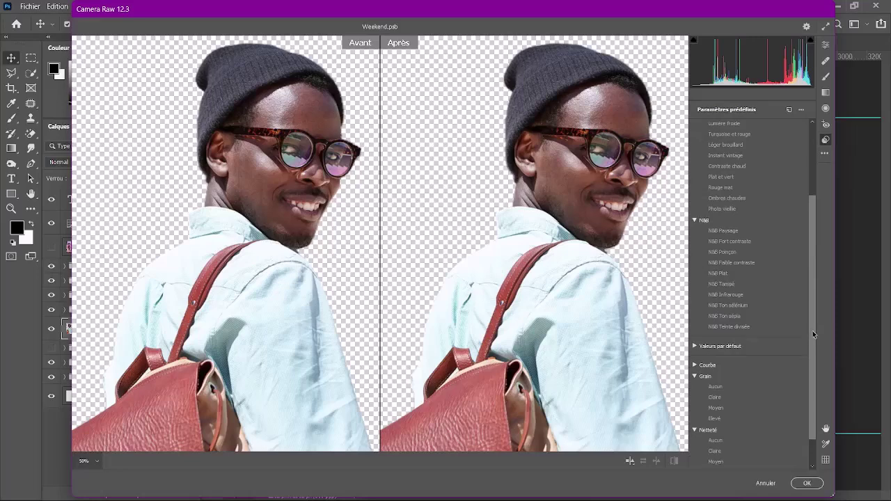
drag(813, 331, 829, 233)
click(825, 152)
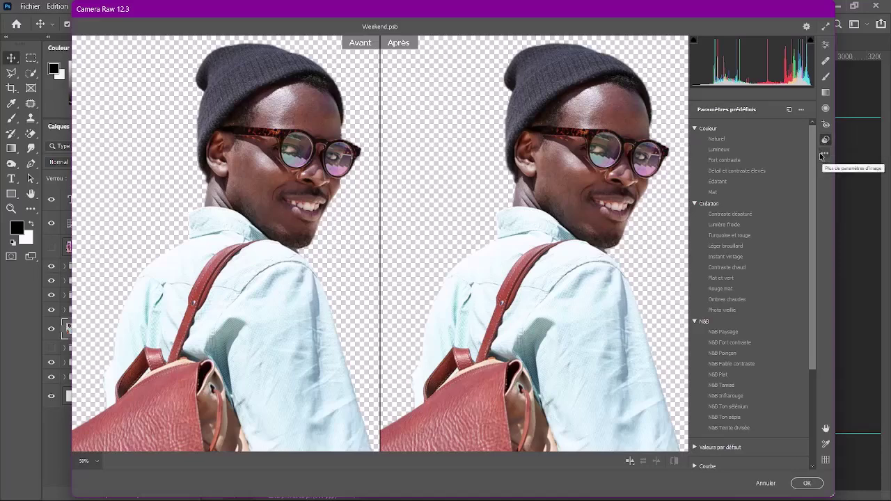
click(759, 162)
scroll(813, 197, down, 1)
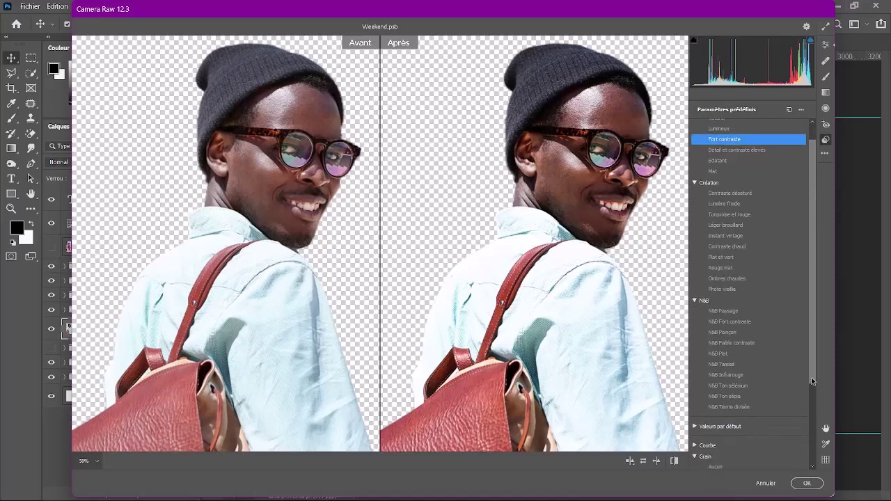
click(811, 425)
click(746, 417)
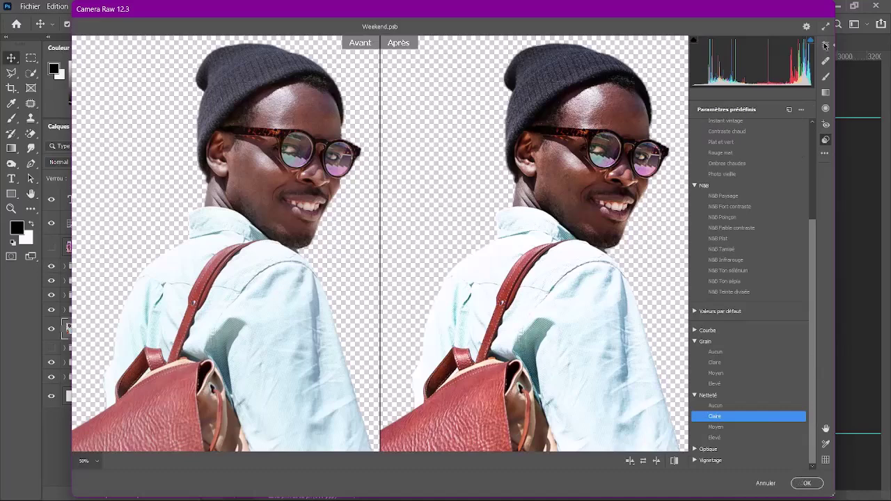
Return to the basic editing settings and set Textures to +16 and Clarté to +11
click(826, 45)
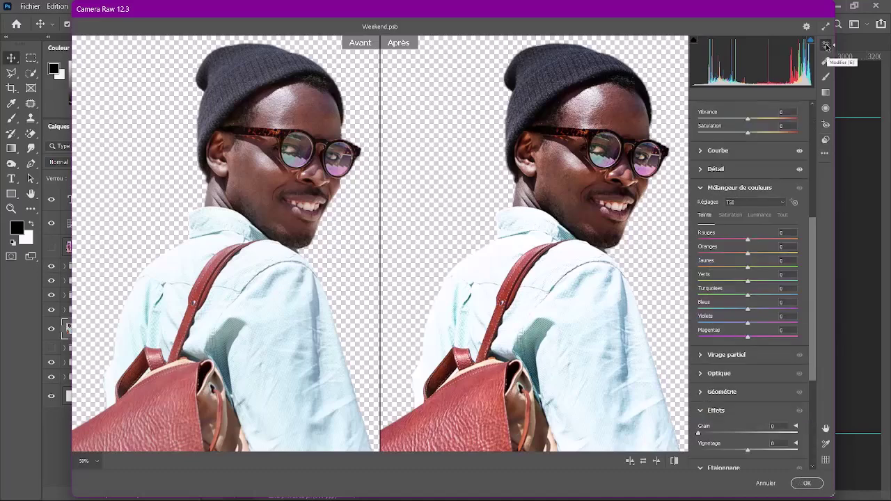
drag(813, 224, 817, 122)
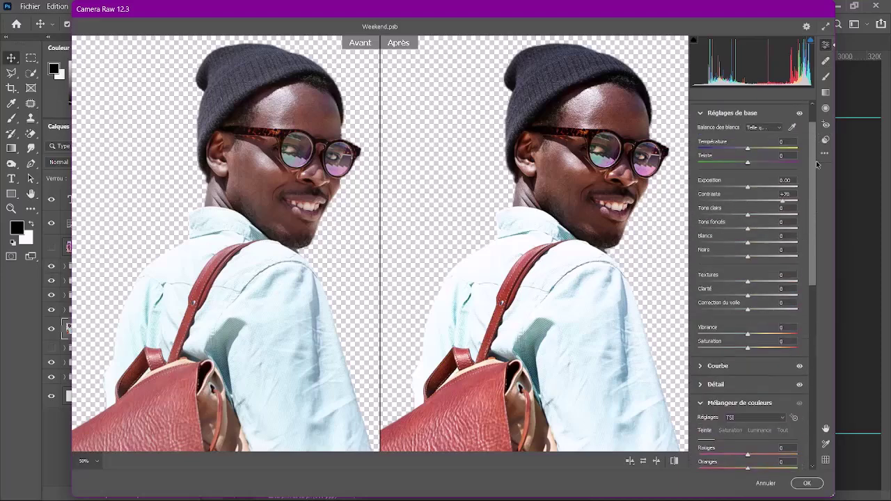
drag(749, 282, 756, 298)
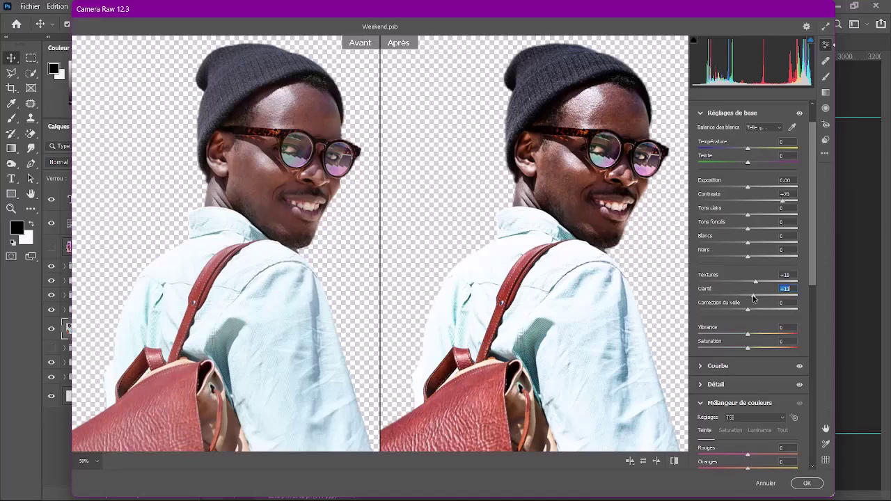
key(Down)
key(Down)
key(Down)
key(Down)
key(Down)
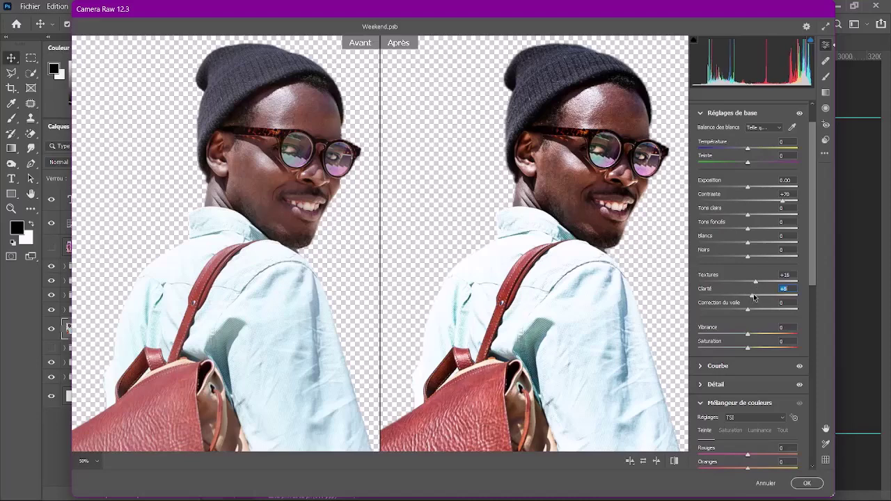
key(Up)
key(Up)
key(Up)
Set Noirs to -18, Blancs to -12, Tons foncés to -10 and Tons clairs to -18
click(740, 261)
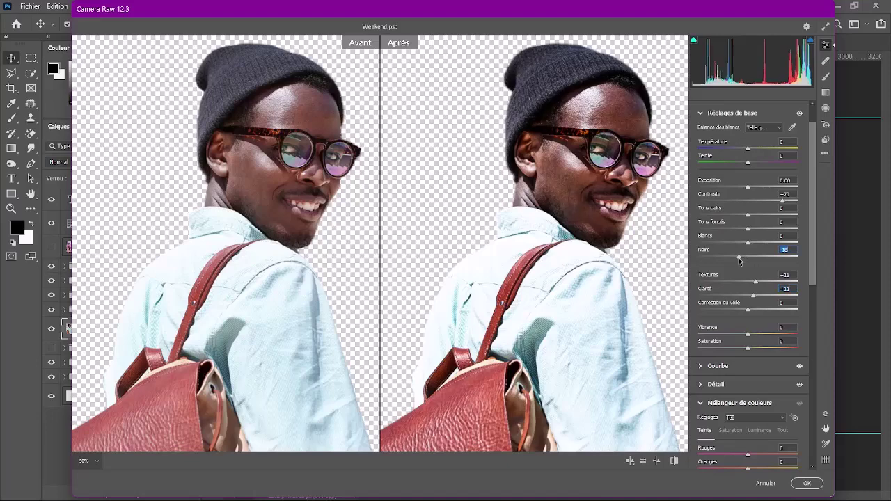
click(741, 242)
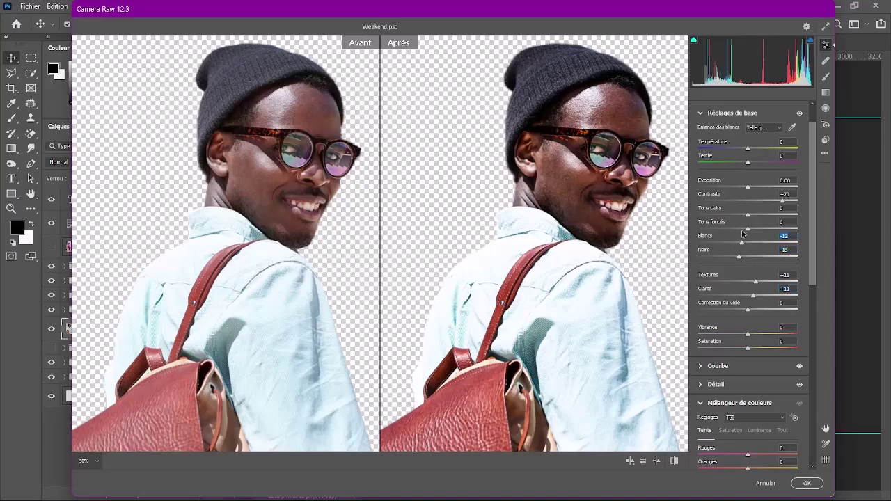
click(743, 223)
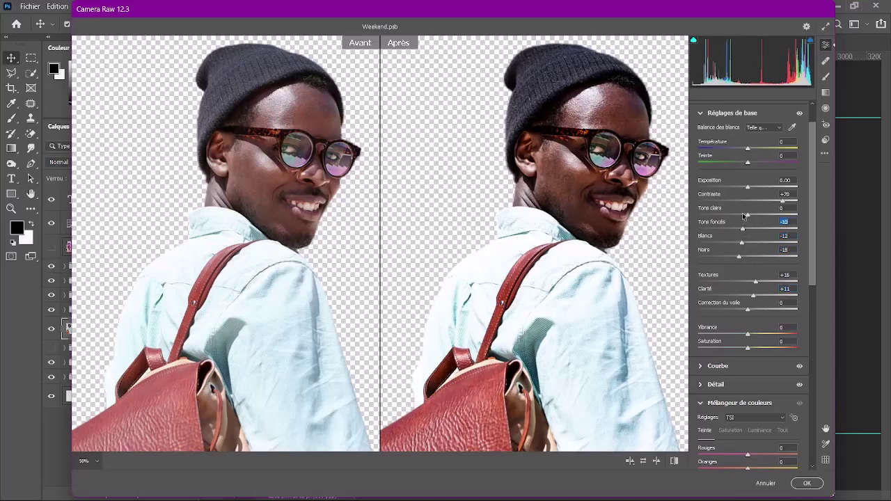
click(743, 215)
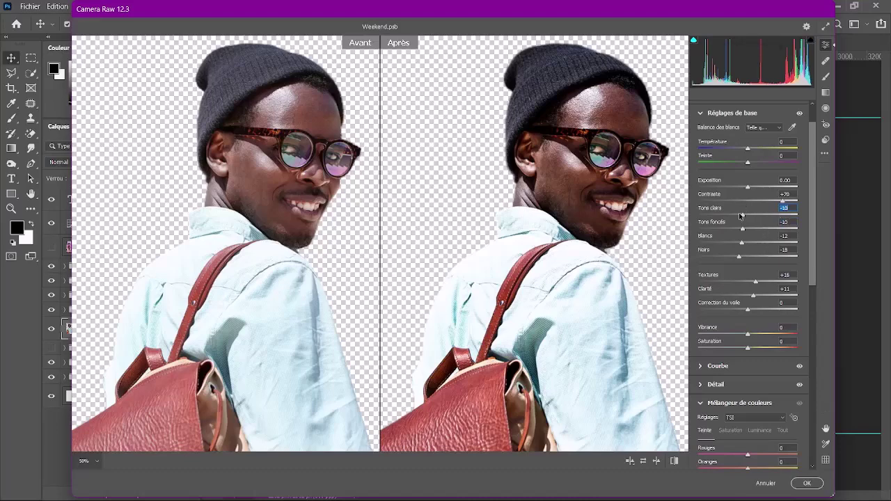
click(739, 215)
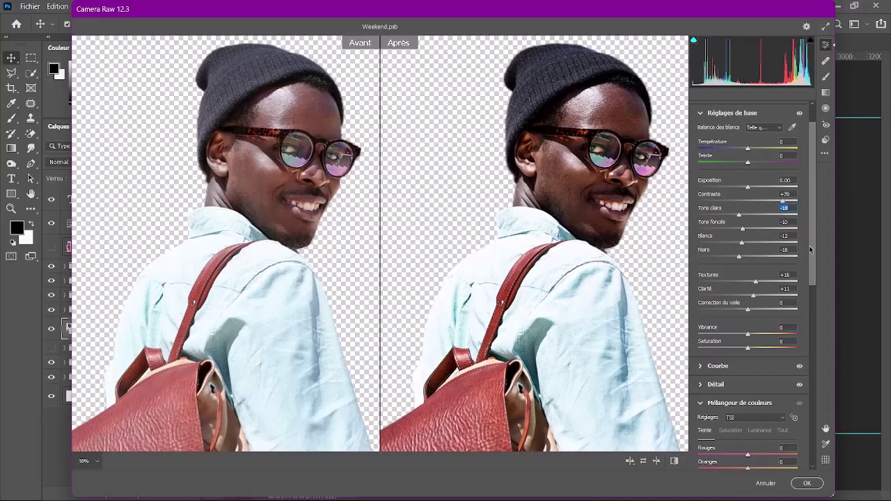
Set Vibrance and Saturation to +2 each and apply the Camera Raw filter to the man's photo
drag(810, 250, 808, 307)
click(785, 324)
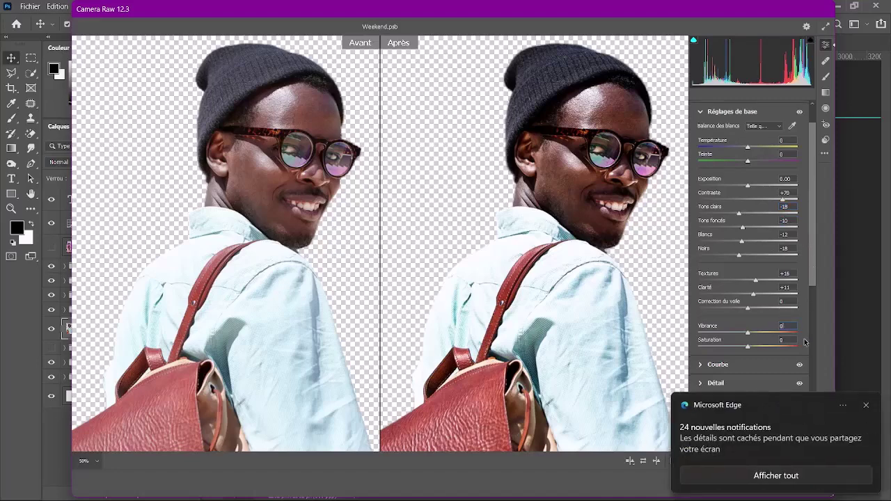
click(867, 405)
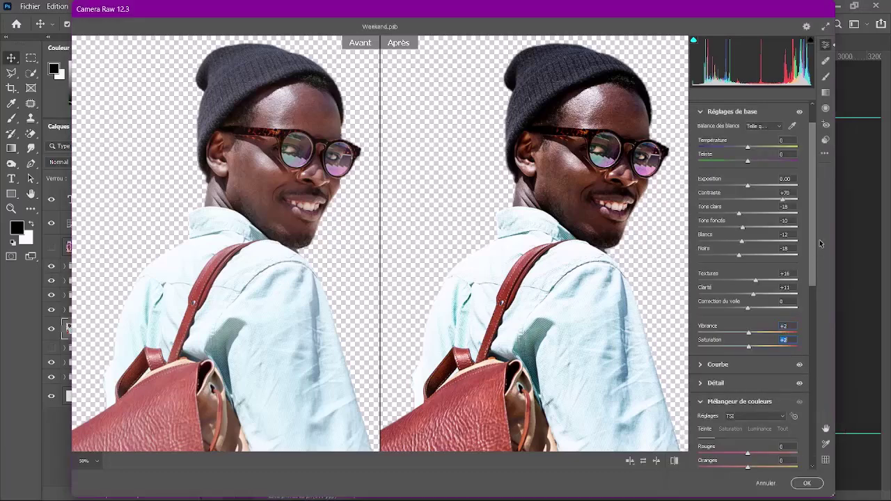
scroll(812, 263, down, 1)
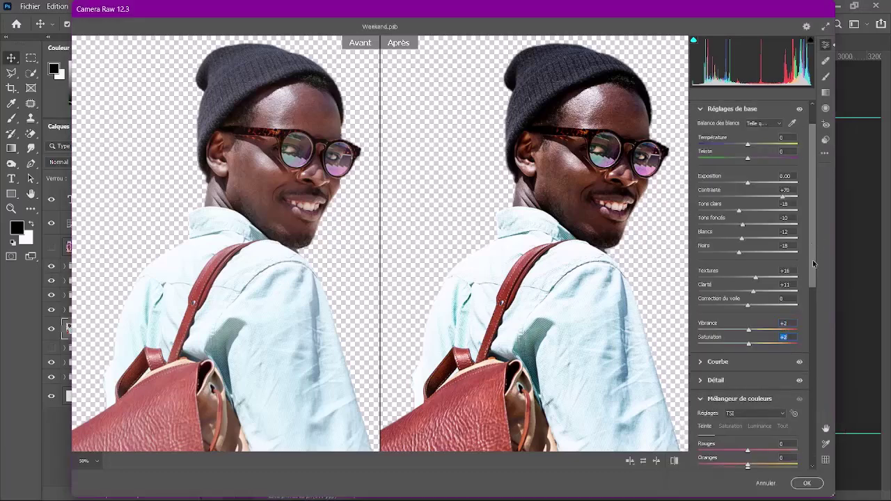
click(805, 482)
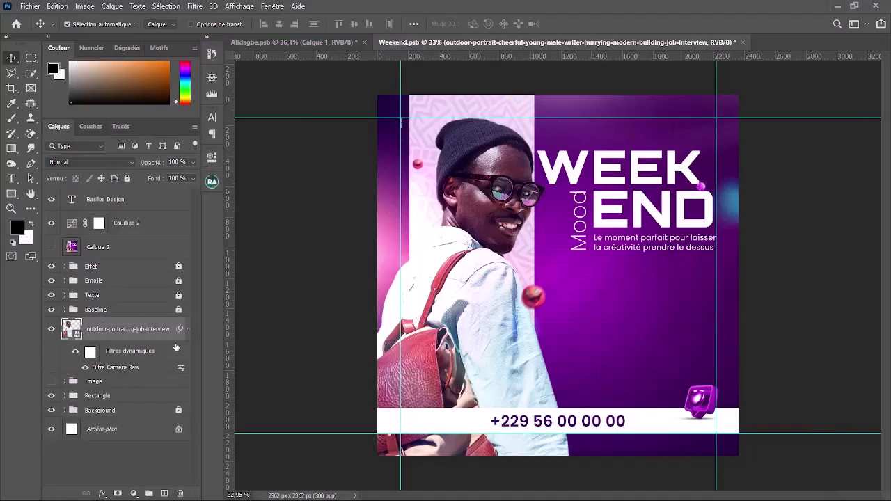
Add a Curves adjustment clipped to the man's photo and bend it into a slight S-curve, with the upper point at input 176, output 174
click(188, 329)
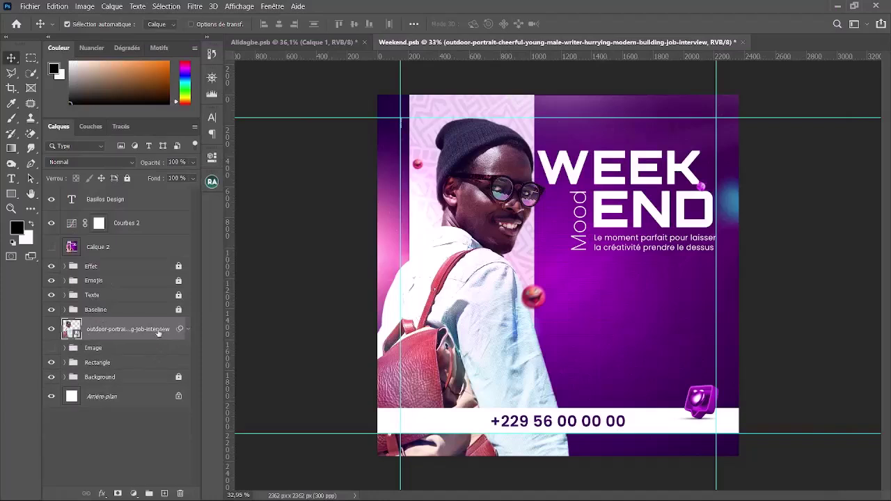
click(134, 494)
click(153, 344)
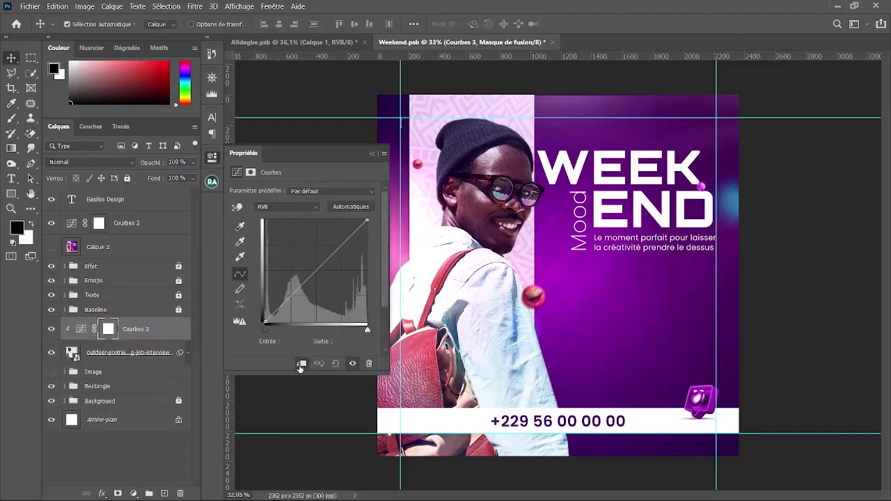
drag(311, 276, 313, 277)
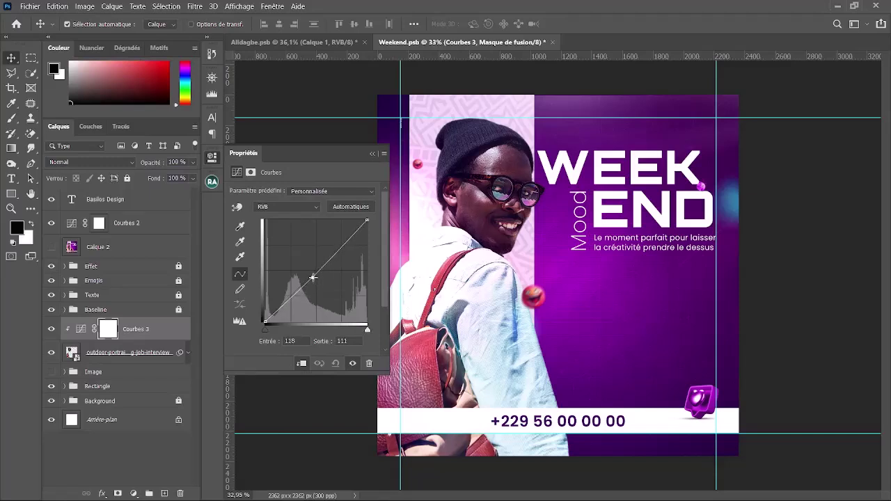
click(337, 253)
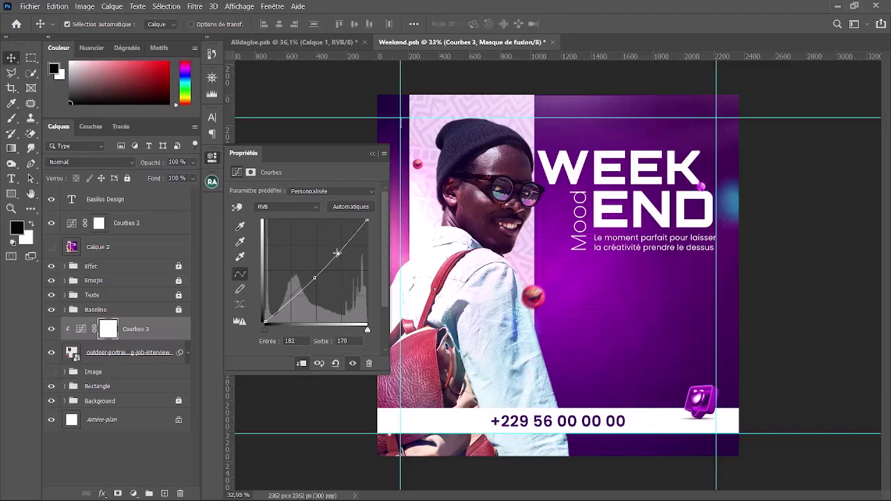
drag(337, 253, 336, 251)
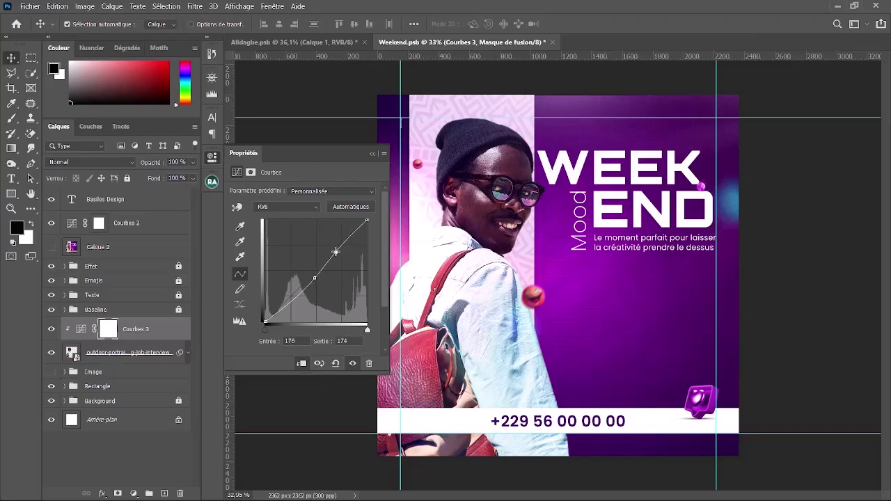
click(372, 154)
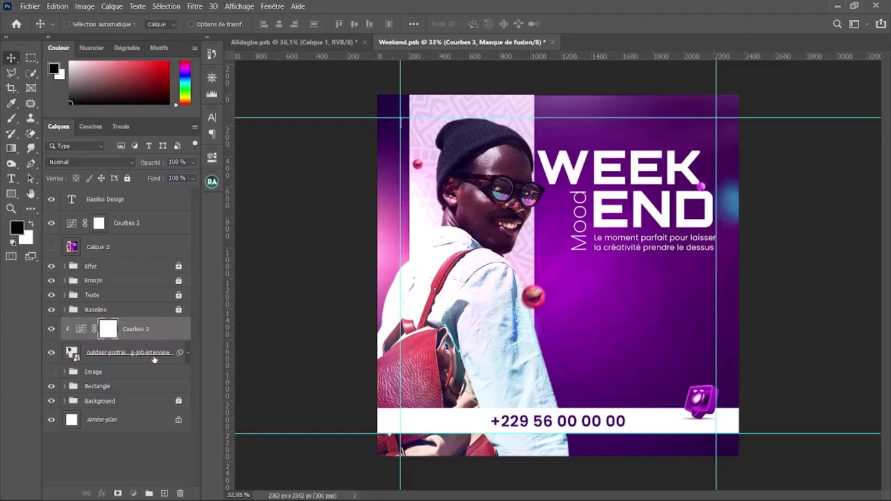
Group the new Curves adjustment with the man's photo layer and name the group Image2
shift+click(154, 359)
key(ctrl+g)
double_click(98, 324)
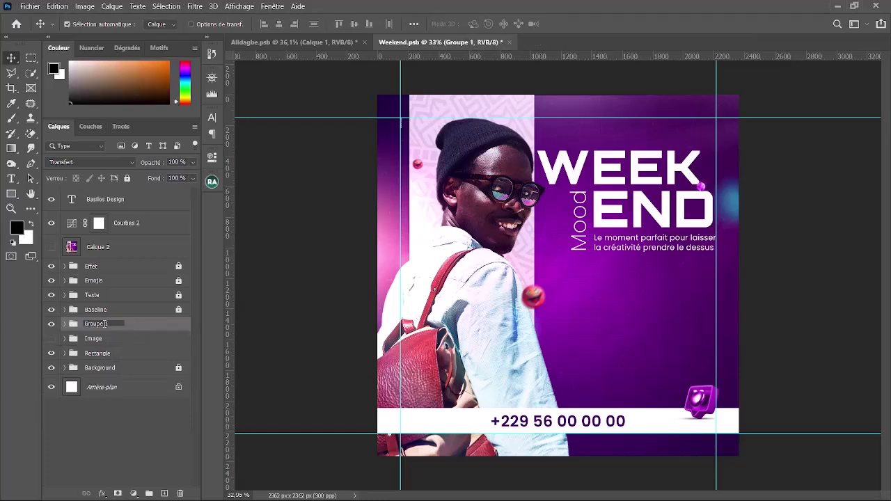
text(B)
text(mage2)
key(Return)
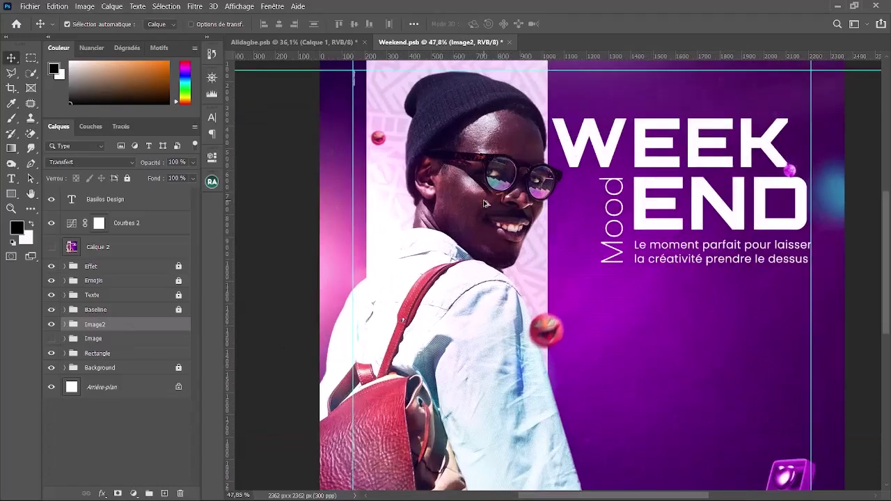
Examine the man's face, hat and sunglasses up close to check the retouching, and return to the whole poster
scroll(491, 205, up, 2)
scroll(526, 128, up, 3)
scroll(530, 153, down, 2)
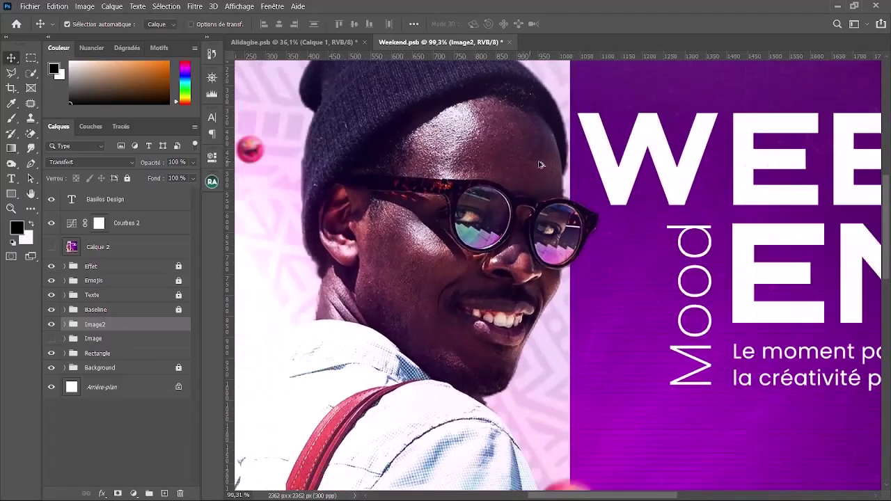
scroll(529, 154, up, 2)
scroll(494, 141, down, 3)
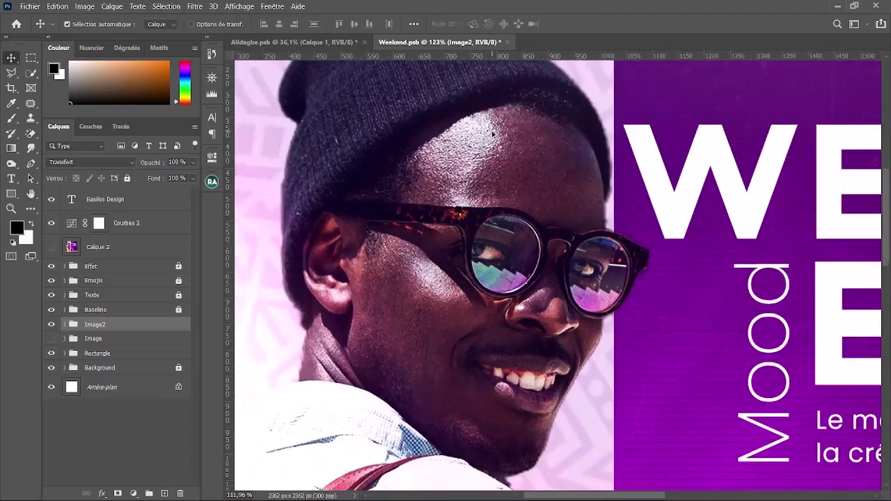
scroll(494, 141, down, 2)
scroll(498, 163, up, 1)
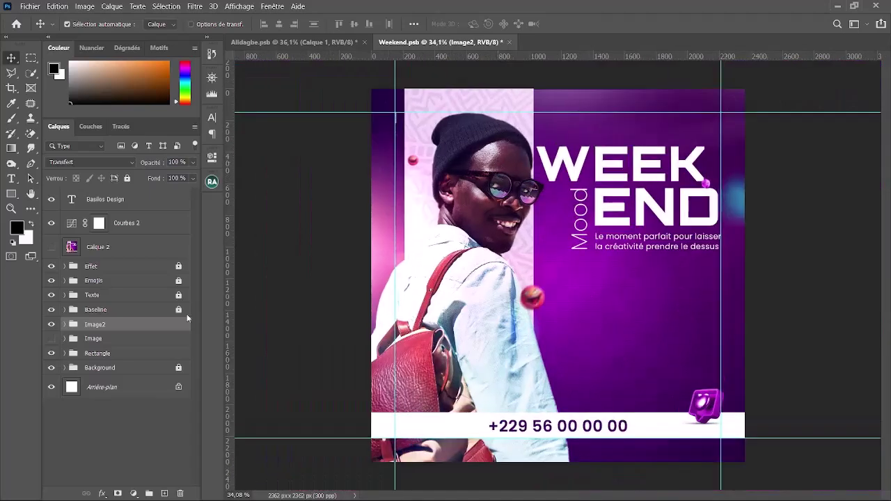
Make the original Image group visible and switch the Image2 group off and on to compare the two men
click(51, 325)
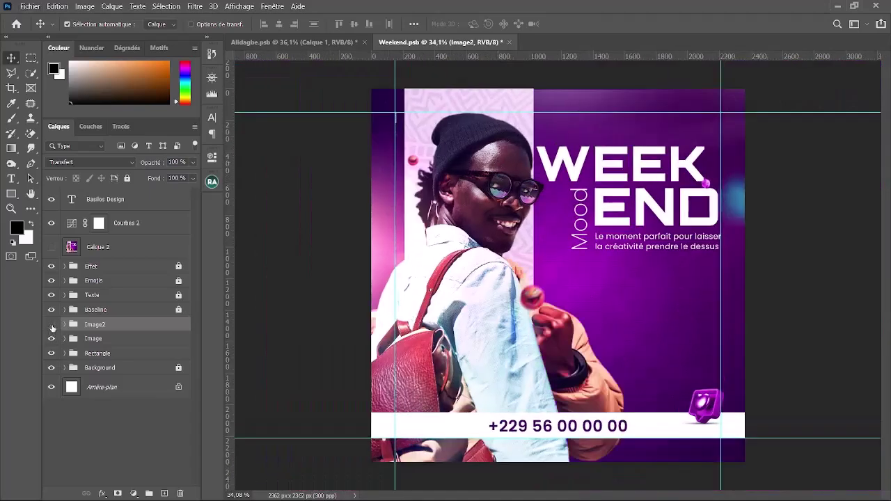
click(51, 325)
click(51, 325)
click(52, 325)
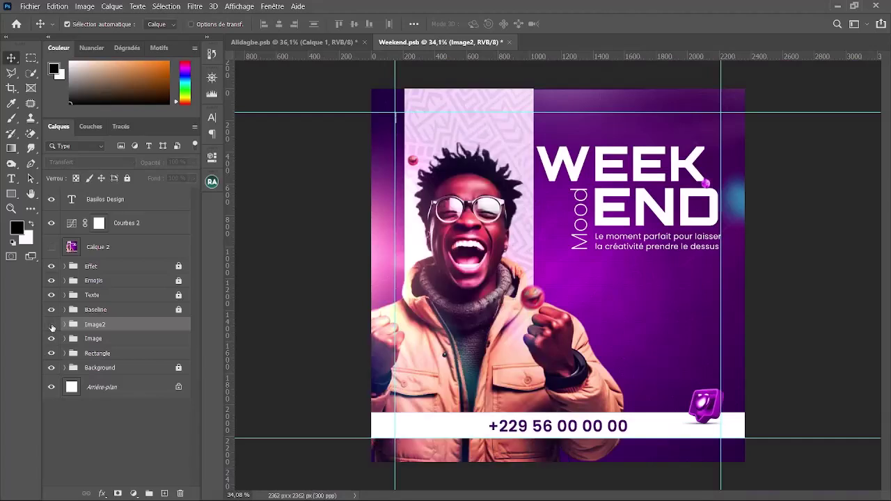
click(52, 325)
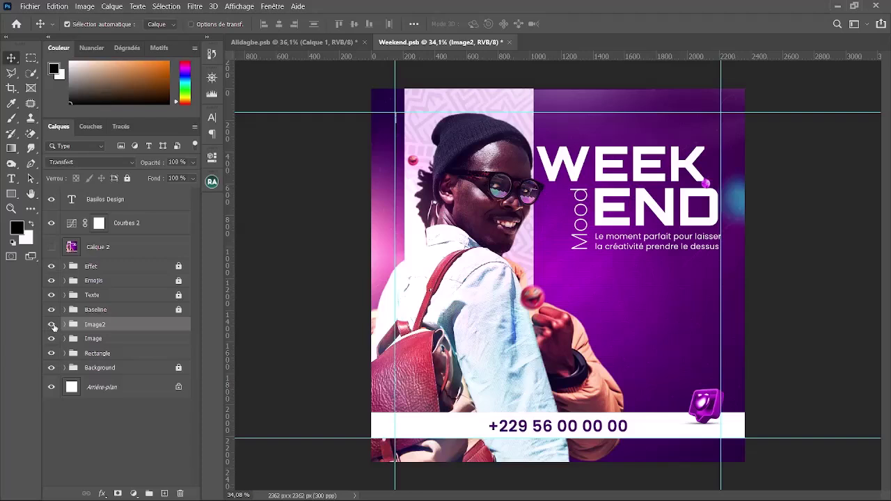
Save the Weekend document and hide the Image2 group so the original man shows
key(ctrl+s)
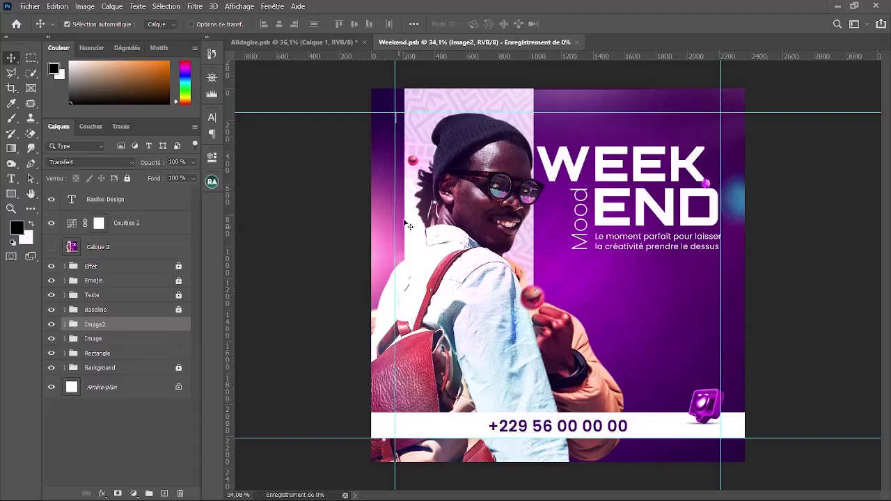
click(52, 324)
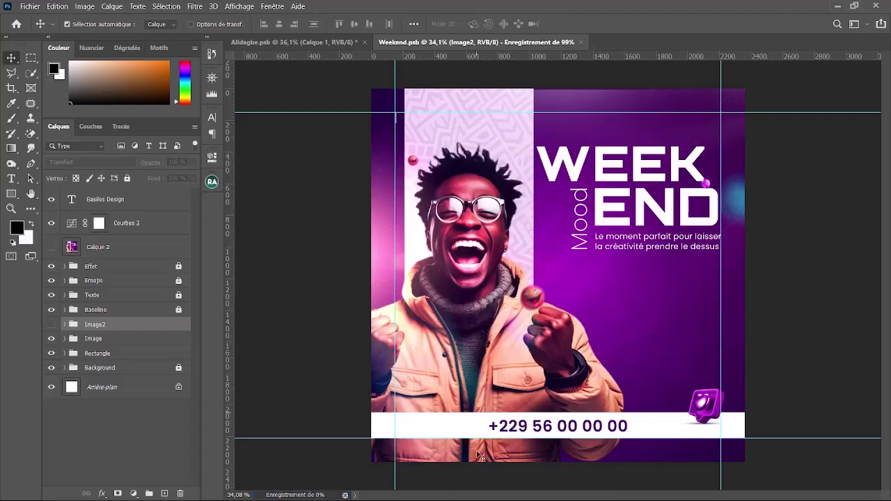
Switch to the browser, minimise the Downloads window, collapse the Mockup tab group and bring up the Google Meet call
click(498, 495)
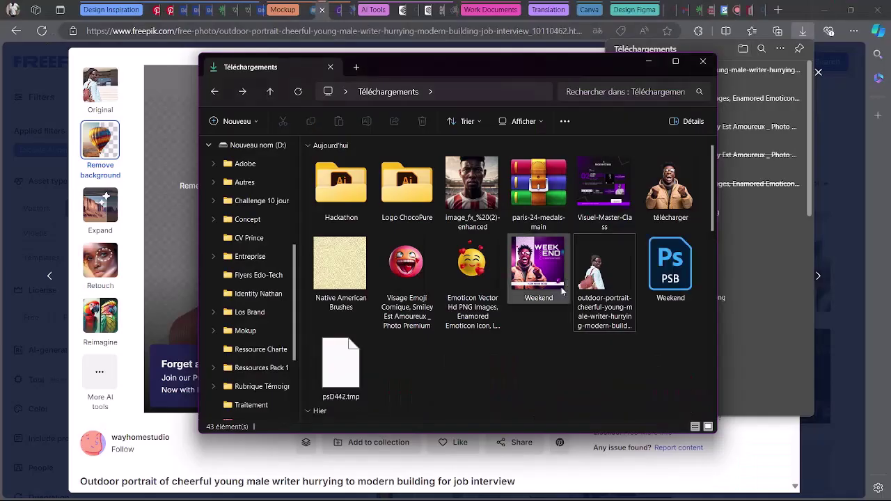
click(649, 62)
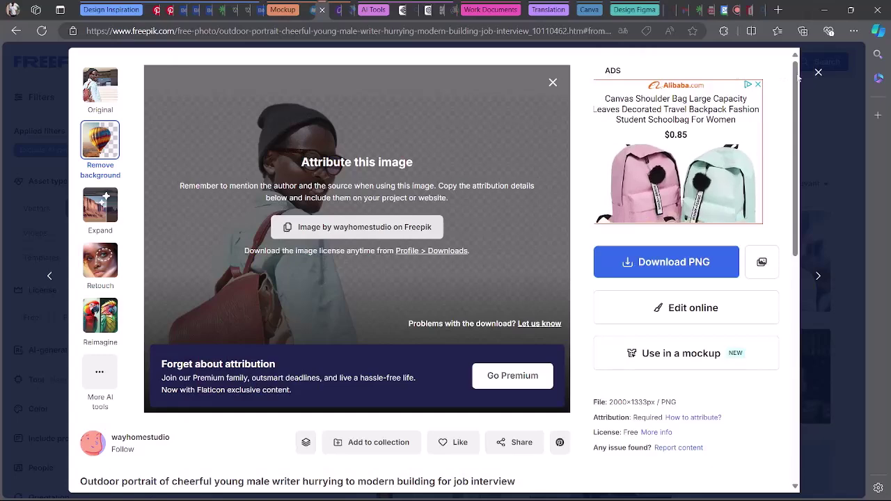
click(301, 7)
click(304, 7)
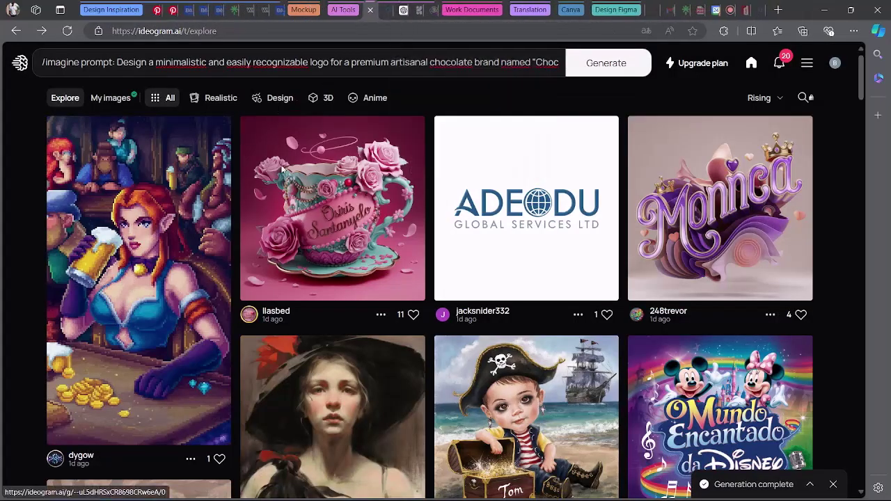
click(748, 10)
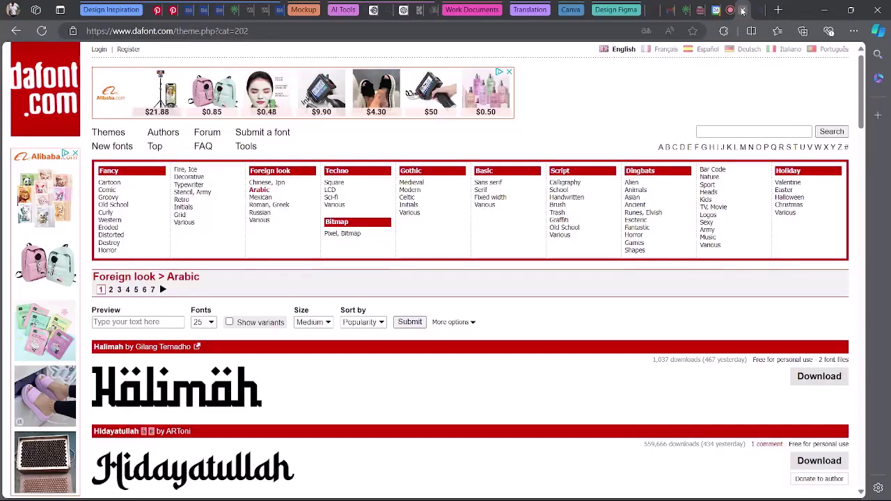
click(744, 11)
click(744, 10)
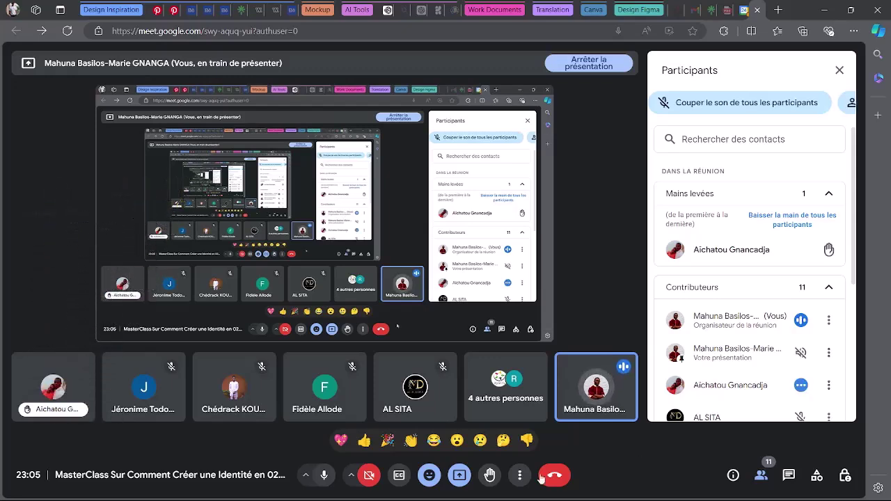
mouse_move(398, 492)
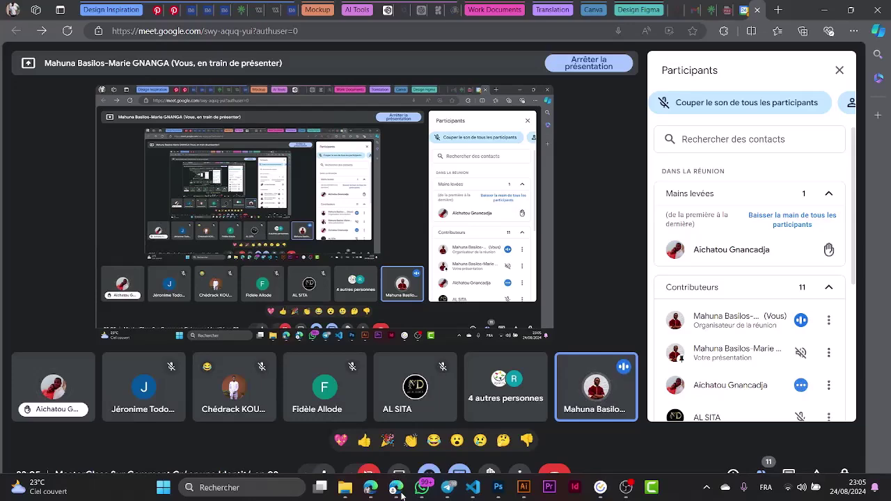
click(422, 488)
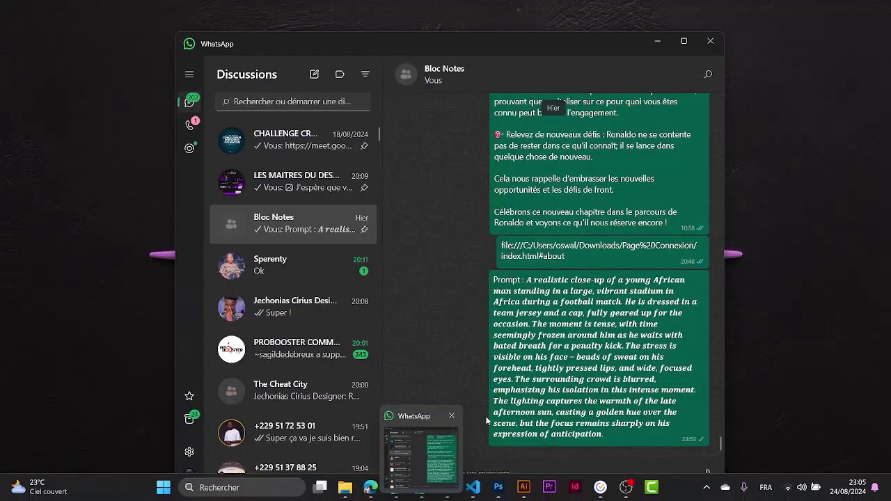
click(422, 488)
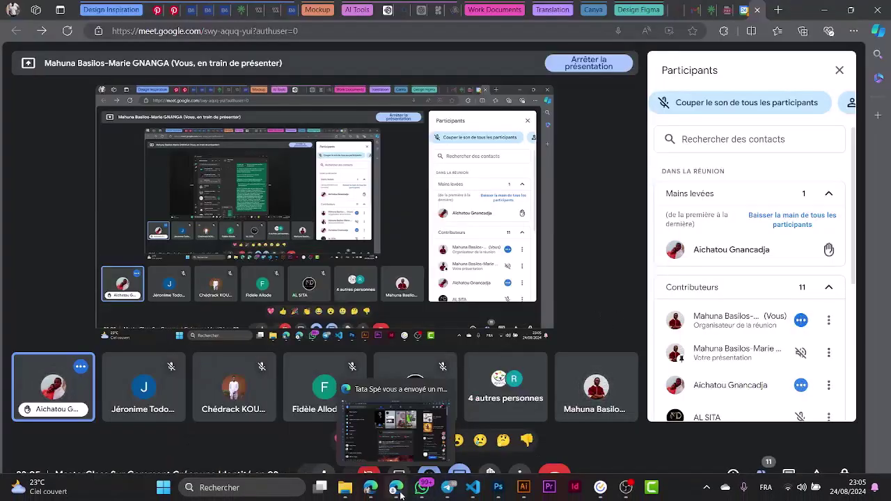
Switch to the second browser window, maximise it and open the Ebook Design document in Google Docs
click(401, 495)
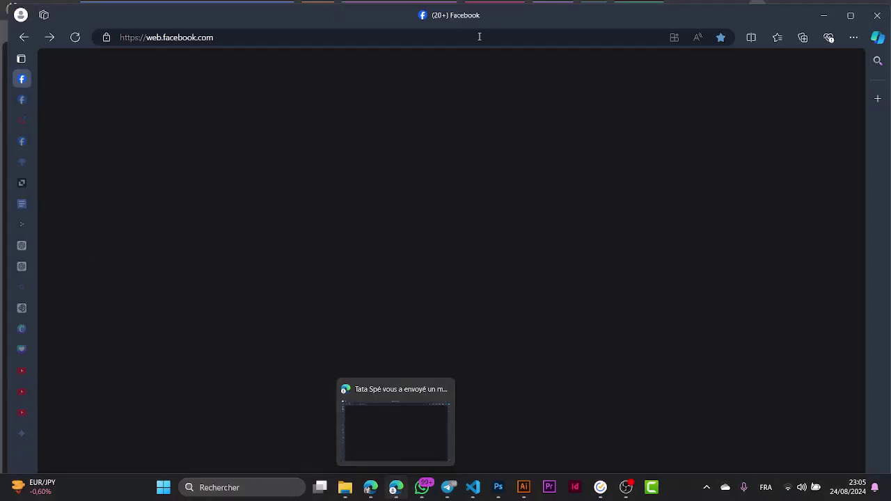
click(850, 15)
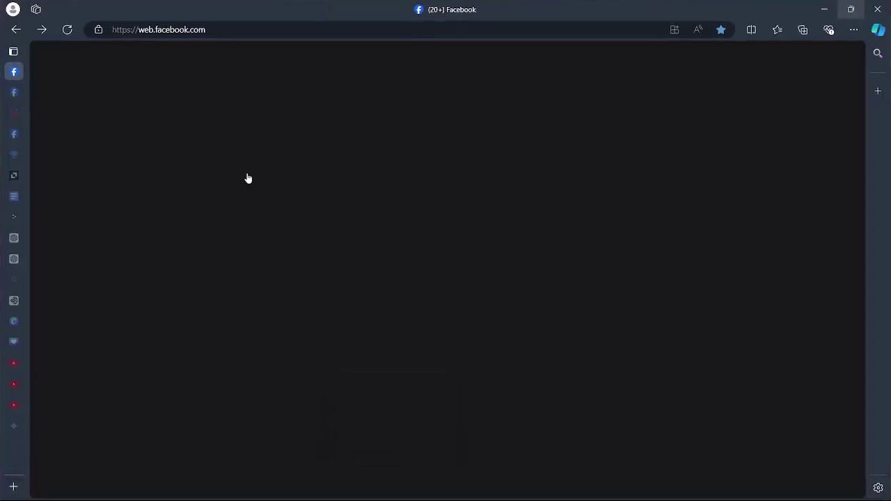
mouse_move(24, 141)
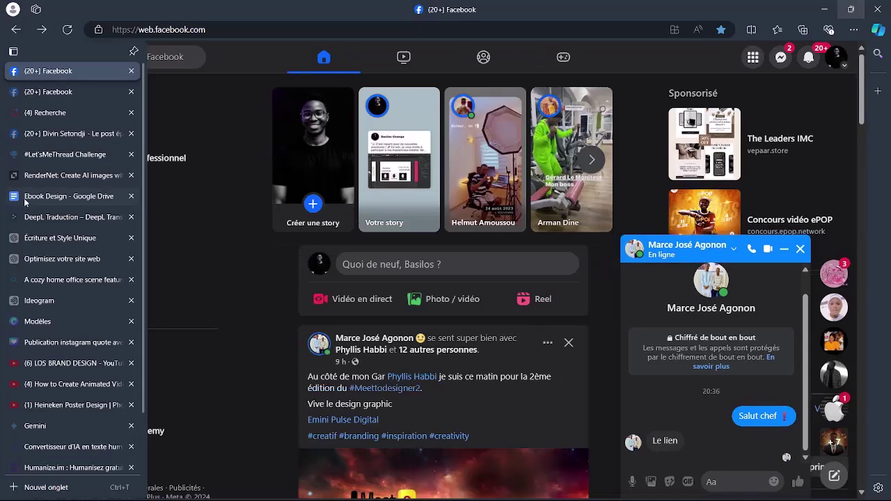
click(25, 200)
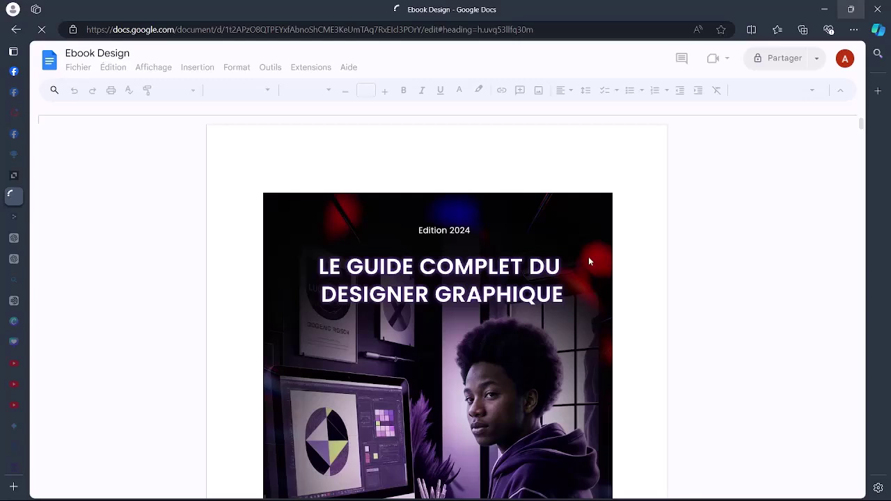
Look through the Ebook Design cover and chapter outline, and minimise that window to return to the call
scroll(605, 211, down, 2)
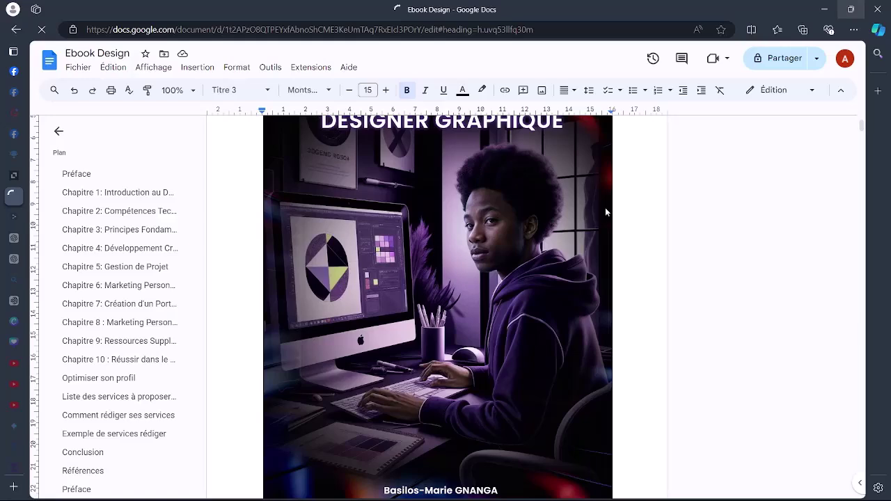
scroll(197, 174, down, 1)
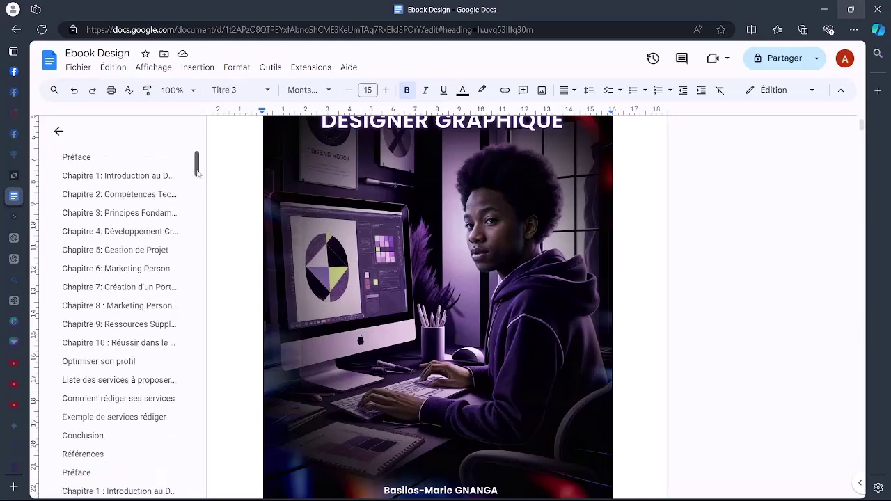
mouse_move(197, 174)
mouse_down()
mouse_move(204, 190)
mouse_move(206, 160)
mouse_up()
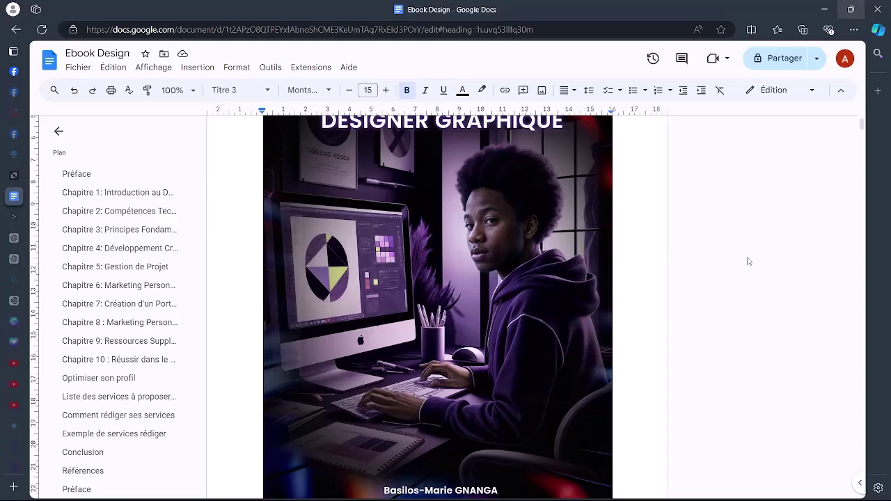
scroll(749, 261, down, 1)
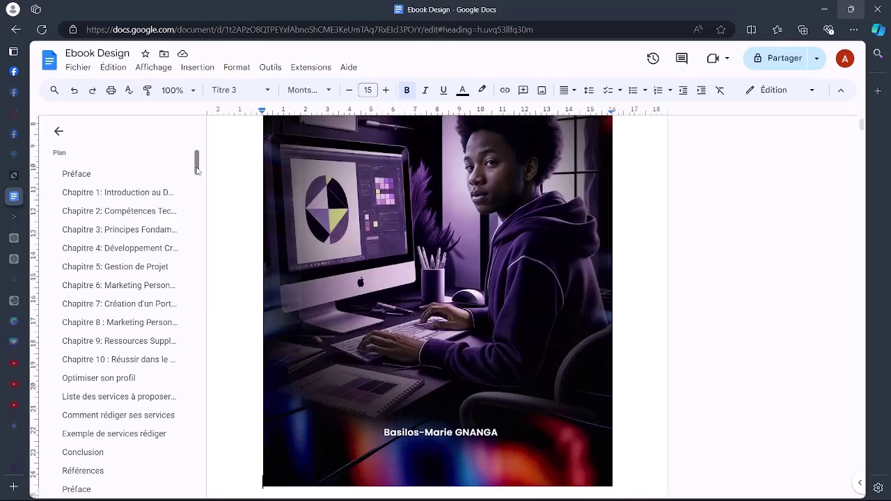
drag(197, 178, 226, 204)
scroll(648, 317, up, 4)
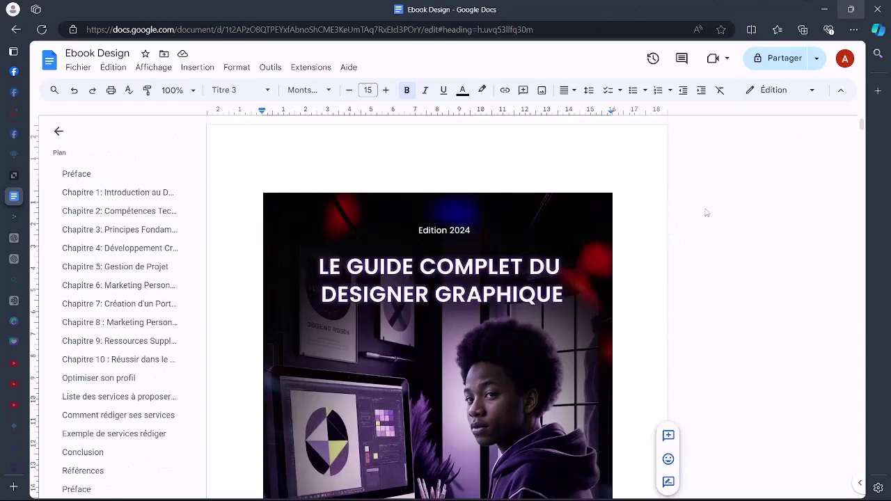
click(823, 8)
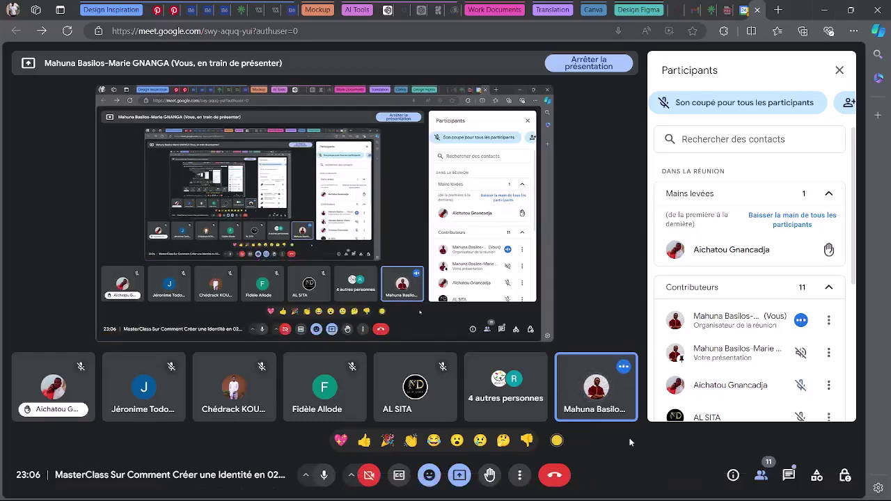
Show the in-call messages and end the Google Meet call for everyone
click(789, 475)
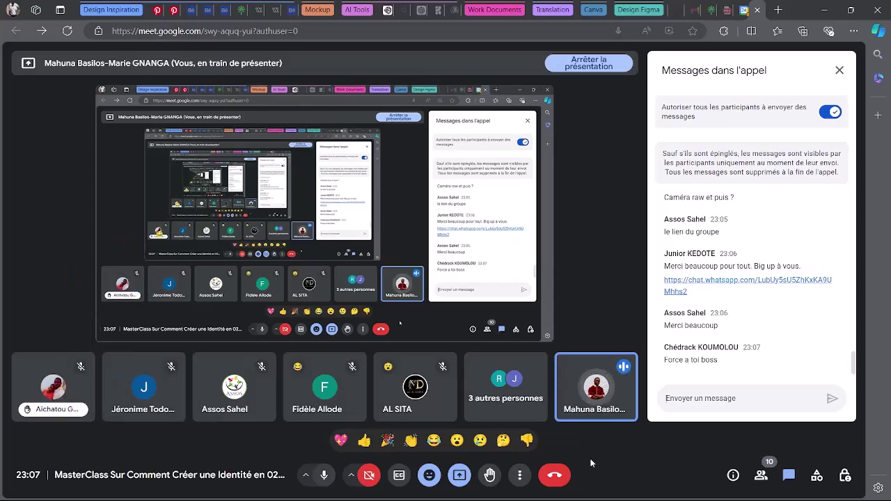
click(561, 479)
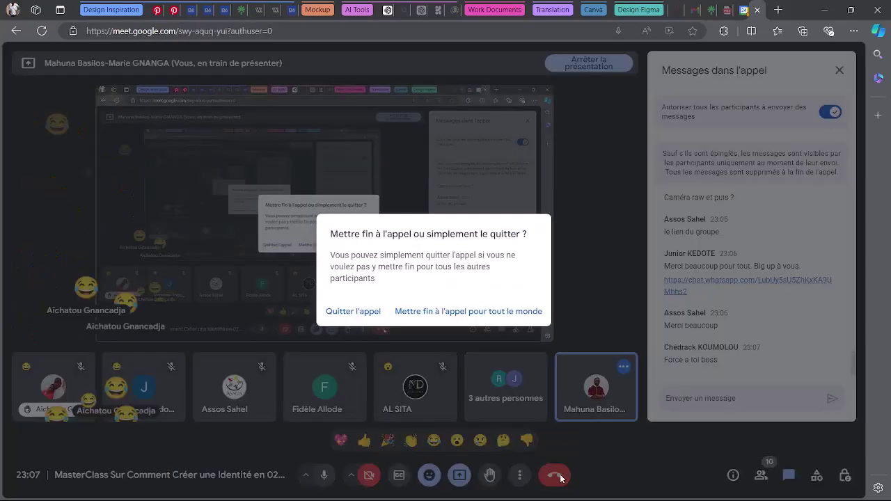
click(503, 312)
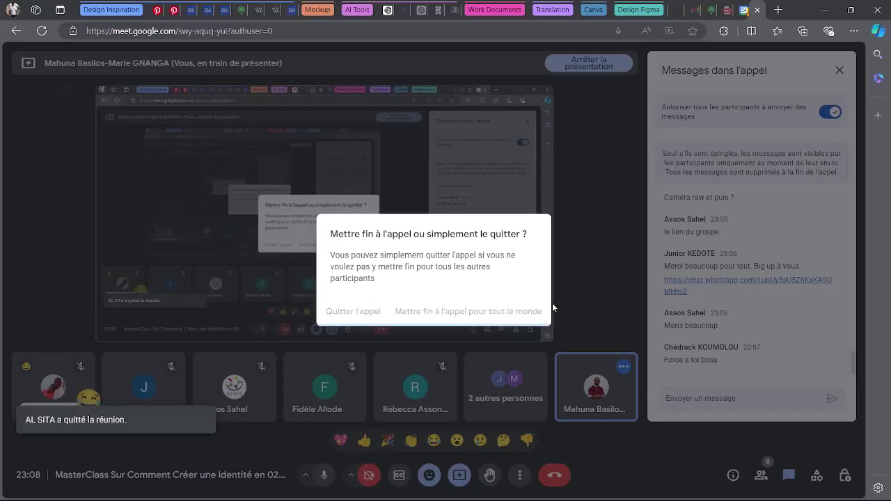